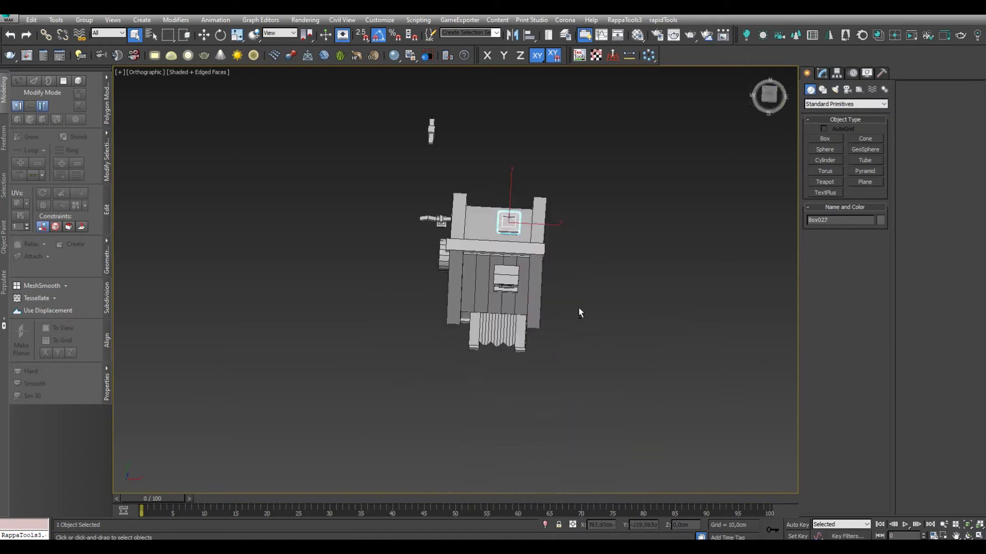
# Inspect the chimney cap's corner vertices from above, then return to object mode
pyautogui.press('z')
pyautogui.press('1')
pyautogui.press('z')
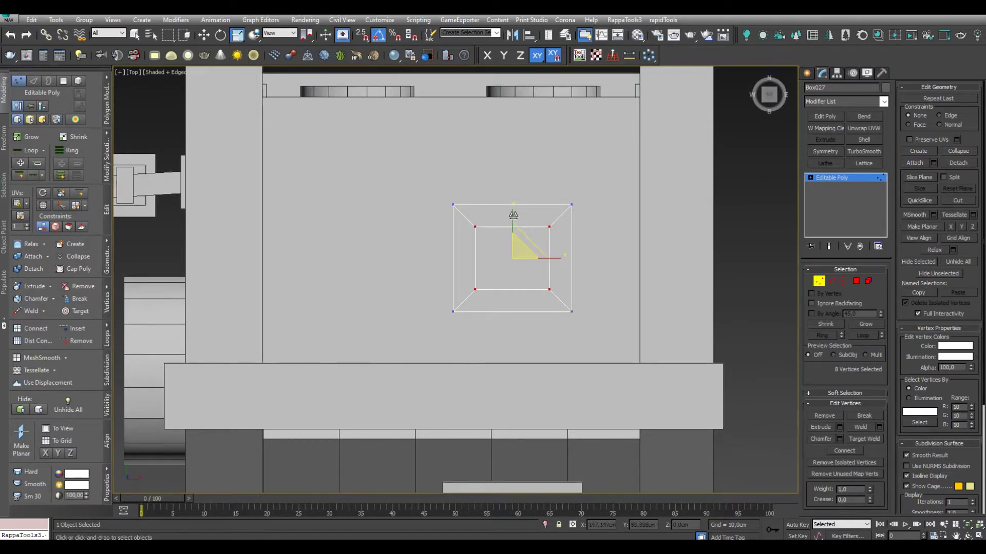
pyautogui.keyDown('alt'); pyautogui.moveTo(518, 260); pyautogui.dragTo(554, 193, button='middle'); pyautogui.keyUp('alt')
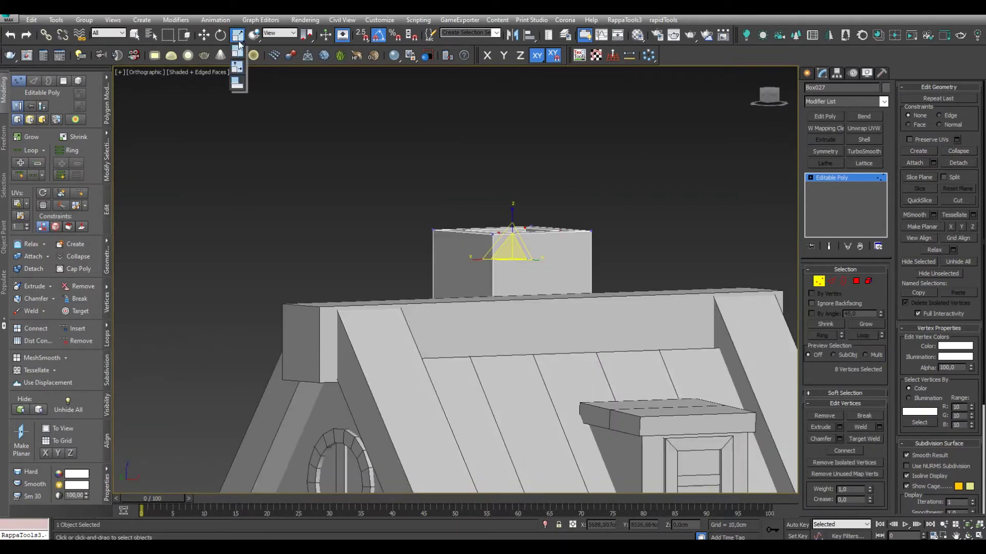
pyautogui.moveTo(503, 260)
pyautogui.keyDown('alt'); pyautogui.mouseDown(button='middle')
pyautogui.moveTo(507, 274)
pyautogui.moveTo(549, 296)
pyautogui.mouseUp(button='middle'); pyautogui.keyUp('alt')
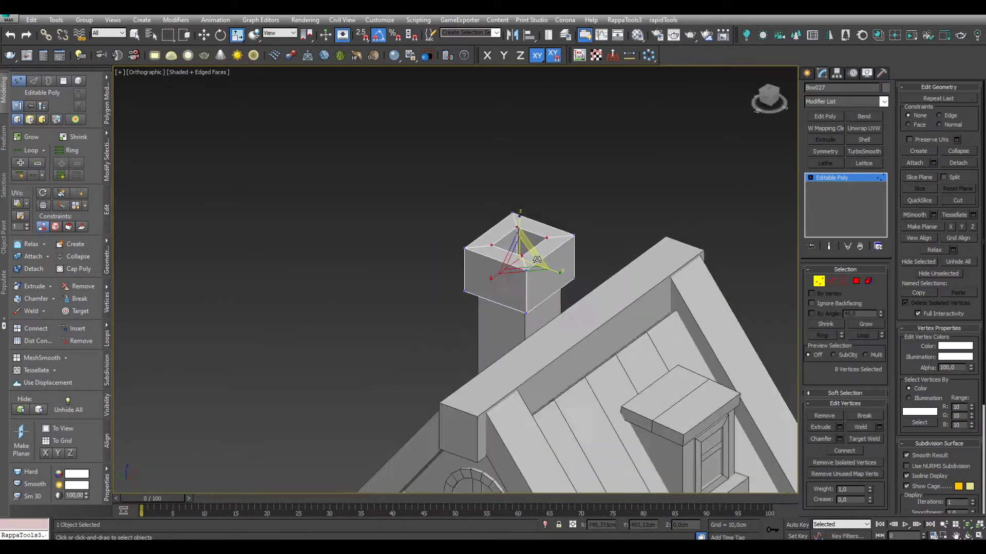
pyautogui.press('w')
pyautogui.scroll(-5, 549, 295)
pyautogui.keyDown('alt'); pyautogui.moveTo(513, 287); pyautogui.dragTo(462, 267, button='middle'); pyautogui.keyUp('alt')
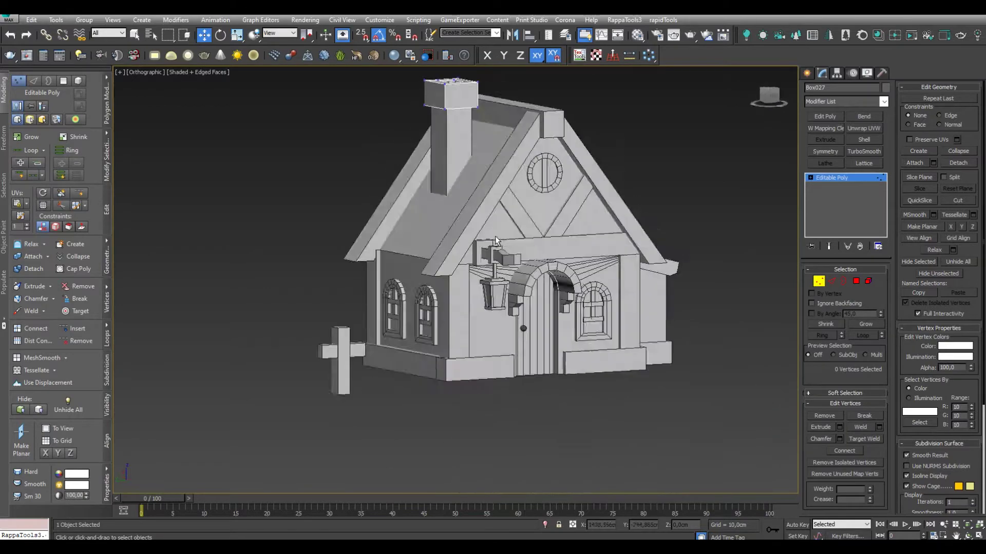
pyautogui.scroll(2, 450, 260)
pyautogui.scroll(-5, 556, 263)
pyautogui.press('1')
pyautogui.scroll(2, 533, 267)
# Clone the whole cottage, move the copy aside, then delete it
pyautogui.click(482, 334)
pyautogui.keyDown('shift'); pyautogui.moveTo(483, 333); pyautogui.dragTo(636, 360); pyautogui.keyUp('shift')
pyautogui.press('Return')
pyautogui.scroll(-2, 539, 328)
pyautogui.moveTo(539, 329); pyautogui.dragTo(590, 369)
pyautogui.keyDown('alt'); pyautogui.moveTo(590, 370); pyautogui.dragTo(648, 277, button='middle'); pyautogui.keyUp('alt')
pyautogui.rightClick(648, 277)
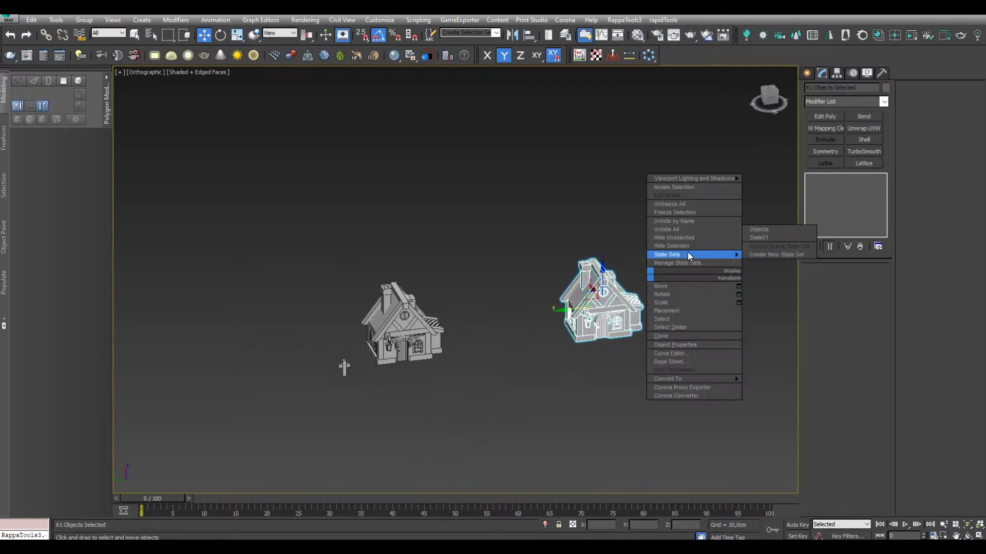
pyautogui.press('Delete')
pyautogui.scroll(3, 497, 245)
pyautogui.scroll(3, 493, 308)
pyautogui.scroll(2, 488, 369)
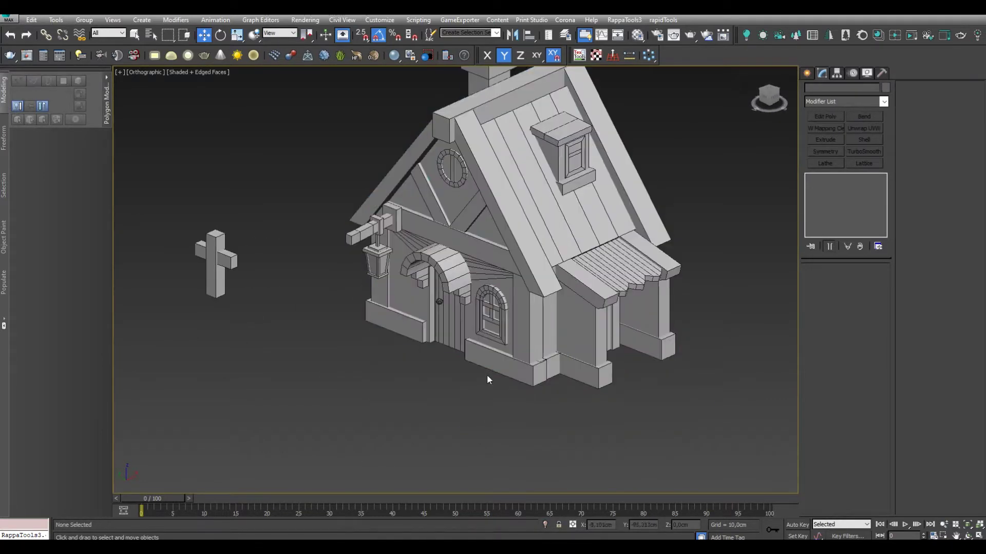
# Select the base block under the window and enter its vertex editing
pyautogui.click(490, 362)
pyautogui.scroll(3, 508, 354)
pyautogui.scroll(1, 519, 349)
pyautogui.scroll(1, 527, 344)
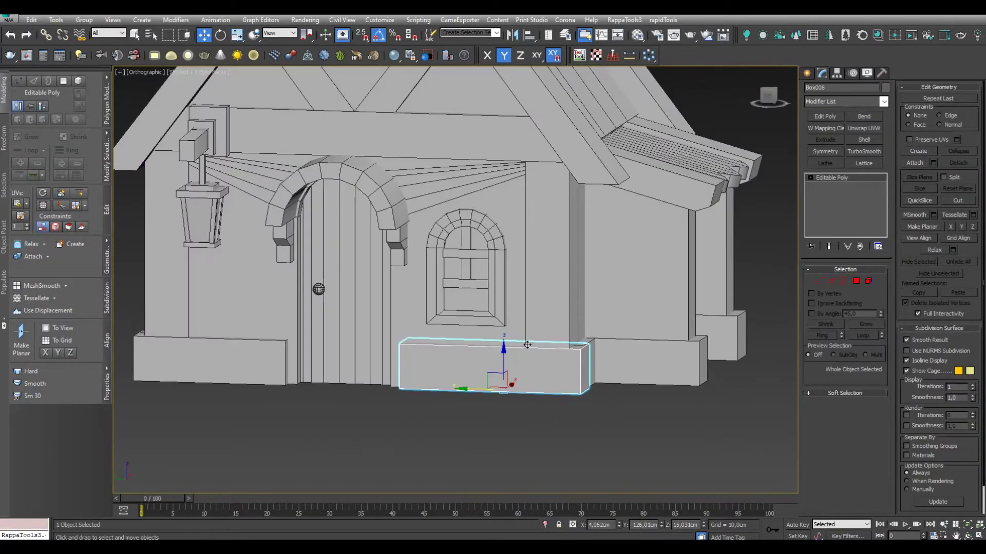
pyautogui.press('1')
pyautogui.scroll(-3, 741, 337)
pyautogui.moveTo(741, 337)
pyautogui.keyDown('alt'); pyautogui.mouseDown(button='middle')
pyautogui.moveTo(622, 353)
pyautogui.moveTo(568, 400)
pyautogui.mouseUp(button='middle'); pyautogui.keyUp('alt')
pyautogui.scroll(3, 471, 349)
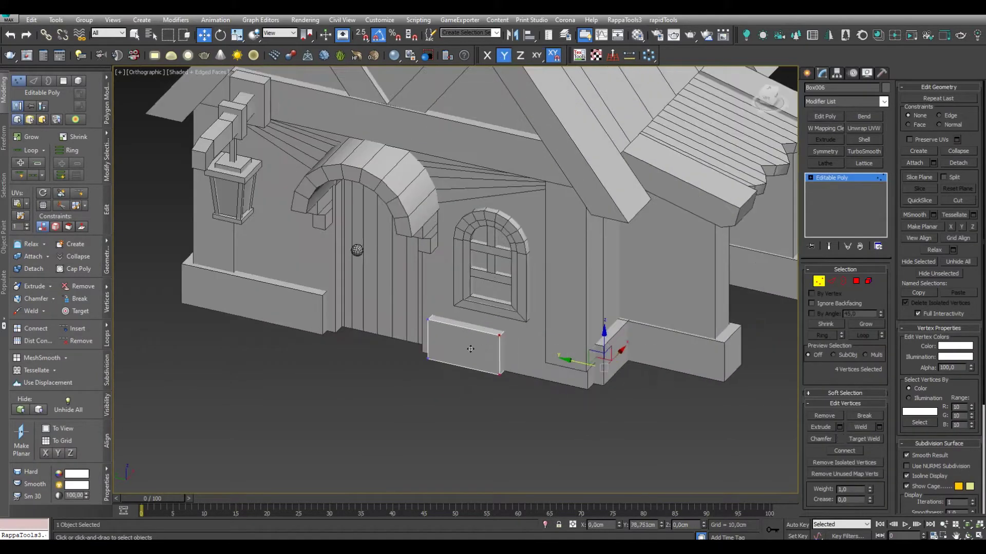
pyautogui.keyDown('alt'); pyautogui.moveTo(475, 350); pyautogui.dragTo(427, 316, button='middle'); pyautogui.keyUp('alt')
# View the house at three-quarter angle with the block under the window in view
pyautogui.scroll(3, 401, 349)
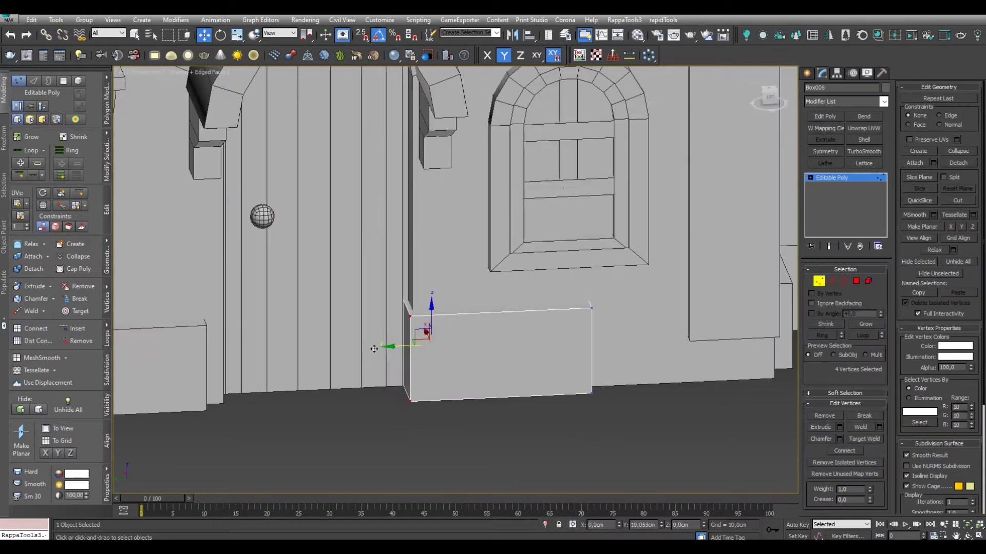
pyautogui.scroll(-3, 420, 369)
pyautogui.keyDown('alt'); pyautogui.moveTo(420, 370); pyautogui.dragTo(565, 308, button='middle'); pyautogui.keyUp('alt')
pyautogui.scroll(2, 565, 317)
pyautogui.scroll(-2, 498, 360)
pyautogui.scroll(2, 573, 304)
pyautogui.press('1')
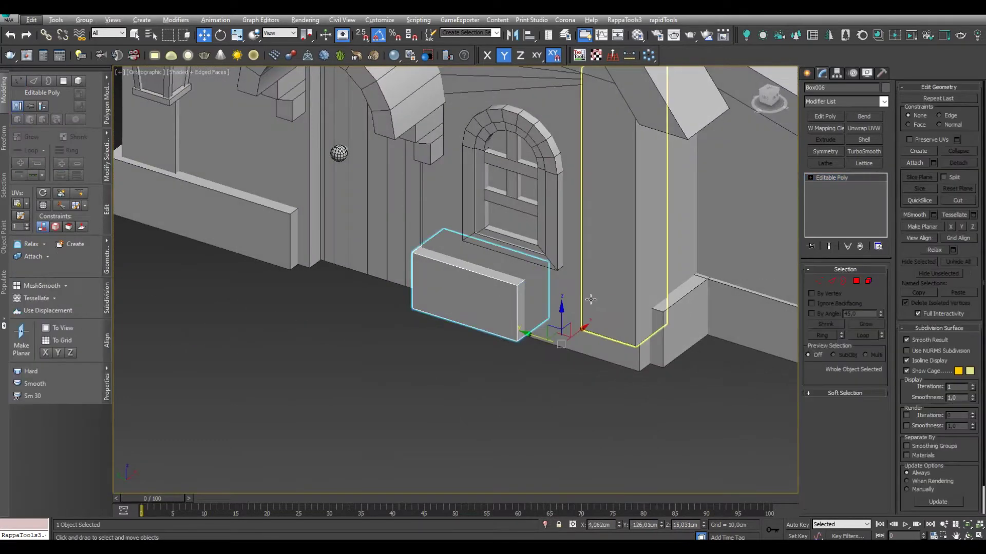
pyautogui.scroll(2, 591, 299)
pyautogui.moveTo(511, 376)
pyautogui.mouseDown(button='middle')
pyautogui.moveTo(680, 406)
pyautogui.moveTo(537, 361)
pyautogui.mouseUp(button='middle')
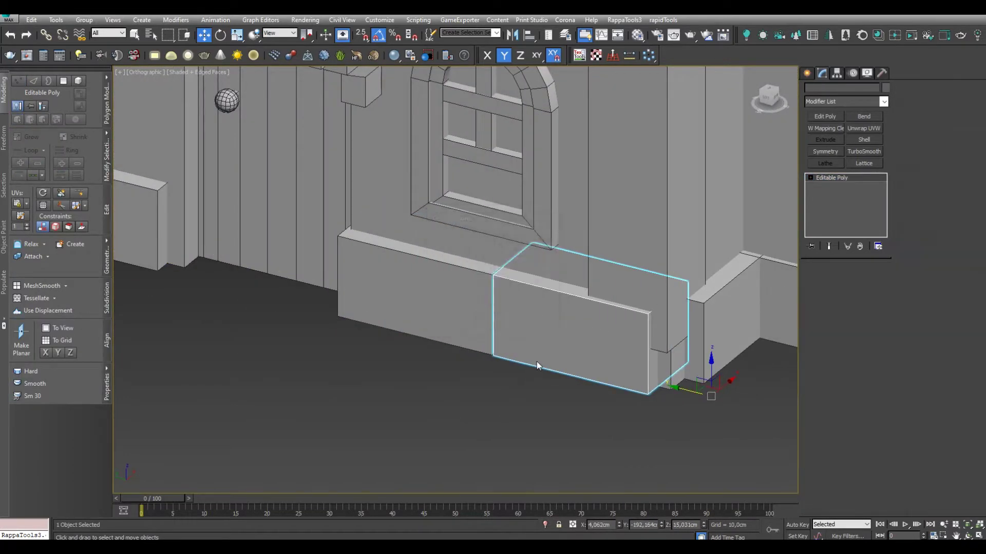
# Extend the corner block's left-end vertices out to the wall corner
pyautogui.press('1')
pyautogui.moveTo(634, 403); pyautogui.dragTo(715, 268)
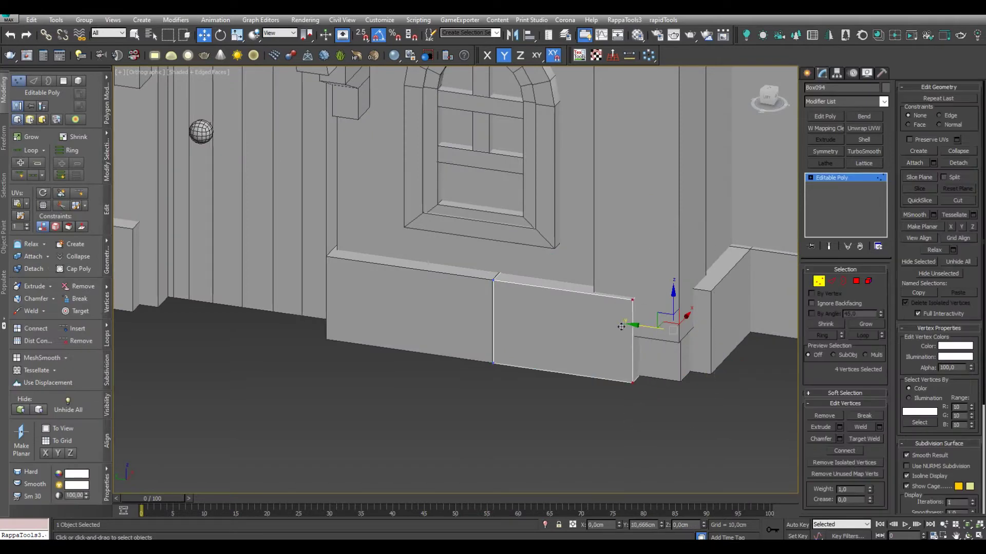
pyautogui.press('1')
pyautogui.click(718, 308)
pyautogui.keyDown('alt'); pyautogui.moveTo(833, 292); pyautogui.dragTo(668, 360, button='middle'); pyautogui.keyUp('alt')
pyautogui.press('1')
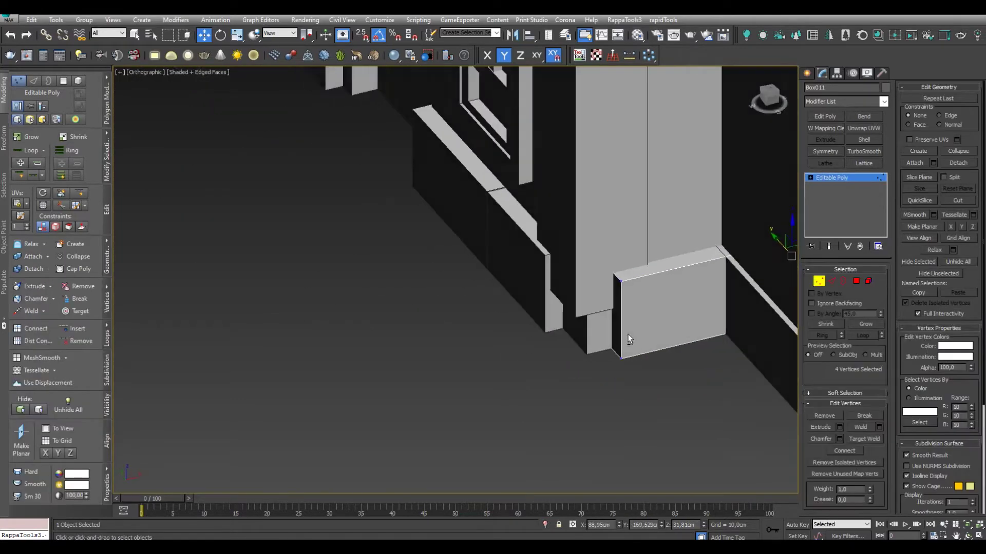
pyautogui.moveTo(556, 190); pyautogui.dragTo(662, 437)
pyautogui.keyDown('alt'); pyautogui.moveTo(662, 436); pyautogui.dragTo(618, 275, button='middle'); pyautogui.keyUp('alt')
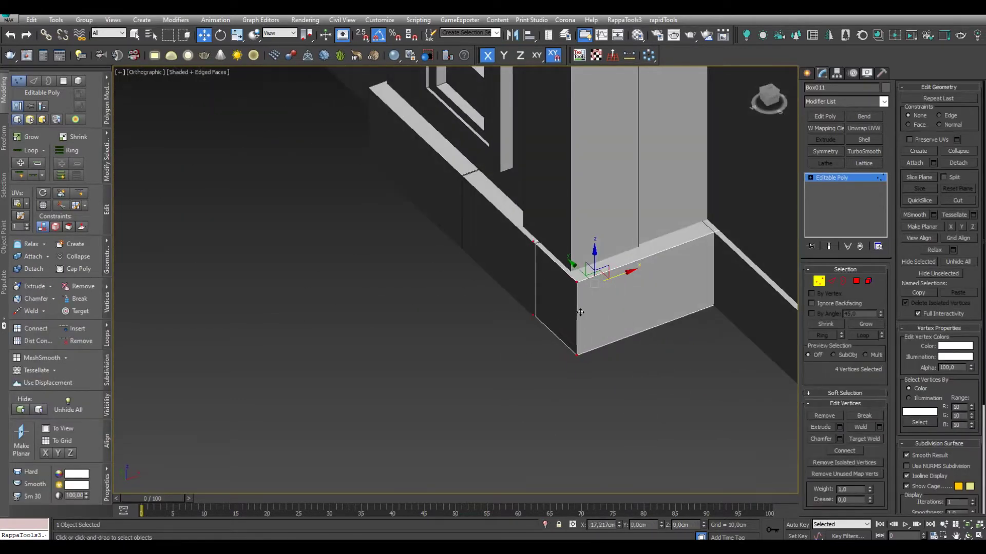
pyautogui.keyDown('alt'); pyautogui.moveTo(580, 313); pyautogui.dragTo(539, 308, button='middle'); pyautogui.keyUp('alt')
# Select the right-end vertices of the new block under the window to shorten it
pyautogui.press('6')
pyautogui.click(446, 293)
pyautogui.press('1')
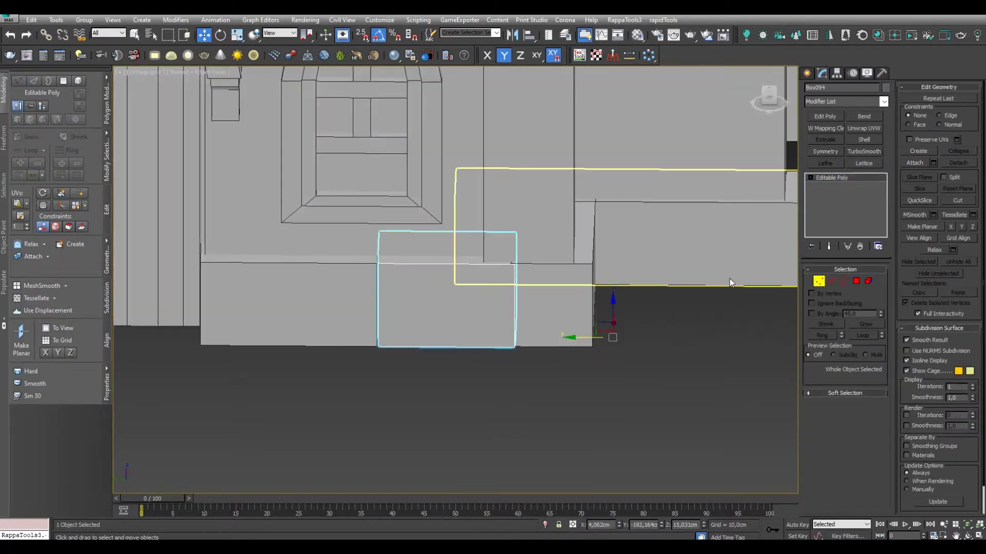
pyautogui.moveTo(607, 173); pyautogui.dragTo(481, 412)
pyautogui.scroll(5, 506, 288)
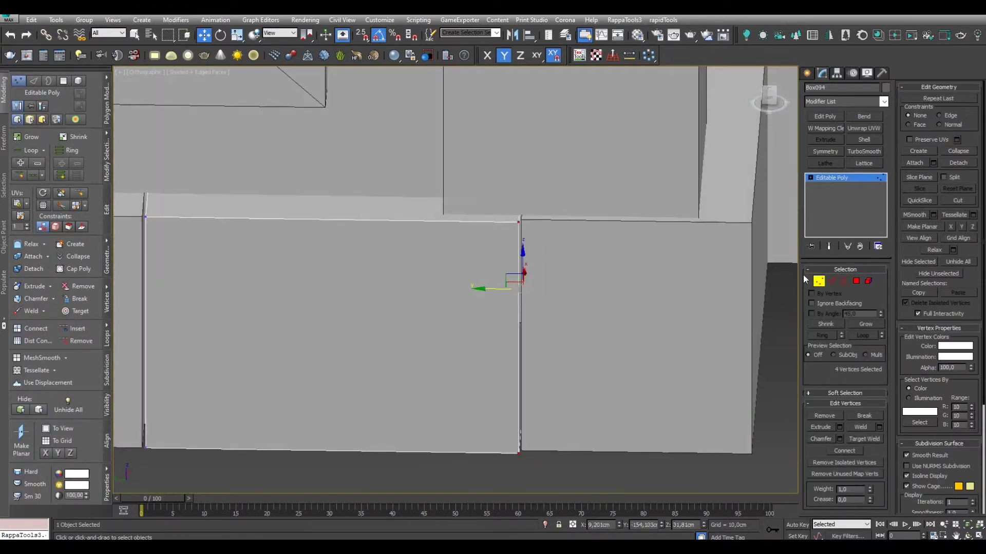
pyautogui.press('6')
pyautogui.scroll(-5, 607, 362)
pyautogui.moveTo(608, 362)
pyautogui.keyDown('alt'); pyautogui.mouseDown(button='middle')
pyautogui.moveTo(452, 316)
pyautogui.moveTo(471, 341)
pyautogui.moveTo(480, 334)
pyautogui.mouseUp(button='middle'); pyautogui.keyUp('alt')
pyautogui.scroll(3, 657, 340)
# Shift-drag clone the long base block at the corner to the right
pyautogui.click(656, 340)
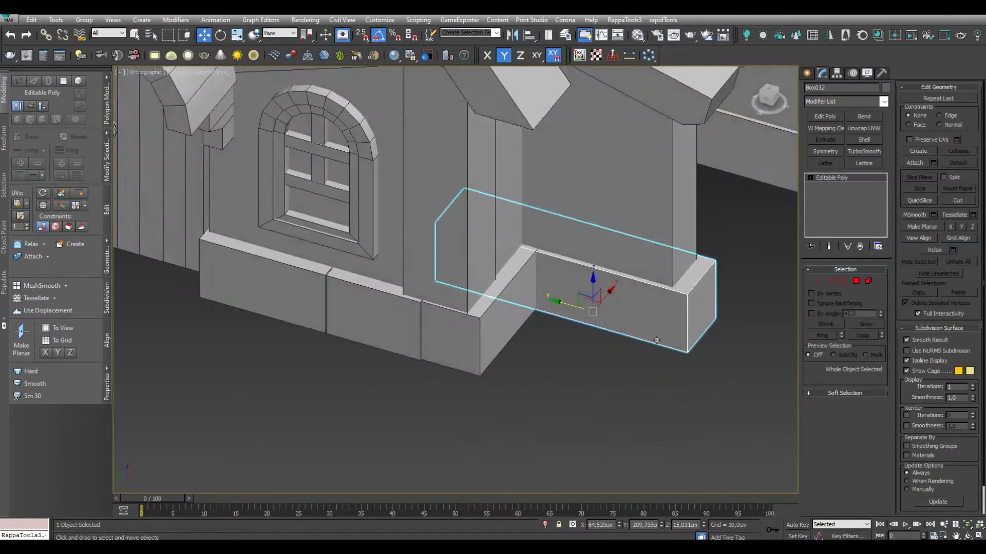
pyautogui.scroll(-3, 656, 341)
pyautogui.keyDown('shift'); pyautogui.moveTo(541, 280); pyautogui.dragTo(712, 331); pyautogui.keyUp('shift')
pyautogui.press('Return')
# Enter vertex editing on the original long block, checking it in wireframe
pyautogui.click(583, 301)
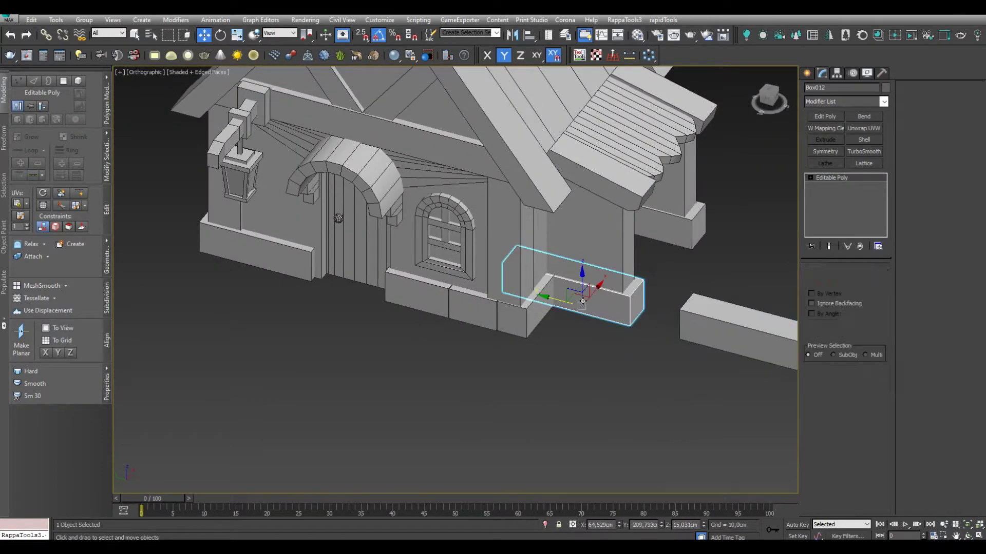
pyautogui.press('1')
pyautogui.scroll(2, 583, 302)
pyautogui.scroll(-2, 568, 297)
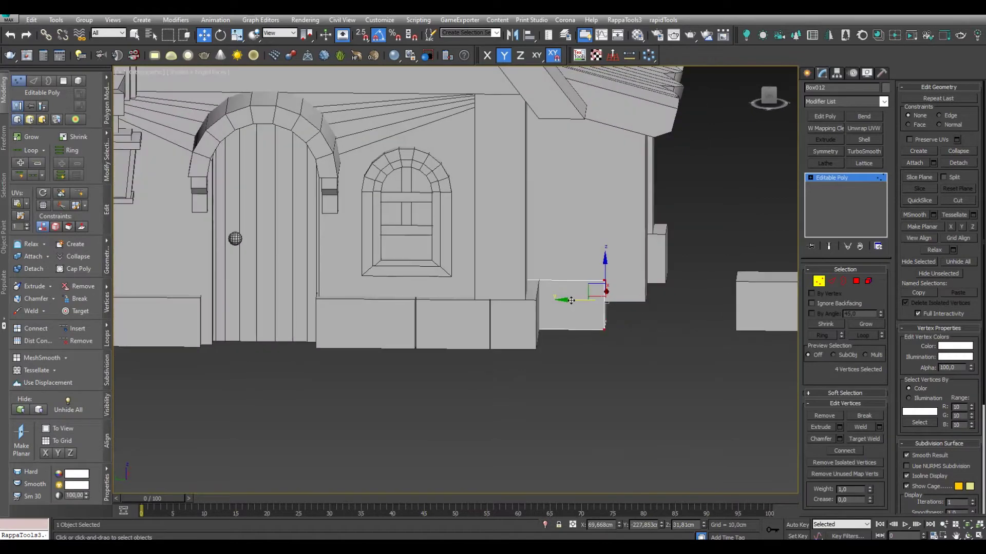
pyautogui.press('F3')
pyautogui.scroll(2, 494, 367)
pyautogui.keyDown('alt'); pyautogui.moveTo(472, 310); pyautogui.dragTo(466, 344, button='middle'); pyautogui.keyUp('alt')
pyautogui.scroll(4, 463, 288)
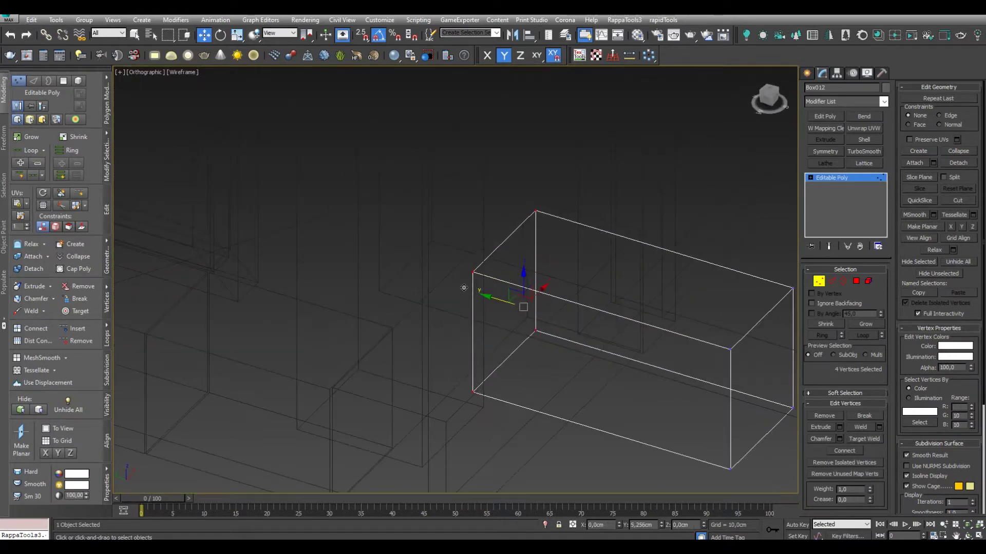
# Select the long block's far-end vertices, then select the spare long block
pyautogui.press('F3')
pyautogui.scroll(-2, 563, 337)
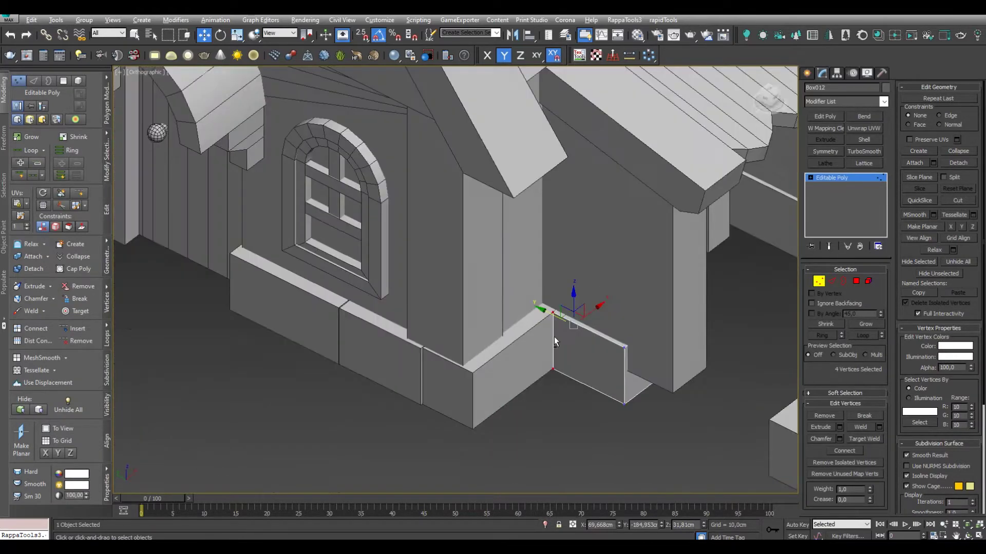
pyautogui.scroll(3, 583, 337)
pyautogui.moveTo(721, 247); pyautogui.dragTo(620, 433)
pyautogui.scroll(-4, 628, 331)
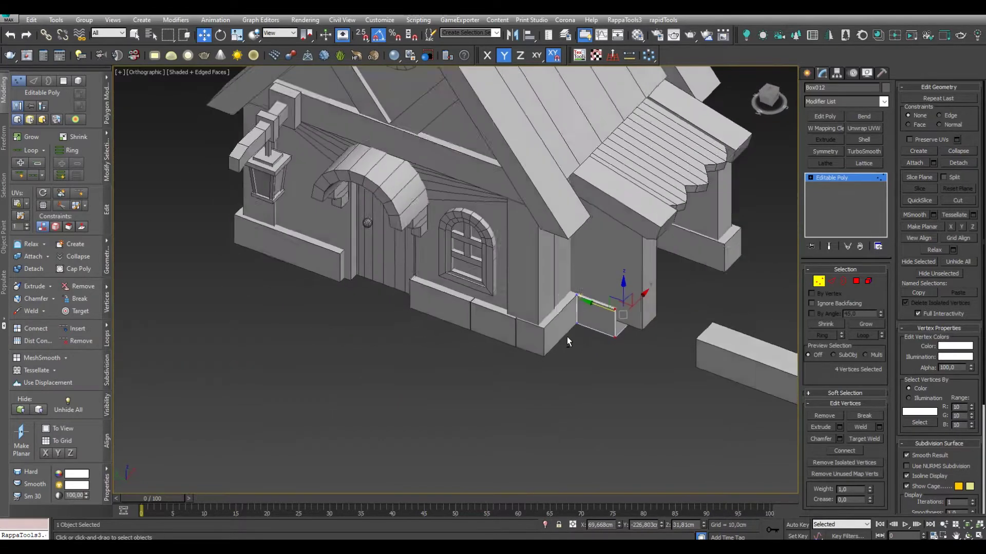
pyautogui.keyDown('alt'); pyautogui.moveTo(566, 337); pyautogui.dragTo(524, 360, button='middle'); pyautogui.keyUp('alt')
pyautogui.click(819, 281)
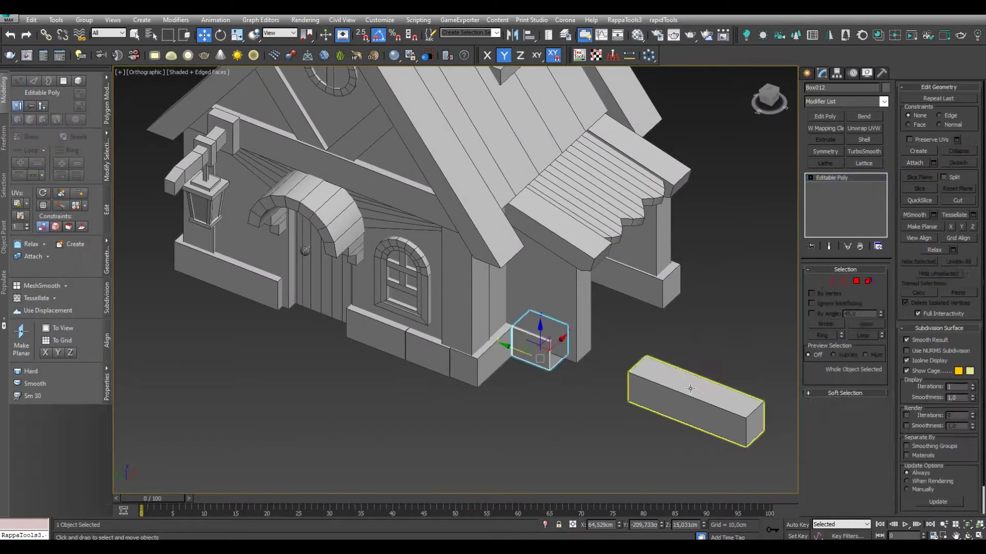
# Slide the spare block against the wall corner and shorten its right end
pyautogui.click(667, 390)
pyautogui.keyDown('alt'); pyautogui.moveTo(667, 390); pyautogui.dragTo(641, 359, button='middle'); pyautogui.keyUp('alt')
pyautogui.moveTo(671, 422); pyautogui.dragTo(577, 422)
pyautogui.hotkey('shift', 'z')
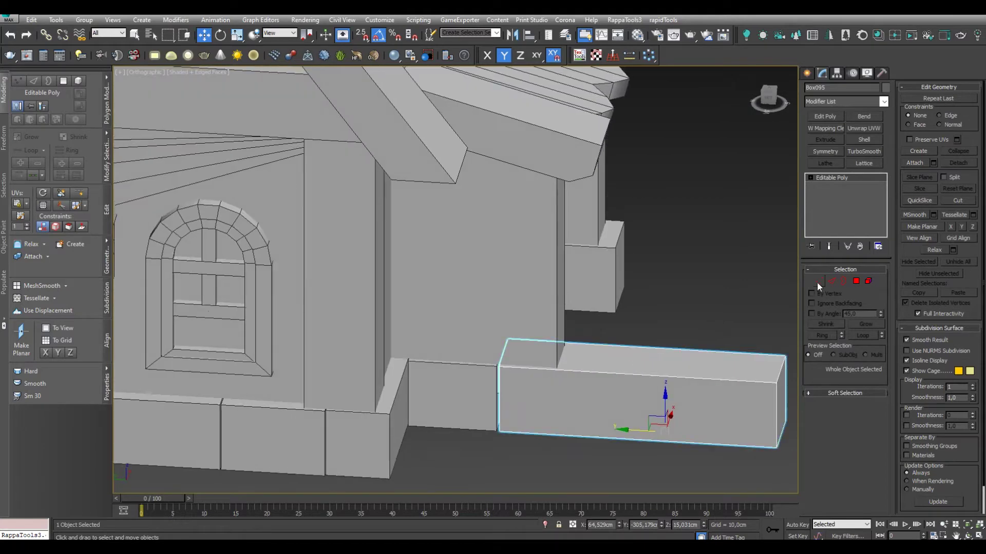
pyautogui.click(818, 282)
pyautogui.hotkey('shift', 'z')
pyautogui.moveTo(687, 377); pyautogui.dragTo(554, 377)
pyautogui.keyDown('alt'); pyautogui.moveTo(555, 377); pyautogui.dragTo(493, 369, button='middle'); pyautogui.keyUp('alt')
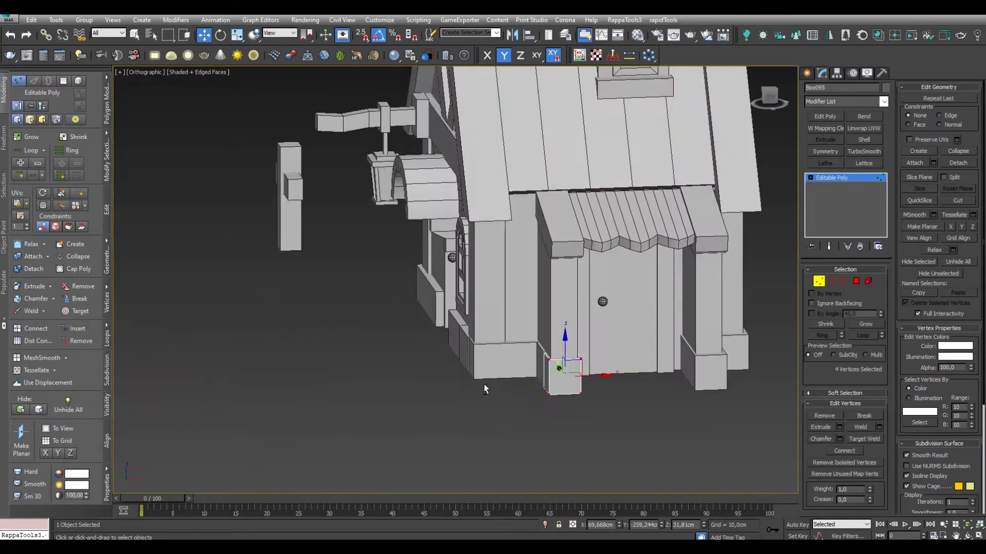
# Select all eight of the block's vertices and scale them to size
pyautogui.scroll(4, 557, 374)
pyautogui.moveTo(509, 329); pyautogui.dragTo(617, 416)
pyautogui.scroll(2, 617, 410)
pyautogui.press('r')
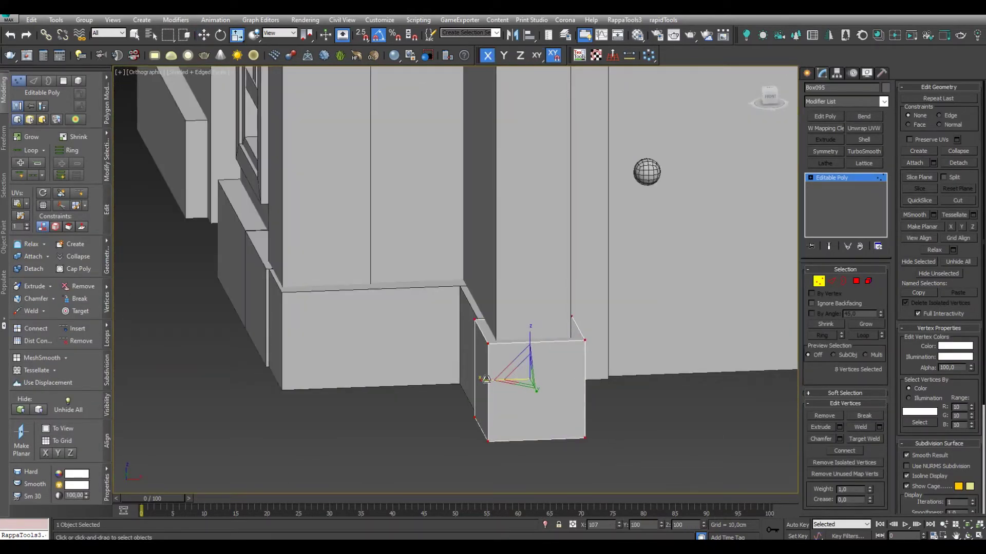
pyautogui.hotkey('shift', 'z')
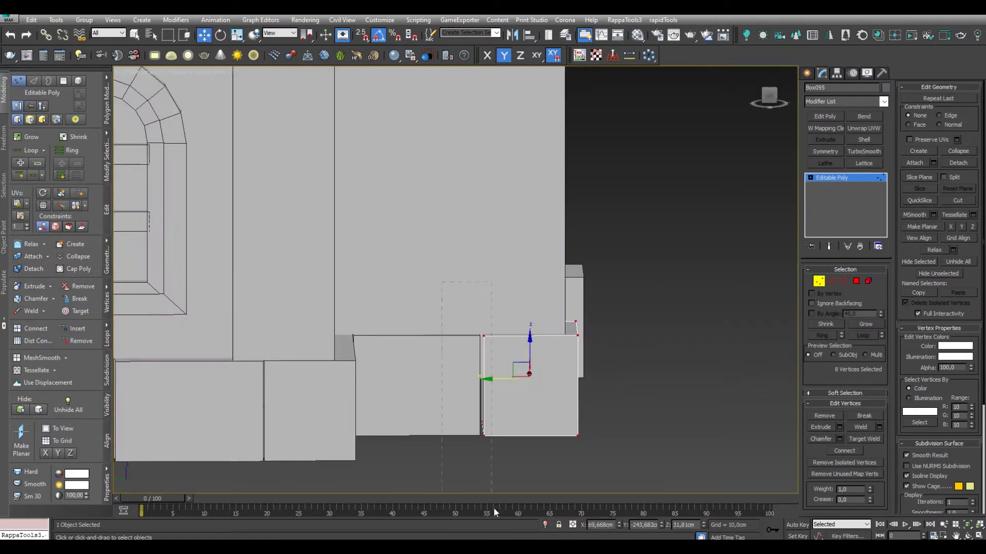
pyautogui.scroll(-5, 442, 379)
pyautogui.keyDown('alt'); pyautogui.moveTo(462, 390); pyautogui.dragTo(490, 409, button='middle'); pyautogui.keyUp('alt')
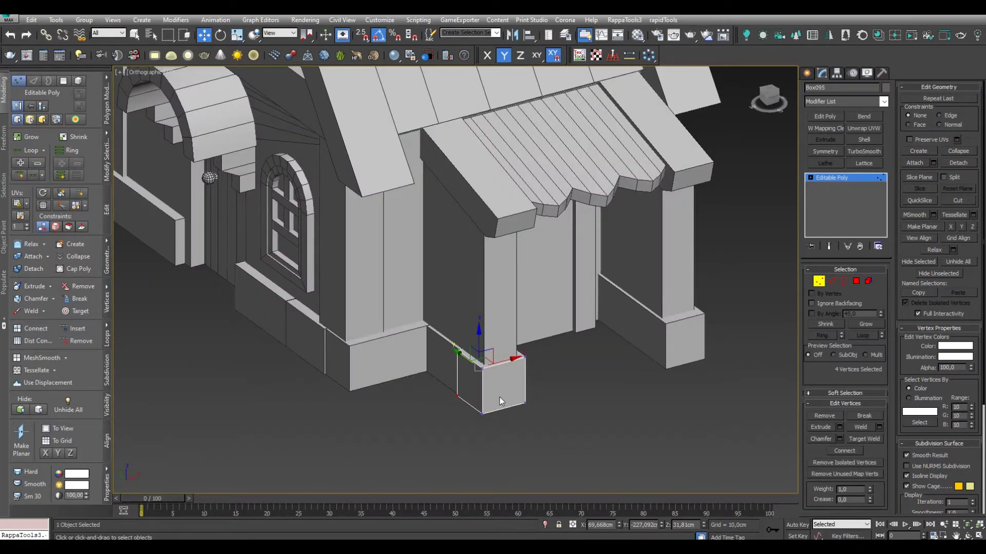
pyautogui.hotkey('ctrl', 'a')
# Adjust four of the block's vertices, then leave vertex editing
pyautogui.scroll(3, 485, 393)
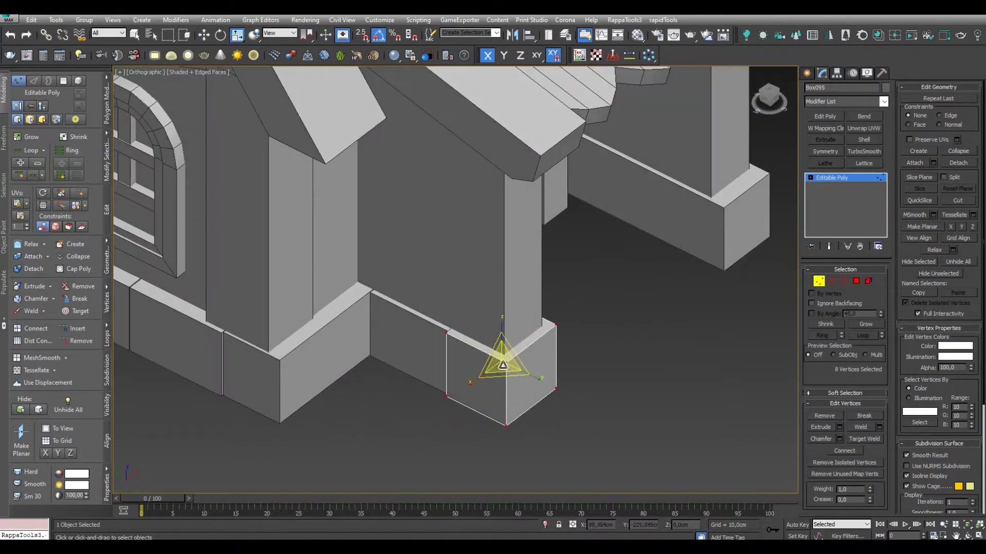
pyautogui.keyDown('alt'); pyautogui.moveTo(516, 389); pyautogui.dragTo(547, 376, button='middle'); pyautogui.keyUp('alt')
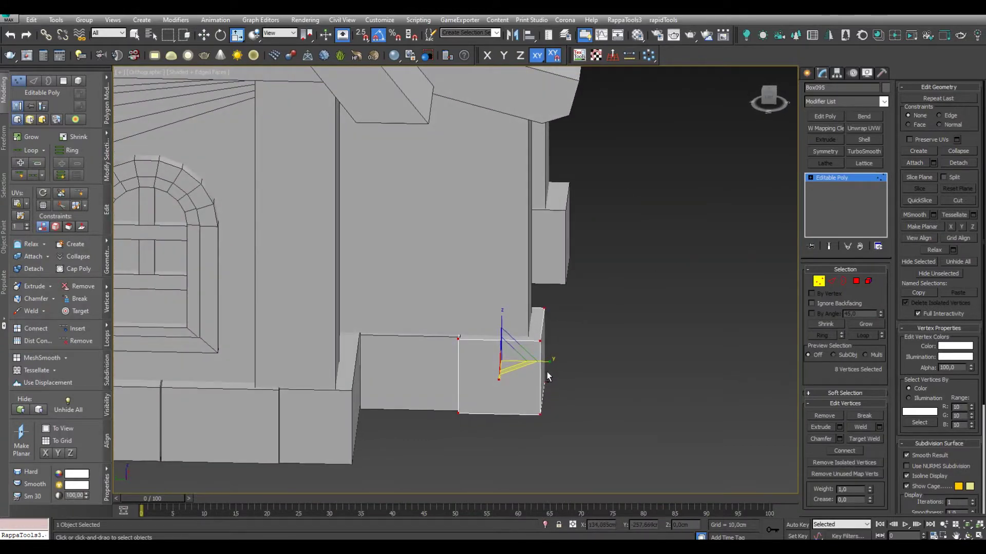
pyautogui.scroll(3, 464, 283)
pyautogui.keyDown('alt'); pyautogui.moveTo(464, 282); pyautogui.dragTo(405, 361, button='middle'); pyautogui.keyUp('alt')
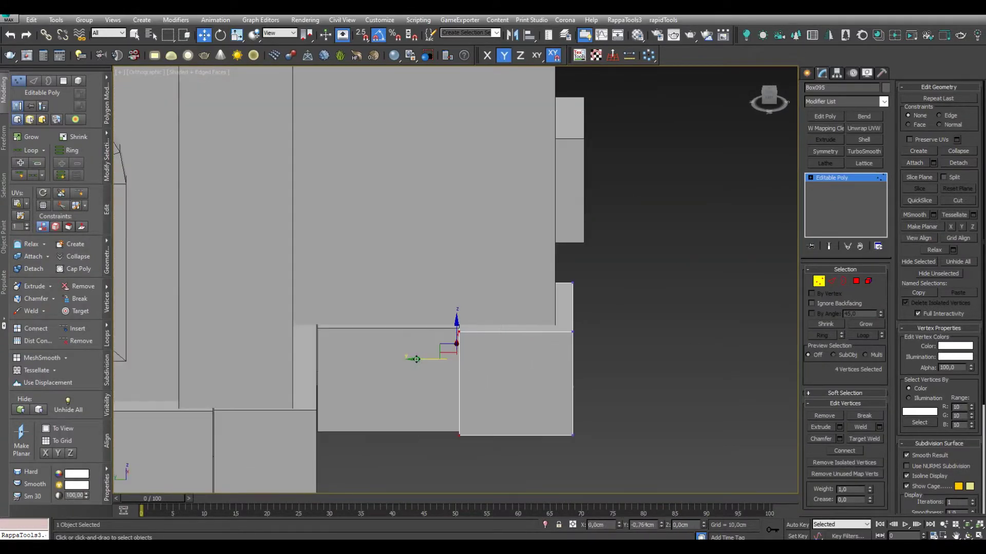
pyautogui.hotkey('shift', 'z')
pyautogui.hotkey('shift', 'z')
pyautogui.hotkey('shift', 'z')
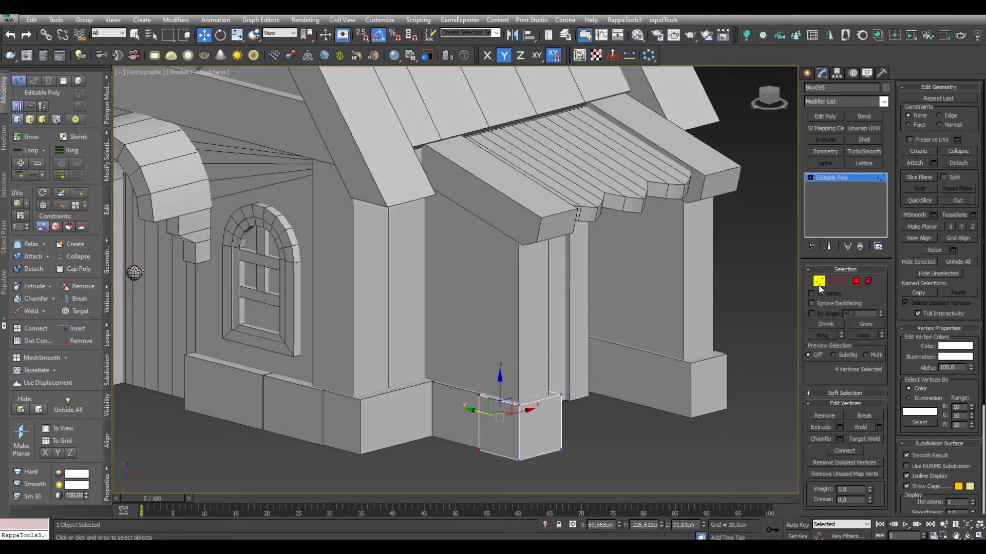
pyautogui.hotkey('shift', 'z')
pyautogui.hotkey('shift', 'z')
pyautogui.hotkey('shift', 'z')
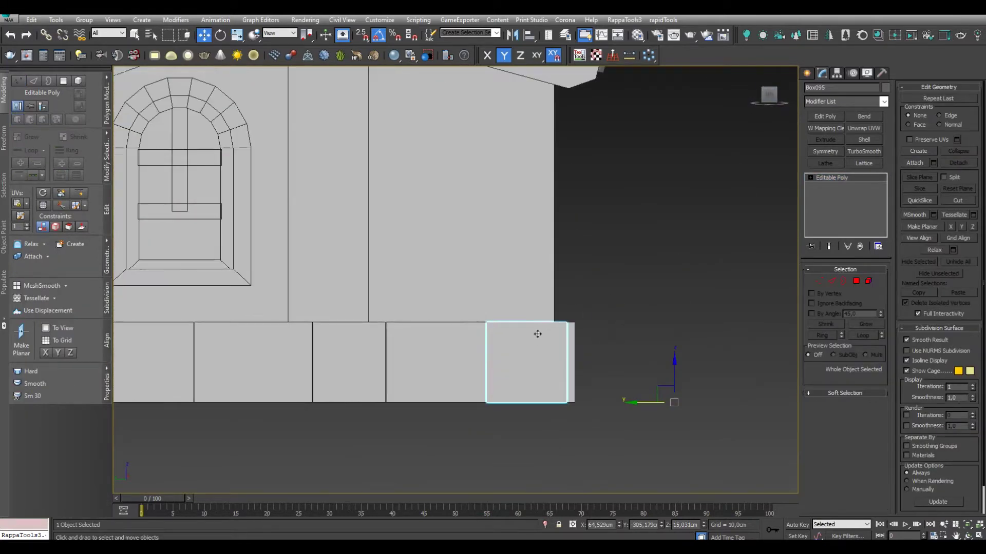
pyautogui.click(836, 72)
# Centre the block's pivot and stack two copies of it upward
pyautogui.click(827, 187)
pyautogui.click(807, 72)
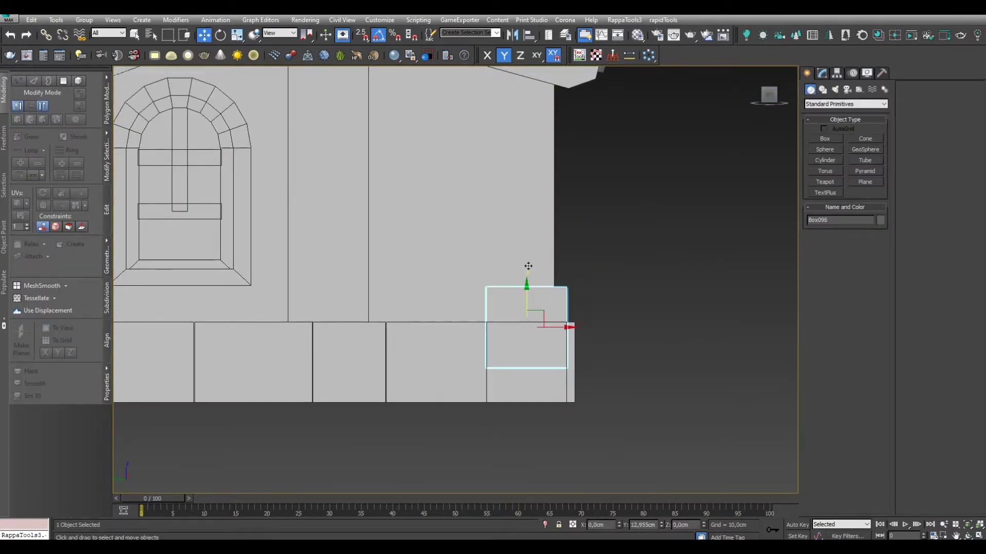
pyautogui.keyDown('shift'); pyautogui.moveTo(547, 158); pyautogui.dragTo(546, 165); pyautogui.keyUp('shift')
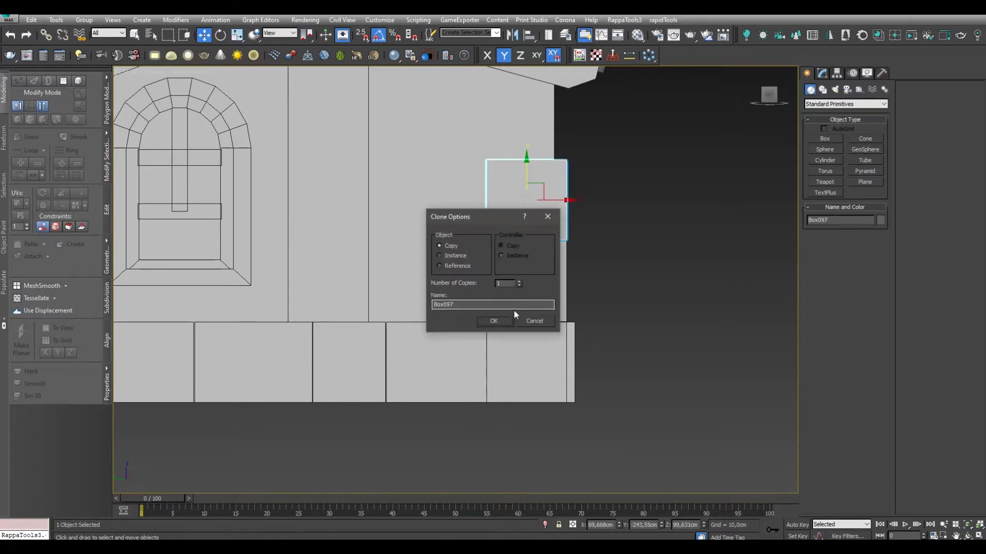
pyautogui.click(493, 319)
pyautogui.moveTo(768, 95); pyautogui.dragTo(769, 94)
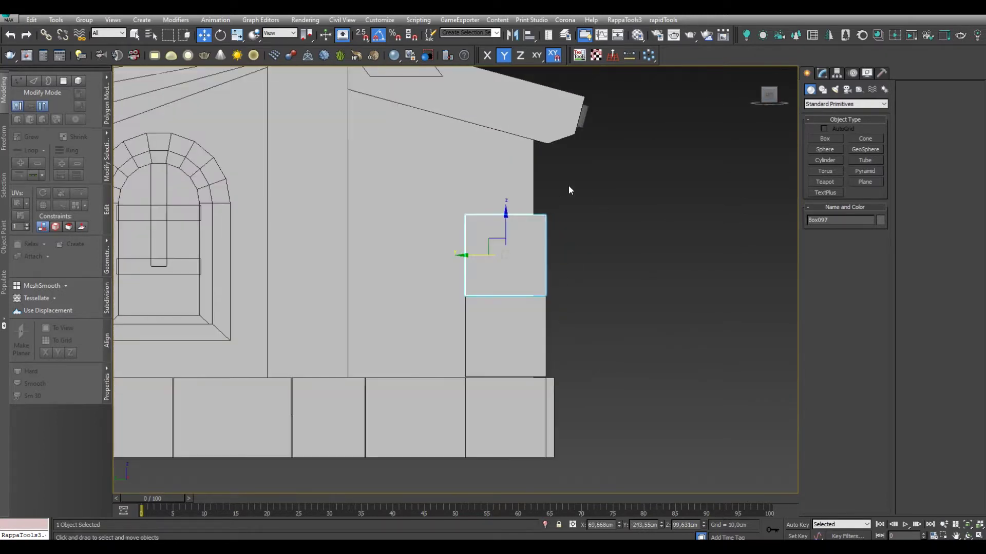
pyautogui.keyDown('shift'); pyautogui.moveTo(516, 204); pyautogui.dragTo(517, 208); pyautogui.keyUp('shift')
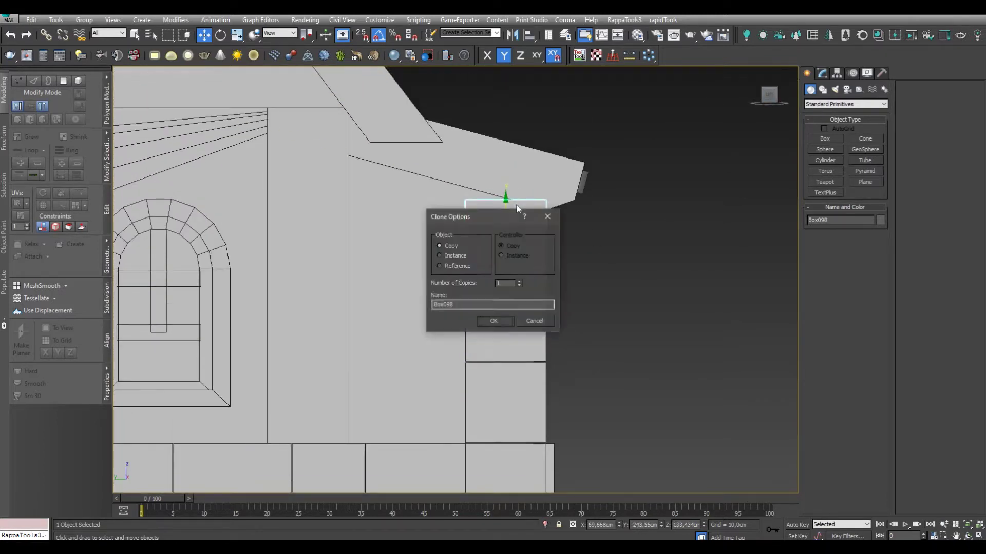
pyautogui.click(493, 320)
pyautogui.scroll(3, 512, 213)
# Move the top block's upper vertices up to meet the awning's underside
pyautogui.press('1')
pyautogui.moveTo(628, 146); pyautogui.dragTo(534, 225)
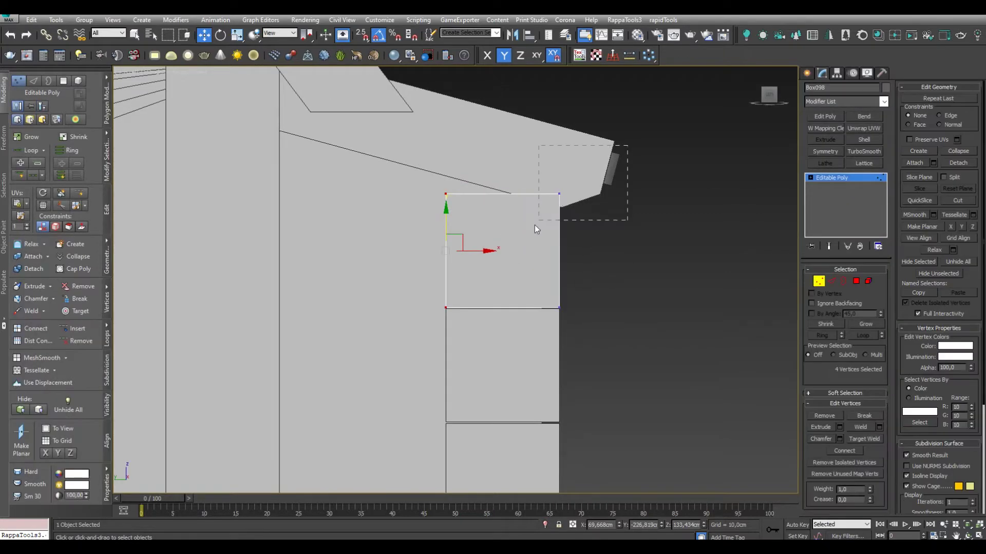
pyautogui.scroll(-5, 522, 230)
pyautogui.moveTo(522, 230)
pyautogui.keyDown('alt'); pyautogui.mouseDown(button='middle')
pyautogui.moveTo(468, 333)
pyautogui.moveTo(547, 330)
pyautogui.moveTo(535, 341)
pyautogui.moveTo(618, 328)
pyautogui.mouseUp(button='middle'); pyautogui.keyUp('alt')
pyautogui.press('1')
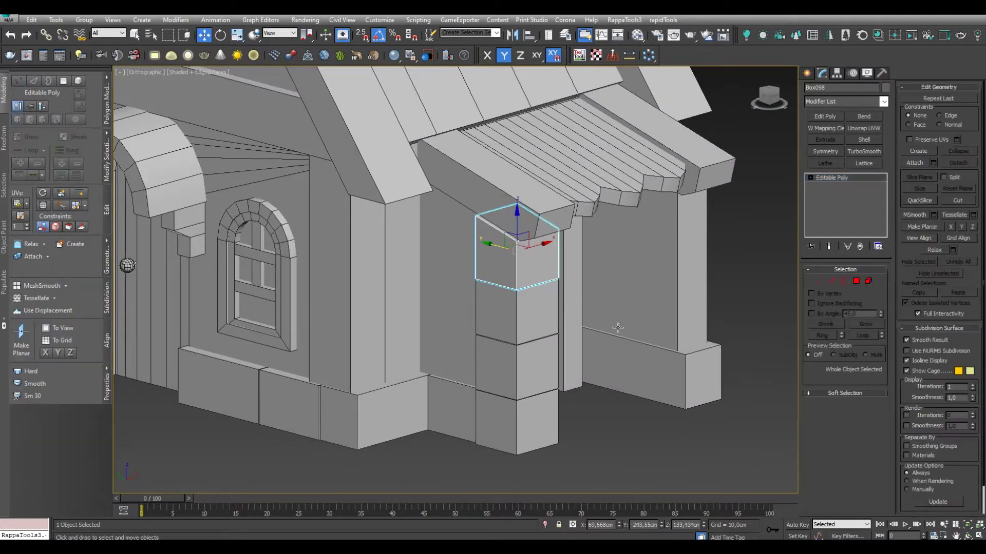
pyautogui.press('f')
pyautogui.click(435, 366)
# Select the pillar's stacked blocks with the Scale tool active
pyautogui.press('r')
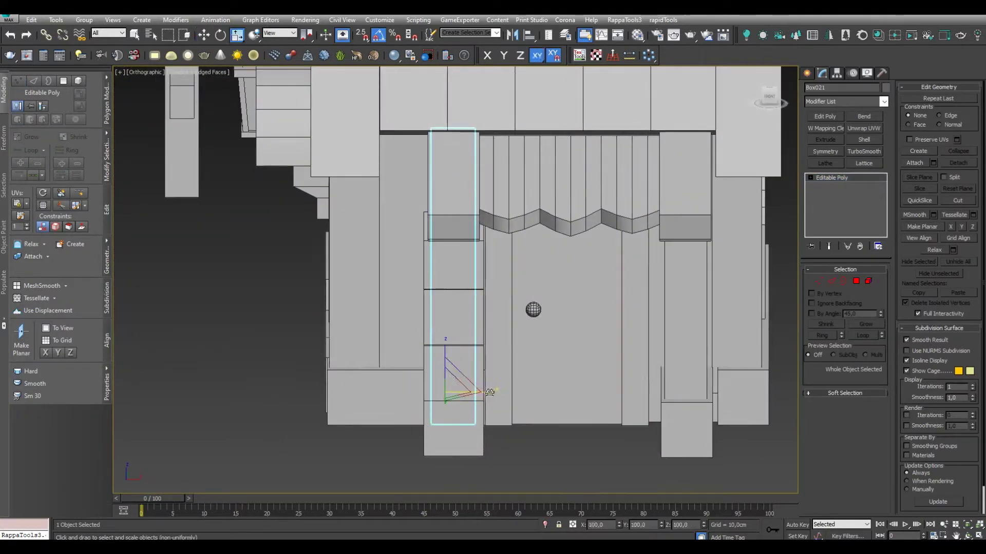
pyautogui.moveTo(487, 392)
pyautogui.keyDown('alt'); pyautogui.mouseDown(button='middle')
pyautogui.moveTo(513, 373)
pyautogui.moveTo(549, 310)
pyautogui.moveTo(509, 279)
pyautogui.mouseUp(button='middle'); pyautogui.keyUp('alt')
pyautogui.keyDown('ctrl'); pyautogui.click(513, 372); pyautogui.keyUp('ctrl')
pyautogui.press('r')
# Select the awning's end beam and pick two of its end vertices in vertex mode
pyautogui.click(513, 282)
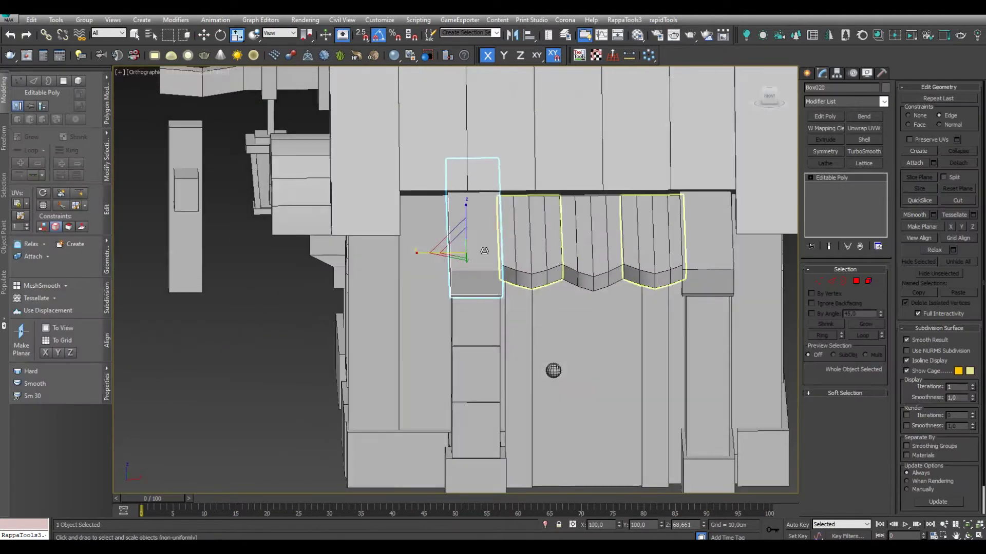
pyautogui.press('w')
pyautogui.keyDown('alt'); pyautogui.moveTo(494, 252); pyautogui.dragTo(529, 277, button='middle'); pyautogui.keyUp('alt')
pyautogui.press('1')
pyautogui.keyDown('alt'); pyautogui.moveTo(638, 323); pyautogui.dragTo(432, 354, button='middle'); pyautogui.keyUp('alt')
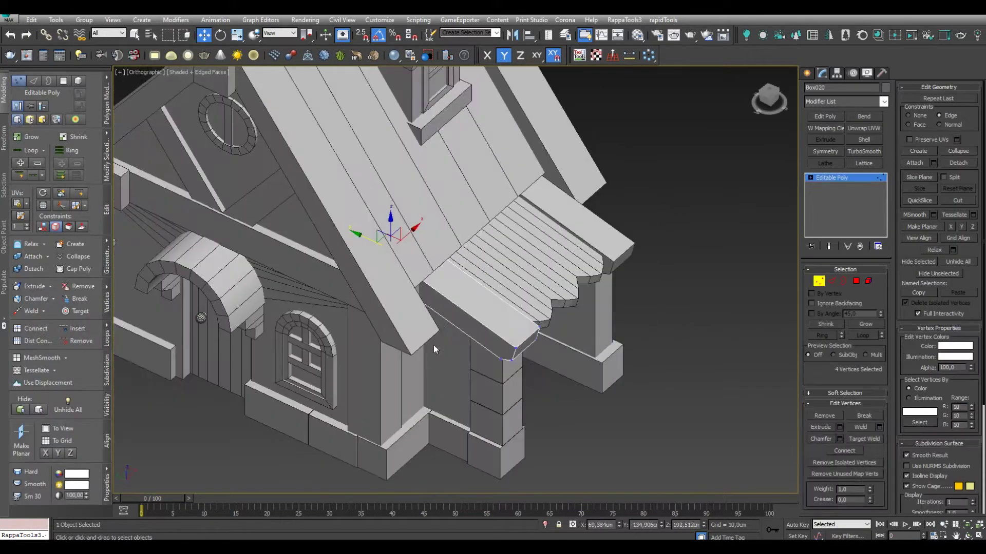
pyautogui.press('F3')
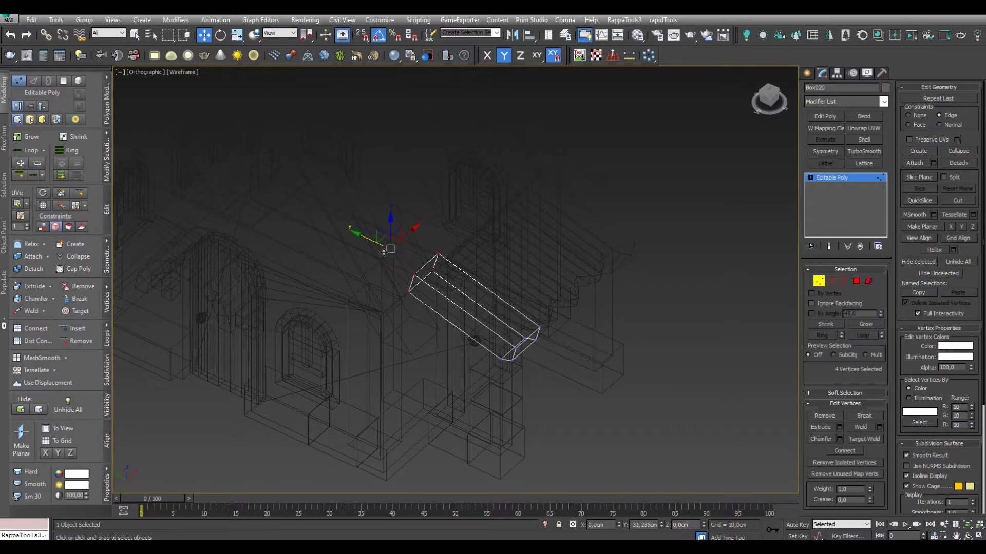
pyautogui.press('F3')
pyautogui.scroll(4, 401, 263)
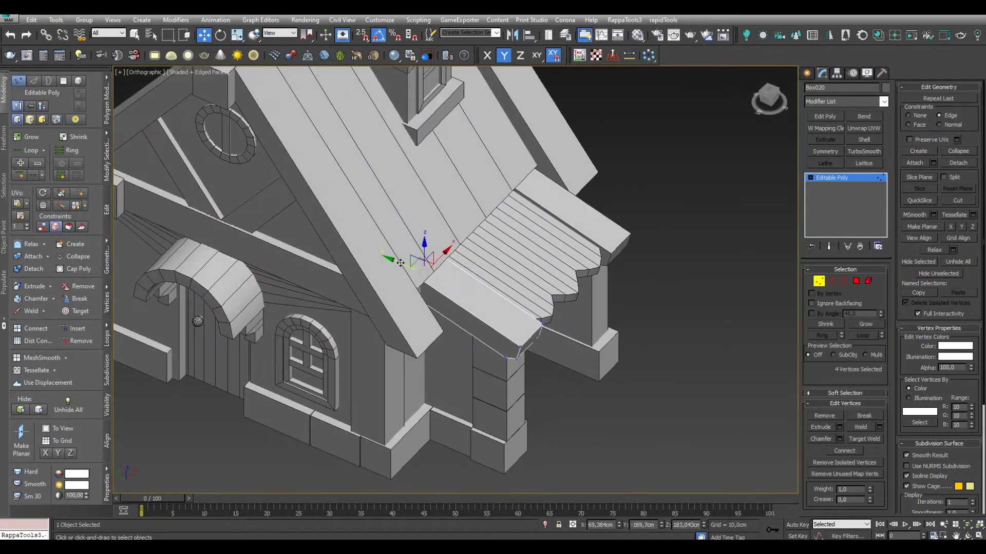
pyautogui.moveTo(408, 265)
pyautogui.keyDown('alt'); pyautogui.mouseDown(button='middle')
pyautogui.moveTo(458, 308)
pyautogui.moveTo(418, 335)
pyautogui.moveTo(421, 357)
pyautogui.mouseUp(button='middle'); pyautogui.keyUp('alt')
# Exit vertex editing and inspect the reshaped end beam resting on the pillar
pyautogui.moveTo(427, 306)
pyautogui.keyDown('alt'); pyautogui.mouseDown(button='middle')
pyautogui.moveTo(397, 265)
pyautogui.moveTo(452, 292)
pyautogui.mouseUp(button='middle'); pyautogui.keyUp('alt')
pyautogui.scroll(-5, 398, 263)
pyautogui.scroll(3, 452, 293)
pyautogui.scroll(2, 452, 292)
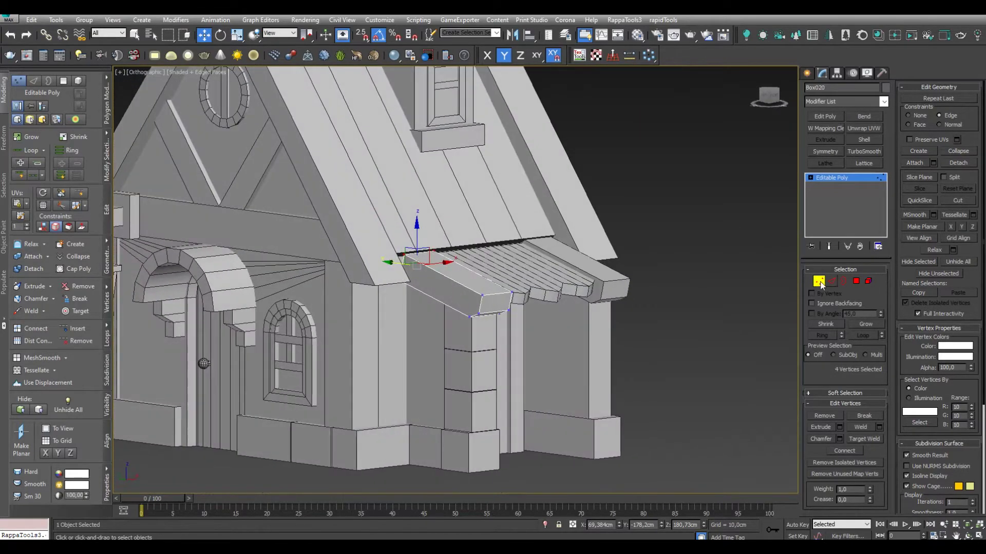
pyautogui.click(819, 281)
pyautogui.press('f')
pyautogui.press('z')
pyautogui.moveTo(443, 233)
pyautogui.keyDown('alt'); pyautogui.mouseDown(button='middle')
pyautogui.moveTo(436, 226)
pyautogui.moveTo(446, 241)
pyautogui.moveTo(422, 247)
pyautogui.mouseUp(button='middle'); pyautogui.keyUp('alt')
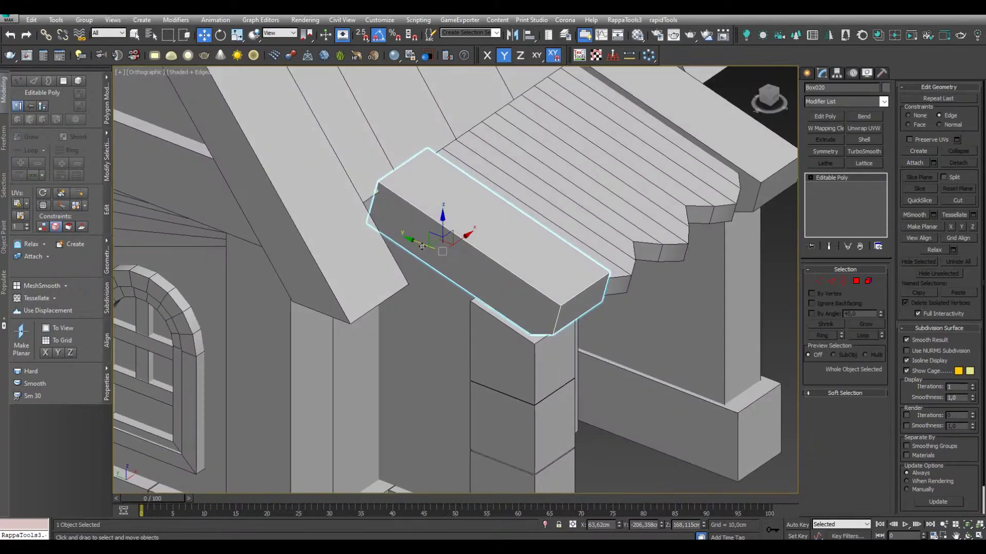
pyautogui.press('f')
pyautogui.scroll(-2, 509, 253)
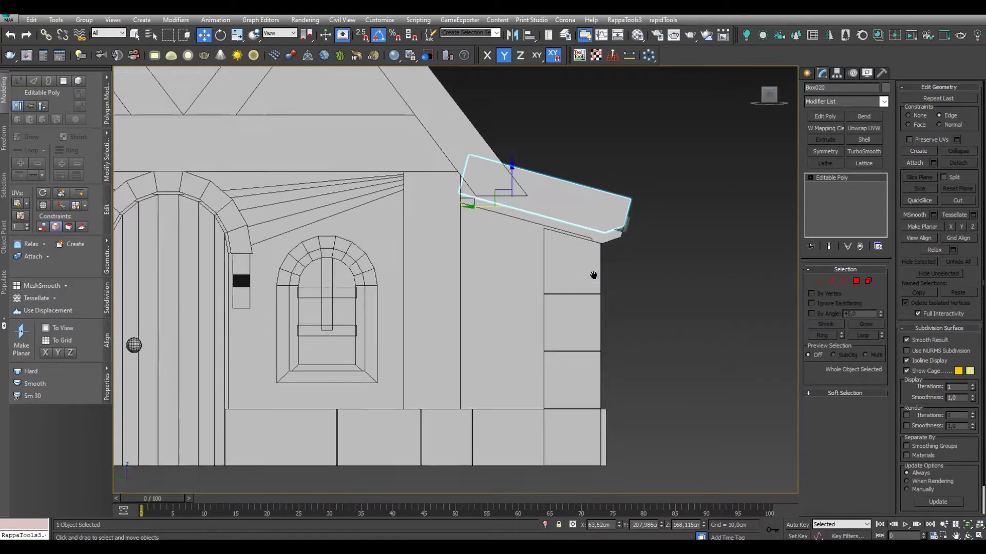
# Select the wall piece, the stacked pillar blocks, a single column and the awning in turn
pyautogui.click(510, 252)
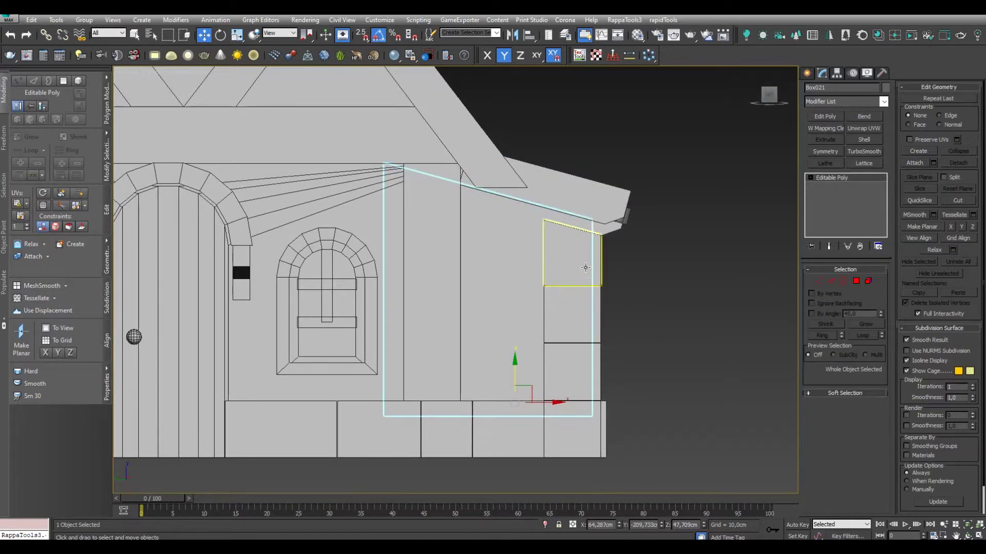
pyautogui.scroll(2, 580, 258)
pyautogui.keyDown('ctrl'); pyautogui.click(580, 352); pyautogui.keyUp('ctrl')
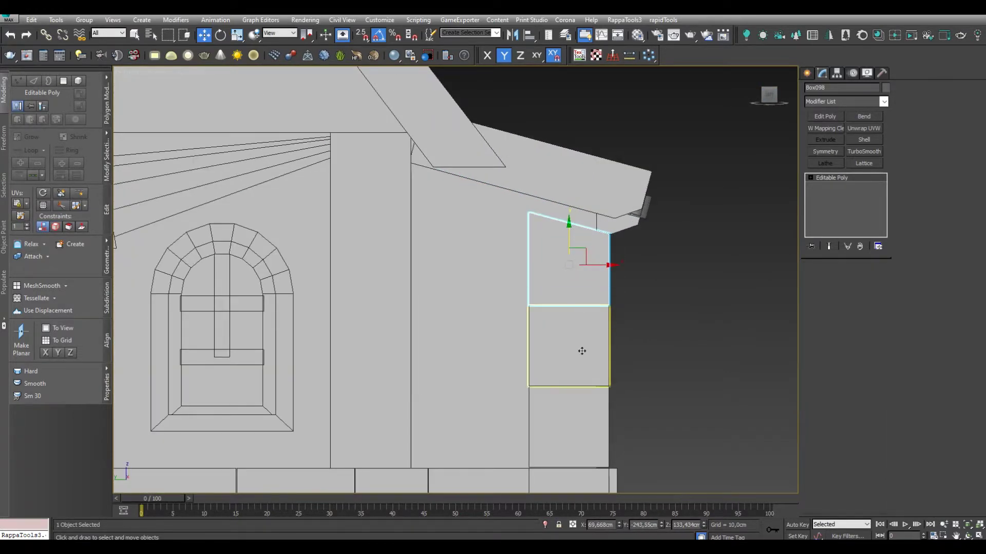
pyautogui.keyDown('ctrl'); pyautogui.click(585, 411); pyautogui.keyUp('ctrl')
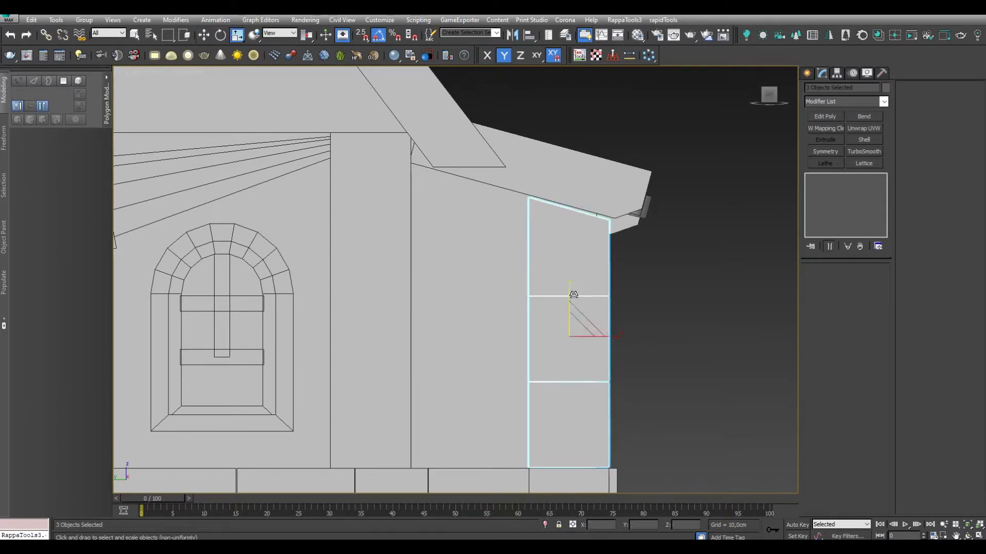
pyautogui.moveTo(569, 295)
pyautogui.keyDown('alt'); pyautogui.mouseDown(button='middle')
pyautogui.moveTo(477, 275)
pyautogui.moveTo(645, 266)
pyautogui.mouseUp(button='middle'); pyautogui.keyUp('alt')
pyautogui.click(691, 267)
pyautogui.keyDown('ctrl'); pyautogui.click(642, 201); pyautogui.keyUp('ctrl')
# Check the awning and wall post, then delete the stray box beside the house
pyautogui.moveTo(642, 205)
pyautogui.keyDown('alt'); pyautogui.mouseDown(button='middle')
pyautogui.moveTo(405, 264)
pyautogui.moveTo(399, 232)
pyautogui.mouseUp(button='middle'); pyautogui.keyUp('alt')
pyautogui.scroll(2, 399, 232)
pyautogui.click(400, 232)
pyautogui.moveTo(400, 232)
pyautogui.keyDown('alt'); pyautogui.mouseDown(button='middle')
pyautogui.moveTo(301, 455)
pyautogui.moveTo(254, 278)
pyautogui.mouseUp(button='middle'); pyautogui.keyUp('alt')
pyautogui.keyDown('ctrl'); pyautogui.click(254, 279); pyautogui.keyUp('ctrl')
pyautogui.moveTo(313, 427)
pyautogui.keyDown('alt'); pyautogui.mouseDown(button='middle')
pyautogui.moveTo(338, 426)
pyautogui.moveTo(397, 379)
pyautogui.mouseUp(button='middle'); pyautogui.keyUp('alt')
pyautogui.click(396, 376)
pyautogui.press('Delete')
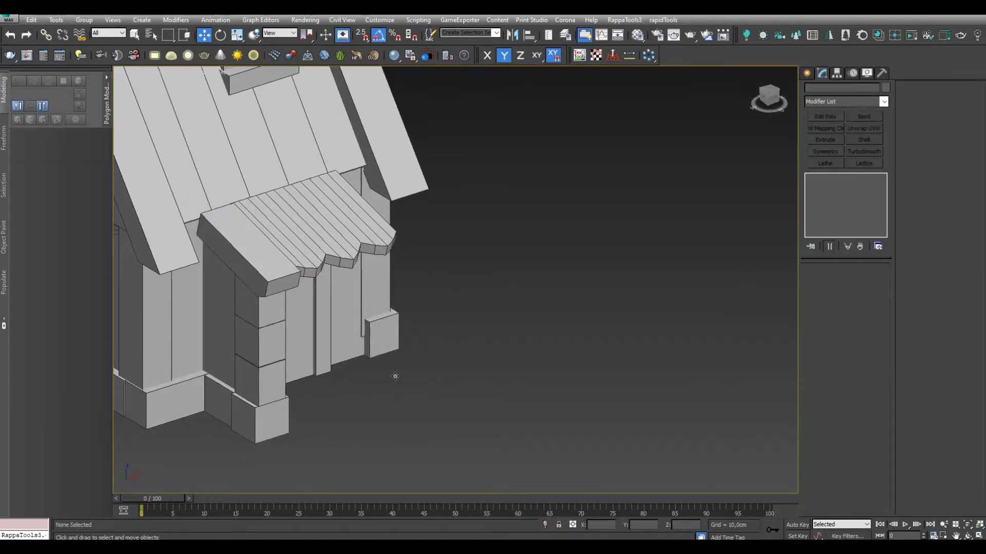
# Select the base block under the window, skipping the porch base block
pyautogui.moveTo(332, 395); pyautogui.dragTo(538, 393, button='middle')
pyautogui.click(438, 343)
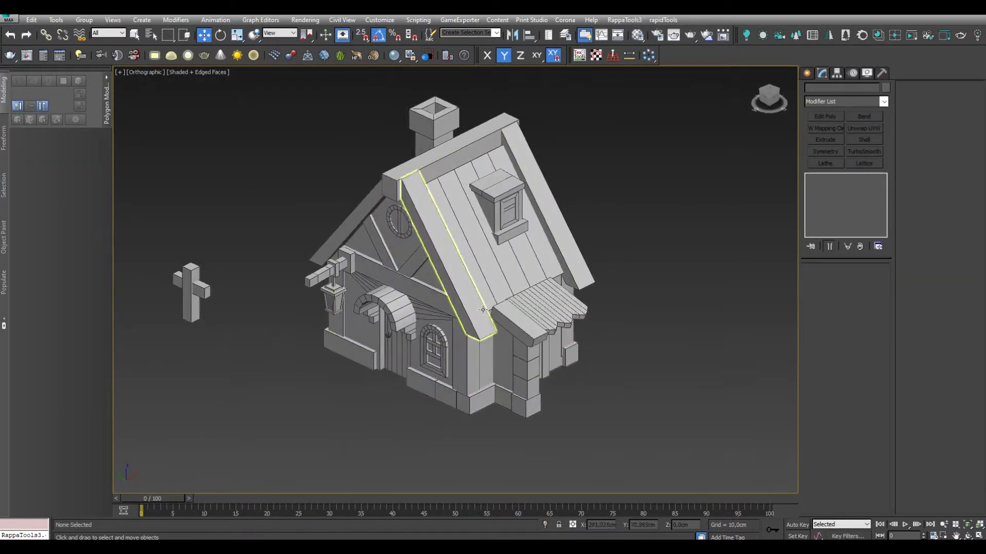
pyautogui.keyDown('alt'); pyautogui.moveTo(483, 309); pyautogui.dragTo(451, 349, button='middle'); pyautogui.keyUp('alt')
pyautogui.click(462, 359)
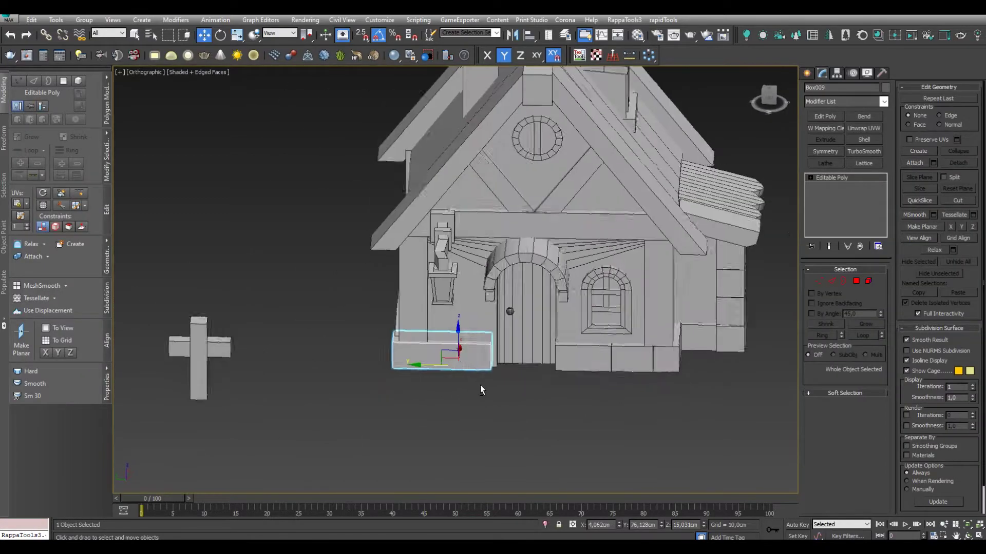
pyautogui.click(480, 386)
pyautogui.click(586, 355)
pyautogui.scroll(3, 585, 354)
pyautogui.moveTo(585, 354)
pyautogui.keyDown('alt'); pyautogui.mouseDown(button='middle')
pyautogui.moveTo(575, 286)
pyautogui.moveTo(544, 308)
pyautogui.mouseUp(button='middle'); pyautogui.keyUp('alt')
pyautogui.scroll(-5, 574, 286)
pyautogui.scroll(3, 527, 317)
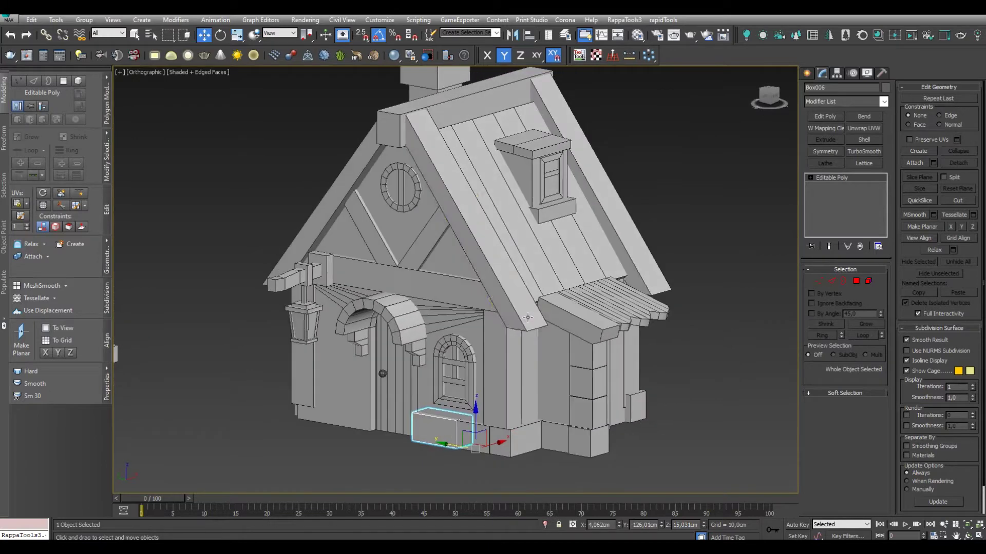
# Select four vertices of the wall post in a wireframe Left view with snapping off
pyautogui.moveTo(525, 345)
pyautogui.keyDown('alt'); pyautogui.mouseDown(button='middle')
pyautogui.moveTo(544, 339)
pyautogui.moveTo(569, 360)
pyautogui.mouseUp(button='middle'); pyautogui.keyUp('alt')
pyautogui.scroll(4, 570, 359)
pyautogui.press('1')
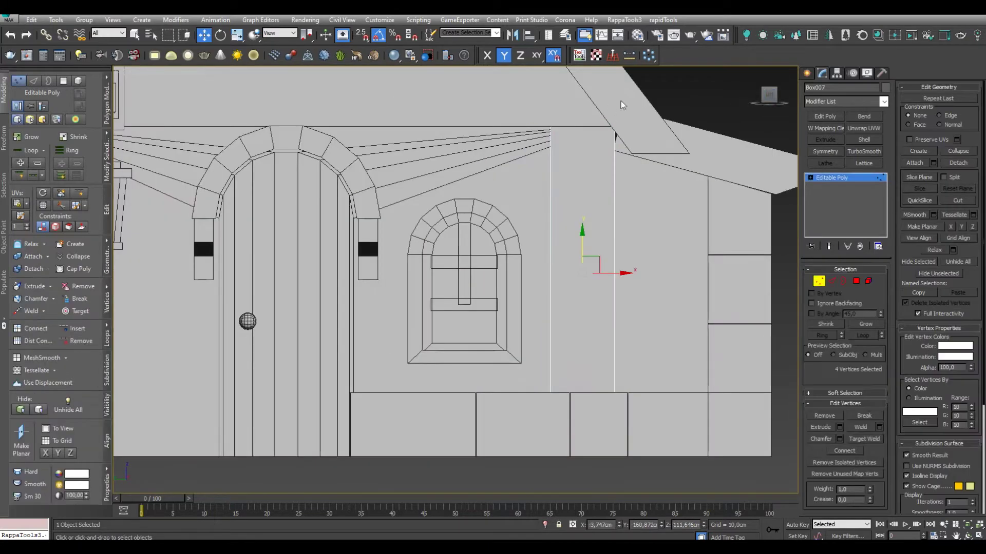
pyautogui.press('l')
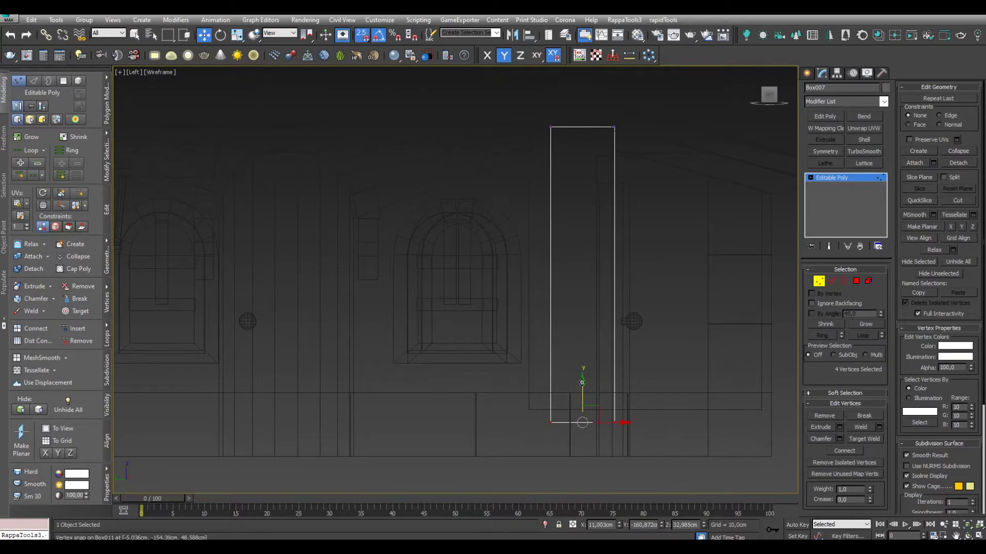
pyautogui.press('s')
pyautogui.scroll(-3, 571, 402)
pyautogui.scroll(-2, 571, 400)
pyautogui.press('1')
# Return to shaded display and add the left corner post to the selection
pyautogui.keyDown('alt'); pyautogui.moveTo(571, 398); pyautogui.dragTo(571, 375, button='middle'); pyautogui.keyUp('alt')
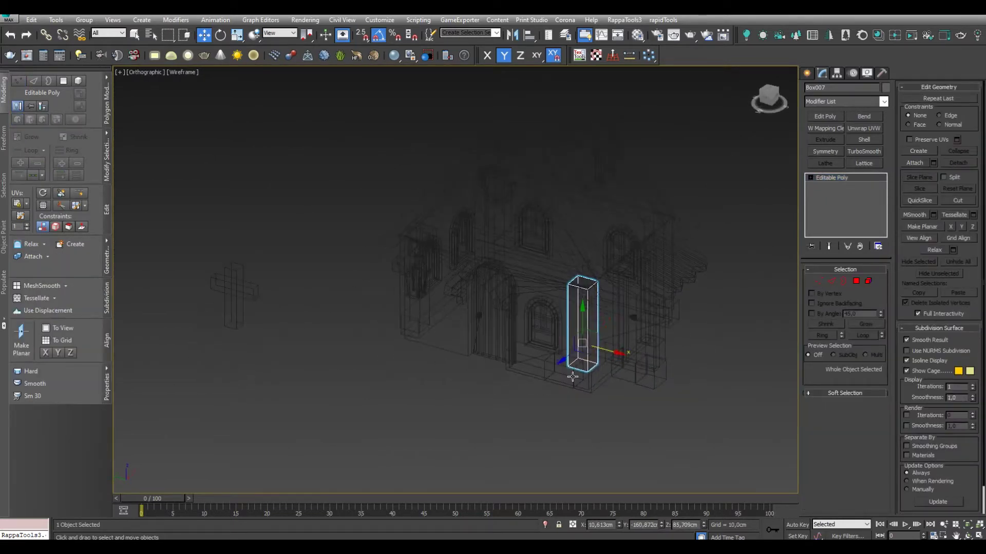
pyautogui.press('F3')
pyautogui.scroll(3, 590, 295)
pyautogui.keyDown('ctrl'); pyautogui.click(242, 333); pyautogui.keyUp('ctrl')
pyautogui.scroll(-4, 435, 340)
# Copy the window-side post to the lantern side in Left view
pyautogui.keyDown('alt'); pyautogui.moveTo(435, 340); pyautogui.dragTo(224, 397, button='middle'); pyautogui.keyUp('alt')
pyautogui.moveTo(356, 389); pyautogui.dragTo(531, 351, button='middle')
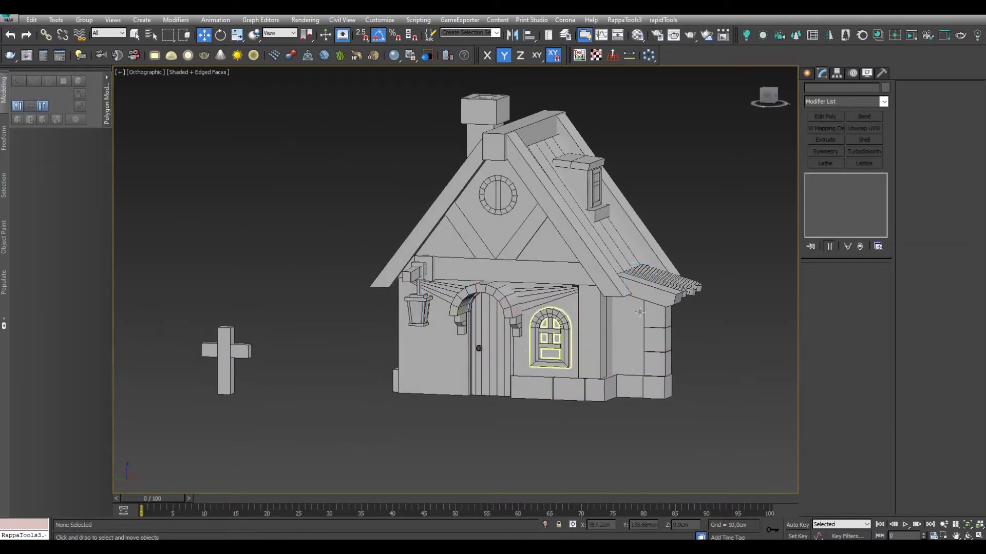
pyautogui.click(609, 323)
pyautogui.press('l')
pyautogui.scroll(2, 576, 285)
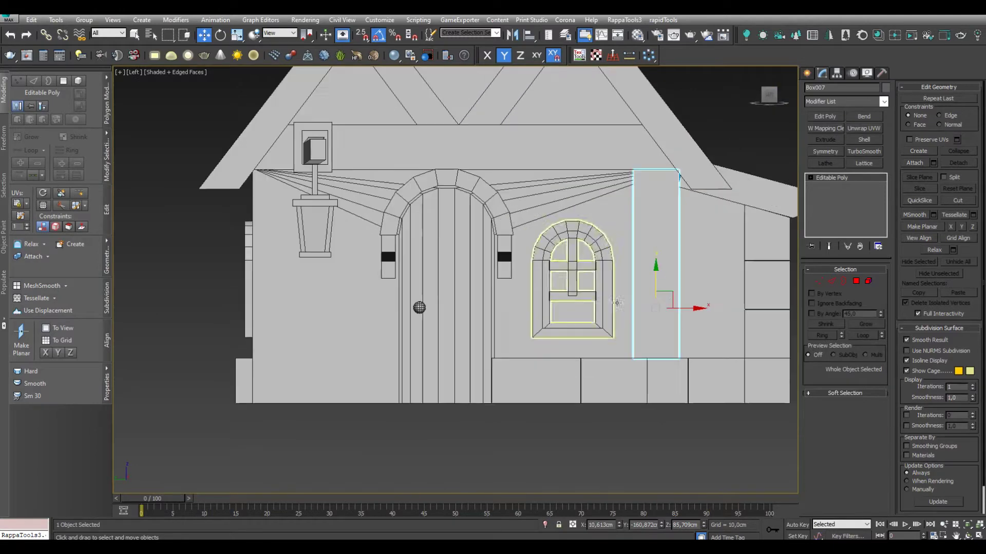
pyautogui.keyDown('shift'); pyautogui.moveTo(690, 320); pyautogui.dragTo(302, 321); pyautogui.keyUp('shift')
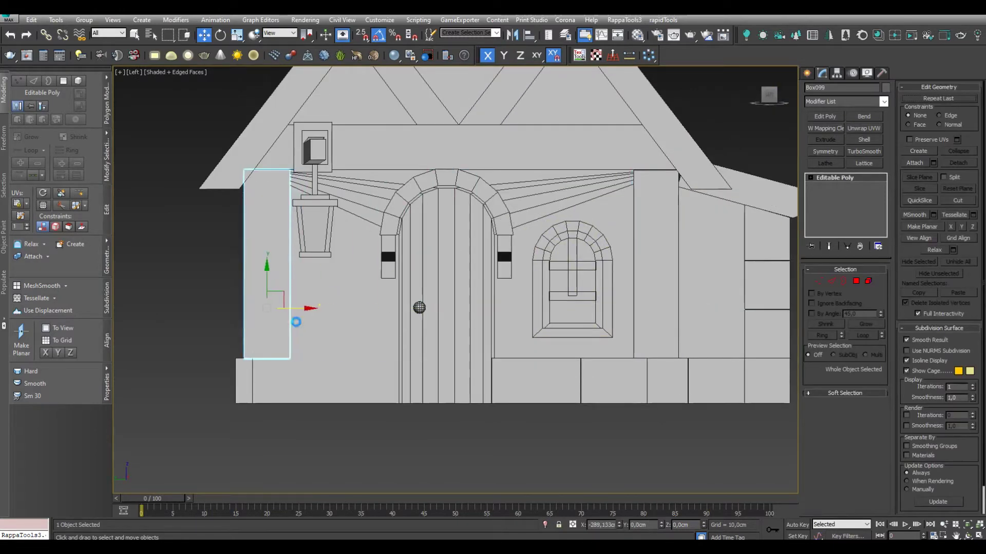
# Clone both posts onto another wall, then pick the base block by the door
pyautogui.keyDown('ctrl'); pyautogui.click(666, 315); pyautogui.keyUp('ctrl')
pyautogui.moveTo(665, 315)
pyautogui.keyDown('alt'); pyautogui.mouseDown(button='middle')
pyautogui.moveTo(429, 280)
pyautogui.moveTo(642, 315)
pyautogui.mouseUp(button='middle'); pyautogui.keyUp('alt')
pyautogui.keyDown('shift'); pyautogui.moveTo(641, 316); pyautogui.dragTo(624, 318); pyautogui.keyUp('shift')
pyautogui.click(503, 323)
pyautogui.moveTo(503, 322)
pyautogui.keyDown('alt'); pyautogui.mouseDown(button='middle')
pyautogui.moveTo(647, 331)
pyautogui.moveTo(487, 318)
pyautogui.moveTo(519, 390)
pyautogui.mouseUp(button='middle'); pyautogui.keyUp('alt')
pyautogui.scroll(-5, 503, 349)
pyautogui.scroll(5, 518, 401)
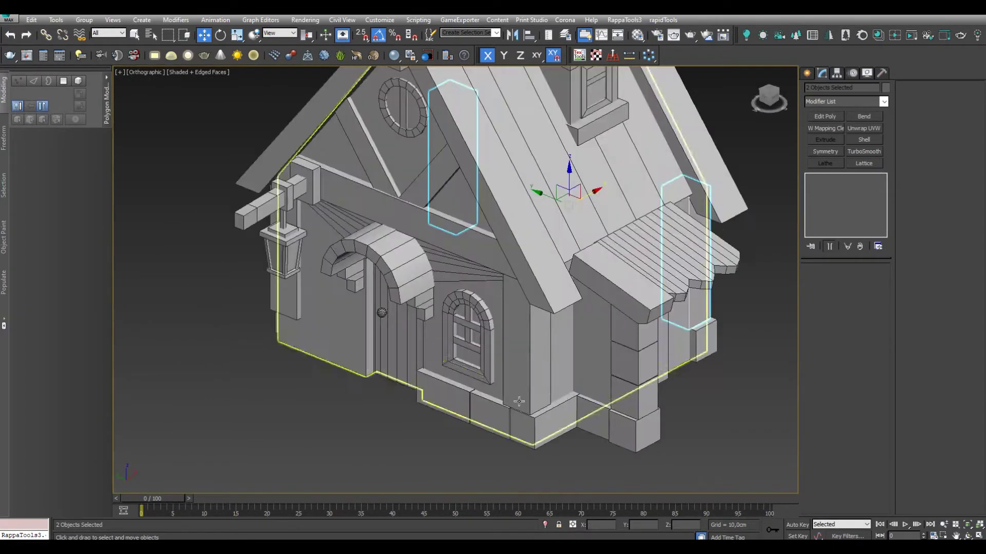
pyautogui.click(519, 401)
pyautogui.scroll(5, 518, 402)
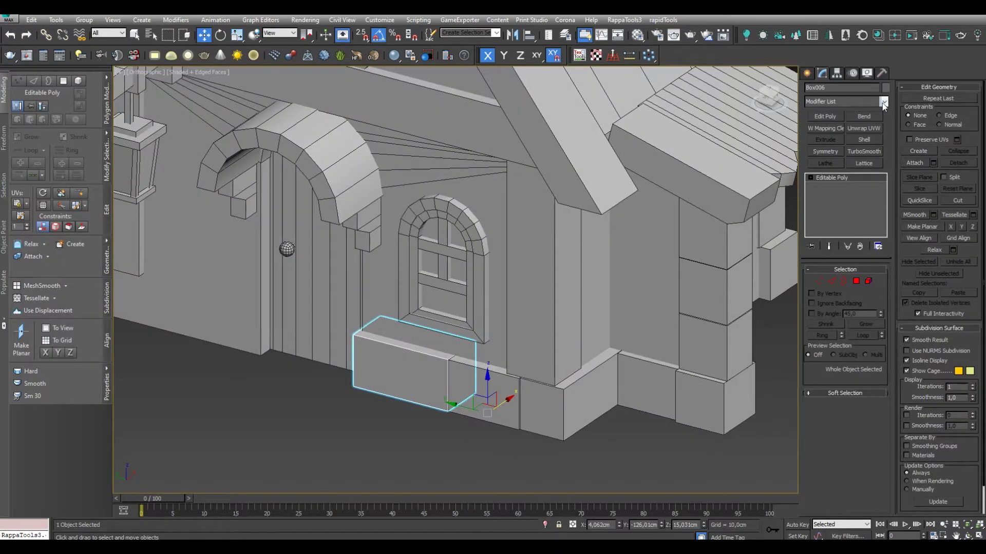
# Give the window base box a Standard Chamfer (2 segments, 1.76cm) under TurboSmooth with 3 iterations
pyautogui.click(882, 103)
pyautogui.write('chamfer')
pyautogui.press('Return')
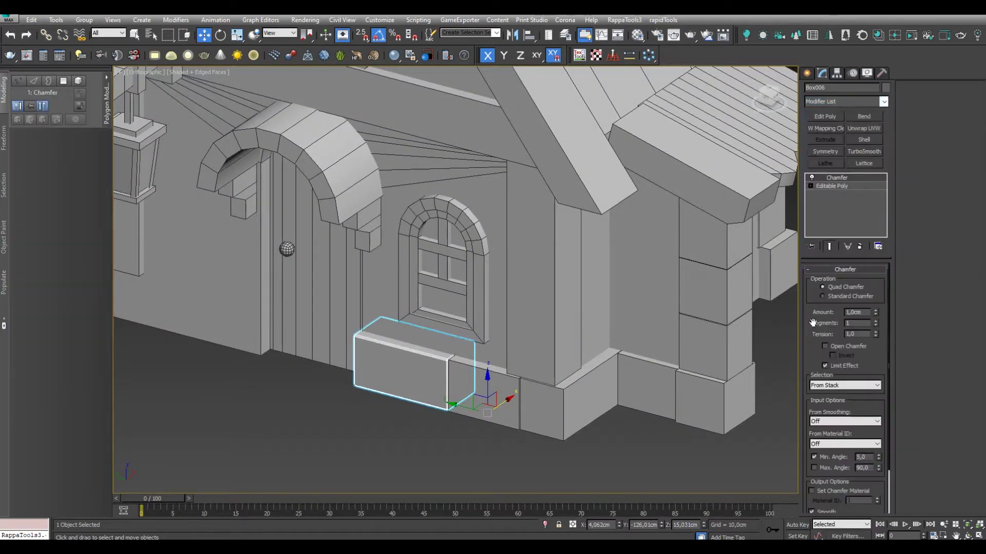
pyautogui.scroll(5, 412, 375)
pyautogui.click(840, 298)
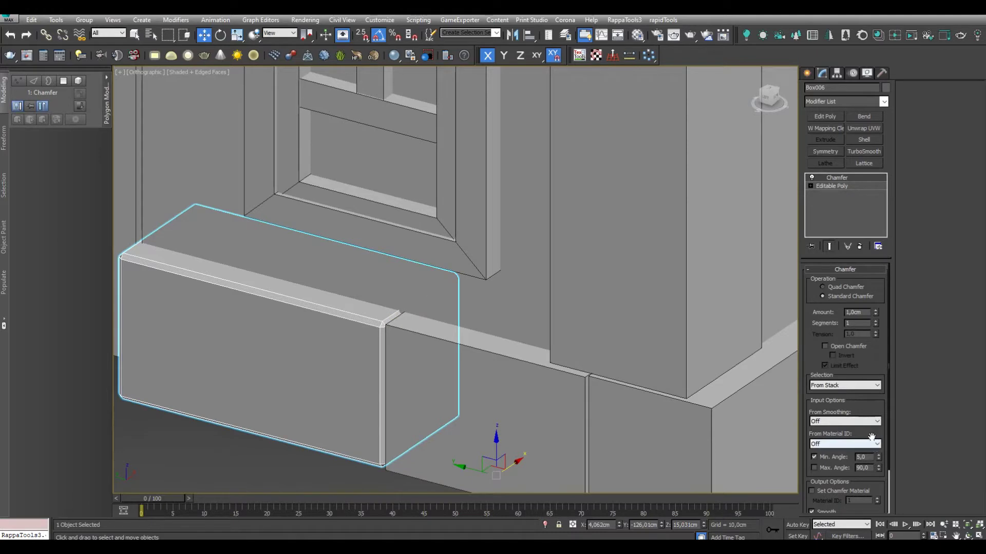
pyautogui.click(864, 151)
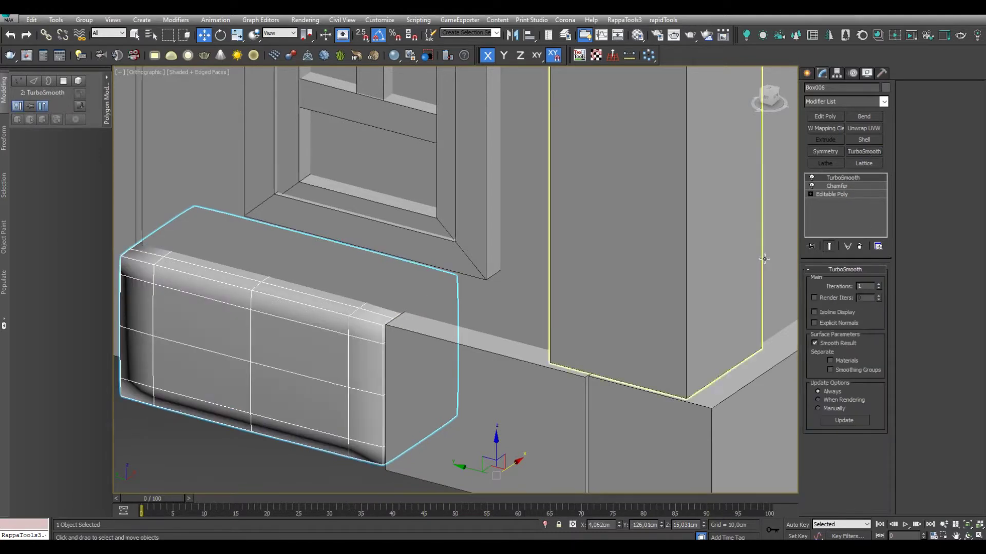
pyautogui.click(879, 285)
pyautogui.click(879, 285)
pyautogui.click(836, 186)
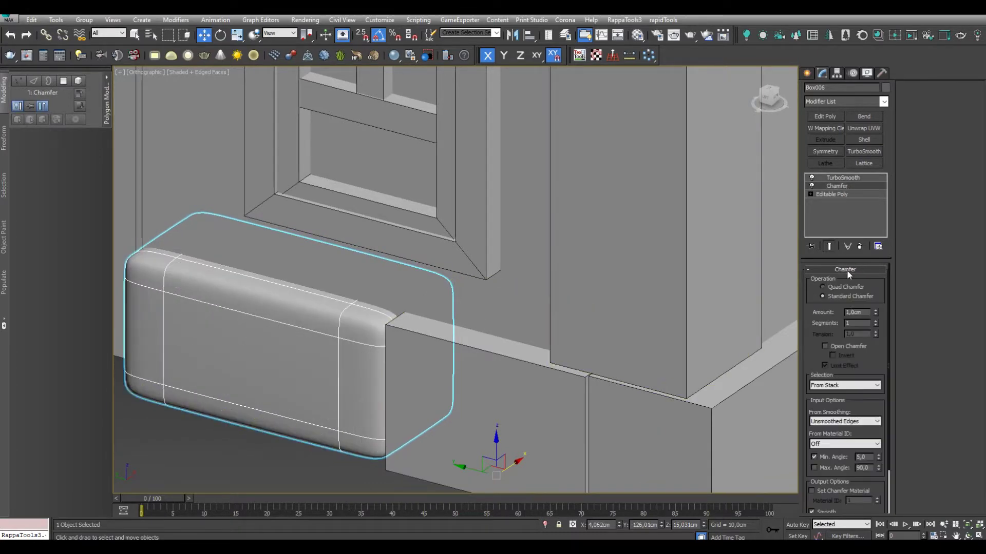
pyautogui.click(875, 321)
pyautogui.press('F4')
pyautogui.moveTo(874, 313); pyautogui.dragTo(878, 277)
pyautogui.scroll(-3, 541, 341)
pyautogui.click(524, 216)
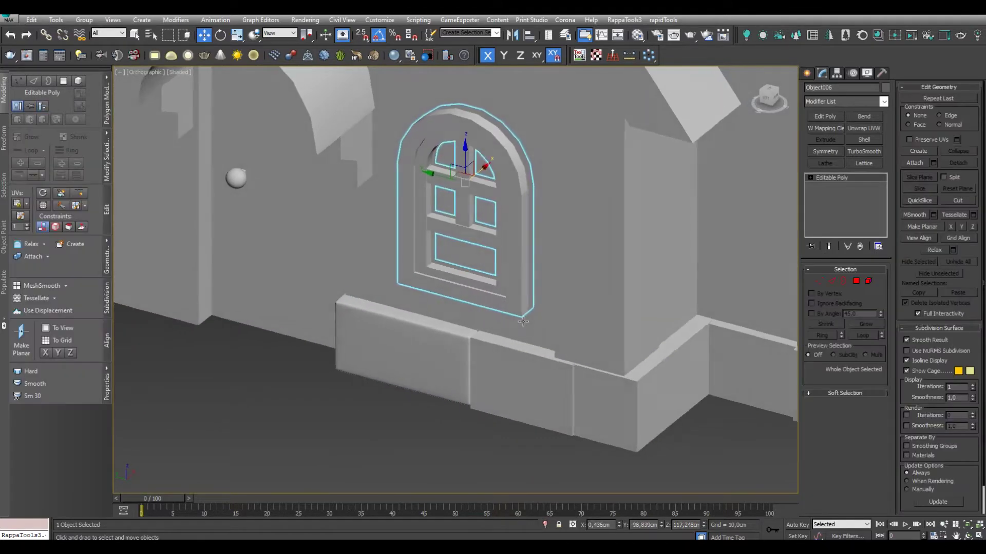
# Detach the window's outer arched frame as its own object
pyautogui.hotkey('alt', 'q')
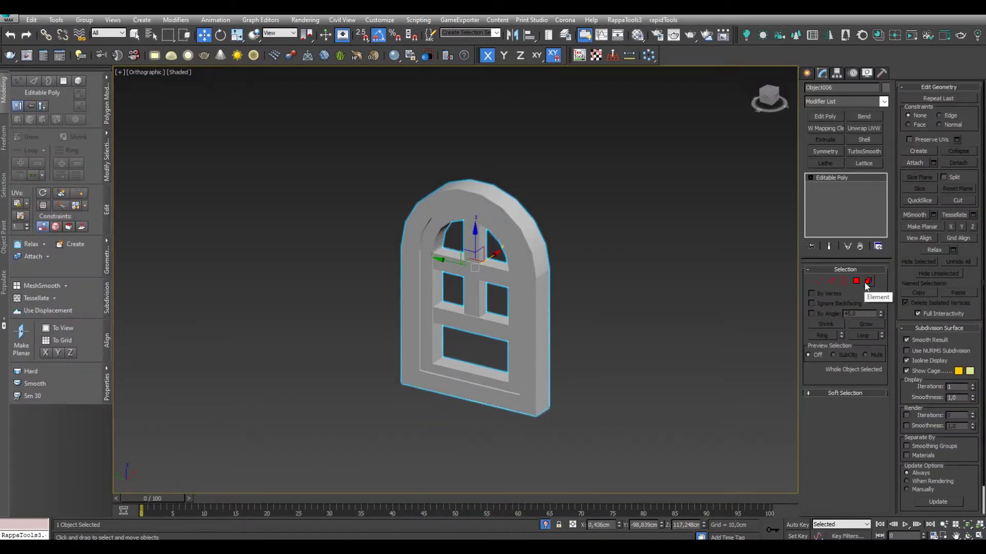
pyautogui.click(867, 282)
pyautogui.click(526, 296)
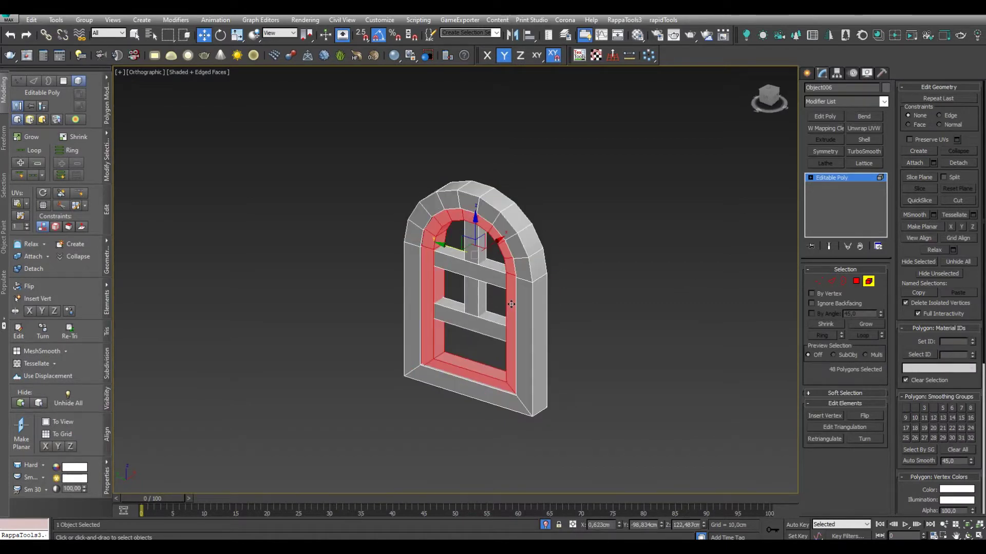
pyautogui.click(540, 335)
pyautogui.click(43, 276)
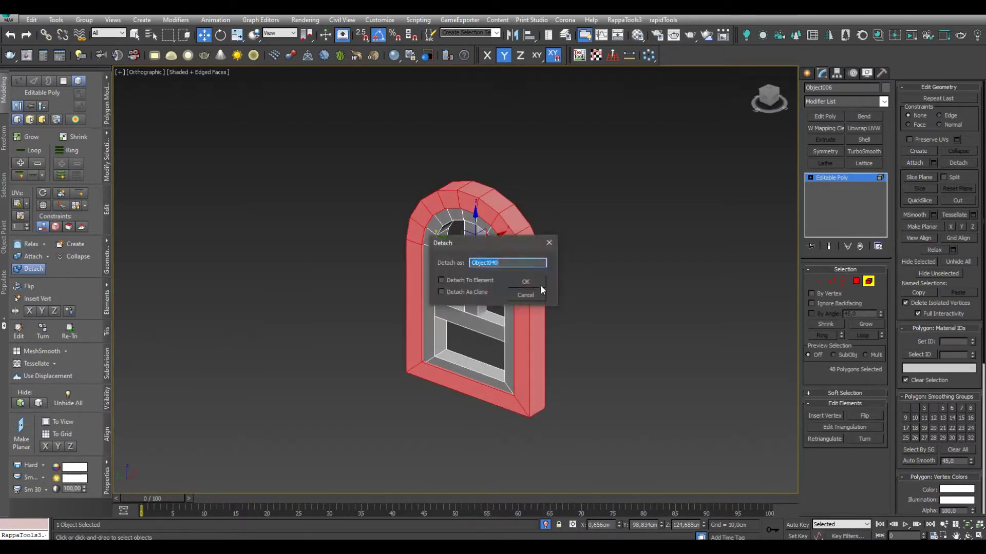
pyautogui.click(543, 288)
pyautogui.press('6')
pyautogui.click(711, 307)
pyautogui.click(536, 333)
# Isolate the outer frame and select its right inner jamb polygons
pyautogui.hotkey('alt', 'q')
pyautogui.press('F4')
pyautogui.moveTo(598, 289)
pyautogui.keyDown('alt'); pyautogui.mouseDown(button='middle')
pyautogui.moveTo(562, 252)
pyautogui.moveTo(514, 299)
pyautogui.mouseUp(button='middle'); pyautogui.keyUp('alt')
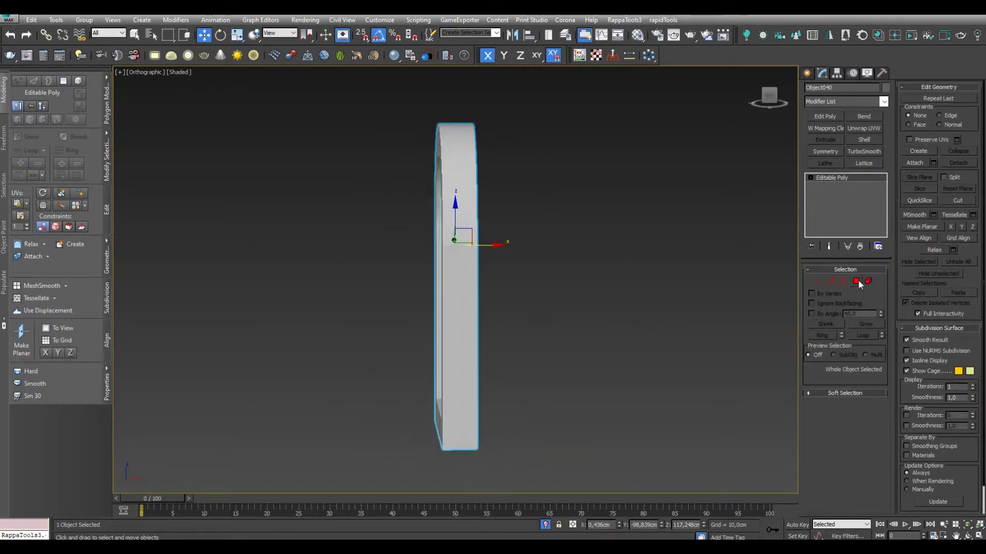
pyautogui.press('4')
pyautogui.press('F4')
pyautogui.scroll(-3, 595, 302)
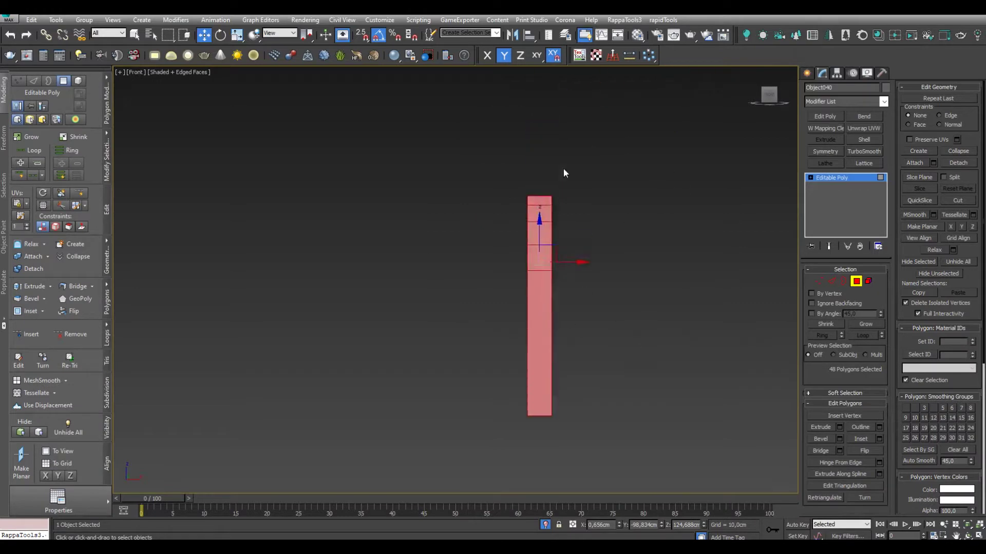
pyautogui.keyDown('alt'); pyautogui.moveTo(544, 273); pyautogui.dragTo(651, 292, button='middle'); pyautogui.keyUp('alt')
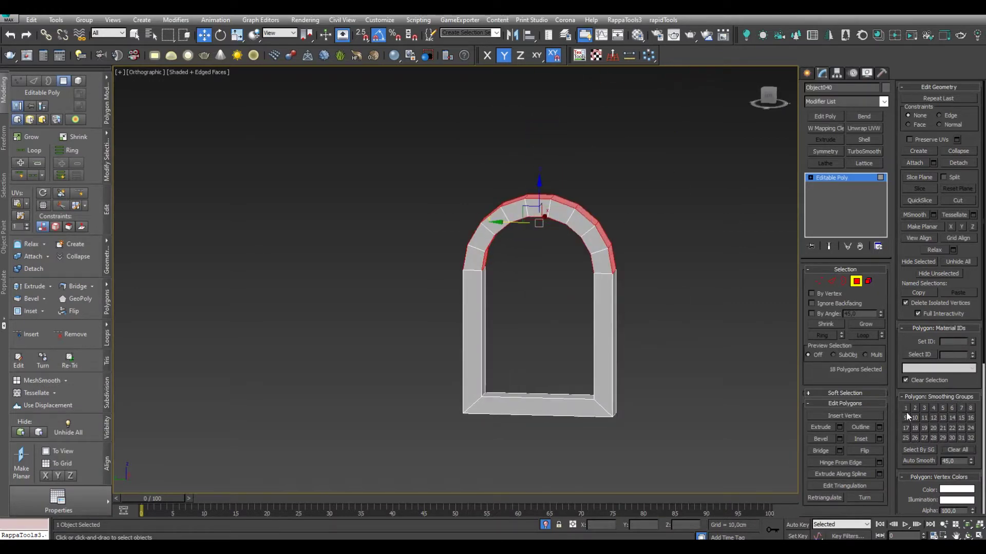
pyautogui.click(603, 334)
pyautogui.keyDown('alt'); pyautogui.moveTo(603, 334); pyautogui.dragTo(483, 347, button='middle'); pyautogui.keyUp('alt')
# Select jamb and sill faces and assign them smoothing groups 2 and 3
pyautogui.keyDown('ctrl'); pyautogui.click(457, 317); pyautogui.keyUp('ctrl')
pyautogui.keyDown('alt'); pyautogui.moveTo(457, 317); pyautogui.dragTo(536, 376, button='middle'); pyautogui.keyUp('alt')
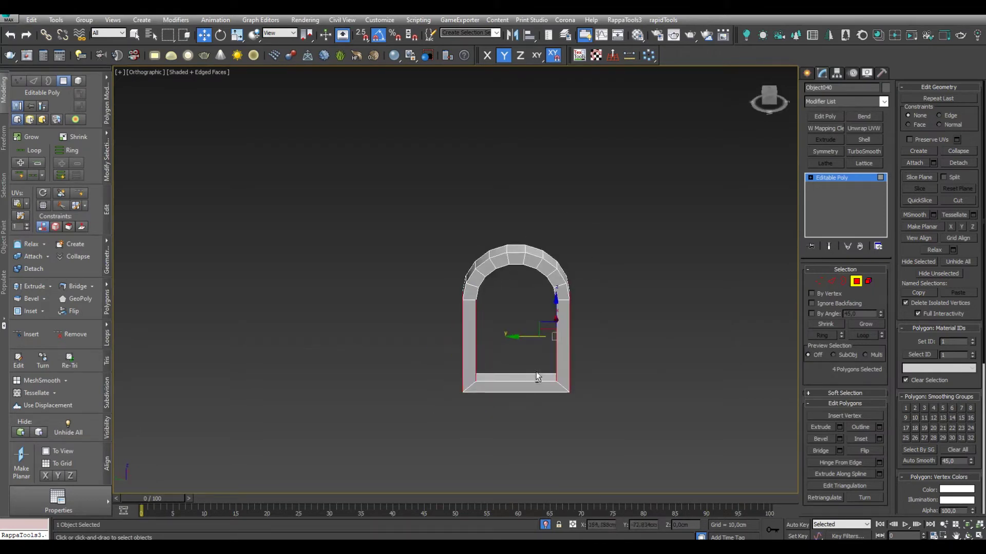
pyautogui.moveTo(715, 392)
pyautogui.keyDown('alt'); pyautogui.mouseDown(button='middle')
pyautogui.moveTo(626, 359)
pyautogui.moveTo(608, 373)
pyautogui.mouseUp(button='middle'); pyautogui.keyUp('alt')
pyautogui.moveTo(562, 406)
pyautogui.keyDown('alt'); pyautogui.mouseDown(button='middle')
pyautogui.moveTo(631, 395)
pyautogui.moveTo(529, 385)
pyautogui.mouseUp(button='middle'); pyautogui.keyUp('alt')
pyautogui.click(529, 385)
pyautogui.click(914, 408)
pyautogui.moveTo(667, 426)
pyautogui.keyDown('alt'); pyautogui.mouseDown(button='middle')
pyautogui.moveTo(614, 429)
pyautogui.moveTo(590, 411)
pyautogui.mouseUp(button='middle'); pyautogui.keyUp('alt')
pyautogui.keyDown('ctrl'); pyautogui.click(508, 380); pyautogui.keyUp('ctrl')
pyautogui.moveTo(509, 380)
pyautogui.keyDown('alt'); pyautogui.mouseDown(button='middle')
pyautogui.moveTo(591, 405)
pyautogui.moveTo(738, 423)
pyautogui.mouseUp(button='middle'); pyautogui.keyUp('alt')
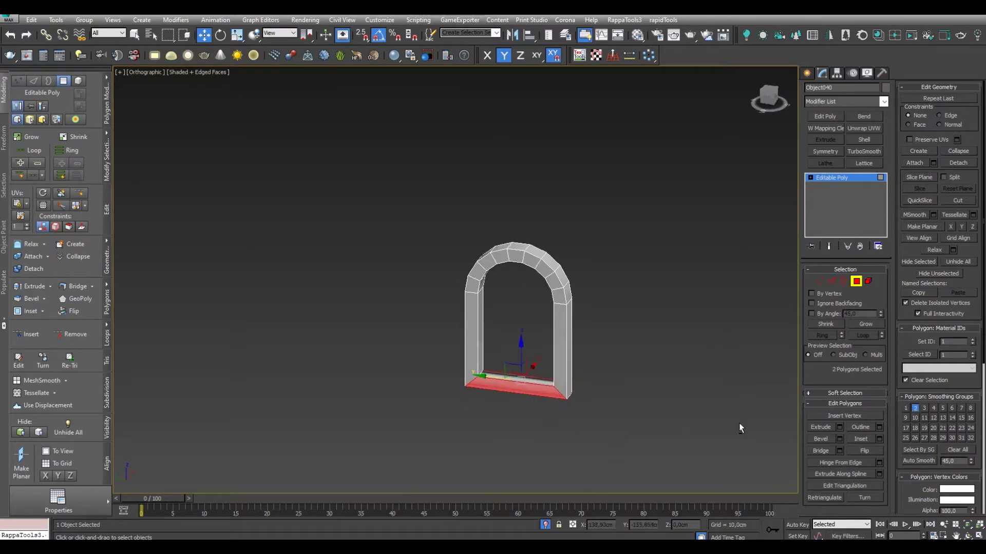
pyautogui.click(924, 408)
# Add the remaining arch and right post faces, then exit polygon mode and end isolation
pyautogui.keyDown('alt'); pyautogui.moveTo(647, 390); pyautogui.dragTo(608, 379, button='middle'); pyautogui.keyUp('alt')
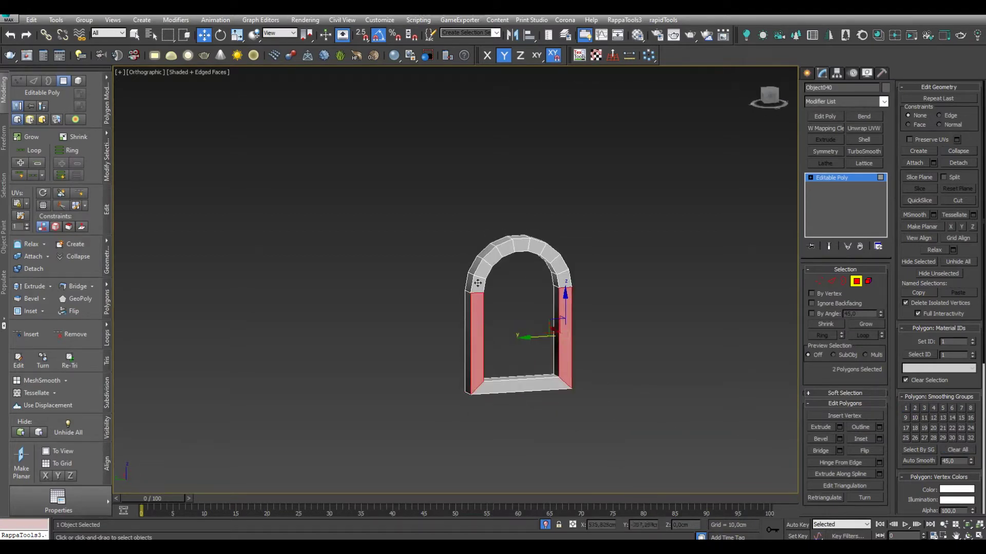
pyautogui.keyDown('ctrl'); pyautogui.click(561, 280); pyautogui.keyUp('ctrl')
pyautogui.keyDown('alt'); pyautogui.moveTo(562, 280); pyautogui.dragTo(494, 308, button='middle'); pyautogui.keyUp('alt')
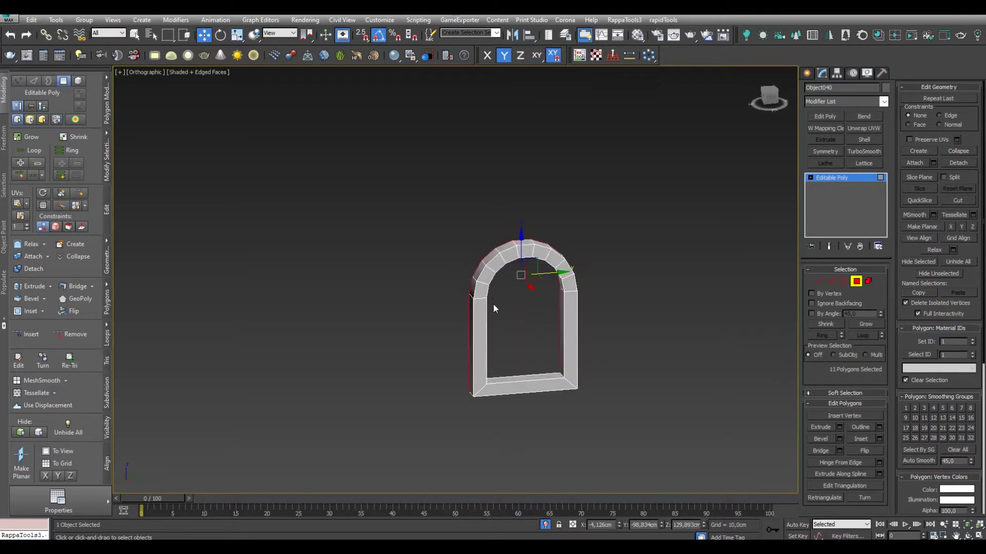
pyautogui.keyDown('ctrl'); pyautogui.click(574, 303); pyautogui.keyUp('ctrl')
pyautogui.keyDown('alt'); pyautogui.moveTo(573, 303); pyautogui.dragTo(668, 328, button='middle'); pyautogui.keyUp('alt')
pyautogui.click(855, 282)
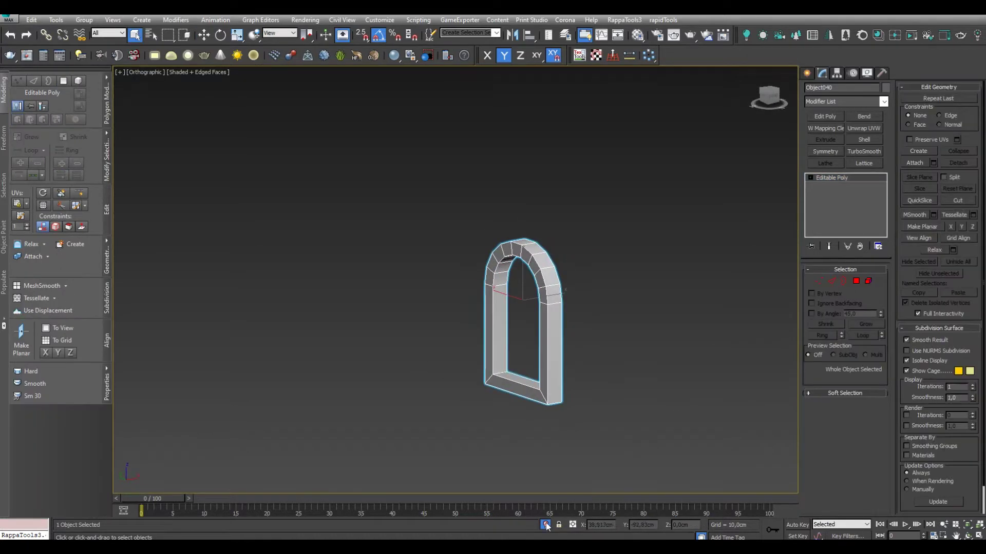
pyautogui.click(546, 525)
pyautogui.click(495, 368)
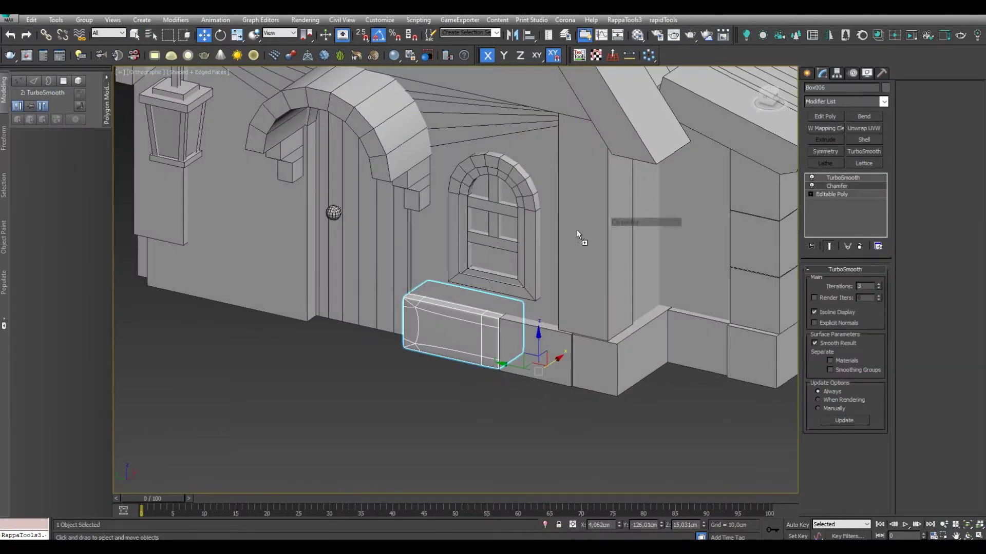
# Isolate the arched window frame and enter polygon editing on its base mesh
pyautogui.click(529, 231)
pyautogui.scroll(3, 492, 329)
pyautogui.click(504, 315)
pyautogui.click(548, 204)
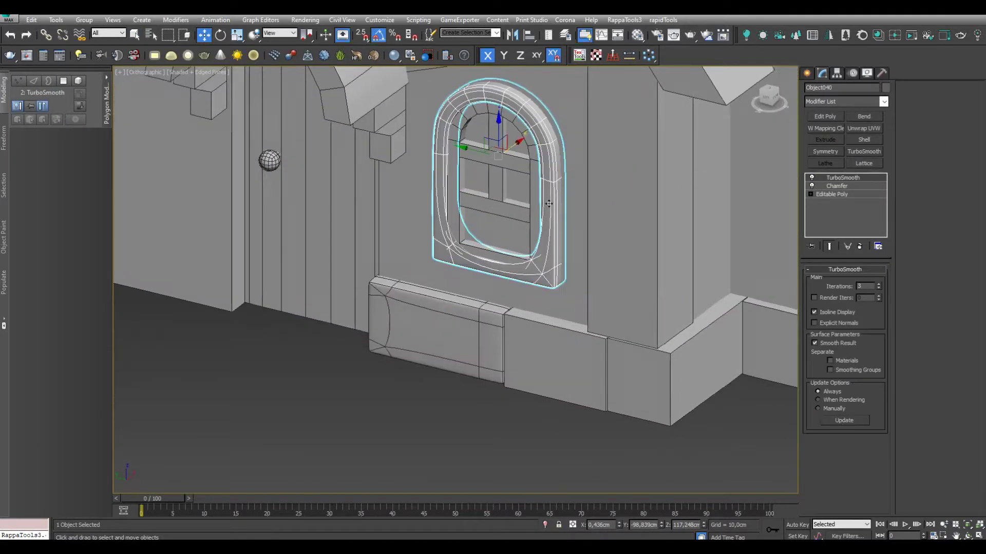
pyautogui.hotkey('alt', 'q')
pyautogui.click(825, 192)
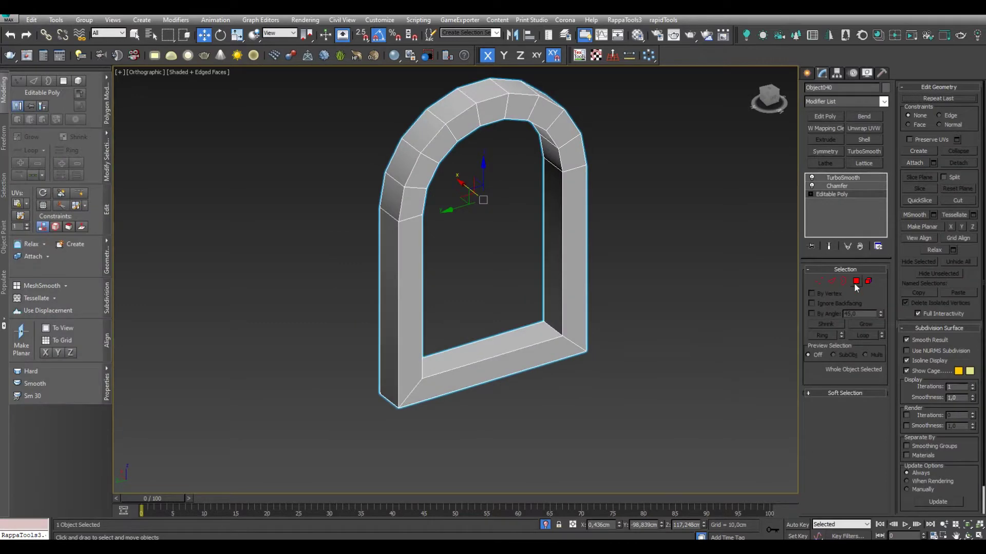
pyautogui.click(856, 281)
# Select the frame's bottom sill face and adjust its Chamfer, then view the smoothed result
pyautogui.click(462, 380)
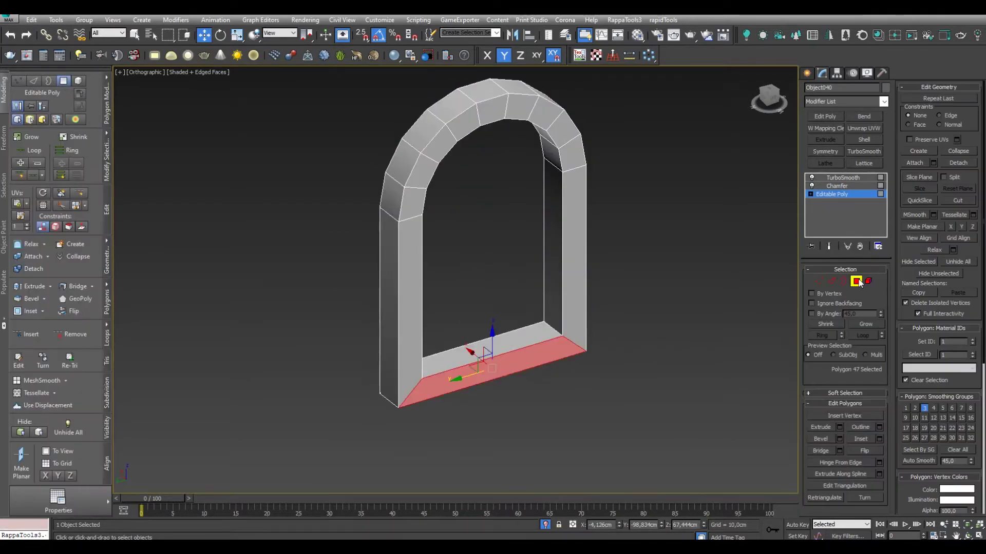
pyautogui.click(836, 186)
pyautogui.scroll(-2, 829, 423)
pyautogui.keyDown('alt'); pyautogui.moveTo(708, 369); pyautogui.dragTo(664, 339, button='middle'); pyautogui.keyUp('alt')
pyautogui.scroll(5, 665, 340)
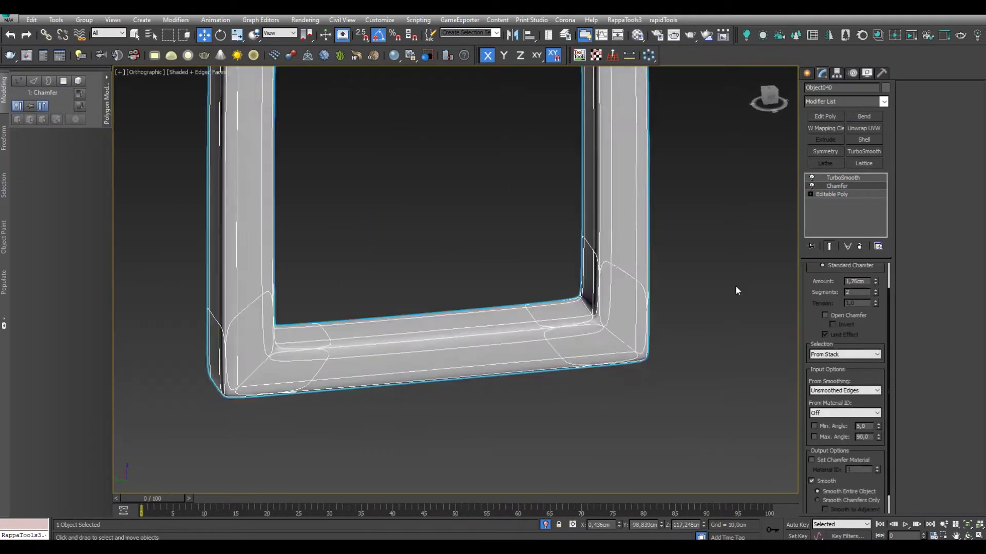
pyautogui.click(842, 177)
pyautogui.scroll(-3, 686, 266)
# Select the box below the window and open its Chamfer settings
pyautogui.press('F4')
pyautogui.moveTo(686, 265)
pyautogui.keyDown('alt'); pyautogui.mouseDown(button='middle')
pyautogui.moveTo(539, 420)
pyautogui.moveTo(513, 360)
pyautogui.moveTo(539, 354)
pyautogui.moveTo(497, 347)
pyautogui.moveTo(555, 325)
pyautogui.moveTo(549, 312)
pyautogui.mouseUp(button='middle'); pyautogui.keyUp('alt')
pyautogui.scroll(-4, 539, 419)
pyautogui.click(497, 347)
pyautogui.scroll(5, 497, 347)
pyautogui.press('F4')
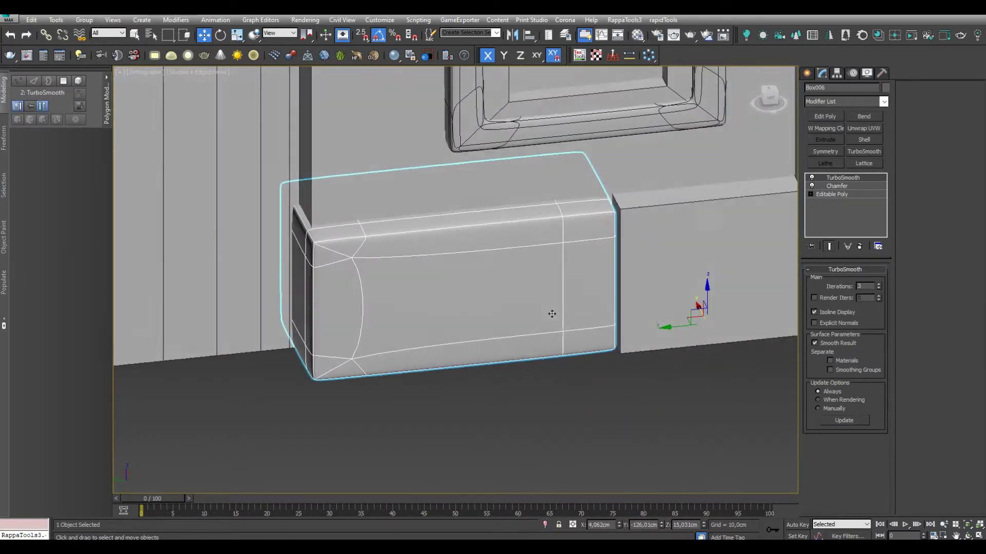
pyautogui.click(836, 185)
# Edit the box's eight corner vertices through the quad menu, then view its smoothed result
pyautogui.click(832, 194)
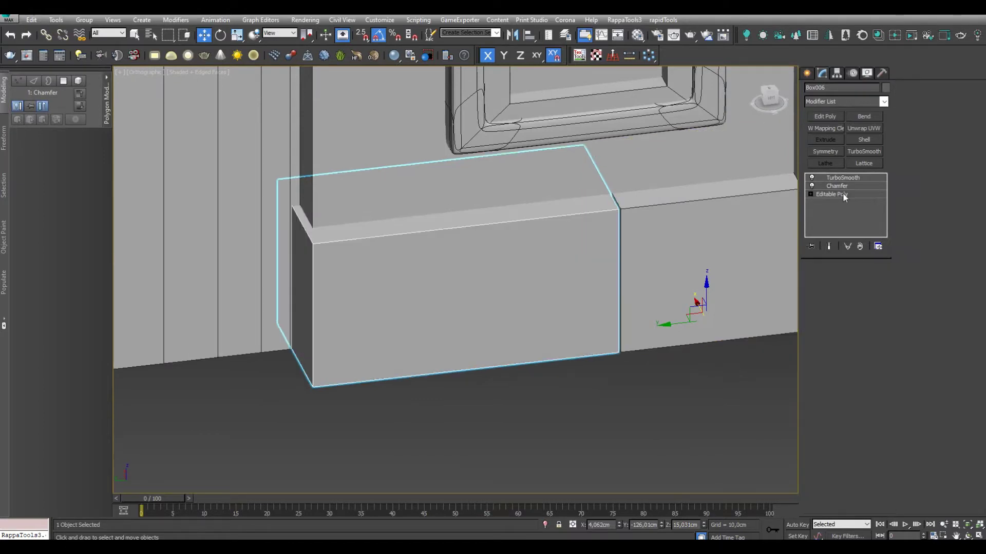
pyautogui.click(819, 281)
pyautogui.hotkey('ctrl', 'a')
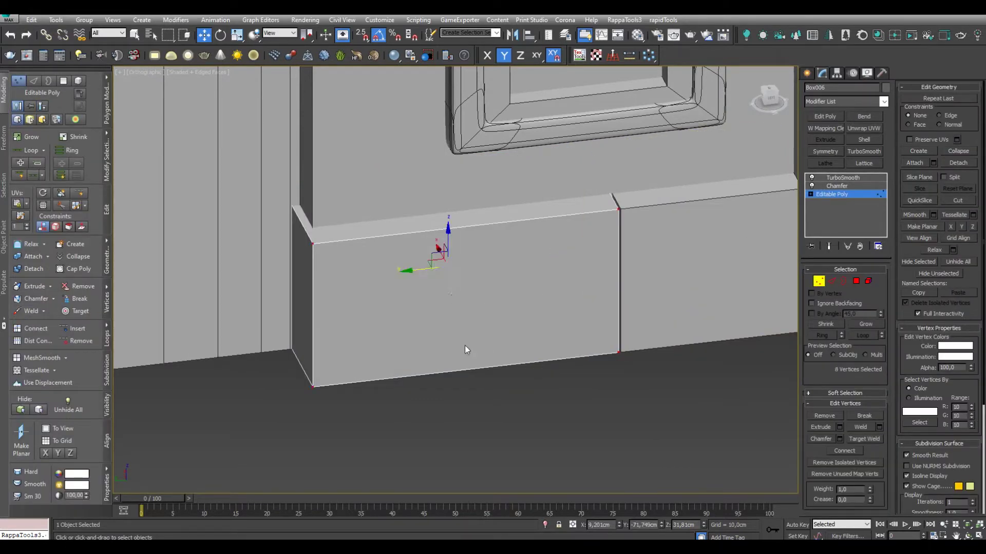
pyautogui.rightClick(473, 335)
pyautogui.click(832, 247)
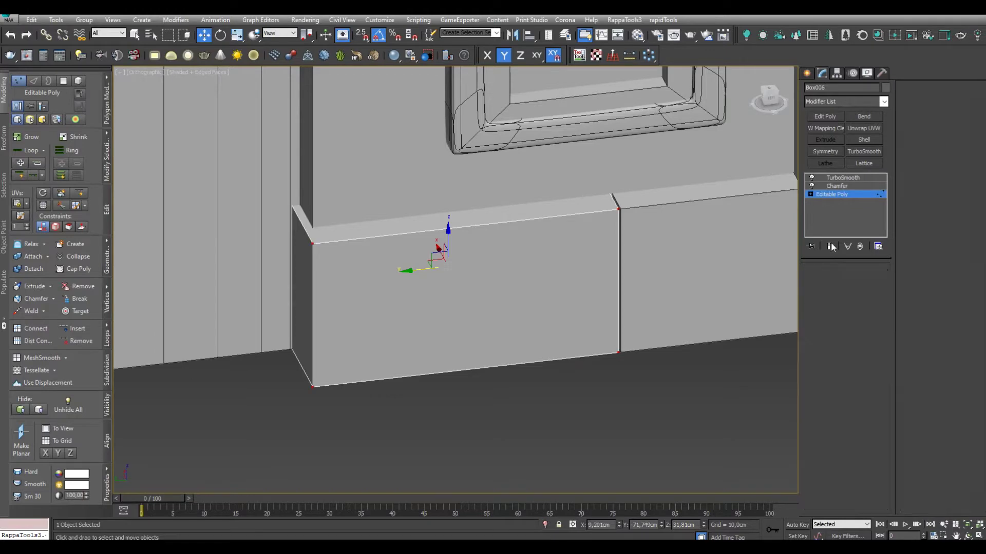
pyautogui.click(846, 176)
pyautogui.press('z')
# In isolation, detach one element of the window frame as a separate object
pyautogui.keyDown('alt'); pyautogui.moveTo(452, 288); pyautogui.dragTo(466, 371, button='middle'); pyautogui.keyUp('alt')
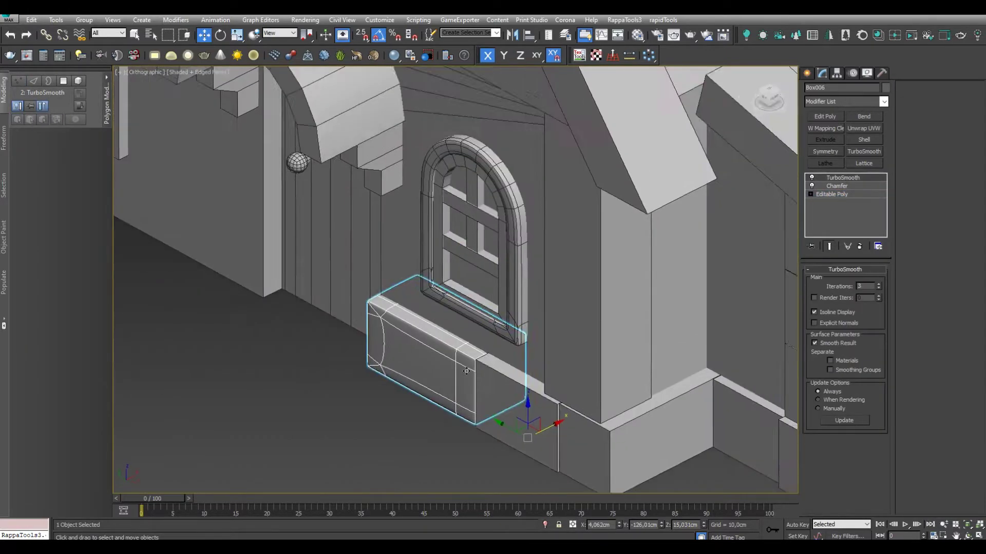
pyautogui.click(505, 231)
pyautogui.hotkey('alt', 'q')
pyautogui.moveTo(673, 132)
pyautogui.keyDown('alt'); pyautogui.mouseDown(button='middle')
pyautogui.moveTo(556, 321)
pyautogui.moveTo(562, 362)
pyautogui.mouseUp(button='middle'); pyautogui.keyUp('alt')
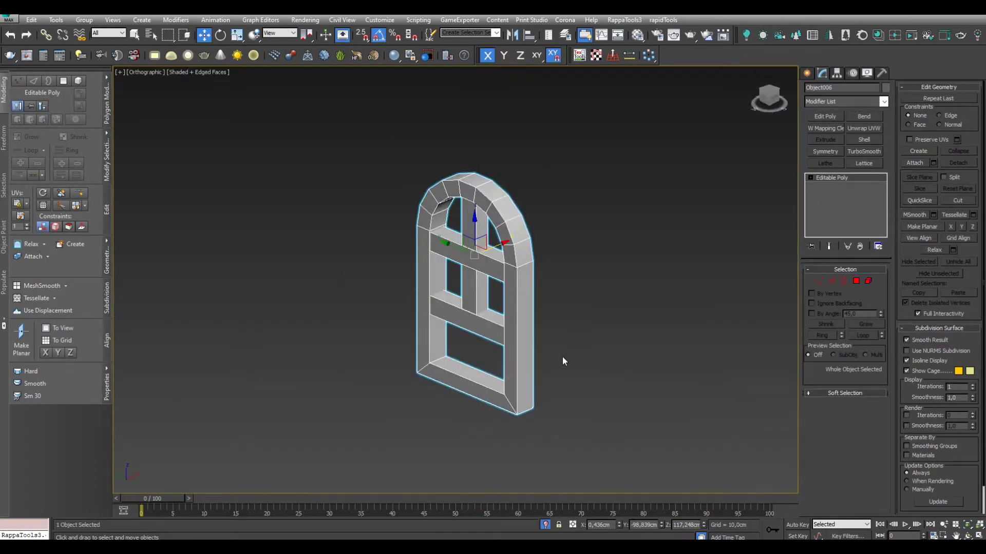
pyautogui.click(562, 361)
pyautogui.click(521, 358)
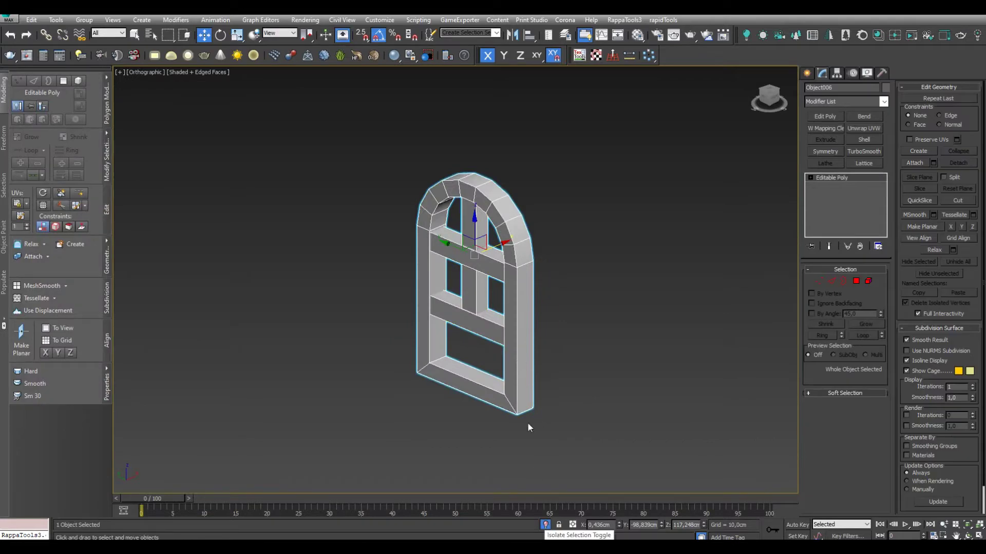
pyautogui.press('5')
pyautogui.click(516, 358)
pyautogui.press('Return')
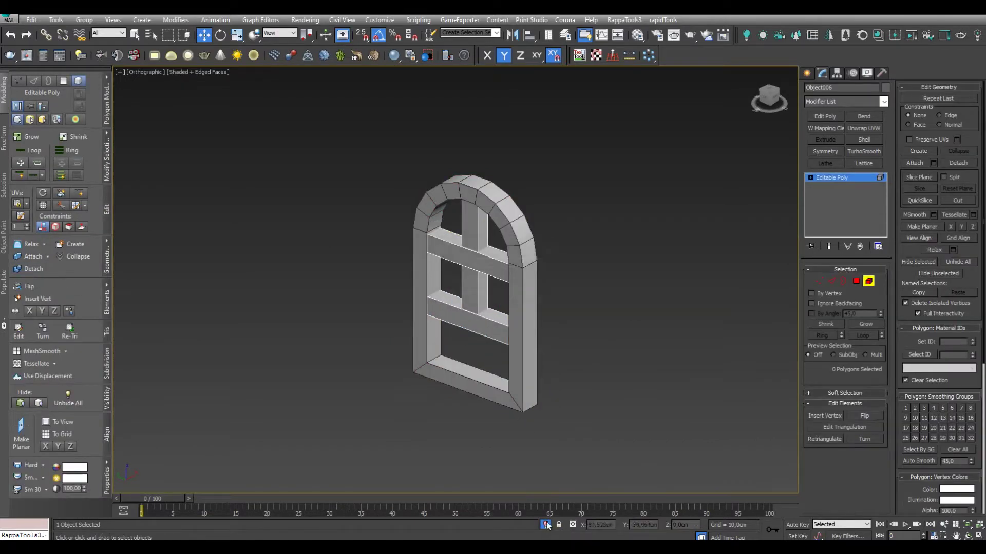
pyautogui.click(546, 525)
# Drag the arch's Chamfer onto the window mullions and select the inner frame Object041
pyautogui.click(519, 328)
pyautogui.scroll(5, 513, 267)
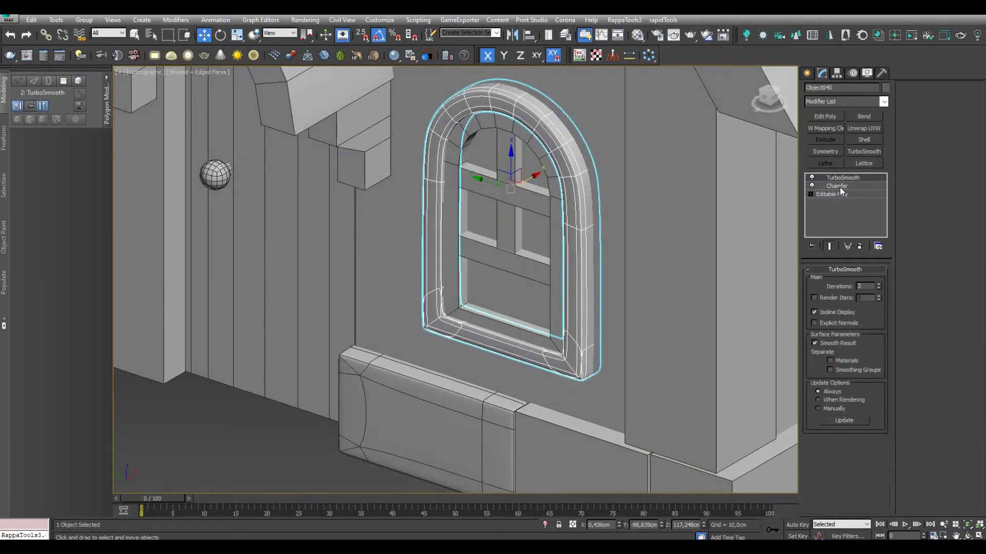
pyautogui.moveTo(836, 186); pyautogui.dragTo(539, 259)
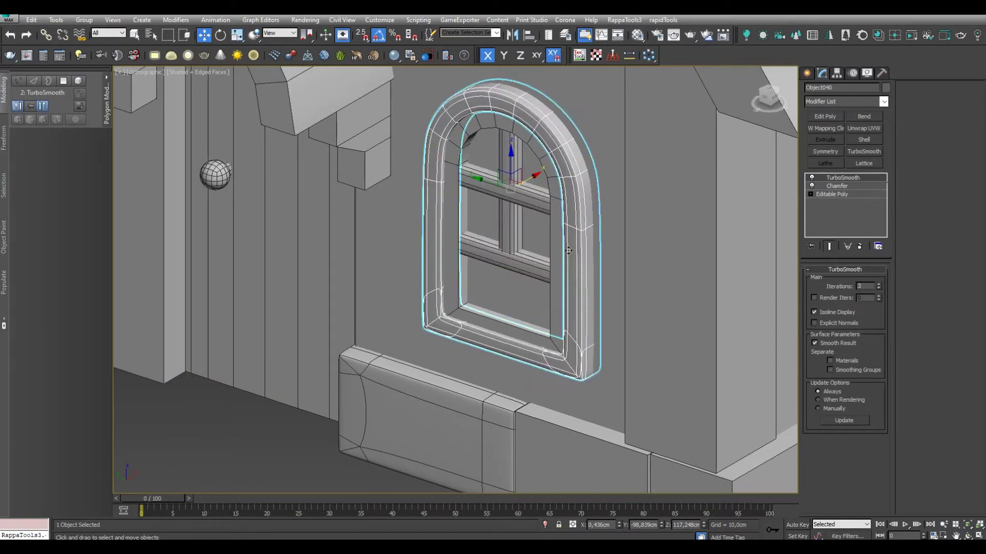
pyautogui.click(553, 249)
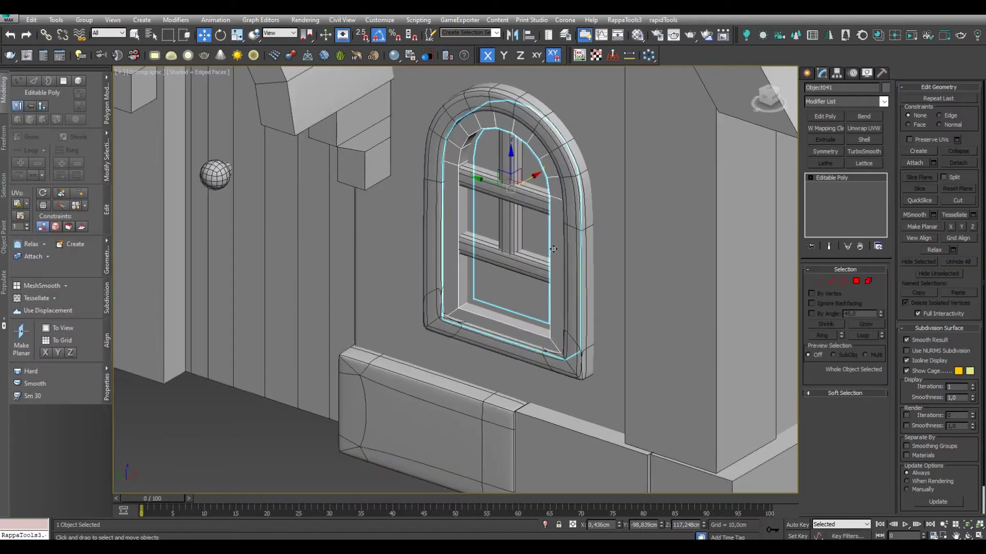
# Isolate the inner window frame in polygon mode and frame it from the front
pyautogui.hotkey('alt', 'q')
pyautogui.hotkey('alt', 'q')
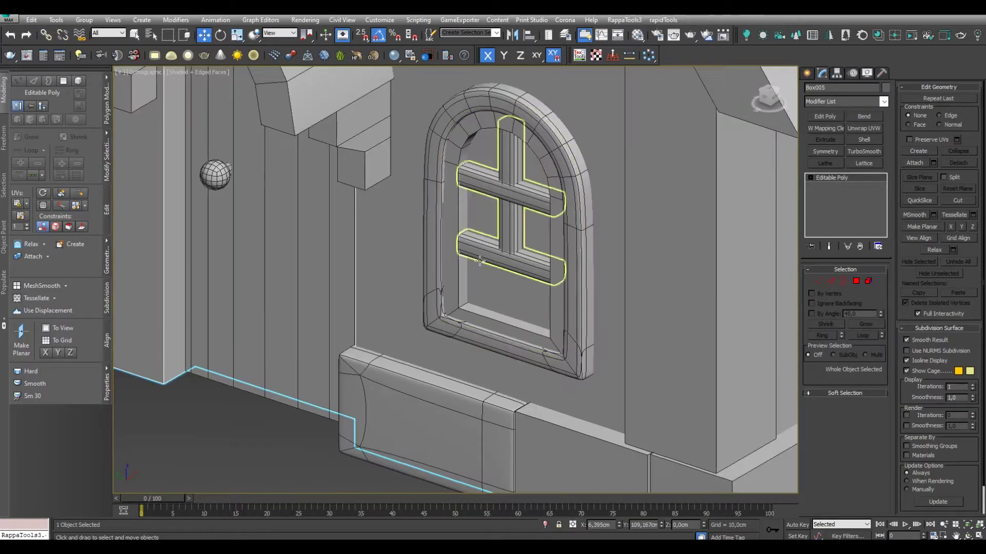
pyautogui.hotkey('alt', 'q')
pyautogui.press('4')
pyautogui.hotkey('ctrl', 'a')
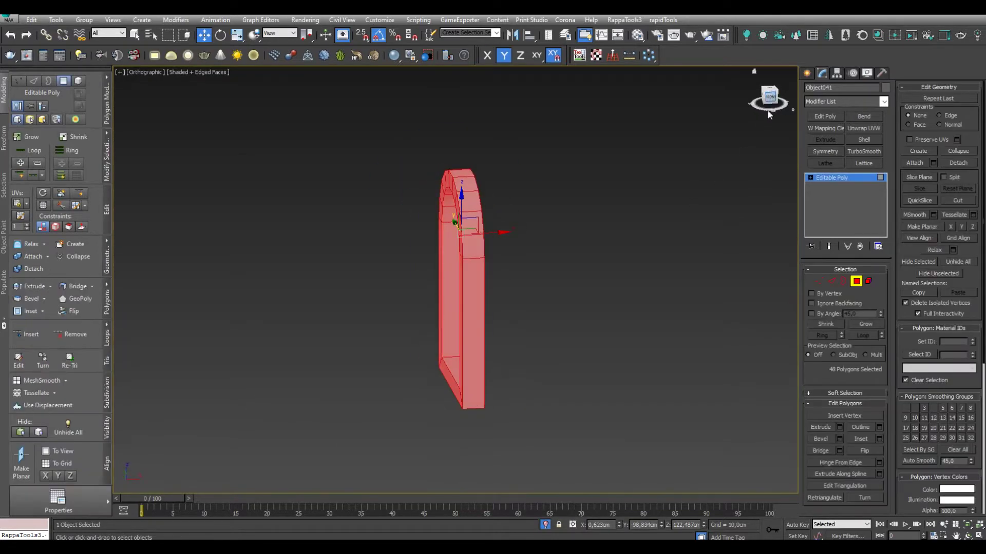
pyautogui.press('f')
pyautogui.press('z')
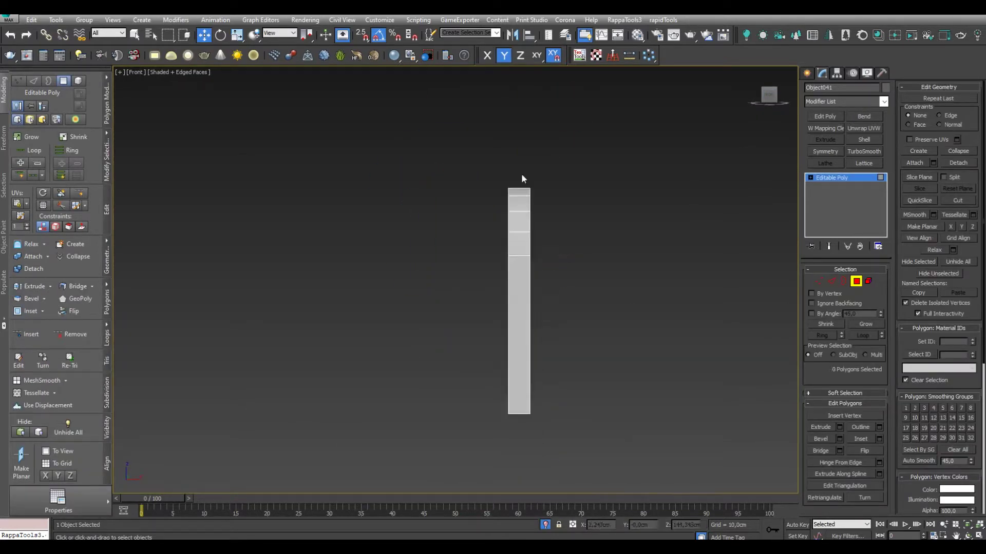
# Select the inner frame's side, front and bottom sill faces
pyautogui.moveTo(524, 374); pyautogui.dragTo(525, 375)
pyautogui.keyDown('alt'); pyautogui.moveTo(524, 375); pyautogui.dragTo(581, 393, button='middle'); pyautogui.keyUp('alt')
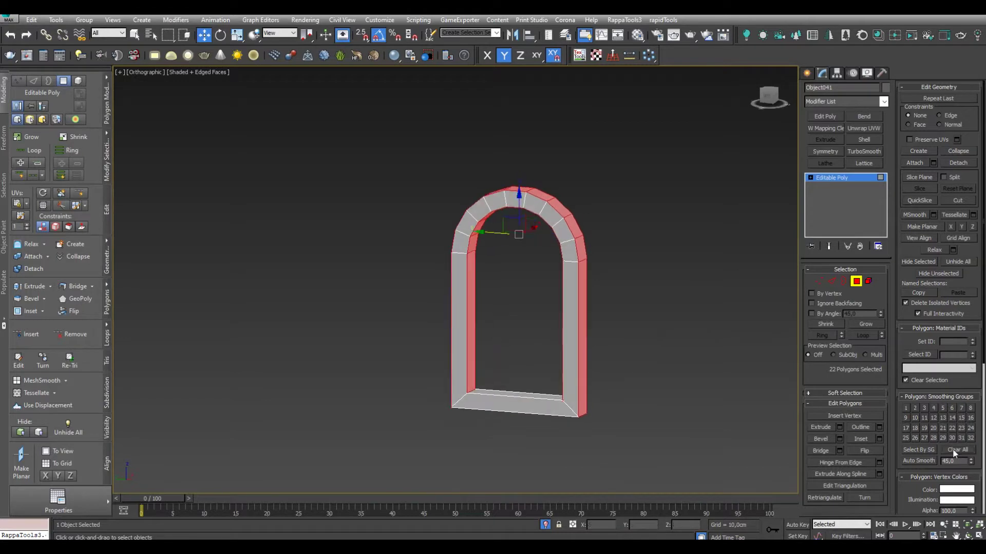
pyautogui.keyDown('alt'); pyautogui.moveTo(759, 328); pyautogui.dragTo(772, 311, button='middle'); pyautogui.keyUp('alt')
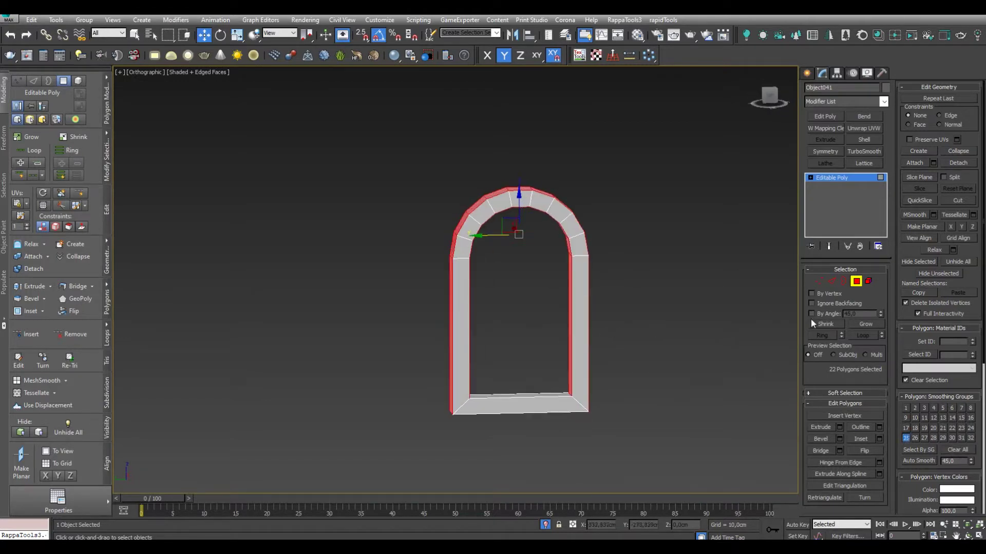
pyautogui.keyDown('alt'); pyautogui.moveTo(534, 359); pyautogui.dragTo(618, 405, button='middle'); pyautogui.keyUp('alt')
pyautogui.keyDown('ctrl'); pyautogui.click(567, 383); pyautogui.keyUp('ctrl')
pyautogui.click(512, 406)
pyautogui.keyDown('alt'); pyautogui.moveTo(513, 406); pyautogui.dragTo(713, 452, button='middle'); pyautogui.keyUp('alt')
# Select the inner jamb, top arch and sill top faces of the frame
pyautogui.moveTo(667, 380)
pyautogui.keyDown('alt'); pyautogui.mouseDown(button='middle')
pyautogui.moveTo(627, 407)
pyautogui.moveTo(503, 319)
pyautogui.moveTo(470, 272)
pyautogui.moveTo(517, 219)
pyautogui.mouseUp(button='middle'); pyautogui.keyUp('alt')
pyautogui.click(527, 342)
pyautogui.keyDown('ctrl'); pyautogui.click(467, 266); pyautogui.keyUp('ctrl')
pyautogui.keyDown('ctrl'); pyautogui.click(517, 219); pyautogui.keyUp('ctrl')
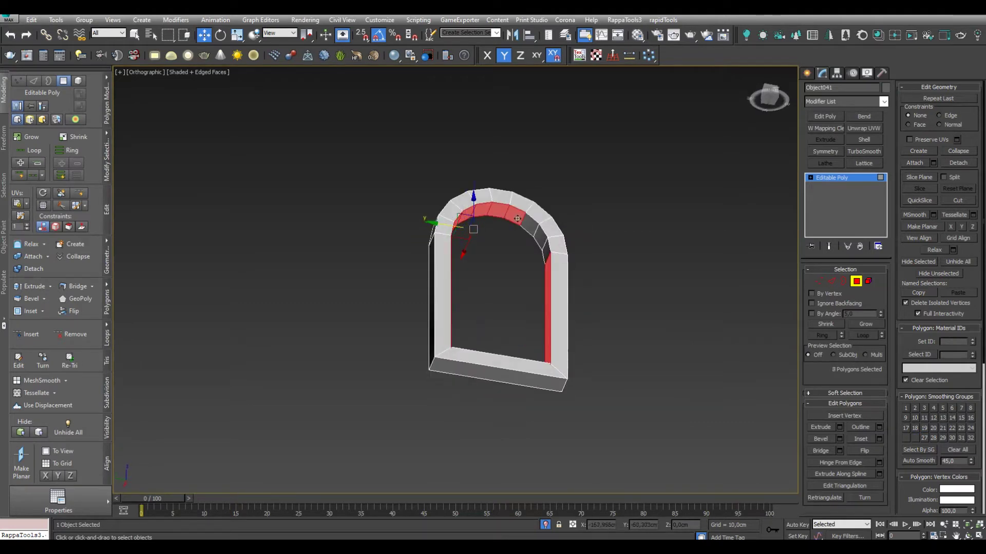
pyautogui.moveTo(770, 446)
pyautogui.keyDown('alt'); pyautogui.mouseDown(button='middle')
pyautogui.moveTo(710, 435)
pyautogui.moveTo(544, 354)
pyautogui.mouseUp(button='middle'); pyautogui.keyUp('alt')
pyautogui.click(539, 345)
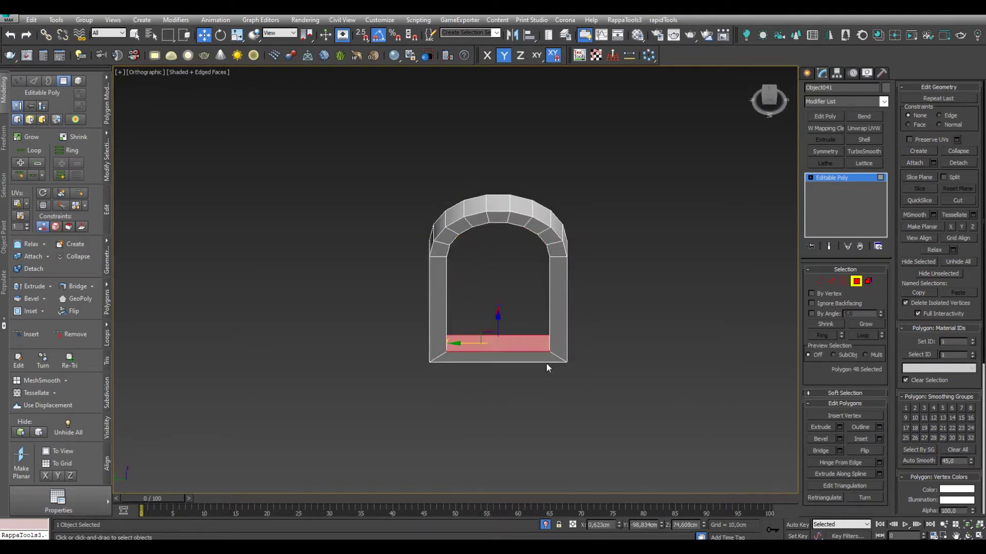
pyautogui.moveTo(644, 397)
pyautogui.keyDown('alt'); pyautogui.mouseDown(button='middle')
pyautogui.moveTo(645, 359)
pyautogui.moveTo(543, 337)
pyautogui.mouseUp(button='middle'); pyautogui.keyUp('alt')
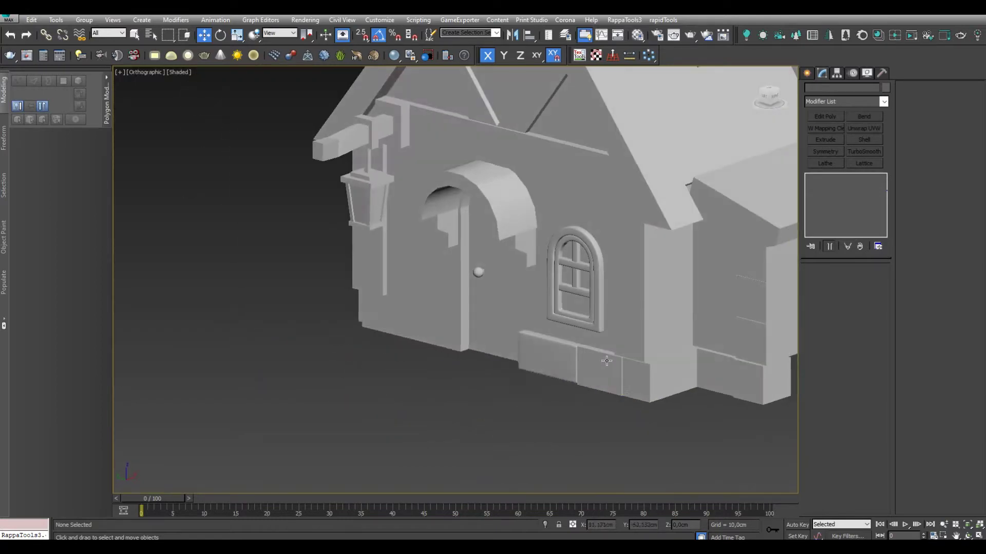
pyautogui.click(453, 179)
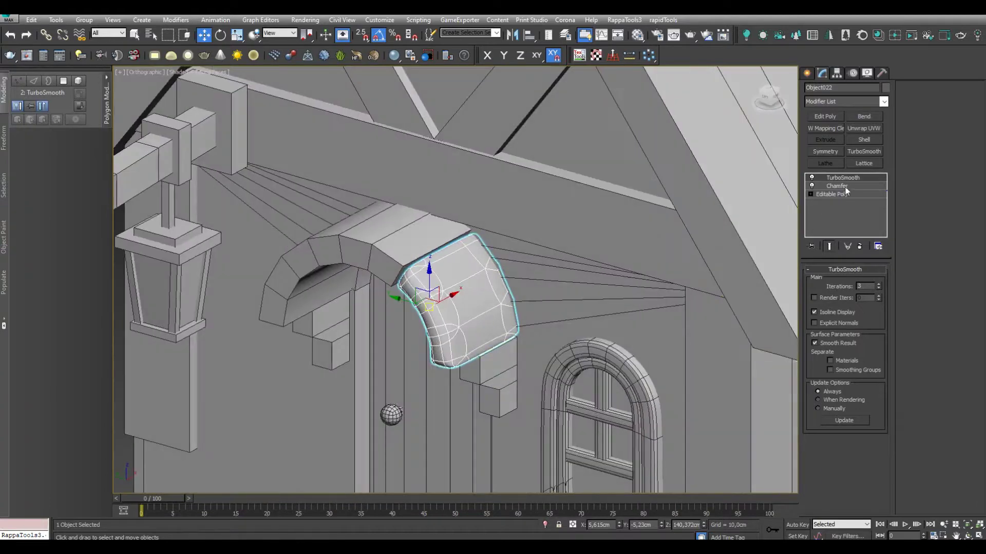
pyautogui.click(836, 186)
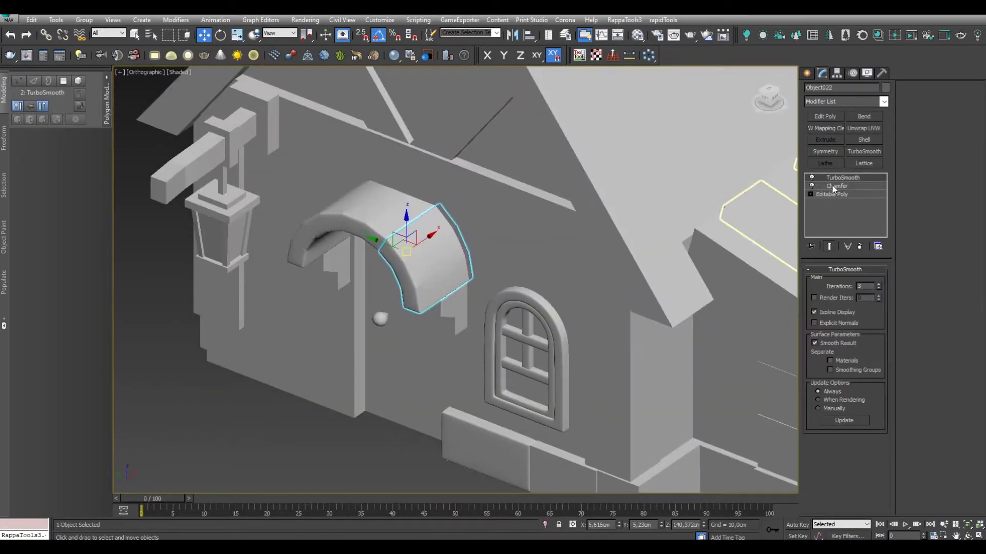
pyautogui.click(830, 194)
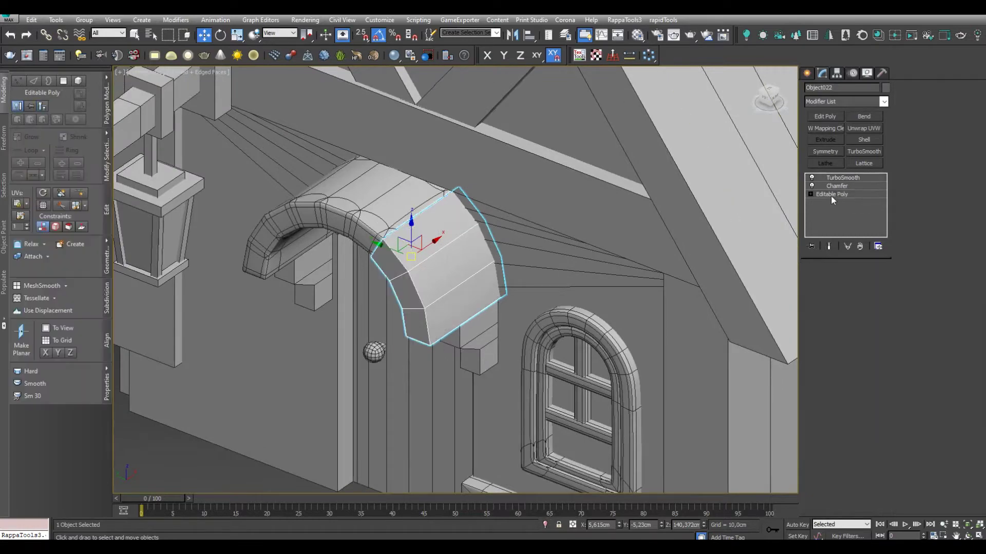
# Select face groups on the first arch piece and preview its TurboSmooth result
pyautogui.press('4')
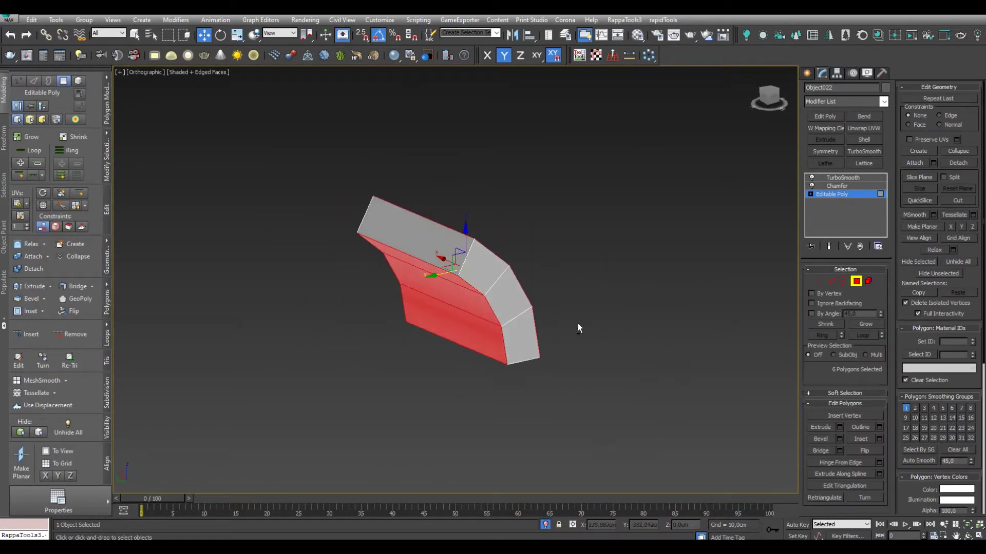
pyautogui.click(498, 290)
pyautogui.keyDown('alt'); pyautogui.moveTo(498, 290); pyautogui.dragTo(330, 315, button='middle'); pyautogui.keyUp('alt')
pyautogui.keyDown('alt'); pyautogui.moveTo(547, 277); pyautogui.dragTo(917, 400, button='middle'); pyautogui.keyUp('alt')
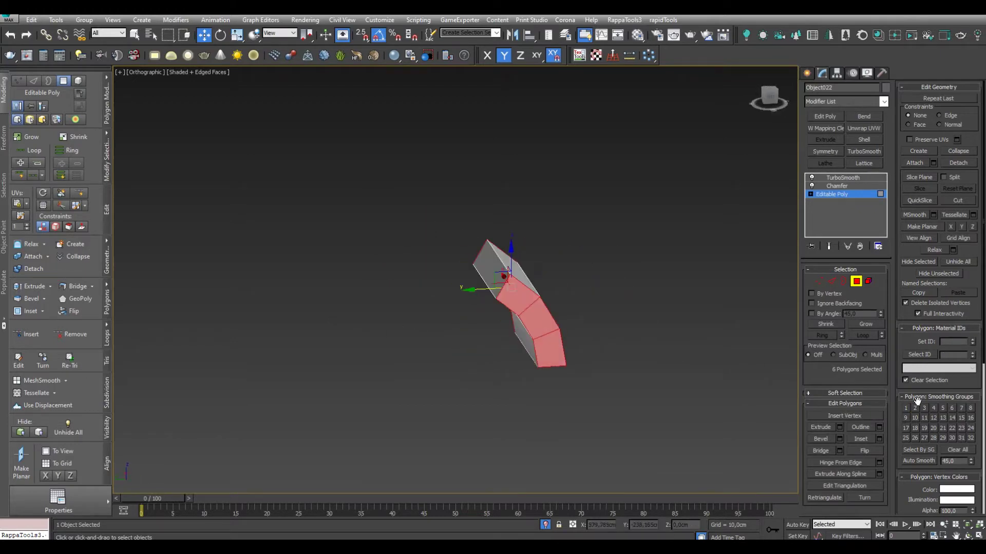
pyautogui.click(539, 321)
pyautogui.keyDown('alt'); pyautogui.moveTo(539, 321); pyautogui.dragTo(525, 326, button='middle'); pyautogui.keyUp('alt')
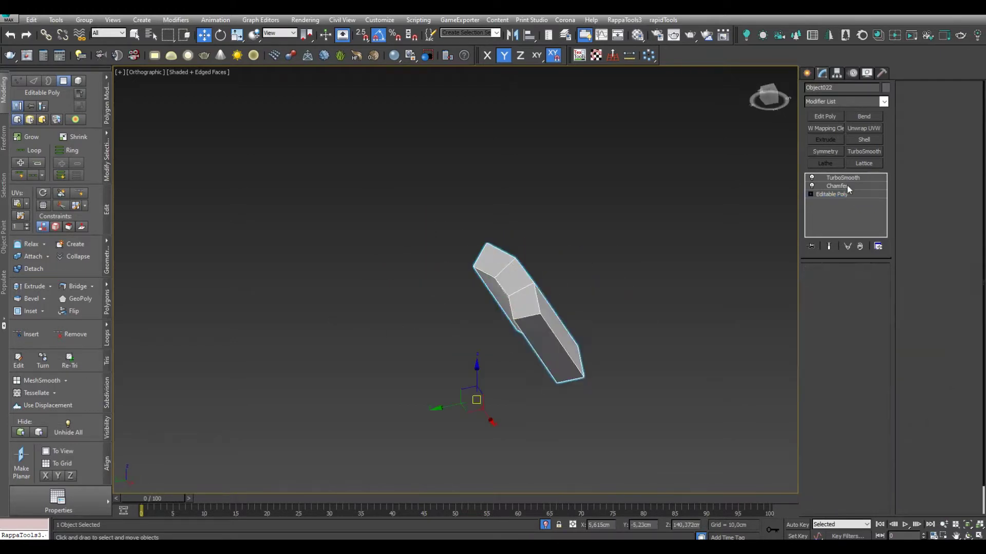
pyautogui.click(842, 178)
pyautogui.keyDown('alt'); pyautogui.moveTo(625, 324); pyautogui.dragTo(648, 375, button='middle'); pyautogui.keyUp('alt')
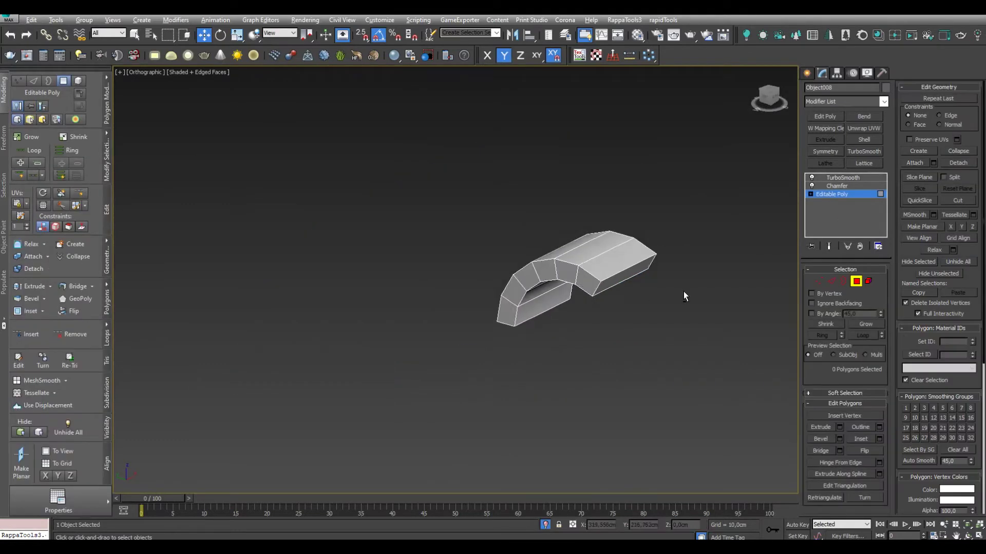
# Select the second arch piece's end caps and curved faces using By Angle 5, then preview smoothing
pyautogui.moveTo(683, 296)
pyautogui.keyDown('alt'); pyautogui.mouseDown(button='middle')
pyautogui.moveTo(586, 379)
pyautogui.moveTo(418, 369)
pyautogui.moveTo(514, 359)
pyautogui.mouseUp(button='middle'); pyautogui.keyUp('alt')
pyautogui.hotkey('ctrl', 'a')
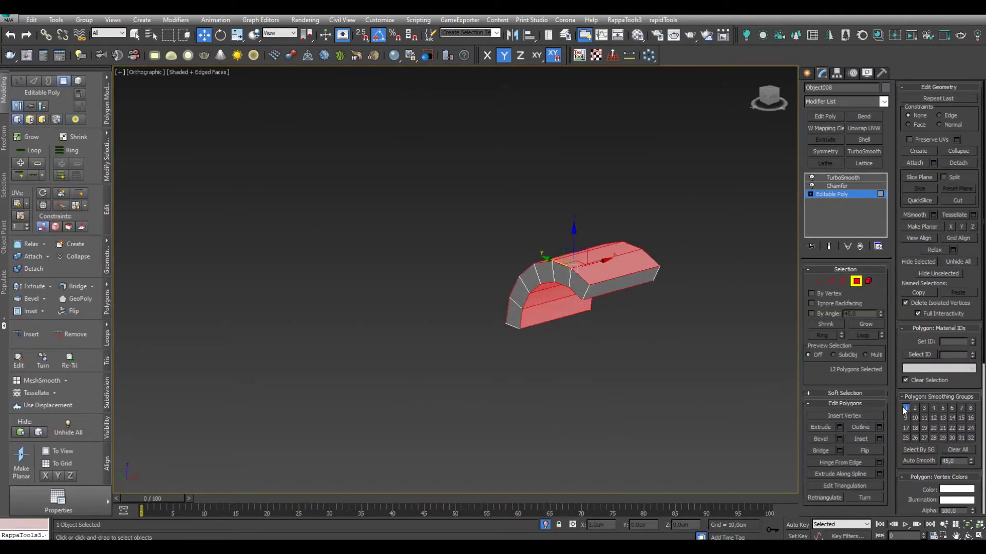
pyautogui.keyDown('alt'); pyautogui.moveTo(691, 263); pyautogui.dragTo(513, 363, button='middle'); pyautogui.keyUp('alt')
pyautogui.click(556, 334)
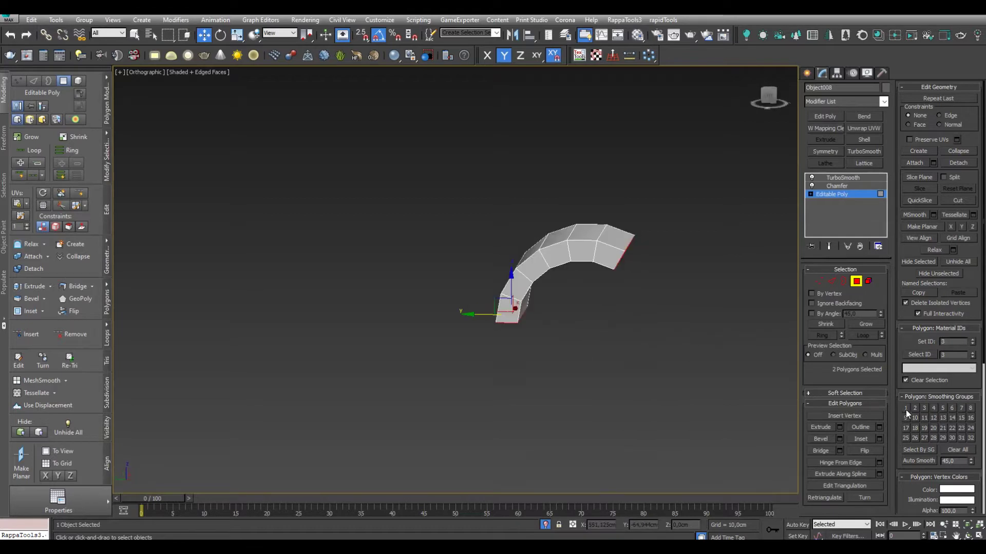
pyautogui.keyDown('alt'); pyautogui.moveTo(761, 380); pyautogui.dragTo(800, 328, button='middle'); pyautogui.keyUp('alt')
pyautogui.click(810, 313)
pyautogui.keyDown('alt'); pyautogui.moveTo(632, 284); pyautogui.dragTo(615, 312, button='middle'); pyautogui.keyUp('alt')
pyautogui.click(557, 320)
pyautogui.moveTo(556, 319)
pyautogui.keyDown('alt'); pyautogui.mouseDown(button='middle')
pyautogui.moveTo(590, 359)
pyautogui.moveTo(653, 394)
pyautogui.moveTo(791, 411)
pyautogui.mouseUp(button='middle'); pyautogui.keyUp('alt')
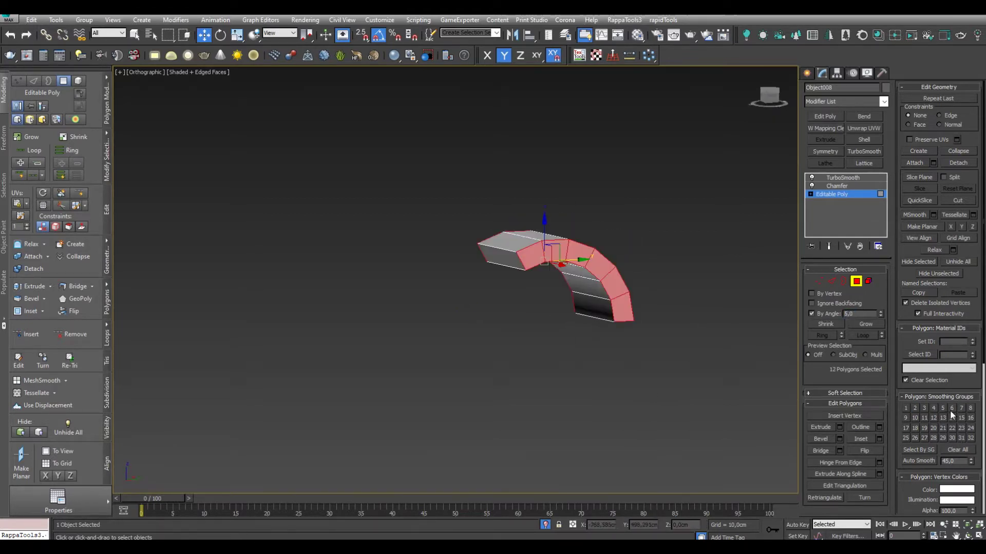
pyautogui.click(842, 177)
pyautogui.keyDown('alt'); pyautogui.moveTo(760, 277); pyautogui.dragTo(685, 295, button='middle'); pyautogui.keyUp('alt')
pyautogui.keyDown('alt'); pyautogui.moveTo(613, 367); pyautogui.dragTo(707, 234, button='middle'); pyautogui.keyUp('alt')
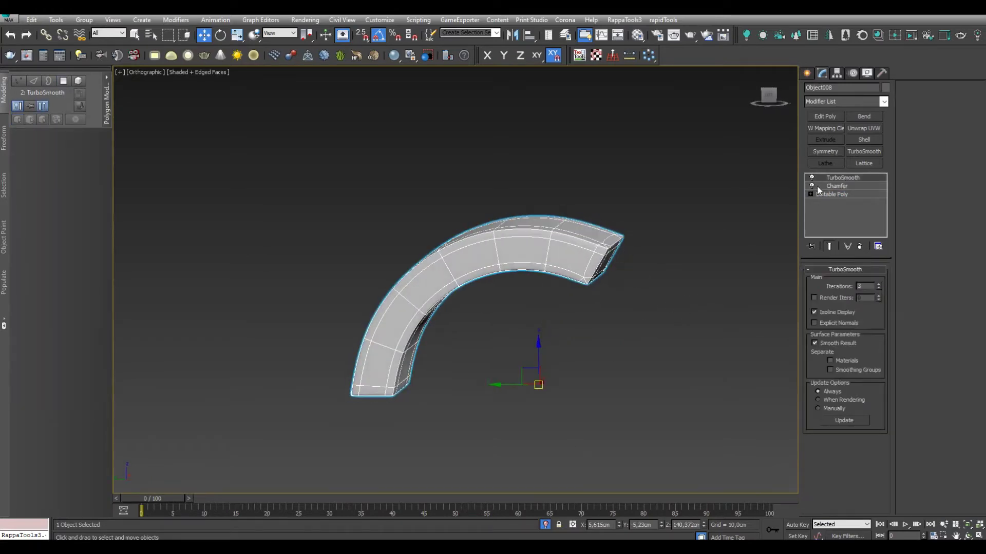
# Return to the arch's base mesh and select the two vertices at its end
pyautogui.click(832, 194)
pyautogui.click(819, 280)
pyautogui.moveTo(534, 408); pyautogui.dragTo(614, 356)
pyautogui.keyDown('alt'); pyautogui.moveTo(613, 357); pyautogui.dragTo(579, 338, button='middle'); pyautogui.keyUp('alt')
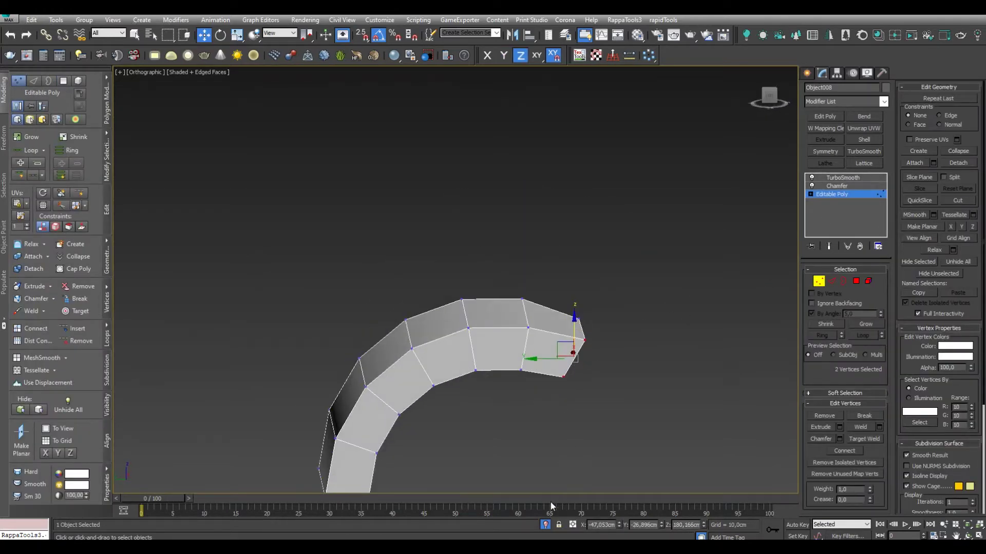
# Exit isolation and review the smoothed door arch from the Left view
pyautogui.click(545, 525)
pyautogui.scroll(3, 513, 308)
pyautogui.click(842, 177)
pyautogui.press('l')
pyautogui.scroll(3, 572, 288)
pyautogui.scroll(3, 590, 247)
pyautogui.scroll(-4, 590, 182)
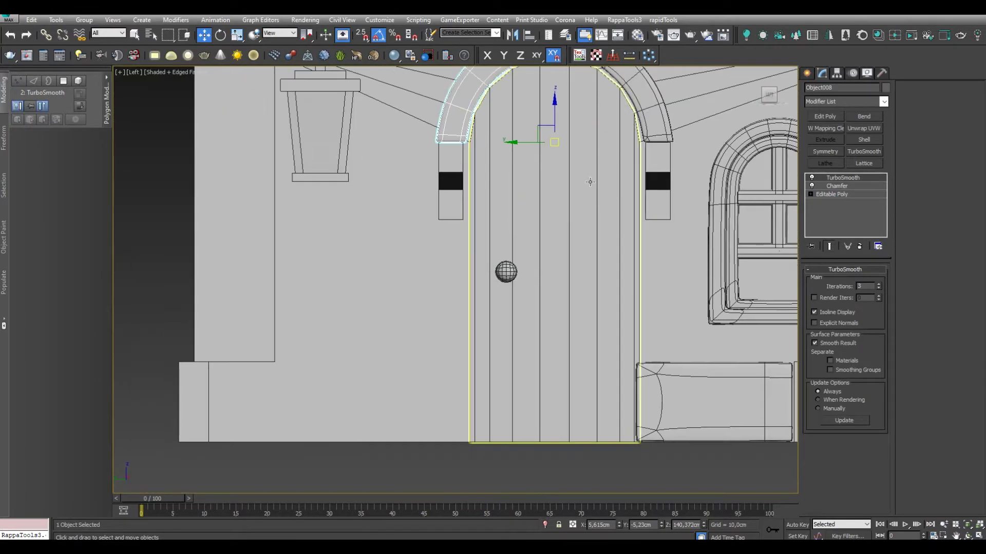
pyautogui.scroll(-3, 590, 182)
pyautogui.keyDown('alt'); pyautogui.moveTo(590, 182); pyautogui.dragTo(596, 293, button='middle'); pyautogui.keyUp('alt')
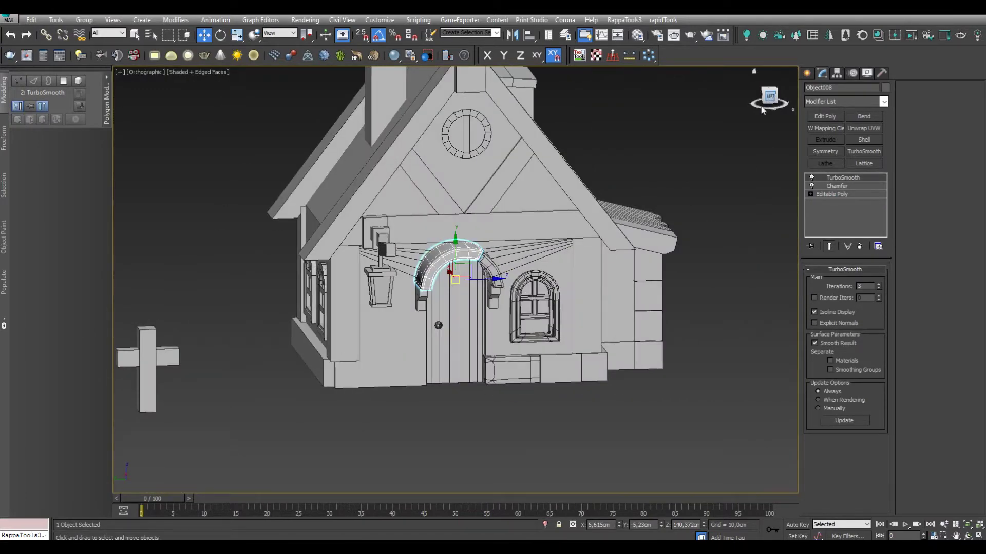
pyautogui.press('l')
pyautogui.scroll(5, 484, 199)
# Select the arched awning piece and orbit to an angled view of the house front
pyautogui.hotkey('alt', 'q')
pyautogui.click(546, 524)
pyautogui.keyDown('alt'); pyautogui.moveTo(411, 308); pyautogui.dragTo(287, 365, button='middle'); pyautogui.keyUp('alt')
pyautogui.click(277, 371)
pyautogui.scroll(4, 276, 371)
pyautogui.click(646, 329)
pyautogui.scroll(-4, 647, 329)
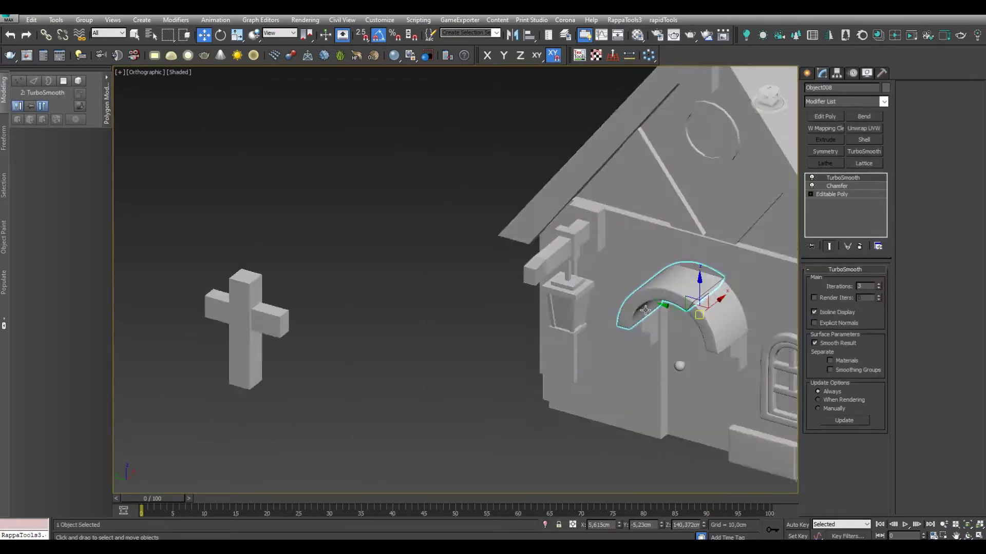
pyautogui.moveTo(590, 308)
pyautogui.mouseDown(button='middle')
pyautogui.moveTo(522, 284)
pyautogui.moveTo(570, 224)
pyautogui.mouseUp(button='middle')
pyautogui.scroll(3, 522, 283)
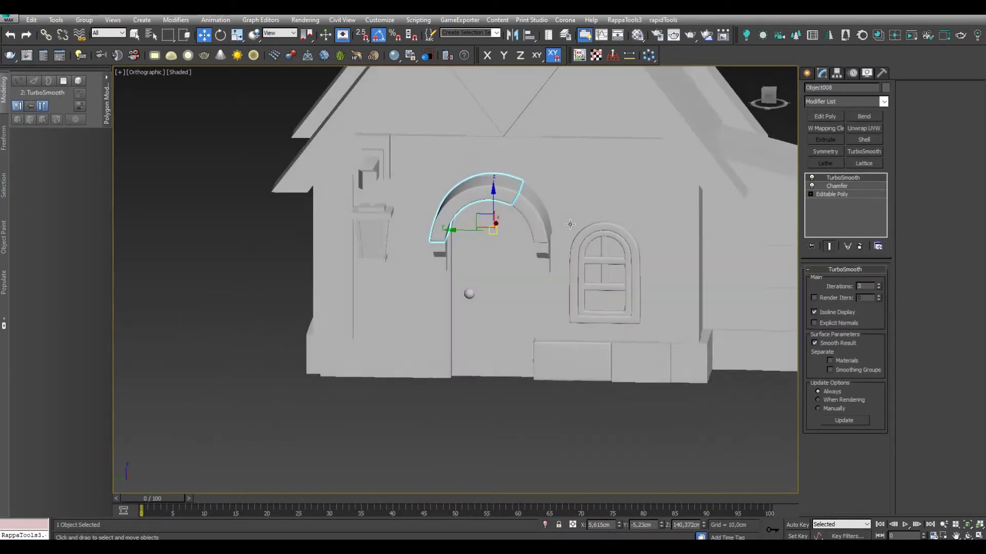
pyautogui.scroll(-4, 607, 182)
pyautogui.keyDown('alt'); pyautogui.moveTo(606, 181); pyautogui.dragTo(754, 214, button='middle'); pyautogui.keyUp('alt')
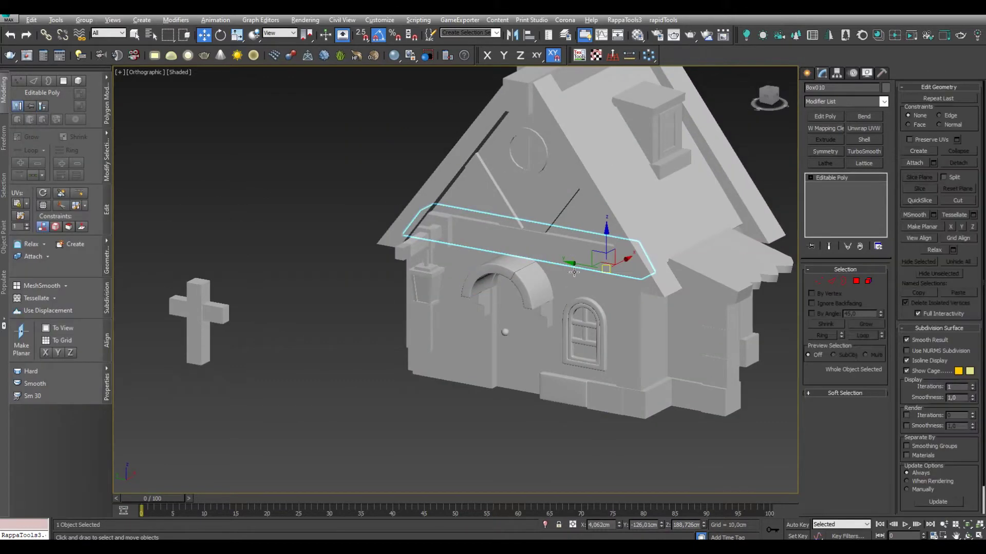
# Select the beam above the door and open its Chamfer settings
pyautogui.scroll(2, 754, 214)
pyautogui.scroll(2, 753, 214)
pyautogui.scroll(3, 579, 248)
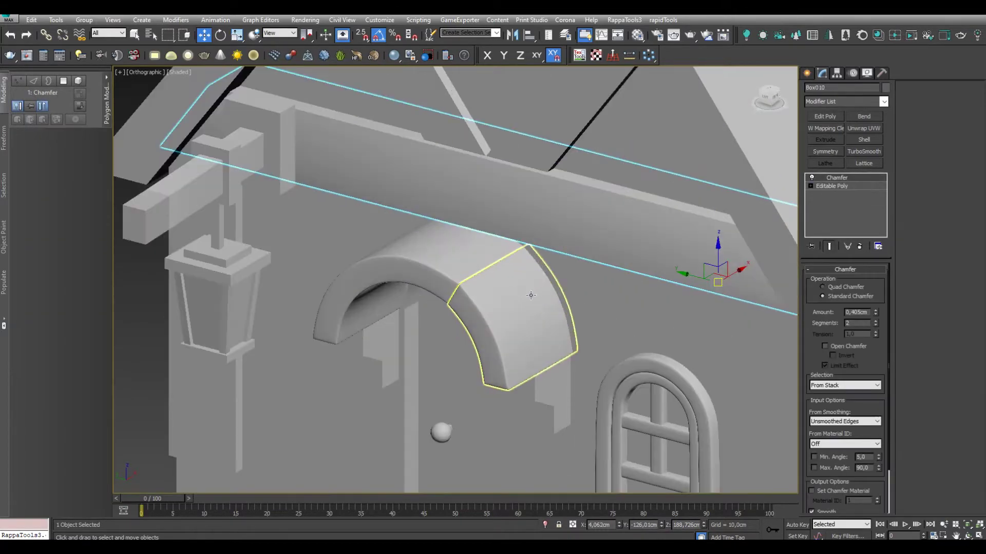
pyautogui.click(605, 221)
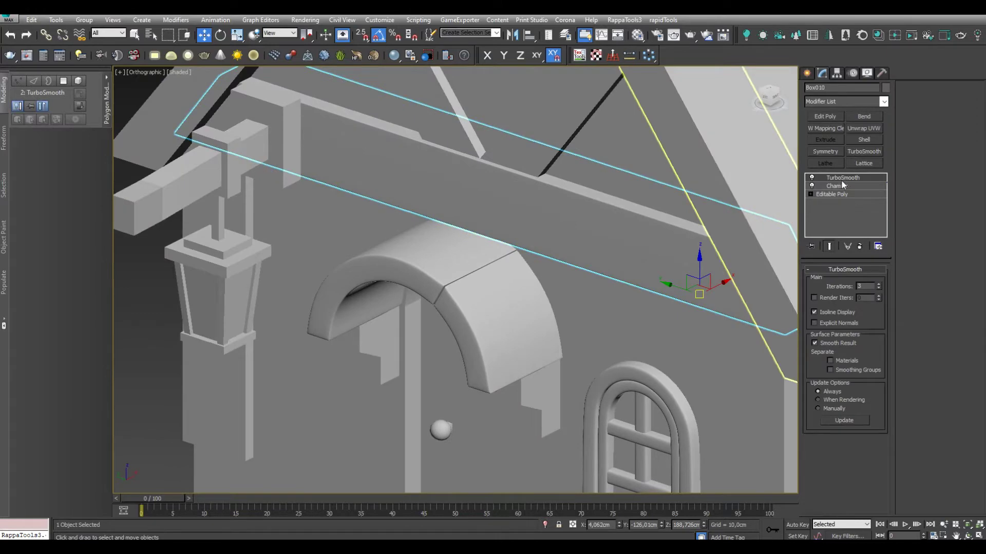
pyautogui.click(842, 185)
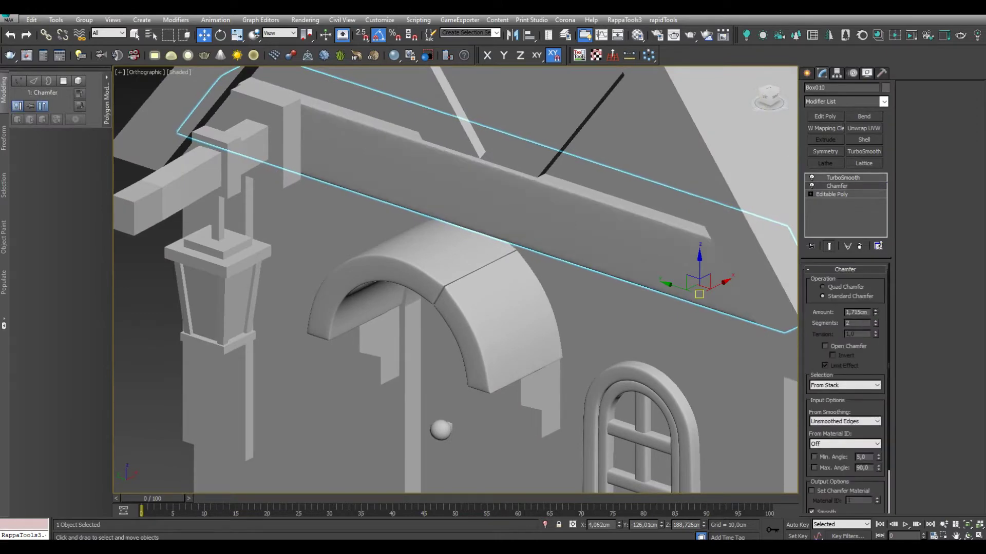
pyautogui.scroll(-4, 507, 274)
# Select the diagonal gable board, check the horizontal beam below, then reselect the board
pyautogui.click(506, 273)
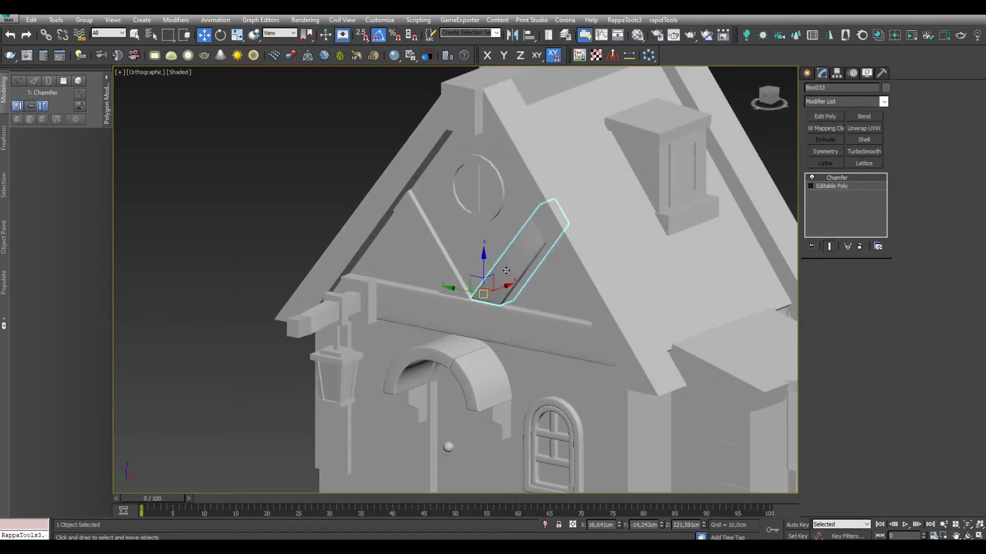
pyautogui.scroll(4, 519, 262)
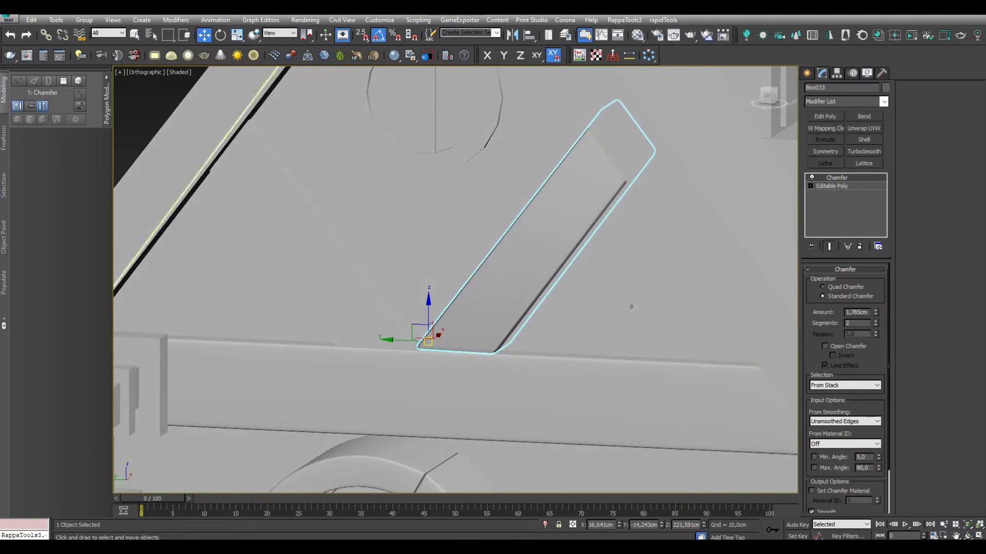
pyautogui.click(557, 363)
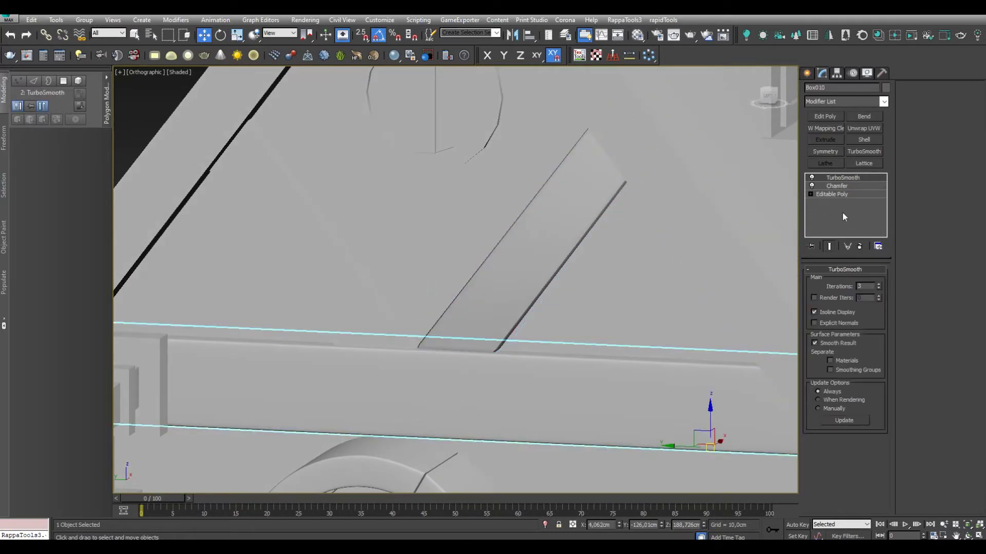
pyautogui.click(521, 294)
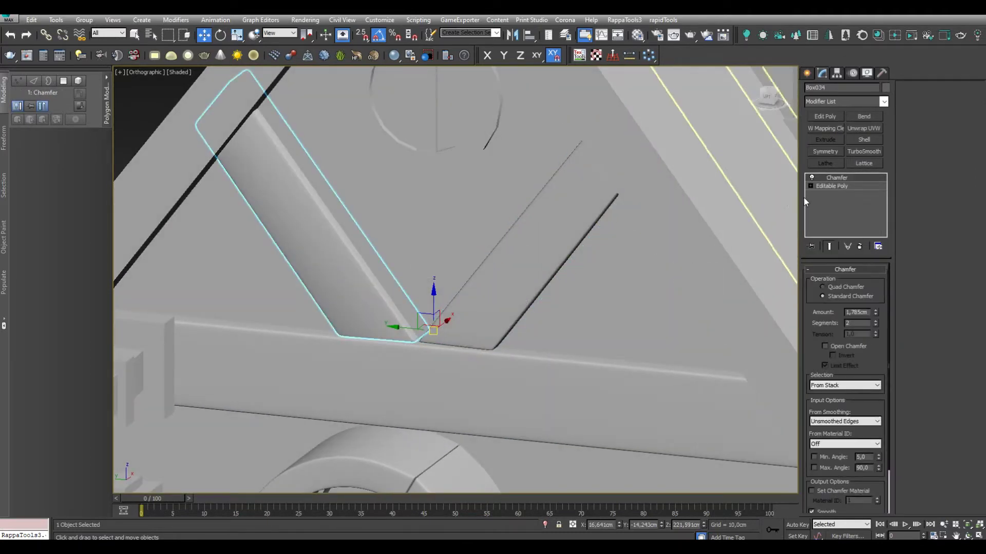
pyautogui.scroll(-5, 757, 109)
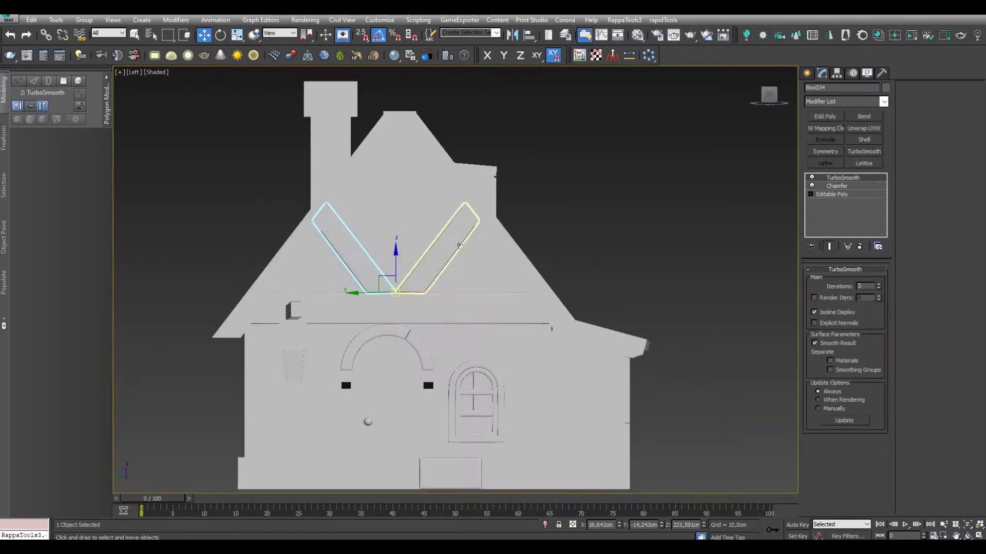
# Select and reshape the first diagonal board's upper-end vertices in a wireframe Left view
pyautogui.press('z')
pyautogui.click(832, 194)
pyautogui.press('1')
pyautogui.moveTo(641, 132); pyautogui.dragTo(425, 319)
pyautogui.press('F3')
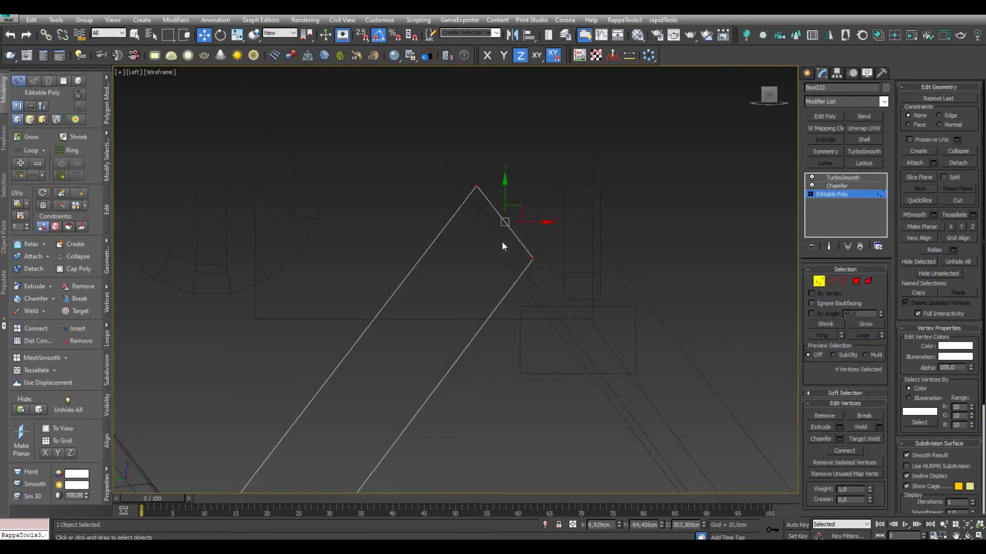
pyautogui.scroll(-3, 497, 235)
pyautogui.moveTo(493, 301); pyautogui.dragTo(784, 309, button='middle')
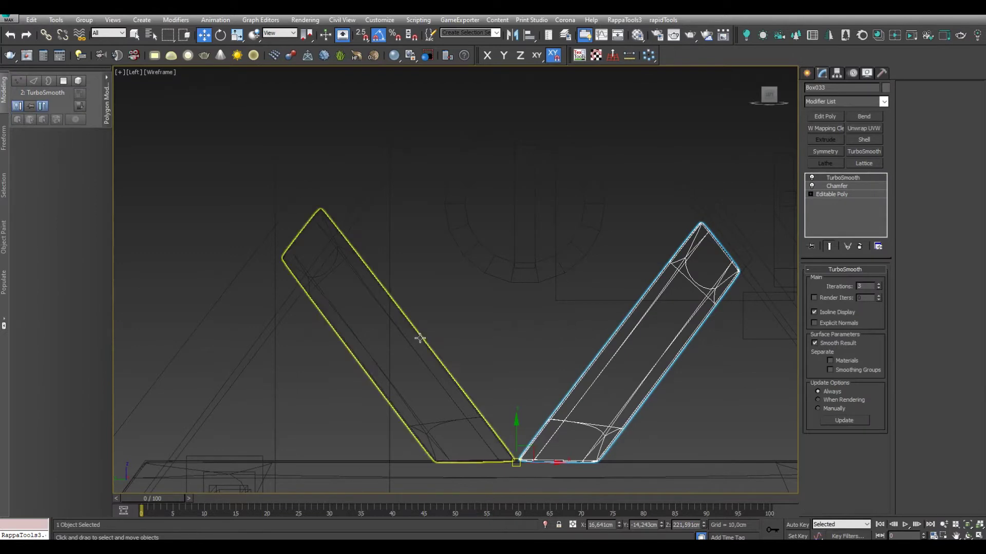
# Reshape the mirrored board's top-end vertices, then view it smoothed and shaded
pyautogui.click(420, 338)
pyautogui.press('z')
pyautogui.click(842, 193)
pyautogui.press('1')
pyautogui.press('z')
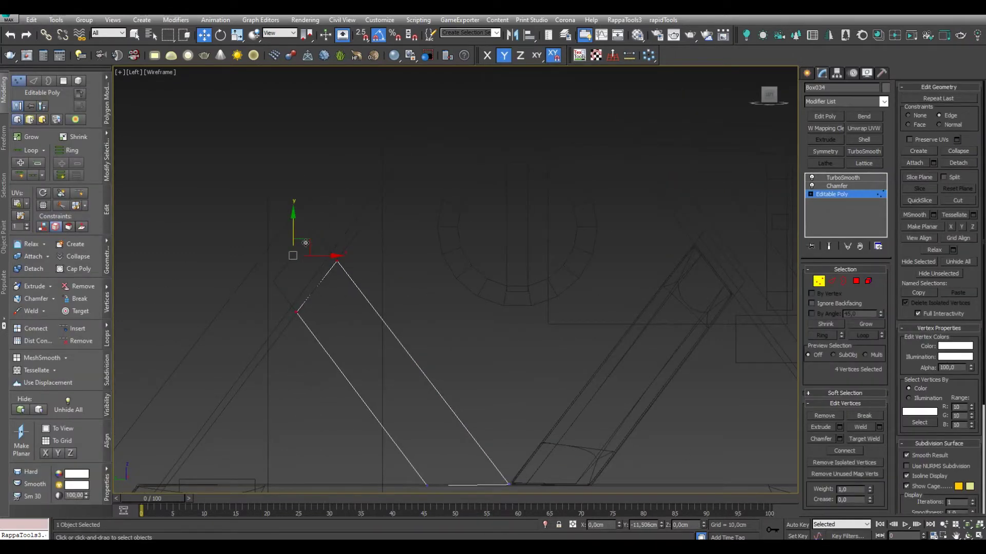
pyautogui.click(842, 177)
pyautogui.press('F3')
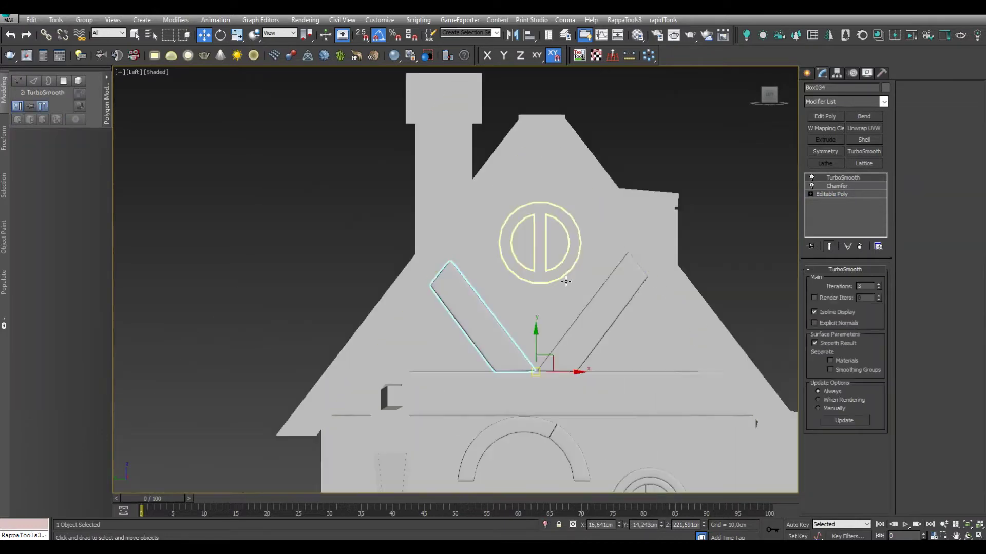
pyautogui.keyDown('alt'); pyautogui.moveTo(648, 247); pyautogui.dragTo(565, 308, button='middle'); pyautogui.keyUp('alt')
pyautogui.press('z')
pyautogui.scroll(-5, 513, 334)
pyautogui.moveTo(513, 334)
pyautogui.keyDown('alt'); pyautogui.mouseDown(button='middle')
pyautogui.moveTo(496, 353)
pyautogui.moveTo(432, 172)
pyautogui.mouseUp(button='middle'); pyautogui.keyUp('alt')
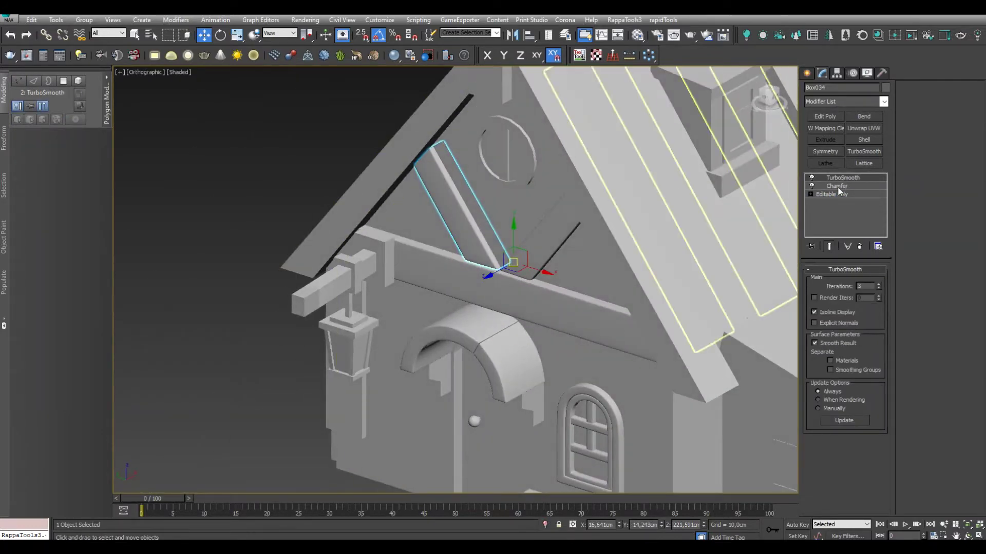
# Survey the house, selecting the roof-edge plank, gable beam and small post blocks
pyautogui.keyDown('alt'); pyautogui.moveTo(514, 282); pyautogui.dragTo(462, 215, button='middle'); pyautogui.keyUp('alt')
pyautogui.click(411, 170)
pyautogui.scroll(-5, 471, 210)
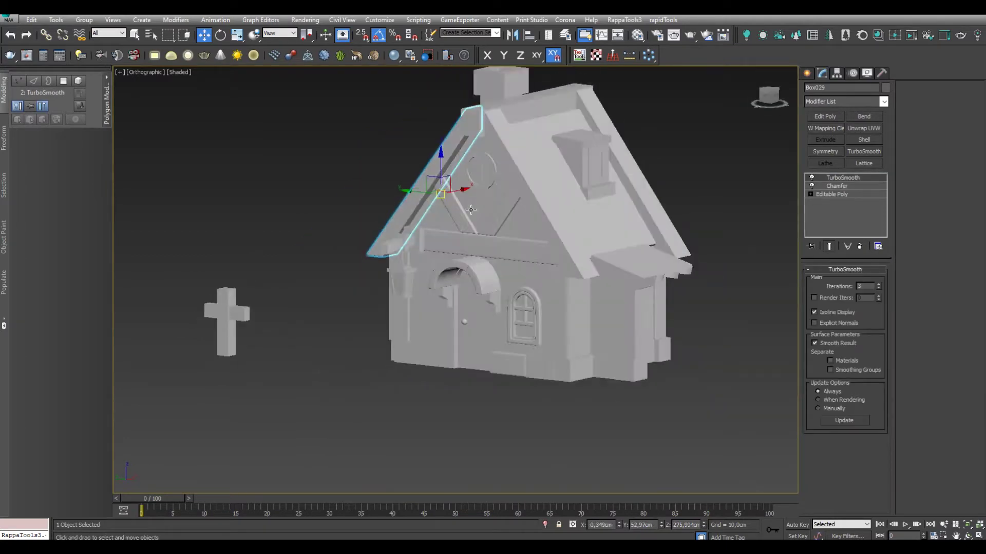
pyautogui.press('z')
pyautogui.scroll(-5, 382, 351)
pyautogui.click(382, 351)
pyautogui.press('z')
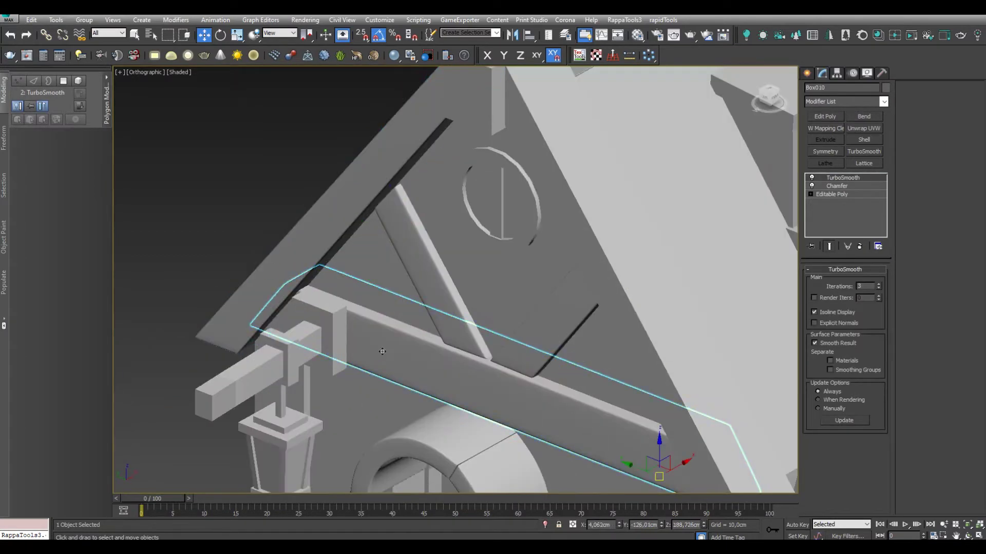
pyautogui.click(350, 316)
pyautogui.scroll(2, 365, 332)
pyautogui.click(301, 334)
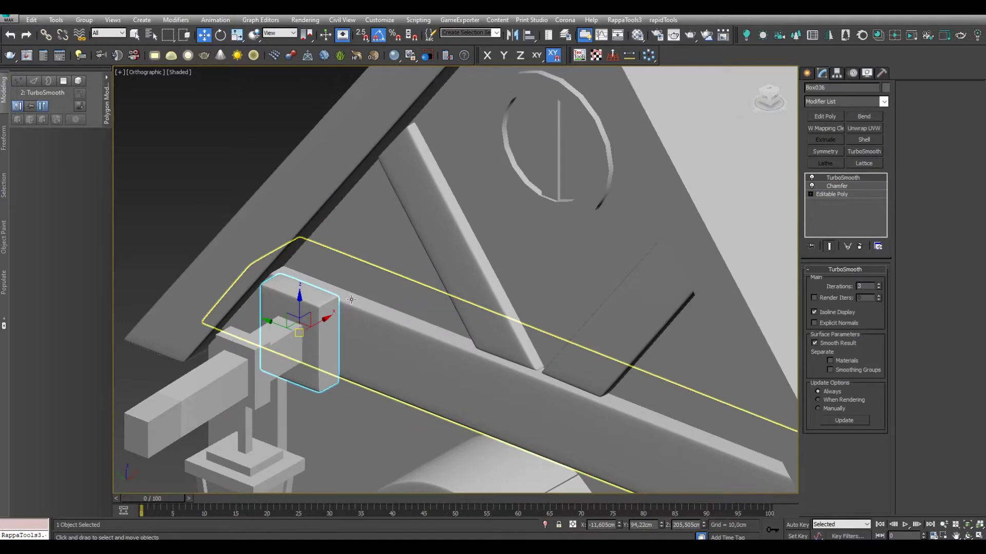
pyautogui.keyDown('alt'); pyautogui.moveTo(301, 334); pyautogui.dragTo(473, 265, button='middle'); pyautogui.keyUp('alt')
# Select and frame the lantern bracket arm
pyautogui.click(344, 294)
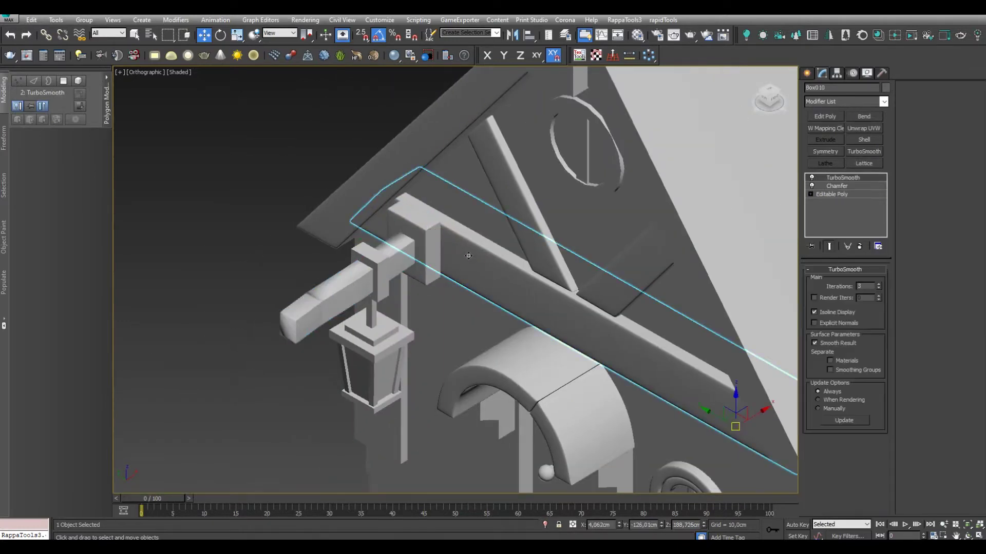
pyautogui.click(347, 294)
pyautogui.press('z')
pyautogui.keyDown('alt'); pyautogui.moveTo(347, 294); pyautogui.dragTo(357, 333, button='middle'); pyautogui.keyUp('alt')
pyautogui.scroll(-5, 352, 292)
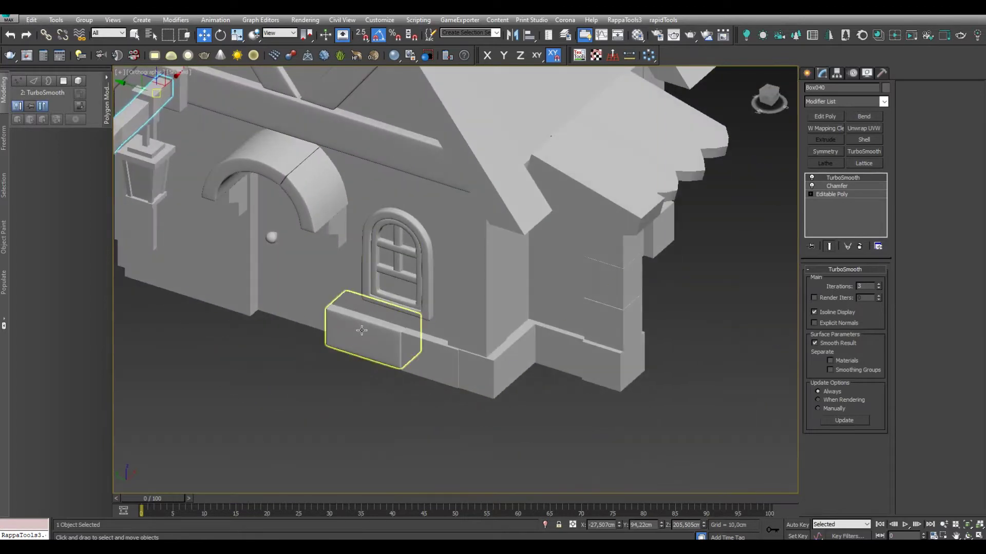
pyautogui.scroll(2, 358, 333)
# Check the stone blocks below the window and chamfer the corner stone block
pyautogui.click(358, 332)
pyautogui.scroll(3, 442, 298)
pyautogui.click(421, 360)
pyautogui.click(308, 326)
pyautogui.click(373, 303)
pyautogui.scroll(3, 377, 319)
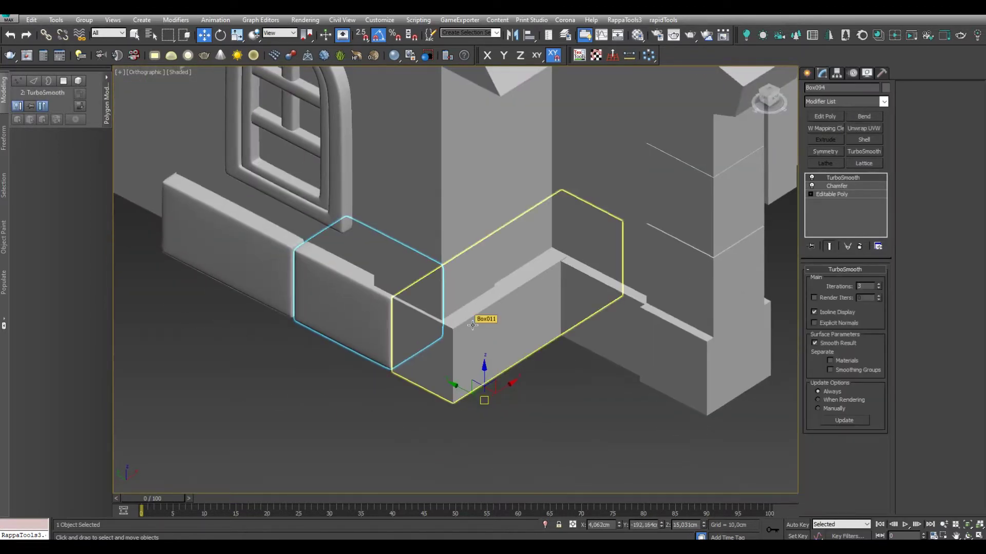
pyautogui.click(472, 325)
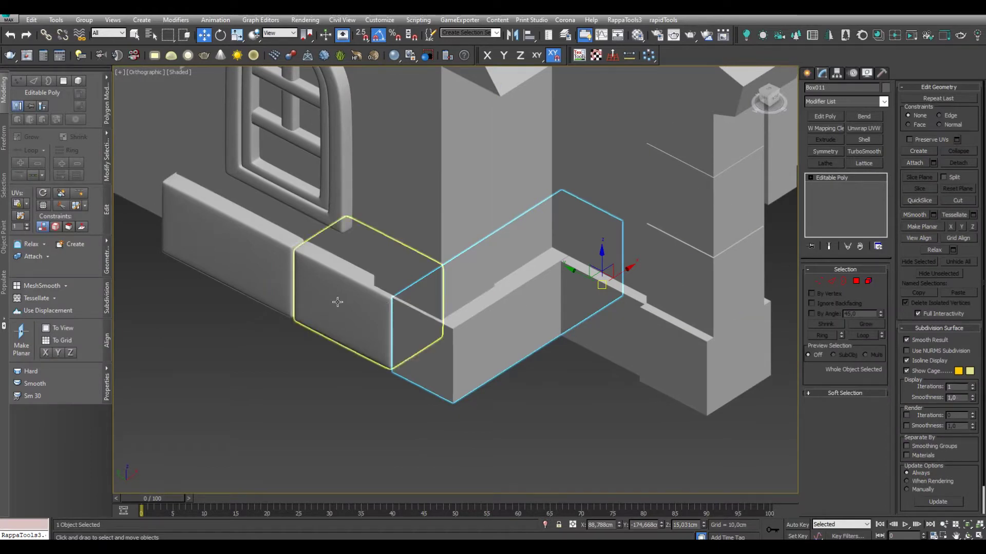
pyautogui.press('c')
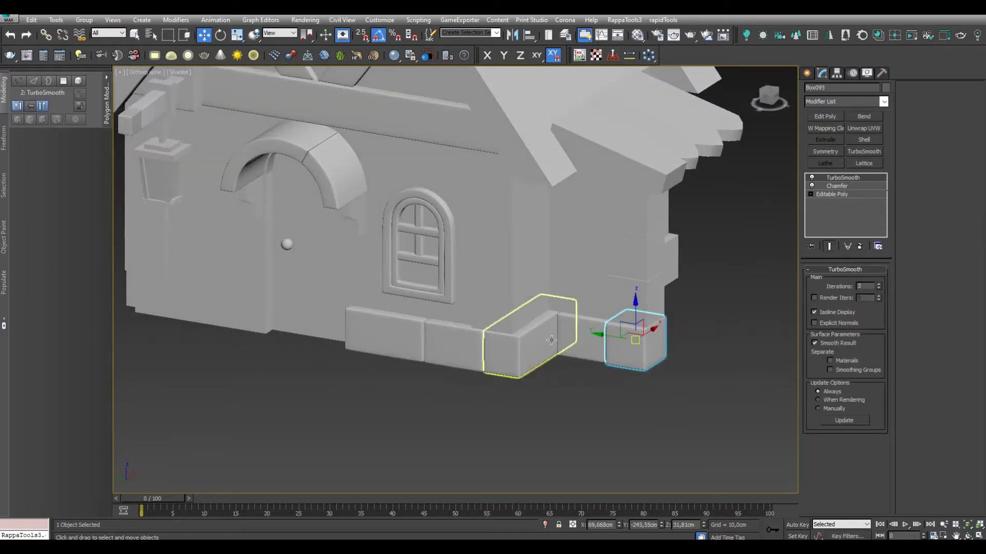
# Drag the Chamfer modifier onto the ridge beam
pyautogui.keyDown('alt'); pyautogui.moveTo(577, 334); pyautogui.dragTo(544, 379, button='middle'); pyautogui.keyUp('alt')
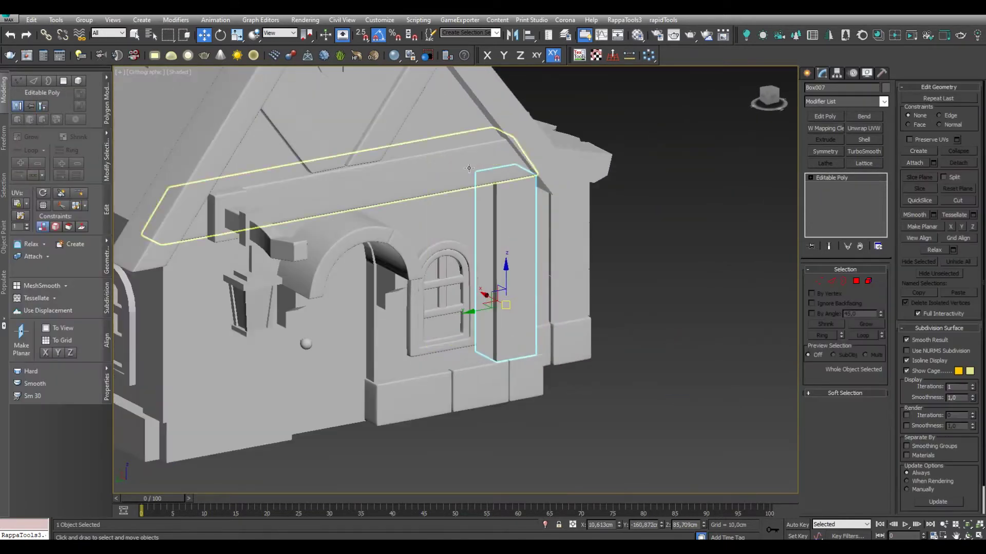
pyautogui.click(513, 136)
pyautogui.hotkey('ctrl', 'z')
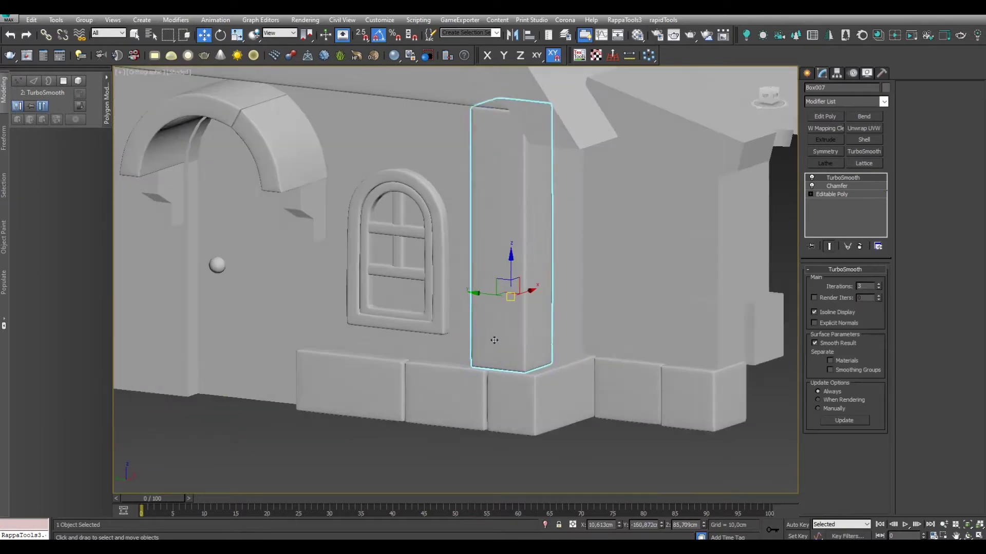
pyautogui.scroll(-3, 505, 345)
pyautogui.scroll(3, 525, 312)
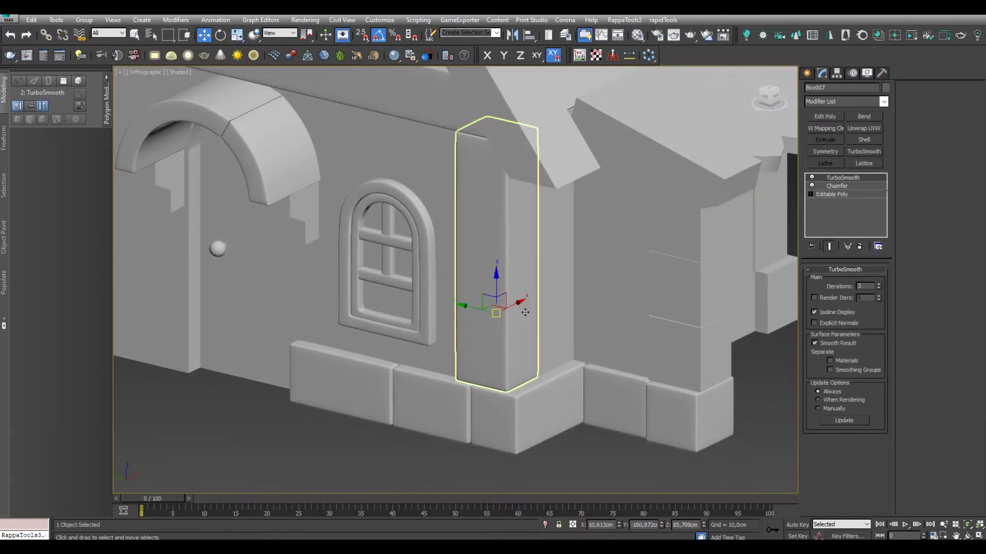
pyautogui.scroll(-5, 526, 314)
pyautogui.scroll(4, 544, 386)
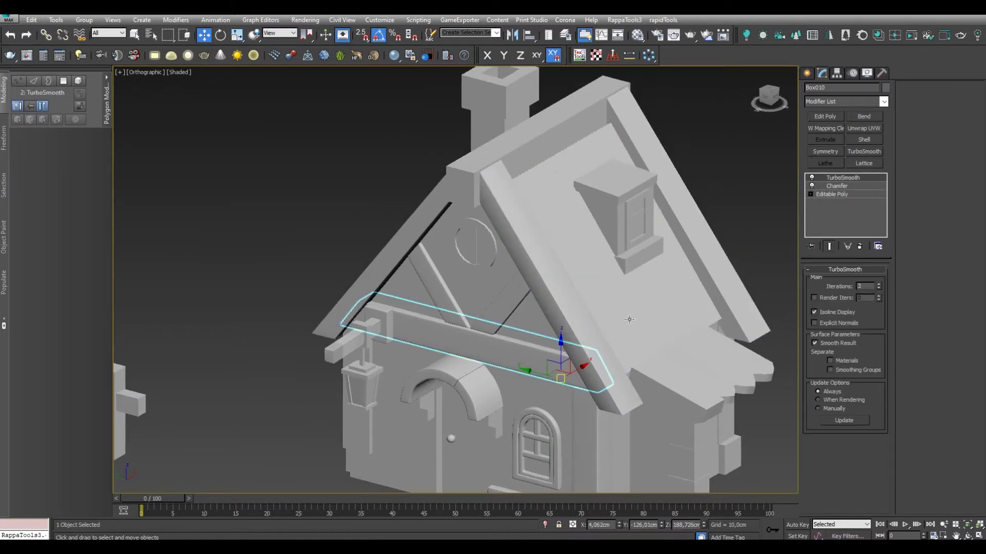
pyautogui.click(578, 302)
pyautogui.keyDown('alt'); pyautogui.moveTo(578, 303); pyautogui.dragTo(515, 362, button='middle'); pyautogui.keyUp('alt')
pyautogui.moveTo(519, 163); pyautogui.dragTo(520, 165)
pyautogui.click(520, 165)
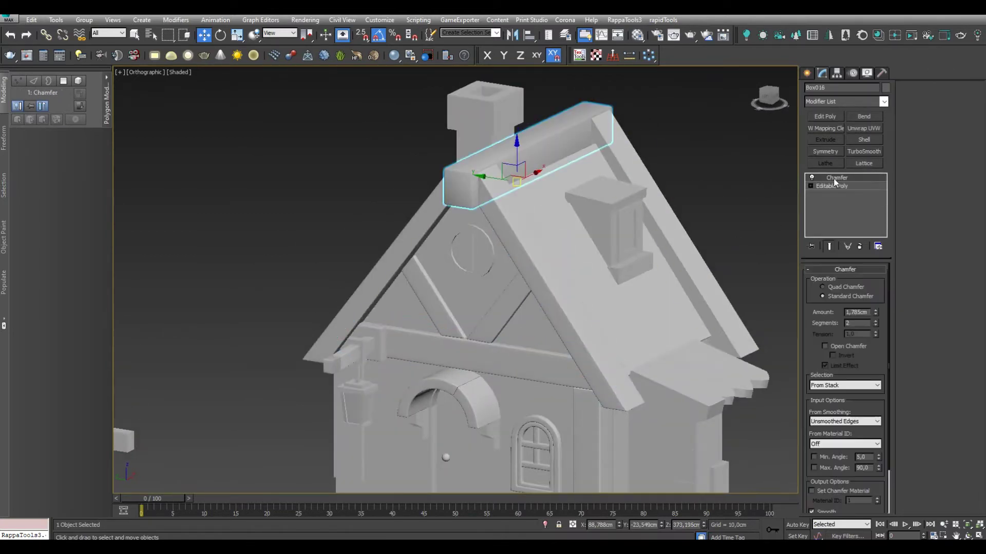
# Inspect the left and right rafters and the front roof fascia plank
pyautogui.click(581, 340)
pyautogui.click(547, 165)
pyautogui.keyDown('alt'); pyautogui.moveTo(547, 165); pyautogui.dragTo(410, 345, button='middle'); pyautogui.keyUp('alt')
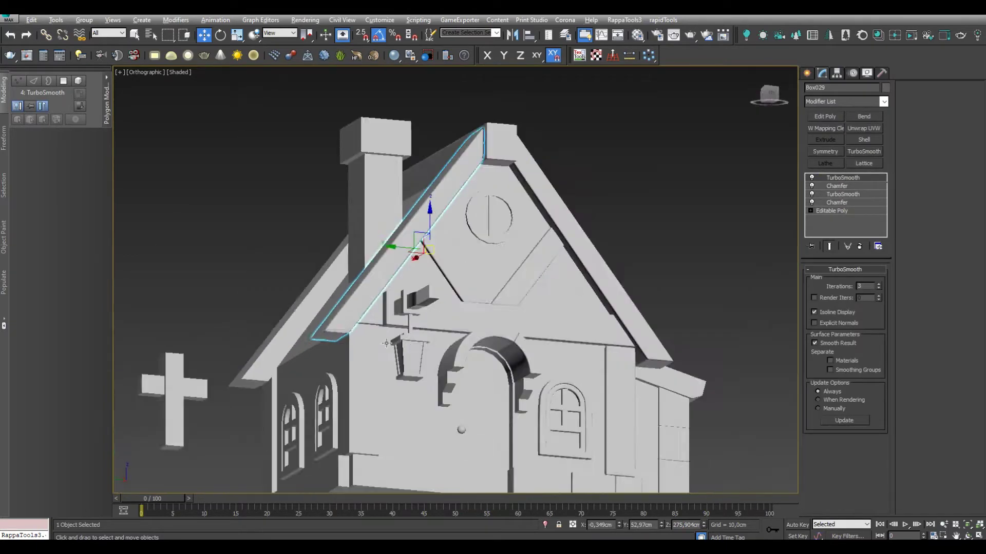
pyautogui.scroll(5, 410, 345)
pyautogui.scroll(-5, 421, 342)
pyautogui.scroll(4, 438, 339)
pyautogui.scroll(-3, 438, 338)
pyautogui.scroll(-3, 441, 334)
pyautogui.scroll(-2, 454, 326)
pyautogui.scroll(2, 434, 341)
pyautogui.keyDown('alt'); pyautogui.moveTo(431, 344); pyautogui.dragTo(495, 288, button='middle'); pyautogui.keyUp('alt')
pyautogui.click(496, 288)
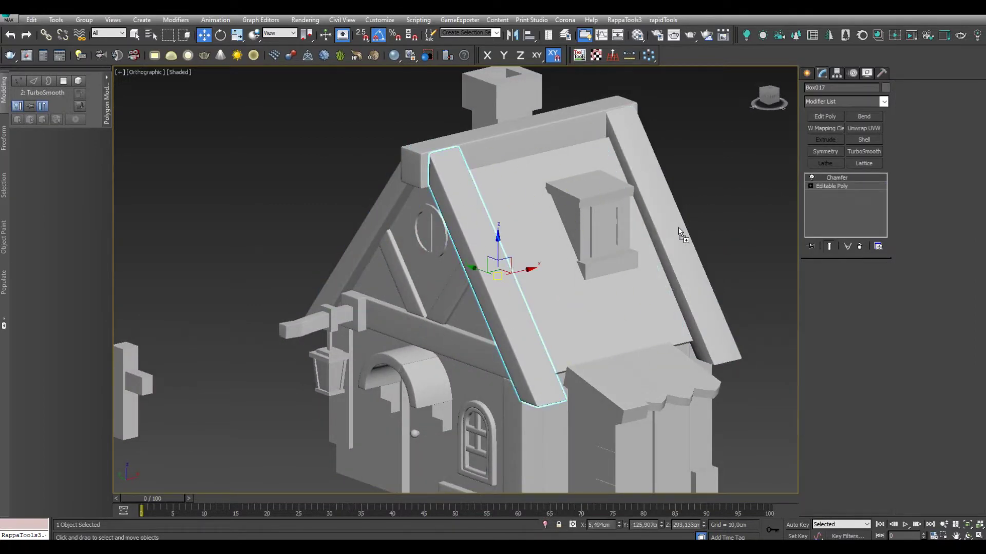
# Check the far-side roof planks and dormer top, reverting to the roof plank selection
pyautogui.click(679, 227)
pyautogui.keyDown('alt'); pyautogui.moveTo(679, 227); pyautogui.dragTo(658, 297, button='middle'); pyautogui.keyUp('alt')
pyautogui.click(544, 231)
pyautogui.click(663, 246)
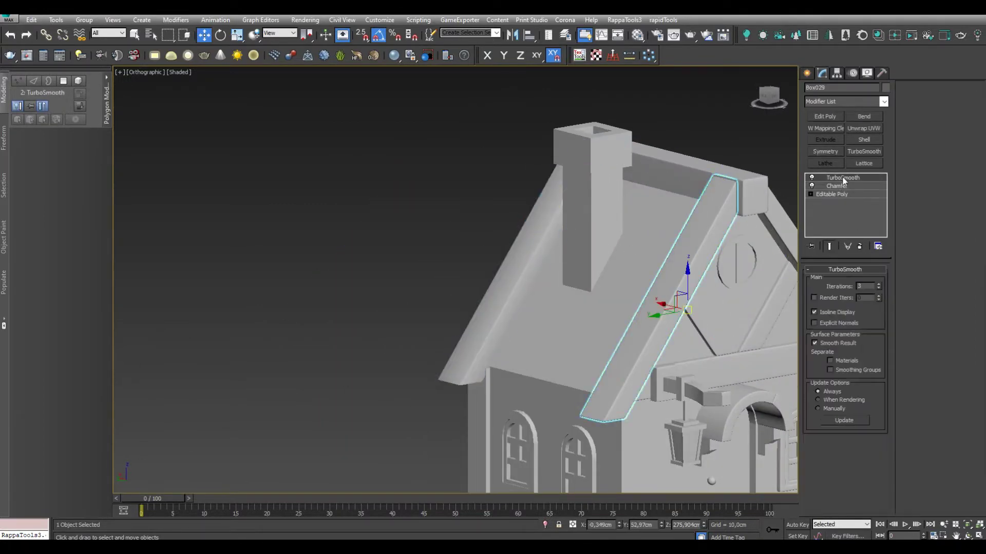
pyautogui.scroll(-5, 590, 257)
pyautogui.keyDown('alt'); pyautogui.moveTo(591, 256); pyautogui.dragTo(528, 308, button='middle'); pyautogui.keyUp('alt')
pyautogui.scroll(5, 580, 257)
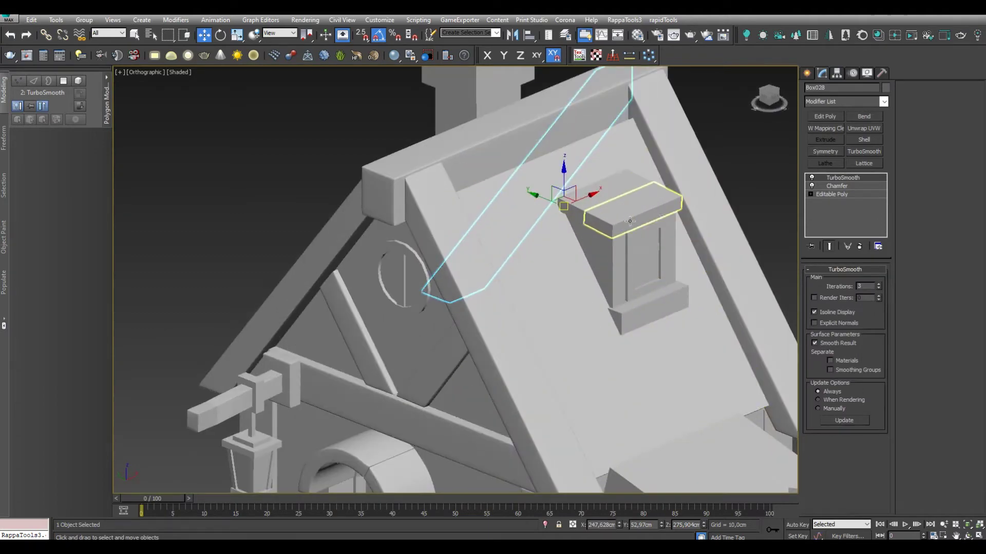
pyautogui.scroll(-5, 531, 265)
pyautogui.scroll(3, 503, 276)
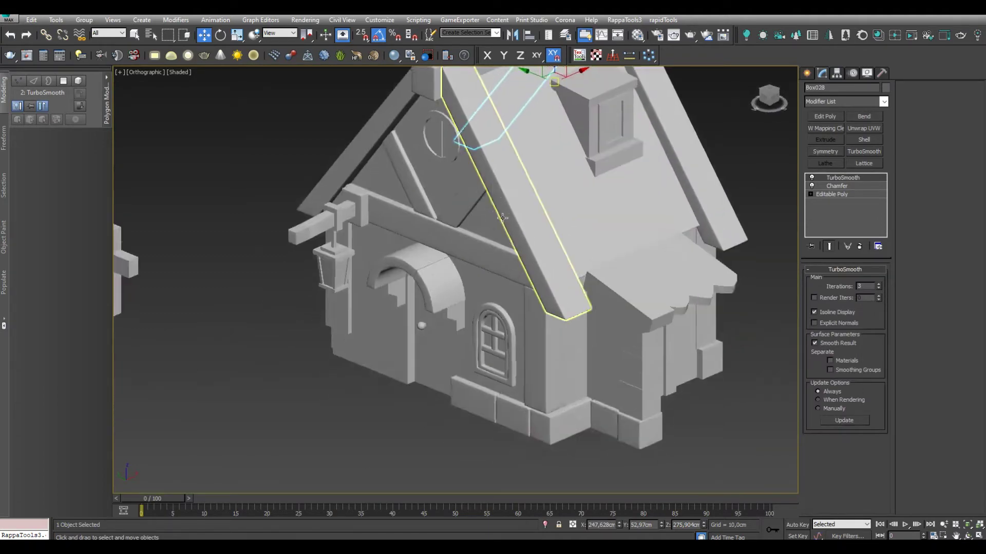
pyautogui.scroll(-3, 513, 273)
pyautogui.scroll(2, 564, 267)
pyautogui.scroll(4, 584, 267)
pyautogui.hotkey('ctrl', 'z')
pyautogui.hotkey('ctrl', 'y')
pyautogui.hotkey('ctrl', 'z')
# Drag the Chamfer modifier onto the door
pyautogui.click(621, 235)
pyautogui.scroll(-3, 621, 235)
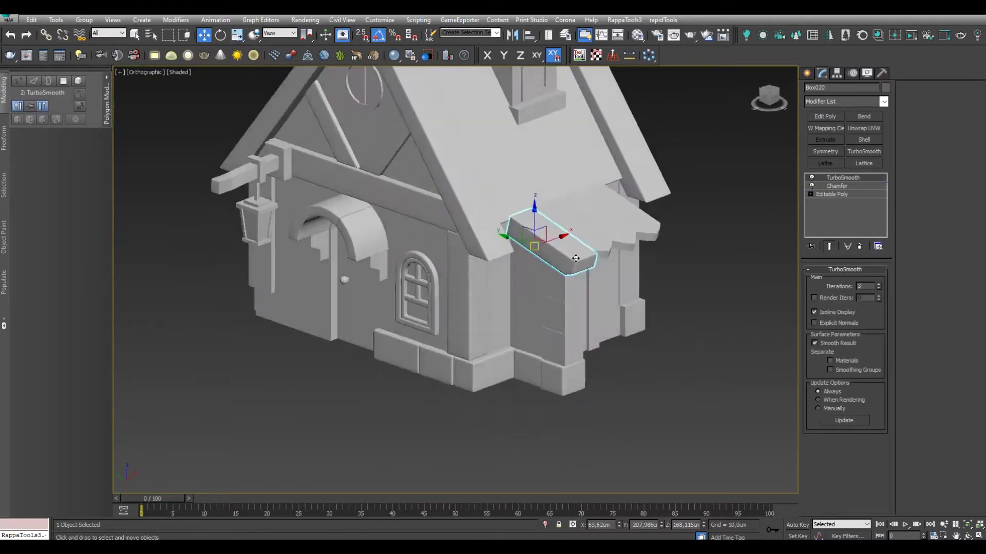
pyautogui.scroll(2, 528, 241)
pyautogui.scroll(3, 482, 297)
pyautogui.scroll(3, 539, 240)
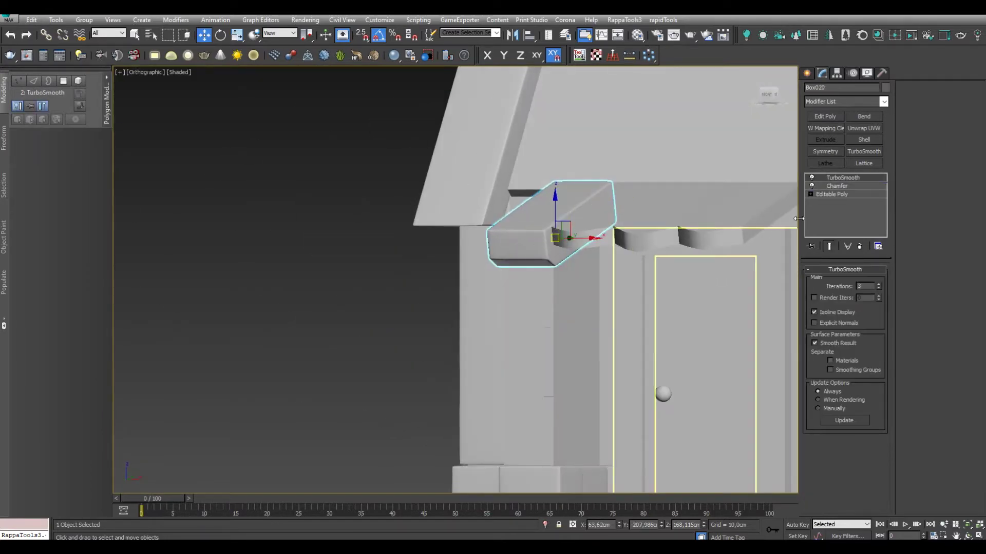
pyautogui.moveTo(632, 358); pyautogui.dragTo(636, 360)
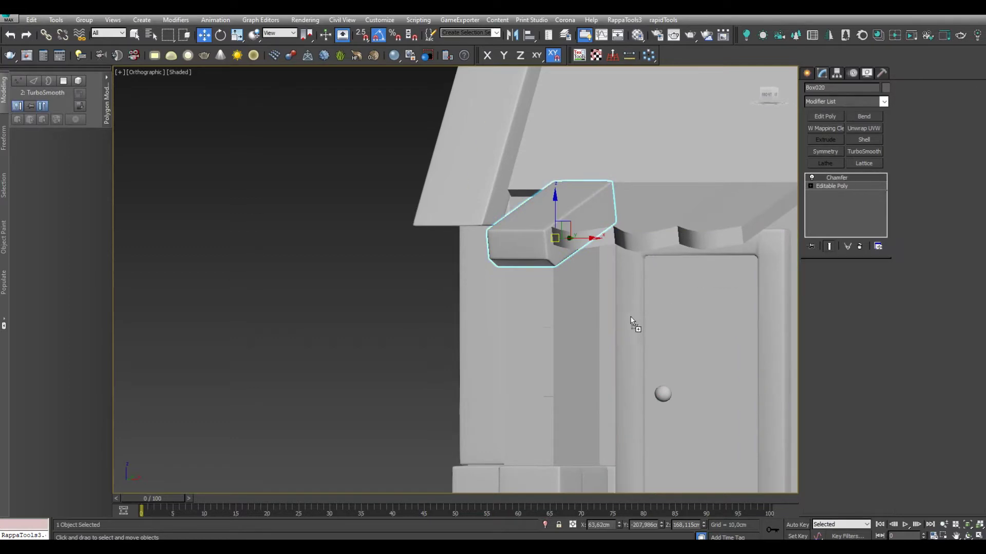
pyautogui.click(632, 321)
pyautogui.scroll(-3, 632, 321)
pyautogui.scroll(1, 646, 328)
# Orbit to an isometric view around the round gable window ring
pyautogui.keyDown('alt'); pyautogui.moveTo(647, 329); pyautogui.dragTo(663, 339, button='middle'); pyautogui.keyUp('alt')
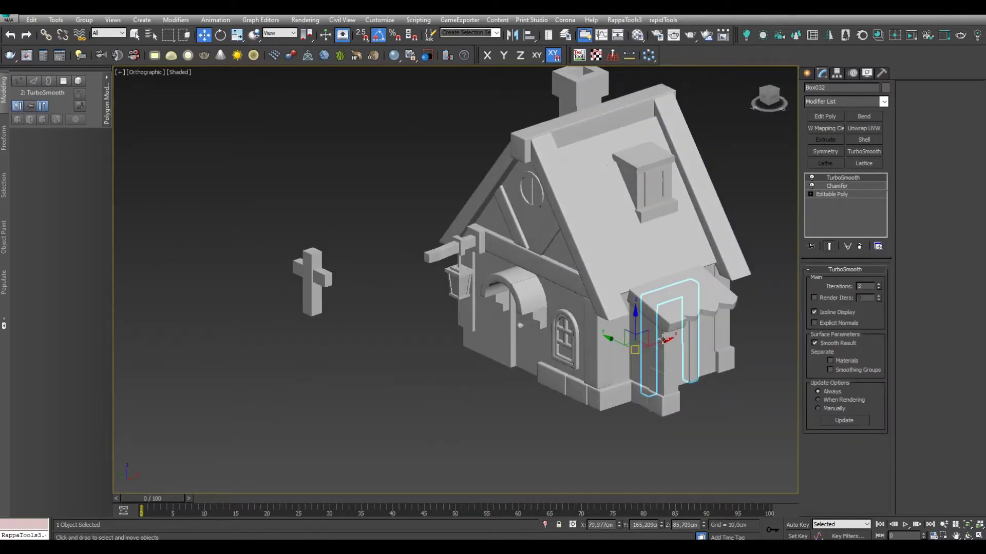
pyautogui.scroll(5, 508, 302)
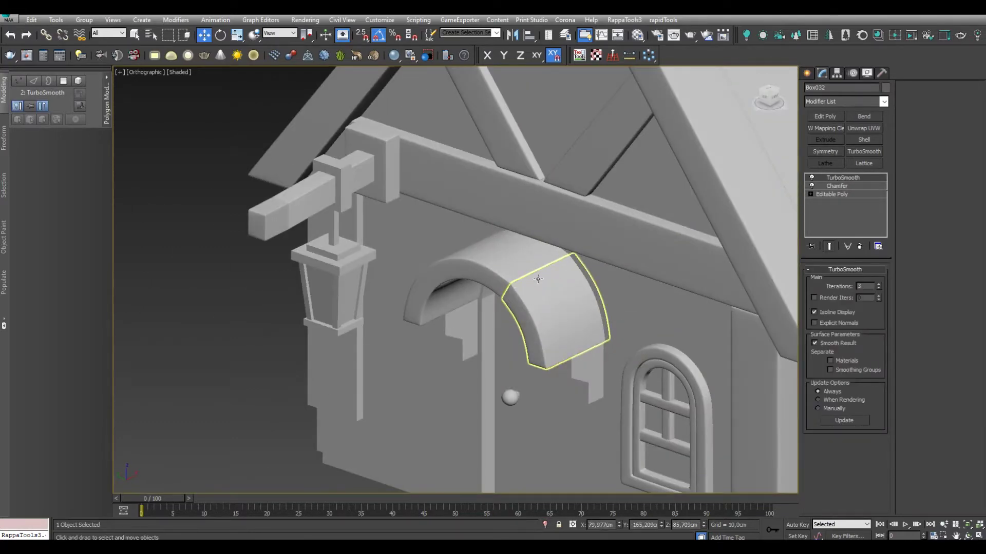
pyautogui.scroll(-5, 538, 279)
pyautogui.scroll(-3, 538, 278)
pyautogui.keyDown('alt'); pyautogui.moveTo(443, 254); pyautogui.dragTo(467, 226, button='middle'); pyautogui.keyUp('alt')
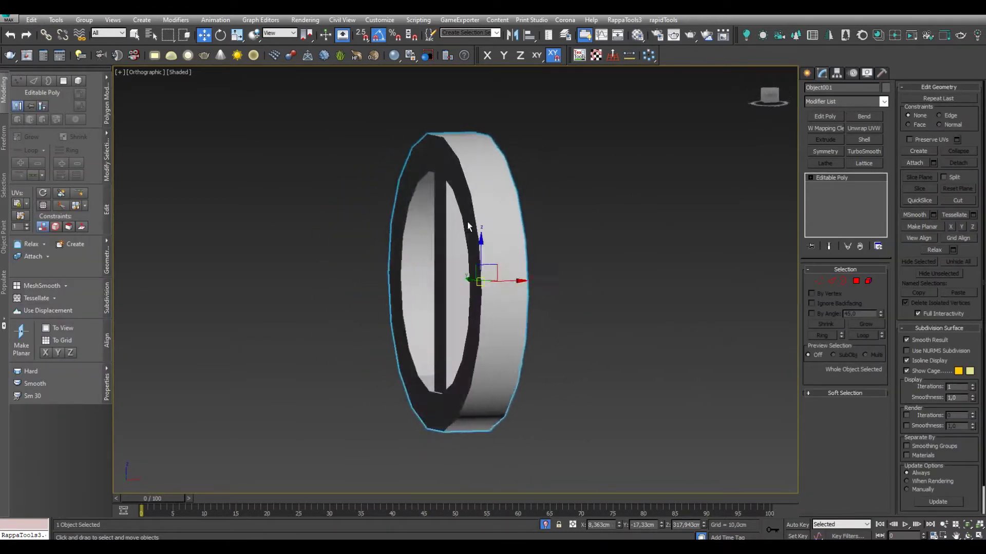
# Select all of the isolated ring's faces in Polygon mode and inspect them
pyautogui.press('f')
pyautogui.moveTo(579, 306); pyautogui.dragTo(579, 486, button='middle')
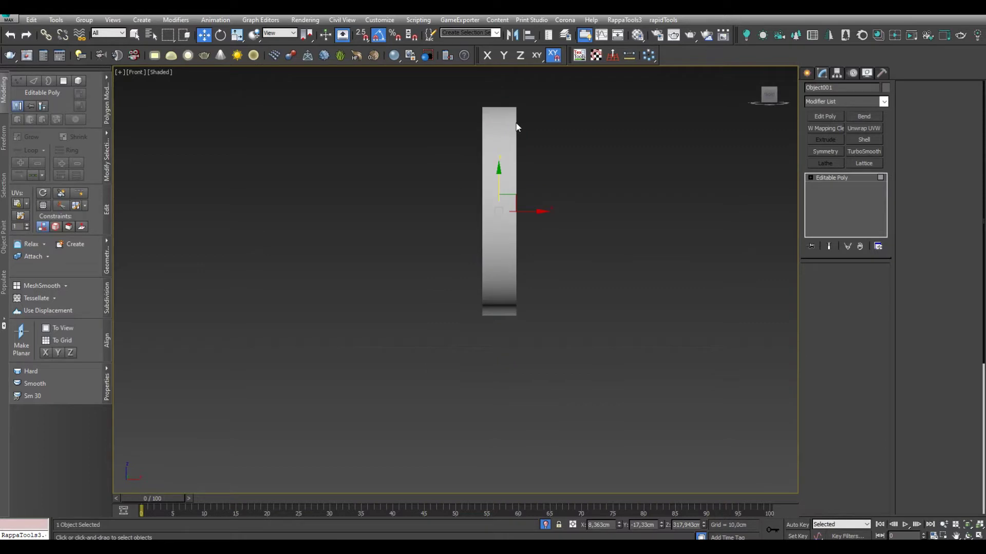
pyautogui.press('4')
pyautogui.moveTo(519, 90); pyautogui.dragTo(494, 391)
pyautogui.keyDown('alt'); pyautogui.moveTo(494, 390); pyautogui.dragTo(570, 331, button='middle'); pyautogui.keyUp('alt')
pyautogui.keyDown('alt'); pyautogui.moveTo(515, 274); pyautogui.dragTo(492, 282, button='middle'); pyautogui.keyUp('alt')
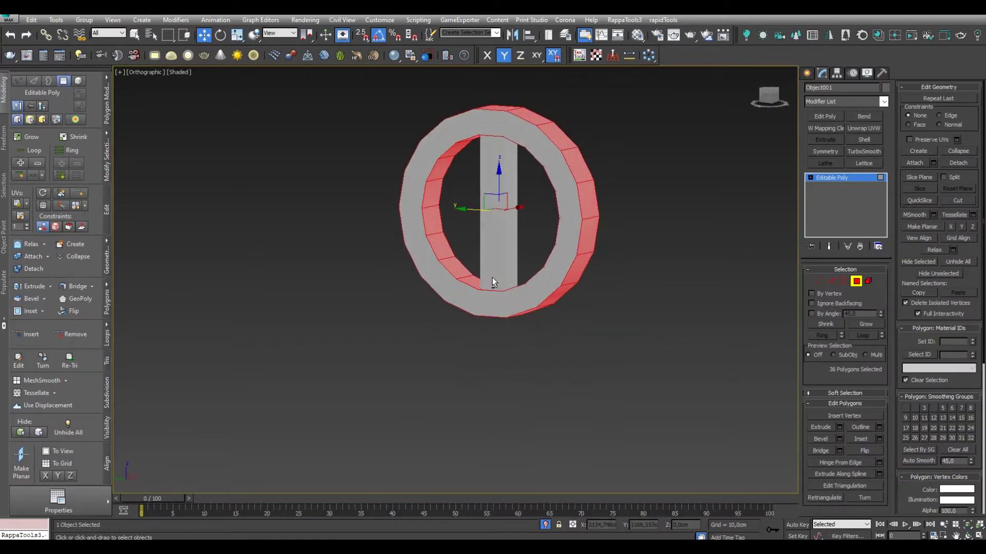
pyautogui.moveTo(818, 412)
pyautogui.keyDown('alt'); pyautogui.mouseDown(button='middle')
pyautogui.moveTo(698, 365)
pyautogui.moveTo(765, 282)
pyautogui.moveTo(651, 301)
pyautogui.moveTo(839, 288)
pyautogui.mouseUp(button='middle'); pyautogui.keyUp('alt')
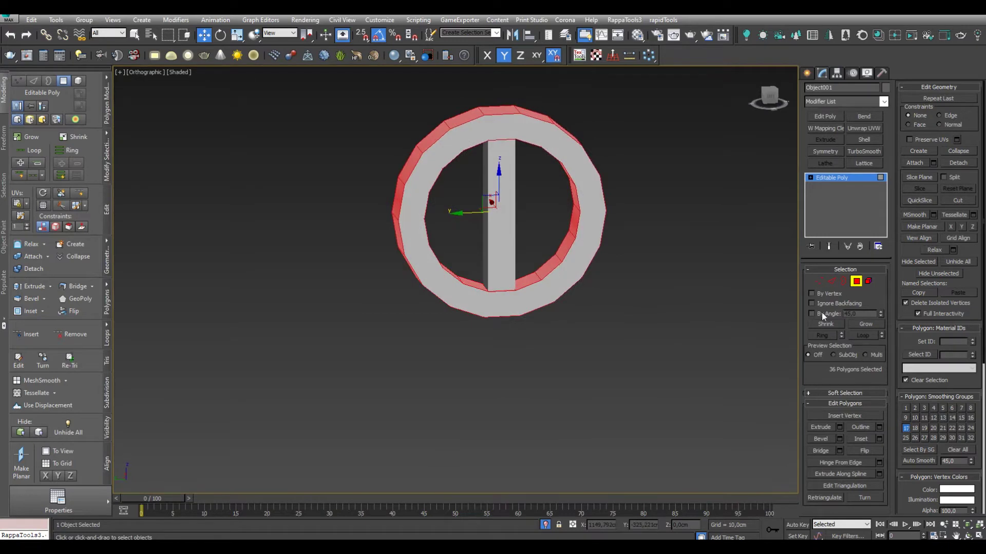
# Refine the face selection By Angle, exit Polygon mode and end isolation
pyautogui.keyDown('alt'); pyautogui.moveTo(392, 326); pyautogui.dragTo(508, 354, button='middle'); pyautogui.keyUp('alt')
pyautogui.press('l')
pyautogui.click(687, 451)
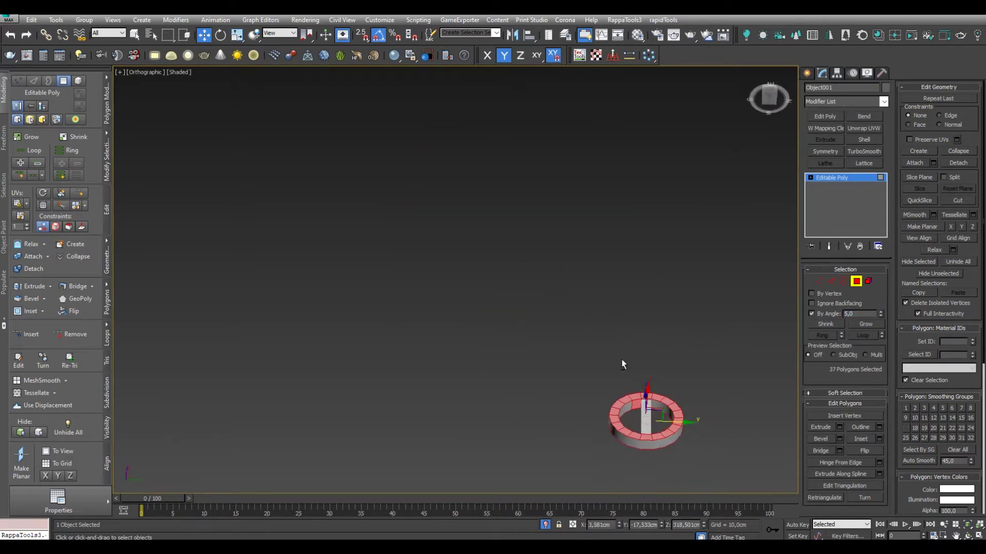
pyautogui.click(855, 281)
pyautogui.hotkey('alt', 'q')
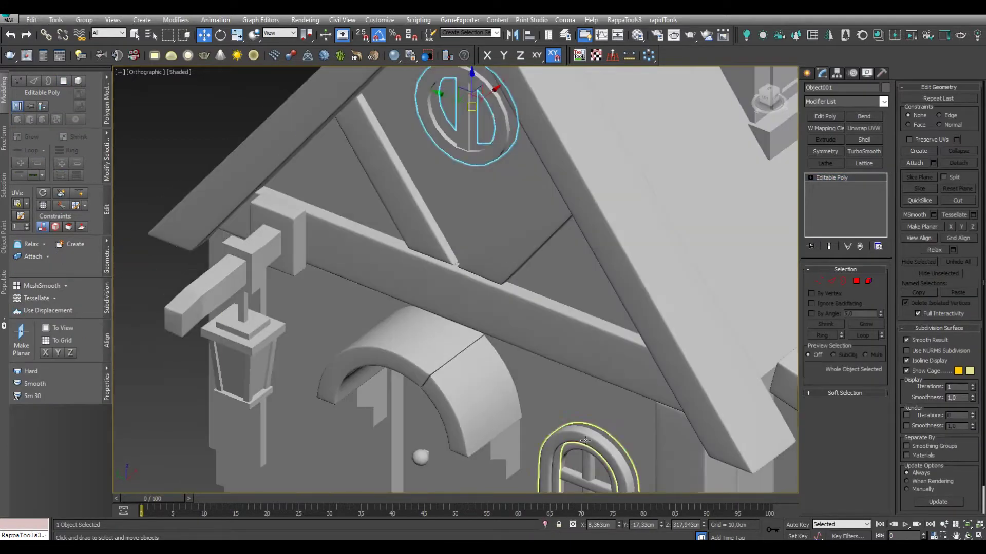
# Select the round gable window ring and show its Chamfer settings
pyautogui.click(586, 440)
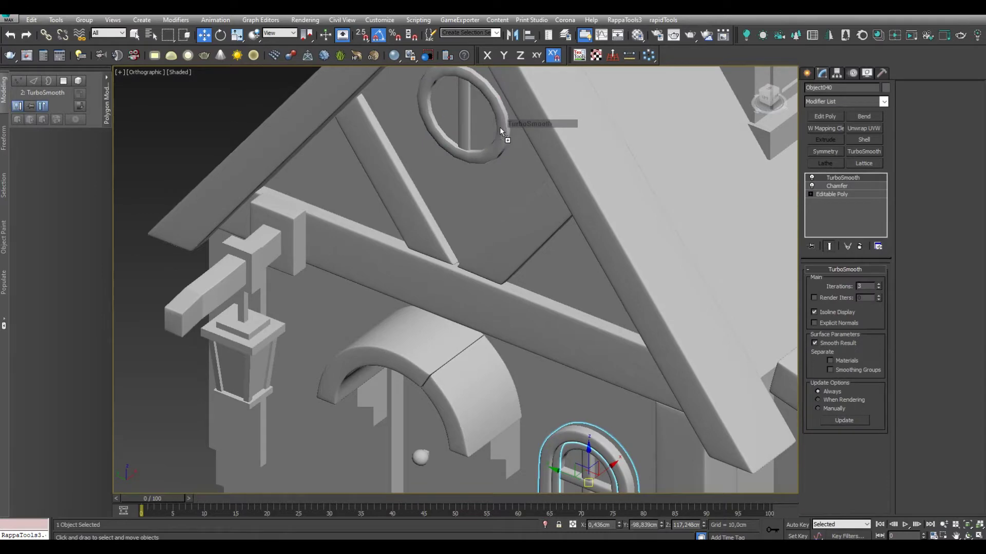
pyautogui.click(500, 130)
pyautogui.press('z')
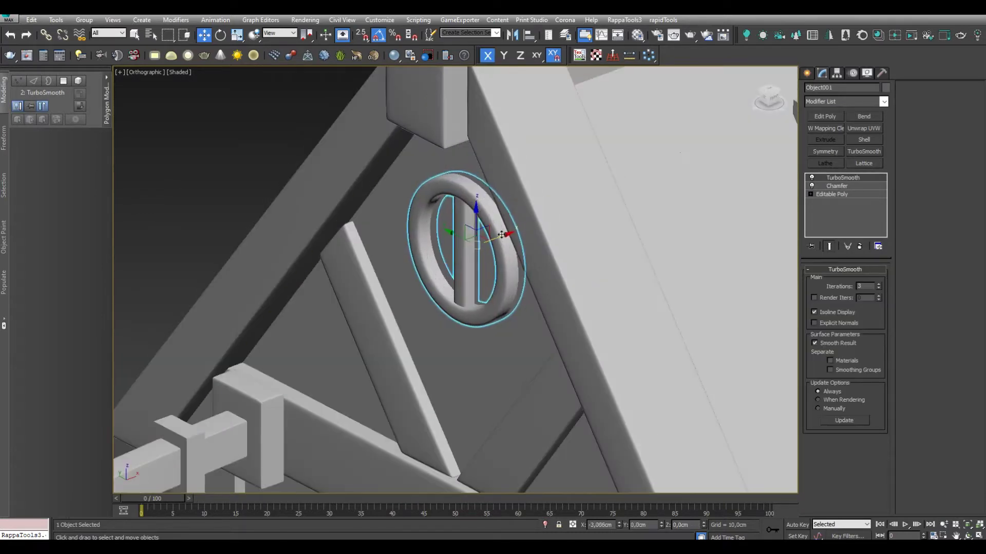
pyautogui.click(836, 185)
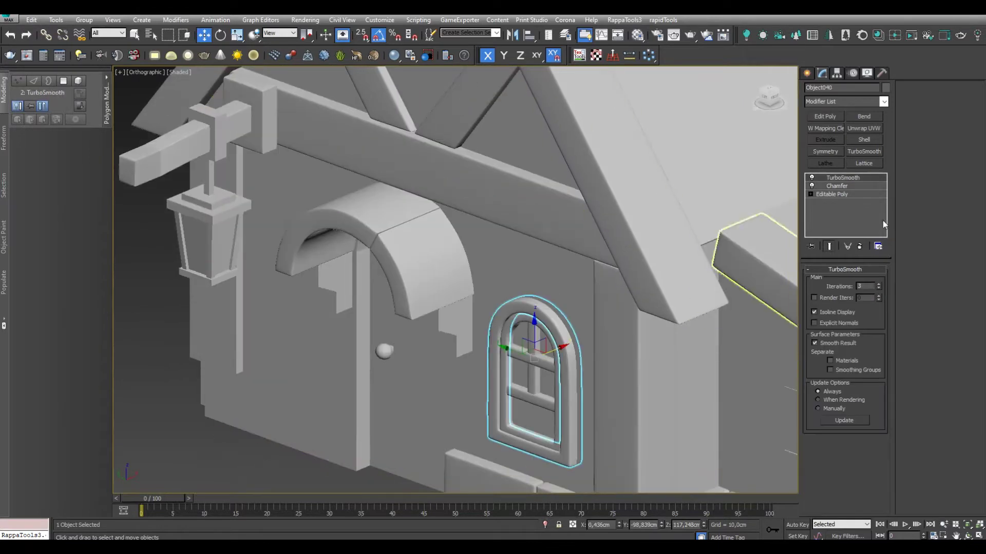
# Raise the arched window cross bars' Chamfer Amount to 1.126 cm
pyautogui.click(557, 390)
pyautogui.press('z')
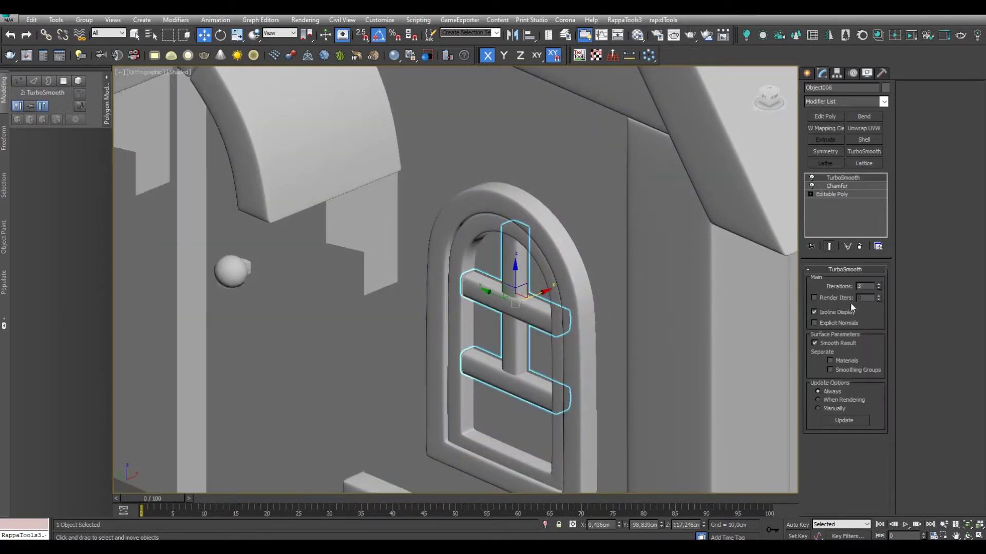
pyautogui.moveTo(876, 331); pyautogui.dragTo(876, 323)
pyautogui.scroll(-5, 442, 191)
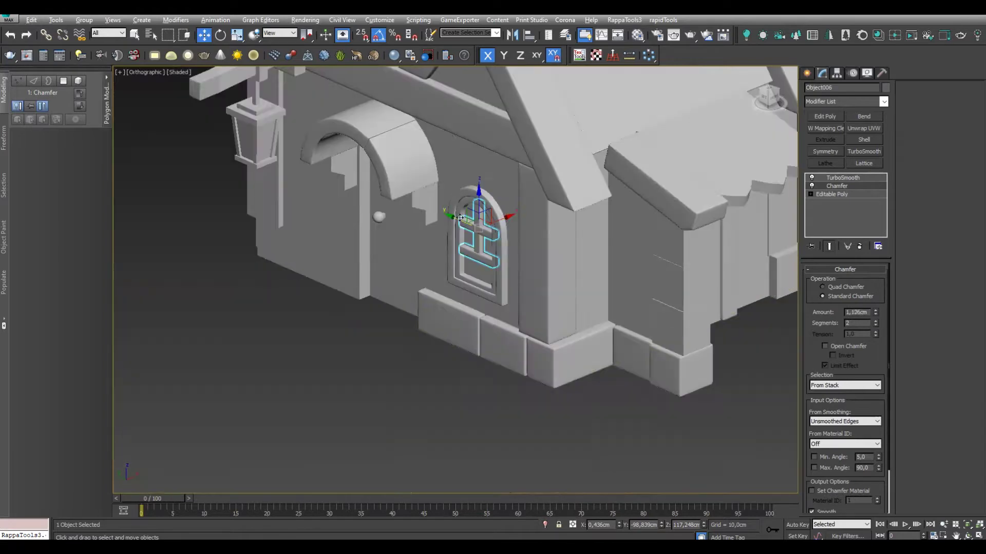
pyautogui.scroll(2, 443, 191)
pyautogui.scroll(3, 443, 191)
# Reselect the round gable window and view the gable from the side
pyautogui.moveTo(443, 192)
pyautogui.keyDown('alt'); pyautogui.mouseDown(button='middle')
pyautogui.moveTo(463, 288)
pyautogui.moveTo(446, 211)
pyautogui.moveTo(768, 99)
pyautogui.mouseUp(button='middle'); pyautogui.keyUp('alt')
pyautogui.scroll(-3, 482, 216)
pyautogui.scroll(-3, 482, 217)
pyautogui.scroll(4, 462, 289)
pyautogui.scroll(-3, 465, 276)
pyautogui.click(447, 211)
pyautogui.scroll(4, 447, 211)
pyautogui.click(768, 99)
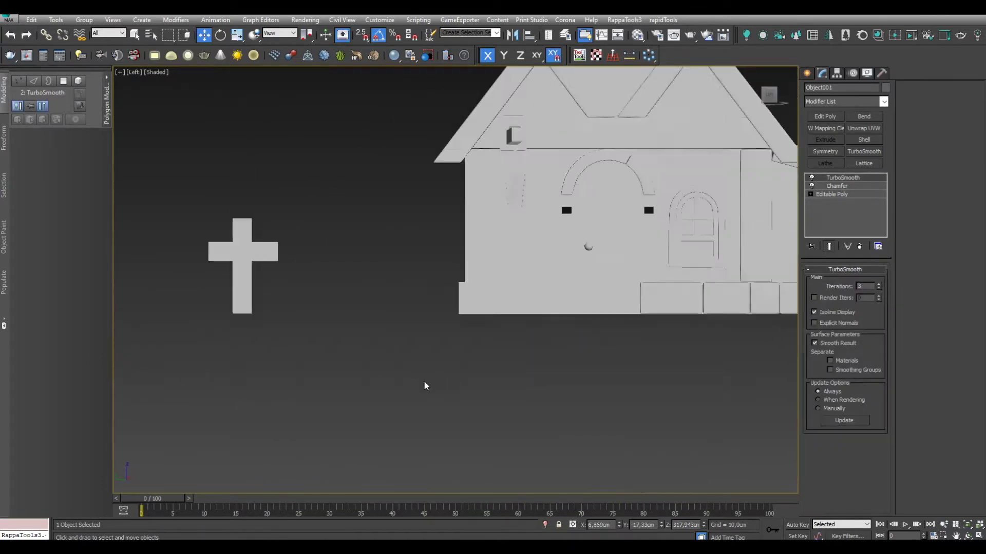
pyautogui.scroll(4, 462, 215)
# Switch to Scale and compare side and angled views of the gable
pyautogui.press('r')
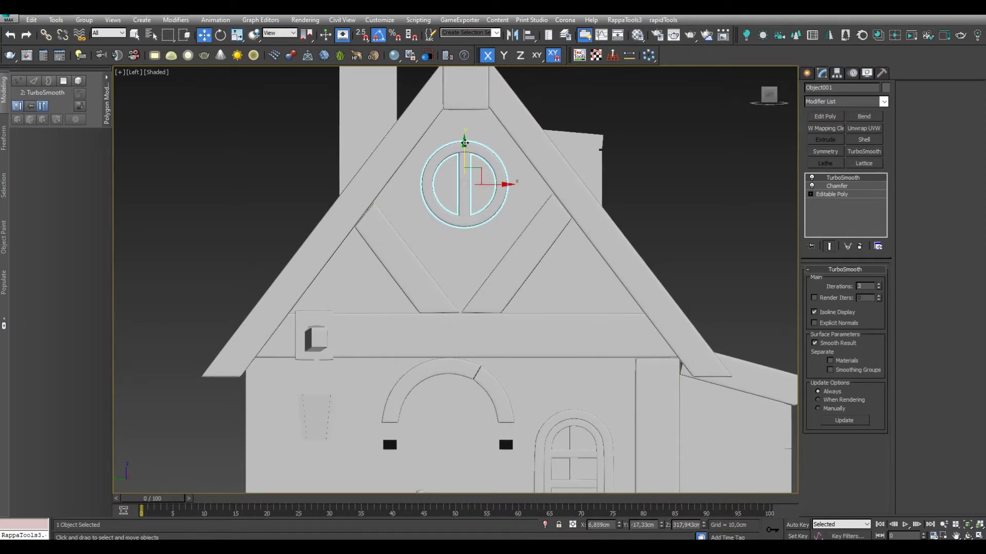
pyautogui.keyDown('alt'); pyautogui.moveTo(467, 155); pyautogui.dragTo(758, 106, button='middle'); pyautogui.keyUp('alt')
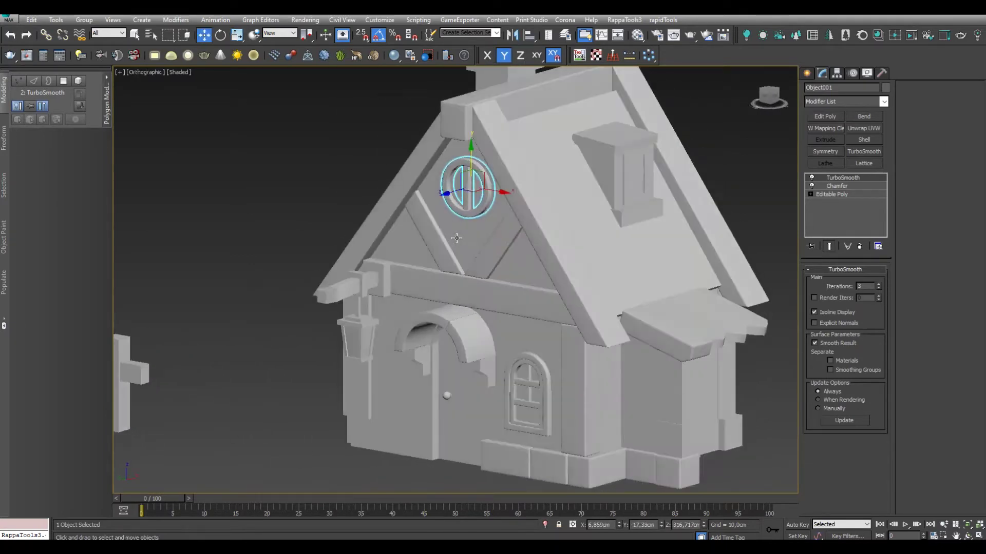
pyautogui.click(758, 105)
pyautogui.scroll(-3, 469, 139)
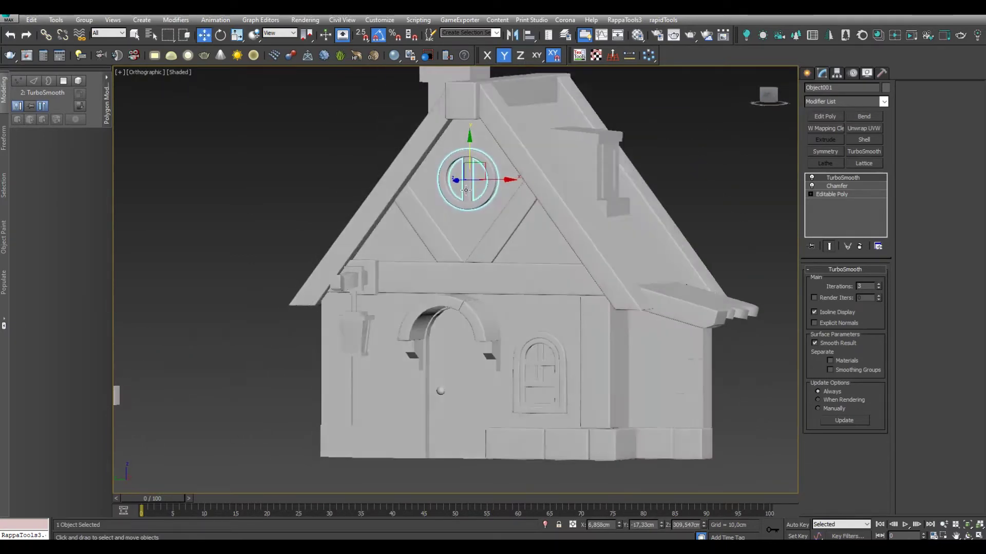
pyautogui.keyDown('alt'); pyautogui.moveTo(468, 139); pyautogui.dragTo(379, 386, button='middle'); pyautogui.keyUp('alt')
pyautogui.scroll(3, 508, 389)
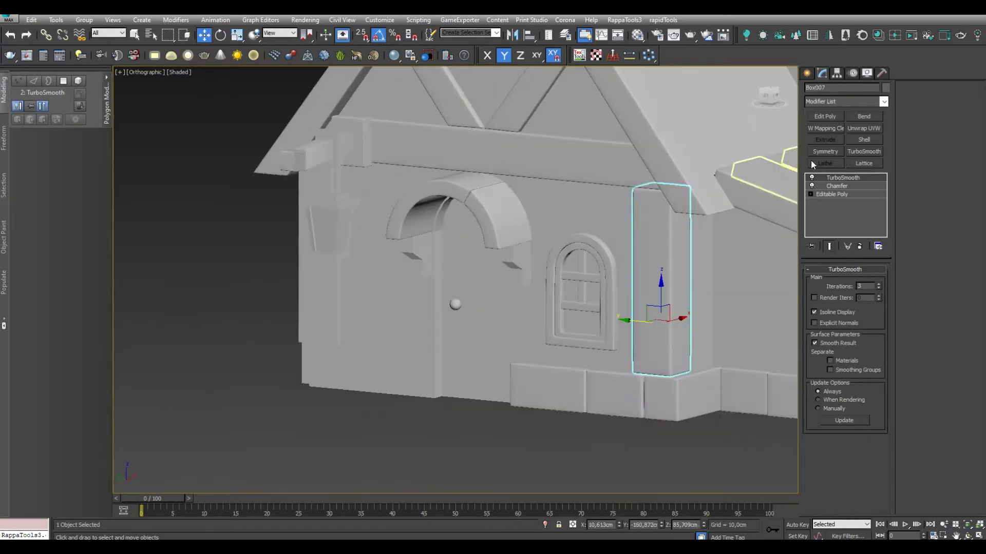
# Inspect the corner posts and door frame while orbiting around the front-left of the house
pyautogui.click(353, 294)
pyautogui.hotkey('ctrl', 'z')
pyautogui.click(352, 294)
pyautogui.moveTo(352, 295)
pyautogui.keyDown('alt'); pyautogui.mouseDown(button='middle')
pyautogui.moveTo(376, 327)
pyautogui.moveTo(288, 334)
pyautogui.mouseUp(button='middle'); pyautogui.keyUp('alt')
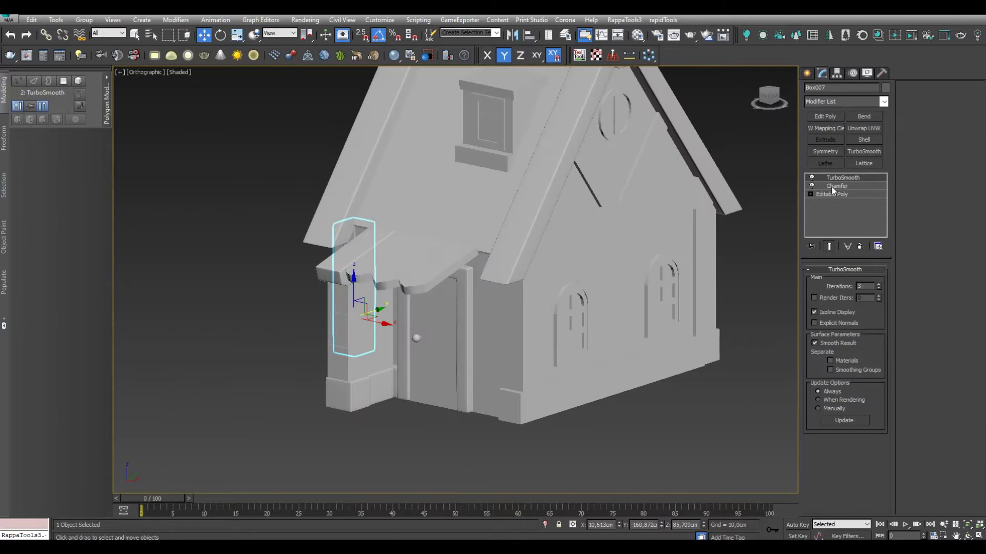
pyautogui.click(506, 348)
pyautogui.click(353, 340)
pyautogui.click(519, 328)
pyautogui.moveTo(837, 177); pyautogui.dragTo(718, 254)
pyautogui.moveTo(400, 351)
pyautogui.keyDown('alt'); pyautogui.mouseDown(button='middle')
pyautogui.moveTo(359, 355)
pyautogui.moveTo(421, 355)
pyautogui.mouseUp(button='middle'); pyautogui.keyUp('alt')
pyautogui.click(436, 360)
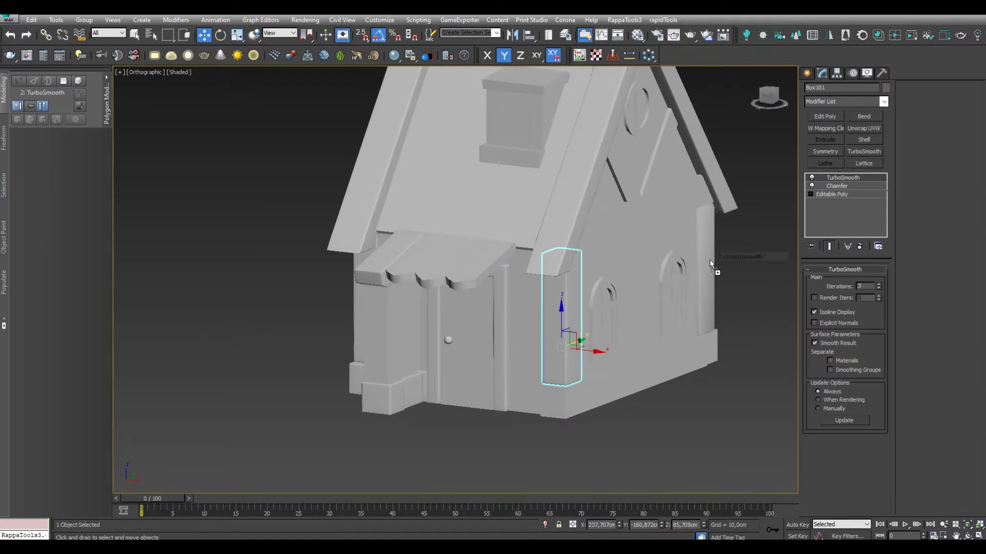
pyautogui.keyDown('alt'); pyautogui.moveTo(710, 263); pyautogui.dragTo(609, 318, button='middle'); pyautogui.keyUp('alt')
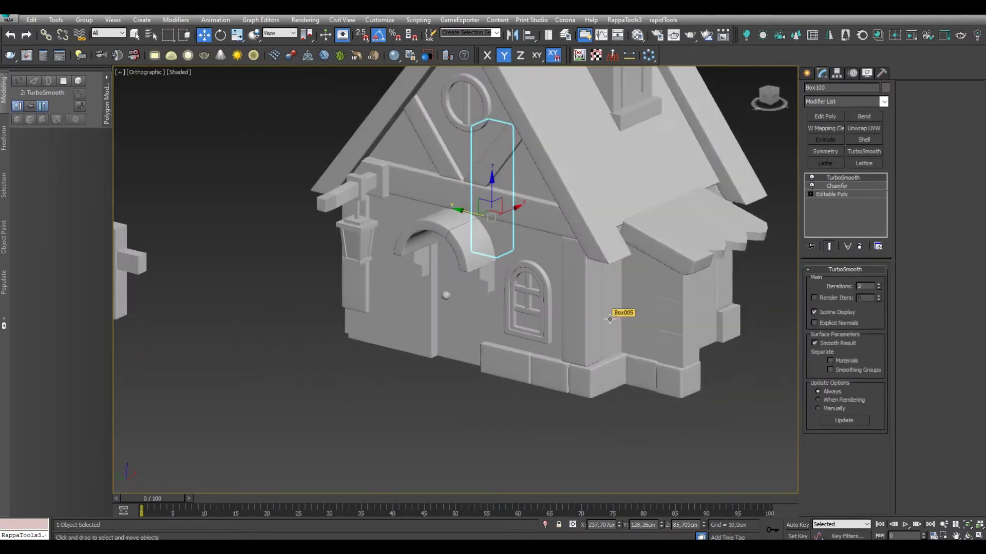
# Check the roof edge planks, panning and zooming the view onto the roof
pyautogui.scroll(1, 595, 312)
pyautogui.scroll(-3, 559, 323)
pyautogui.scroll(5, 562, 339)
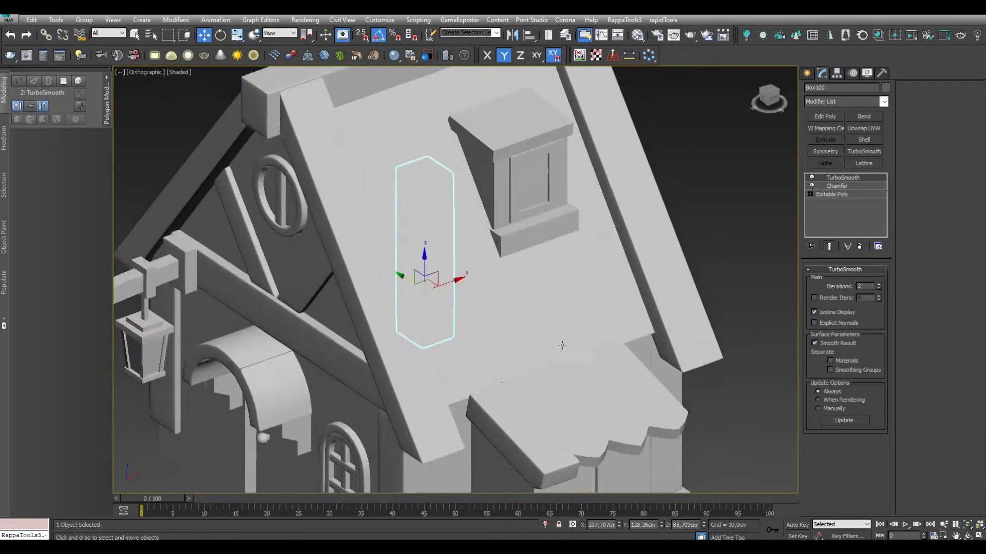
pyautogui.click(547, 257)
pyautogui.click(477, 330)
pyautogui.scroll(2, 478, 330)
pyautogui.moveTo(477, 330)
pyautogui.mouseDown(button='middle')
pyautogui.moveTo(537, 306)
pyautogui.moveTo(553, 279)
pyautogui.mouseUp(button='middle')
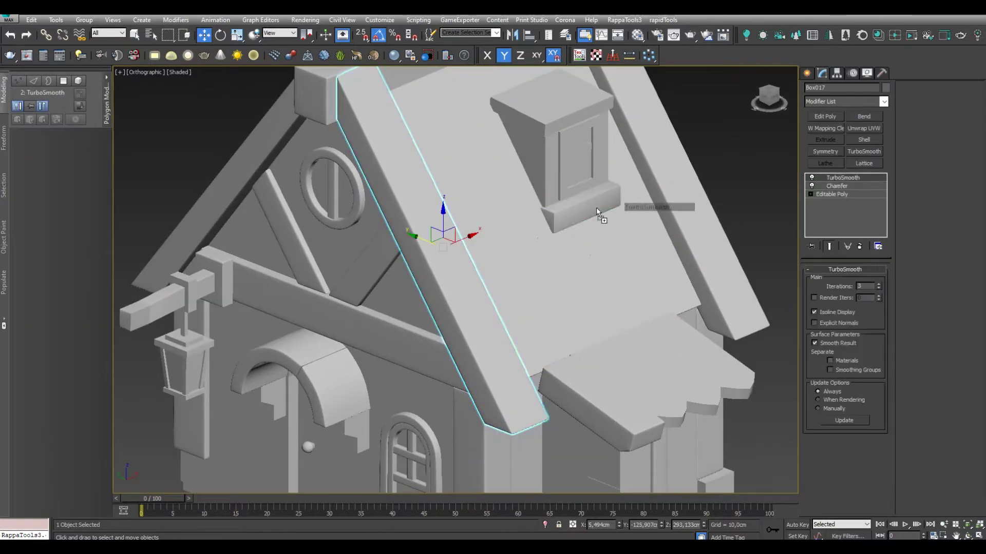
pyautogui.scroll(1, 550, 209)
pyautogui.scroll(-3, 513, 231)
pyautogui.click(451, 286)
pyautogui.scroll(3, 451, 286)
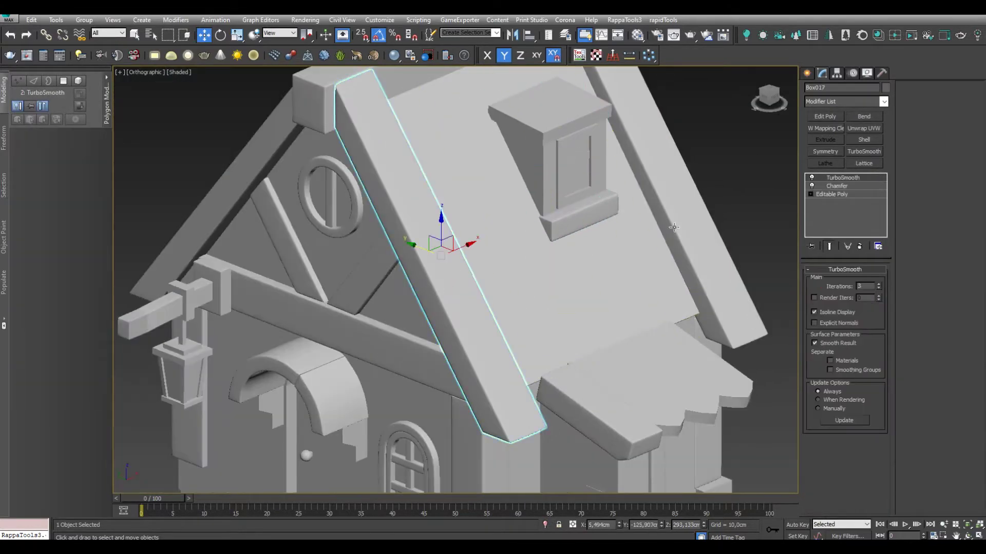
# Inspect the chimney sill and cap pieces, then return to the whole-house view
pyautogui.click(588, 222)
pyautogui.click(595, 113)
pyautogui.click(575, 218)
pyautogui.scroll(-3, 567, 154)
pyautogui.click(567, 90)
pyautogui.scroll(5, 569, 288)
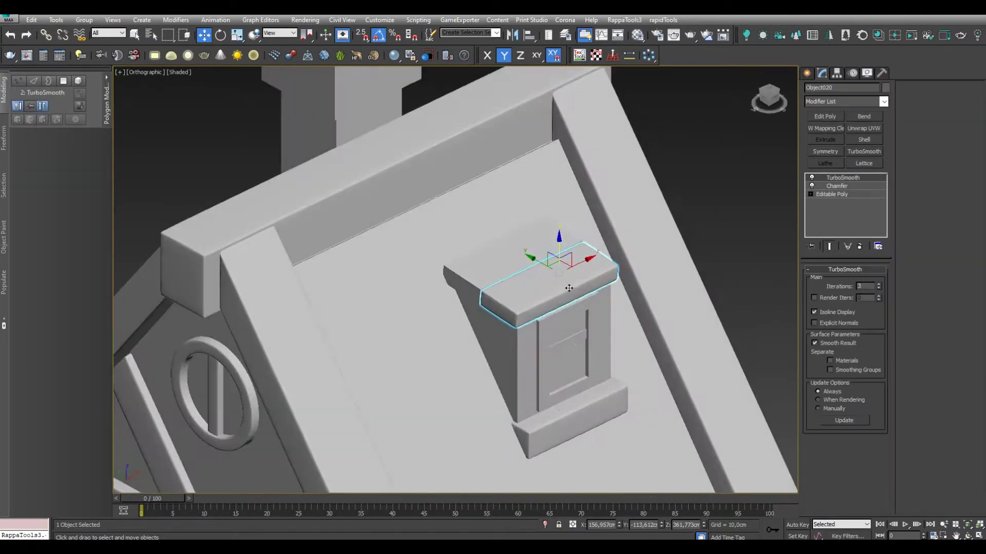
pyautogui.scroll(3, 503, 257)
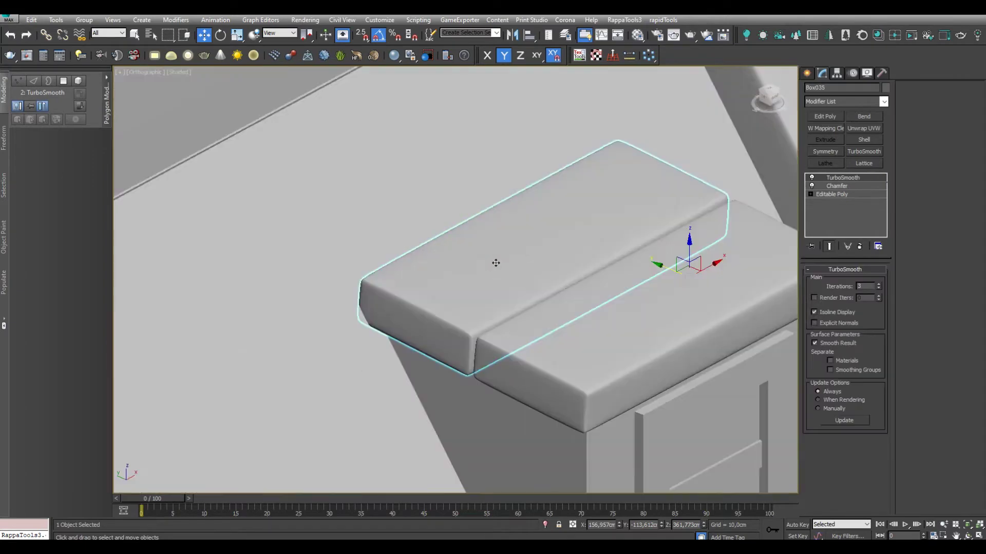
pyautogui.keyDown('alt'); pyautogui.moveTo(492, 269); pyautogui.dragTo(485, 246, button='middle'); pyautogui.keyUp('alt')
pyautogui.hotkey('shift', 'z')
pyautogui.hotkey('shift', 'z')
pyautogui.hotkey('shift', 'z')
pyautogui.hotkey('shift', 'z')
pyautogui.scroll(8, 582, 385)
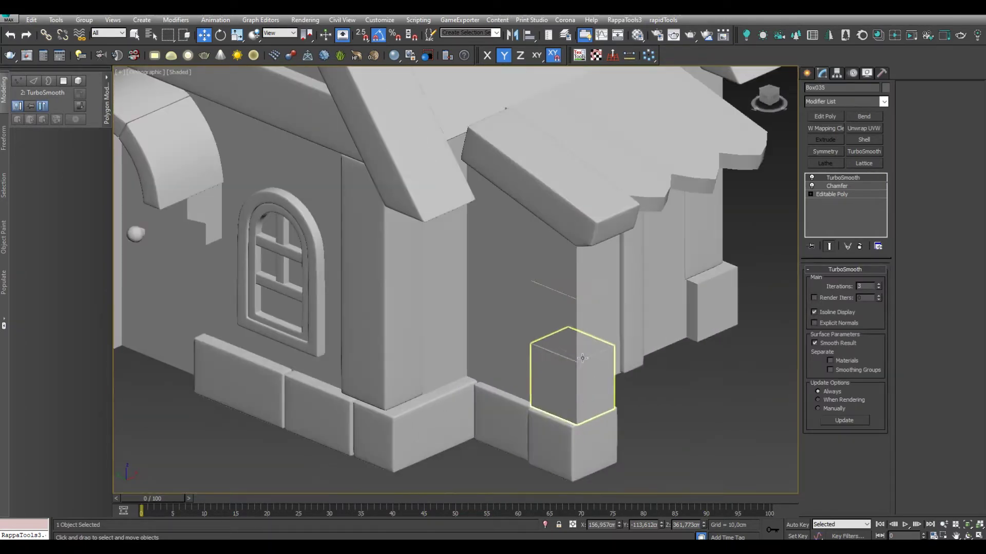
# Select corner block Box096, show Edged Faces, enter Edge mode and isolate it
pyautogui.click(582, 385)
pyautogui.scroll(2, 634, 308)
pyautogui.scroll(1, 634, 308)
pyautogui.scroll(-3, 634, 308)
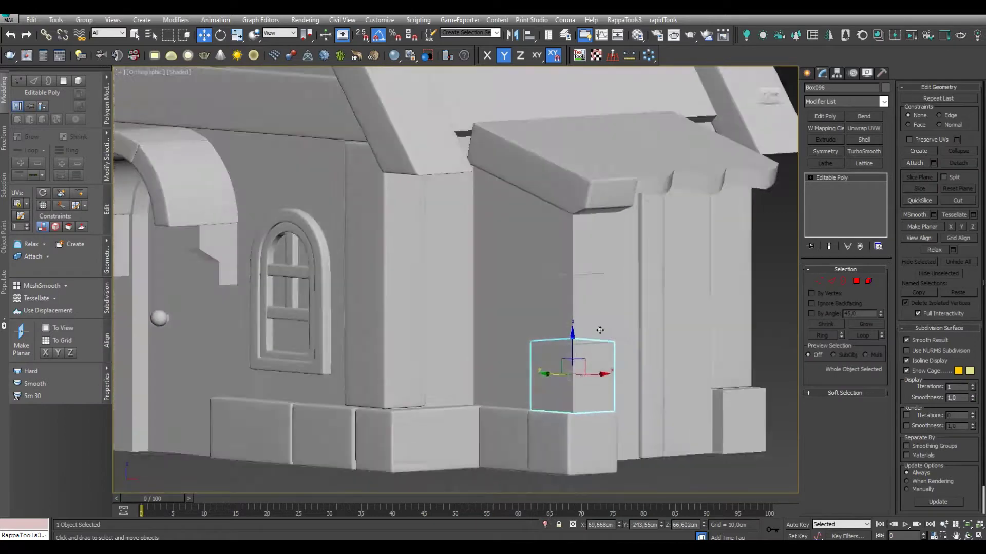
pyautogui.keyDown('alt'); pyautogui.moveTo(634, 308); pyautogui.dragTo(582, 288, button='middle'); pyautogui.keyUp('alt')
pyautogui.scroll(2, 582, 283)
pyautogui.scroll(2, 582, 283)
pyautogui.press('F4')
pyautogui.press('2')
pyautogui.hotkey('alt', 'q')
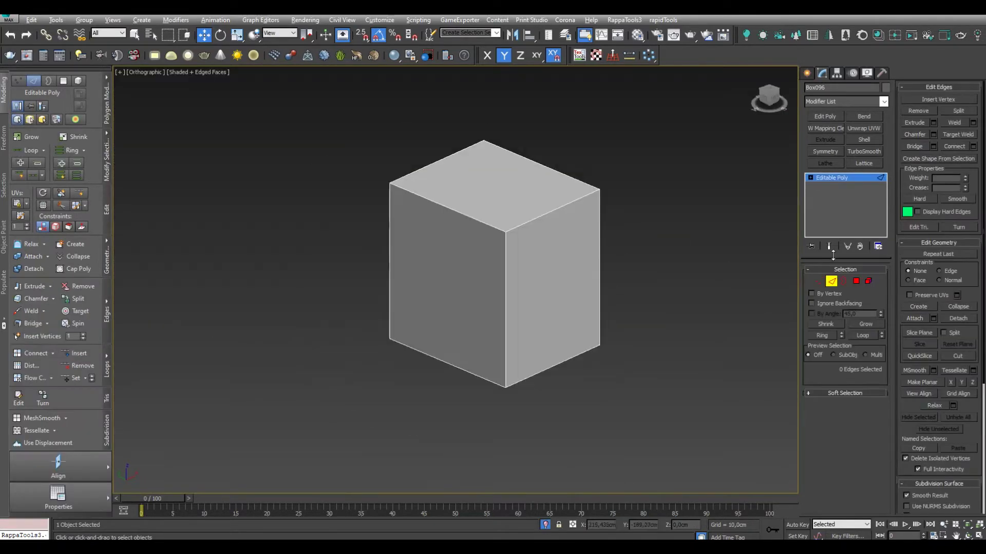
# Chamfer the corner block's top and bottom edges from the quad menu
pyautogui.press('4')
pyautogui.click(493, 177)
pyautogui.press('2')
pyautogui.scroll(2, 559, 243)
pyautogui.rightClick(559, 243)
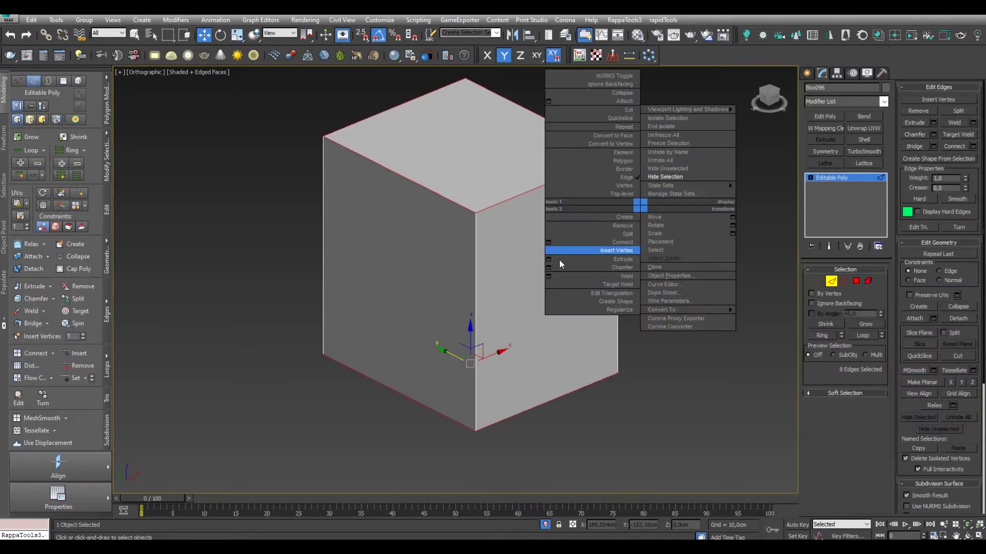
pyautogui.click(582, 225)
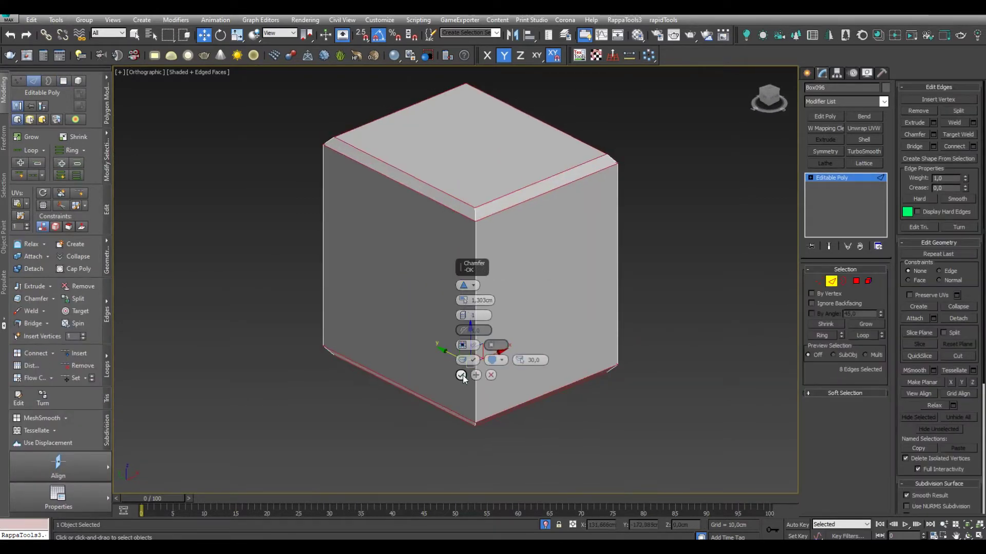
# Restore the full scene and copy the lower base block's Chamfer and TurboSmooth onto the corner block
pyautogui.click(545, 525)
pyautogui.click(554, 216)
pyautogui.moveTo(837, 186)
pyautogui.mouseDown()
pyautogui.moveTo(615, 235)
pyautogui.moveTo(590, 231)
pyautogui.mouseUp()
pyautogui.click(565, 252)
pyautogui.press('z')
pyautogui.press('F4')
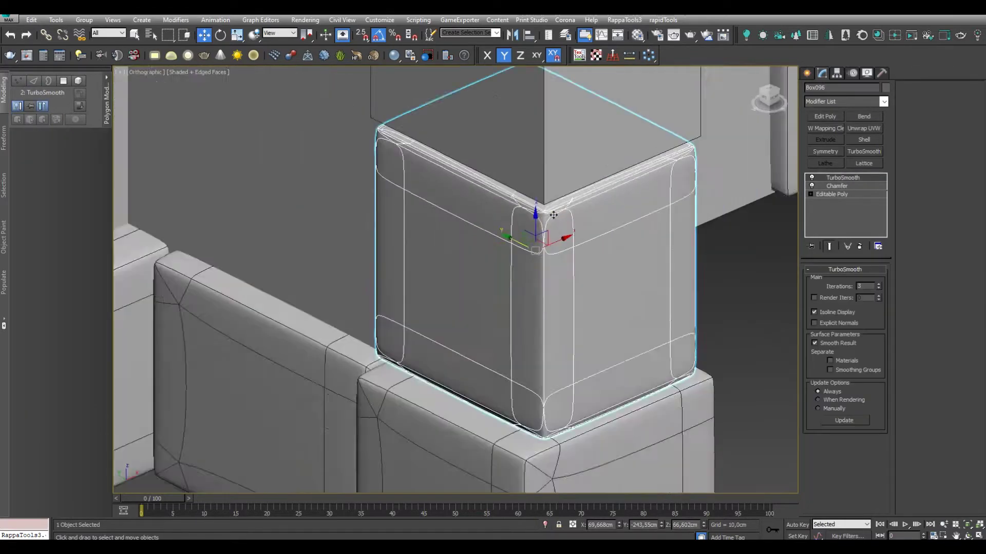
pyautogui.scroll(-3, 611, 273)
pyautogui.scroll(1, 611, 274)
pyautogui.scroll(2, 610, 273)
pyautogui.press('F4')
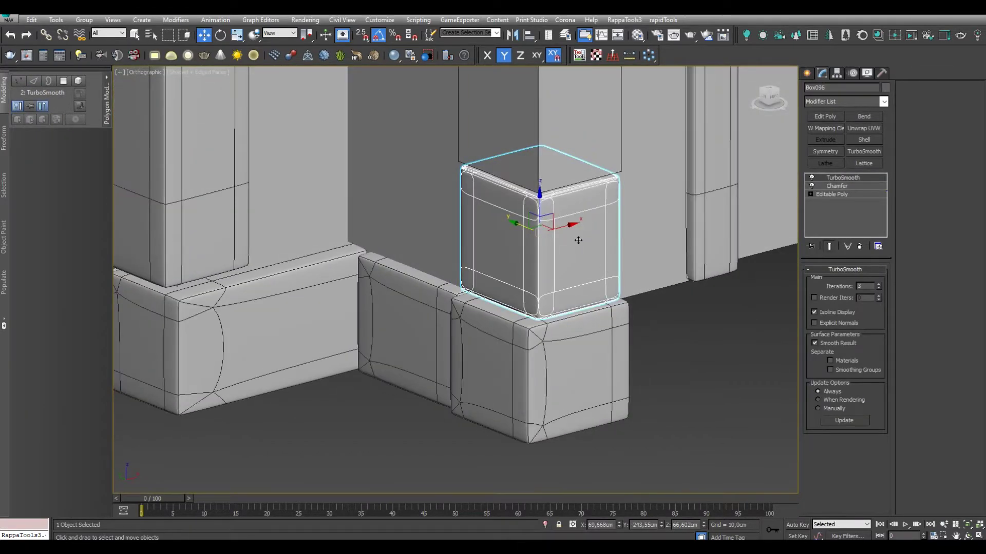
pyautogui.hotkey('ctrl', 'z')
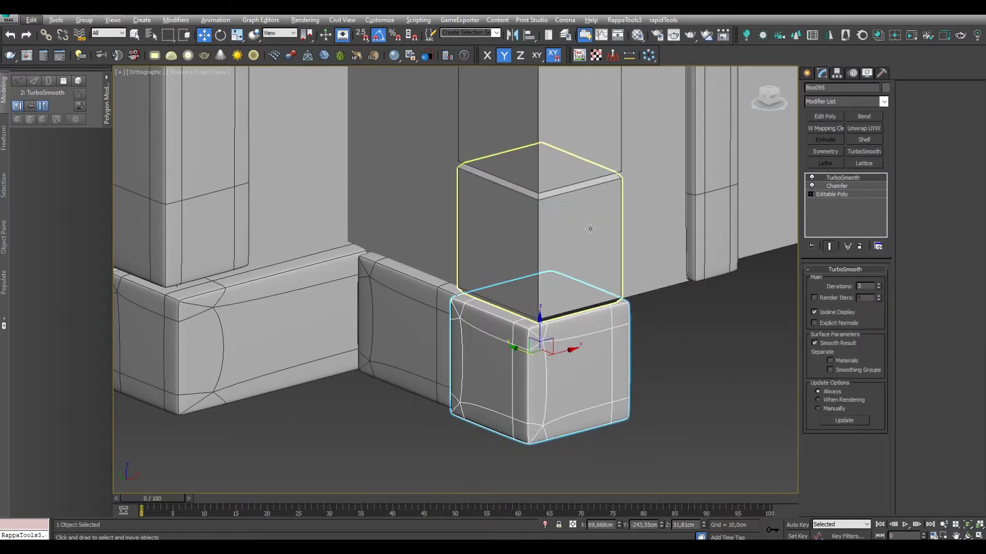
pyautogui.click(597, 241)
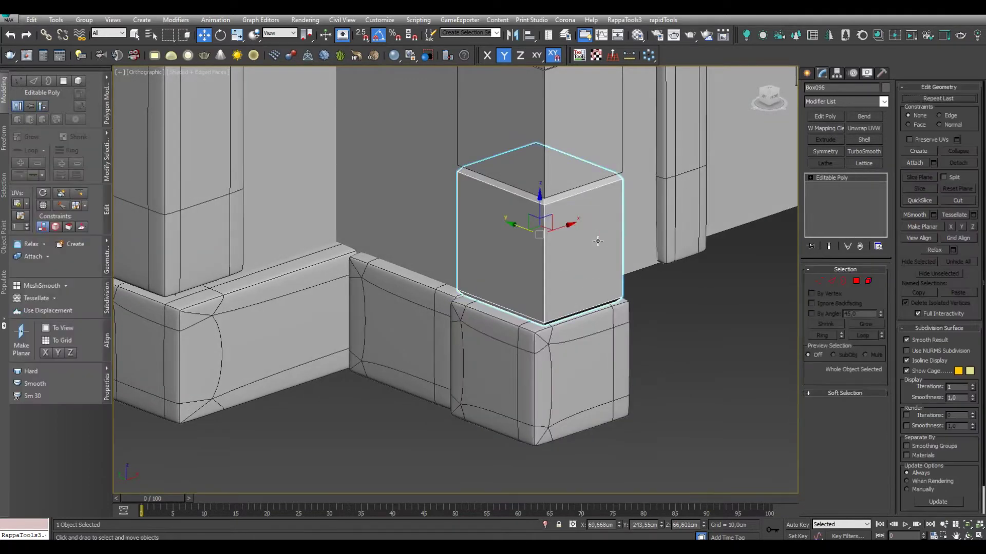
# Isolate the first pillar block and chamfer its top and bottom edge loops
pyautogui.hotkey('alt', 'q')
pyautogui.press('2')
pyautogui.hotkey('alt', 'q')
pyautogui.scroll(-3, 599, 254)
pyautogui.rightClick(650, 213)
pyautogui.click(644, 271)
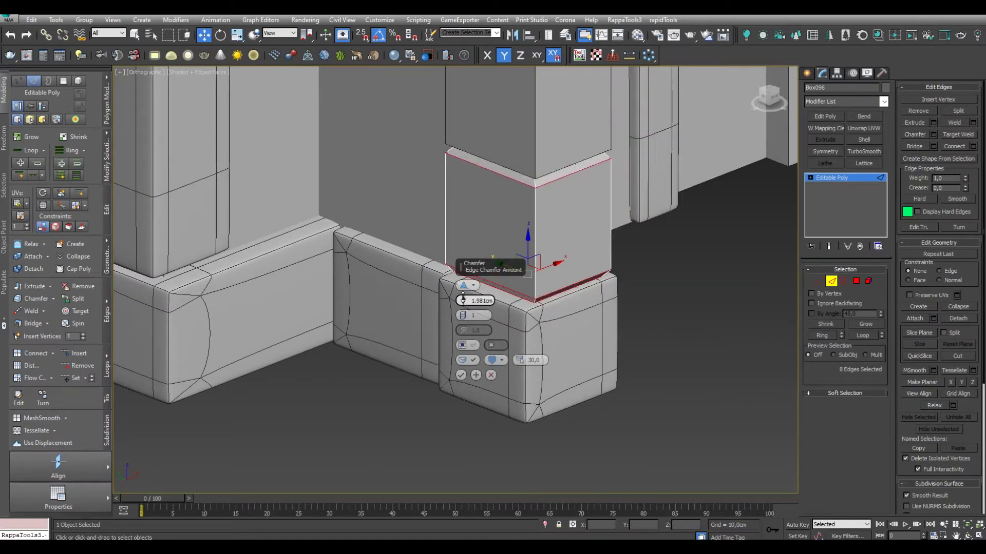
pyautogui.click(466, 375)
pyautogui.scroll(-2, 543, 313)
pyautogui.scroll(-2, 570, 367)
pyautogui.press('2')
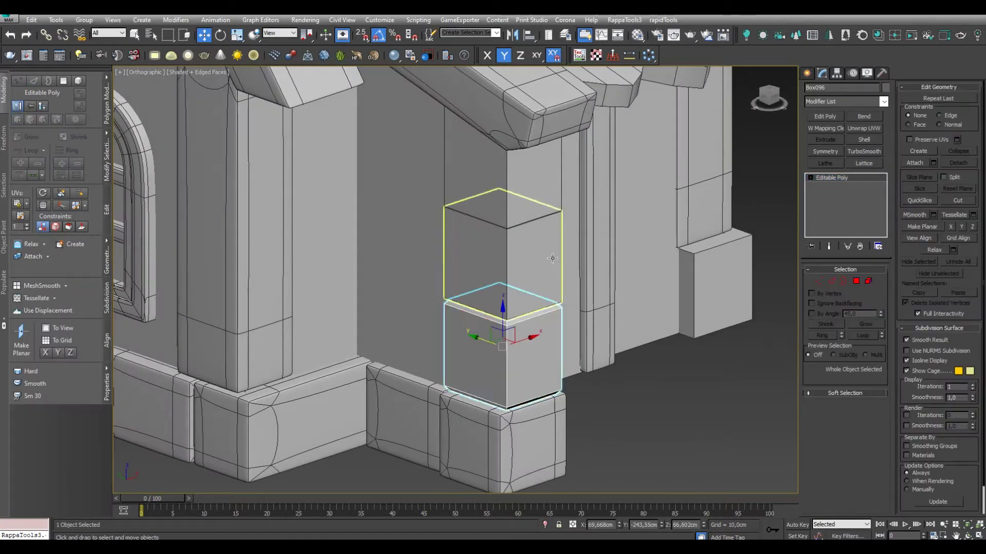
# Chamfer the selected edges of the next pillar block up
pyautogui.click(831, 280)
pyautogui.hotkey('alt', 'q')
pyautogui.hotkey('alt', 'q')
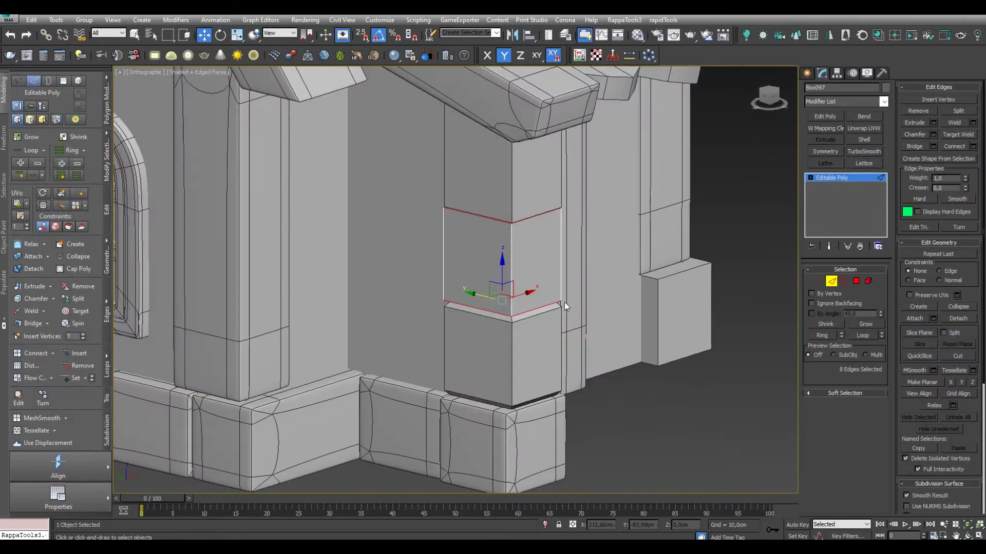
pyautogui.rightClick(548, 293)
pyautogui.click(457, 356)
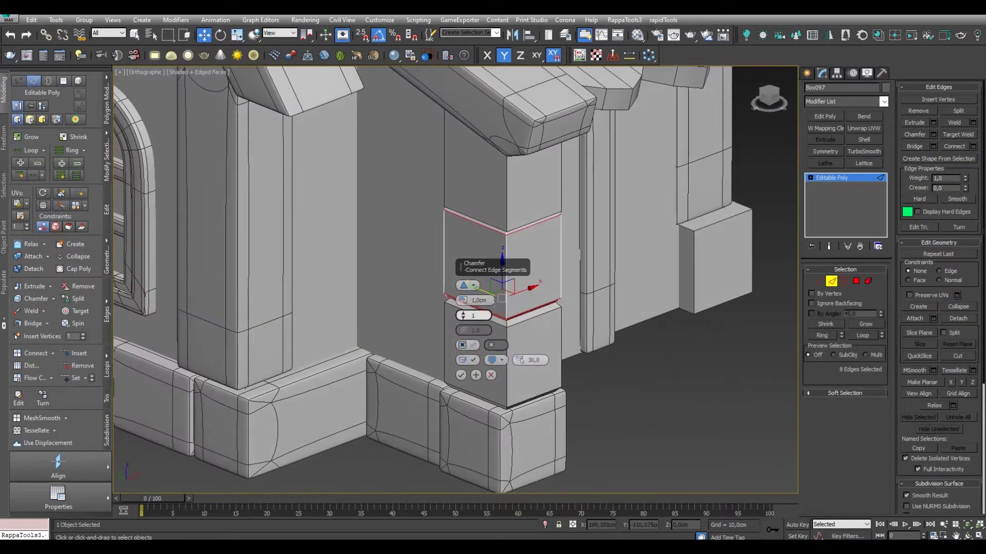
pyautogui.keyDown('alt'); pyautogui.moveTo(521, 345); pyautogui.dragTo(544, 343, button='middle'); pyautogui.keyUp('alt')
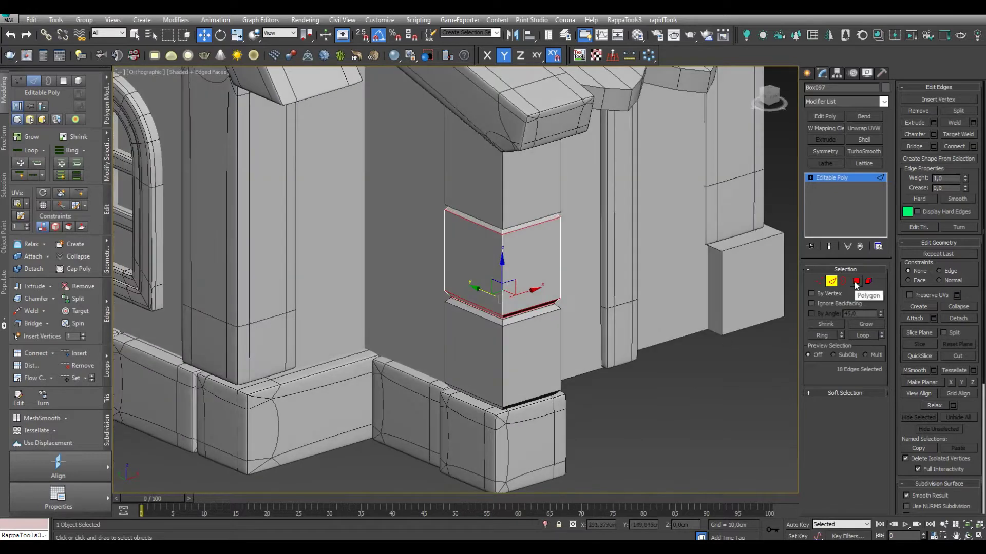
# Chamfer the lower edges of the top pillar block
pyautogui.press('4')
pyautogui.click(506, 128)
pyautogui.scroll(5, 596, 256)
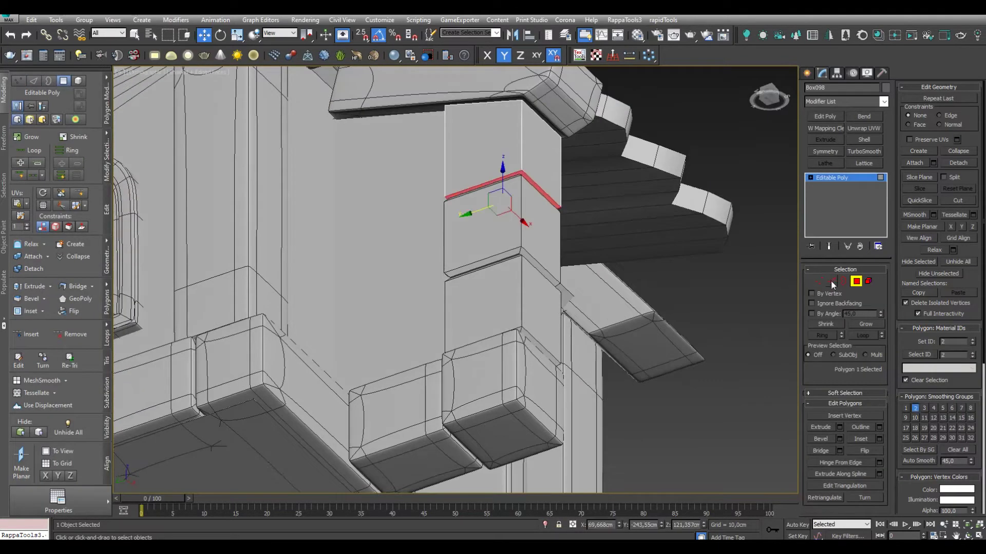
pyautogui.click(831, 281)
pyautogui.rightClick(546, 251)
pyautogui.click(472, 289)
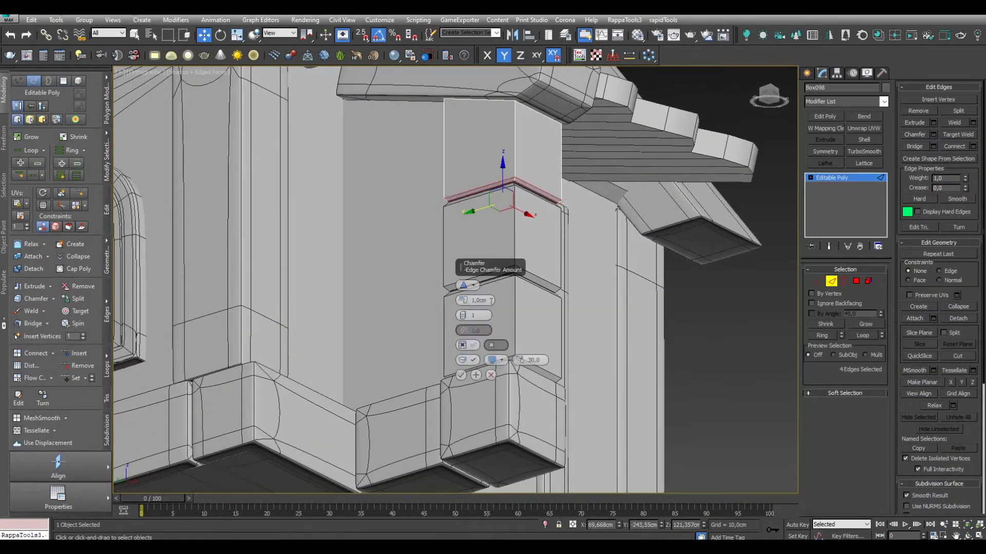
pyautogui.scroll(-3, 472, 362)
# Put the lowest stacked block's selected faces in their own smoothing group, then restore the scene
pyautogui.click(507, 330)
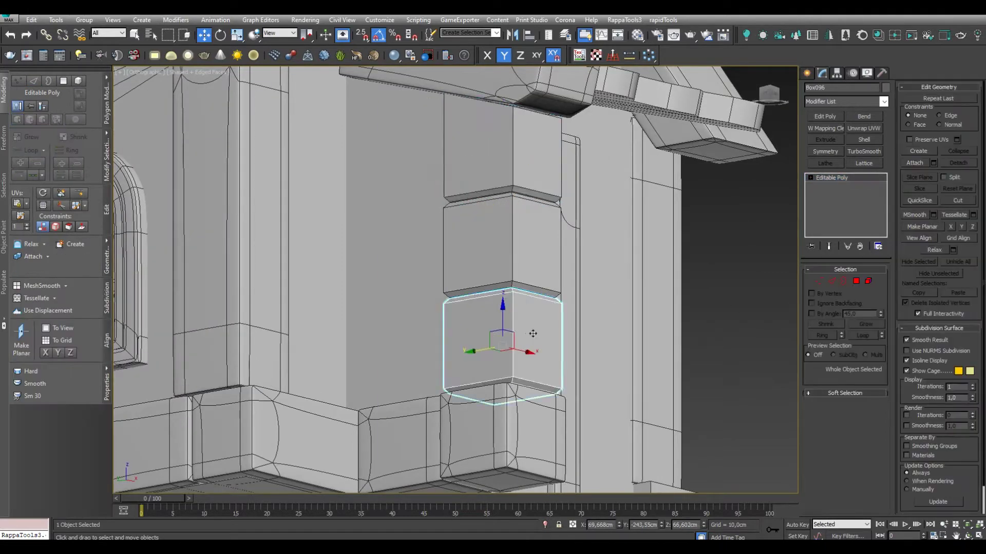
pyautogui.keyDown('alt'); pyautogui.moveTo(506, 330); pyautogui.dragTo(565, 328, button='middle'); pyautogui.keyUp('alt')
pyautogui.scroll(4, 513, 339)
pyautogui.press('4')
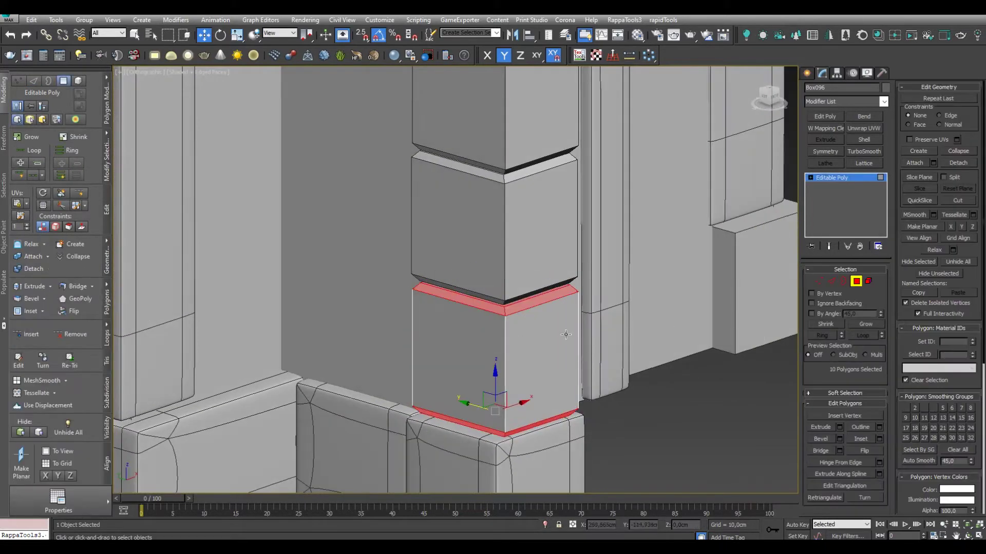
pyautogui.press('z')
pyautogui.keyDown('alt'); pyautogui.moveTo(528, 319); pyautogui.dragTo(434, 262, button='middle'); pyautogui.keyUp('alt')
pyautogui.scroll(-3, 433, 262)
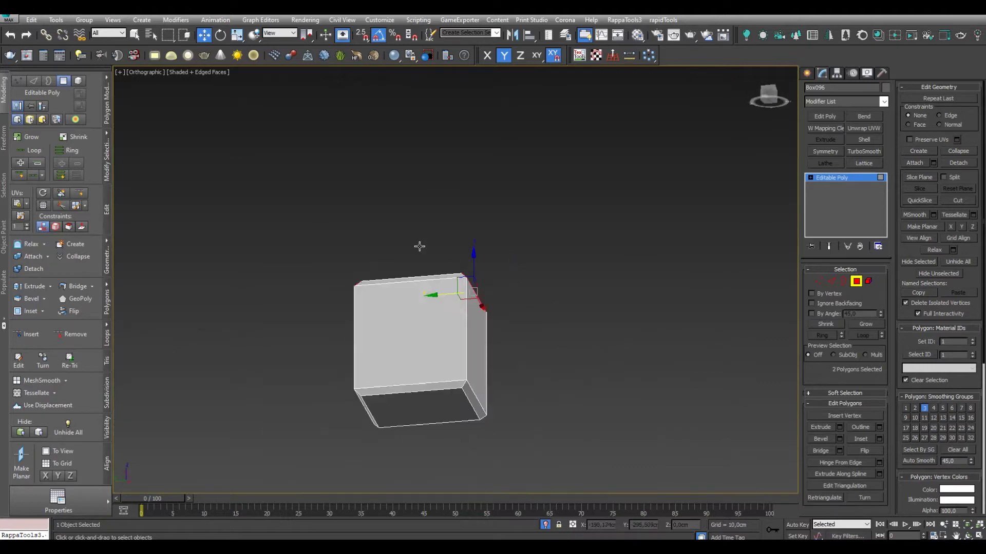
pyautogui.moveTo(453, 383)
pyautogui.keyDown('alt'); pyautogui.mouseDown(button='middle')
pyautogui.moveTo(442, 329)
pyautogui.moveTo(432, 359)
pyautogui.mouseUp(button='middle'); pyautogui.keyUp('alt')
pyautogui.keyDown('ctrl'); pyautogui.click(360, 359); pyautogui.keyUp('ctrl')
pyautogui.click(943, 438)
pyautogui.moveTo(642, 421)
pyautogui.keyDown('alt'); pyautogui.mouseDown(button='middle')
pyautogui.moveTo(564, 405)
pyautogui.moveTo(427, 303)
pyautogui.mouseUp(button='middle'); pyautogui.keyUp('alt')
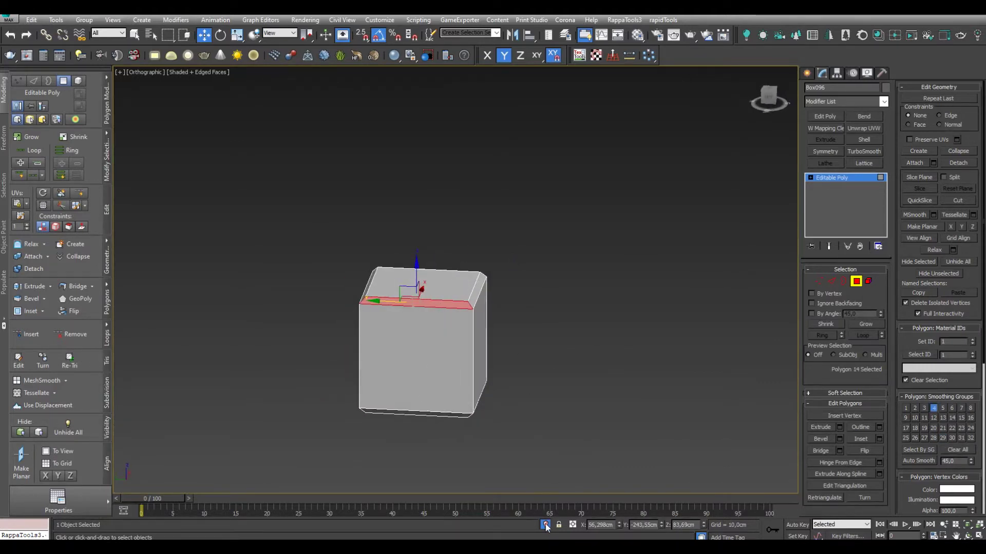
pyautogui.click(545, 523)
# Add Chamfer and TurboSmooth modifiers to the block, adjusting the chamfer amount
pyautogui.press('4')
pyautogui.scroll(5, 511, 323)
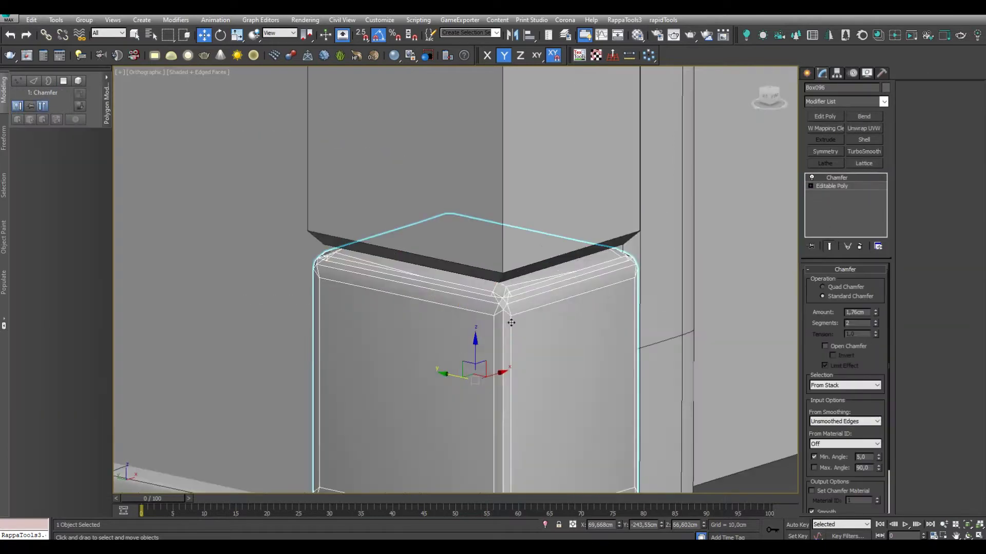
pyautogui.moveTo(875, 313); pyautogui.dragTo(876, 306)
pyautogui.scroll(-4, 513, 333)
pyautogui.click(863, 151)
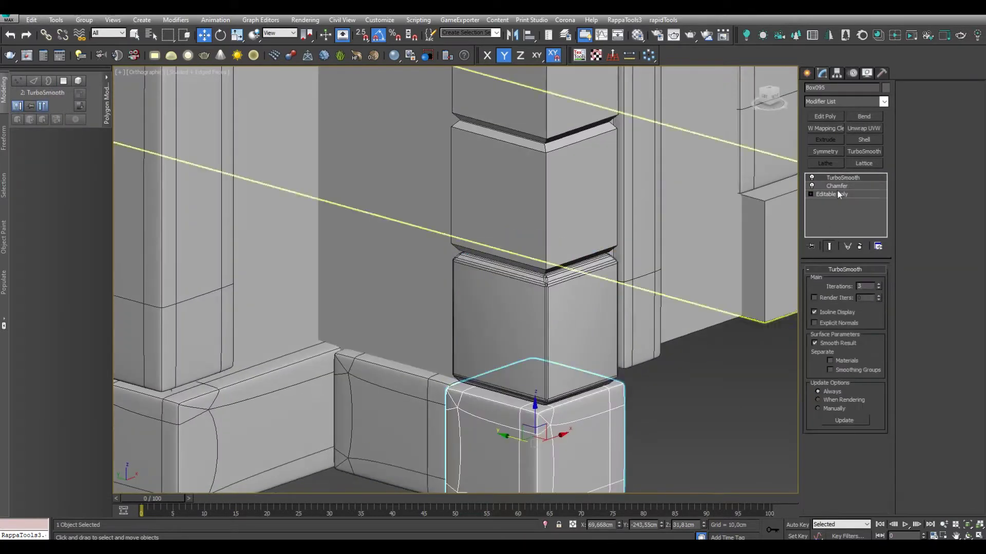
pyautogui.scroll(3, 549, 288)
# Hide the edged faces and orbit around the pillar to inspect the smoothed blocks
pyautogui.press('F4')
pyautogui.scroll(-5, 548, 282)
pyautogui.scroll(-2, 513, 267)
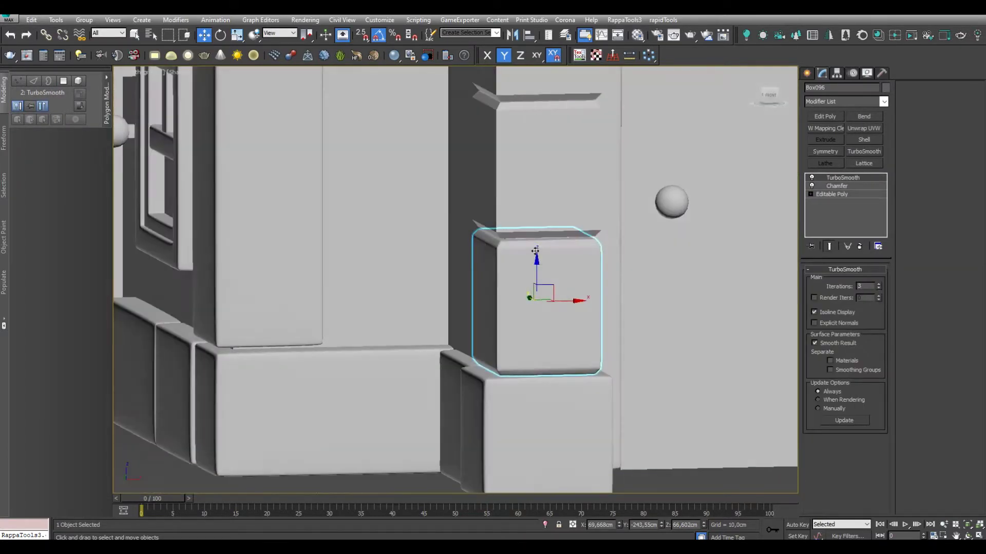
pyautogui.scroll(6, 452, 255)
pyautogui.scroll(-5, 451, 256)
pyautogui.scroll(8, 580, 292)
pyautogui.scroll(-8, 580, 293)
pyautogui.keyDown('alt'); pyautogui.moveTo(581, 292); pyautogui.dragTo(667, 257, button='middle'); pyautogui.keyUp('alt')
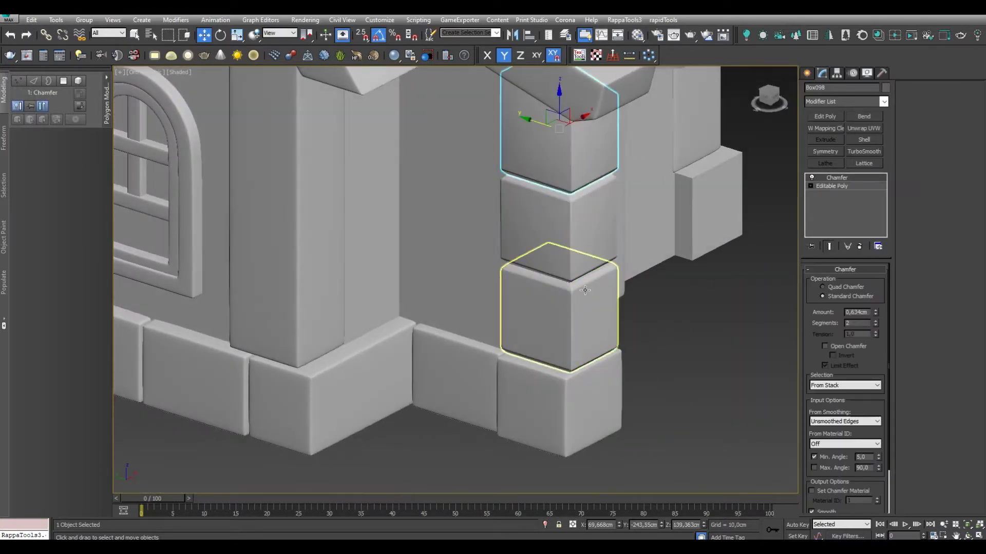
pyautogui.click(585, 290)
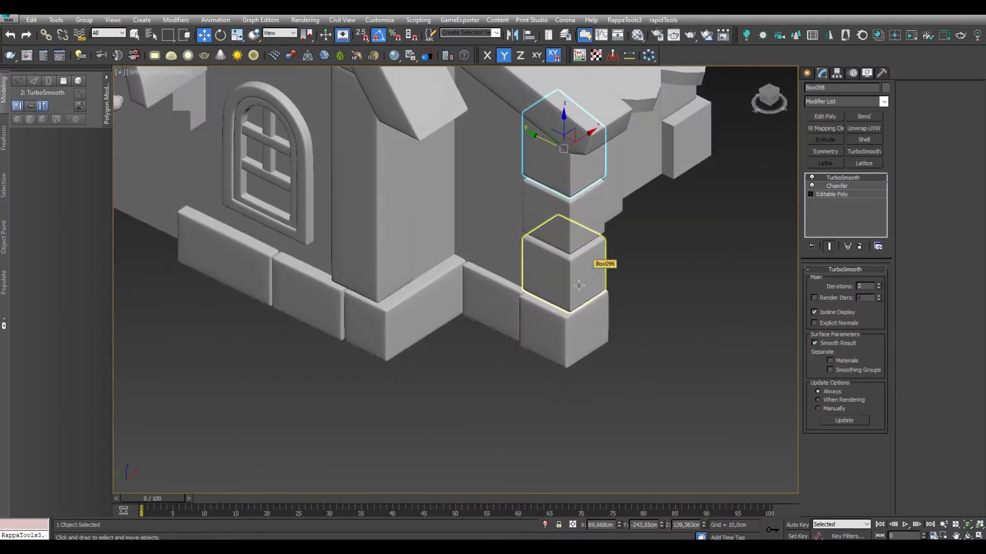
pyautogui.keyDown('alt'); pyautogui.moveTo(577, 275); pyautogui.dragTo(511, 315, button='middle'); pyautogui.keyUp('alt')
pyautogui.scroll(3, 507, 353)
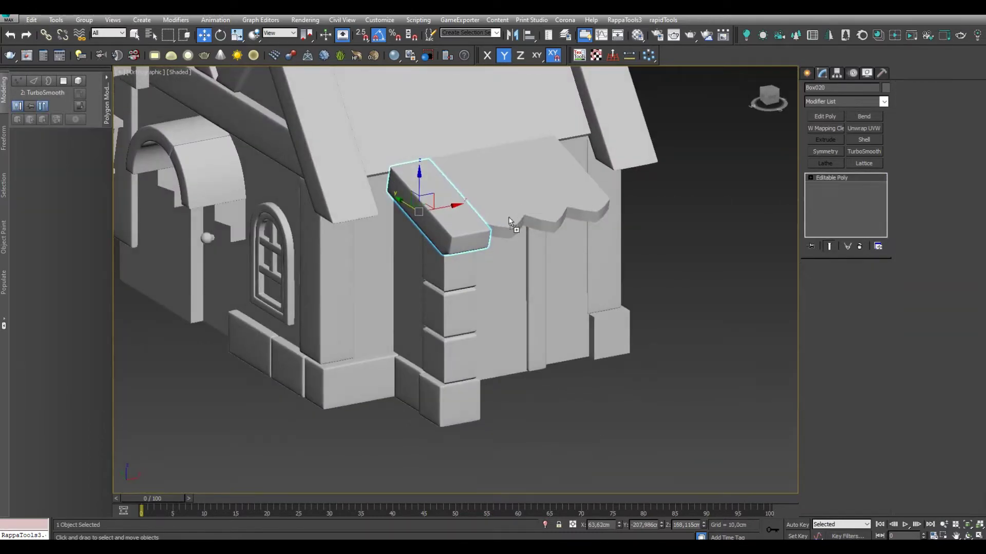
# Select all stacked pillar boxes and Shift-drag a Copy to the door's other side in Front view
pyautogui.click(503, 210)
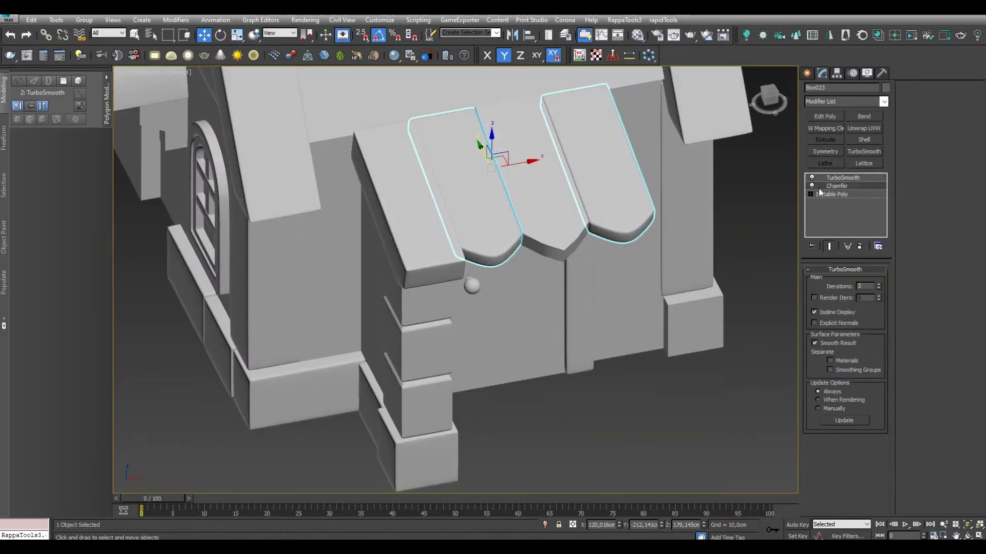
pyautogui.scroll(5, 565, 238)
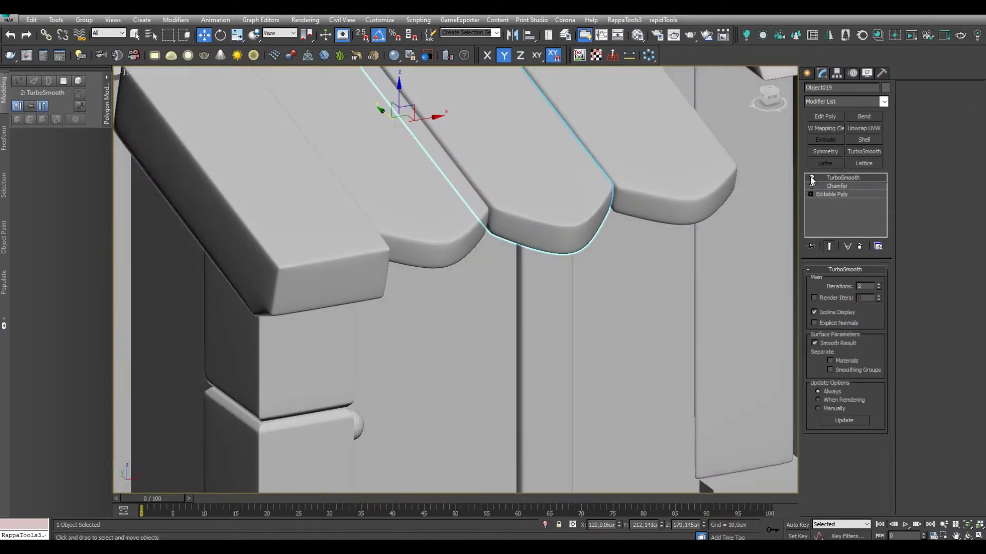
pyautogui.press('F4')
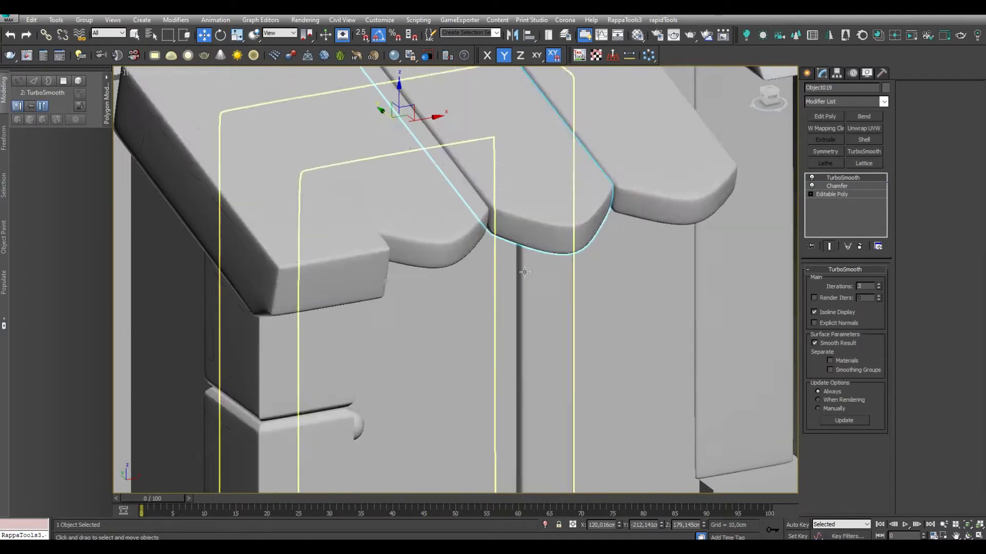
pyautogui.scroll(-8, 541, 244)
pyautogui.moveTo(540, 244)
pyautogui.keyDown('alt'); pyautogui.mouseDown(button='middle')
pyautogui.moveTo(493, 313)
pyautogui.moveTo(396, 360)
pyautogui.mouseUp(button='middle'); pyautogui.keyUp('alt')
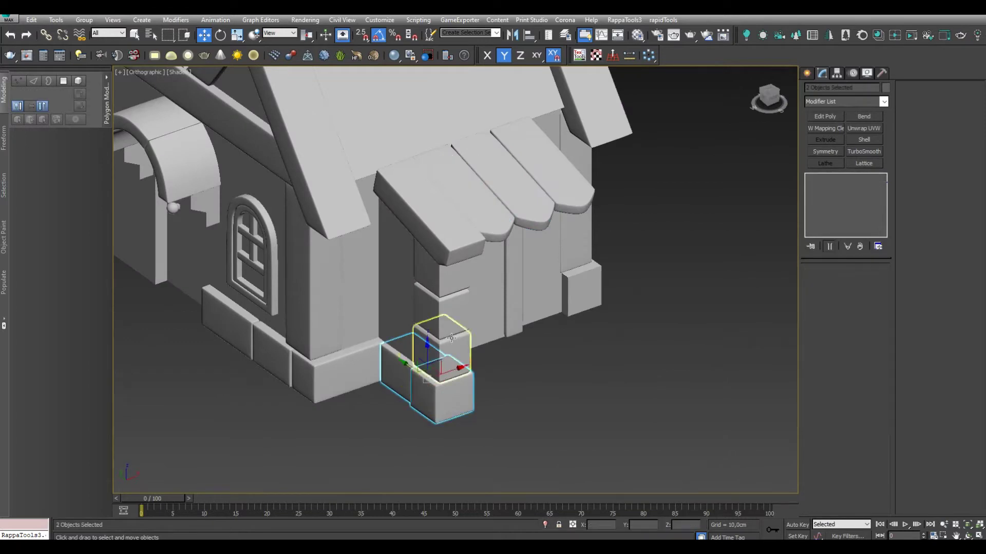
pyautogui.keyDown('ctrl'); pyautogui.click(396, 280); pyautogui.keyUp('ctrl')
pyautogui.press('f')
pyautogui.moveTo(462, 277)
pyautogui.mouseDown(button='middle')
pyautogui.moveTo(710, 273)
pyautogui.moveTo(426, 329)
pyautogui.mouseUp(button='middle')
pyautogui.scroll(5, 426, 329)
pyautogui.scroll(-3, 426, 329)
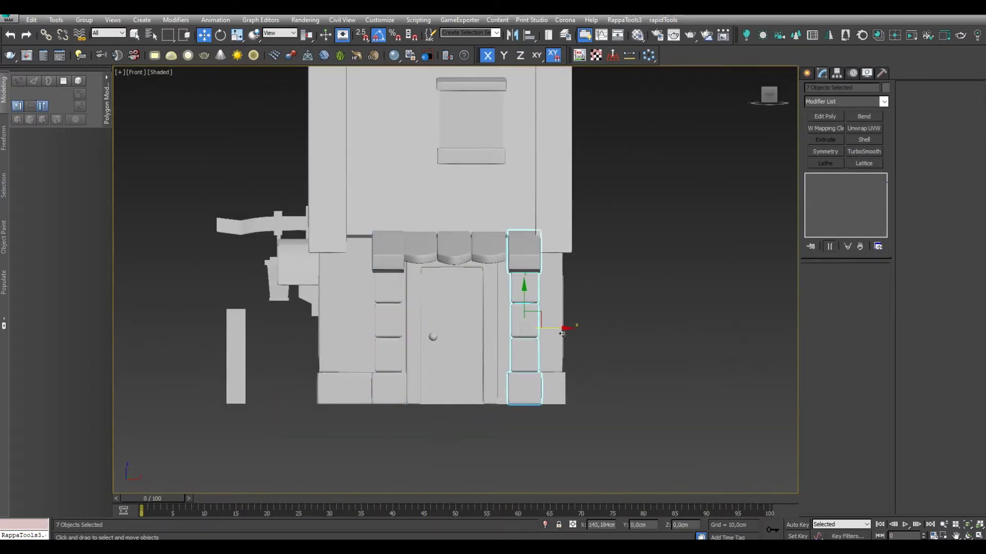
pyautogui.click(494, 321)
# Select the small base block beside the door on the porch's right side
pyautogui.scroll(5, 496, 324)
pyautogui.click(399, 209)
pyautogui.moveTo(425, 240)
pyautogui.keyDown('alt'); pyautogui.mouseDown(button='middle')
pyautogui.moveTo(358, 225)
pyautogui.moveTo(369, 200)
pyautogui.moveTo(462, 185)
pyautogui.mouseUp(button='middle'); pyautogui.keyUp('alt')
pyautogui.scroll(-6, 370, 200)
pyautogui.scroll(4, 481, 183)
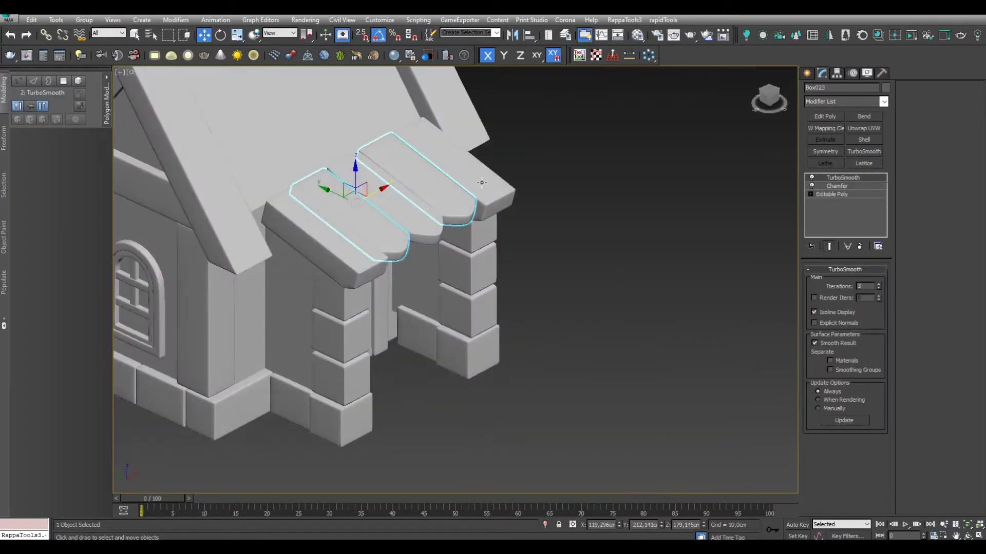
pyautogui.scroll(-3, 482, 182)
pyautogui.click(529, 259)
pyautogui.moveTo(529, 260)
pyautogui.keyDown('alt'); pyautogui.mouseDown(button='middle')
pyautogui.moveTo(395, 277)
pyautogui.moveTo(431, 287)
pyautogui.mouseUp(button='middle'); pyautogui.keyUp('alt')
pyautogui.scroll(4, 519, 269)
pyautogui.click(480, 286)
# Adjust the base block's vertices in its base mesh, then return to the smoothed result
pyautogui.click(832, 194)
pyautogui.click(818, 281)
pyautogui.scroll(5, 505, 278)
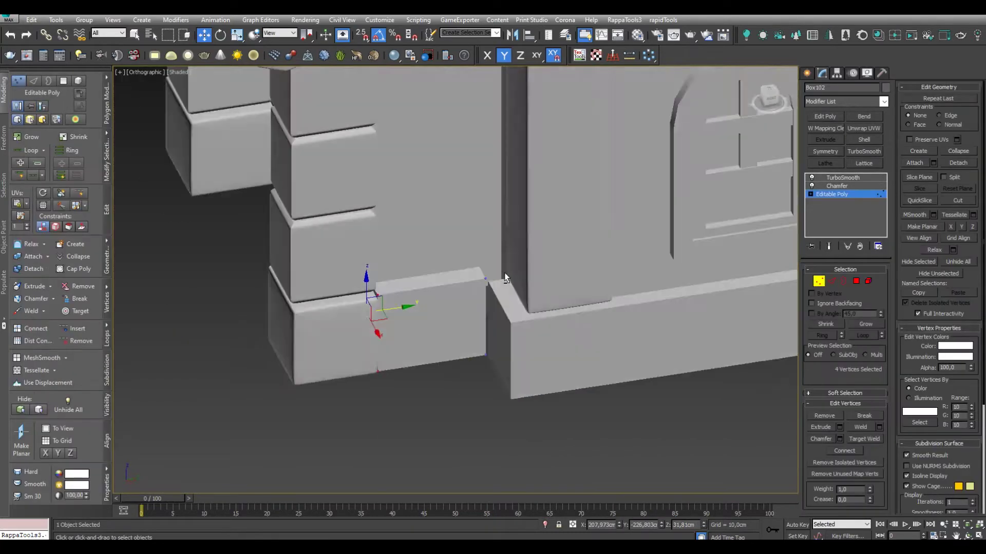
pyautogui.scroll(-3, 505, 278)
pyautogui.keyDown('alt'); pyautogui.moveTo(504, 278); pyautogui.dragTo(534, 317, button='middle'); pyautogui.keyUp('alt')
pyautogui.scroll(5, 535, 317)
pyautogui.scroll(-3, 549, 327)
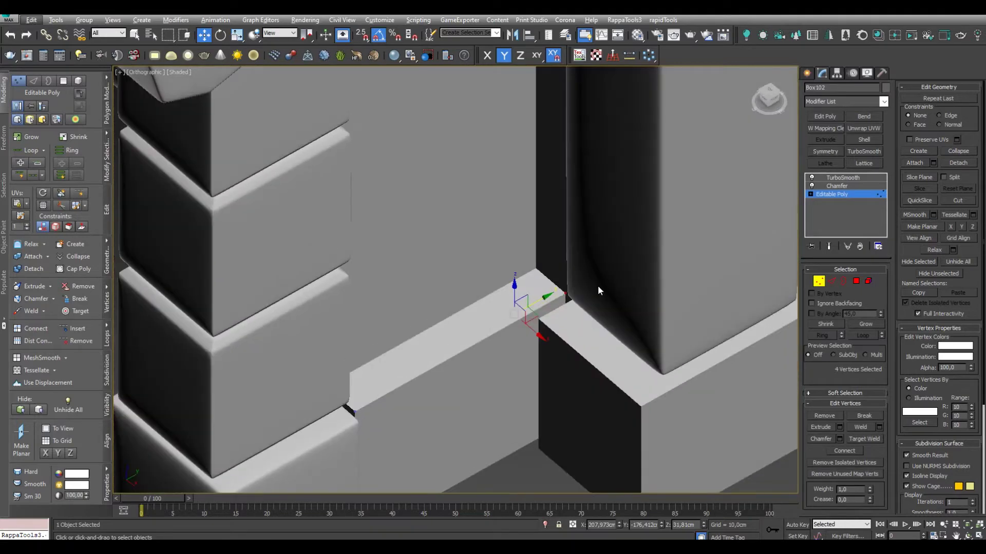
pyautogui.click(842, 178)
# Orbit around the pillar base and out to view the whole house
pyautogui.keyDown('alt'); pyautogui.moveTo(575, 287); pyautogui.dragTo(589, 286, button='middle'); pyautogui.keyUp('alt')
pyautogui.scroll(3, 559, 287)
pyautogui.scroll(-3, 559, 287)
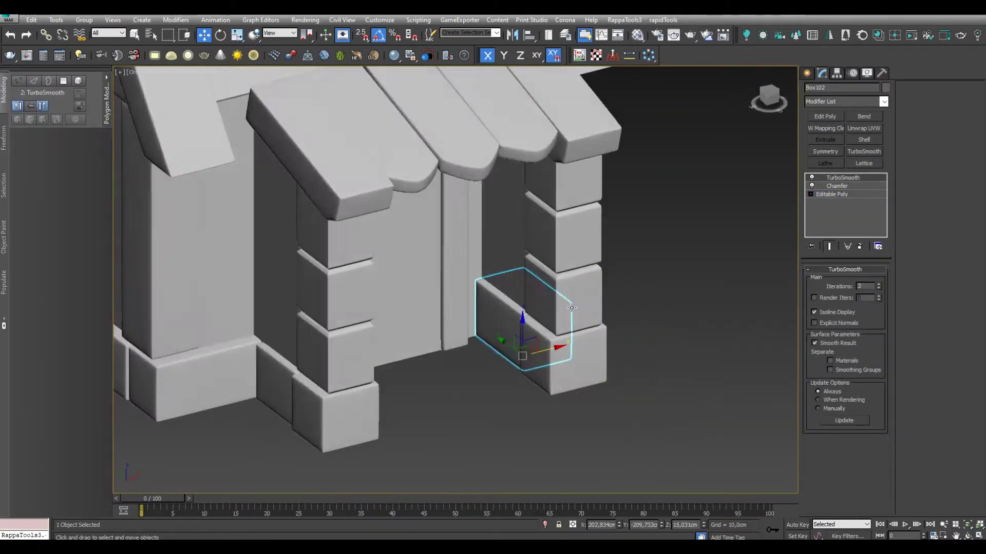
pyautogui.scroll(5, 516, 313)
pyautogui.scroll(-2, 396, 258)
pyautogui.scroll(-4, 446, 271)
pyautogui.moveTo(445, 271)
pyautogui.keyDown('alt'); pyautogui.mouseDown(button='middle')
pyautogui.moveTo(450, 285)
pyautogui.moveTo(451, 276)
pyautogui.moveTo(585, 312)
pyautogui.mouseUp(button='middle'); pyautogui.keyUp('alt')
pyautogui.scroll(-3, 450, 277)
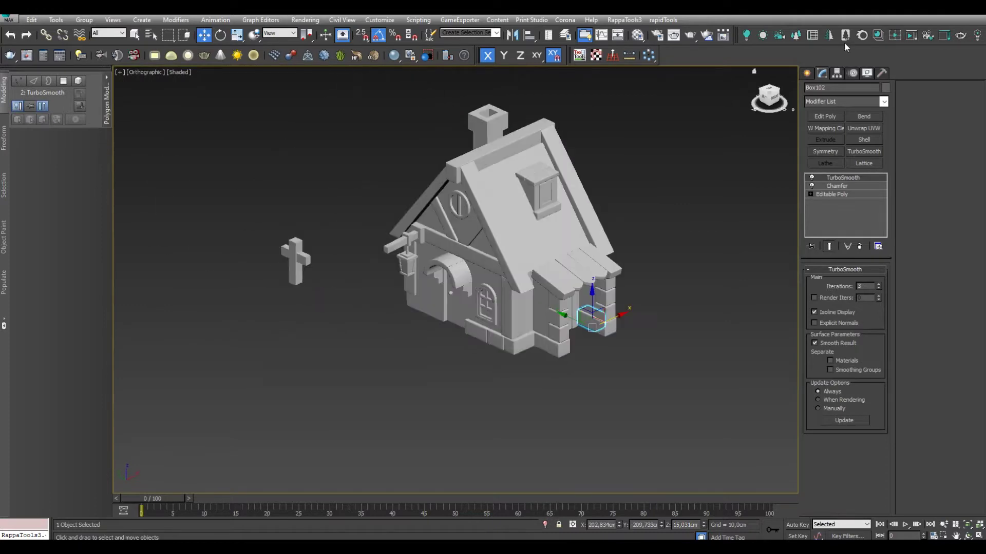
pyautogui.hotkey('ctrl', 'd')
pyautogui.scroll(5, 585, 312)
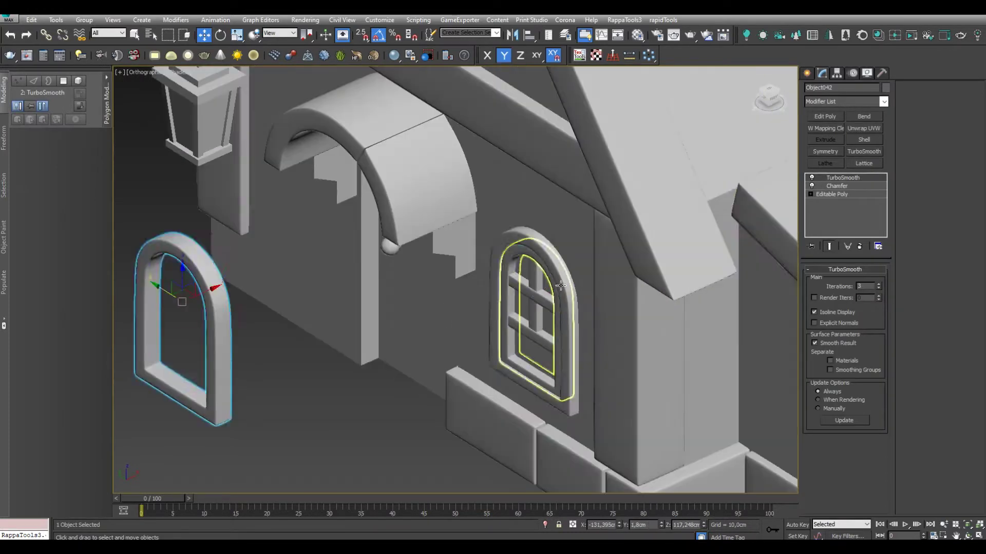
pyautogui.click(513, 318)
pyautogui.scroll(3, 535, 278)
pyautogui.click(552, 299)
pyautogui.hotkey('alt', 'a')
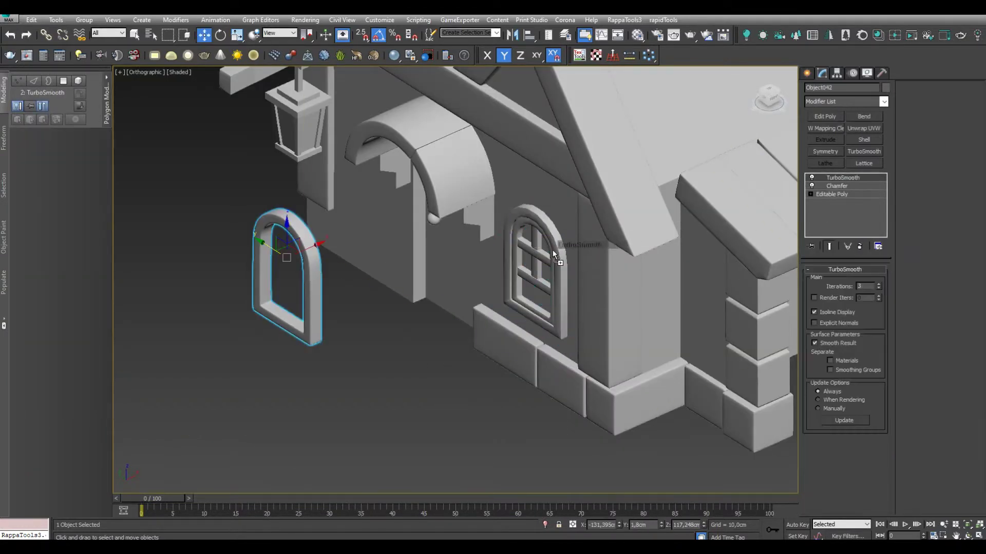
pyautogui.press('f')
pyautogui.scroll(5, 642, 310)
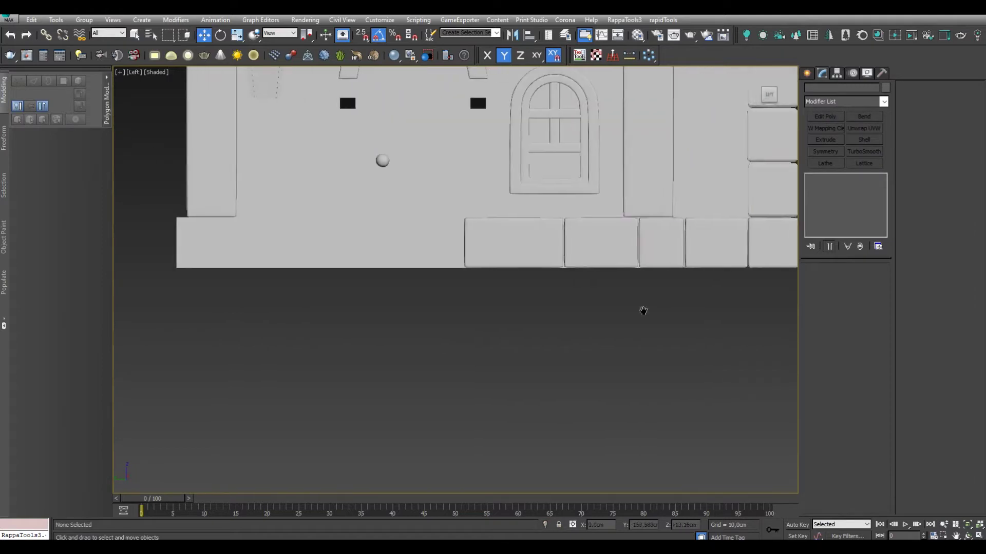
pyautogui.scroll(3, 565, 287)
pyautogui.scroll(-3, 506, 228)
pyautogui.keyDown('alt'); pyautogui.moveTo(506, 227); pyautogui.dragTo(452, 263, button='middle'); pyautogui.keyUp('alt')
pyautogui.scroll(-3, 453, 262)
pyautogui.click(517, 352)
pyautogui.scroll(4, 519, 322)
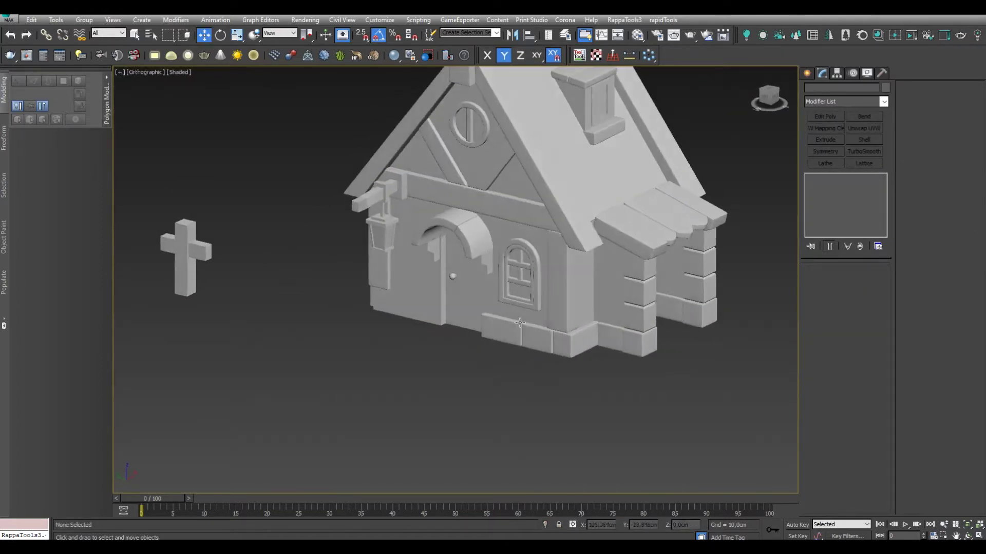
pyautogui.scroll(3, 511, 280)
pyautogui.click(524, 234)
pyautogui.scroll(-3, 522, 221)
pyautogui.keyDown('alt'); pyautogui.moveTo(518, 253); pyautogui.dragTo(519, 263, button='middle'); pyautogui.keyUp('alt')
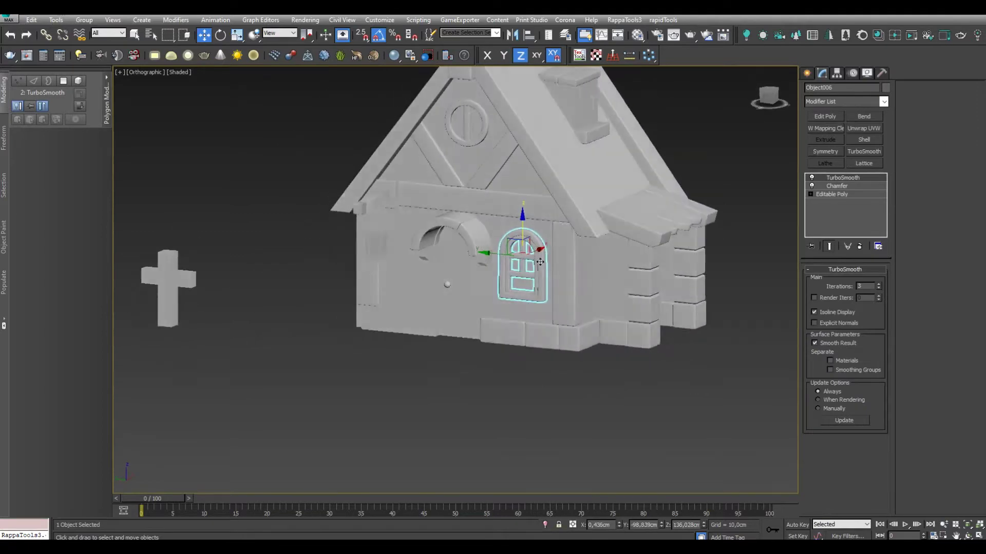
pyautogui.scroll(4, 519, 264)
pyautogui.scroll(2, 529, 255)
pyautogui.scroll(-3, 520, 250)
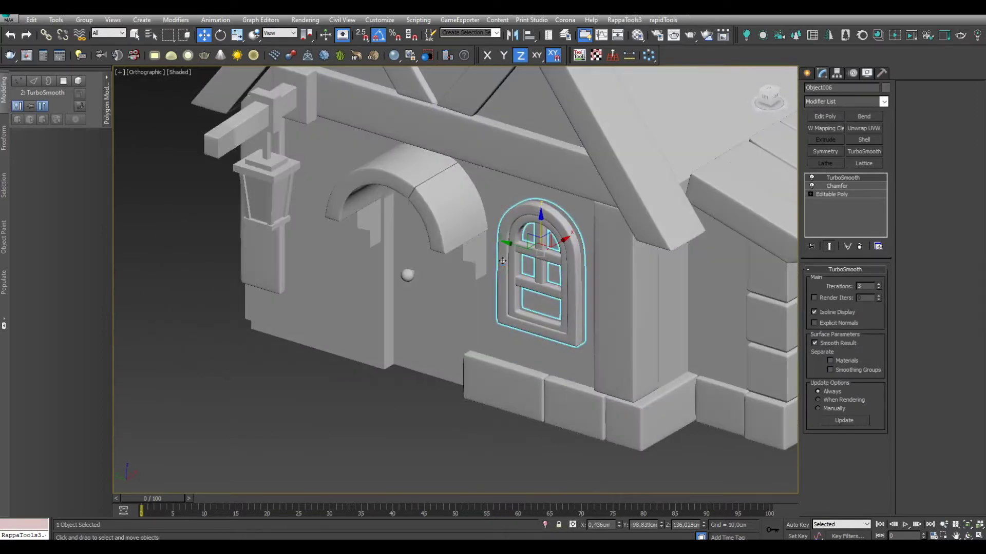
pyautogui.scroll(-2, 520, 250)
pyautogui.moveTo(520, 250)
pyautogui.keyDown('alt'); pyautogui.mouseDown(button='middle')
pyautogui.moveTo(553, 308)
pyautogui.moveTo(513, 288)
pyautogui.mouseUp(button='middle'); pyautogui.keyUp('alt')
pyautogui.scroll(4, 553, 308)
pyautogui.scroll(-3, 553, 307)
pyautogui.scroll(-2, 513, 287)
pyautogui.scroll(4, 511, 294)
pyautogui.click(457, 203)
pyautogui.scroll(-3, 457, 203)
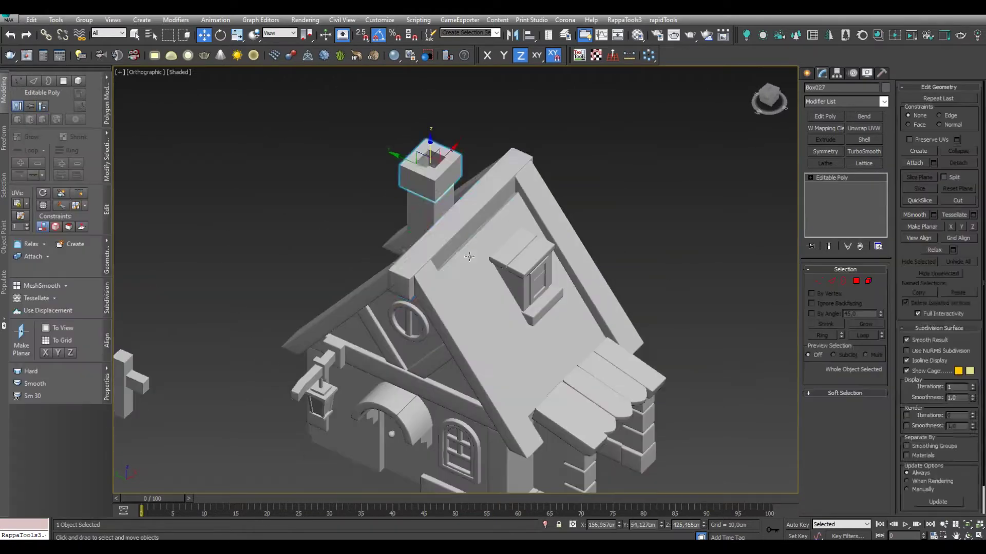
pyautogui.scroll(3, 457, 202)
pyautogui.click(434, 165)
pyautogui.scroll(-2, 434, 165)
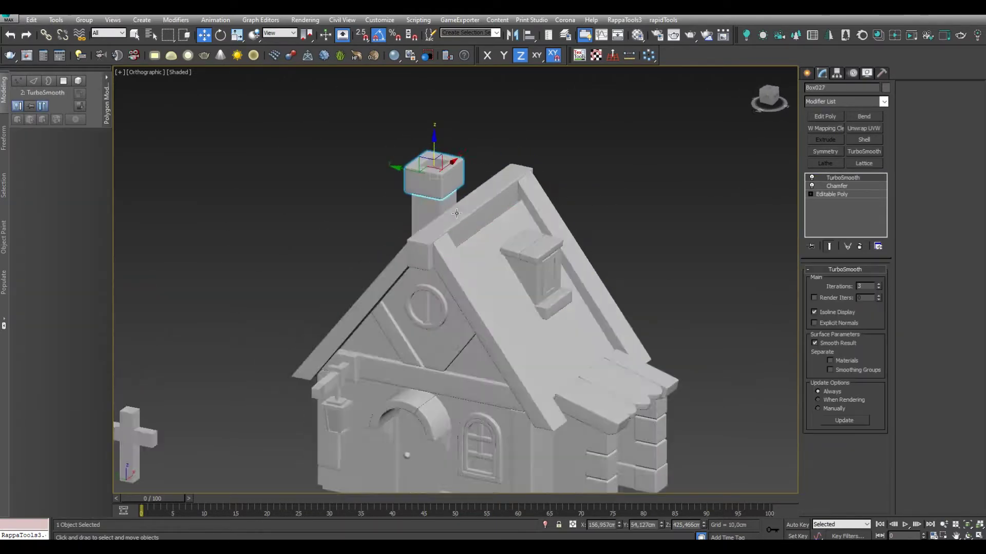
pyautogui.keyDown('alt'); pyautogui.moveTo(433, 165); pyautogui.dragTo(526, 238, button='middle'); pyautogui.keyUp('alt')
pyautogui.scroll(3, 526, 238)
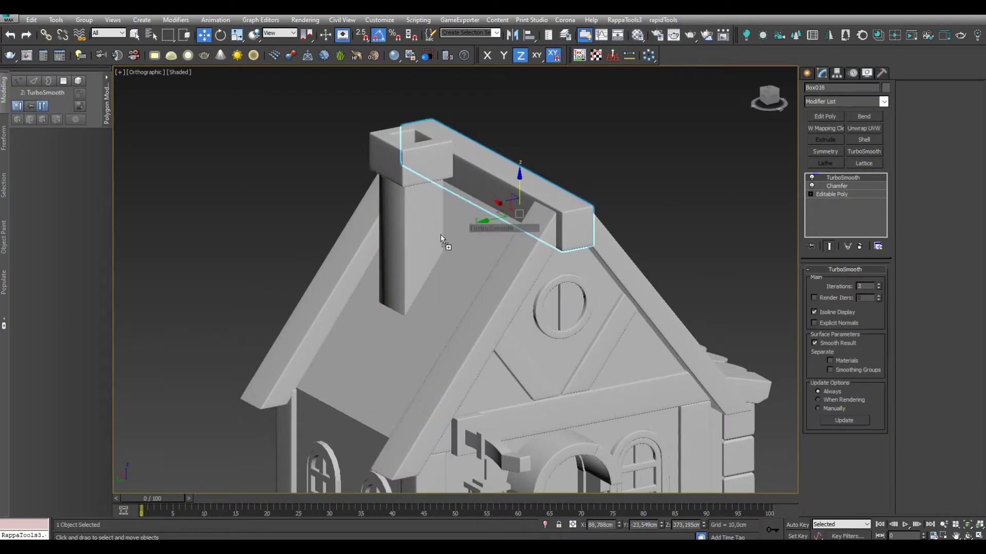
pyautogui.click(441, 234)
pyautogui.scroll(-3, 440, 234)
pyautogui.moveTo(441, 234)
pyautogui.keyDown('alt'); pyautogui.mouseDown(button='middle')
pyautogui.moveTo(410, 246)
pyautogui.moveTo(388, 278)
pyautogui.moveTo(380, 257)
pyautogui.moveTo(433, 292)
pyautogui.moveTo(442, 267)
pyautogui.moveTo(549, 222)
pyautogui.mouseUp(button='middle'); pyautogui.keyUp('alt')
pyautogui.scroll(3, 411, 247)
pyautogui.scroll(-3, 378, 254)
pyautogui.scroll(-3, 433, 292)
pyautogui.click(421, 246)
pyautogui.scroll(3, 421, 246)
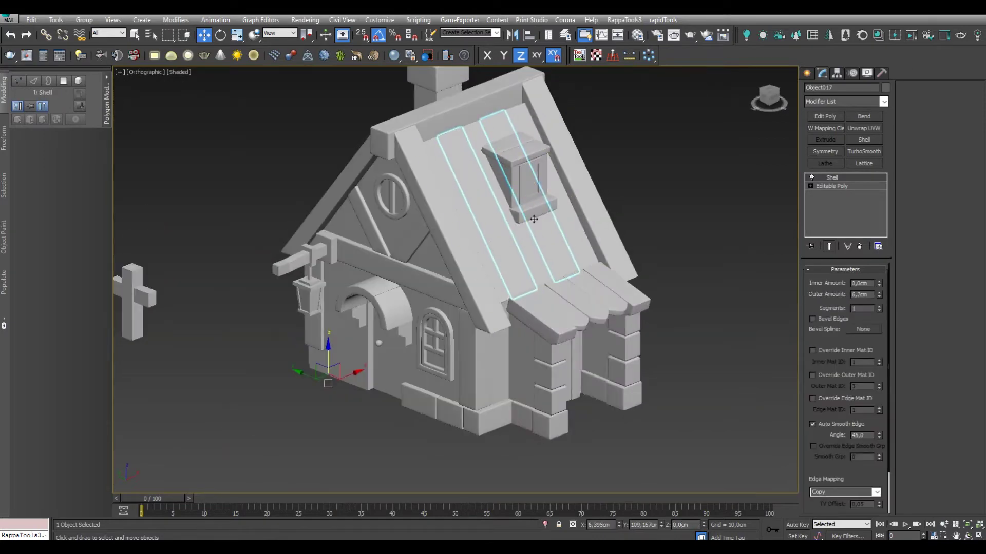
# Convert the roof planks (Object017) to Editable Poly and set transforms to Local axes
pyautogui.click(638, 329)
pyautogui.press('4')
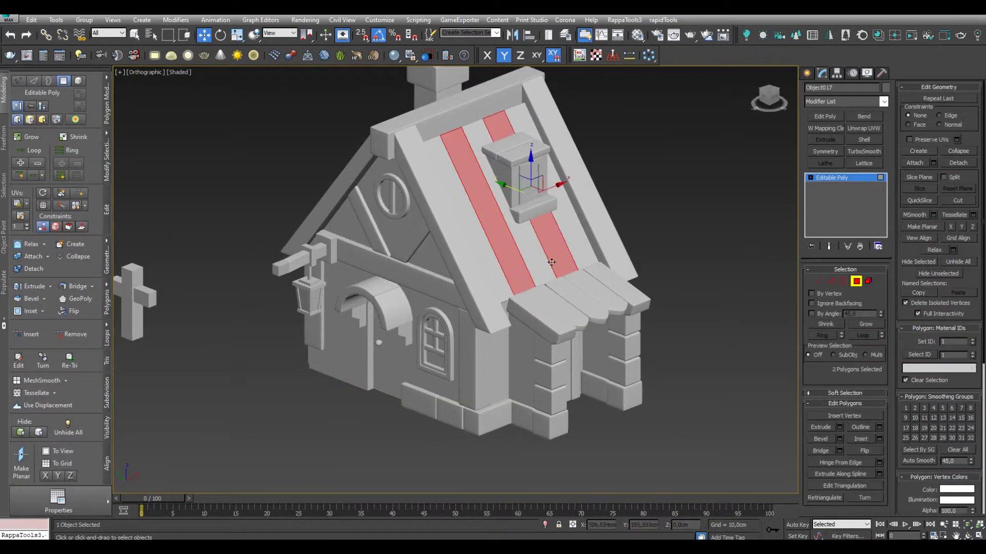
pyautogui.rightClick(551, 261)
pyautogui.click(648, 198)
pyautogui.scroll(3, 553, 209)
pyautogui.scroll(2, 509, 168)
pyautogui.moveTo(514, 165)
pyautogui.keyDown('alt'); pyautogui.mouseDown(button='middle')
pyautogui.moveTo(462, 202)
pyautogui.moveTo(376, 219)
pyautogui.moveTo(514, 213)
pyautogui.moveTo(501, 225)
pyautogui.mouseUp(button='middle'); pyautogui.keyUp('alt')
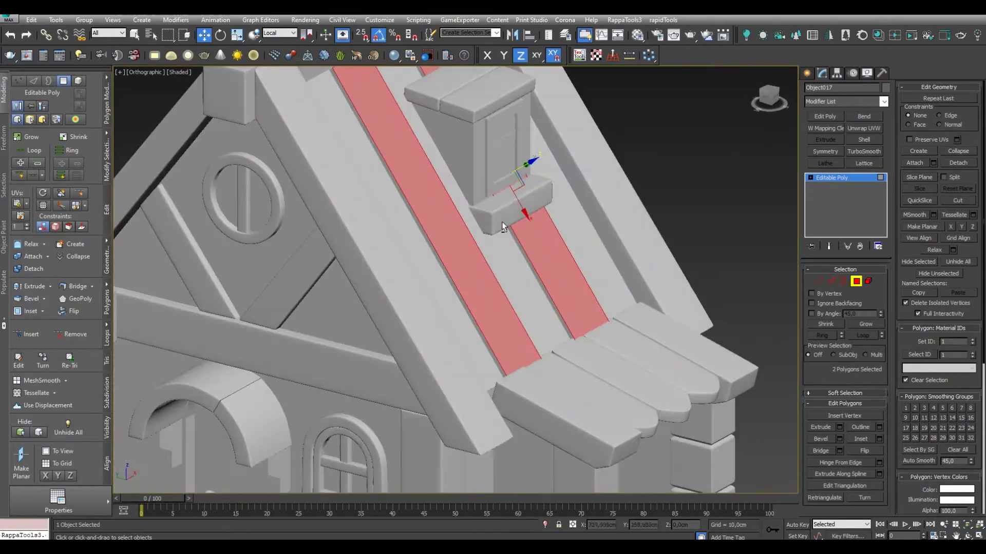
# Return to object level, show wireframe edges and orbit around the roof and dormer
pyautogui.press('4')
pyautogui.scroll(-5, 673, 273)
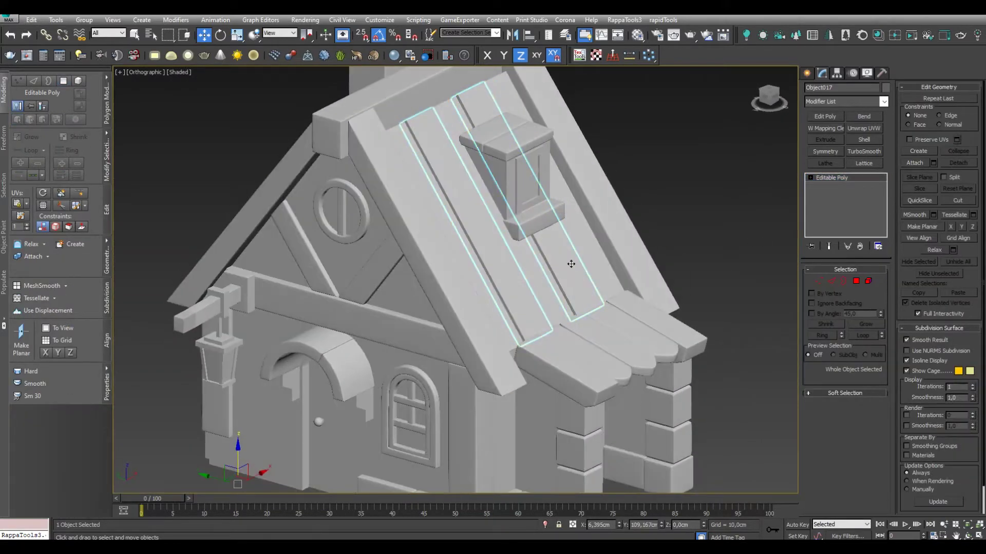
pyautogui.scroll(-2, 571, 264)
pyautogui.press('F4')
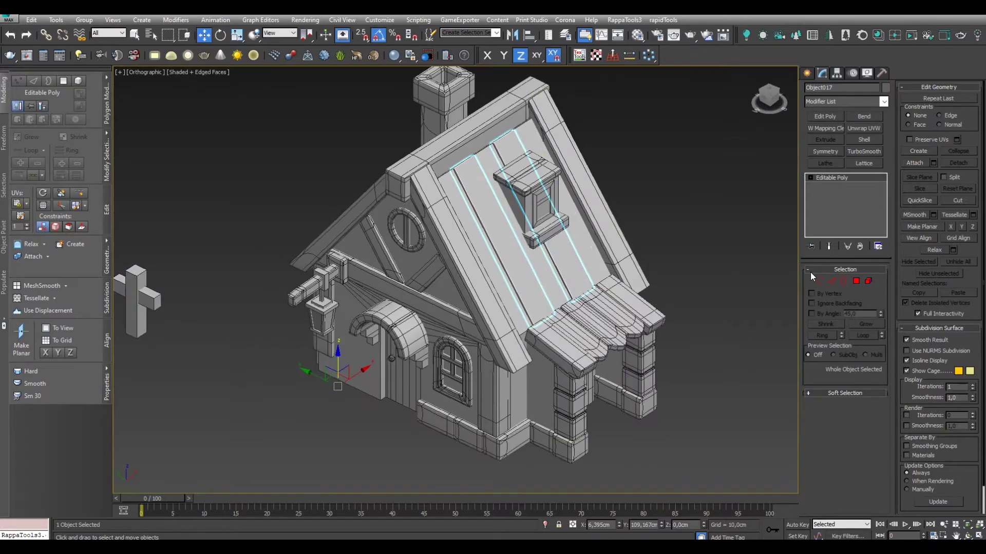
pyautogui.scroll(4, 609, 263)
pyautogui.keyDown('alt'); pyautogui.moveTo(363, 216); pyautogui.dragTo(521, 249, button='middle'); pyautogui.keyUp('alt')
pyautogui.keyDown('alt'); pyautogui.moveTo(451, 204); pyautogui.dragTo(492, 265, button='middle'); pyautogui.keyUp('alt')
# Move two plank vertices in Vertex mode, undoing an accidental dormer box selection
pyautogui.press('1')
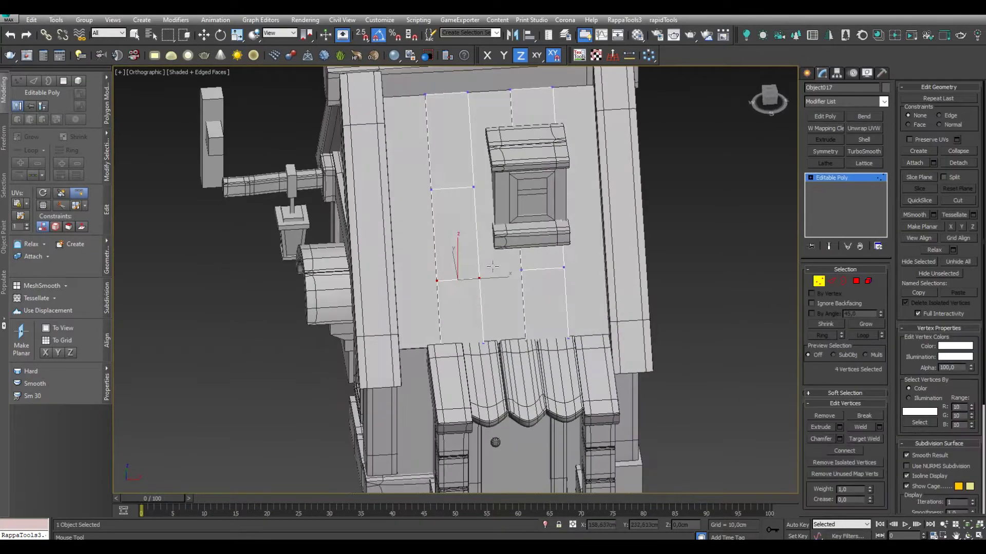
pyautogui.press('w')
pyautogui.click(463, 279)
pyautogui.moveTo(475, 282)
pyautogui.keyDown('alt'); pyautogui.mouseDown(button='middle')
pyautogui.moveTo(479, 248)
pyautogui.moveTo(477, 314)
pyautogui.moveTo(481, 260)
pyautogui.moveTo(454, 265)
pyautogui.moveTo(465, 294)
pyautogui.mouseUp(button='middle'); pyautogui.keyUp('alt')
pyautogui.scroll(-5, 492, 284)
pyautogui.scroll(5, 463, 289)
pyautogui.scroll(-4, 485, 272)
pyautogui.scroll(4, 450, 266)
pyautogui.scroll(-4, 427, 271)
pyautogui.click(523, 312)
pyautogui.scroll(4, 529, 312)
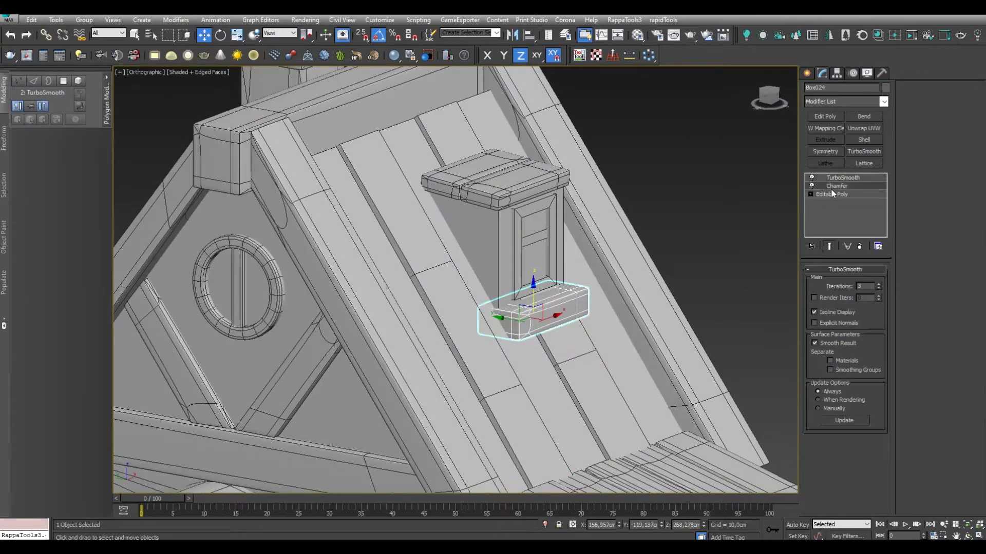
pyautogui.hotkey('ctrl', 'z')
# Add a TurboSmooth subdivision to the roof planks and check the result
pyautogui.click(864, 151)
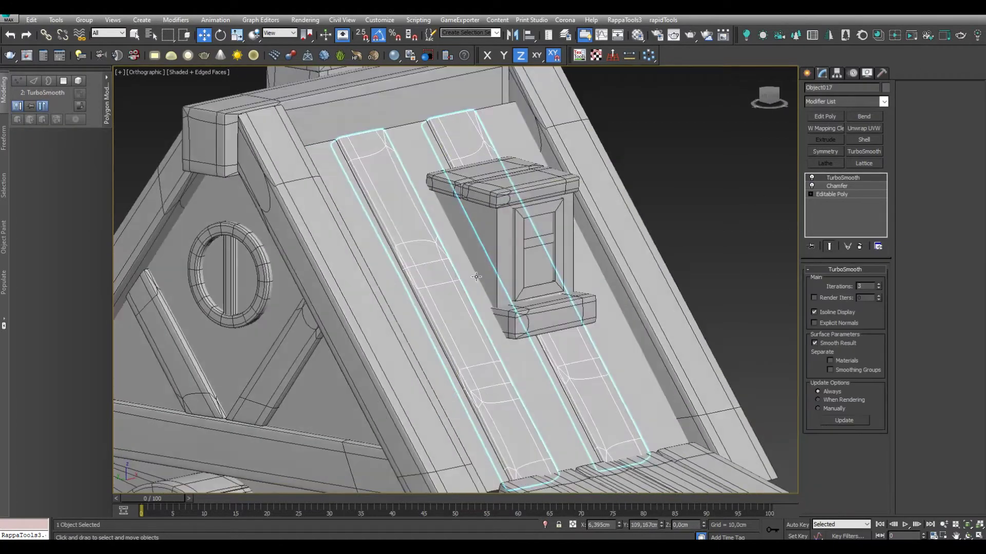
pyautogui.scroll(-3, 594, 286)
pyautogui.press('F4')
pyautogui.scroll(3, 593, 286)
pyautogui.moveTo(594, 286)
pyautogui.keyDown('alt'); pyautogui.mouseDown(button='middle')
pyautogui.moveTo(530, 288)
pyautogui.moveTo(608, 266)
pyautogui.moveTo(558, 350)
pyautogui.mouseUp(button='middle'); pyautogui.keyUp('alt')
# Return to the planks' base Editable Poly vertices with Local transform axes
pyautogui.click(831, 194)
pyautogui.press('F4')
pyautogui.keyDown('alt'); pyautogui.moveTo(564, 288); pyautogui.dragTo(551, 337, button='middle'); pyautogui.keyUp('alt')
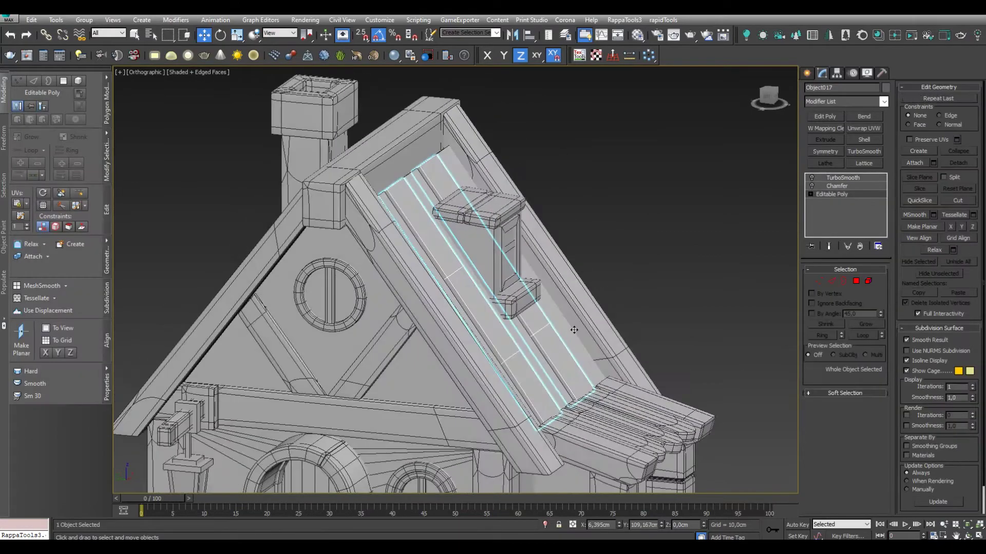
pyautogui.rightClick(552, 340)
pyautogui.click(646, 246)
pyautogui.scroll(4, 495, 340)
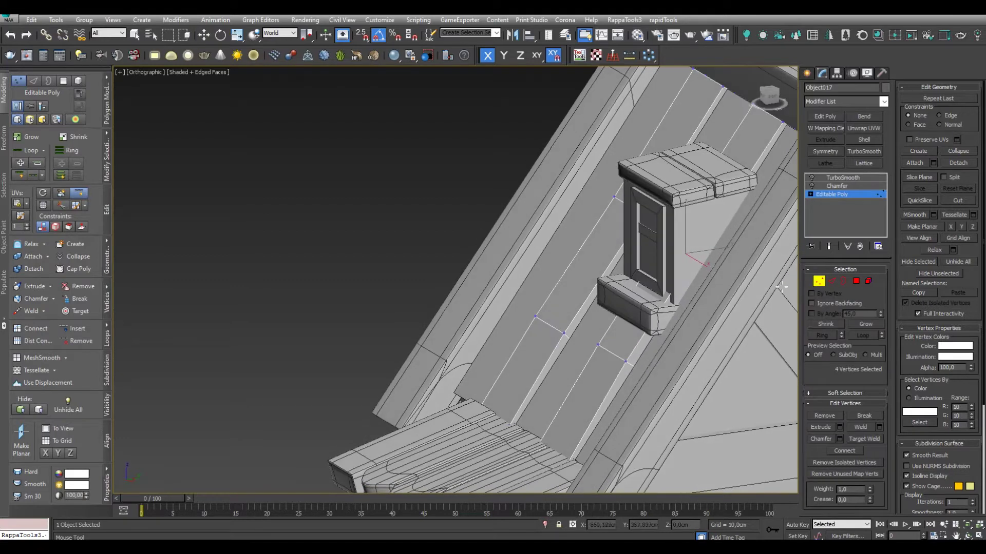
pyautogui.press('6')
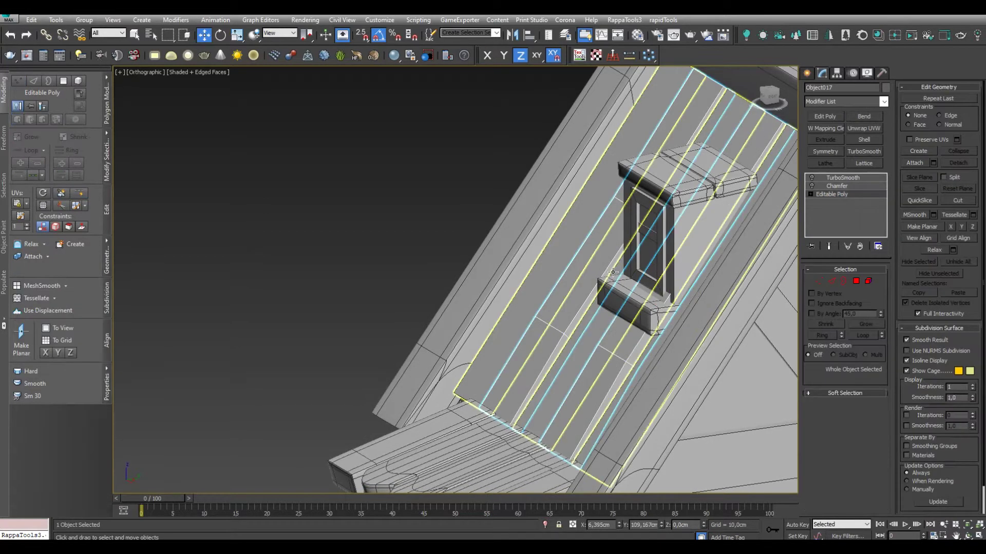
pyautogui.click(822, 282)
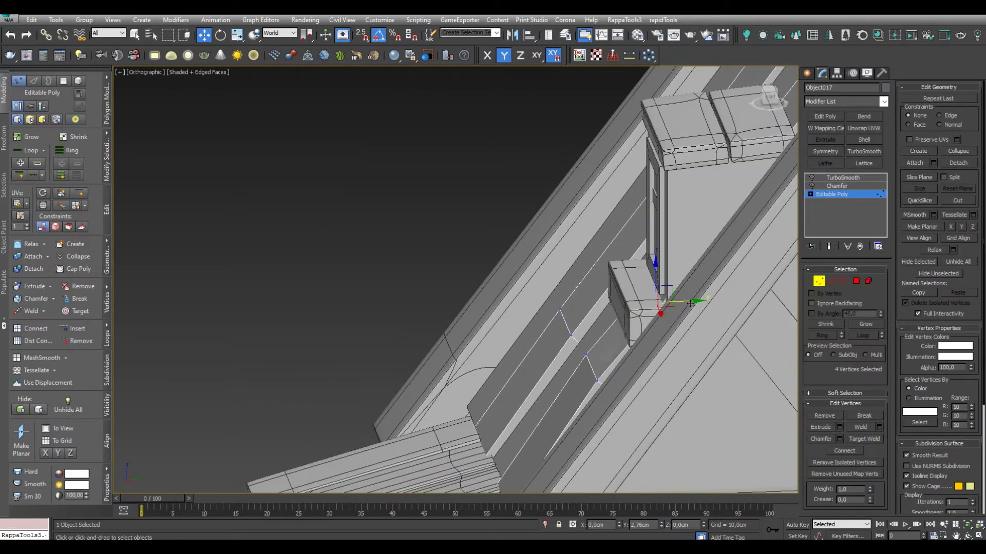
# Move the two ridge-edge vertices, view the smoothed planks and deselect
pyautogui.moveTo(694, 305)
pyautogui.keyDown('alt'); pyautogui.mouseDown(button='middle')
pyautogui.moveTo(671, 316)
pyautogui.moveTo(670, 337)
pyautogui.moveTo(513, 323)
pyautogui.moveTo(493, 287)
pyautogui.mouseUp(button='middle'); pyautogui.keyUp('alt')
pyautogui.scroll(-3, 492, 287)
pyautogui.moveTo(360, 103); pyautogui.dragTo(462, 154)
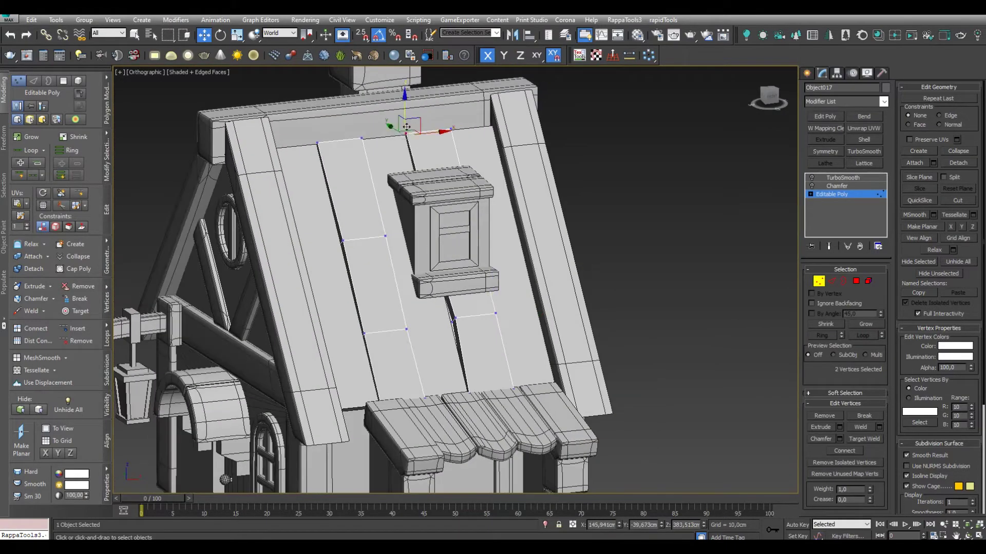
pyautogui.scroll(4, 437, 141)
pyautogui.click(828, 177)
pyautogui.scroll(-5, 492, 288)
pyautogui.keyDown('alt'); pyautogui.moveTo(493, 288); pyautogui.dragTo(507, 305, button='middle'); pyautogui.keyUp('alt')
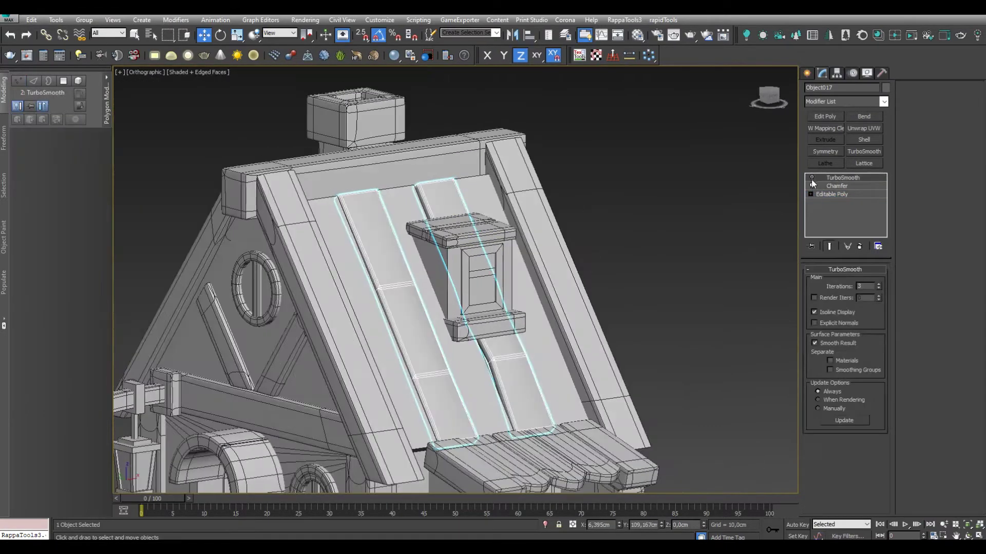
pyautogui.scroll(-4, 507, 304)
pyautogui.click(660, 323)
pyautogui.press('F4')
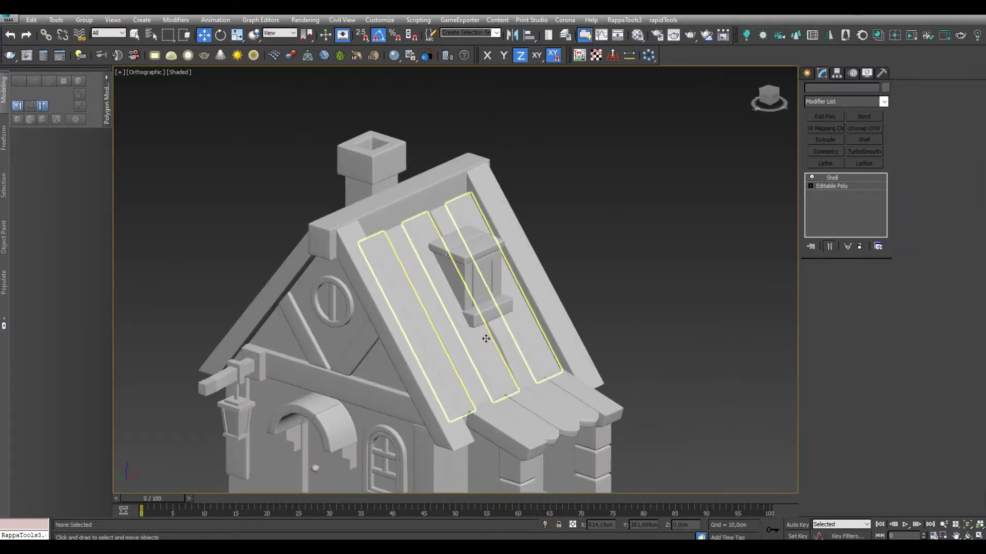
# Convert the second set of roof planks (Object018) to Editable Poly via the quad menu
pyautogui.click(486, 339)
pyautogui.scroll(3, 486, 339)
pyautogui.keyDown('alt'); pyautogui.moveTo(485, 339); pyautogui.dragTo(514, 334, button='middle'); pyautogui.keyUp('alt')
pyautogui.rightClick(546, 334)
pyautogui.click(647, 441)
pyautogui.rightClick(558, 373)
pyautogui.click(698, 487)
# Select the two upper plank vertices in Vertex mode with the Move tool
pyautogui.press('F4')
pyautogui.keyDown('alt'); pyautogui.moveTo(636, 292); pyautogui.dragTo(477, 296, button='middle'); pyautogui.keyUp('alt')
pyautogui.scroll(3, 442, 296)
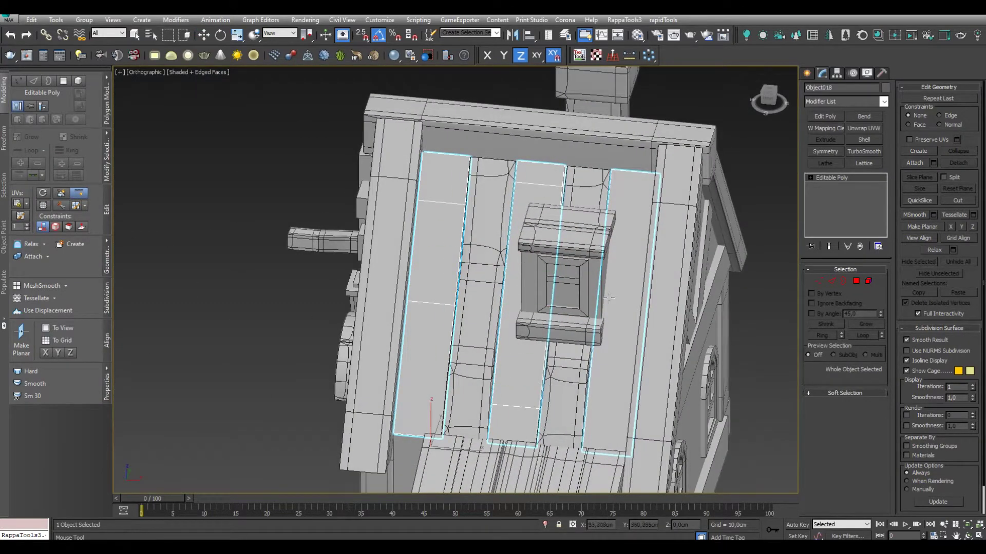
pyautogui.keyDown('alt'); pyautogui.moveTo(608, 288); pyautogui.dragTo(627, 215, button='middle'); pyautogui.keyUp('alt')
pyautogui.moveTo(641, 405)
pyautogui.keyDown('alt'); pyautogui.mouseDown(button='middle')
pyautogui.moveTo(575, 338)
pyautogui.moveTo(477, 190)
pyautogui.moveTo(517, 164)
pyautogui.mouseUp(button='middle'); pyautogui.keyUp('alt')
pyautogui.press('1')
pyautogui.press('w')
pyautogui.click(496, 166)
pyautogui.moveTo(517, 222)
pyautogui.keyDown('alt'); pyautogui.mouseDown(button='middle')
pyautogui.moveTo(493, 138)
pyautogui.moveTo(604, 186)
pyautogui.moveTo(508, 94)
pyautogui.moveTo(488, 130)
pyautogui.moveTo(558, 314)
pyautogui.moveTo(556, 350)
pyautogui.moveTo(459, 275)
pyautogui.moveTo(465, 218)
pyautogui.moveTo(406, 251)
pyautogui.moveTo(474, 276)
pyautogui.moveTo(556, 342)
pyautogui.moveTo(635, 338)
pyautogui.moveTo(548, 353)
pyautogui.moveTo(560, 265)
pyautogui.moveTo(539, 145)
pyautogui.mouseUp(button='middle'); pyautogui.keyUp('alt')
# Move a single plank vertex using X and Y axis constraints
pyautogui.press('F5')
pyautogui.click(508, 94)
pyautogui.press('F6')
pyautogui.press('F5')
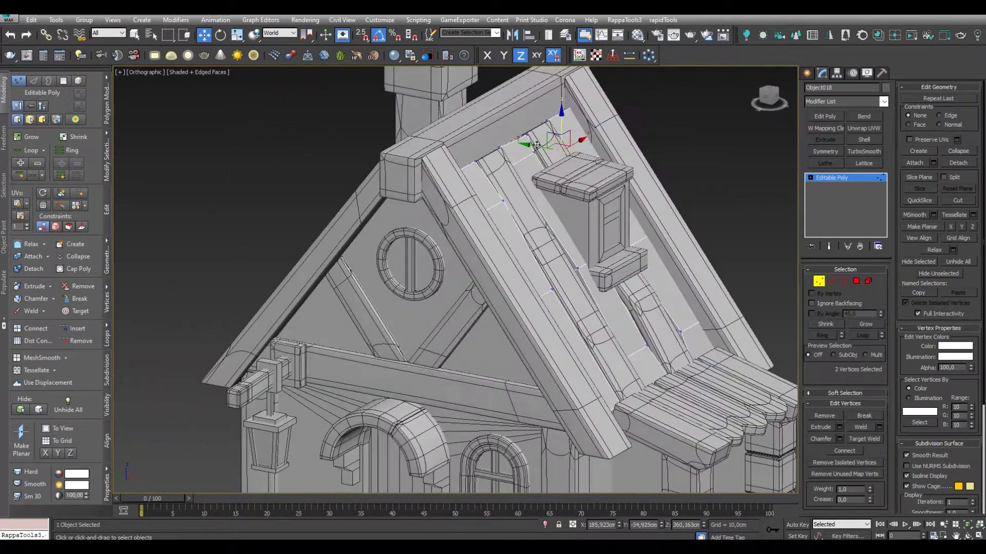
pyautogui.scroll(-5, 542, 148)
# Reselect the roof planks, return to their base-geometry vertices, then clear the selection
pyautogui.click(508, 256)
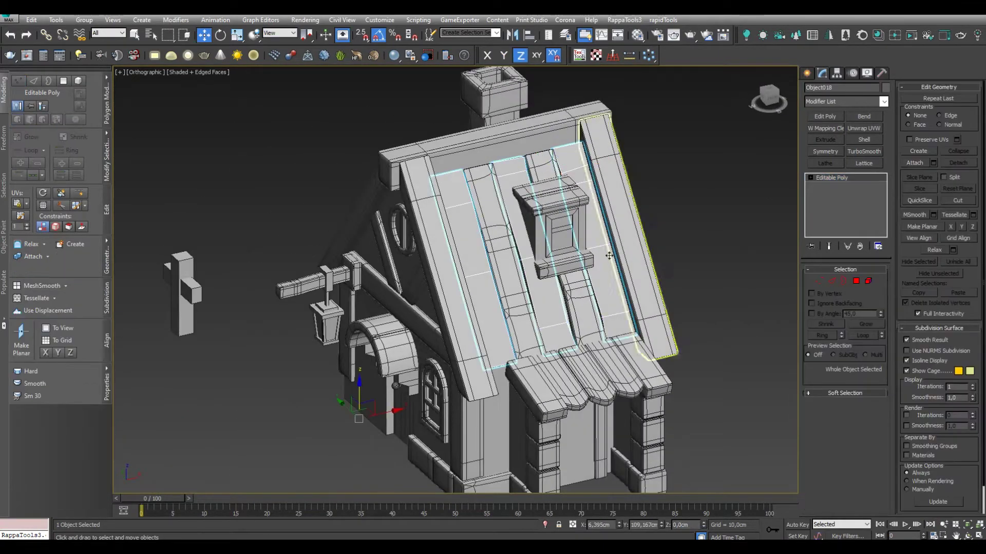
pyautogui.press('F4')
pyautogui.click(682, 232)
pyautogui.keyDown('alt'); pyautogui.moveTo(682, 232); pyautogui.dragTo(602, 247, button='middle'); pyautogui.keyUp('alt')
pyautogui.scroll(3, 601, 247)
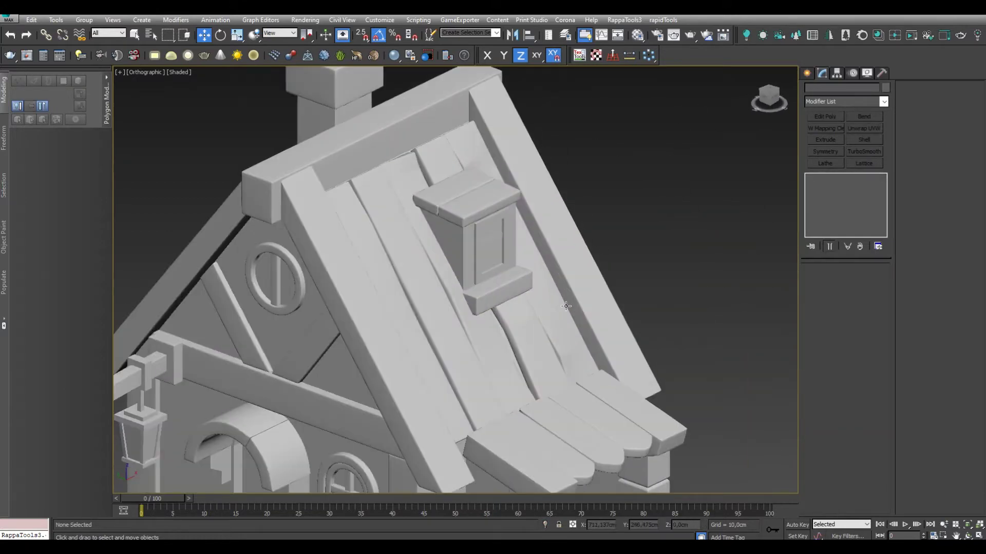
pyautogui.click(539, 311)
pyautogui.scroll(4, 539, 315)
pyautogui.click(830, 194)
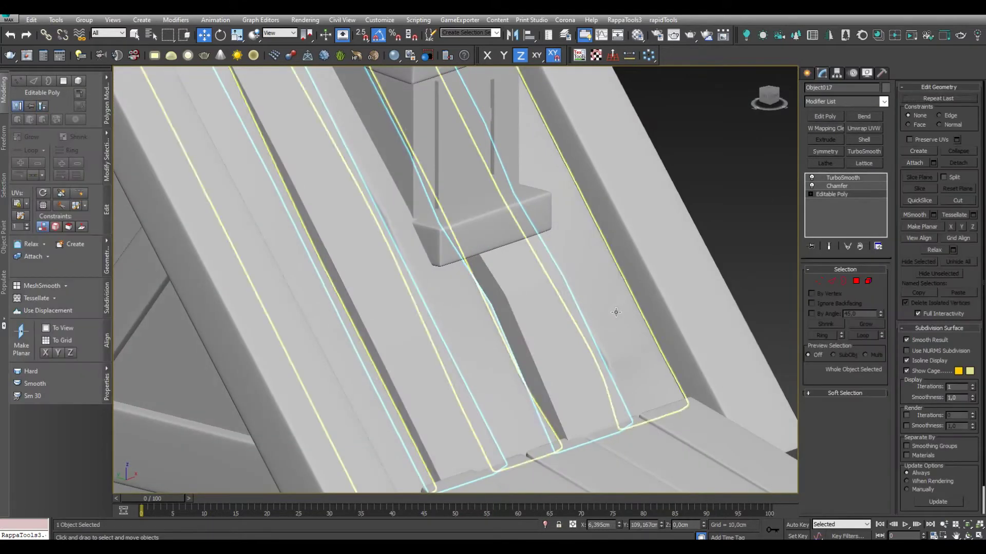
pyautogui.click(819, 281)
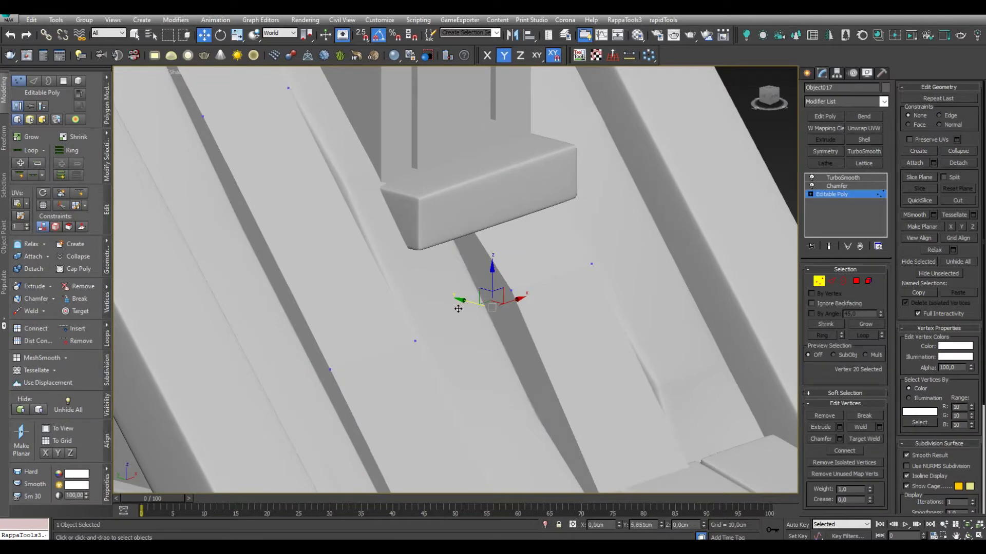
pyautogui.scroll(-6, 457, 309)
pyautogui.click(611, 327)
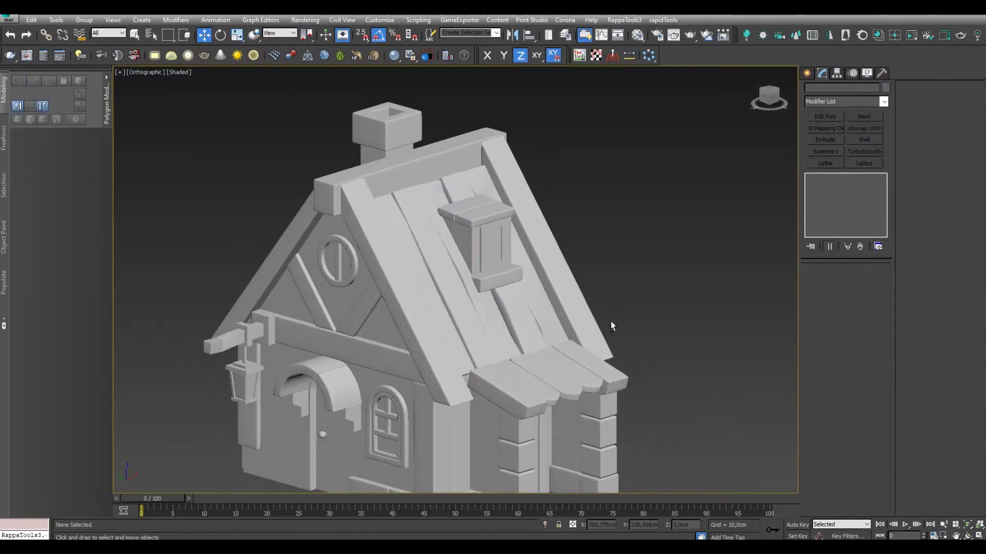
# Select the two scalloped awning planks (Box023) and show their wireframe edges
pyautogui.scroll(-3, 621, 331)
pyautogui.scroll(5, 623, 405)
pyautogui.click(590, 374)
pyautogui.moveTo(590, 374)
pyautogui.keyDown('alt'); pyautogui.mouseDown(button='middle')
pyautogui.moveTo(561, 334)
pyautogui.moveTo(554, 390)
pyautogui.moveTo(585, 359)
pyautogui.mouseUp(button='middle'); pyautogui.keyUp('alt')
pyautogui.scroll(-2, 554, 390)
pyautogui.click(582, 366)
pyautogui.click(562, 360)
pyautogui.press('F4')
pyautogui.scroll(3, 582, 363)
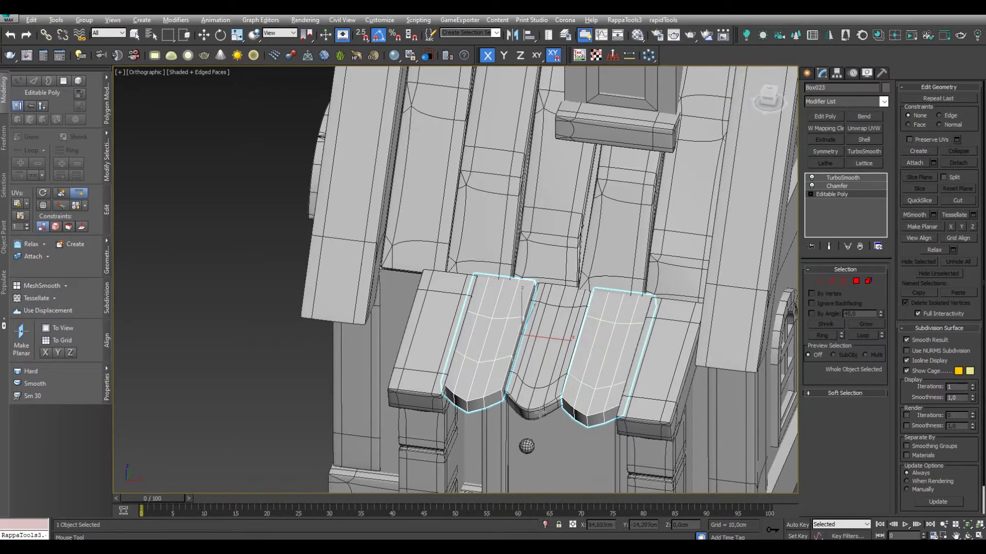
pyautogui.keyDown('alt'); pyautogui.moveTo(551, 410); pyautogui.dragTo(575, 390, button='middle'); pyautogui.keyUp('alt')
# Reshape the awning planks' tip vertices and edges in the Editable Poly base mesh
pyautogui.press('w')
pyautogui.press('1')
pyautogui.keyDown('alt'); pyautogui.moveTo(647, 354); pyautogui.dragTo(616, 334, button='middle'); pyautogui.keyUp('alt')
pyautogui.scroll(3, 604, 325)
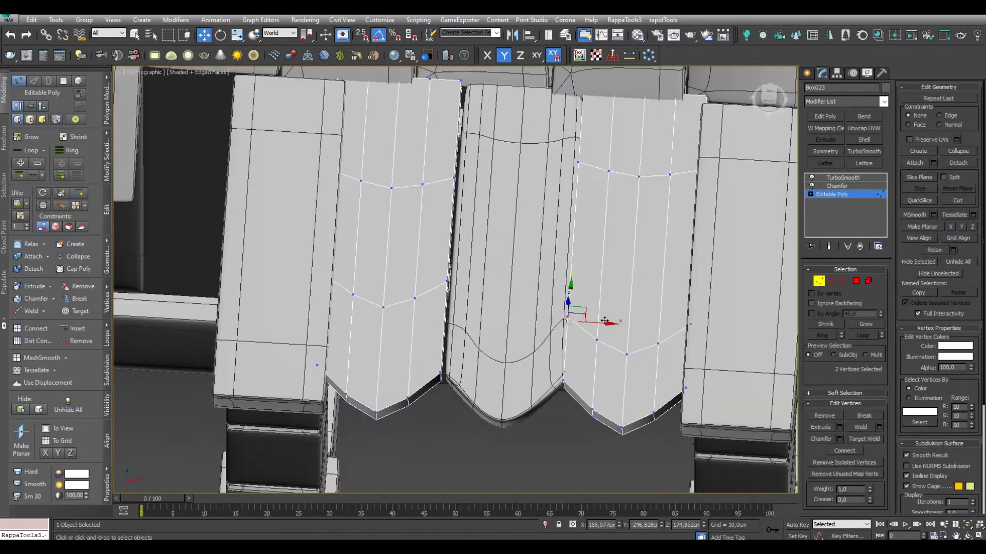
pyautogui.moveTo(487, 235)
pyautogui.keyDown('alt'); pyautogui.mouseDown(button='middle')
pyautogui.moveTo(448, 171)
pyautogui.moveTo(524, 232)
pyautogui.mouseUp(button='middle'); pyautogui.keyUp('alt')
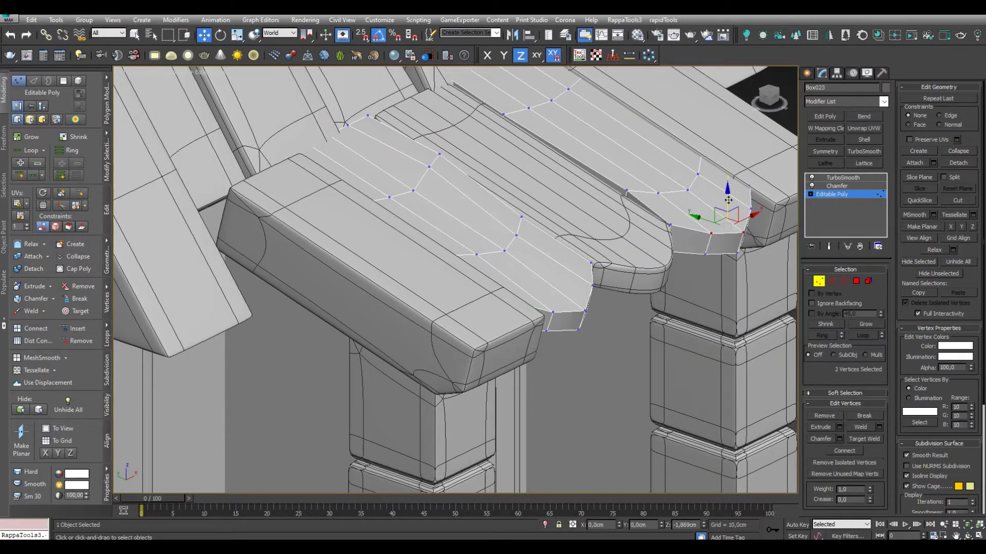
pyautogui.scroll(-3, 728, 199)
pyautogui.moveTo(727, 199)
pyautogui.keyDown('alt'); pyautogui.mouseDown(button='middle')
pyautogui.moveTo(641, 287)
pyautogui.moveTo(565, 340)
pyautogui.mouseUp(button='middle'); pyautogui.keyUp('alt')
pyautogui.scroll(3, 564, 329)
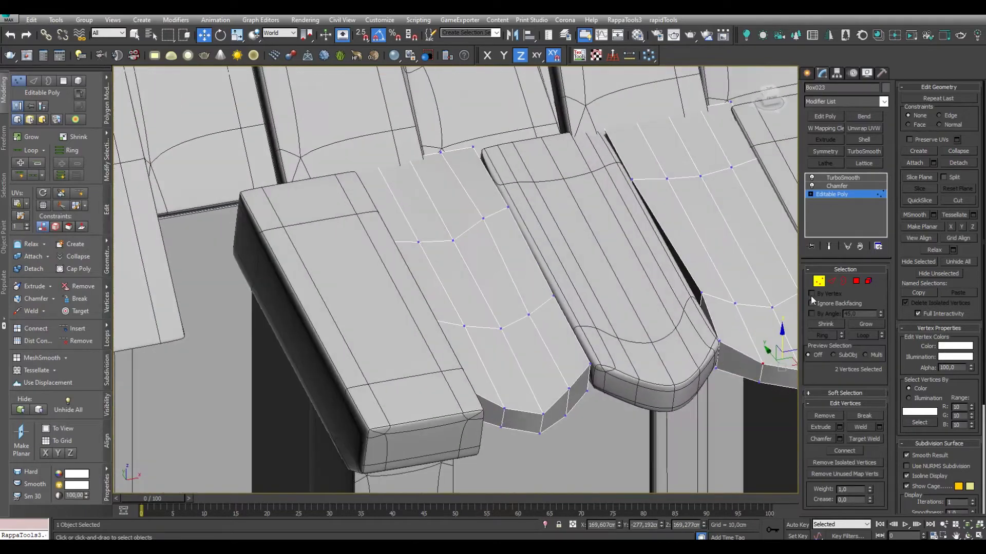
pyautogui.press('2')
pyautogui.click(481, 306)
pyautogui.scroll(-4, 482, 307)
pyautogui.scroll(2, 490, 311)
pyautogui.moveTo(490, 310)
pyautogui.keyDown('alt'); pyautogui.mouseDown(button='middle')
pyautogui.moveTo(616, 288)
pyautogui.moveTo(732, 301)
pyautogui.mouseUp(button='middle'); pyautogui.keyUp('alt')
# Return the awning planks to TurboSmooth, hide edges, and select the loose single plank
pyautogui.click(842, 177)
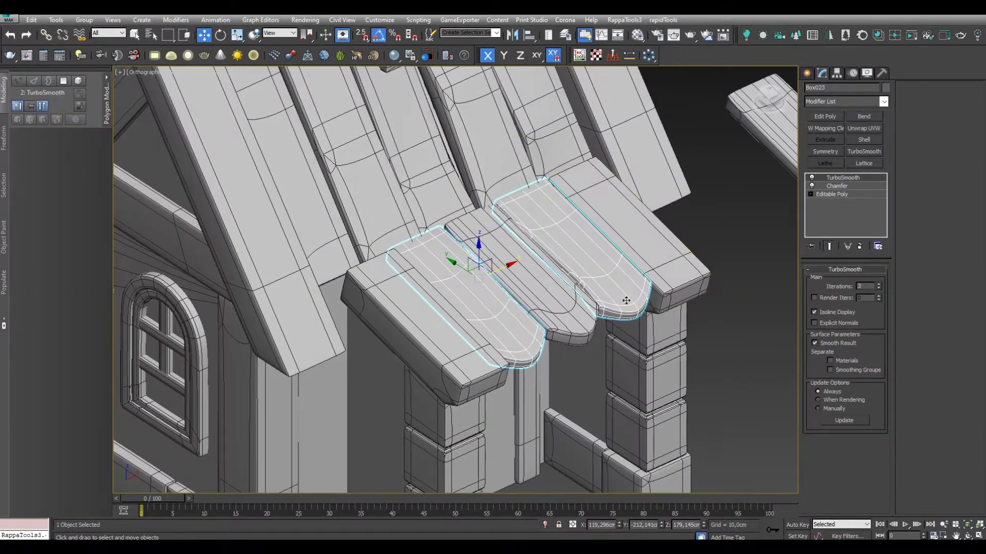
pyautogui.press('F4')
pyautogui.scroll(-3, 626, 301)
pyautogui.moveTo(626, 300)
pyautogui.keyDown('alt'); pyautogui.mouseDown(button='middle')
pyautogui.moveTo(565, 308)
pyautogui.moveTo(592, 322)
pyautogui.mouseUp(button='middle'); pyautogui.keyUp('alt')
pyautogui.click(591, 321)
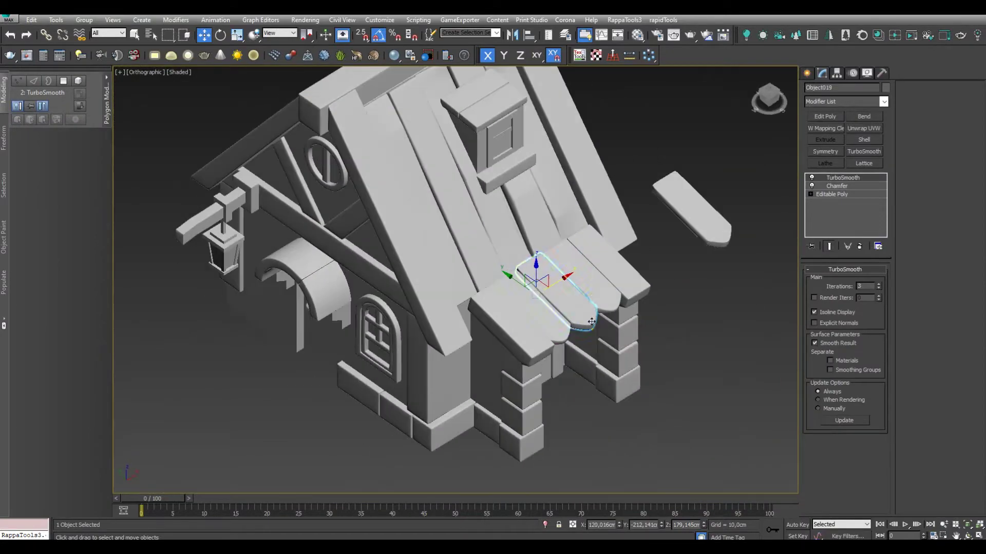
pyautogui.scroll(3, 591, 321)
# Move the loose plank's (Object019) tip vertices in its base mesh, then deselect it
pyautogui.click(831, 194)
pyautogui.press('F4')
pyautogui.press('z')
pyautogui.keyDown('alt'); pyautogui.moveTo(544, 329); pyautogui.dragTo(573, 309, button='middle'); pyautogui.keyUp('alt')
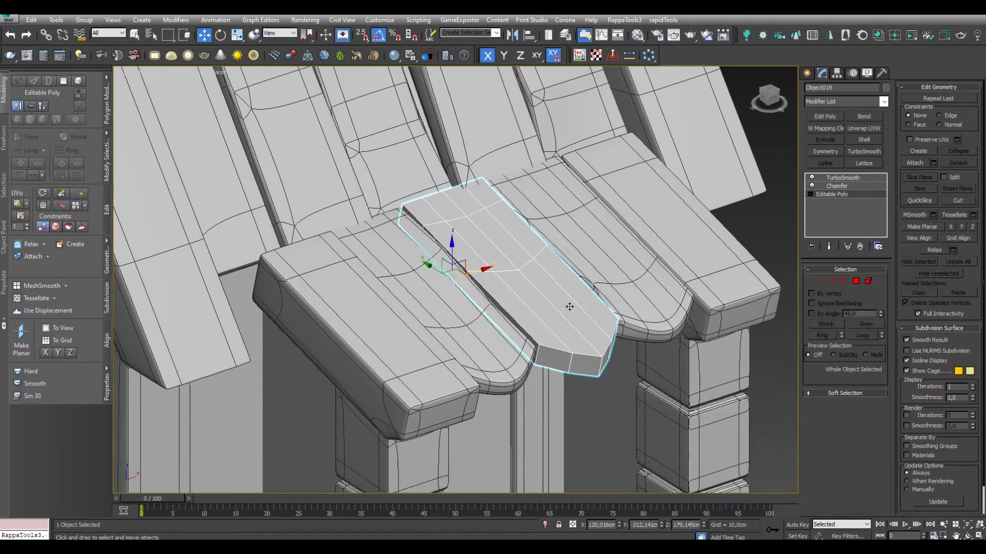
pyautogui.click(832, 194)
pyautogui.press('1')
pyautogui.moveTo(407, 464)
pyautogui.keyDown('alt'); pyautogui.mouseDown(button='middle')
pyautogui.moveTo(448, 246)
pyautogui.moveTo(501, 263)
pyautogui.moveTo(563, 229)
pyautogui.moveTo(556, 272)
pyautogui.moveTo(568, 379)
pyautogui.mouseUp(button='middle'); pyautogui.keyUp('alt')
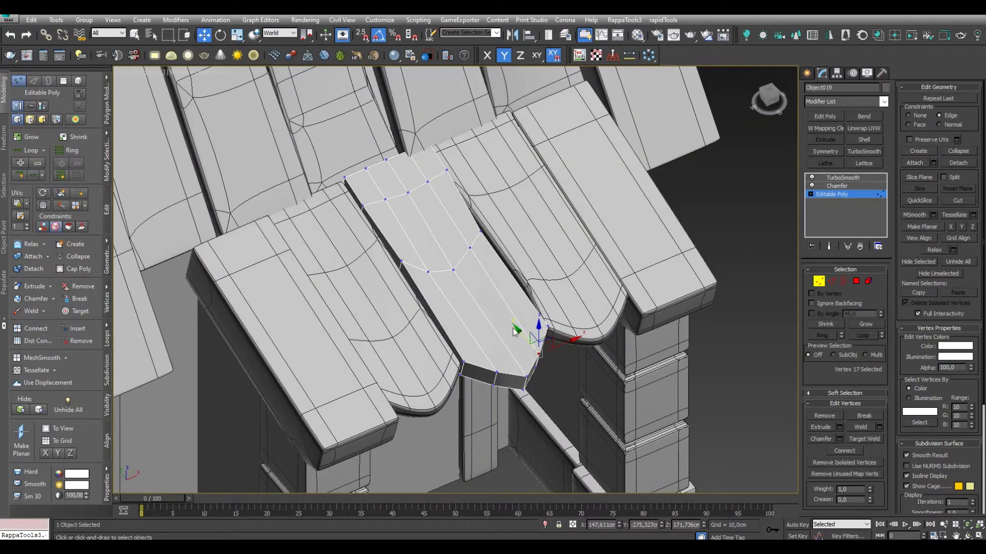
pyautogui.click(845, 183)
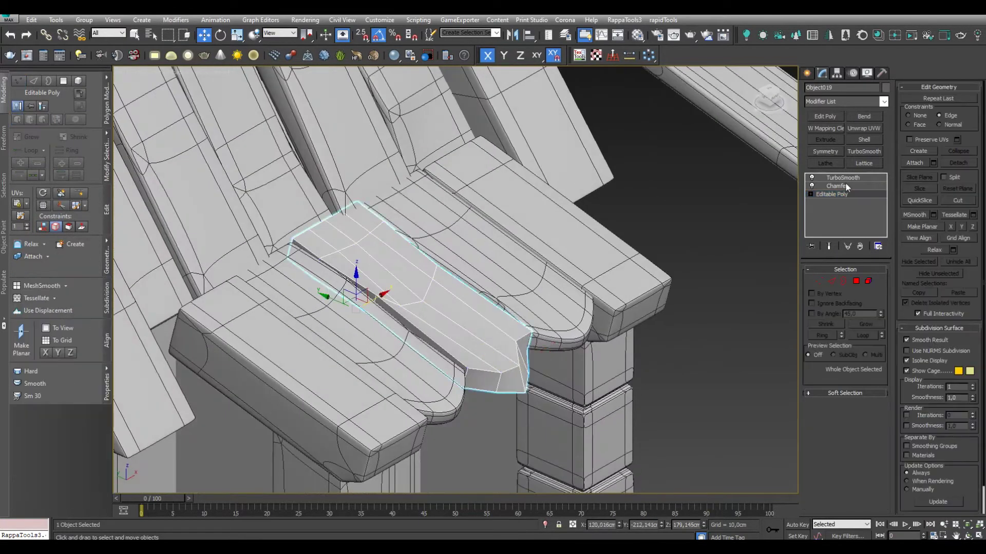
# Recheck the scalloped plank group's vertices, then exit vertex editing and view the cottage
pyautogui.scroll(-6, 619, 336)
pyautogui.press('F4')
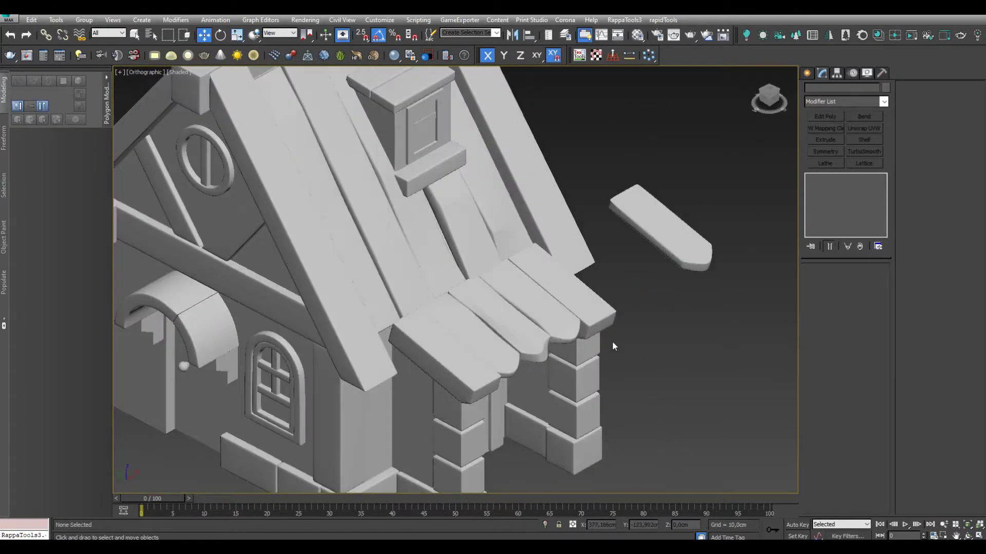
pyautogui.scroll(-3, 611, 342)
pyautogui.click(595, 321)
pyautogui.scroll(5, 616, 318)
pyautogui.scroll(3, 638, 319)
pyautogui.press('1')
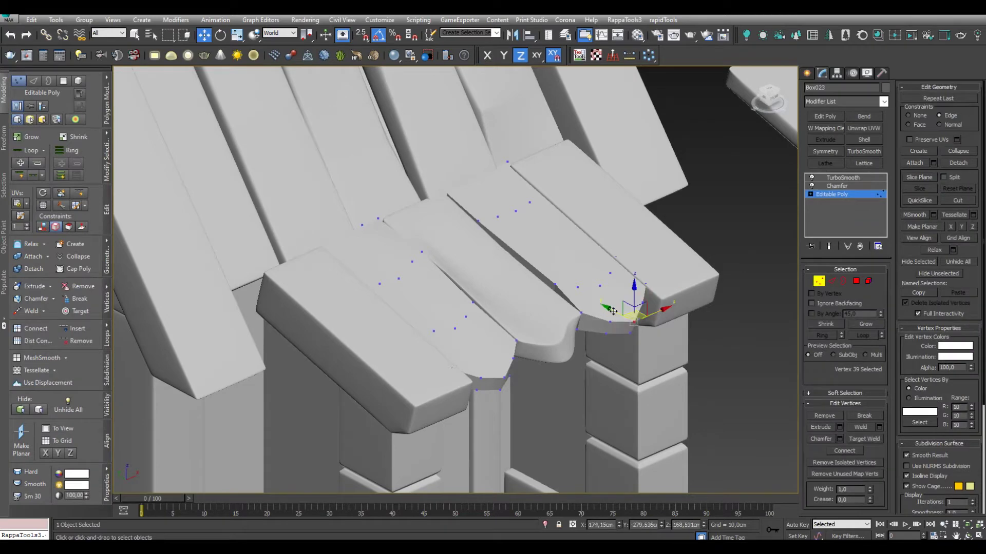
pyautogui.press('1')
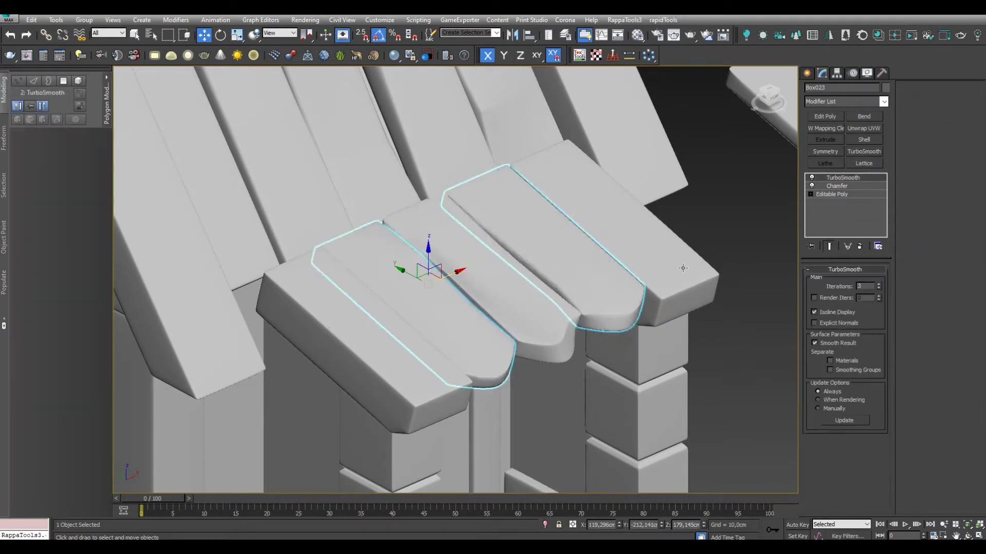
pyautogui.scroll(-4, 611, 308)
pyautogui.scroll(-3, 613, 305)
pyautogui.moveTo(612, 305); pyautogui.dragTo(593, 378, button='middle')
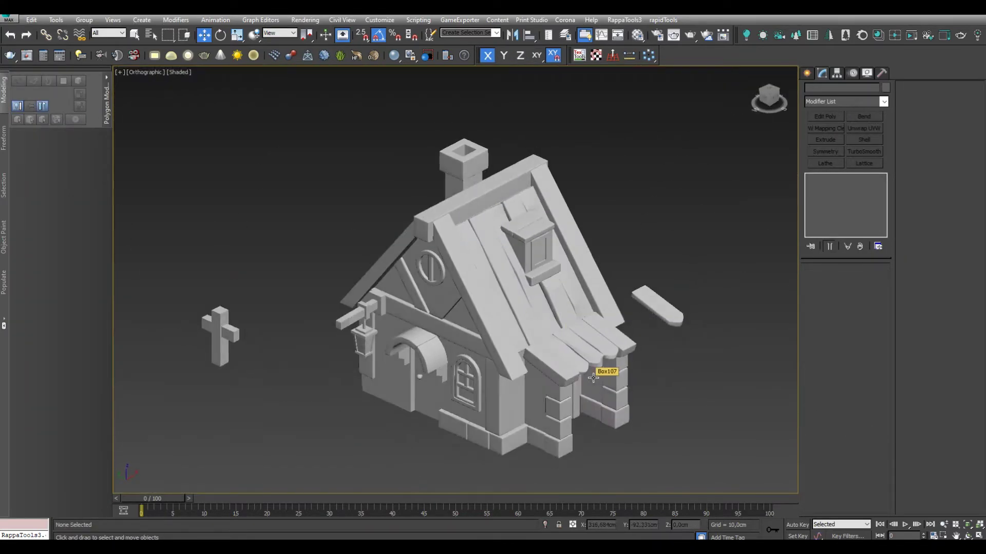
# Select the roof dormer and frame it in a front view with edges shown
pyautogui.scroll(2, 523, 221)
pyautogui.scroll(2, 524, 205)
pyautogui.click(509, 222)
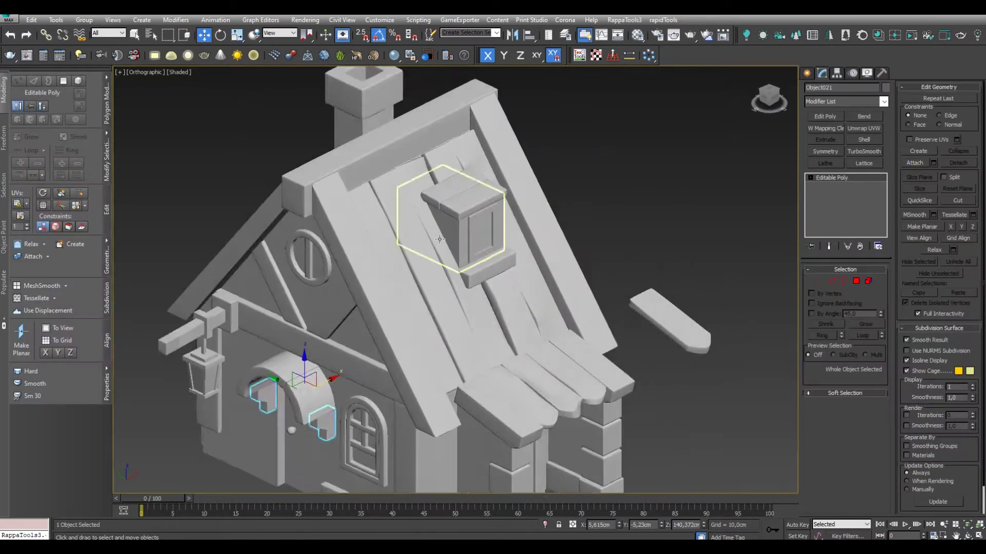
pyautogui.scroll(4, 509, 222)
pyautogui.press('f')
pyautogui.press('F4')
pyautogui.scroll(-3, 459, 179)
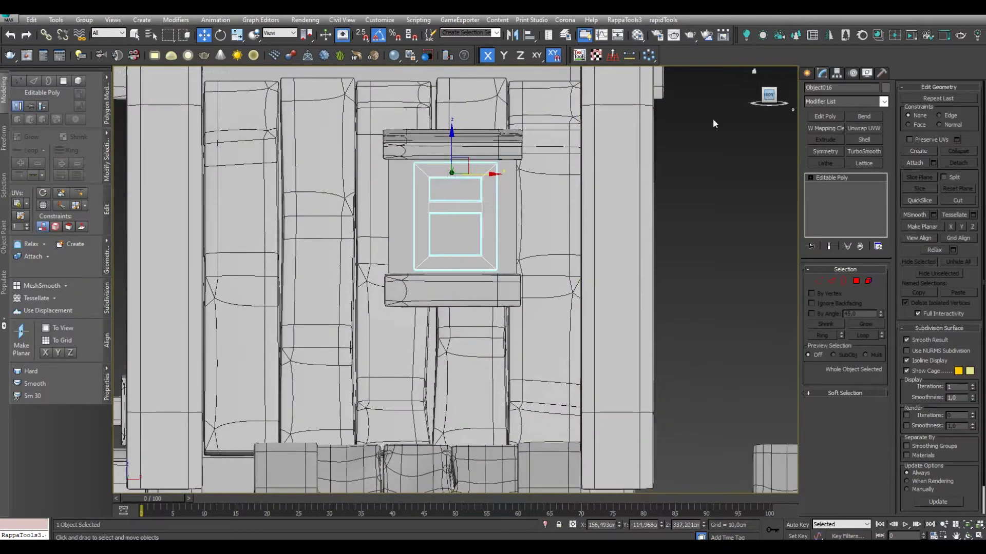
pyautogui.scroll(4, 459, 179)
pyautogui.press('z')
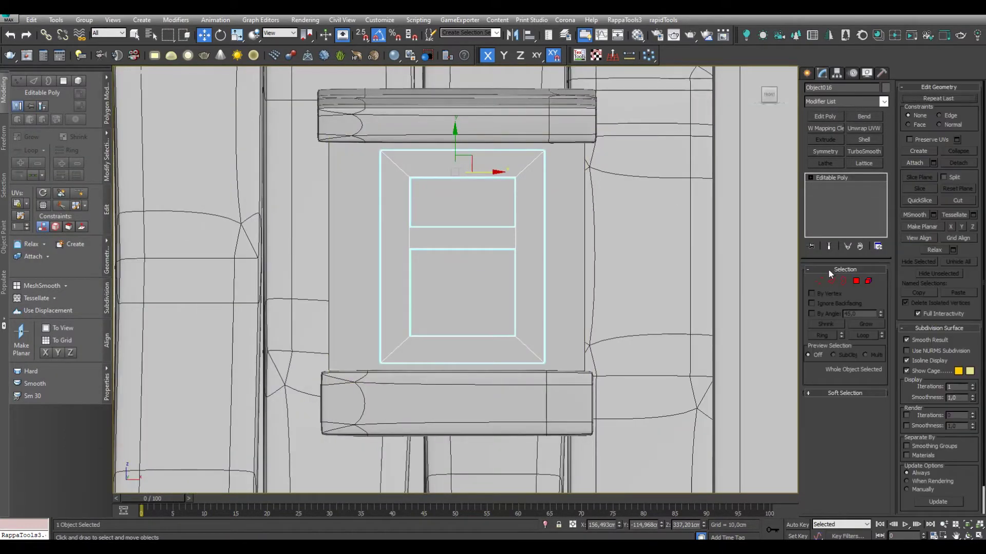
# Make the dormer inset taller by raising its top and lowering its bottom vertices
pyautogui.press('1')
pyautogui.moveTo(458, 126); pyautogui.dragTo(463, 109)
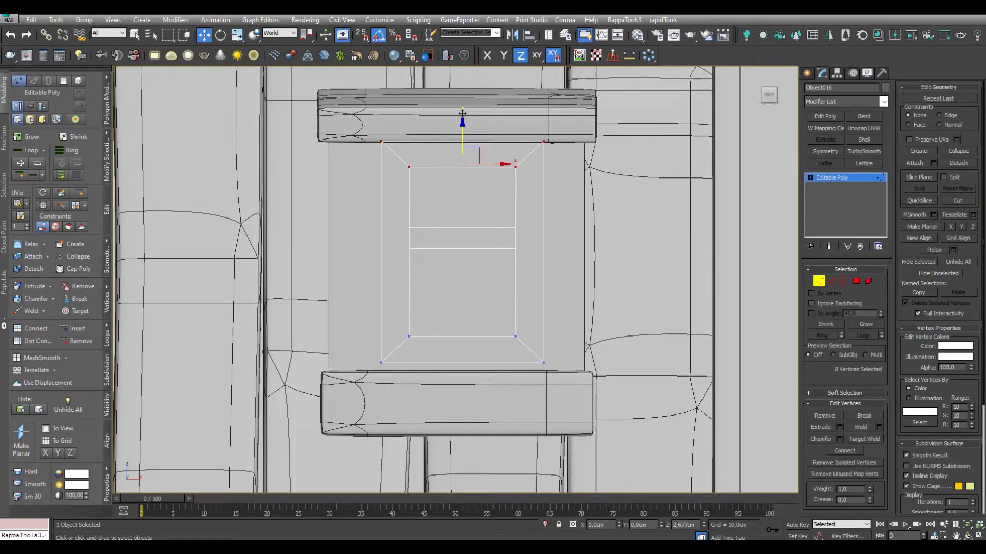
pyautogui.moveTo(459, 324); pyautogui.dragTo(458, 331)
pyautogui.moveTo(459, 331)
pyautogui.keyDown('alt'); pyautogui.mouseDown(button='middle')
pyautogui.moveTo(418, 307)
pyautogui.moveTo(762, 291)
pyautogui.mouseUp(button='middle'); pyautogui.keyUp('alt')
pyautogui.press('1')
pyautogui.scroll(-4, 560, 238)
# Cut the window box and delete its middle polygon strip, leaving two slabs
pyautogui.moveTo(506, 285); pyautogui.dragTo(686, 285, button='middle')
pyautogui.scroll(4, 553, 216)
pyautogui.click(554, 218)
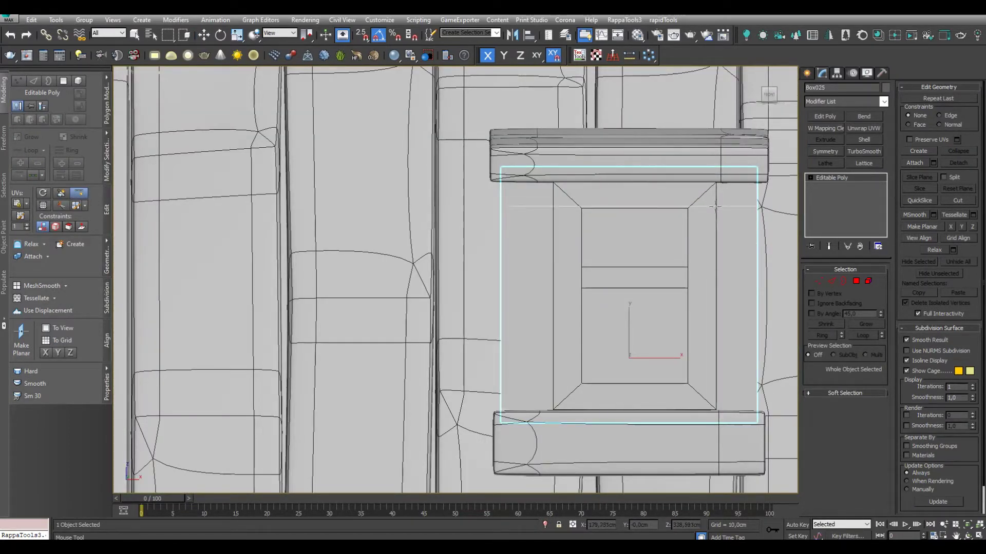
pyautogui.moveTo(575, 317)
pyautogui.keyDown('alt'); pyautogui.mouseDown(button='middle')
pyautogui.moveTo(597, 326)
pyautogui.moveTo(592, 242)
pyautogui.mouseUp(button='middle'); pyautogui.keyUp('alt')
pyautogui.hotkey('alt', 'q')
pyautogui.scroll(-2, 597, 326)
pyautogui.press('4')
pyautogui.click(549, 287)
pyautogui.press('Delete')
# Connect the slabs' border edges to add new horizontal edge loops
pyautogui.keyDown('alt'); pyautogui.moveTo(543, 377); pyautogui.dragTo(864, 303, button='middle'); pyautogui.keyUp('alt')
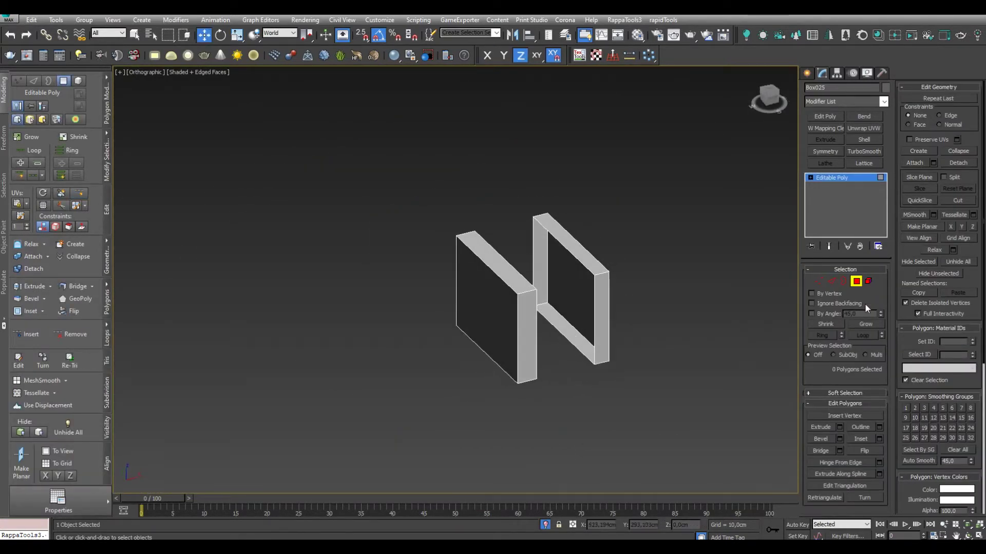
pyautogui.click(843, 281)
pyautogui.click(595, 294)
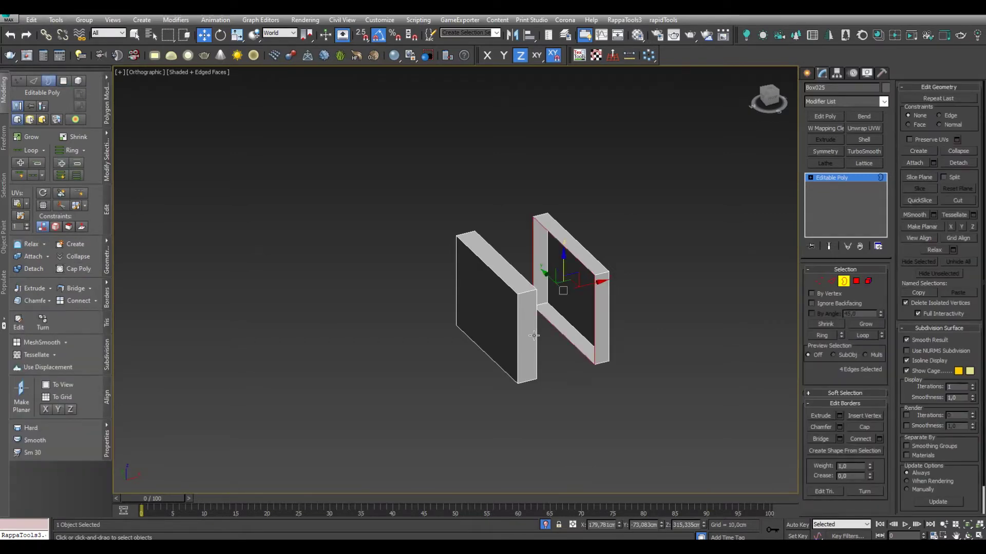
pyautogui.moveTo(531, 336)
pyautogui.keyDown('alt'); pyautogui.mouseDown(button='middle')
pyautogui.moveTo(616, 318)
pyautogui.moveTo(606, 324)
pyautogui.mouseUp(button='middle'); pyautogui.keyUp('alt')
pyautogui.press('2')
pyautogui.hotkey('alt', 'q')
pyautogui.rightClick(618, 361)
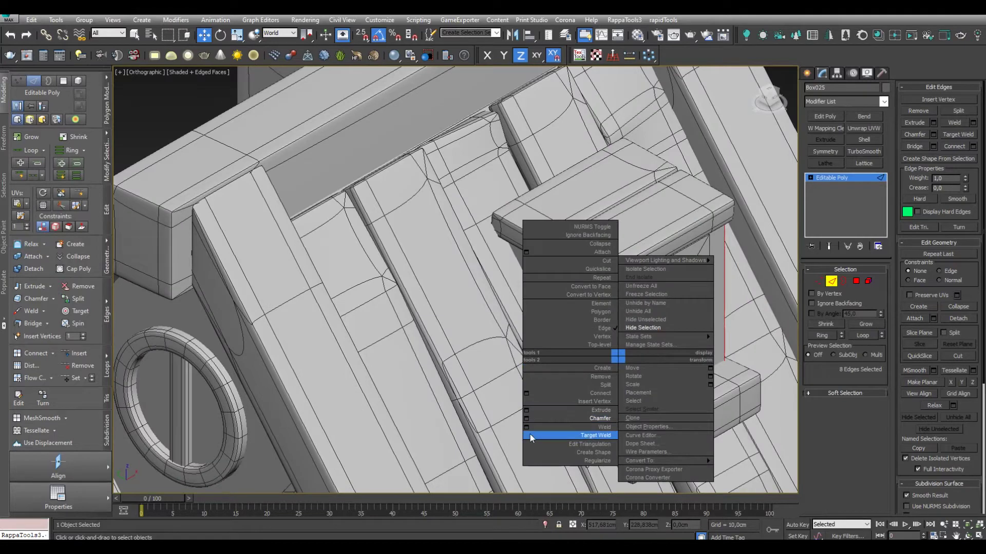
pyautogui.click(526, 393)
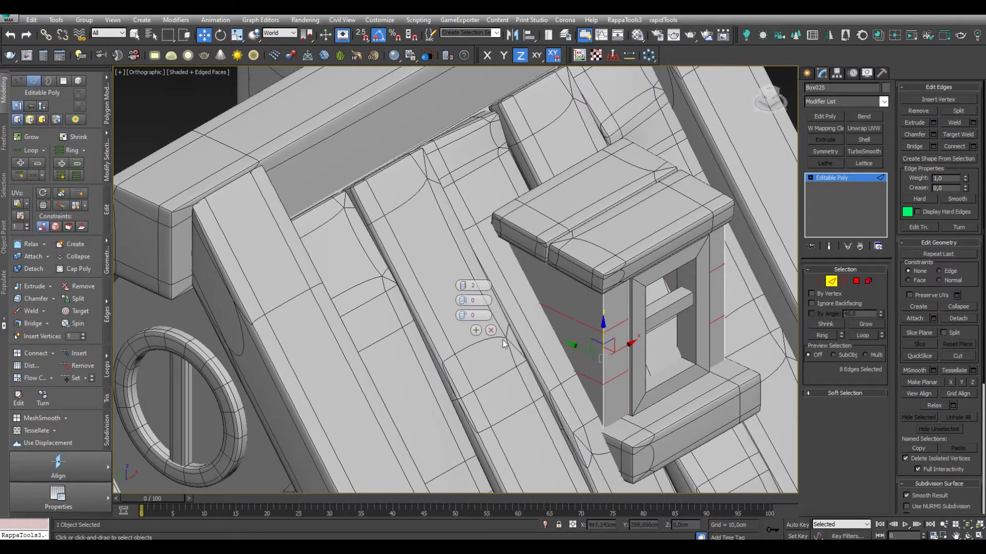
pyautogui.click(461, 331)
# Detach the eight polygons between the new edges as a separate window frame
pyautogui.hotkey('alt', 'q')
pyautogui.scroll(-5, 657, 270)
pyautogui.moveTo(762, 110)
pyautogui.keyDown('alt'); pyautogui.mouseDown(button='middle')
pyautogui.moveTo(629, 276)
pyautogui.moveTo(511, 297)
pyautogui.mouseUp(button='middle'); pyautogui.keyUp('alt')
pyautogui.keyDown('ctrl'); pyautogui.click(856, 280); pyautogui.keyUp('ctrl')
pyautogui.click(36, 269)
pyautogui.click(843, 281)
pyautogui.hotkey('ctrl', 'a')
pyautogui.keyDown('alt'); pyautogui.moveTo(667, 298); pyautogui.dragTo(579, 335, button='middle'); pyautogui.keyUp('alt')
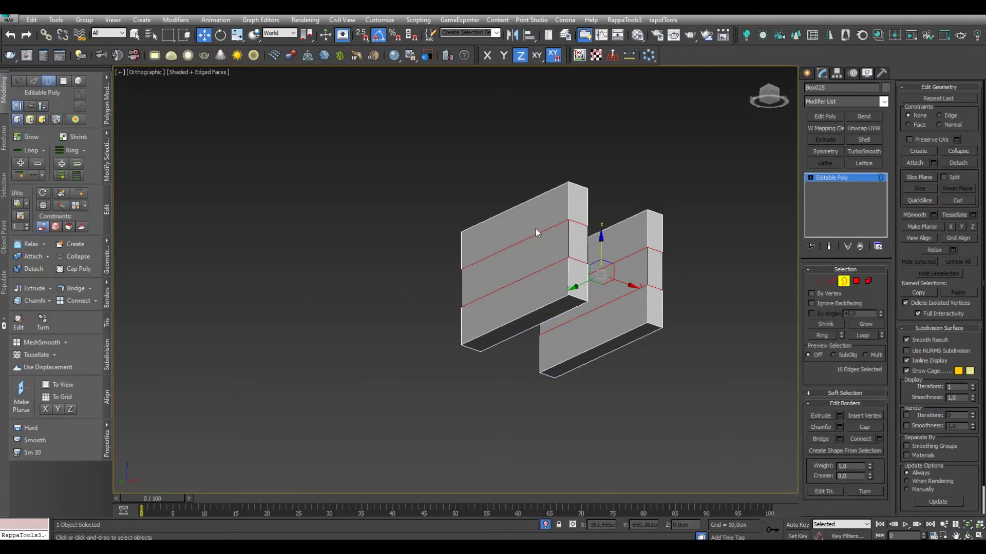
pyautogui.scroll(5, 579, 335)
pyautogui.scroll(-3, 579, 332)
pyautogui.hotkey('alt', 'q')
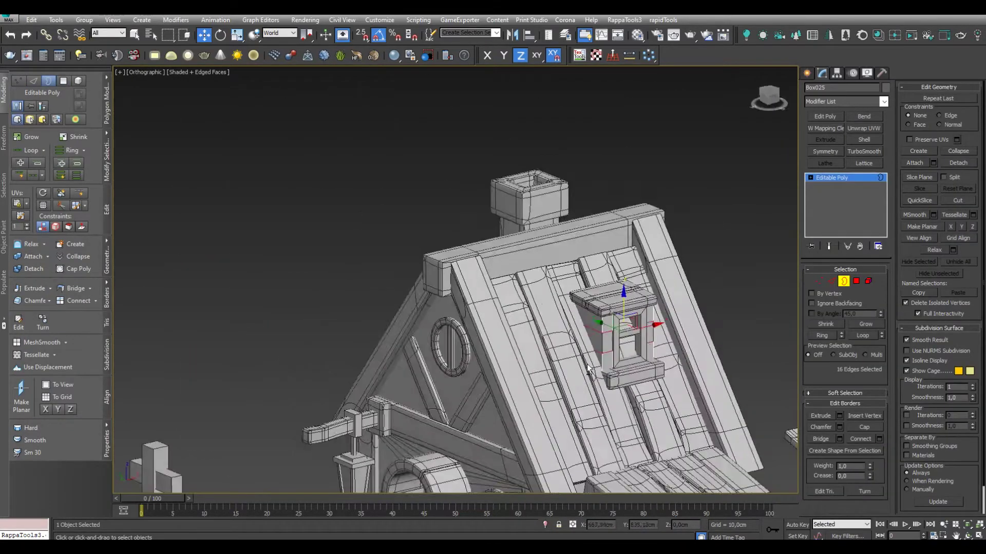
pyautogui.scroll(5, 612, 320)
pyautogui.click(619, 340)
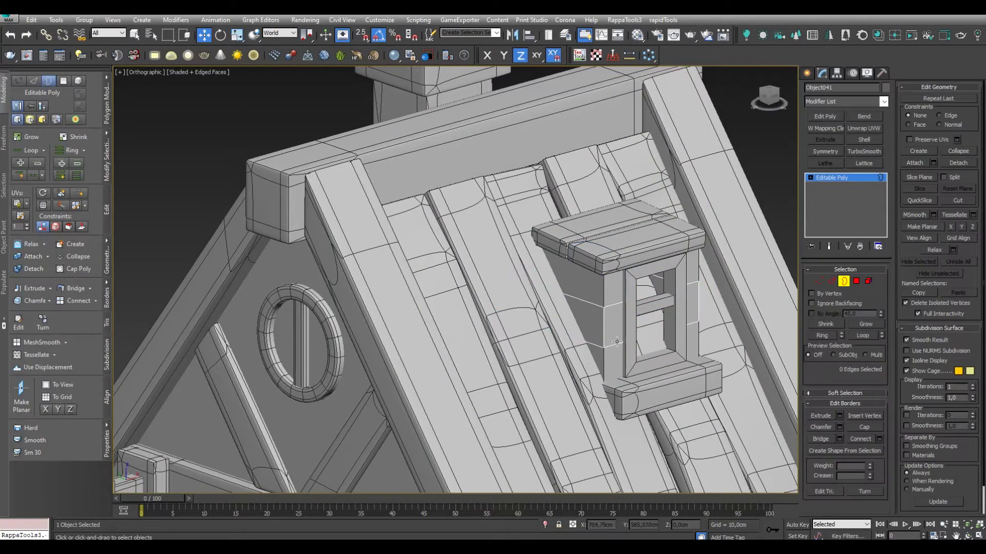
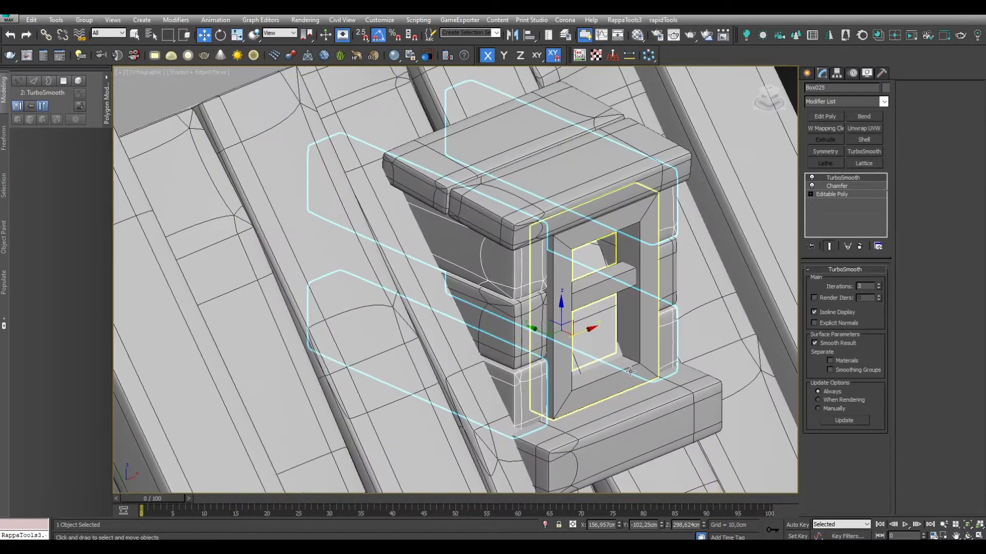
# Nudge the window frame and stretch both chimney cap slabs to 106% along Y
pyautogui.moveTo(570, 228); pyautogui.dragTo(566, 226)
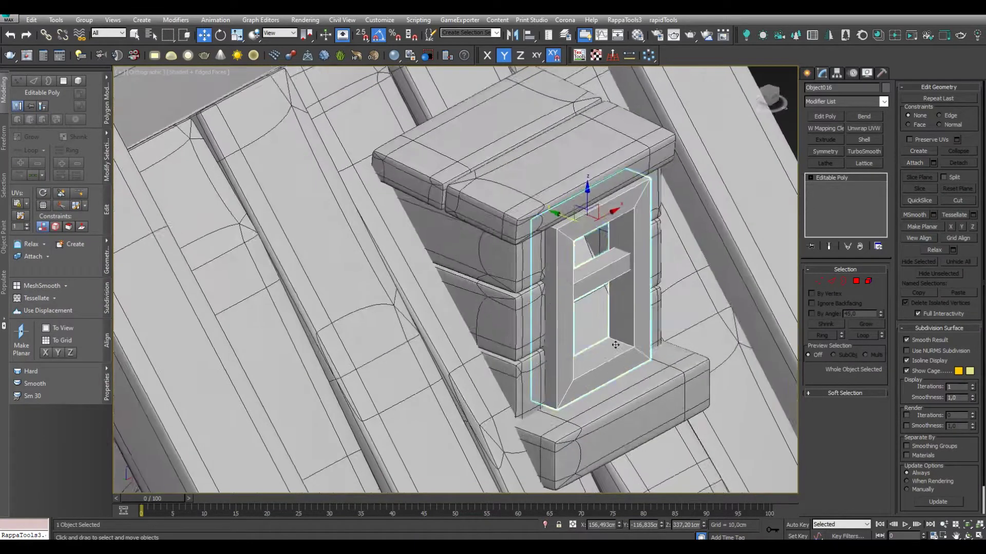
pyautogui.keyDown('ctrl'); pyautogui.click(442, 242); pyautogui.keyUp('ctrl')
pyautogui.moveTo(442, 241); pyautogui.dragTo(457, 251)
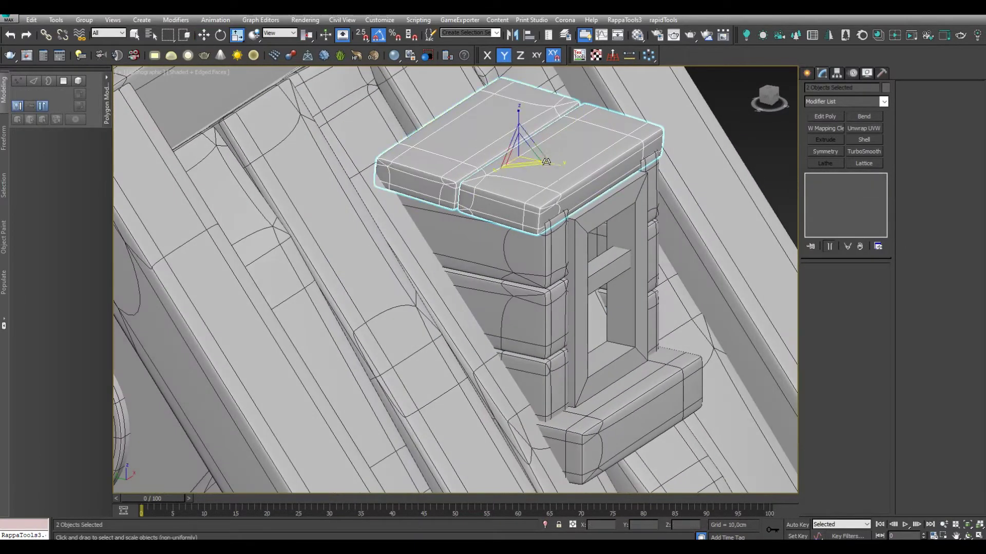
pyautogui.moveTo(546, 162); pyautogui.dragTo(556, 163)
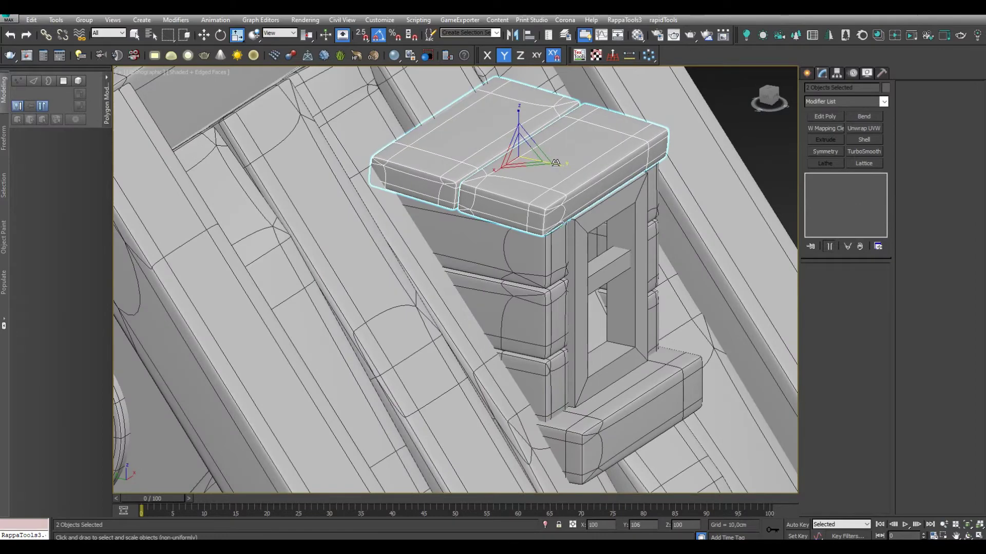
pyautogui.keyDown('alt'); pyautogui.moveTo(561, 187); pyautogui.dragTo(518, 194, button='middle'); pyautogui.keyUp('alt')
# Reselect the chimney cap with the Scale tool active
pyautogui.click(449, 283)
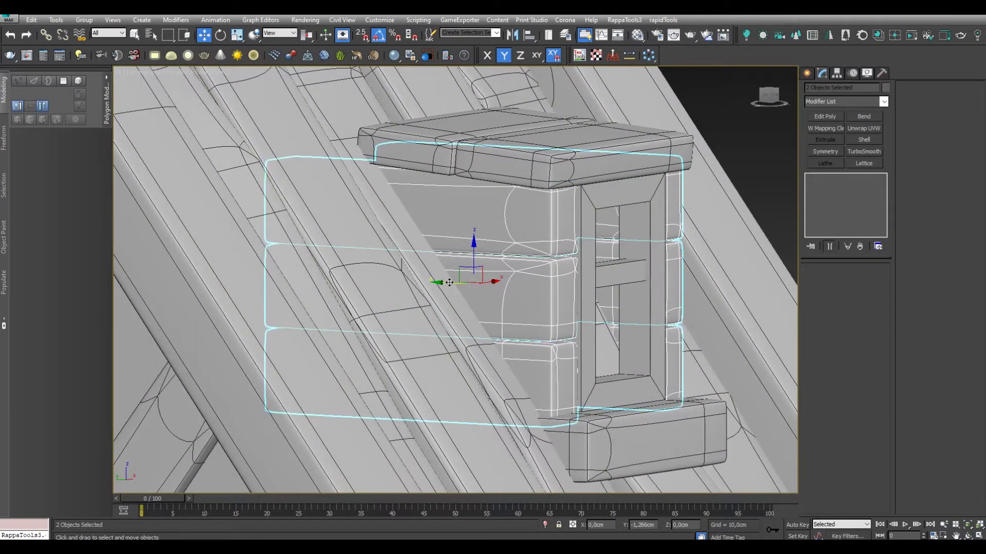
pyautogui.moveTo(450, 283)
pyautogui.keyDown('alt'); pyautogui.mouseDown(button='middle')
pyautogui.moveTo(544, 169)
pyautogui.moveTo(545, 231)
pyautogui.moveTo(564, 287)
pyautogui.mouseUp(button='middle'); pyautogui.keyUp('alt')
pyautogui.click(570, 155)
pyautogui.press('r')
pyautogui.scroll(5, 563, 297)
pyautogui.scroll(-4, 563, 306)
# Enter Editable Poly vertex mode on the chimney tower blocks
pyautogui.click(563, 306)
pyautogui.click(824, 196)
pyautogui.press('1')
pyautogui.click(541, 271)
pyautogui.press('w')
pyautogui.scroll(-5, 543, 243)
pyautogui.press('z')
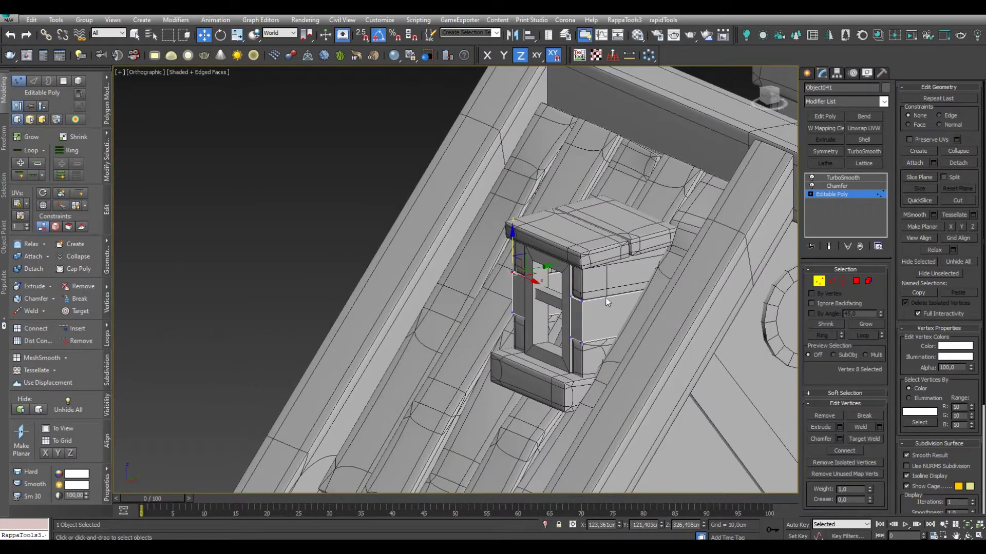
# Refine the tower's vertex selection and preview it with its chamfer
pyautogui.keyDown('alt'); pyautogui.moveTo(551, 314); pyautogui.dragTo(633, 291, button='middle'); pyautogui.keyUp('alt')
pyautogui.scroll(5, 632, 292)
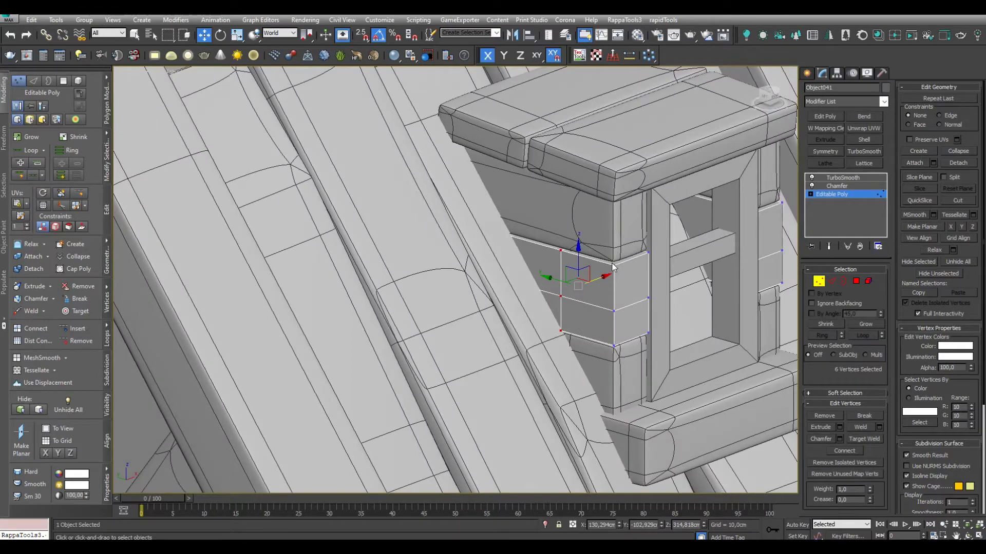
pyautogui.keyDown('alt'); pyautogui.moveTo(615, 246); pyautogui.dragTo(642, 303, button='middle'); pyautogui.keyUp('alt')
pyautogui.keyDown('alt'); pyautogui.moveTo(740, 245); pyautogui.dragTo(667, 267, button='middle'); pyautogui.keyUp('alt')
pyautogui.keyDown('alt'); pyautogui.moveTo(688, 215); pyautogui.dragTo(642, 275); pyautogui.keyUp('alt')
pyautogui.moveTo(642, 275)
pyautogui.keyDown('alt'); pyautogui.mouseDown(button='middle')
pyautogui.moveTo(475, 307)
pyautogui.moveTo(507, 264)
pyautogui.moveTo(550, 331)
pyautogui.moveTo(501, 269)
pyautogui.mouseUp(button='middle'); pyautogui.keyUp('alt')
pyautogui.click(838, 187)
# Select vertices along the chimney's stacked blocks in vertex mode
pyautogui.click(513, 287)
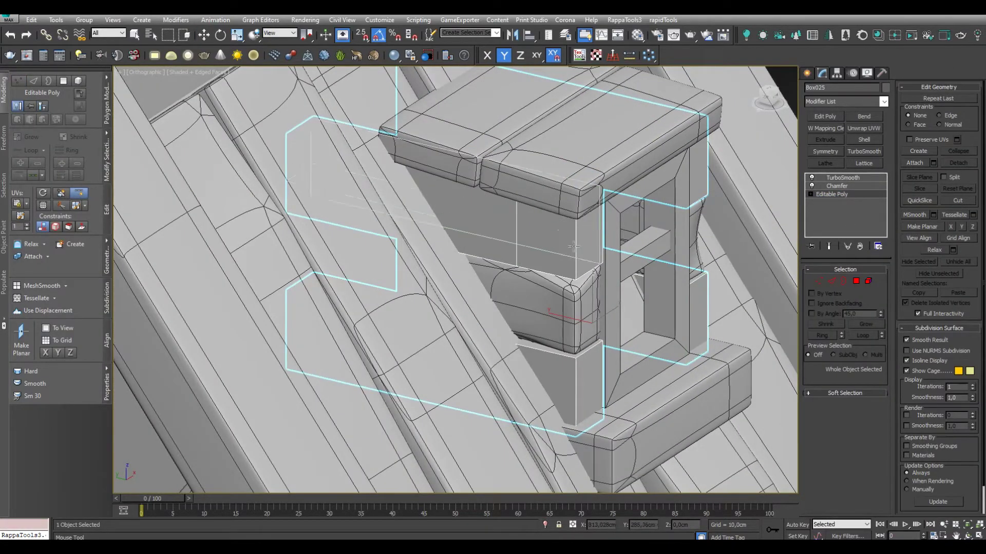
pyautogui.keyDown('alt'); pyautogui.moveTo(574, 247); pyautogui.dragTo(545, 250, button='middle'); pyautogui.keyUp('alt')
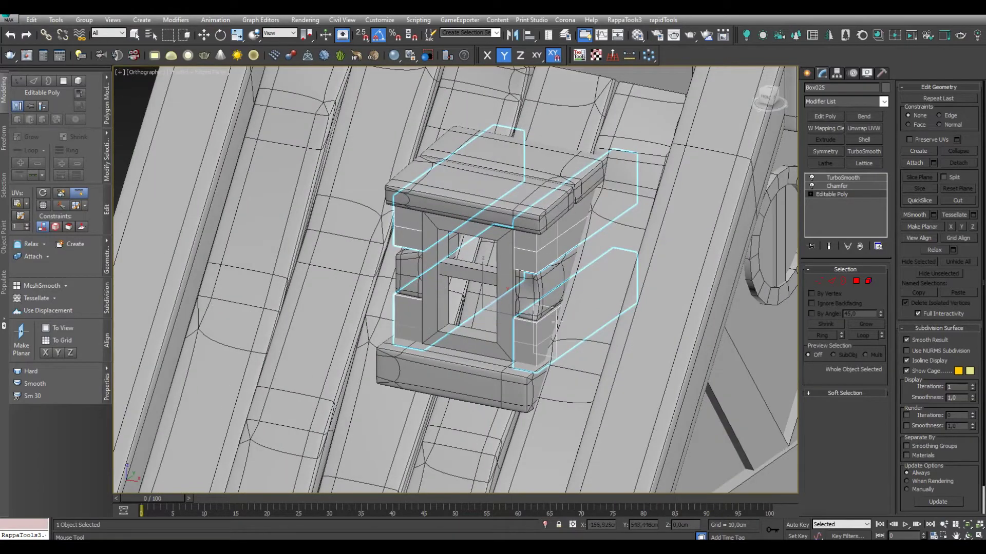
pyautogui.keyDown('alt'); pyautogui.moveTo(557, 322); pyautogui.dragTo(559, 329, button='middle'); pyautogui.keyUp('alt')
pyautogui.scroll(3, 586, 320)
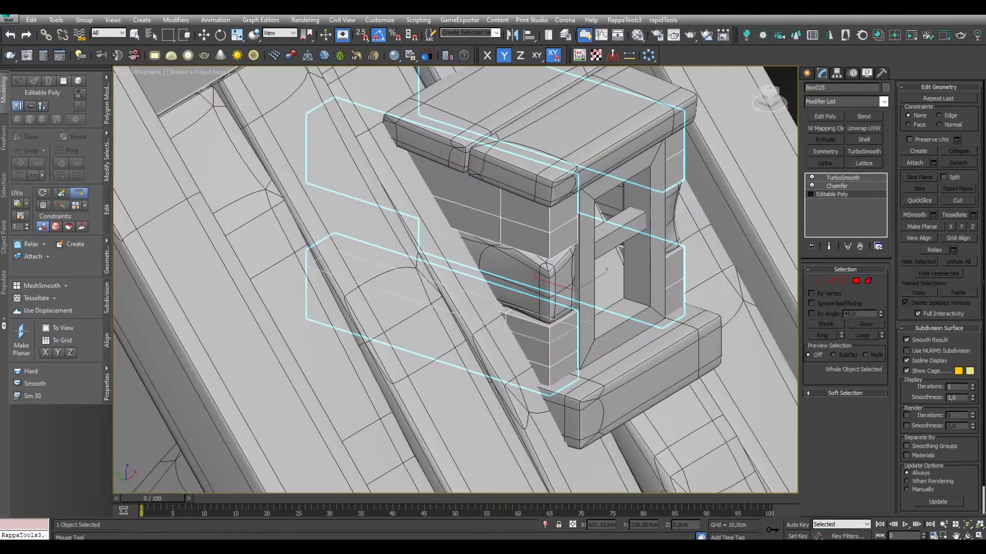
pyautogui.click(817, 282)
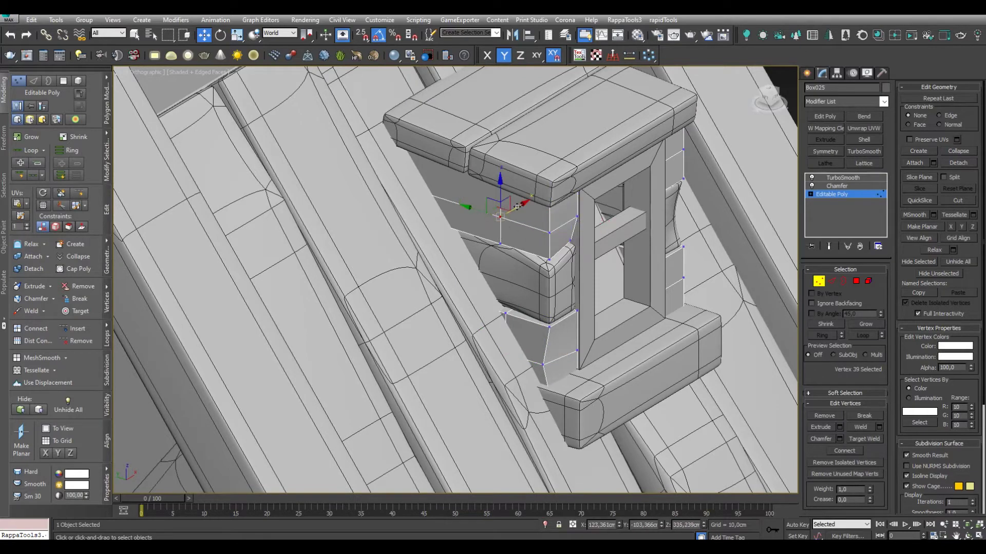
pyautogui.keyDown('ctrl'); pyautogui.click(516, 206); pyautogui.keyUp('ctrl')
pyautogui.moveTo(516, 206)
pyautogui.keyDown('alt'); pyautogui.mouseDown(button='middle')
pyautogui.moveTo(505, 321)
pyautogui.moveTo(548, 365)
pyautogui.mouseUp(button='middle'); pyautogui.keyUp('alt')
# Move the block vertices along Y to taper them and preview TurboSmooth without edges
pyautogui.keyDown('alt'); pyautogui.moveTo(736, 273); pyautogui.dragTo(685, 281, button='middle'); pyautogui.keyUp('alt')
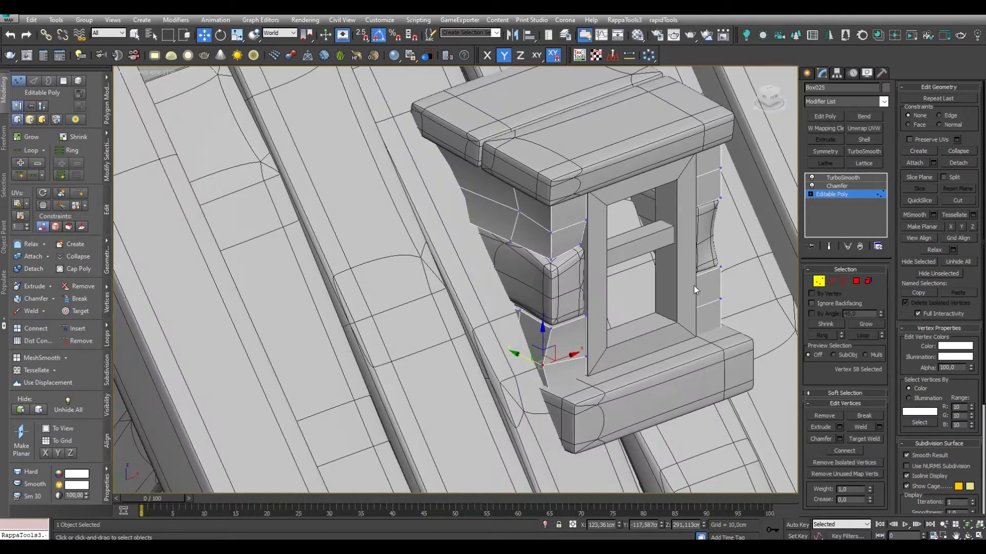
pyautogui.press('F6')
pyautogui.keyDown('alt'); pyautogui.moveTo(727, 338); pyautogui.dragTo(704, 195, button='middle'); pyautogui.keyUp('alt')
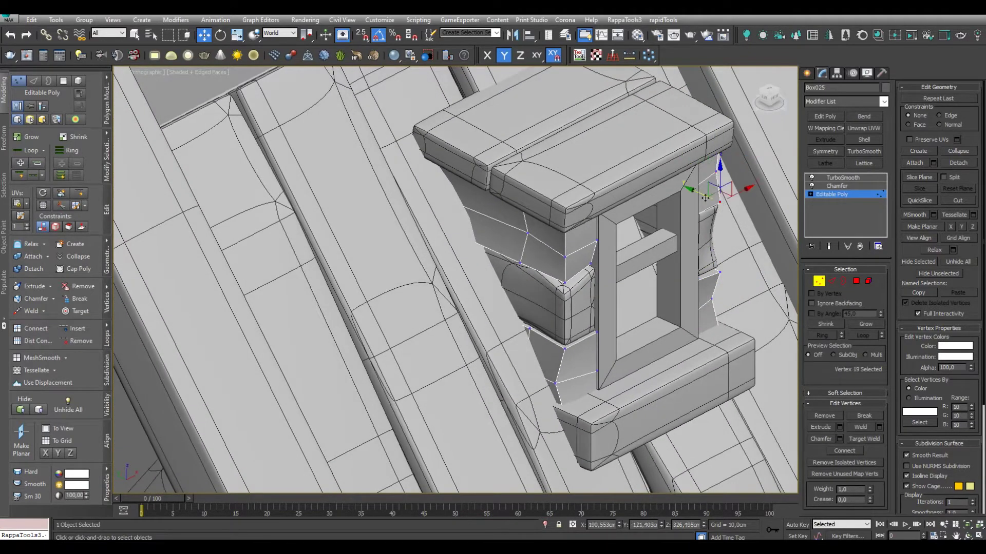
pyautogui.click(843, 177)
pyautogui.press('F4')
pyautogui.scroll(-3, 683, 236)
pyautogui.scroll(3, 683, 236)
pyautogui.scroll(-5, 690, 239)
pyautogui.scroll(5, 578, 299)
# Return to the block's vertices and recheck the TurboSmooth result
pyautogui.moveTo(579, 300)
pyautogui.keyDown('alt'); pyautogui.mouseDown(button='middle')
pyautogui.moveTo(512, 289)
pyautogui.moveTo(534, 319)
pyautogui.mouseUp(button='middle'); pyautogui.keyUp('alt')
pyautogui.scroll(3, 534, 319)
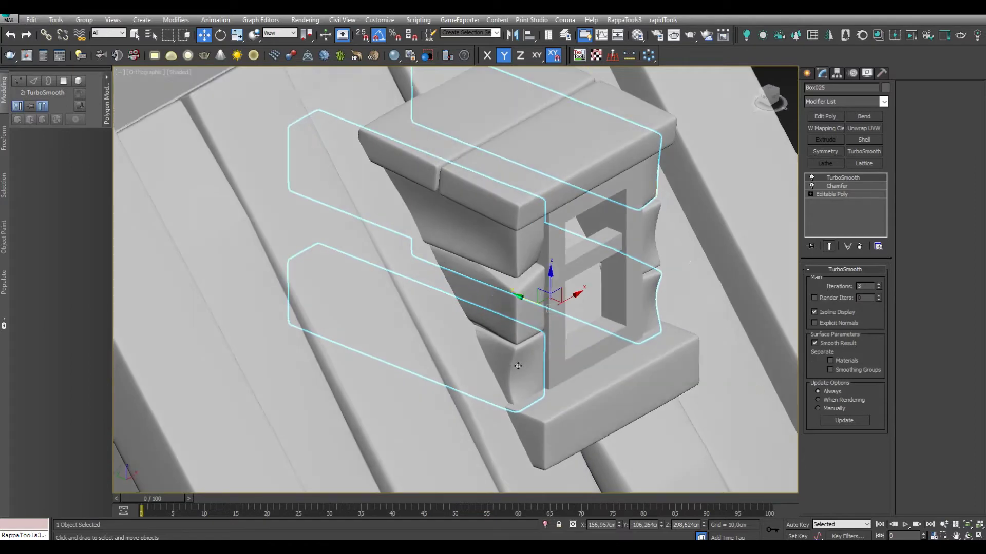
pyautogui.click(832, 194)
pyautogui.press('1')
pyautogui.click(842, 177)
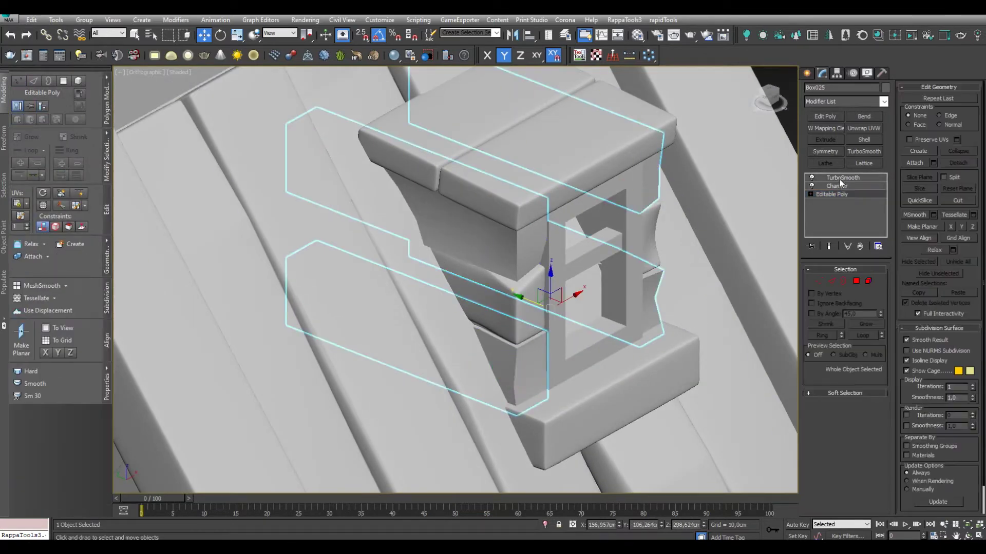
pyautogui.scroll(-5, 641, 256)
# Select the arch over the front door and go to its Editable Poly base
pyautogui.keyDown('alt'); pyautogui.moveTo(641, 257); pyautogui.dragTo(656, 231, button='middle'); pyautogui.keyUp('alt')
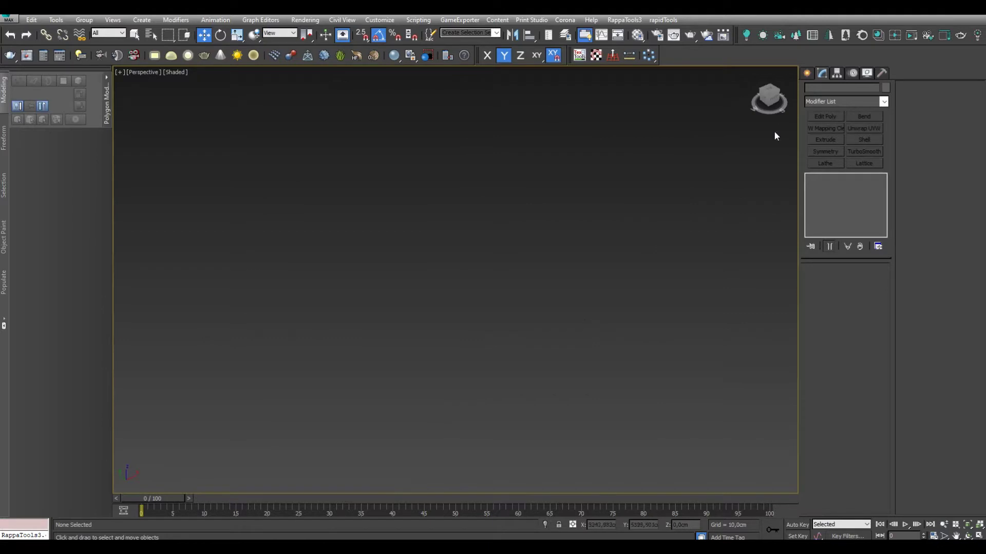
pyautogui.click(764, 93)
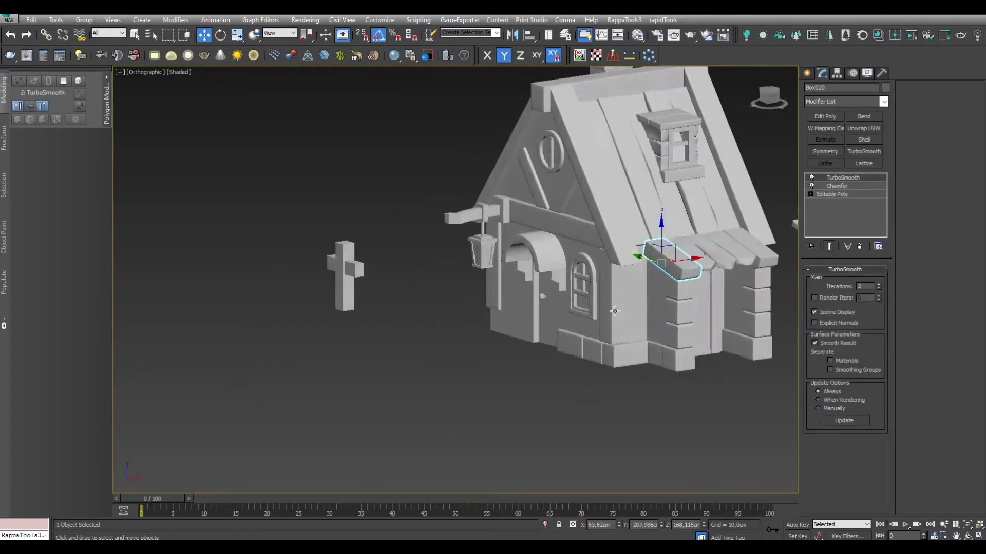
pyautogui.click(542, 249)
pyautogui.scroll(5, 606, 170)
pyautogui.click(832, 194)
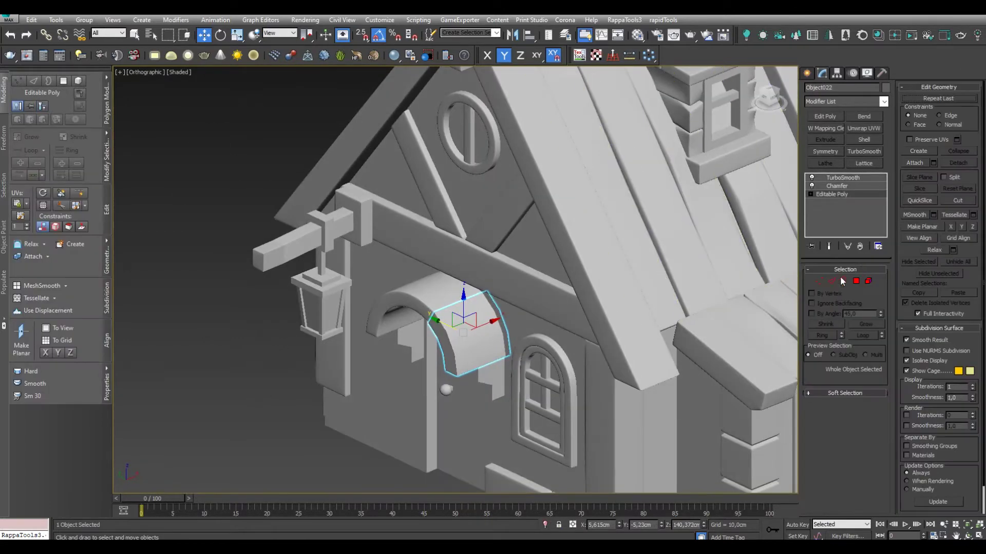
pyautogui.click(80, 194)
pyautogui.press('z')
pyautogui.scroll(-3, 462, 330)
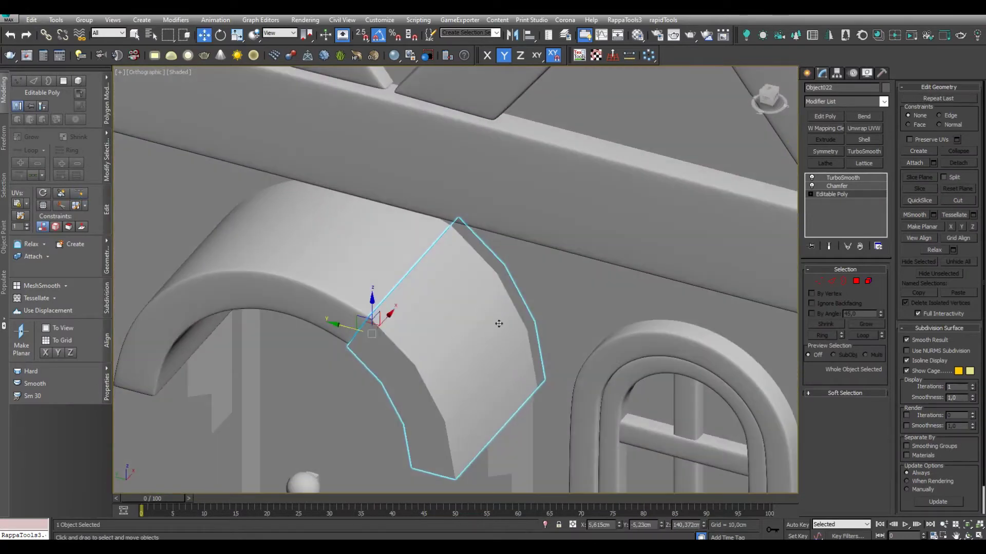
# Select the vertices along the arch seam and move them along Z
pyautogui.keyDown('alt'); pyautogui.moveTo(462, 308); pyautogui.dragTo(493, 319, button='middle'); pyautogui.keyUp('alt')
pyautogui.click(819, 280)
pyautogui.scroll(4, 407, 261)
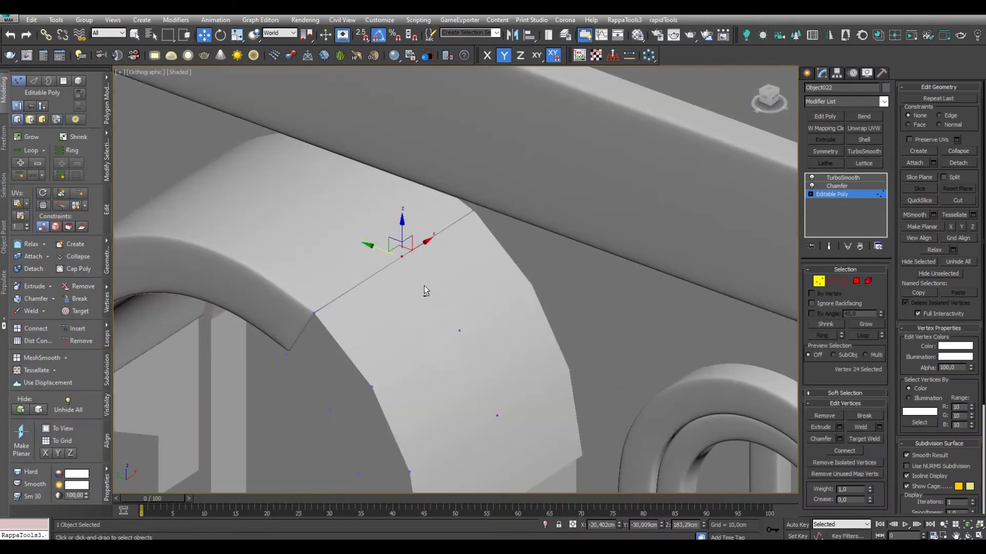
pyautogui.keyDown('alt'); pyautogui.moveTo(424, 285); pyautogui.dragTo(406, 272, button='middle'); pyautogui.keyUp('alt')
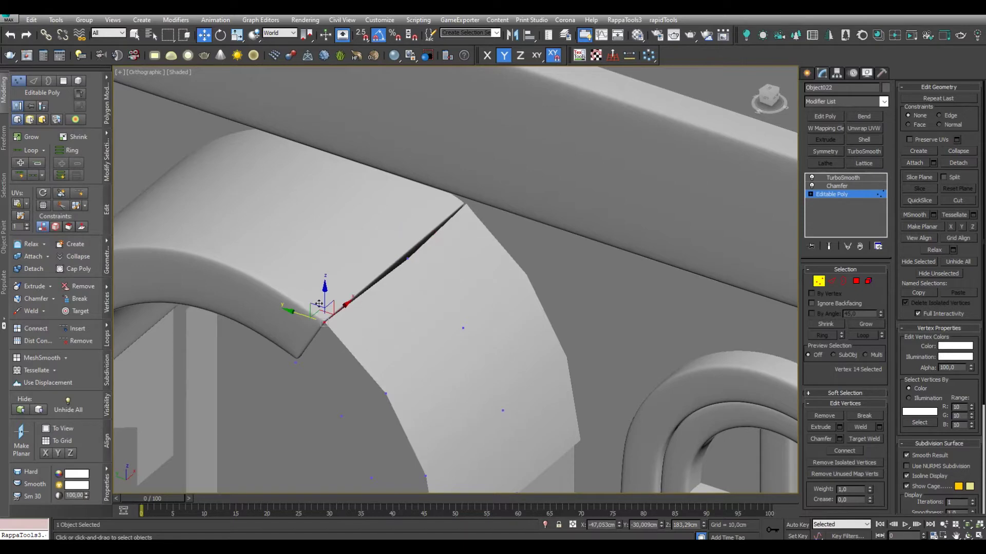
pyautogui.keyDown('alt'); pyautogui.moveTo(335, 317); pyautogui.dragTo(380, 374, button='middle'); pyautogui.keyUp('alt')
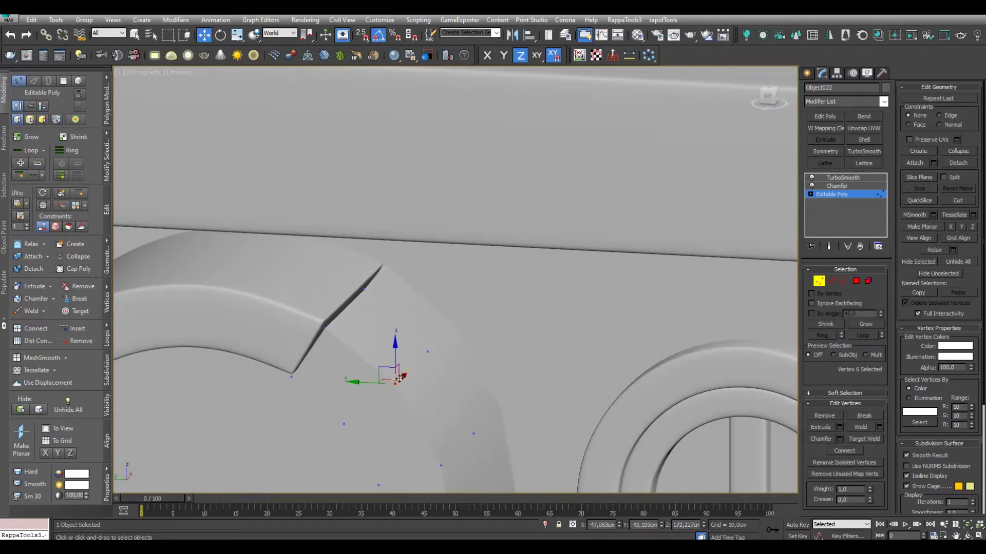
pyautogui.scroll(-5, 387, 361)
pyautogui.keyDown('alt'); pyautogui.moveTo(455, 341); pyautogui.dragTo(463, 353, button='middle'); pyautogui.keyUp('alt')
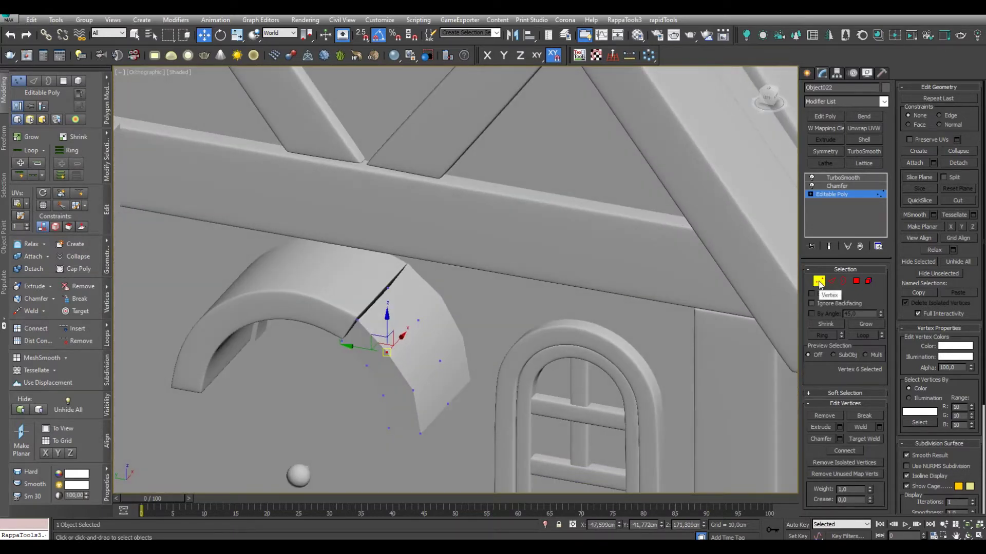
pyautogui.scroll(2, 413, 291)
pyautogui.keyDown('alt'); pyautogui.moveTo(413, 290); pyautogui.dragTo(390, 278, button='middle'); pyautogui.keyUp('alt')
pyautogui.press('F7')
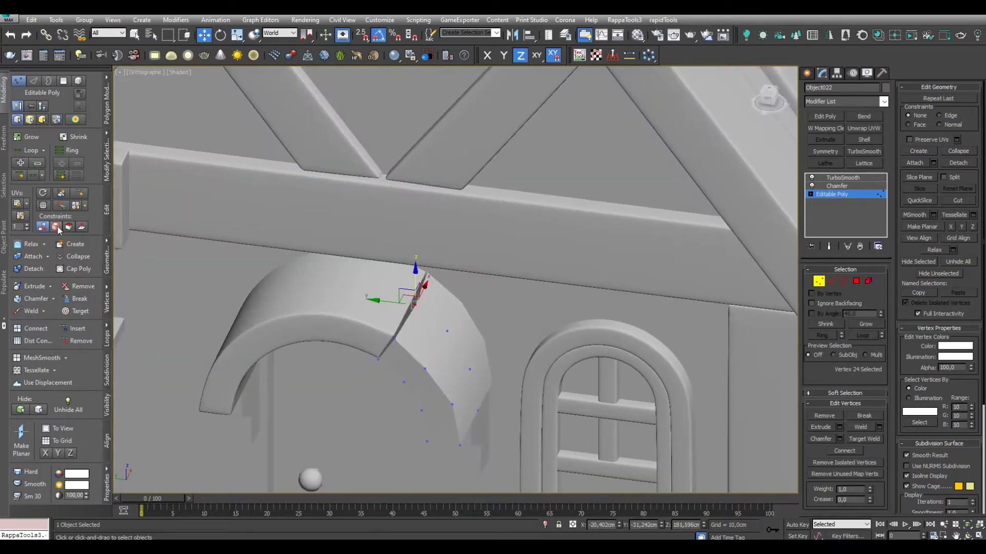
# Preview the smoothed arch and select the left arch piece
pyautogui.press('pageup')
pyautogui.scroll(-3, 378, 301)
pyautogui.keyDown('alt'); pyautogui.moveTo(379, 301); pyautogui.dragTo(450, 302, button='middle'); pyautogui.keyUp('alt')
pyautogui.scroll(3, 450, 302)
pyautogui.click(369, 308)
pyautogui.scroll(-2, 369, 308)
pyautogui.scroll(3, 376, 326)
pyautogui.moveTo(370, 308)
pyautogui.keyDown('alt'); pyautogui.mouseDown(button='middle')
pyautogui.moveTo(376, 326)
pyautogui.moveTo(431, 328)
pyautogui.moveTo(427, 318)
pyautogui.mouseUp(button='middle'); pyautogui.keyUp('alt')
# Slide an edge loop down across the left arch's top with Edged Faces on
pyautogui.click(837, 194)
pyautogui.press('F4')
pyautogui.scroll(-2, 427, 318)
pyautogui.scroll(3, 427, 318)
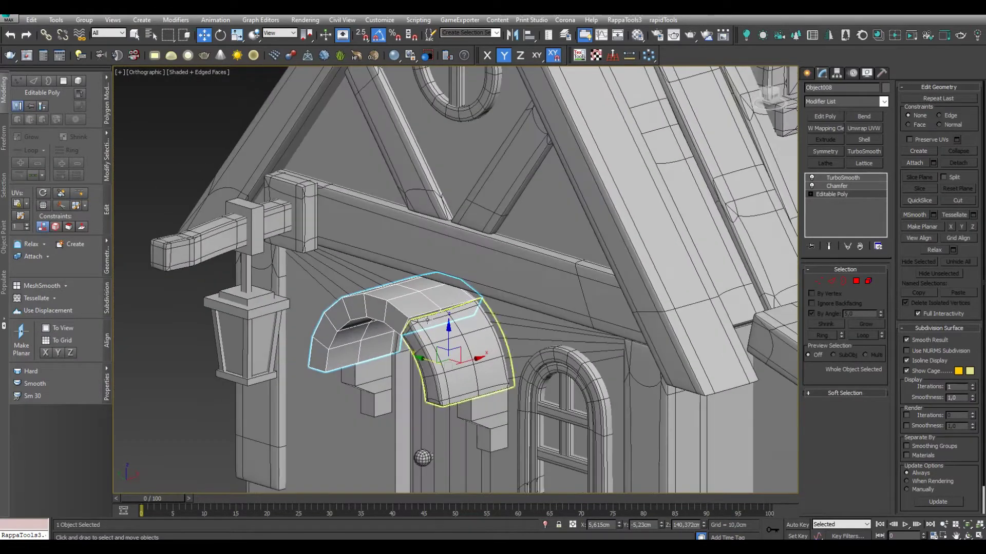
pyautogui.scroll(2, 427, 319)
pyautogui.scroll(2, 604, 303)
pyautogui.press('2')
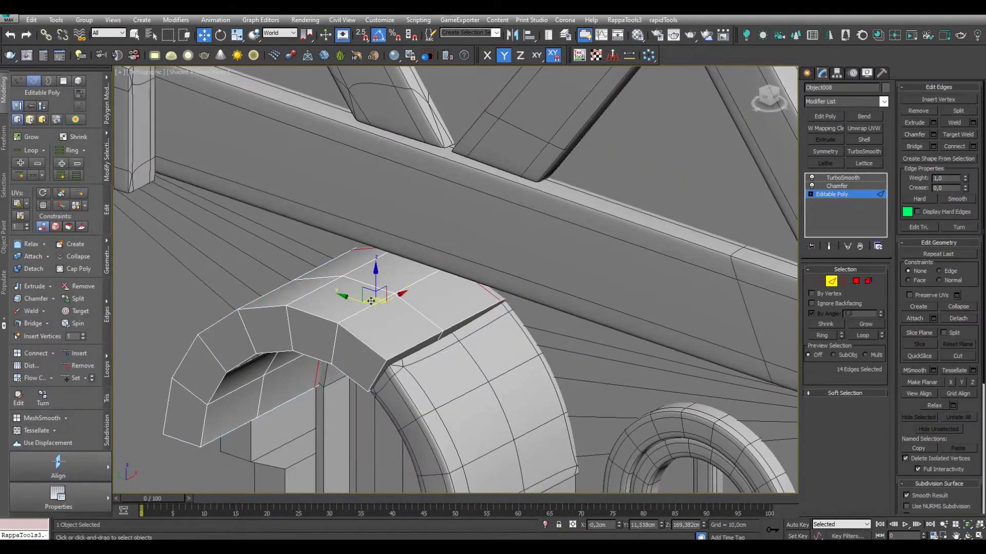
pyautogui.moveTo(387, 305); pyautogui.dragTo(357, 323)
pyautogui.scroll(-3, 377, 340)
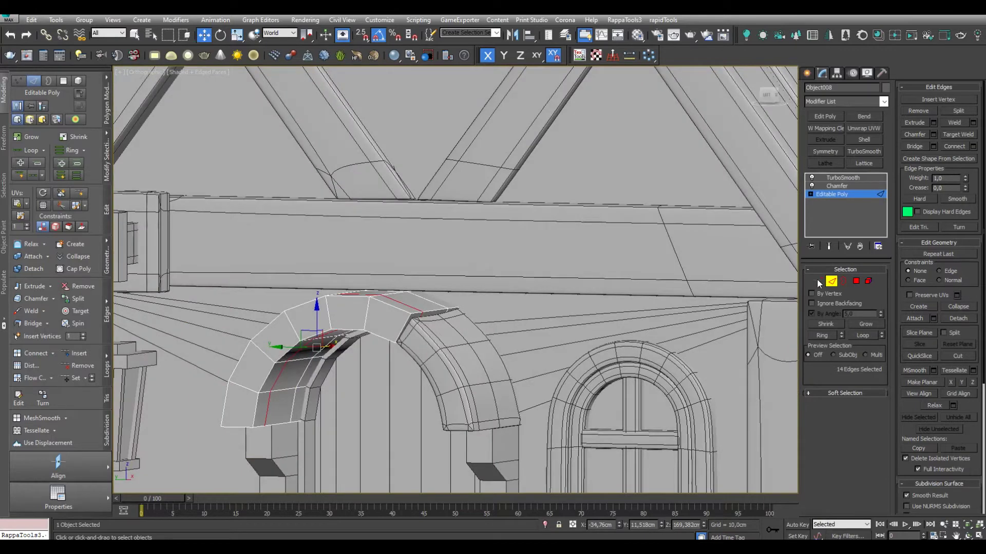
pyautogui.press('1')
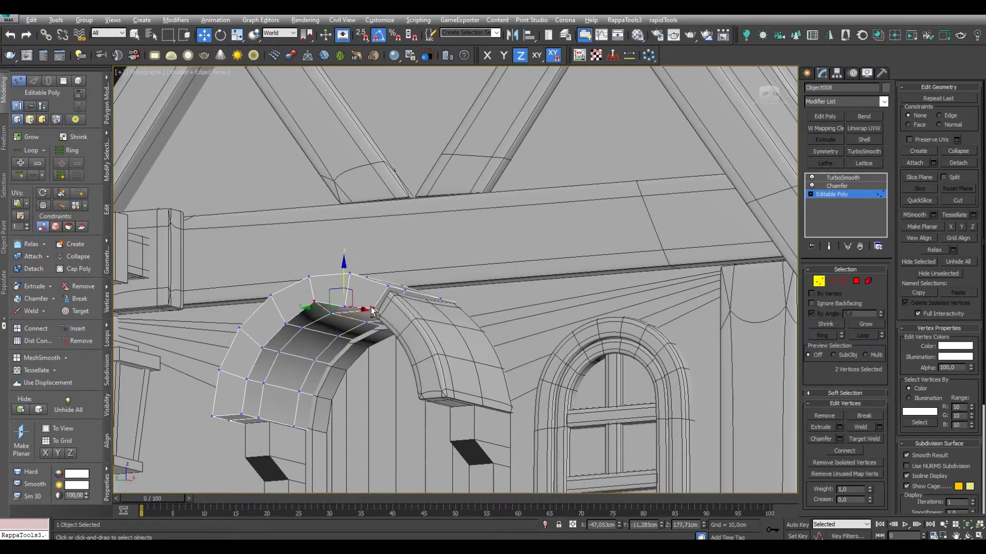
# Move individual arch-top vertices into an uneven cartoon curve
pyautogui.click(372, 311)
pyautogui.keyDown('alt'); pyautogui.moveTo(372, 310); pyautogui.dragTo(342, 276, button='middle'); pyautogui.keyUp('alt')
pyautogui.moveTo(416, 273)
pyautogui.keyDown('alt'); pyautogui.mouseDown(button='middle')
pyautogui.moveTo(325, 339)
pyautogui.moveTo(296, 337)
pyautogui.moveTo(368, 319)
pyautogui.mouseUp(button='middle'); pyautogui.keyUp('alt')
pyautogui.click(326, 340)
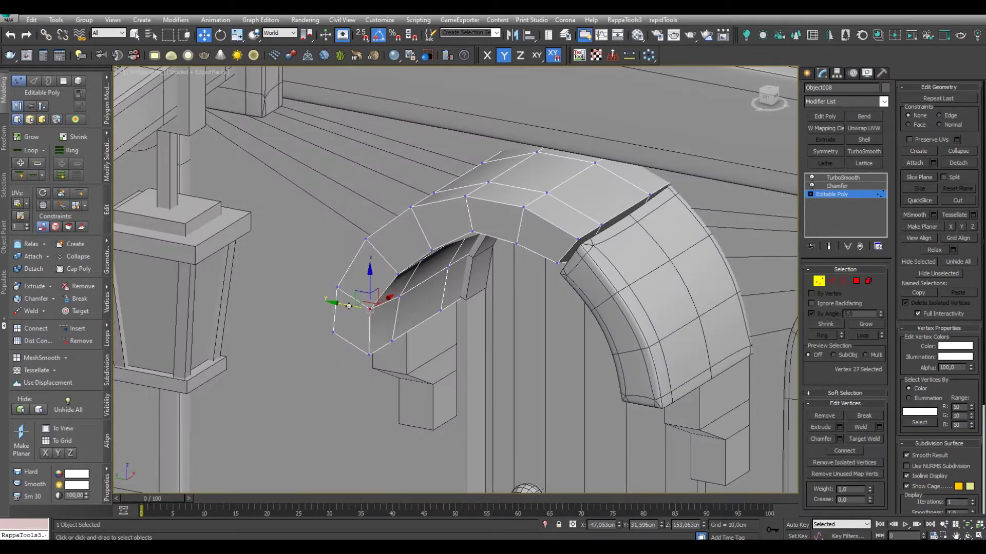
pyautogui.scroll(-3, 445, 318)
pyautogui.keyDown('alt'); pyautogui.moveTo(444, 318); pyautogui.dragTo(391, 308, button='middle'); pyautogui.keyUp('alt')
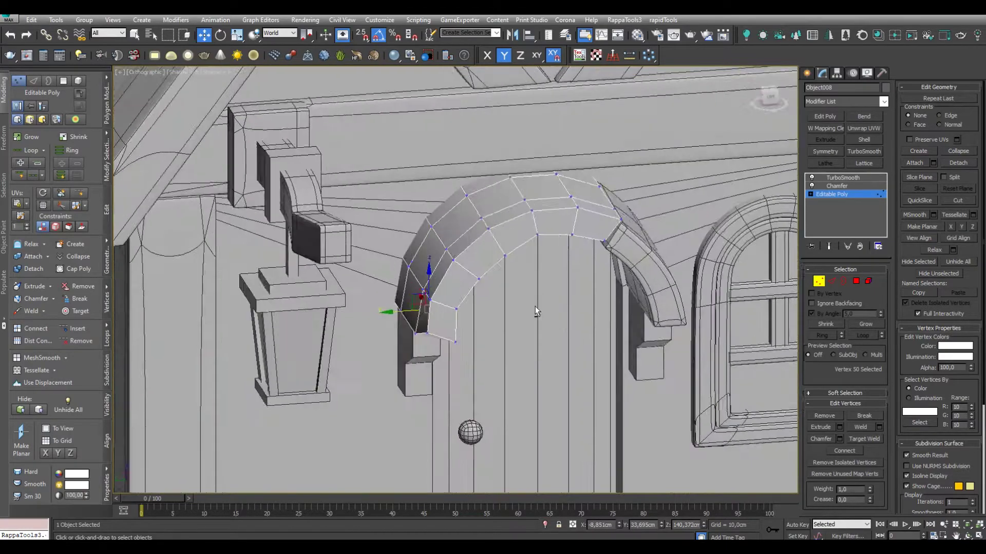
# Show the arch smoothed with TurboSmooth and Edged Faces turned off
pyautogui.click(843, 177)
pyautogui.moveTo(596, 297)
pyautogui.keyDown('alt'); pyautogui.mouseDown(button='middle')
pyautogui.moveTo(571, 330)
pyautogui.moveTo(513, 329)
pyautogui.moveTo(507, 313)
pyautogui.moveTo(544, 231)
pyautogui.mouseUp(button='middle'); pyautogui.keyUp('alt')
pyautogui.press('F4')
pyautogui.scroll(-2, 570, 330)
pyautogui.scroll(-3, 571, 331)
pyautogui.scroll(3, 513, 329)
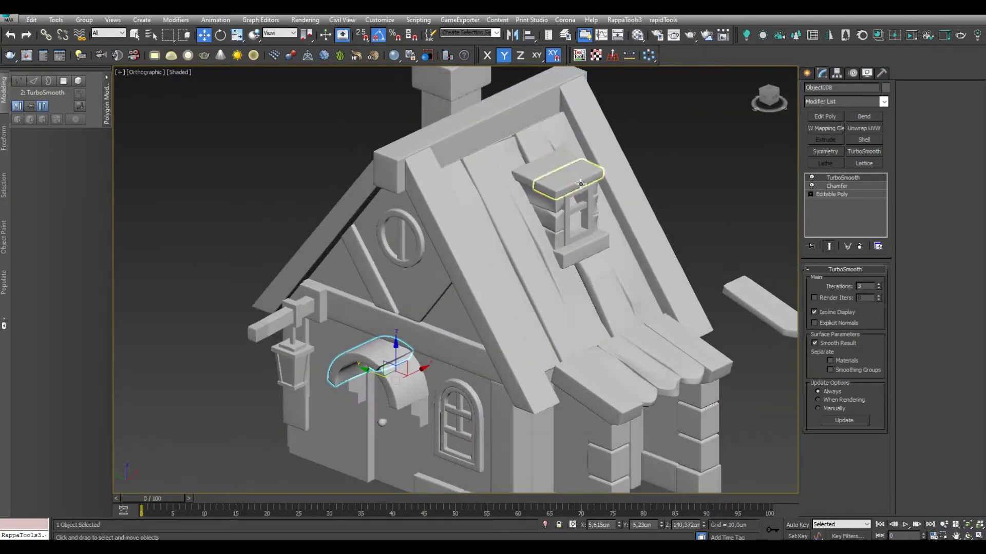
# Shift the chimney cap's top vertices along X into a drooping shape
pyautogui.click(567, 154)
pyautogui.scroll(5, 508, 277)
pyautogui.click(832, 194)
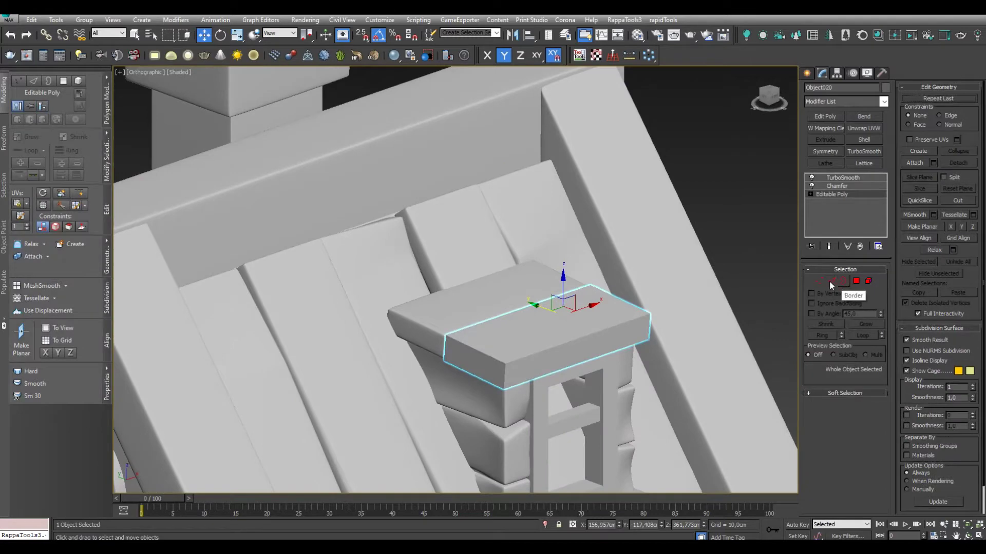
pyautogui.click(818, 281)
pyautogui.press('F4')
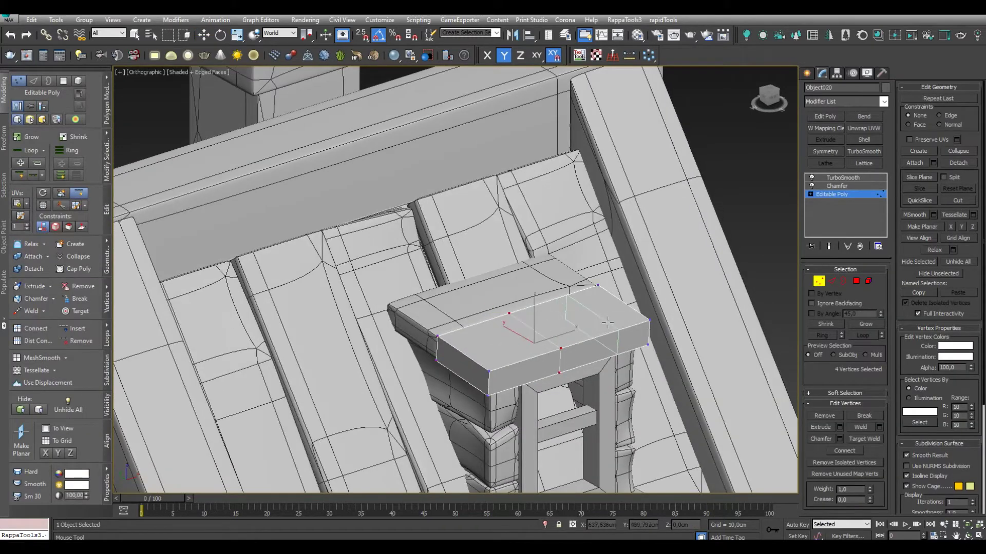
pyautogui.press('w')
pyautogui.press('z')
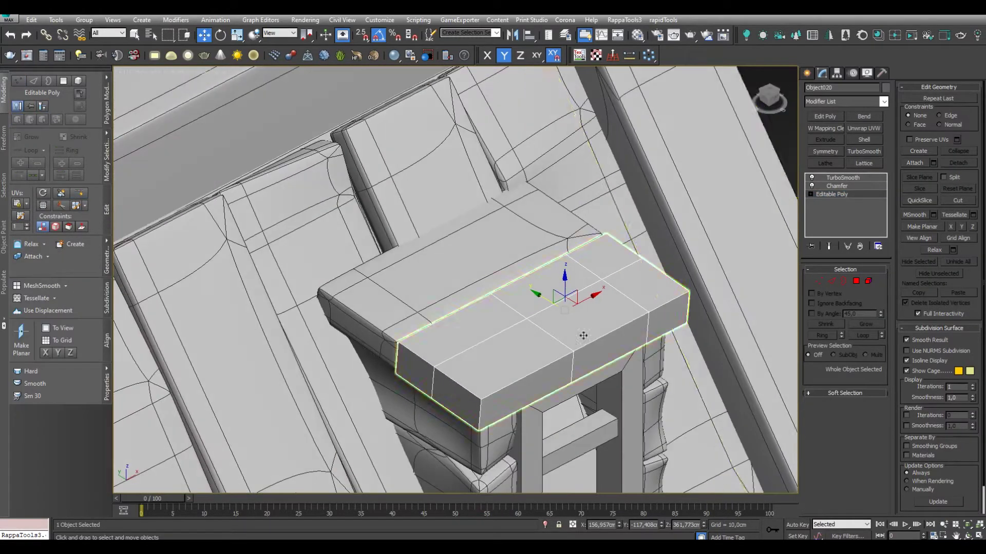
pyautogui.moveTo(446, 376)
pyautogui.mouseDown()
pyautogui.moveTo(574, 356)
pyautogui.moveTo(552, 372)
pyautogui.mouseUp()
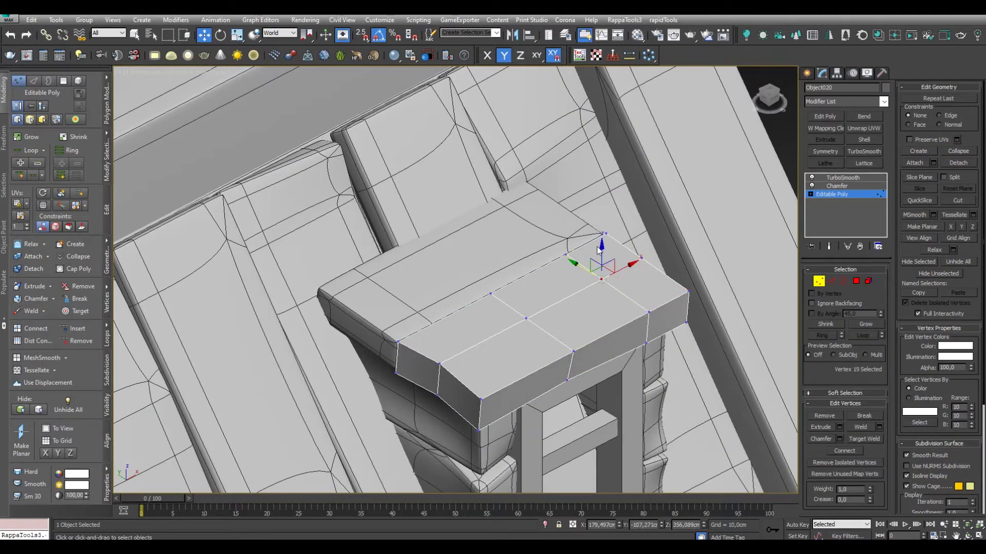
pyautogui.keyDown('alt'); pyautogui.moveTo(655, 251); pyautogui.dragTo(627, 281, button='middle'); pyautogui.keyUp('alt')
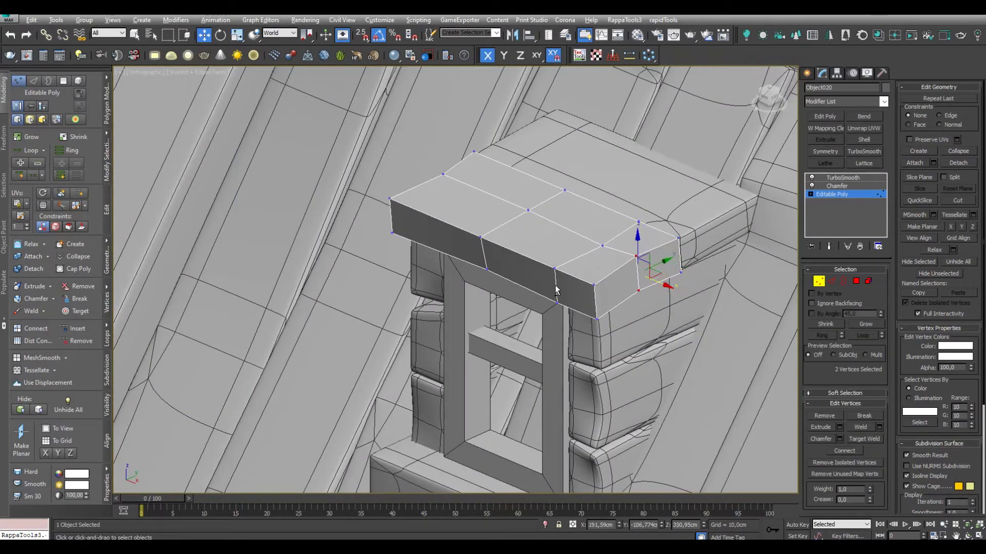
pyautogui.scroll(-3, 622, 296)
# Edit the vertices of plank Box035 on the cap and show it with TurboSmooth
pyautogui.click(544, 288)
pyautogui.keyDown('alt'); pyautogui.moveTo(544, 287); pyautogui.dragTo(508, 291, button='middle'); pyautogui.keyUp('alt')
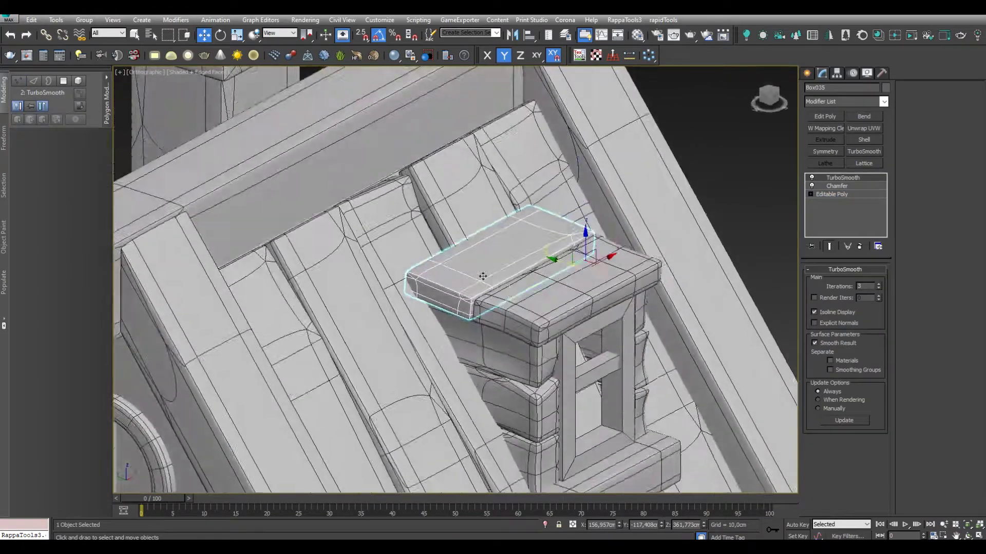
pyautogui.scroll(2, 509, 291)
pyautogui.click(831, 194)
pyautogui.press('1')
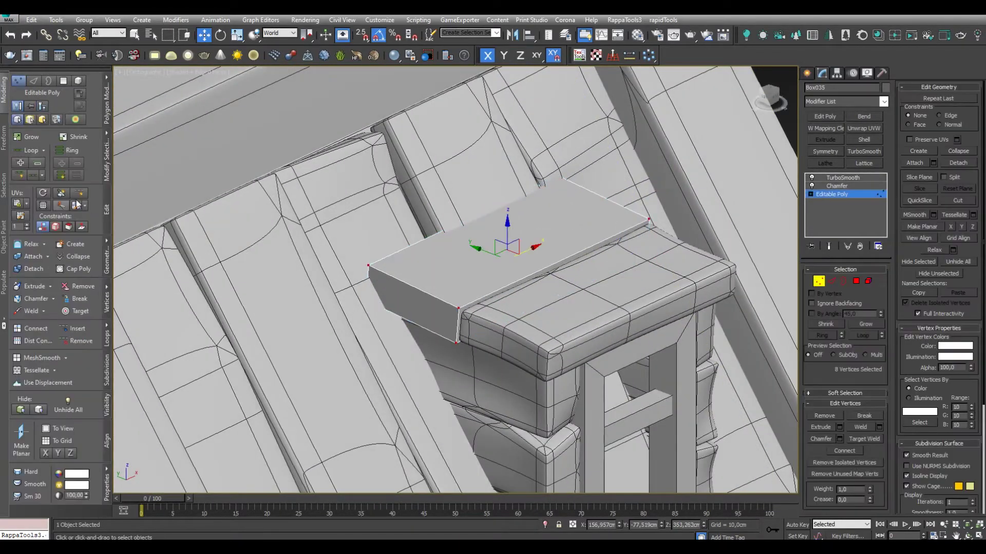
pyautogui.click(79, 193)
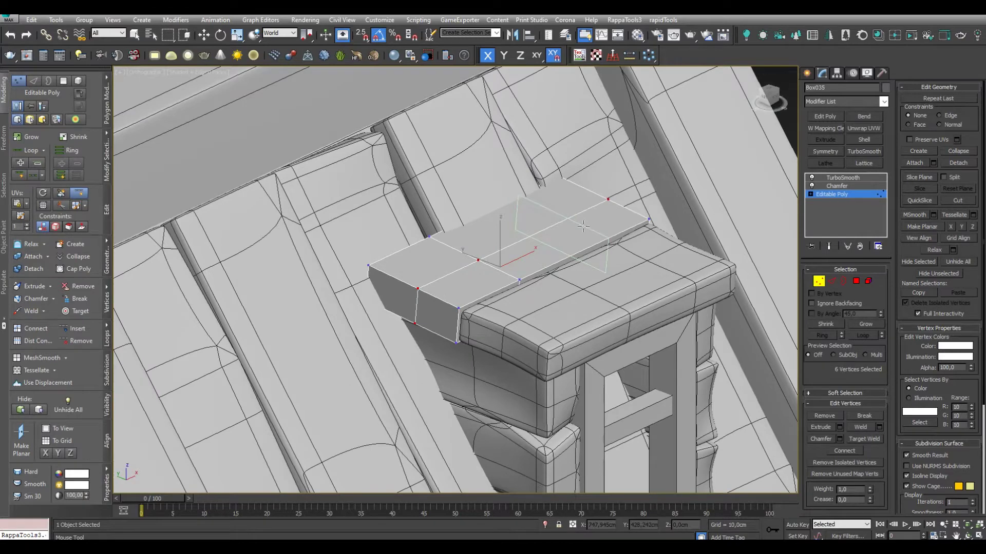
pyautogui.keyDown('alt'); pyautogui.moveTo(583, 226); pyautogui.dragTo(587, 304, button='middle'); pyautogui.keyUp('alt')
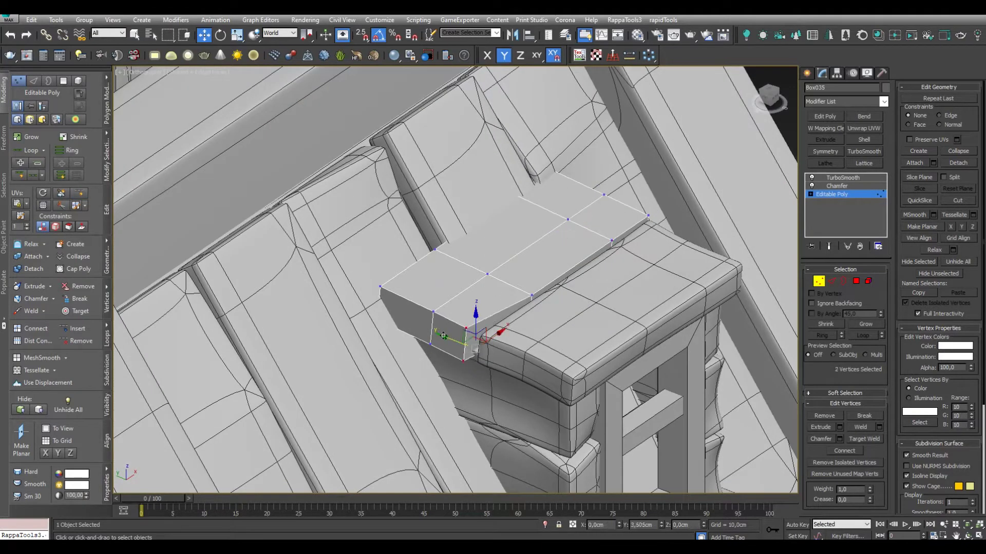
pyautogui.keyDown('alt'); pyautogui.moveTo(535, 260); pyautogui.dragTo(640, 210, button='middle'); pyautogui.keyUp('alt')
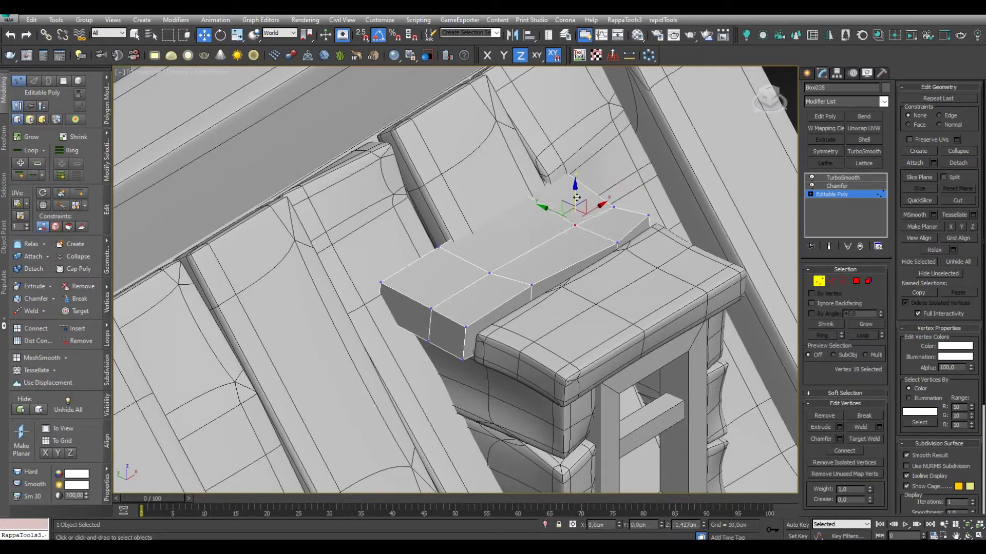
pyautogui.click(842, 177)
pyautogui.keyDown('alt'); pyautogui.moveTo(576, 197); pyautogui.dragTo(593, 274, button='middle'); pyautogui.keyUp('alt')
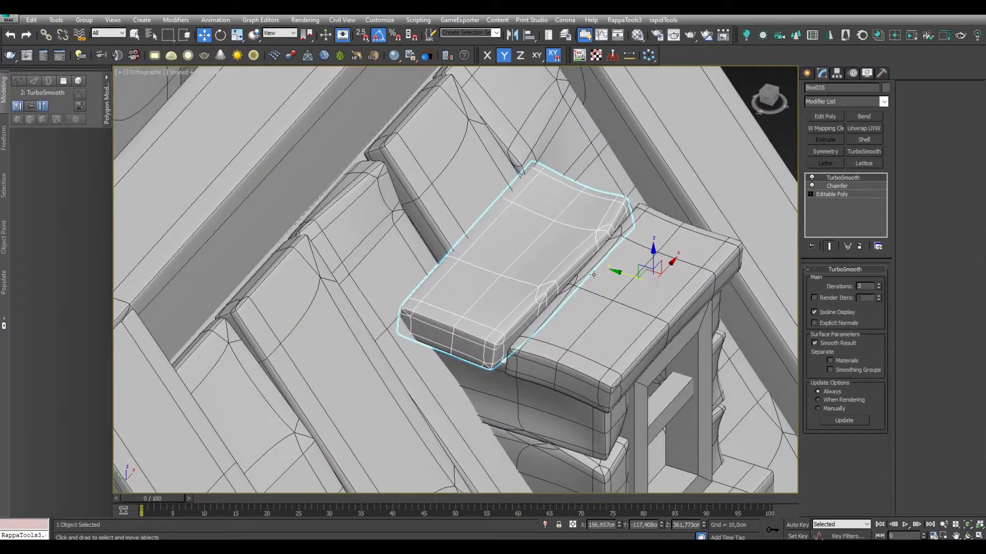
# Orbit to the side of the house and select the long roof edge board
pyautogui.scroll(-4, 624, 274)
pyautogui.scroll(-4, 616, 267)
pyautogui.scroll(-4, 590, 257)
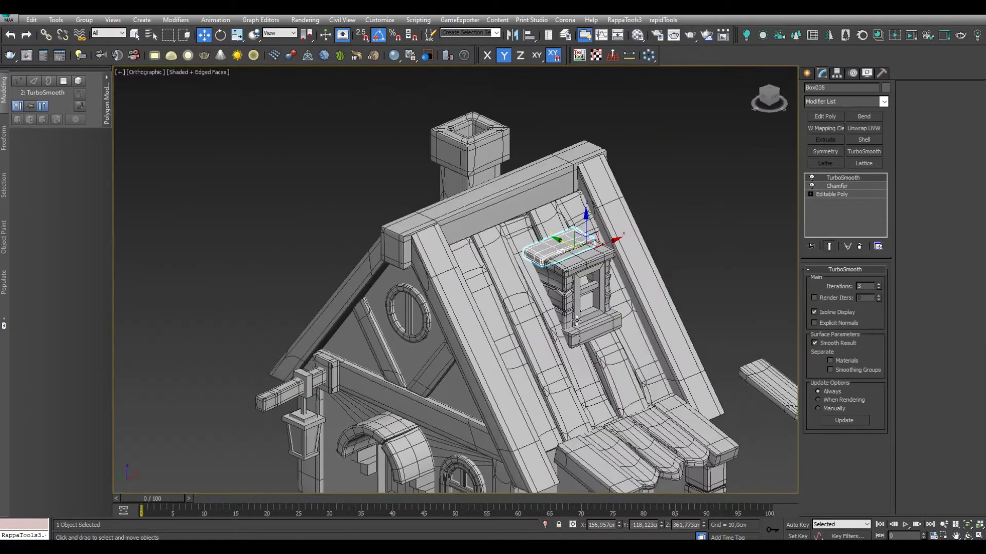
pyautogui.scroll(-2, 549, 246)
pyautogui.scroll(-2, 550, 246)
pyautogui.keyDown('alt'); pyautogui.moveTo(549, 246); pyautogui.dragTo(534, 277, button='middle'); pyautogui.keyUp('alt')
pyautogui.scroll(-2, 534, 277)
pyautogui.click(539, 288)
pyautogui.scroll(3, 524, 294)
pyautogui.scroll(-3, 524, 290)
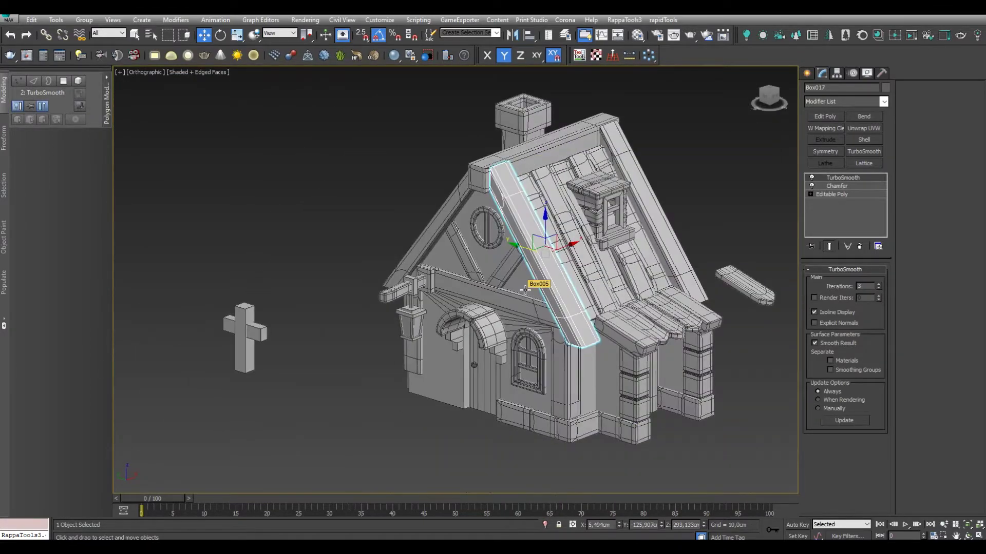
pyautogui.scroll(3, 461, 299)
pyautogui.scroll(-2, 565, 287)
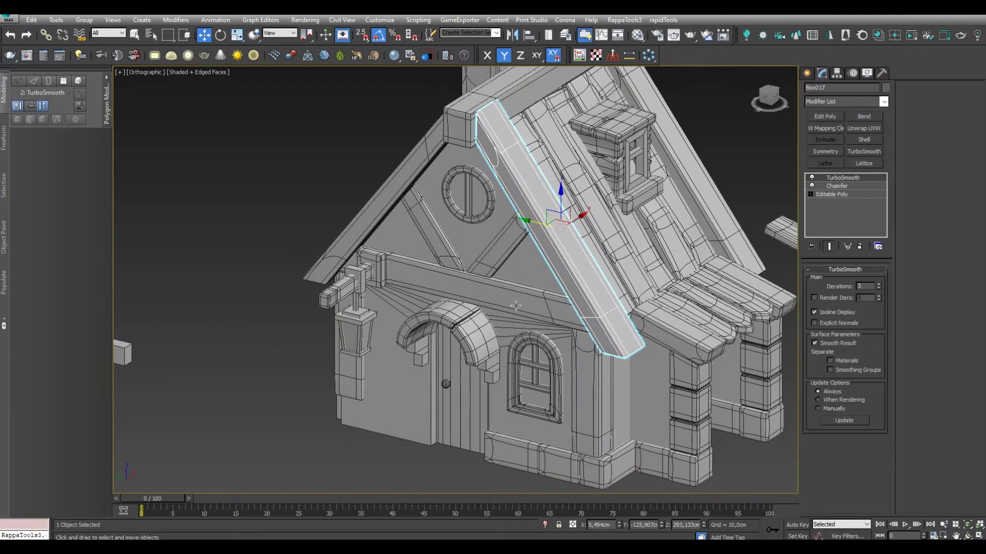
# Select the corner porch column and hide edged faces while orbiting the house
pyautogui.click(585, 328)
pyautogui.scroll(2, 596, 314)
pyautogui.press('F4')
pyautogui.scroll(-5, 520, 250)
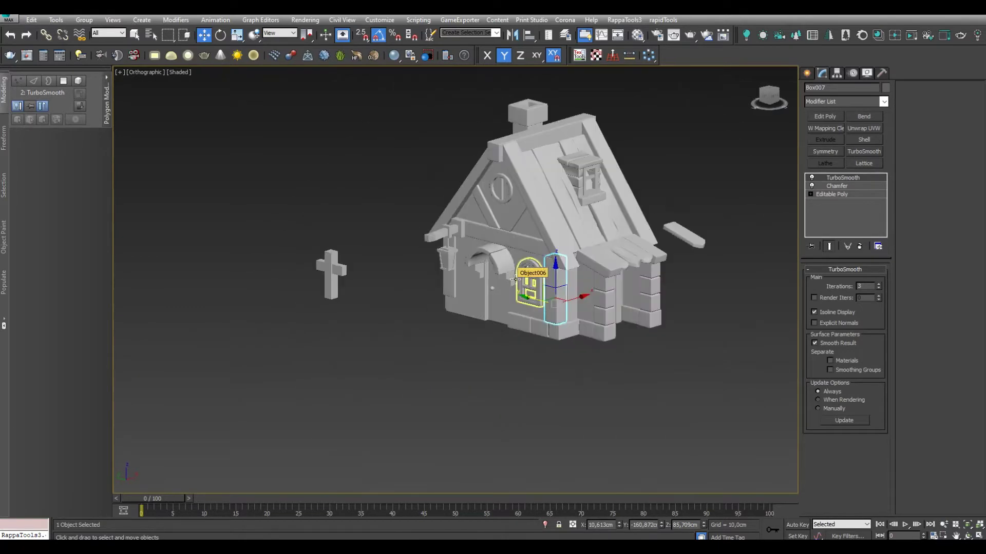
pyautogui.scroll(2, 539, 286)
pyautogui.keyDown('alt'); pyautogui.moveTo(539, 286); pyautogui.dragTo(564, 314, button='middle'); pyautogui.keyUp('alt')
pyautogui.scroll(-1, 564, 314)
pyautogui.scroll(2, 564, 314)
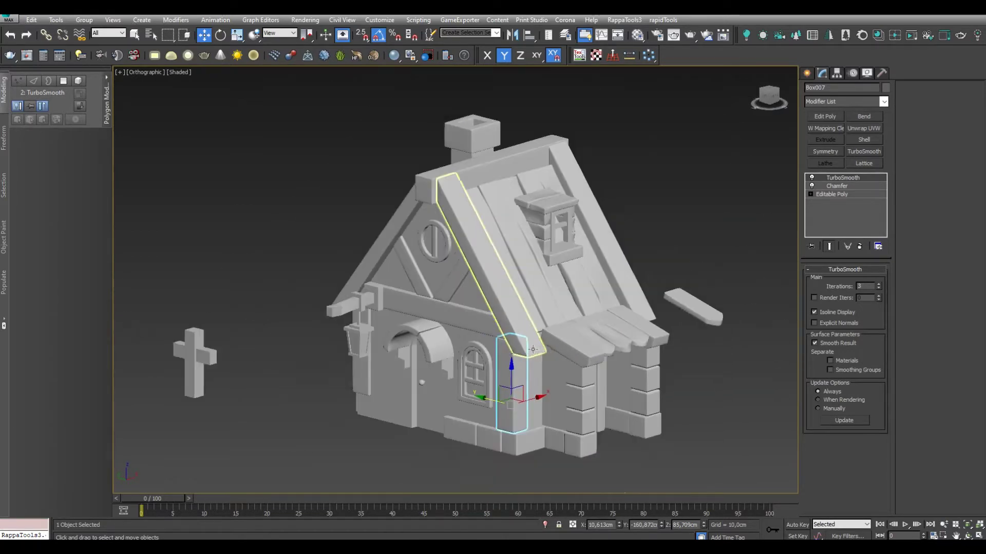
pyautogui.scroll(3, 532, 349)
pyautogui.scroll(-1, 529, 308)
pyautogui.scroll(-2, 528, 266)
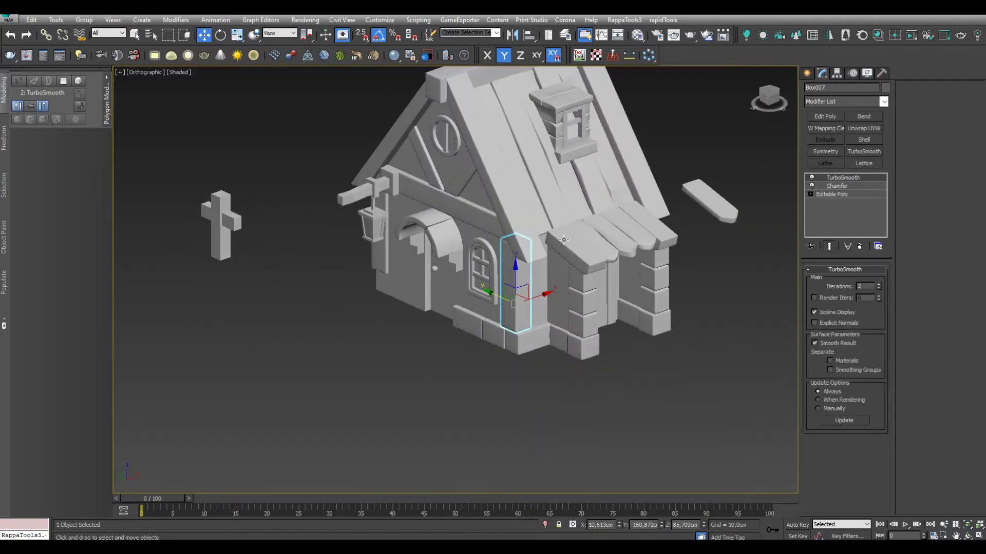
# From a front view, select the horizontal beam (Box010) across the front wall
pyautogui.press('q')
pyautogui.click(493, 169)
pyautogui.scroll(-2, 493, 169)
pyautogui.scroll(3, 485, 345)
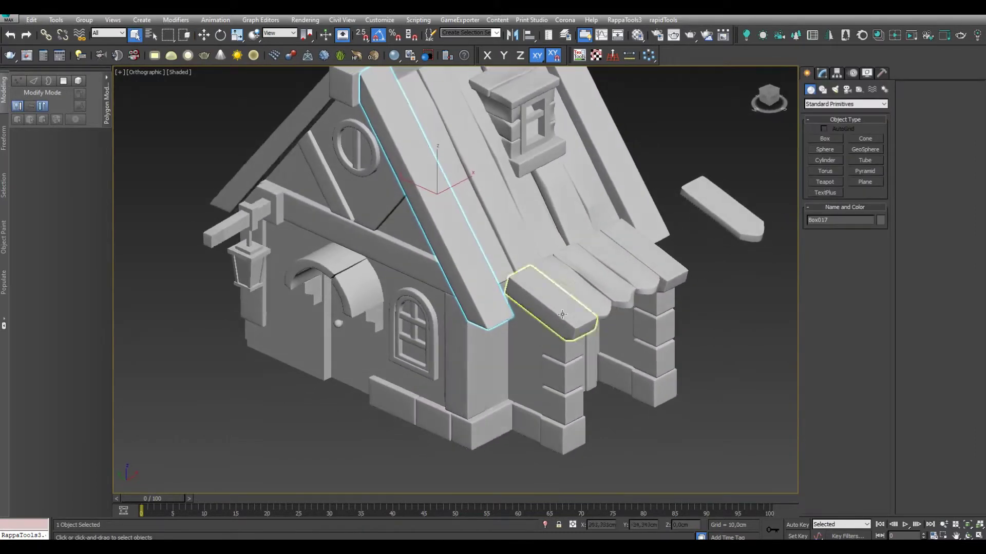
pyautogui.scroll(1, 485, 345)
pyautogui.scroll(-2, 485, 345)
pyautogui.moveTo(485, 345)
pyautogui.keyDown('alt'); pyautogui.mouseDown(button='middle')
pyautogui.moveTo(565, 308)
pyautogui.moveTo(642, 231)
pyautogui.mouseUp(button='middle'); pyautogui.keyUp('alt')
pyautogui.click(462, 238)
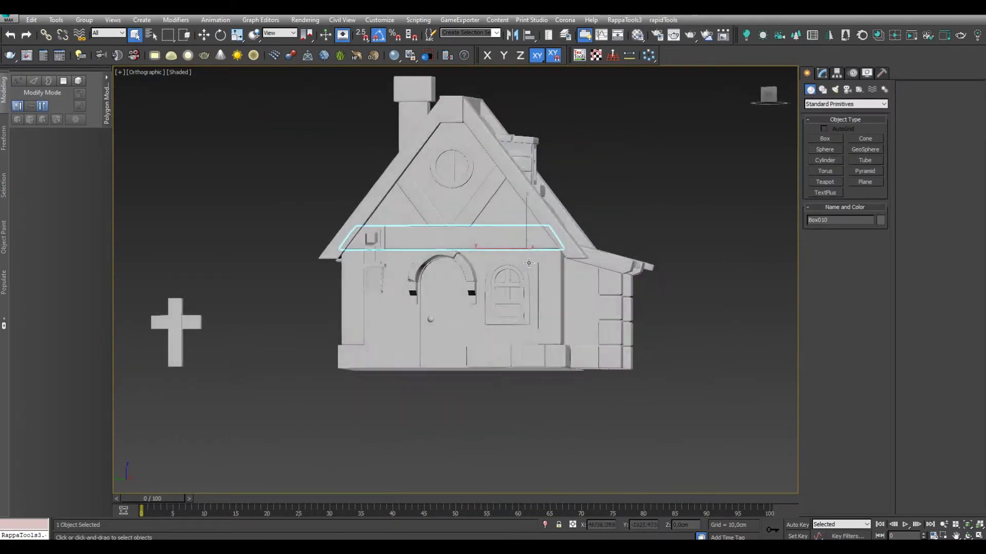
pyautogui.scroll(4, 548, 230)
# In wireframe, move the beam's end vertices along X to slant its ends
pyautogui.press('F3')
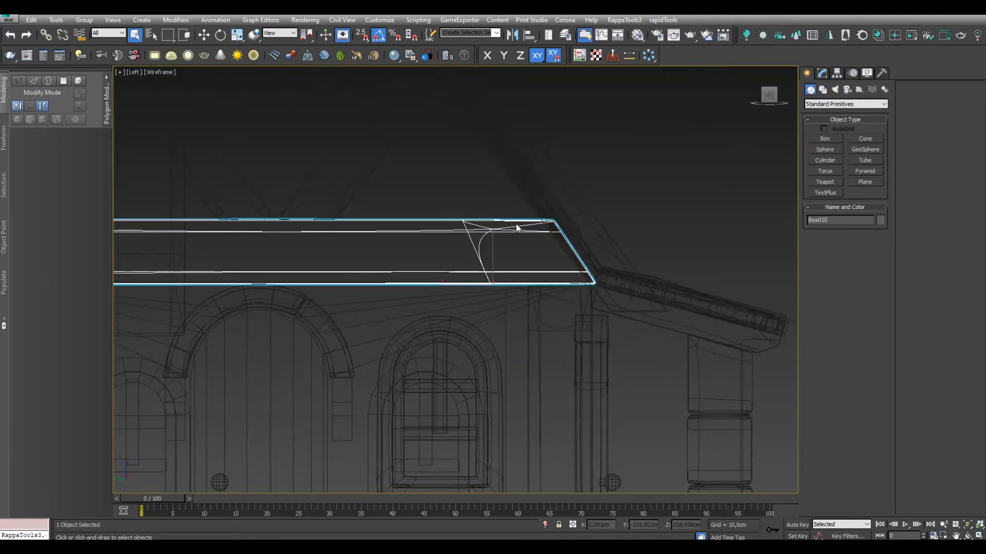
pyautogui.click(832, 194)
pyautogui.press('1')
pyautogui.scroll(3, 559, 216)
pyautogui.press('w')
pyautogui.moveTo(558, 214); pyautogui.dragTo(523, 251)
pyautogui.scroll(1, 675, 378)
pyautogui.scroll(-4, 484, 346)
pyautogui.scroll(4, 469, 310)
pyautogui.scroll(-3, 332, 333)
pyautogui.scroll(-2, 370, 302)
# Show the reshaped beam shaded with TurboSmooth, then select the door arch brackets
pyautogui.press('1')
pyautogui.moveTo(369, 303)
pyautogui.keyDown('alt'); pyautogui.mouseDown(button='middle')
pyautogui.moveTo(514, 308)
pyautogui.moveTo(635, 330)
pyautogui.moveTo(565, 308)
pyautogui.mouseUp(button='middle'); pyautogui.keyUp('alt')
pyautogui.press('F3')
pyautogui.click(842, 177)
pyautogui.scroll(3, 494, 264)
pyautogui.scroll(2, 494, 264)
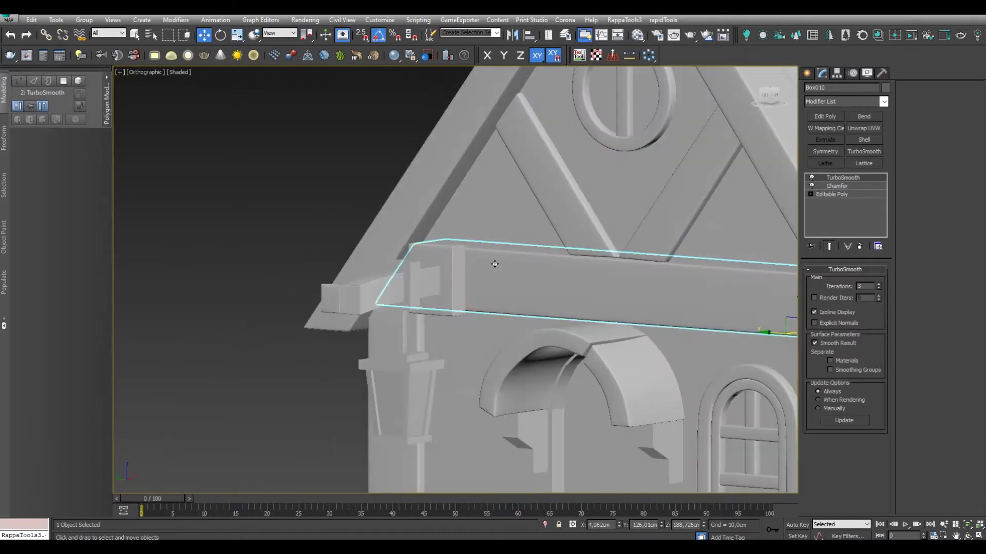
pyautogui.scroll(-3, 493, 263)
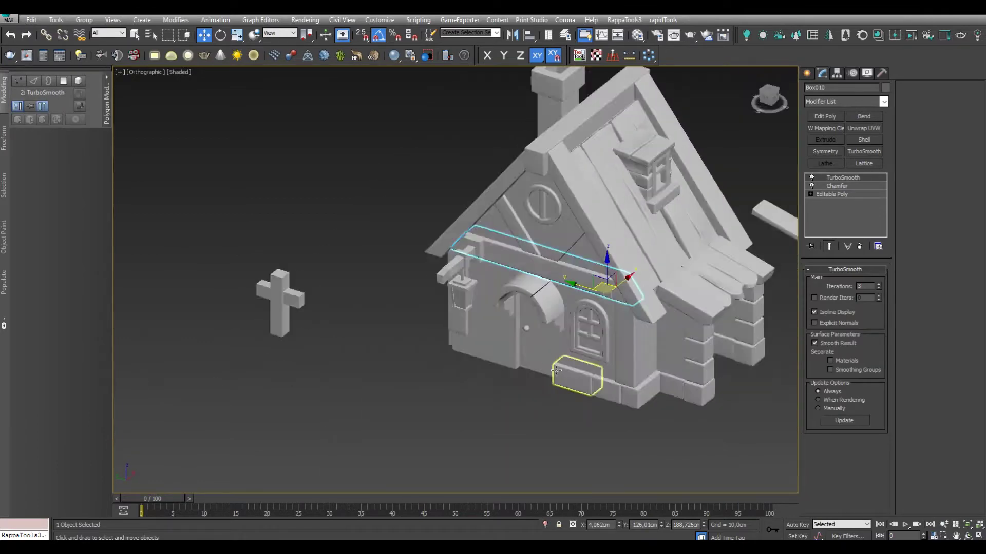
pyautogui.scroll(3, 513, 272)
pyautogui.click(574, 275)
pyautogui.scroll(1, 574, 274)
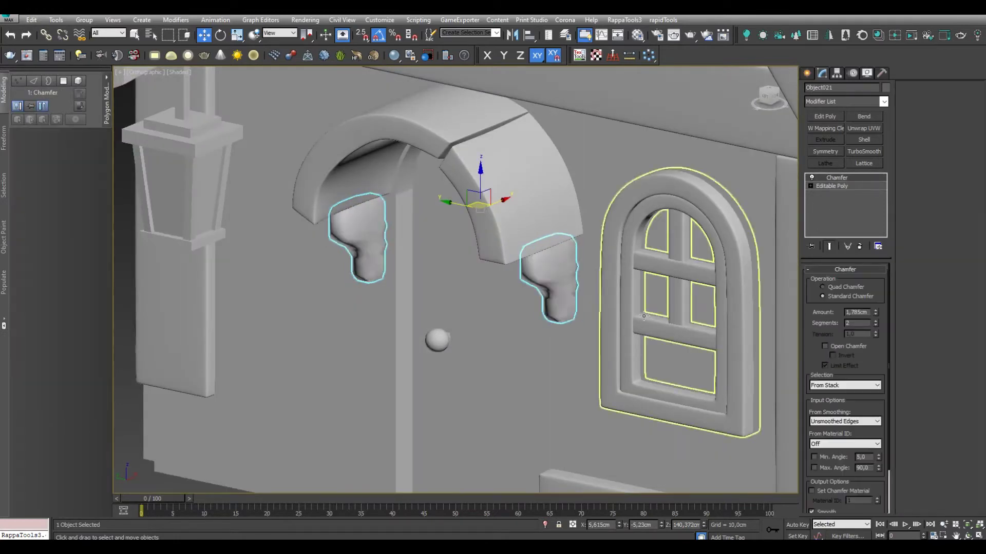
# Lower the brackets' chamfer amount and select the bracket faces in Editable Poly
pyautogui.press('F4')
pyautogui.scroll(2, 562, 257)
pyautogui.moveTo(875, 313); pyautogui.dragTo(877, 320)
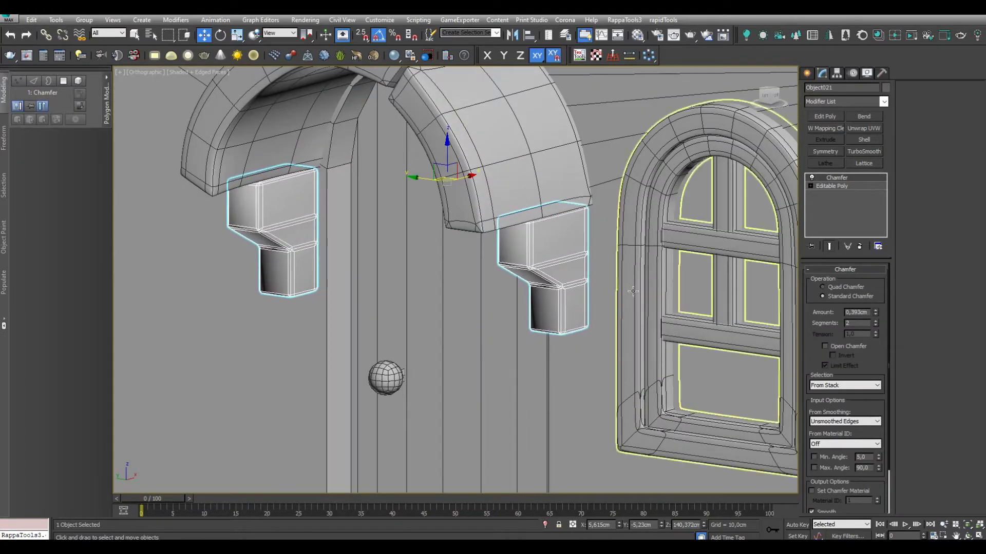
pyautogui.click(832, 186)
pyautogui.keyDown('ctrl'); pyautogui.click(535, 318); pyautogui.keyUp('ctrl')
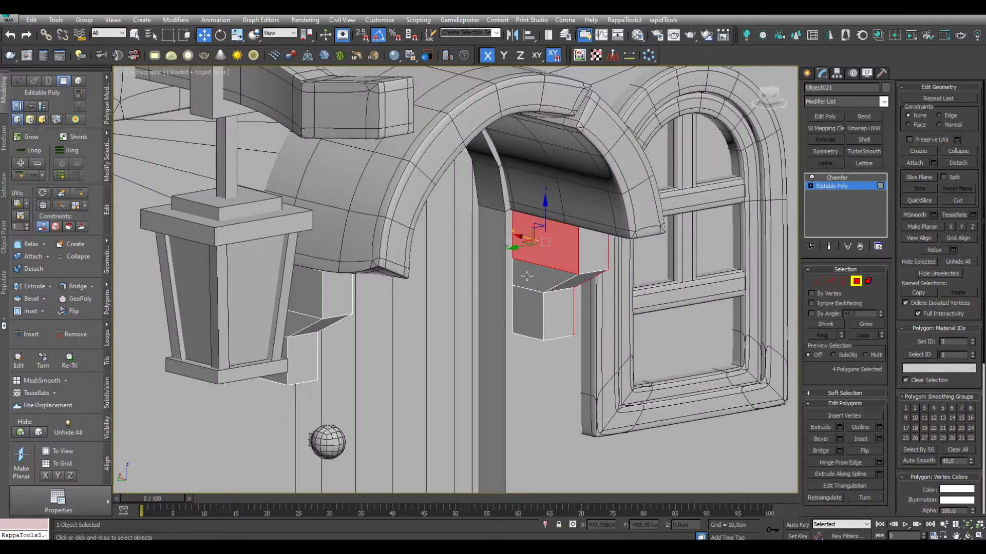
pyautogui.keyDown('ctrl'); pyautogui.click(290, 185); pyautogui.keyUp('ctrl')
pyautogui.keyDown('alt'); pyautogui.moveTo(290, 185); pyautogui.dragTo(328, 251, button='middle'); pyautogui.keyUp('alt')
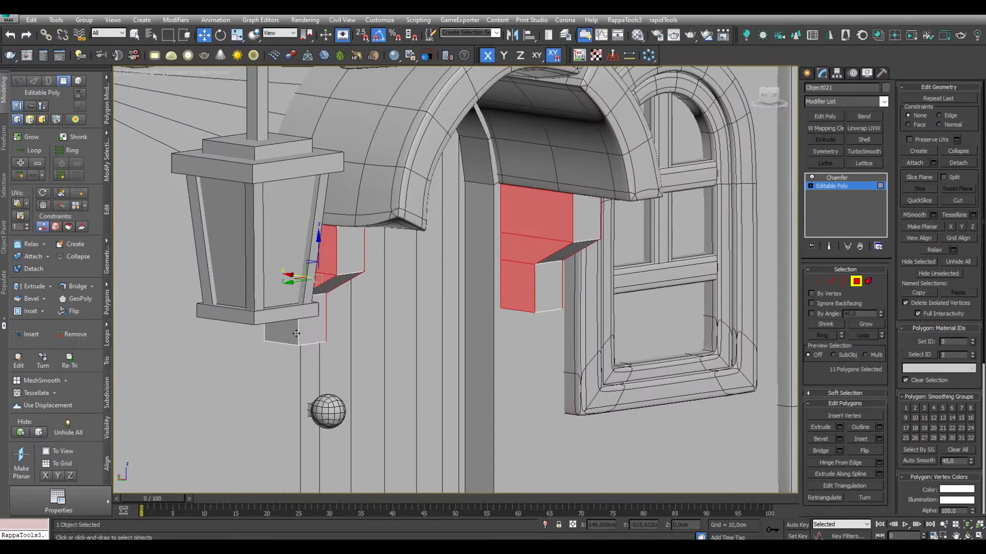
pyautogui.keyDown('ctrl'); pyautogui.click(296, 334); pyautogui.keyUp('ctrl')
pyautogui.keyDown('alt'); pyautogui.moveTo(296, 334); pyautogui.dragTo(360, 308, button='middle'); pyautogui.keyUp('alt')
# Review the chamfered brackets from the front, then return to their base mesh
pyautogui.click(836, 177)
pyautogui.keyDown('alt'); pyautogui.moveTo(462, 246); pyautogui.dragTo(554, 248, button='middle'); pyautogui.keyUp('alt')
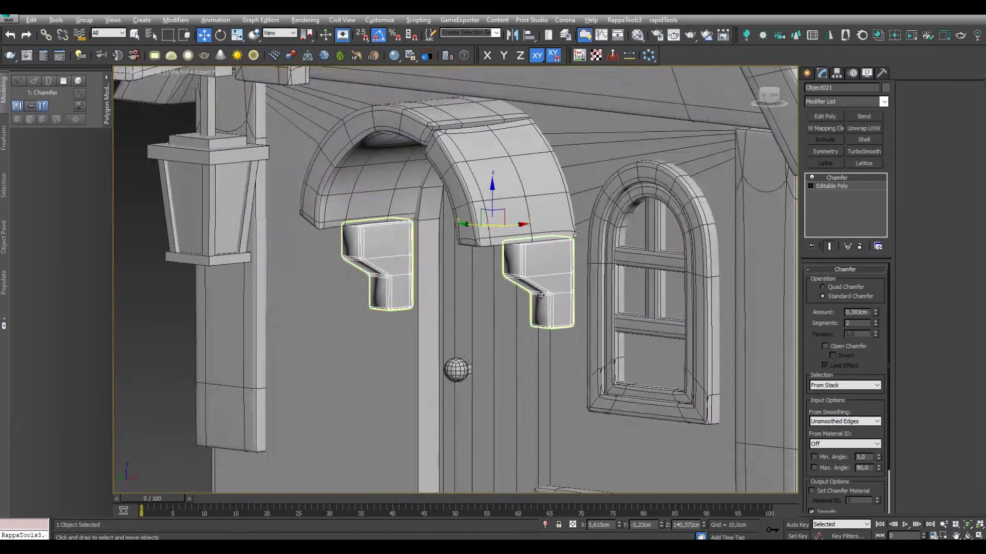
pyautogui.keyDown('alt'); pyautogui.moveTo(572, 312); pyautogui.dragTo(544, 288, button='middle'); pyautogui.keyUp('alt')
pyautogui.scroll(8, 544, 287)
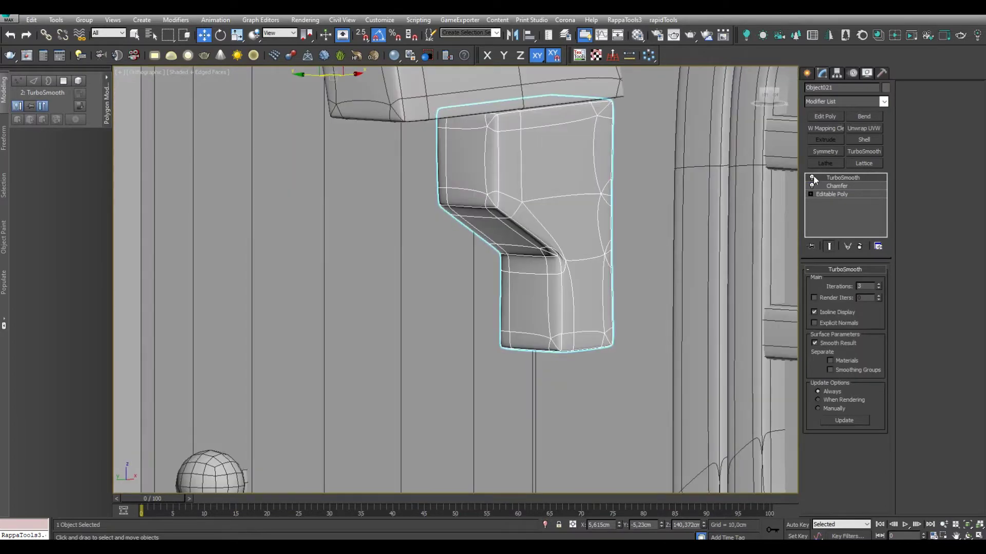
pyautogui.click(839, 193)
pyautogui.hotkey('shift', 'z')
pyautogui.hotkey('shift', 'z')
pyautogui.hotkey('shift', 'z')
pyautogui.hotkey('ctrl', 'z')
pyautogui.hotkey('shift', 'z')
pyautogui.hotkey('shift', 'z')
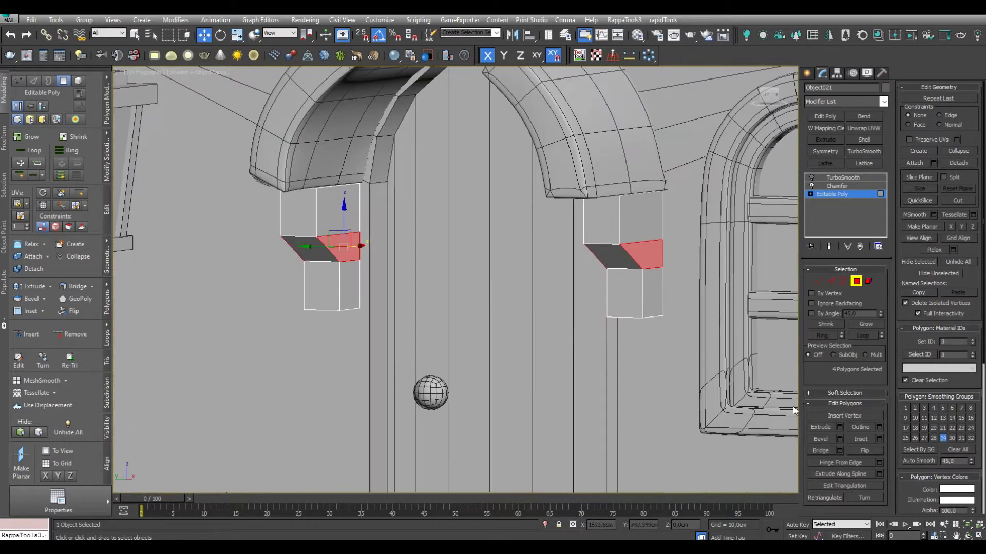
# Display both brackets smoothed with TurboSmooth and orbit around the house
pyautogui.click(843, 177)
pyautogui.scroll(2, 616, 257)
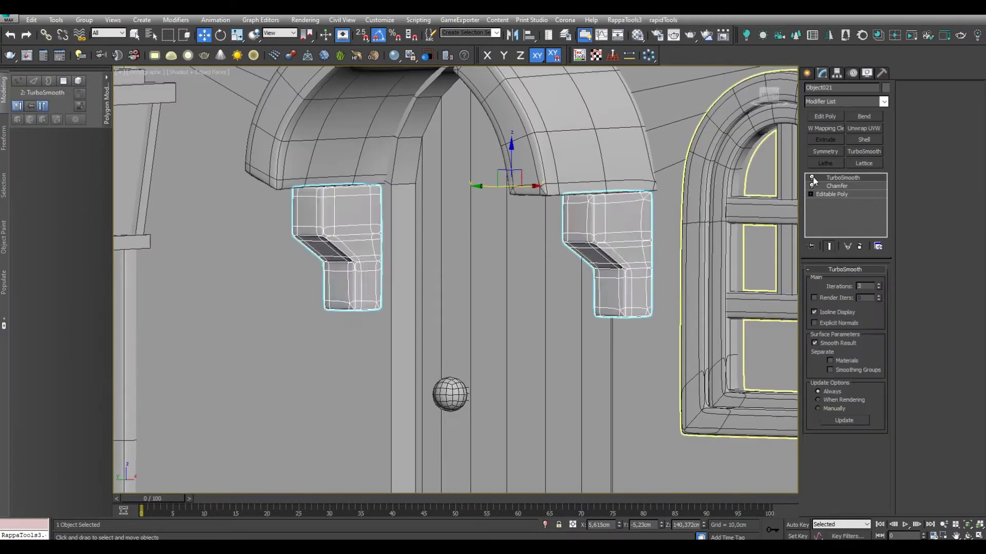
pyautogui.scroll(4, 636, 288)
pyautogui.scroll(-3, 632, 279)
pyautogui.scroll(-3, 625, 259)
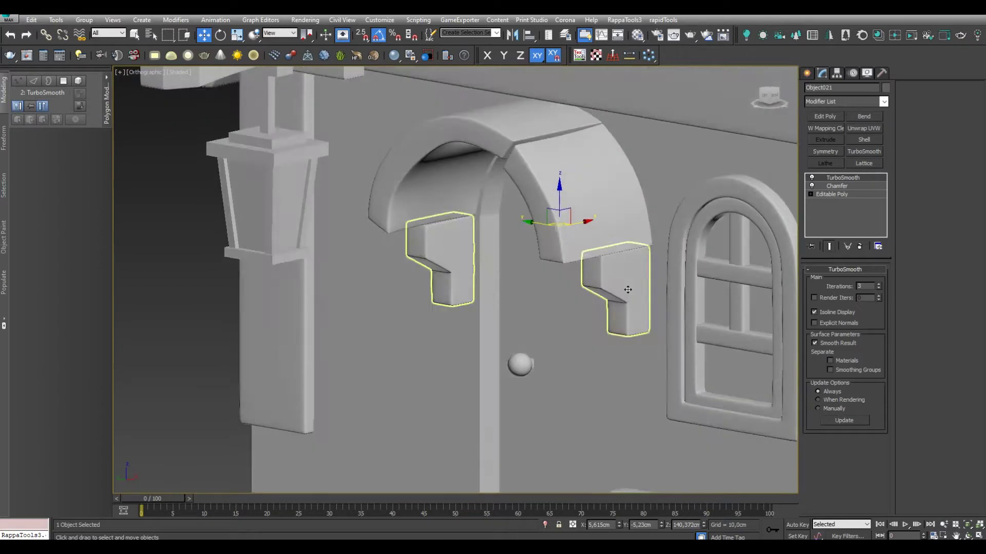
pyautogui.scroll(-3, 632, 286)
pyautogui.scroll(-2, 591, 287)
pyautogui.moveTo(549, 379)
pyautogui.keyDown('alt'); pyautogui.mouseDown(button='middle')
pyautogui.moveTo(518, 382)
pyautogui.moveTo(590, 380)
pyautogui.moveTo(544, 359)
pyautogui.moveTo(556, 379)
pyautogui.moveTo(564, 361)
pyautogui.mouseUp(button='middle'); pyautogui.keyUp('alt')
# Select the horizontal gable beam above the door and show edged faces
pyautogui.moveTo(631, 363)
pyautogui.keyDown('alt'); pyautogui.mouseDown(button='middle')
pyautogui.moveTo(511, 324)
pyautogui.moveTo(462, 266)
pyautogui.mouseUp(button='middle'); pyautogui.keyUp('alt')
pyautogui.scroll(5, 490, 280)
pyautogui.scroll(2, 484, 310)
pyautogui.scroll(-5, 483, 310)
pyautogui.moveTo(484, 311)
pyautogui.keyDown('alt'); pyautogui.mouseDown(button='middle')
pyautogui.moveTo(452, 257)
pyautogui.moveTo(513, 256)
pyautogui.moveTo(667, 297)
pyautogui.mouseUp(button='middle'); pyautogui.keyUp('alt')
pyautogui.scroll(3, 450, 254)
pyautogui.click(672, 301)
pyautogui.press('F4')
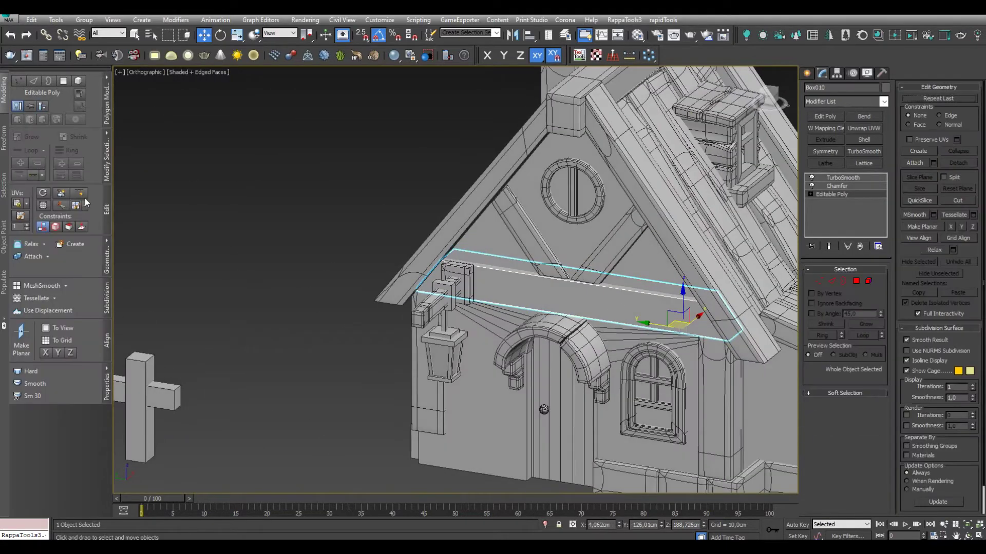
pyautogui.keyDown('alt'); pyautogui.moveTo(507, 289); pyautogui.dragTo(514, 297, button='middle'); pyautogui.keyUp('alt')
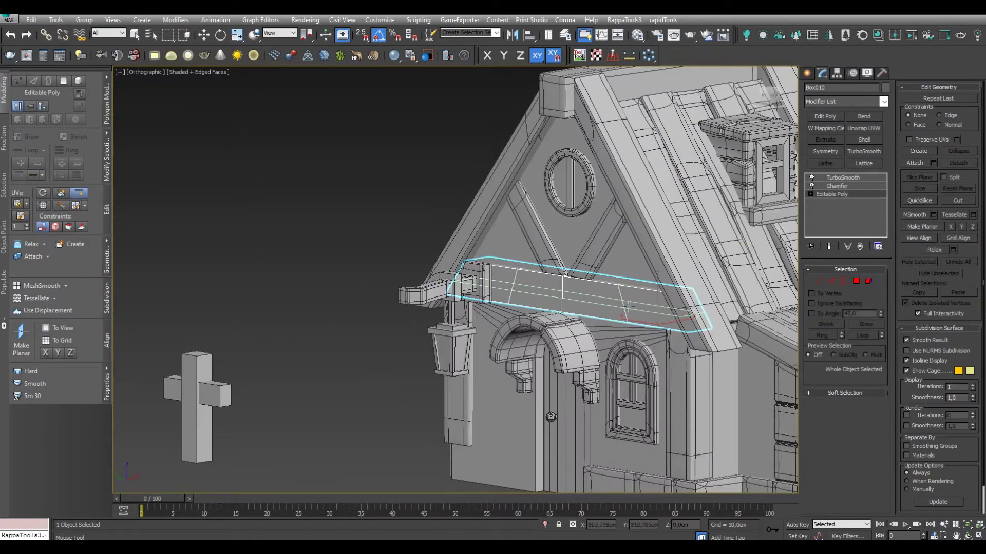
# Select the vertices at both beam ends and move them to reshape the ends
pyautogui.press('w')
pyautogui.scroll(3, 612, 311)
pyautogui.press('1')
pyautogui.scroll(2, 581, 320)
pyautogui.scroll(2, 524, 314)
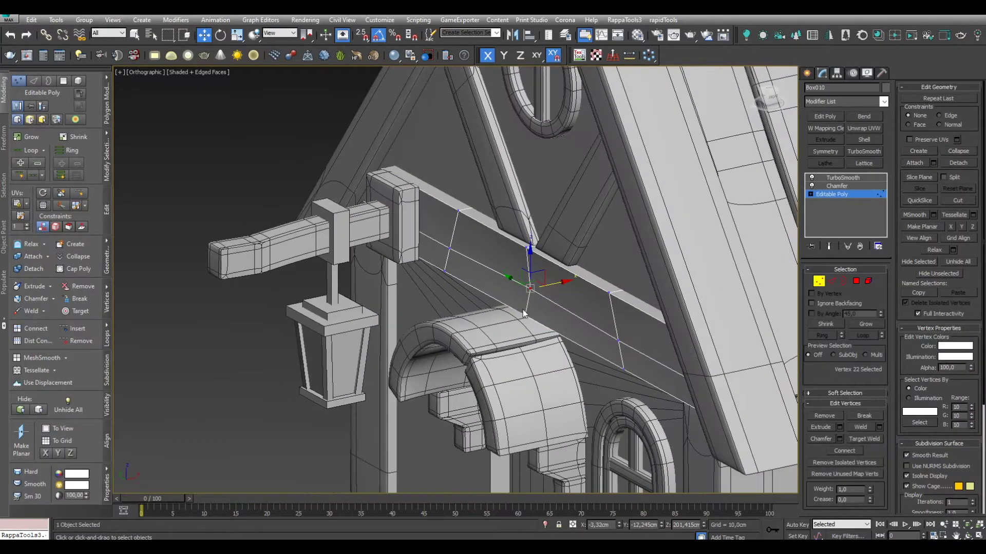
pyautogui.keyDown('alt'); pyautogui.moveTo(525, 288); pyautogui.dragTo(649, 249, button='middle'); pyautogui.keyUp('alt')
pyautogui.moveTo(649, 249); pyautogui.dragTo(709, 330)
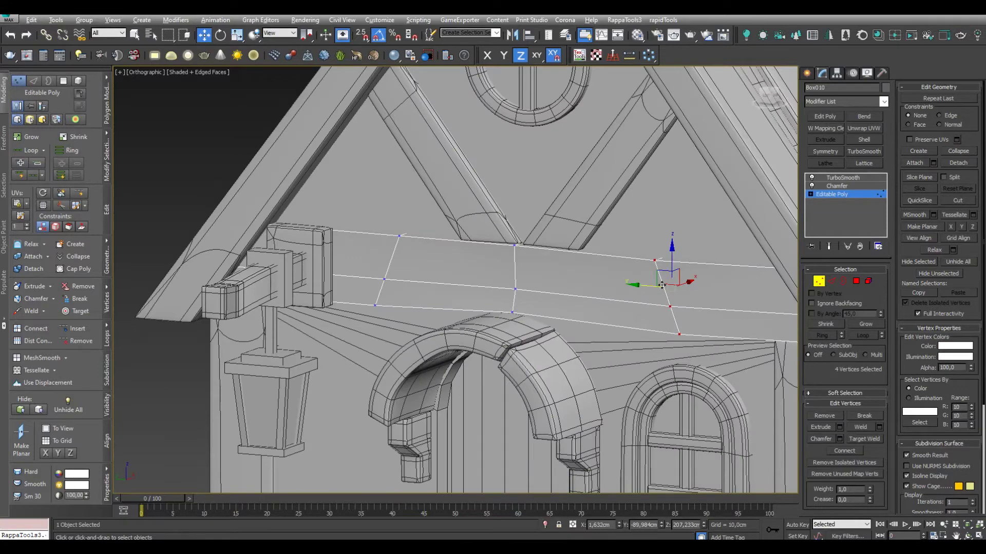
pyautogui.keyDown('alt'); pyautogui.moveTo(661, 285); pyautogui.dragTo(668, 303, button='middle'); pyautogui.keyUp('alt')
pyautogui.keyDown('alt'); pyautogui.moveTo(651, 269); pyautogui.dragTo(605, 260, button='middle'); pyautogui.keyUp('alt')
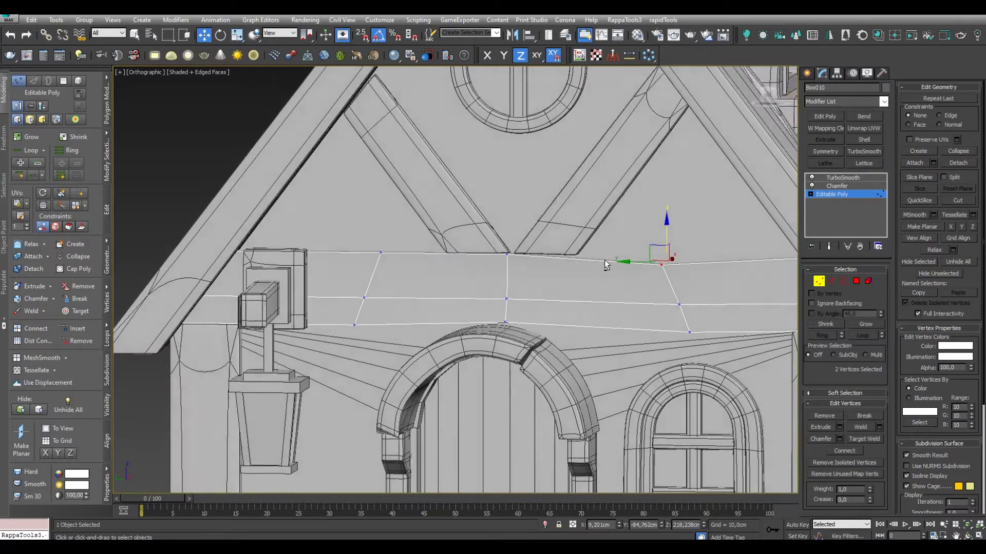
pyautogui.moveTo(407, 260); pyautogui.dragTo(356, 267, button='middle')
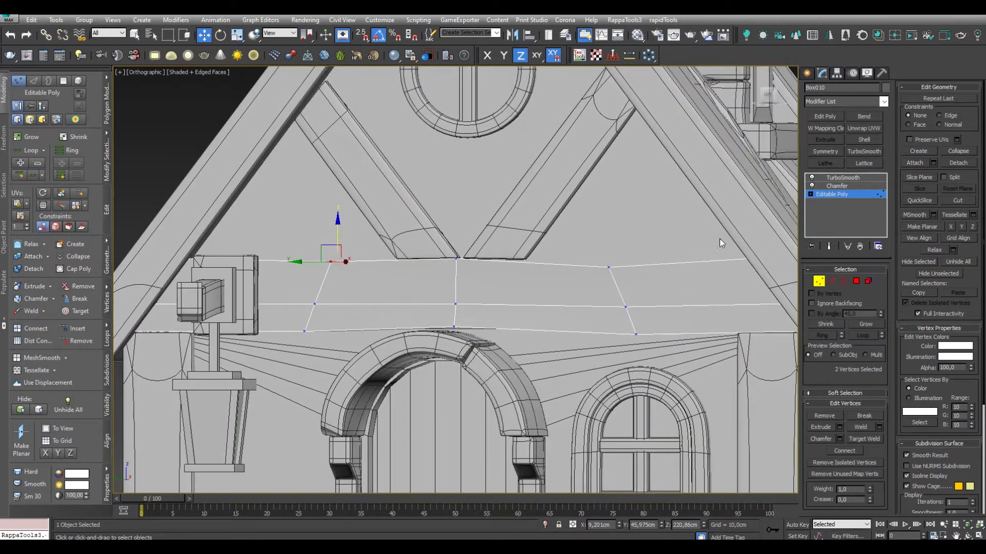
pyautogui.moveTo(719, 238); pyautogui.dragTo(770, 269)
pyautogui.click(818, 281)
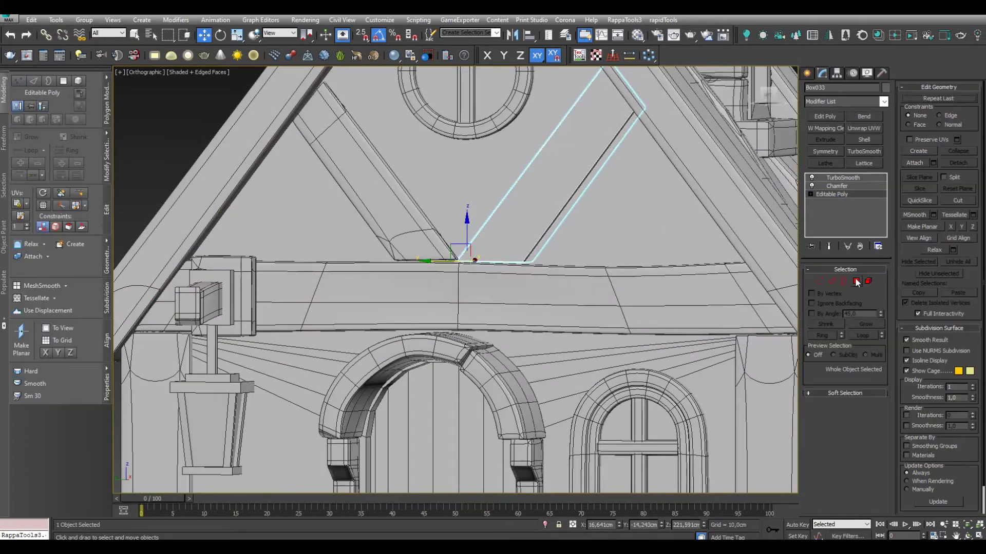
# Move the right gable board's lower-end vertices so it rests on the beam
pyautogui.press('1')
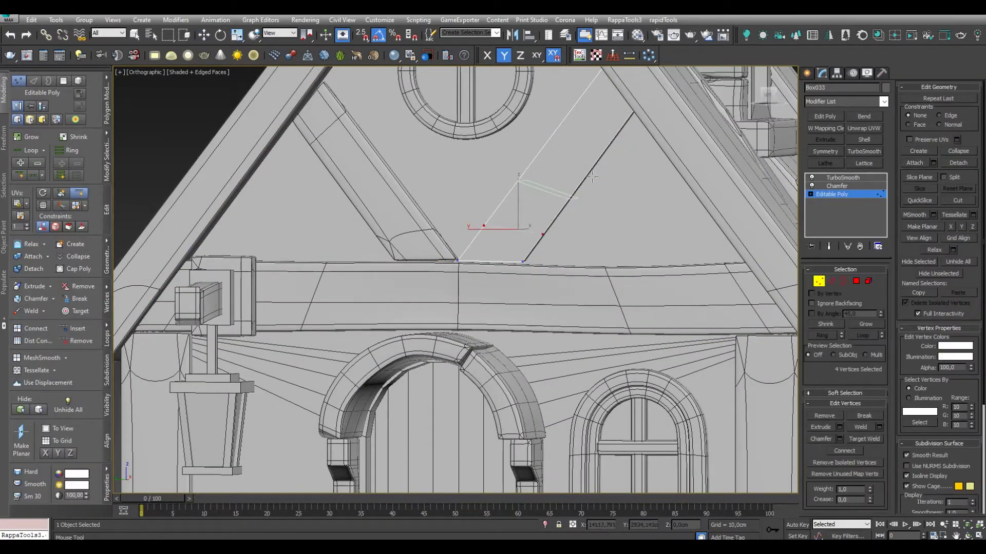
pyautogui.scroll(3, 511, 255)
pyautogui.click(533, 265)
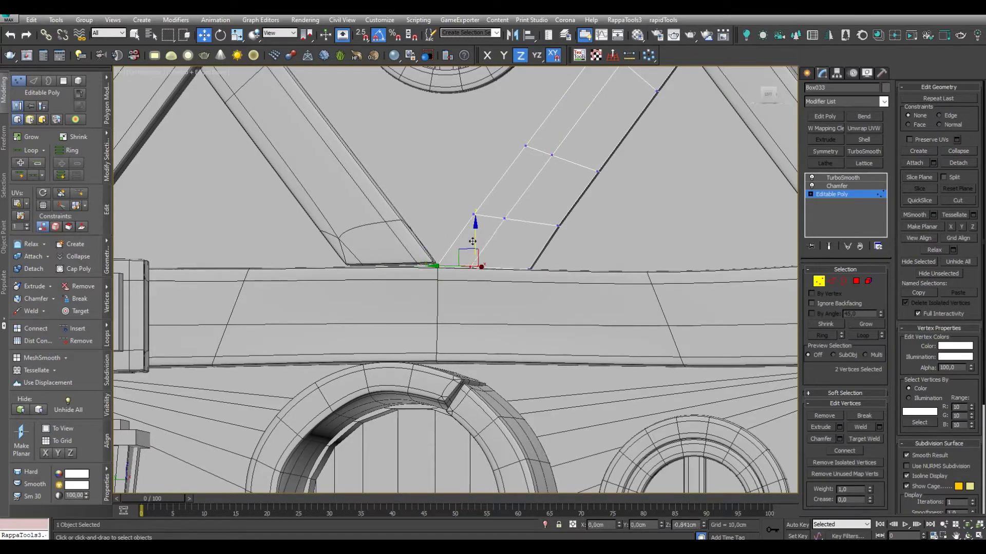
pyautogui.keyDown('alt'); pyautogui.moveTo(472, 241); pyautogui.dragTo(501, 221, button='middle'); pyautogui.keyUp('alt')
pyautogui.click(503, 217)
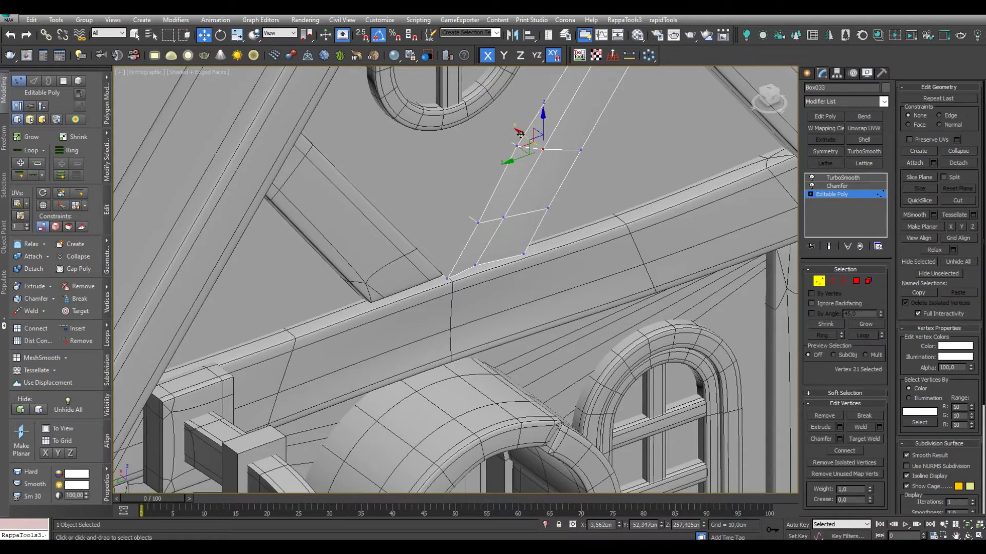
pyautogui.moveTo(580, 150)
pyautogui.keyDown('alt'); pyautogui.mouseDown(button='middle')
pyautogui.moveTo(464, 180)
pyautogui.moveTo(565, 154)
pyautogui.mouseUp(button='middle'); pyautogui.keyUp('alt')
pyautogui.click(568, 150)
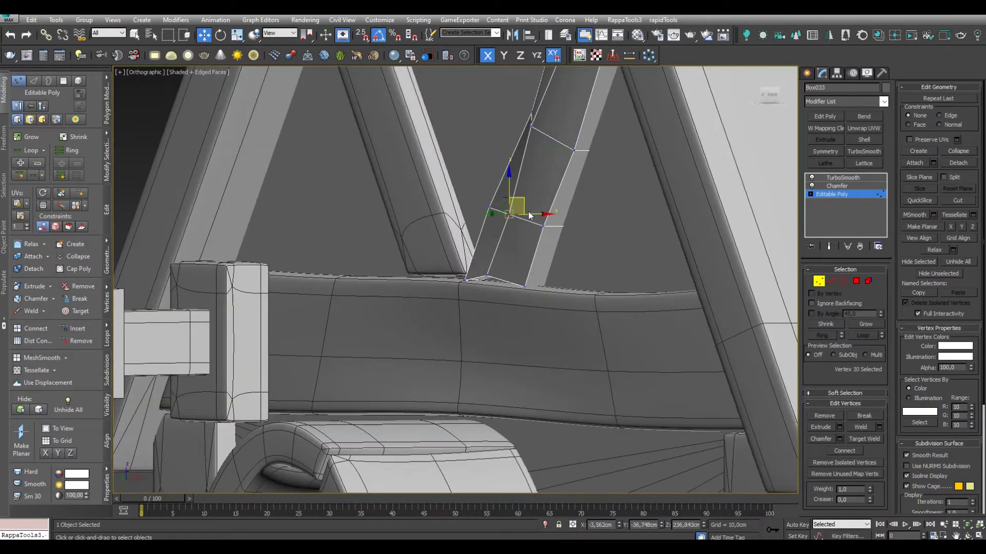
pyautogui.keyDown('alt'); pyautogui.moveTo(574, 226); pyautogui.dragTo(613, 260, button='middle'); pyautogui.keyUp('alt')
pyautogui.scroll(-3, 592, 276)
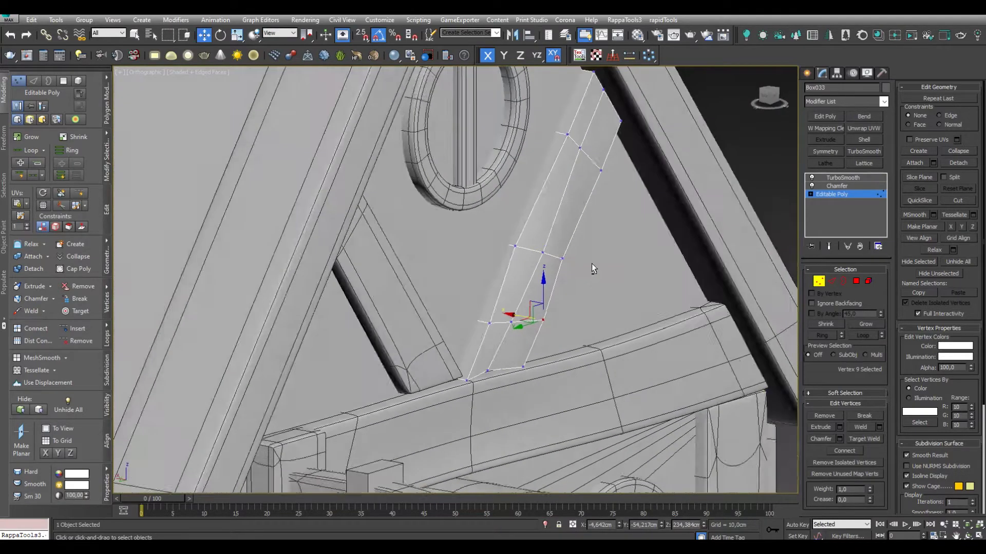
# Show the board smoothed with TurboSmooth and orbit out to the whole house
pyautogui.click(842, 177)
pyautogui.scroll(2, 620, 267)
pyautogui.scroll(-2, 620, 268)
pyautogui.keyDown('alt'); pyautogui.moveTo(620, 268); pyautogui.dragTo(590, 287, button='middle'); pyautogui.keyUp('alt')
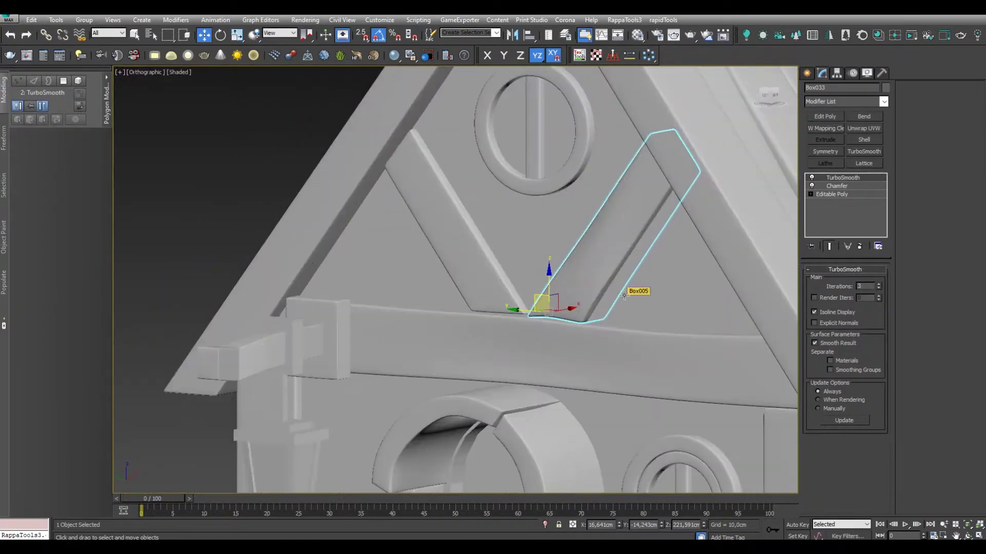
# Select the other diagonal gable board and inspect it from several angles
pyautogui.scroll(-3, 590, 287)
pyautogui.scroll(2, 552, 337)
pyautogui.scroll(3, 553, 337)
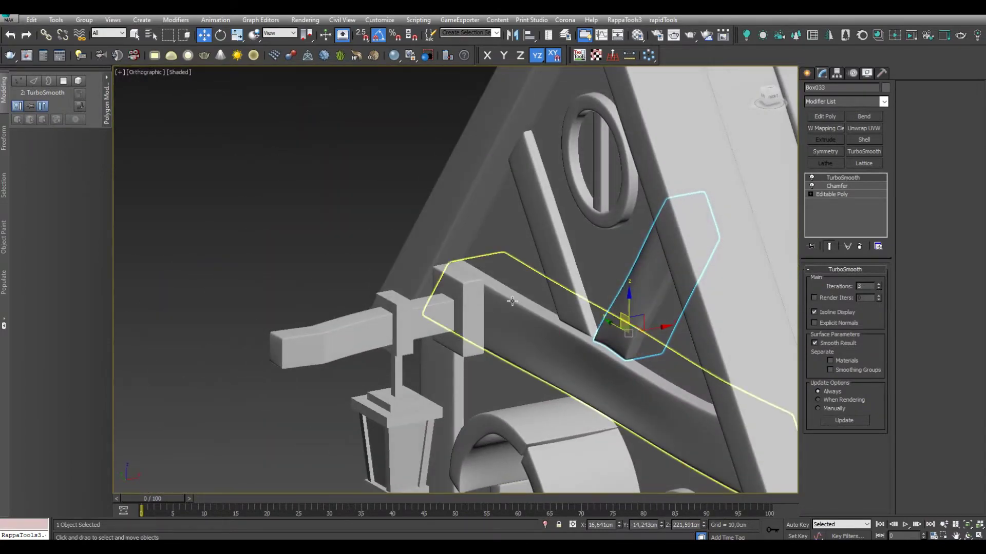
pyautogui.scroll(-3, 511, 301)
pyautogui.click(562, 251)
pyautogui.keyDown('alt'); pyautogui.moveTo(562, 252); pyautogui.dragTo(567, 297, button='middle'); pyautogui.keyUp('alt')
pyautogui.scroll(3, 567, 296)
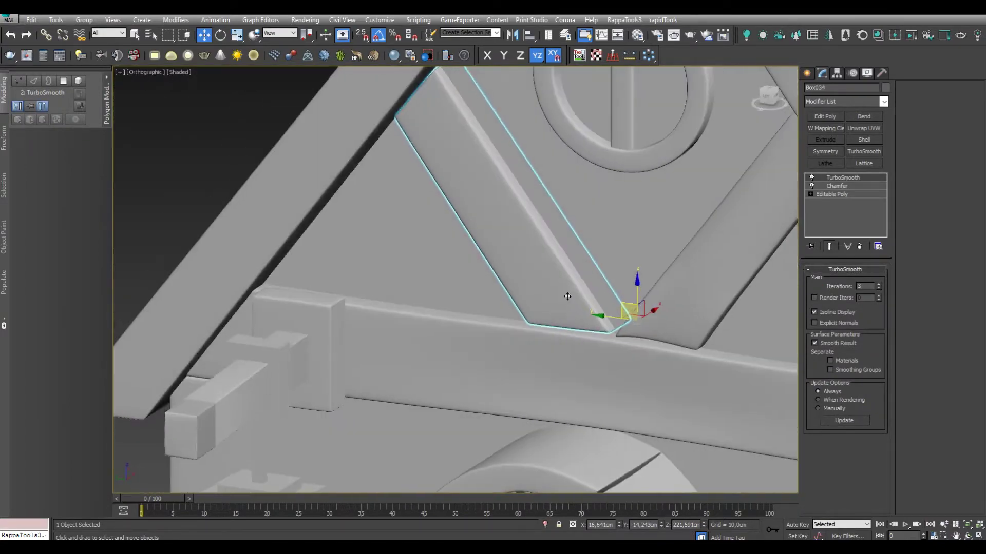
pyautogui.scroll(-3, 567, 296)
pyautogui.scroll(-2, 559, 313)
pyautogui.scroll(-1, 555, 335)
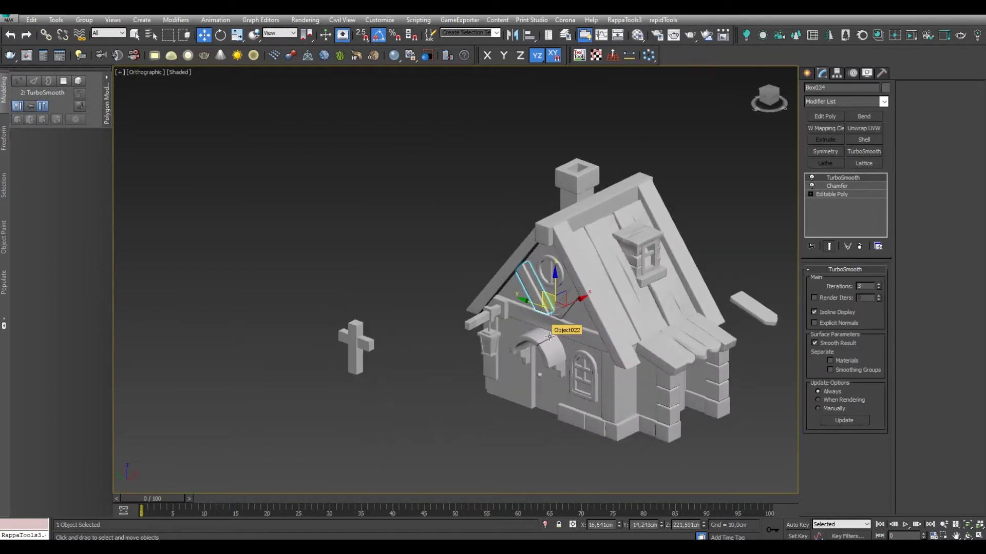
pyautogui.scroll(3, 555, 334)
pyautogui.scroll(3, 554, 257)
pyautogui.scroll(1, 518, 269)
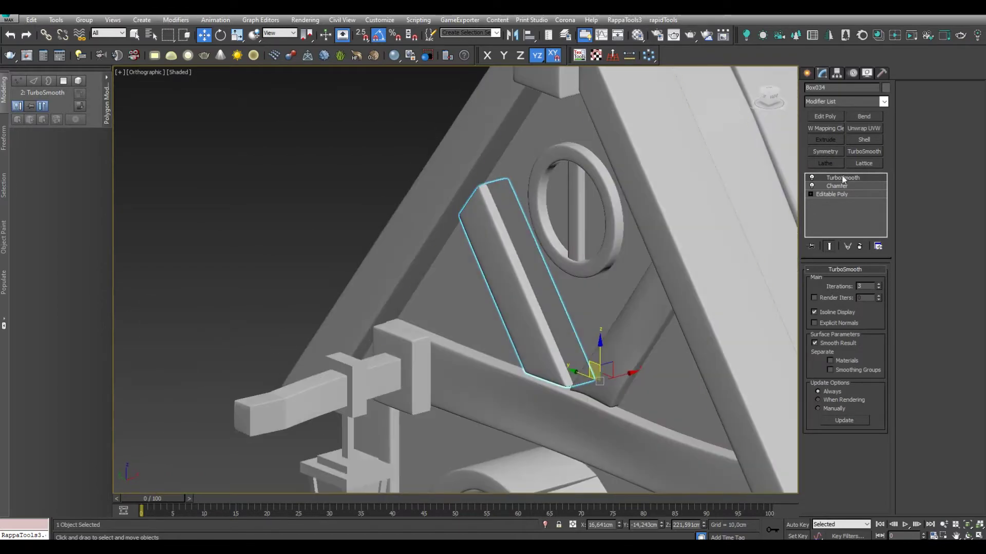
# In the board's Editable Poly vertices, move its upper end toward the roof edge
pyautogui.click(831, 194)
pyautogui.press('F4')
pyautogui.keyDown('alt'); pyautogui.moveTo(565, 256); pyautogui.dragTo(521, 287, button='middle'); pyautogui.keyUp('alt')
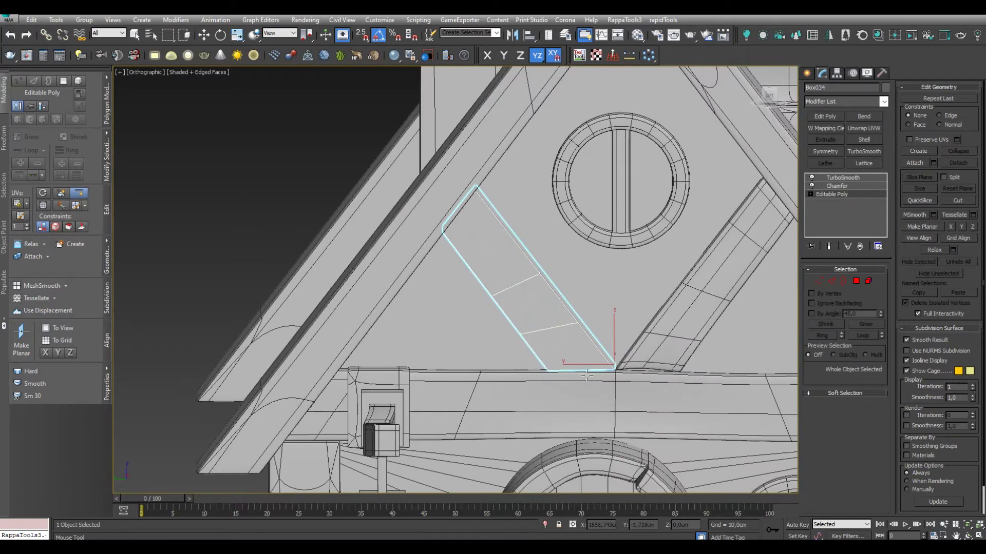
pyautogui.keyDown('alt'); pyautogui.moveTo(587, 376); pyautogui.dragTo(543, 355, button='middle'); pyautogui.keyUp('alt')
pyautogui.press('w')
pyautogui.scroll(-3, 533, 301)
pyautogui.click(818, 280)
pyautogui.scroll(5, 504, 244)
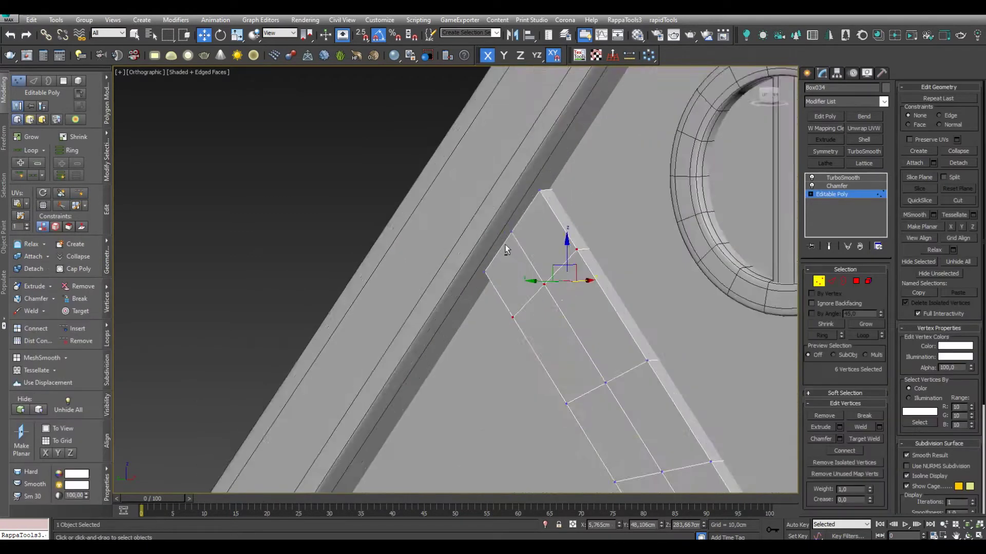
pyautogui.click(512, 232)
pyautogui.keyDown('alt'); pyautogui.moveTo(485, 268); pyautogui.dragTo(256, 259, button='middle'); pyautogui.keyUp('alt')
pyautogui.scroll(2, 479, 253)
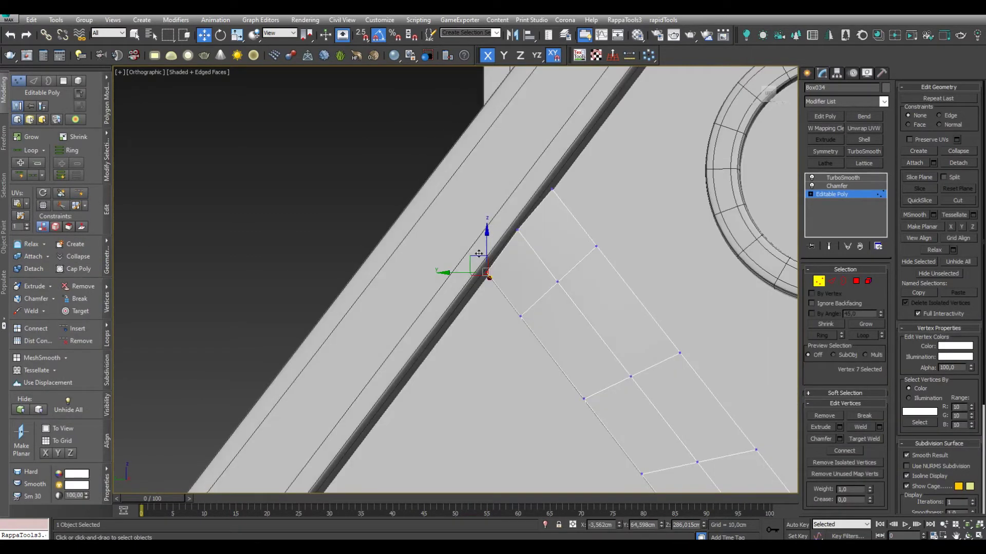
pyautogui.moveTo(459, 265); pyautogui.dragTo(508, 326)
# Move the board's lower-end vertices down so the brace meets the beam
pyautogui.moveTo(627, 328); pyautogui.dragTo(608, 366)
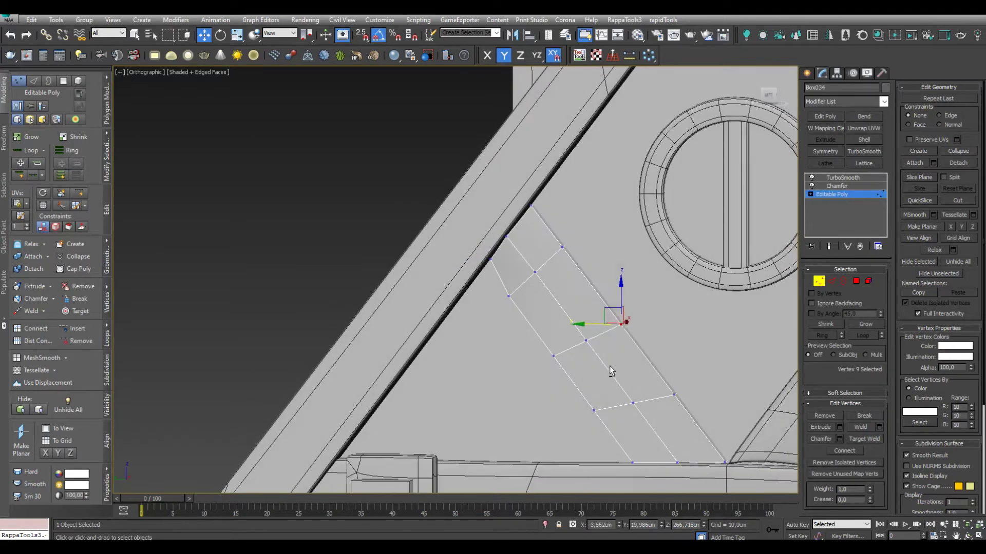
pyautogui.moveTo(616, 358); pyautogui.dragTo(604, 299, button='middle')
pyautogui.moveTo(606, 380)
pyautogui.keyDown('ctrl'); pyautogui.mouseDown()
pyautogui.moveTo(729, 416)
pyautogui.moveTo(654, 408)
pyautogui.mouseUp(); pyautogui.keyUp('ctrl')
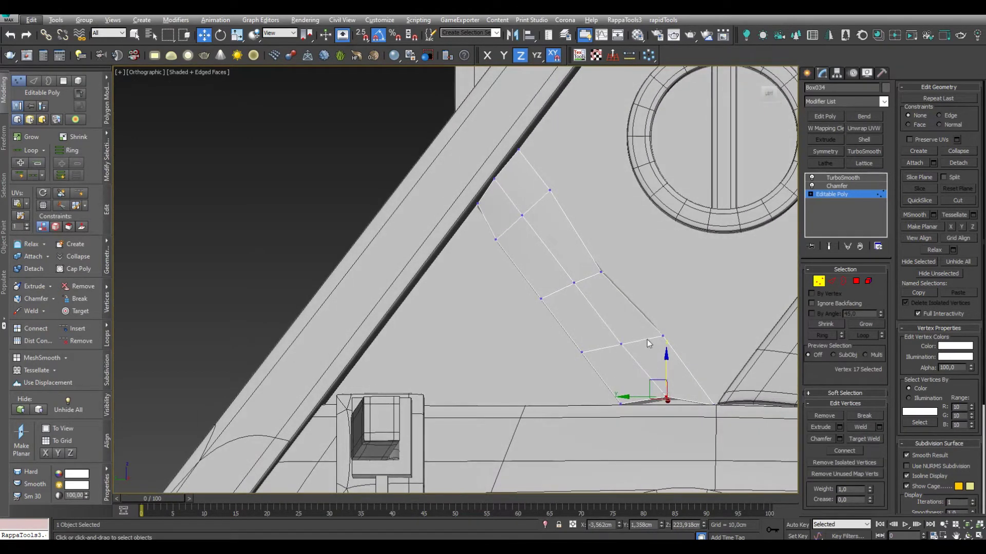
pyautogui.moveTo(636, 337)
pyautogui.keyDown('alt'); pyautogui.mouseDown(button='middle')
pyautogui.moveTo(584, 352)
pyautogui.moveTo(646, 346)
pyautogui.mouseUp(button='middle'); pyautogui.keyUp('alt')
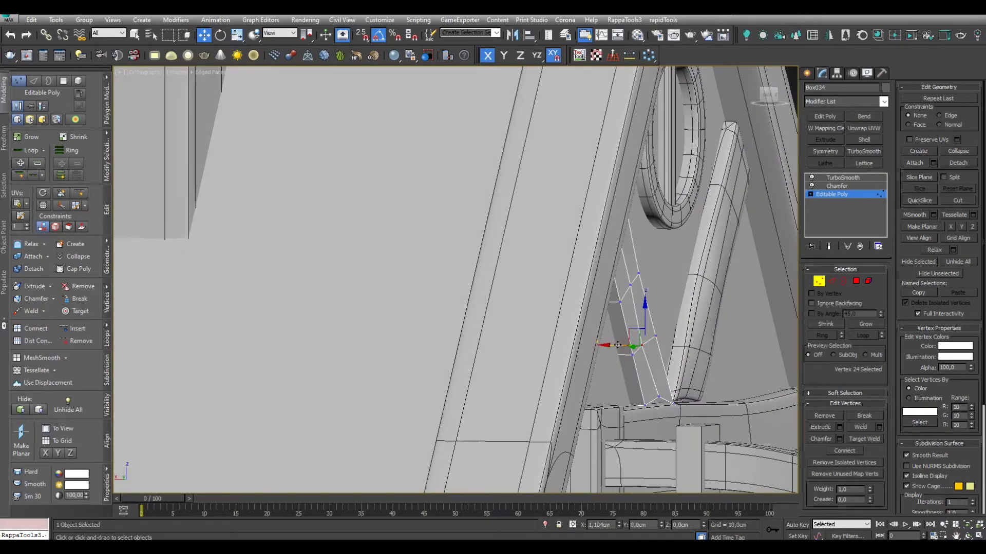
pyautogui.scroll(-2, 607, 354)
pyautogui.scroll(-2, 615, 362)
pyautogui.scroll(-5, 615, 362)
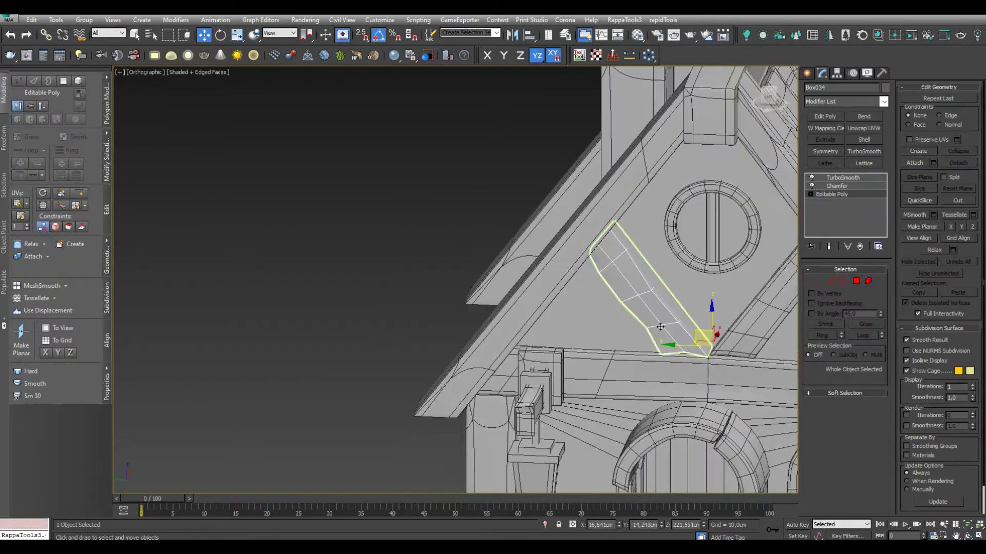
pyautogui.scroll(-2, 662, 288)
pyautogui.scroll(-3, 626, 319)
# Hide the wireframe and orbit to check the reshaped board's shading
pyautogui.press('F4')
pyautogui.scroll(-3, 596, 336)
pyautogui.scroll(-2, 591, 341)
pyautogui.scroll(-1, 591, 343)
pyautogui.scroll(-3, 592, 344)
pyautogui.keyDown('alt'); pyautogui.moveTo(591, 343); pyautogui.dragTo(462, 329, button='middle'); pyautogui.keyUp('alt')
pyautogui.scroll(5, 468, 304)
pyautogui.scroll(3, 468, 305)
# Review the whole cottage with TurboSmooth on, then pick the gable roof-edge plank
pyautogui.click(832, 194)
pyautogui.scroll(5, 504, 359)
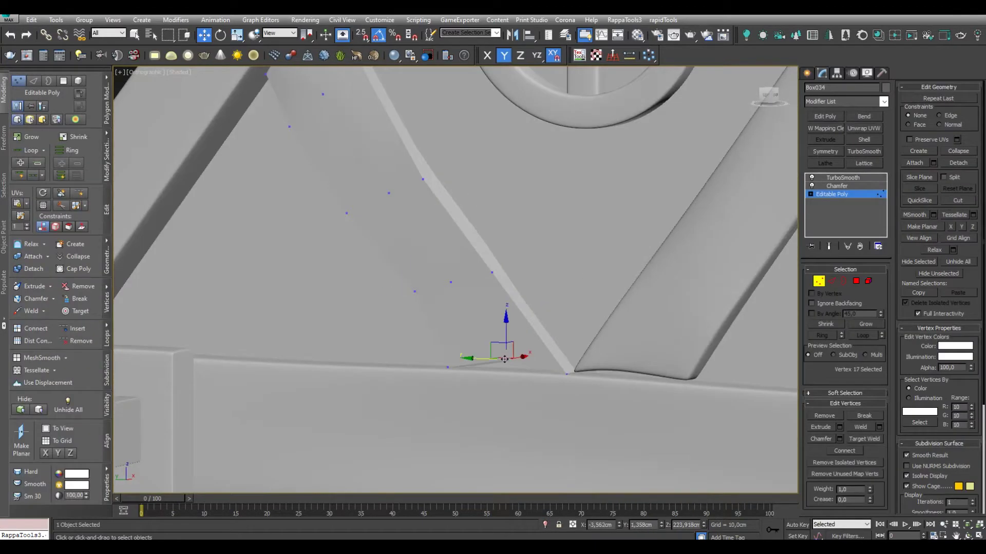
pyautogui.keyDown('alt'); pyautogui.moveTo(498, 338); pyautogui.dragTo(423, 310, button='middle'); pyautogui.keyUp('alt')
pyautogui.scroll(-3, 434, 284)
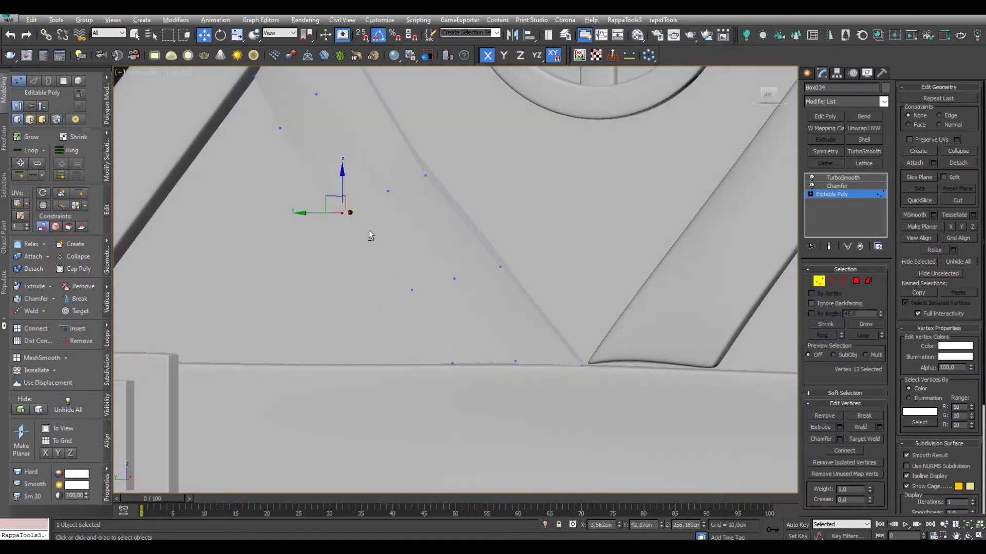
pyautogui.click(843, 177)
pyautogui.scroll(-2, 569, 244)
pyautogui.scroll(-5, 570, 245)
pyautogui.moveTo(570, 244)
pyautogui.keyDown('alt'); pyautogui.mouseDown(button='middle')
pyautogui.moveTo(493, 308)
pyautogui.moveTo(421, 444)
pyautogui.mouseUp(button='middle'); pyautogui.keyUp('alt')
pyautogui.click(421, 444)
pyautogui.click(601, 230)
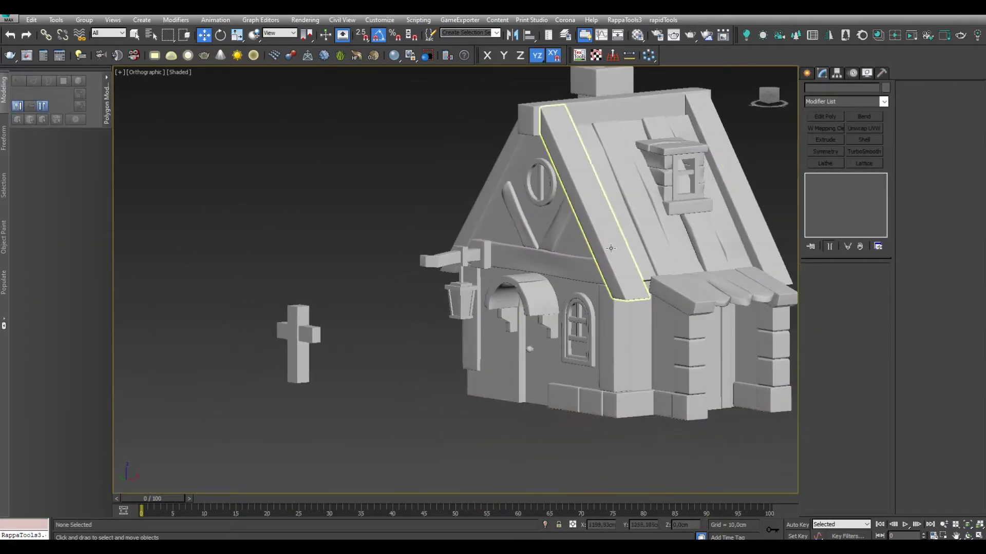
# Extrude two edges on the gable roof-edge plank to add extra loops
pyautogui.scroll(2, 595, 354)
pyautogui.scroll(2, 611, 319)
pyautogui.scroll(2, 623, 298)
pyautogui.keyDown('alt'); pyautogui.moveTo(623, 298); pyautogui.dragTo(569, 337, button='middle'); pyautogui.keyUp('alt')
pyautogui.press('F4')
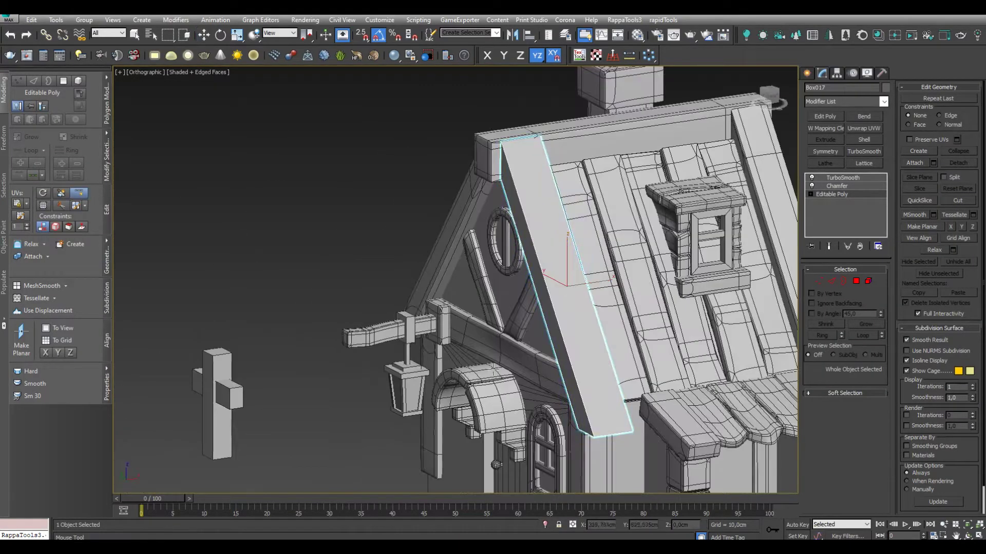
pyautogui.scroll(-2, 544, 271)
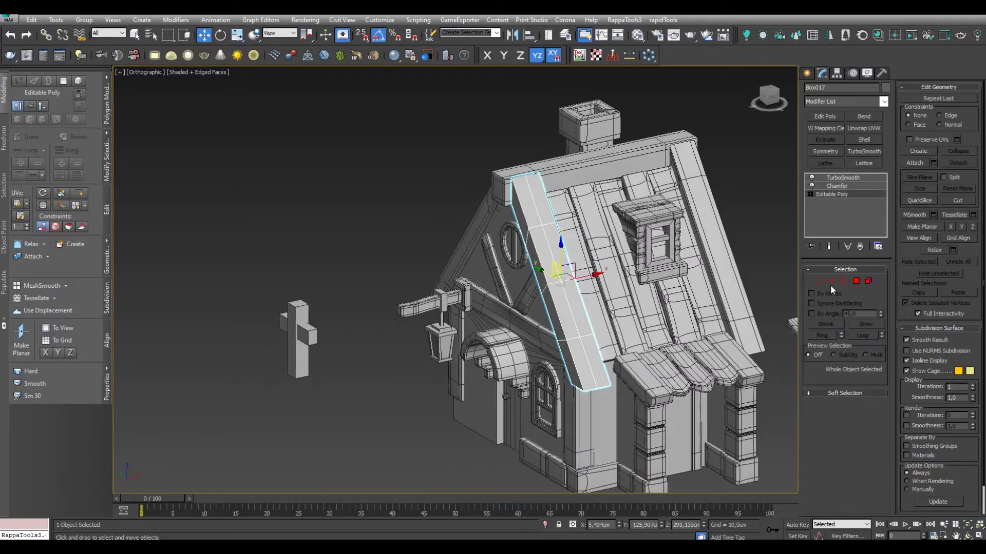
pyautogui.press('2')
pyautogui.click(565, 242)
pyautogui.scroll(3, 595, 303)
pyautogui.scroll(2, 595, 303)
pyautogui.rightClick(633, 283)
pyautogui.click(541, 330)
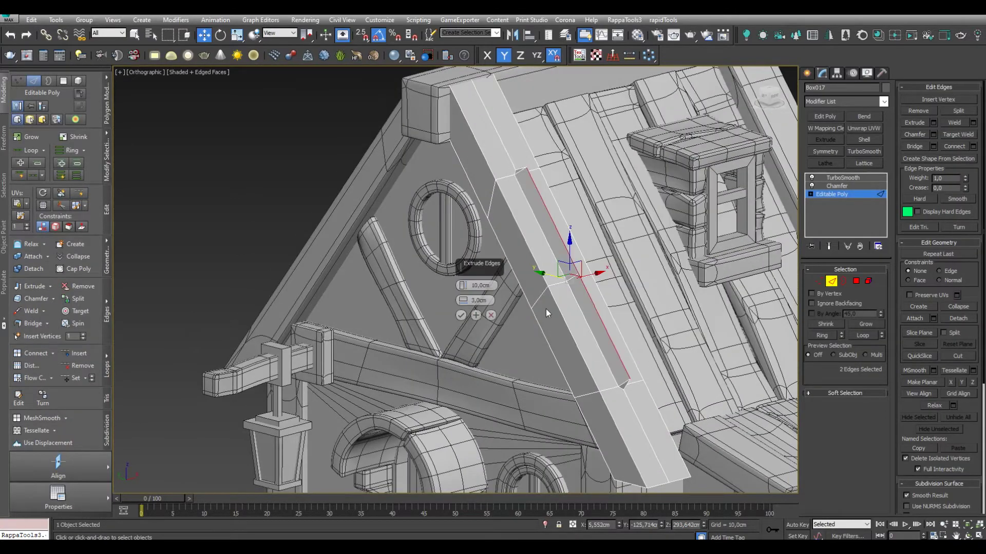
pyautogui.scroll(2, 546, 309)
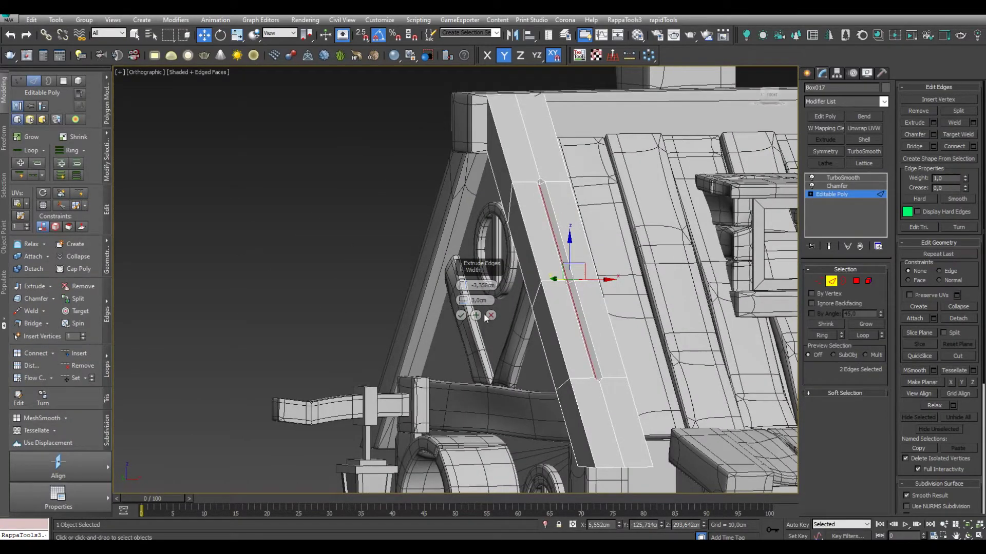
pyautogui.click(490, 315)
# Preview the plank's shape with smoothing, then return to its vertices with wireframe shown
pyautogui.press('1')
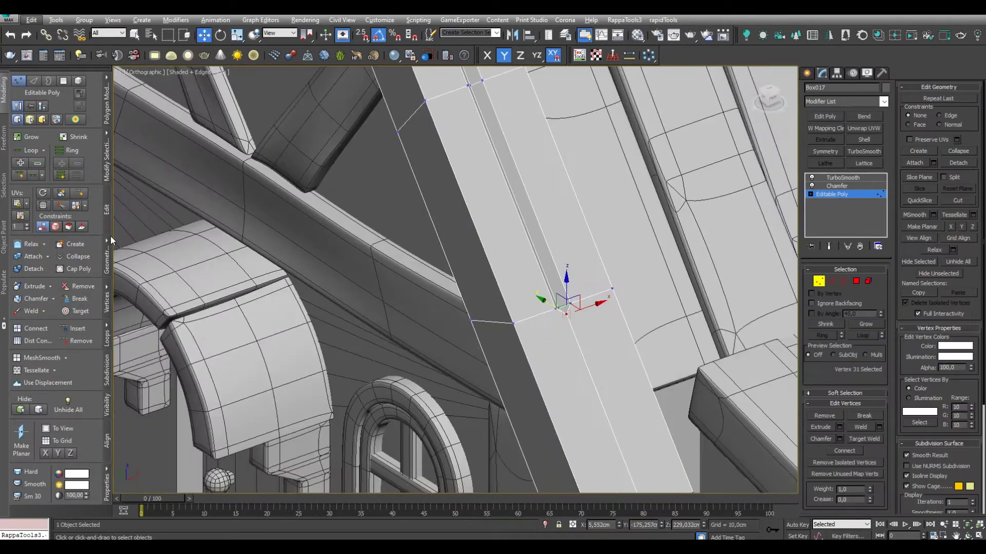
pyautogui.scroll(-4, 581, 300)
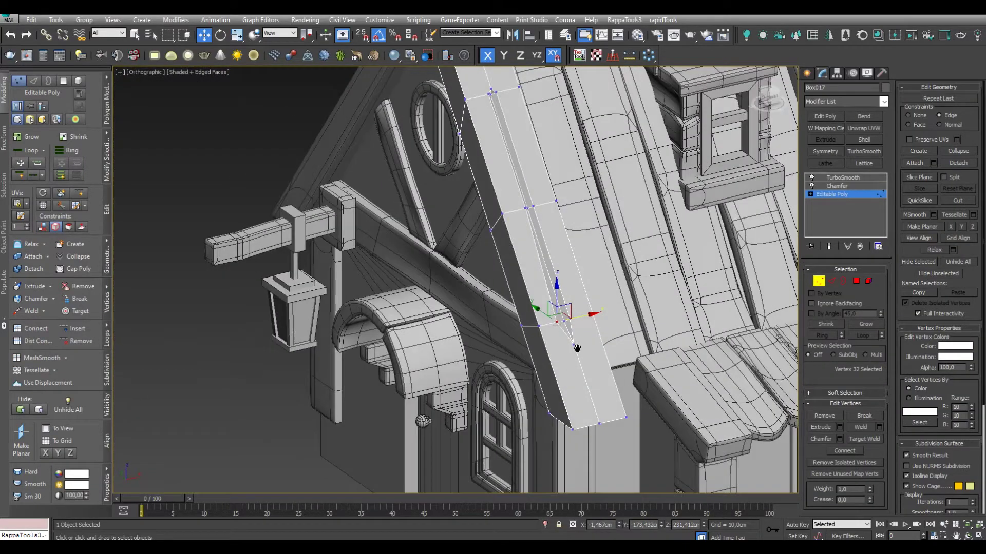
pyautogui.scroll(3, 542, 259)
pyautogui.moveTo(563, 259)
pyautogui.keyDown('alt'); pyautogui.mouseDown(button='middle')
pyautogui.moveTo(546, 322)
pyautogui.moveTo(544, 249)
pyautogui.moveTo(583, 206)
pyautogui.moveTo(638, 296)
pyautogui.mouseUp(button='middle'); pyautogui.keyUp('alt')
pyautogui.press('F4')
pyautogui.scroll(2, 551, 303)
pyautogui.scroll(-3, 583, 206)
pyautogui.scroll(3, 626, 288)
pyautogui.press('F4')
pyautogui.press('1')
pyautogui.scroll(2, 528, 296)
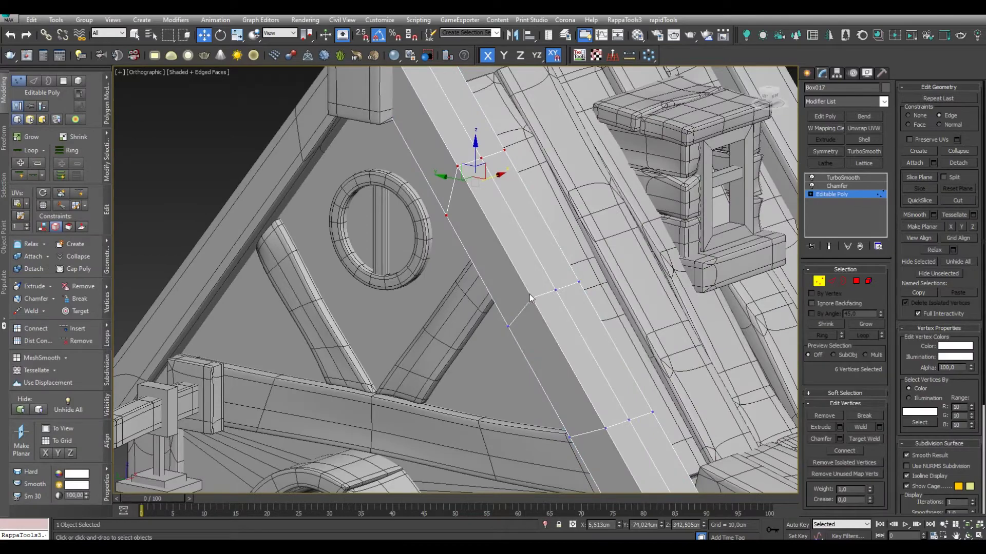
# Select vertices along the plank and at its lower end to bend its outline
pyautogui.moveTo(551, 292)
pyautogui.keyDown('alt'); pyautogui.mouseDown(button='middle')
pyautogui.moveTo(477, 236)
pyautogui.moveTo(500, 280)
pyautogui.mouseUp(button='middle'); pyautogui.keyUp('alt')
pyautogui.moveTo(500, 280); pyautogui.dragTo(511, 308)
pyautogui.scroll(2, 527, 292)
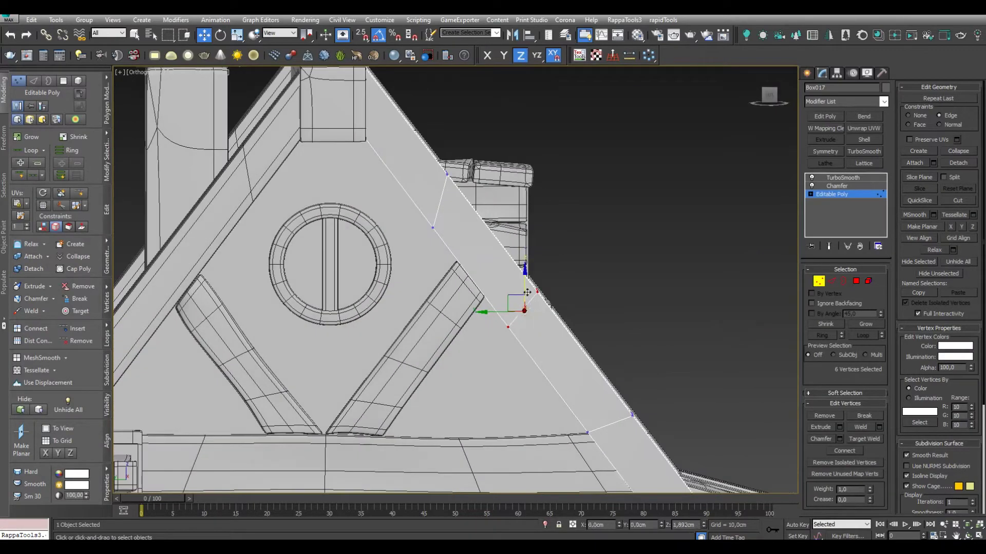
pyautogui.scroll(-3, 514, 314)
pyautogui.scroll(-1, 506, 306)
pyautogui.moveTo(506, 305); pyautogui.dragTo(467, 195, button='middle')
pyautogui.scroll(2, 519, 274)
pyautogui.click(521, 267)
pyautogui.scroll(-2, 519, 274)
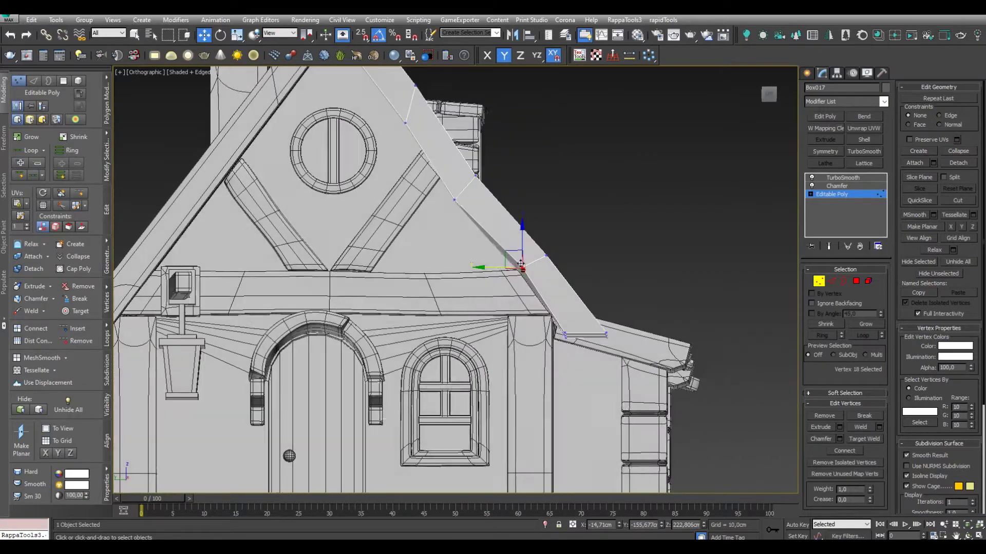
pyautogui.keyDown('alt'); pyautogui.moveTo(519, 274); pyautogui.dragTo(544, 256, button='middle'); pyautogui.keyUp('alt')
pyautogui.moveTo(529, 231); pyautogui.dragTo(565, 267)
pyautogui.scroll(2, 544, 257)
# Check the smoothed plank and orbit over the roof to the other gable
pyautogui.click(842, 177)
pyautogui.scroll(-3, 513, 267)
pyautogui.moveTo(514, 266)
pyautogui.keyDown('alt'); pyautogui.mouseDown(button='middle')
pyautogui.moveTo(582, 254)
pyautogui.moveTo(524, 272)
pyautogui.mouseUp(button='middle'); pyautogui.keyUp('alt')
pyautogui.scroll(2, 581, 254)
pyautogui.scroll(2, 524, 272)
pyautogui.moveTo(515, 204)
pyautogui.keyDown('alt'); pyautogui.mouseDown(button='middle')
pyautogui.moveTo(446, 354)
pyautogui.moveTo(478, 247)
pyautogui.mouseUp(button='middle'); pyautogui.keyUp('alt')
# Select vertices near the top of the other gable's trim
pyautogui.press('1')
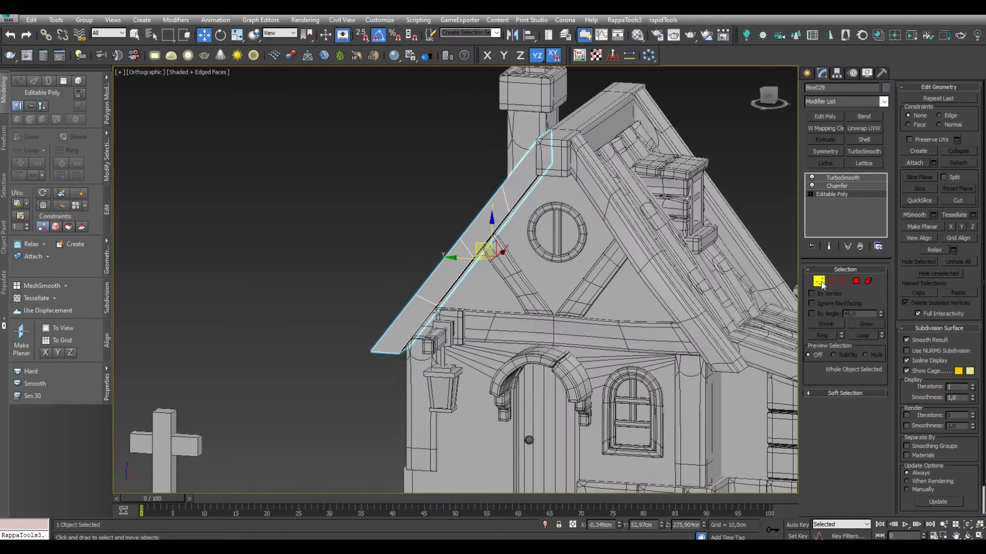
pyautogui.scroll(3, 483, 233)
pyautogui.scroll(1, 484, 294)
pyautogui.scroll(-4, 485, 297)
pyautogui.scroll(4, 501, 259)
pyautogui.moveTo(475, 181); pyautogui.dragTo(544, 280)
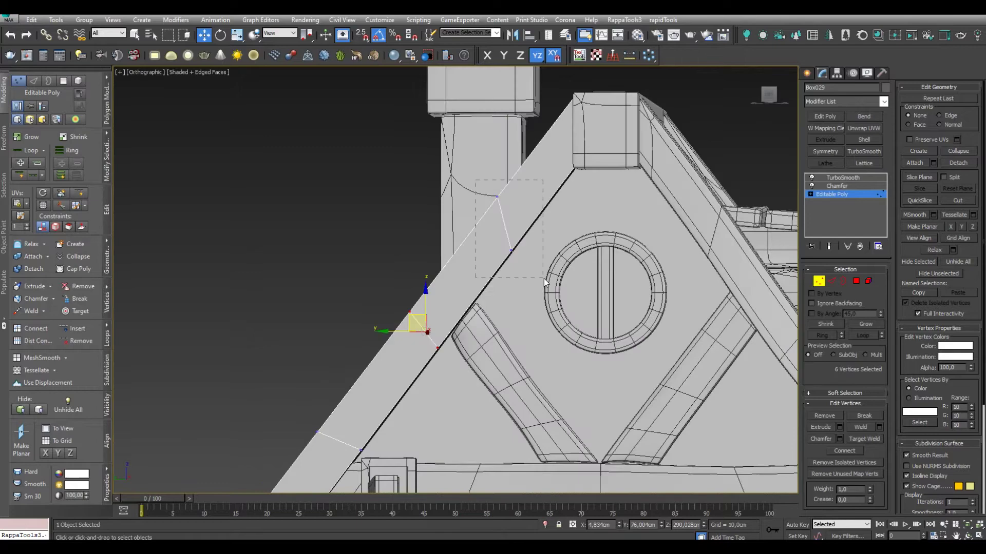
pyautogui.scroll(-3, 431, 334)
pyautogui.scroll(3, 513, 283)
pyautogui.keyDown('ctrl'); pyautogui.moveTo(462, 195); pyautogui.dragTo(518, 287); pyautogui.keyUp('ctrl')
# Select four more trim vertices, then select the ridge beam atop the roof
pyautogui.moveTo(518, 288)
pyautogui.keyDown('alt'); pyautogui.mouseDown(button='middle')
pyautogui.moveTo(508, 320)
pyautogui.moveTo(462, 288)
pyautogui.mouseUp(button='middle'); pyautogui.keyUp('alt')
pyautogui.scroll(-4, 507, 320)
pyautogui.scroll(4, 462, 287)
pyautogui.moveTo(403, 285); pyautogui.dragTo(464, 303)
pyautogui.keyDown('alt'); pyautogui.moveTo(416, 294); pyautogui.dragTo(464, 300, button='middle'); pyautogui.keyUp('alt')
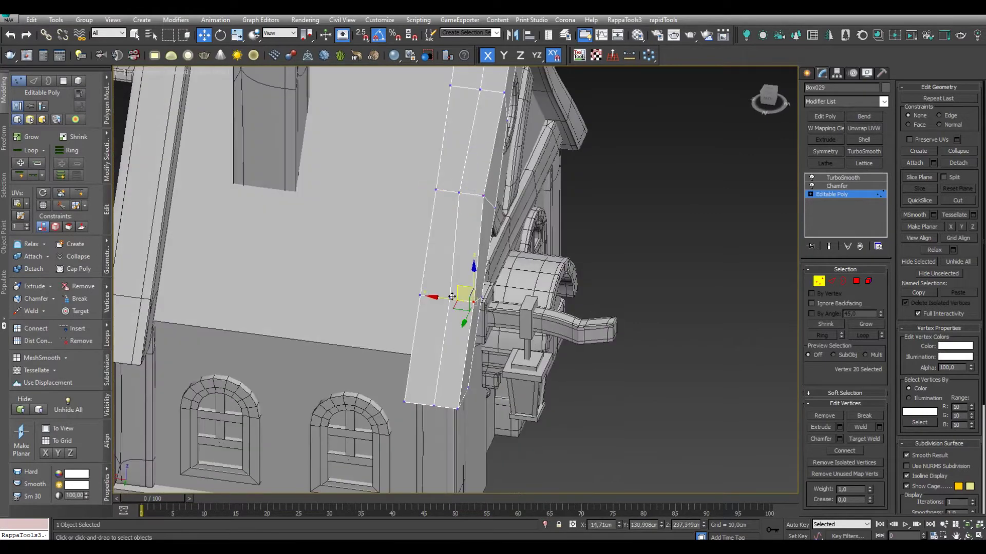
pyautogui.scroll(3, 465, 300)
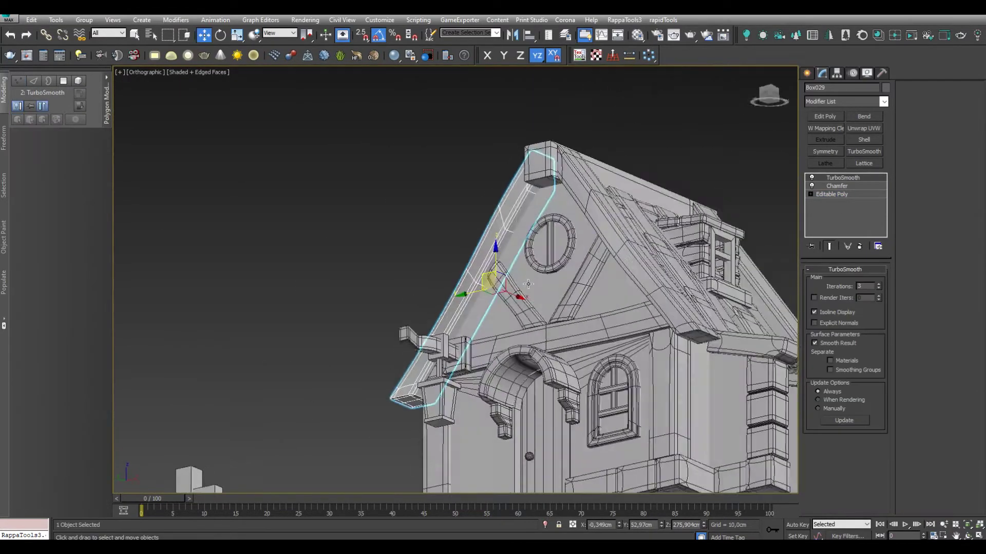
pyautogui.click(823, 195)
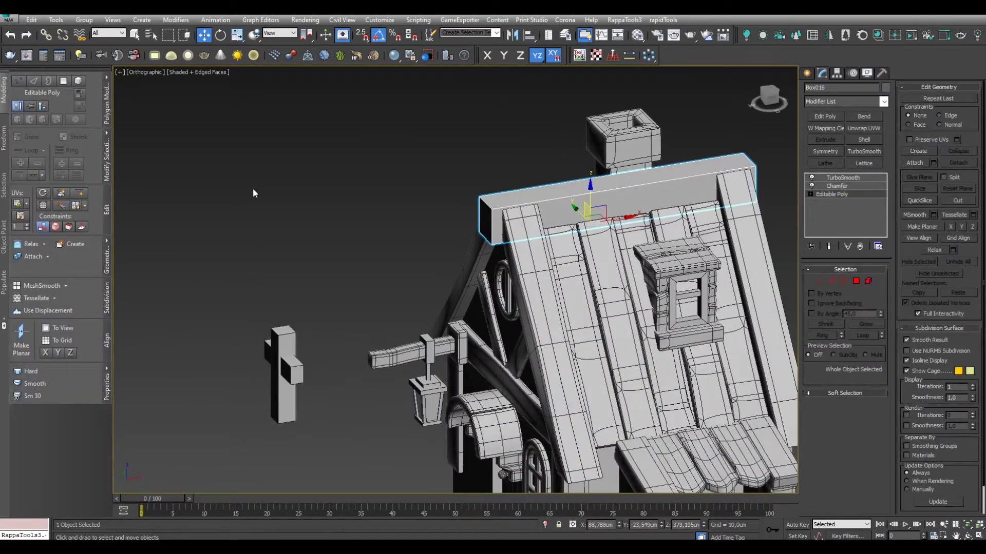
# Inspect the warped ridge beam from above with TurboSmooth applied
pyautogui.keyDown('alt'); pyautogui.moveTo(658, 197); pyautogui.dragTo(664, 208, button='middle'); pyautogui.keyUp('alt')
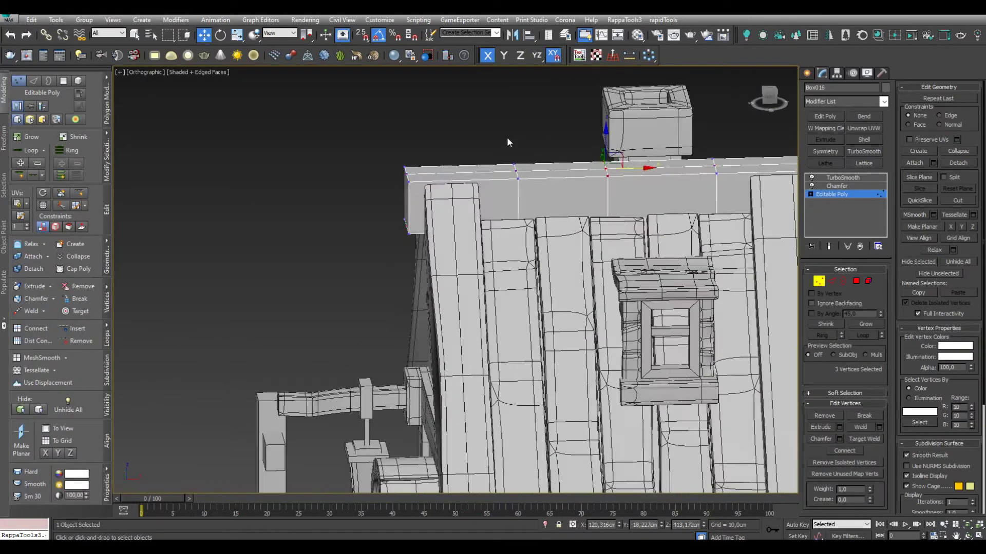
pyautogui.scroll(2, 514, 139)
pyautogui.scroll(2, 411, 180)
pyautogui.scroll(2, 326, 220)
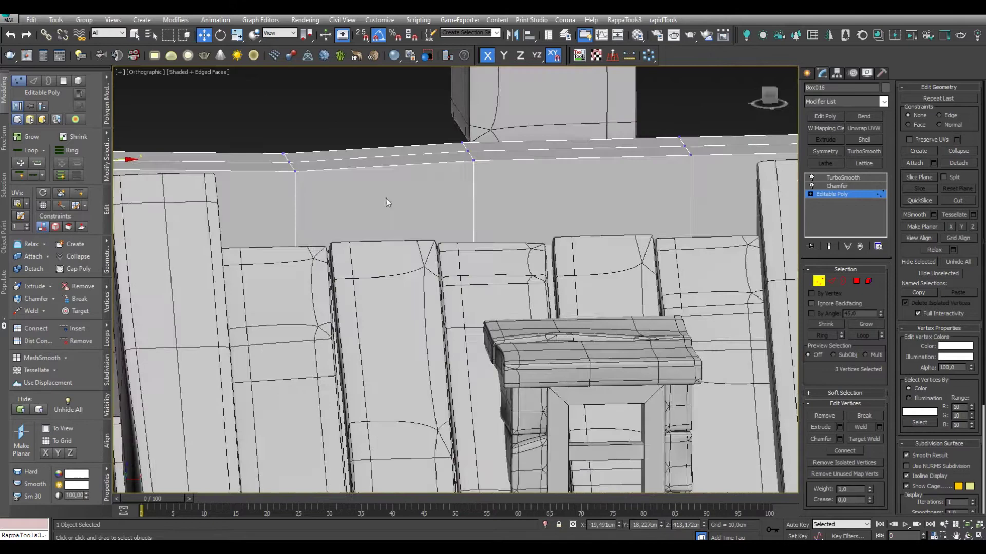
pyautogui.keyDown('alt'); pyautogui.moveTo(523, 199); pyautogui.dragTo(496, 188, button='middle'); pyautogui.keyUp('alt')
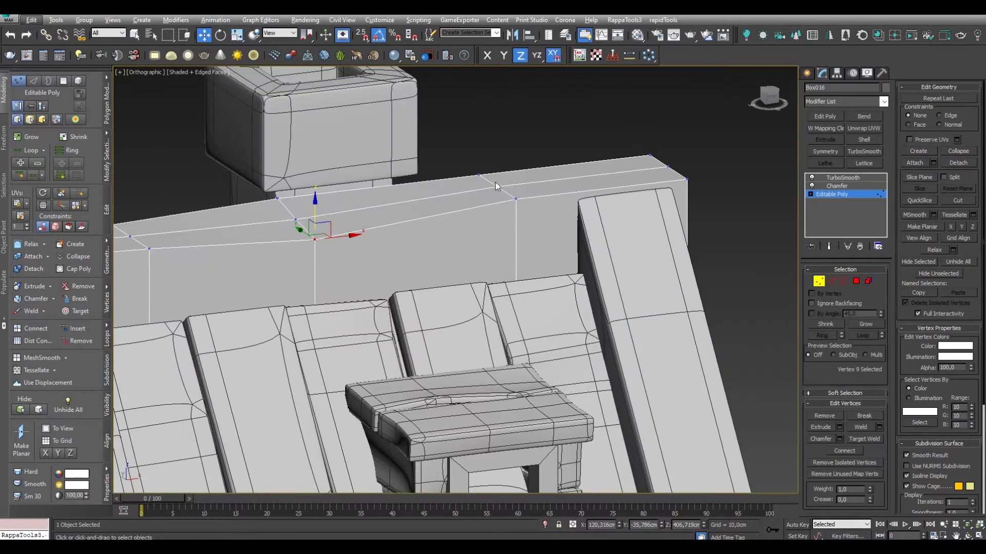
pyautogui.scroll(-3, 458, 229)
pyautogui.click(843, 177)
pyautogui.scroll(-3, 431, 306)
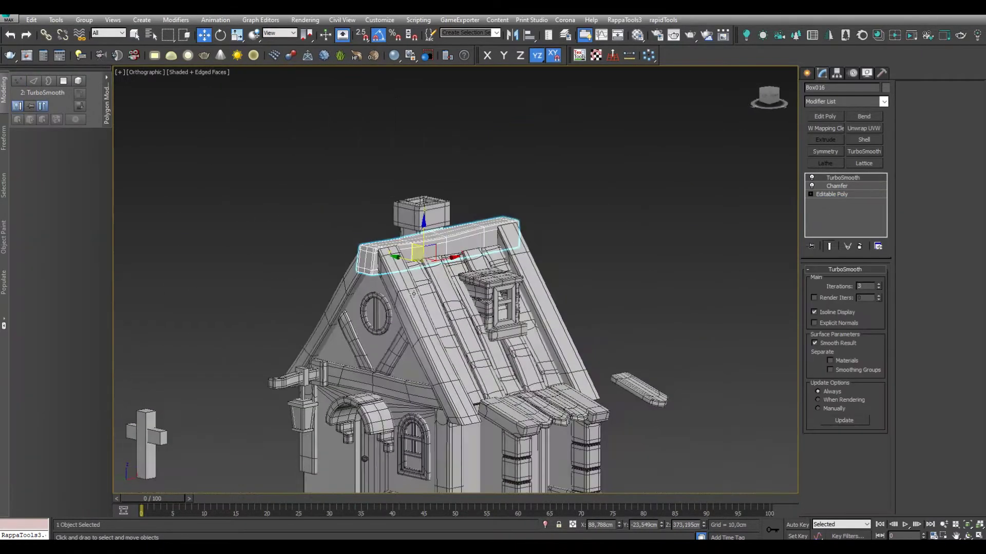
pyautogui.scroll(2, 431, 306)
# Select the front corner column and drop to its Editable Poly level
pyautogui.keyDown('alt'); pyautogui.moveTo(431, 306); pyautogui.dragTo(442, 182, button='middle'); pyautogui.keyUp('alt')
pyautogui.click(555, 334)
pyautogui.scroll(-3, 442, 182)
pyautogui.scroll(4, 443, 182)
pyautogui.click(831, 194)
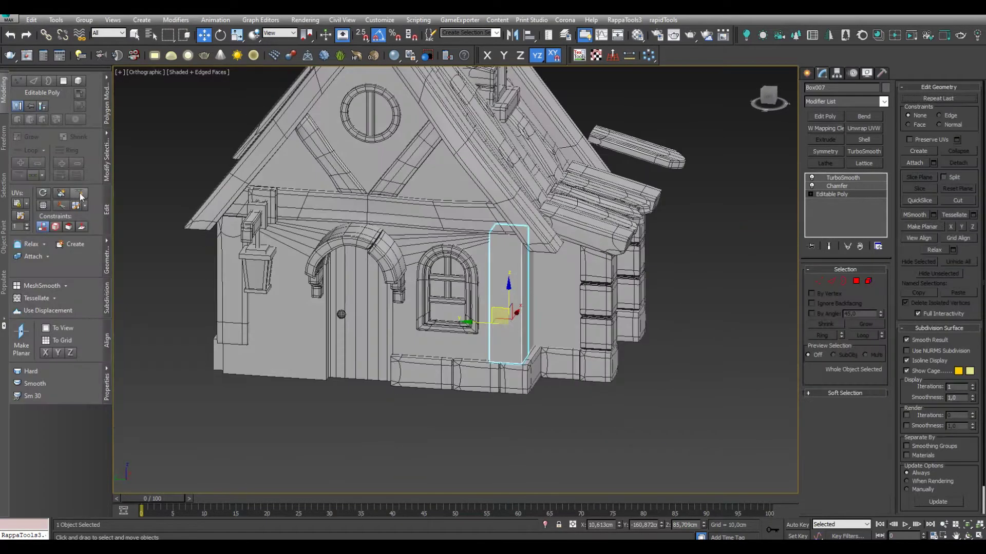
pyautogui.moveTo(511, 256)
pyautogui.keyDown('alt'); pyautogui.mouseDown(button='middle')
pyautogui.moveTo(518, 247)
pyautogui.moveTo(591, 241)
pyautogui.moveTo(485, 266)
pyautogui.mouseUp(button='middle'); pyautogui.keyUp('alt')
pyautogui.scroll(4, 590, 267)
# Move the column's vertices to warp it, then view it with TurboSmooth
pyautogui.press('1')
pyautogui.press('w')
pyautogui.moveTo(501, 322)
pyautogui.keyDown('alt'); pyautogui.mouseDown(button='middle')
pyautogui.moveTo(477, 333)
pyautogui.moveTo(482, 281)
pyautogui.mouseUp(button='middle'); pyautogui.keyUp('alt')
pyautogui.scroll(5, 482, 281)
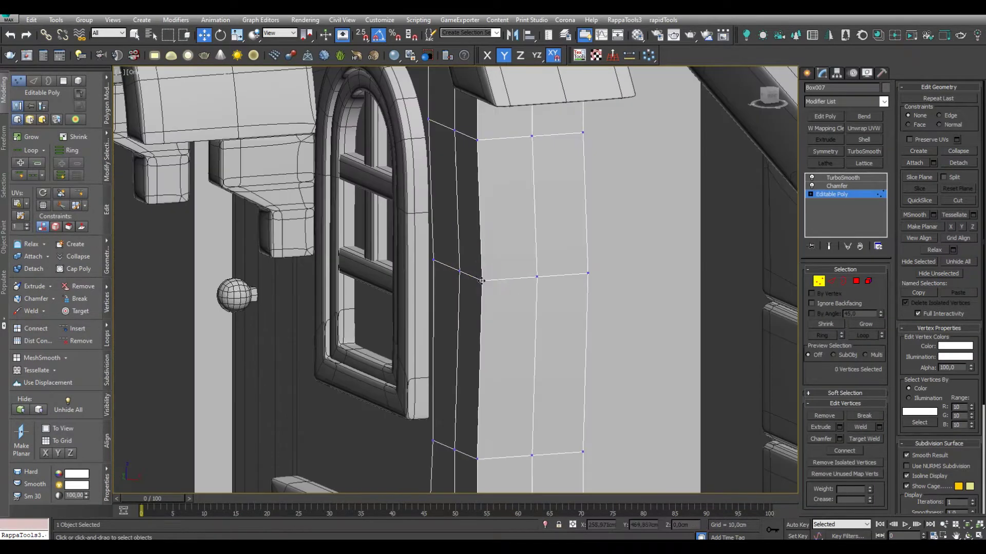
pyautogui.scroll(-3, 448, 343)
pyautogui.keyDown('alt'); pyautogui.moveTo(453, 247); pyautogui.dragTo(451, 339, button='middle'); pyautogui.keyUp('alt')
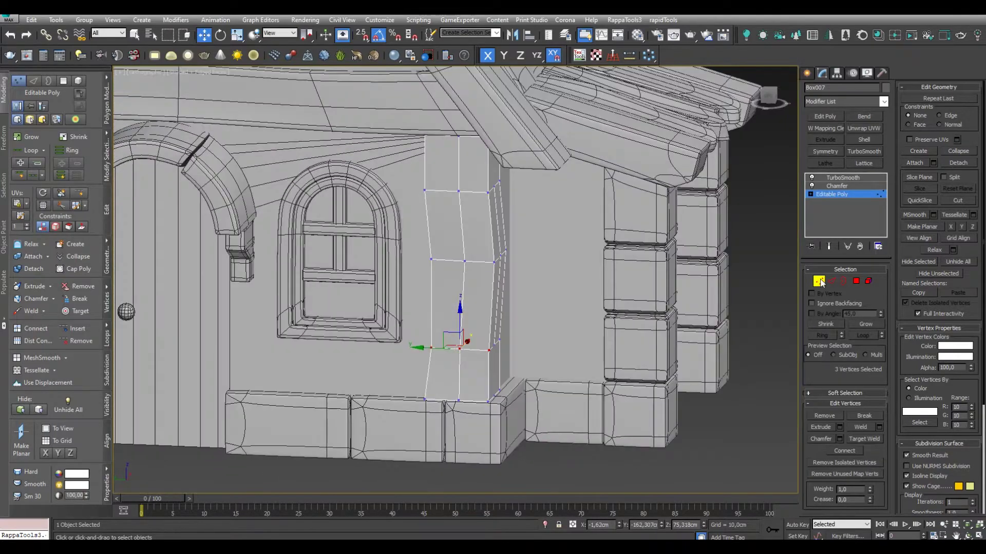
pyautogui.click(842, 178)
# Nudge the door arch's vertices in Editable Poly, then view it smoothed
pyautogui.scroll(-3, 550, 272)
pyautogui.moveTo(513, 287)
pyautogui.keyDown('alt'); pyautogui.mouseDown(button='middle')
pyautogui.moveTo(550, 272)
pyautogui.moveTo(454, 325)
pyautogui.moveTo(489, 193)
pyautogui.mouseUp(button='middle'); pyautogui.keyUp('alt')
pyautogui.scroll(-2, 550, 272)
pyautogui.scroll(3, 550, 272)
pyautogui.click(490, 193)
pyautogui.click(827, 194)
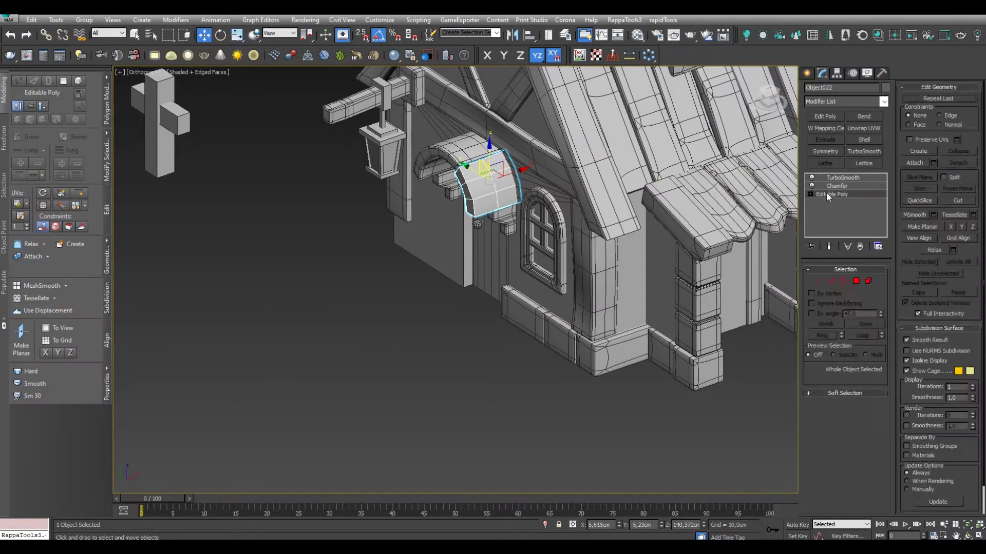
pyautogui.scroll(3, 481, 181)
pyautogui.press('1')
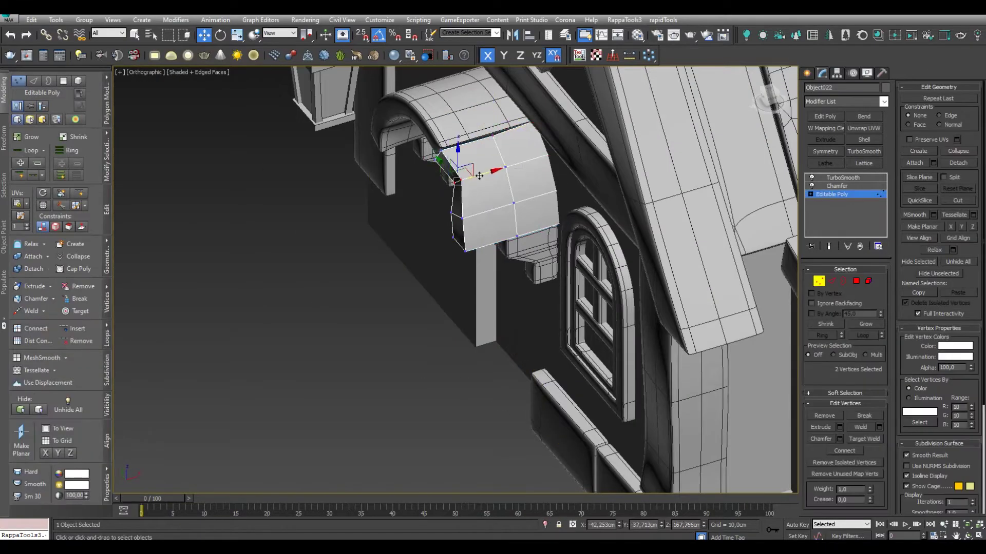
pyautogui.click(842, 177)
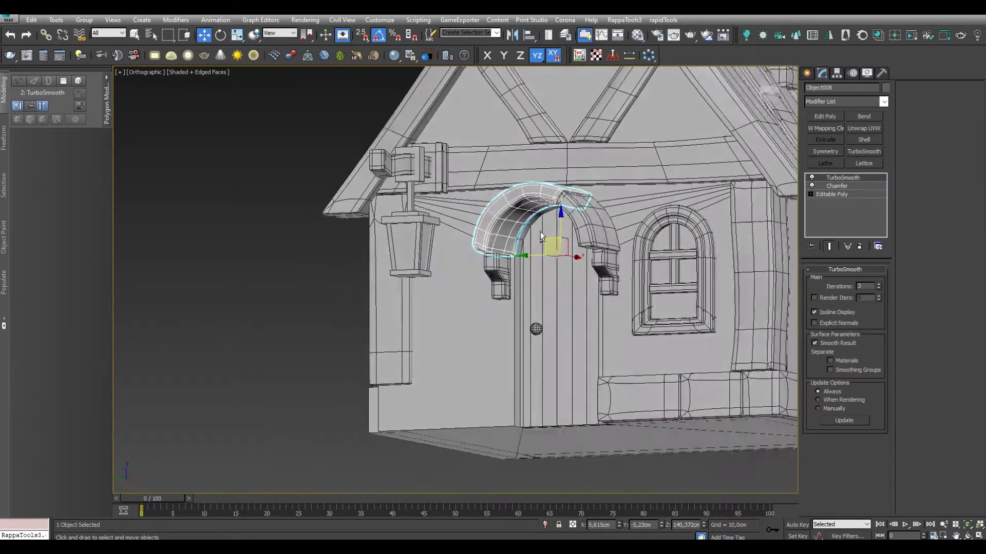
# Orbit out to the whole house and select the plank below the lower roof edge
pyautogui.scroll(-5, 540, 232)
pyautogui.moveTo(553, 285)
pyautogui.keyDown('alt'); pyautogui.mouseDown(button='middle')
pyautogui.moveTo(631, 349)
pyautogui.moveTo(655, 386)
pyautogui.mouseUp(button='middle'); pyautogui.keyUp('alt')
pyautogui.click(629, 325)
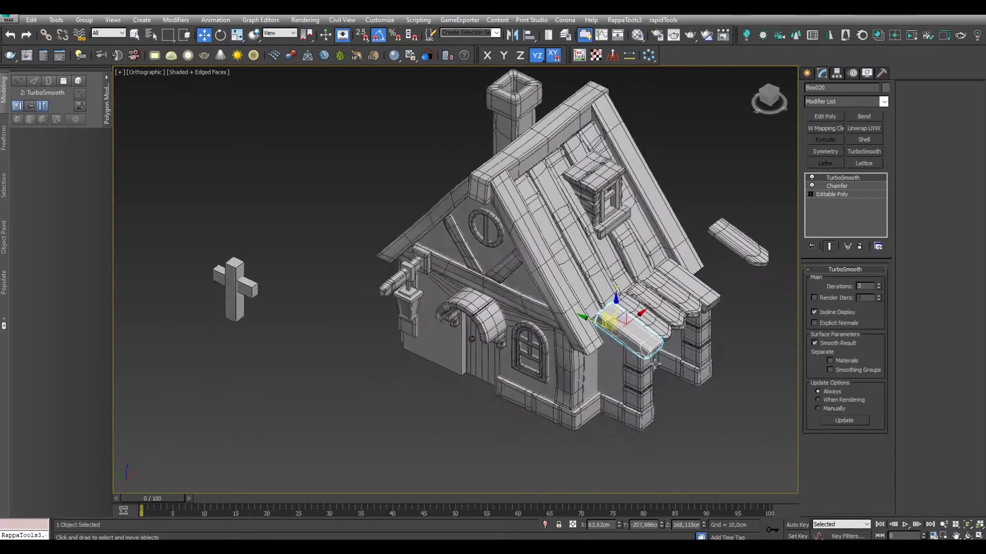
# Enter the awning plank's vertex level and select its end vertices
pyautogui.scroll(4, 655, 386)
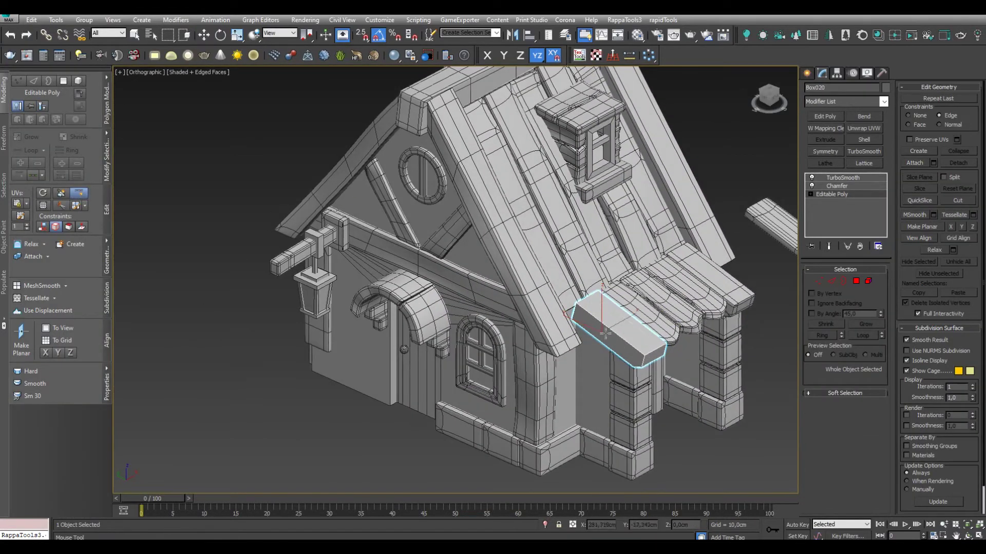
pyautogui.scroll(4, 630, 348)
pyautogui.keyDown('alt'); pyautogui.moveTo(630, 348); pyautogui.dragTo(594, 331, button='middle'); pyautogui.keyUp('alt')
pyautogui.moveTo(605, 284)
pyautogui.keyDown('alt'); pyautogui.mouseDown(button='middle')
pyautogui.moveTo(595, 319)
pyautogui.moveTo(570, 344)
pyautogui.moveTo(649, 346)
pyautogui.mouseUp(button='middle'); pyautogui.keyUp('alt')
pyautogui.press('w')
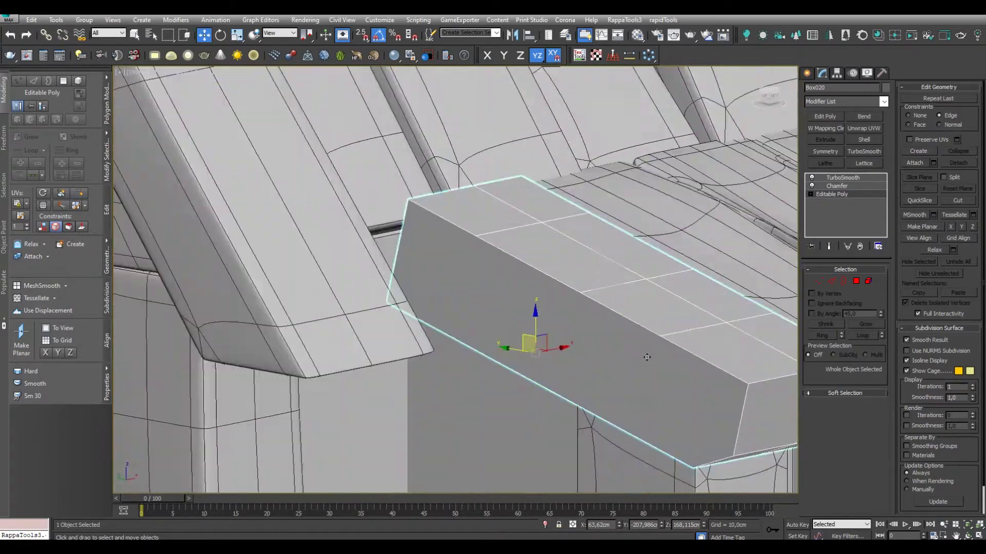
pyautogui.scroll(-5, 660, 388)
pyautogui.click(820, 282)
pyautogui.keyDown('alt'); pyautogui.moveTo(708, 380); pyautogui.dragTo(667, 360, button='middle'); pyautogui.keyUp('alt')
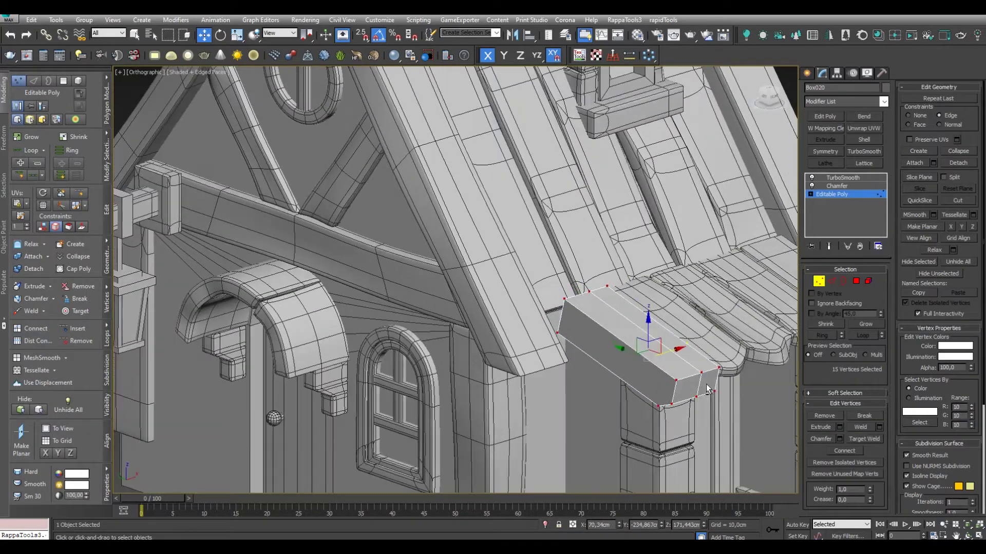
pyautogui.click(460, 322)
pyautogui.scroll(3, 668, 377)
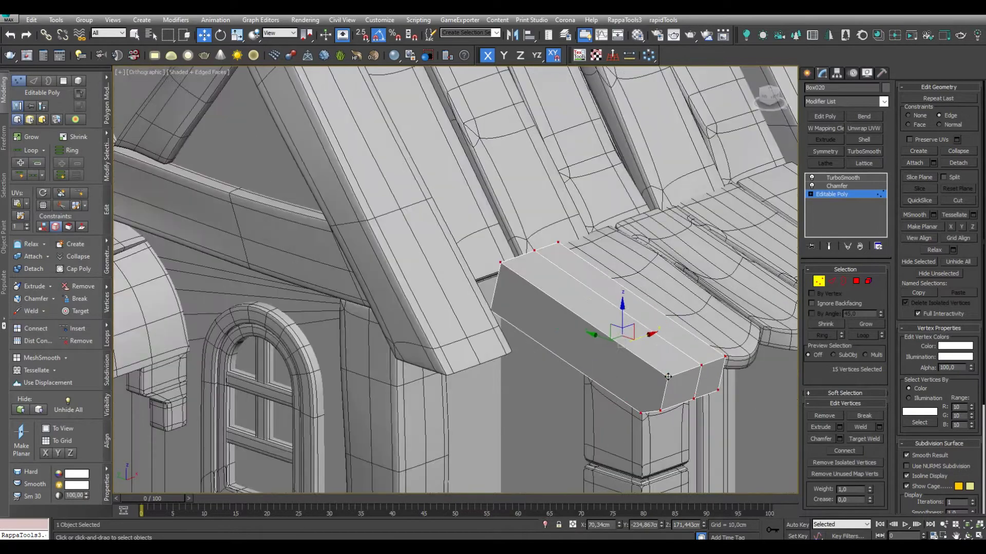
pyautogui.moveTo(642, 412)
pyautogui.keyDown('alt'); pyautogui.mouseDown(button='middle')
pyautogui.moveTo(689, 382)
pyautogui.moveTo(149, 279)
pyautogui.mouseUp(button='middle'); pyautogui.keyUp('alt')
# Droop the plank's end vertices downward and view it with TurboSmooth
pyautogui.press('w')
pyautogui.scroll(3, 591, 378)
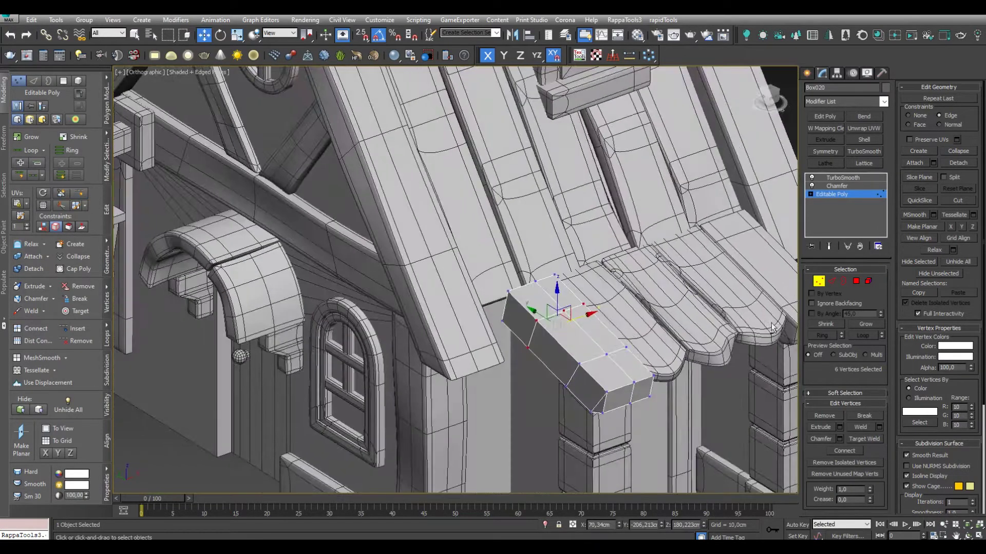
pyautogui.moveTo(606, 367)
pyautogui.keyDown('alt'); pyautogui.mouseDown(button='middle')
pyautogui.moveTo(616, 334)
pyautogui.moveTo(642, 378)
pyautogui.mouseUp(button='middle'); pyautogui.keyUp('alt')
pyautogui.click(609, 298)
pyautogui.moveTo(609, 298)
pyautogui.keyDown('alt'); pyautogui.mouseDown(button='middle')
pyautogui.moveTo(606, 330)
pyautogui.moveTo(531, 331)
pyautogui.moveTo(590, 274)
pyautogui.moveTo(539, 287)
pyautogui.mouseUp(button='middle'); pyautogui.keyUp('alt')
pyautogui.scroll(-3, 631, 308)
pyautogui.scroll(3, 589, 275)
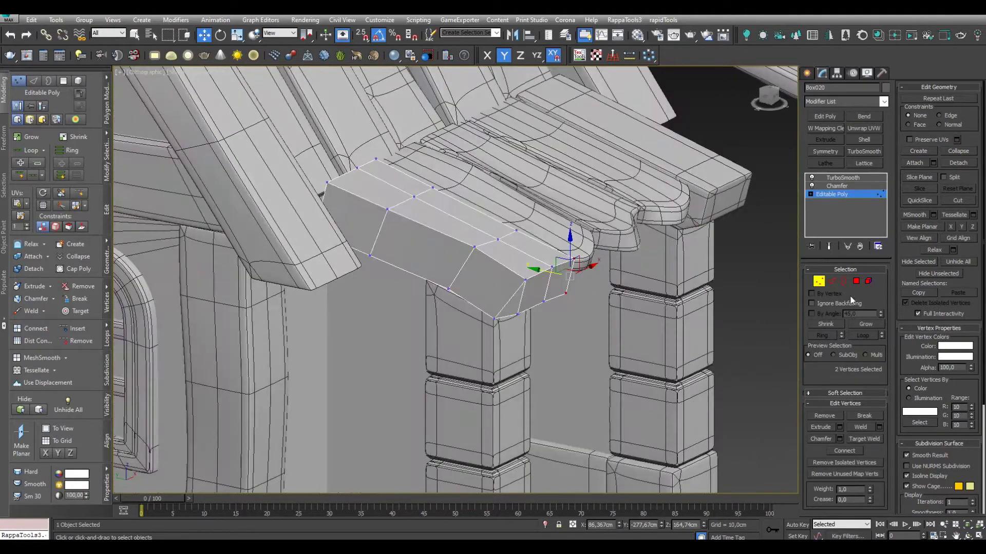
pyautogui.click(842, 177)
# Select the flat board sticking out past the awning and its end vertices
pyautogui.scroll(-4, 465, 212)
pyautogui.keyDown('alt'); pyautogui.moveTo(466, 212); pyautogui.dragTo(508, 257, button='middle'); pyautogui.keyUp('alt')
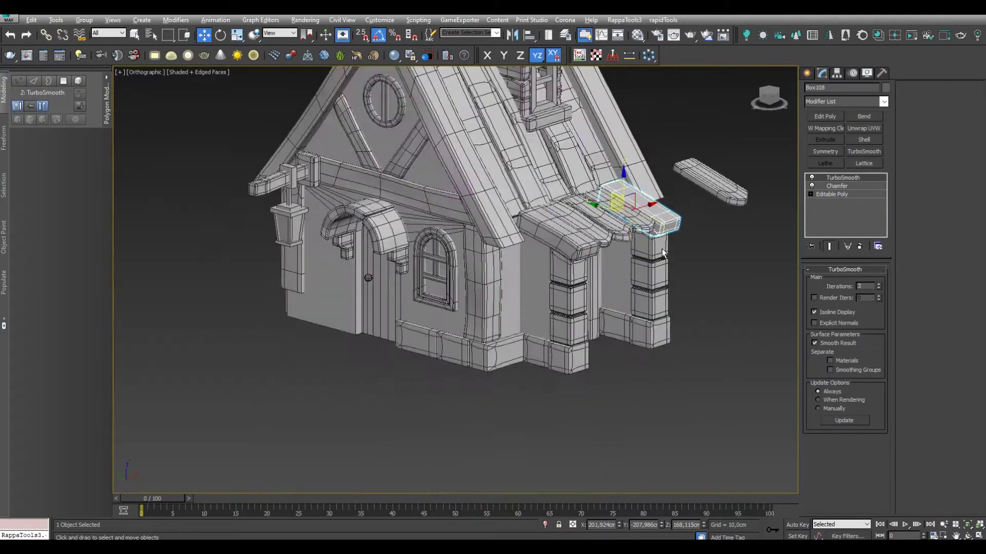
pyautogui.click(508, 256)
pyautogui.scroll(4, 543, 299)
pyautogui.press('1')
pyautogui.moveTo(543, 300); pyautogui.dragTo(526, 272)
pyautogui.keyDown('alt'); pyautogui.moveTo(526, 272); pyautogui.dragTo(558, 333, button='middle'); pyautogui.keyUp('alt')
pyautogui.scroll(3, 532, 300)
pyautogui.keyDown('alt'); pyautogui.moveTo(376, 325); pyautogui.dragTo(523, 273, button='middle'); pyautogui.keyUp('alt')
pyautogui.scroll(-5, 546, 248)
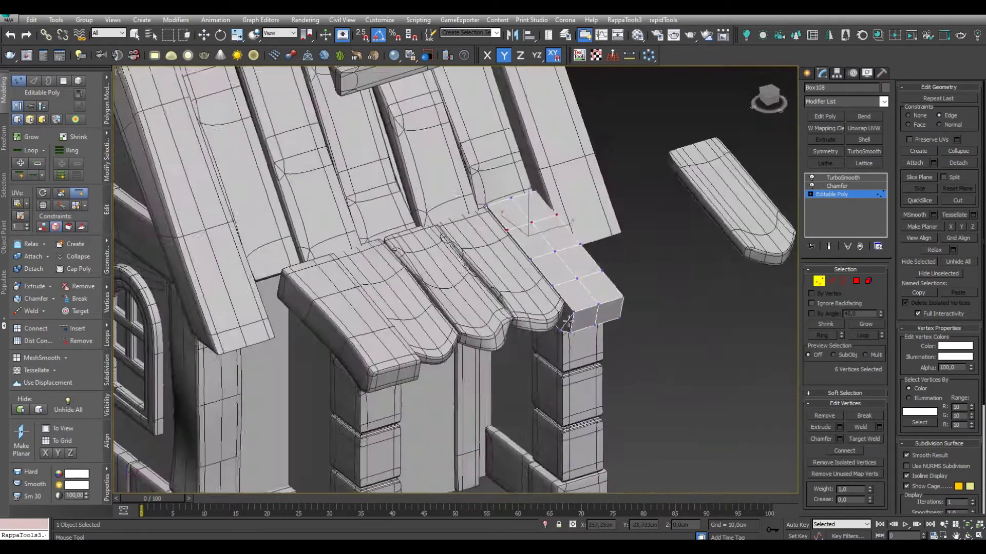
pyautogui.press('1')
# Move the board's tip vertices down to bend it like its neighbours, then view it smoothed
pyautogui.keyDown('alt'); pyautogui.moveTo(621, 285); pyautogui.dragTo(568, 316, button='middle'); pyautogui.keyUp('alt')
pyautogui.press('w')
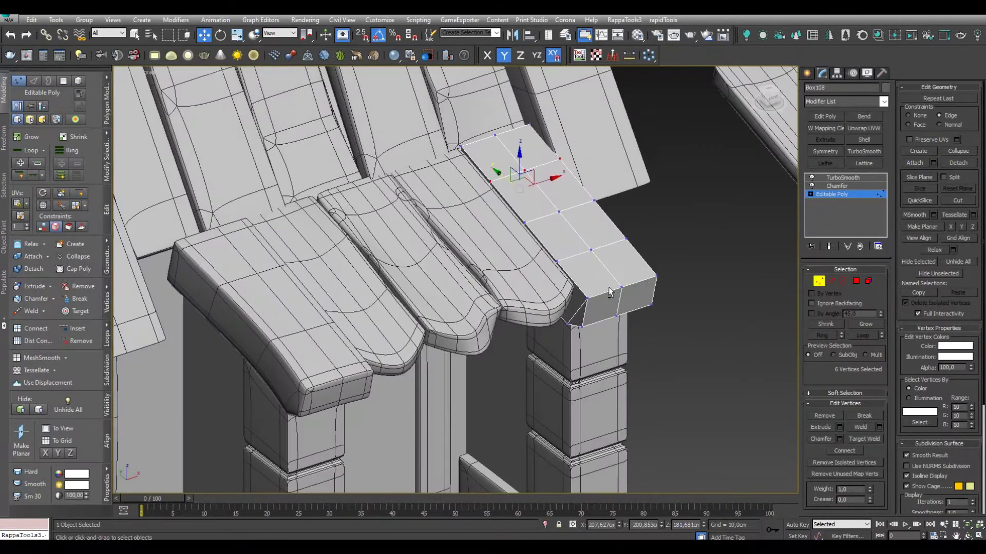
pyautogui.scroll(2, 568, 315)
pyautogui.moveTo(451, 230)
pyautogui.keyDown('alt'); pyautogui.mouseDown(button='middle')
pyautogui.moveTo(544, 239)
pyautogui.moveTo(593, 332)
pyautogui.moveTo(562, 291)
pyautogui.moveTo(612, 349)
pyautogui.mouseUp(button='middle'); pyautogui.keyUp('alt')
pyautogui.keyDown('alt'); pyautogui.moveTo(608, 293); pyautogui.dragTo(635, 211, button='middle'); pyautogui.keyUp('alt')
pyautogui.moveTo(625, 145)
pyautogui.keyDown('alt'); pyautogui.mouseDown(button='middle')
pyautogui.moveTo(548, 277)
pyautogui.moveTo(668, 231)
pyautogui.mouseUp(button='middle'); pyautogui.keyUp('alt')
pyautogui.click(842, 177)
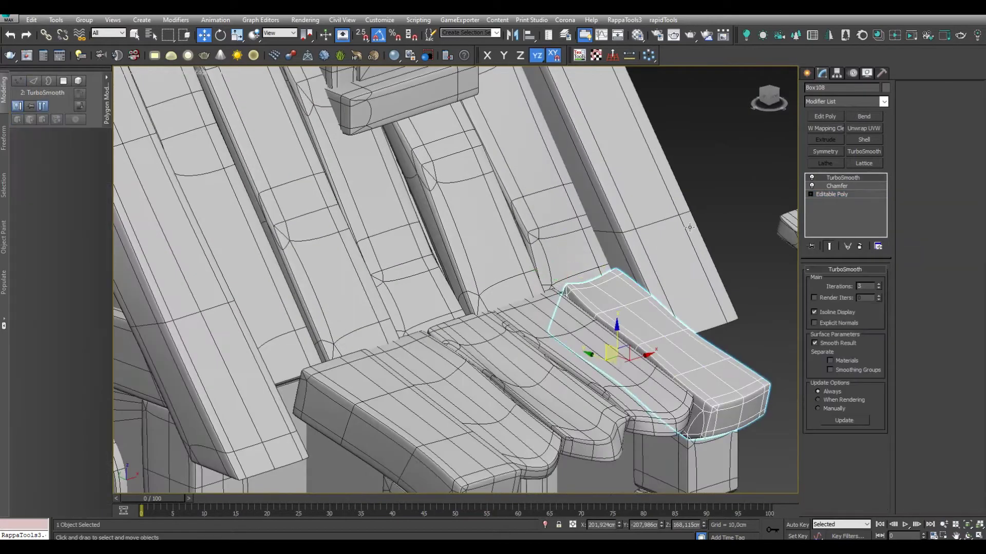
# Orbit to a frontal view, hide wireframe edges with F4, and select the corner block
pyautogui.scroll(-5, 668, 257)
pyautogui.scroll(-2, 600, 325)
pyautogui.moveTo(601, 325)
pyautogui.keyDown('alt'); pyautogui.mouseDown(button='middle')
pyautogui.moveTo(503, 267)
pyautogui.moveTo(523, 318)
pyautogui.moveTo(488, 362)
pyautogui.mouseUp(button='middle'); pyautogui.keyUp('alt')
pyautogui.scroll(-3, 565, 298)
pyautogui.scroll(5, 513, 329)
pyautogui.click(546, 331)
pyautogui.press('F4')
pyautogui.scroll(-5, 489, 362)
pyautogui.click(729, 398)
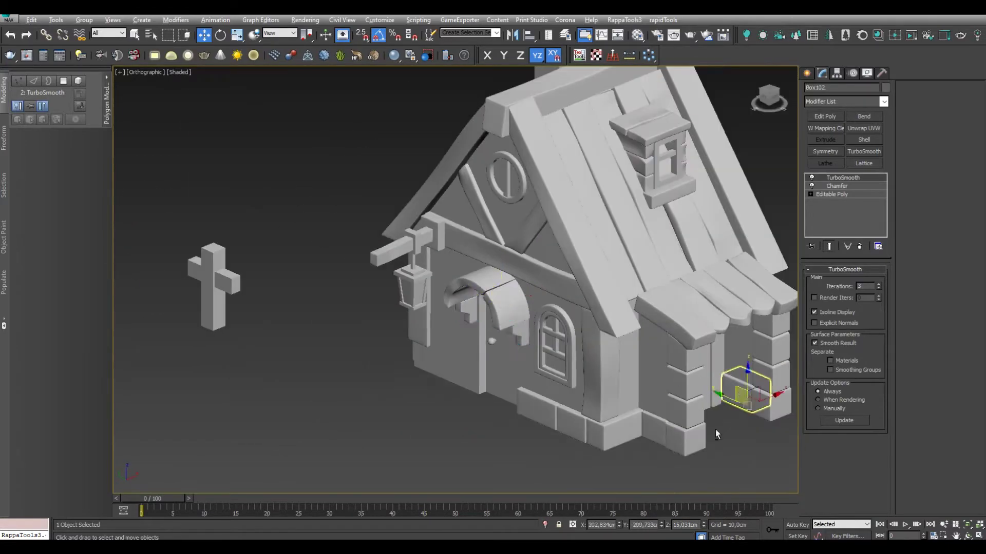
# Select the tall post beside the lantern, show wireframe again, and go to its Editable Poly level
pyautogui.keyDown('alt'); pyautogui.moveTo(715, 429); pyautogui.dragTo(667, 410, button='middle'); pyautogui.keyUp('alt')
pyautogui.scroll(3, 577, 387)
pyautogui.keyDown('alt'); pyautogui.moveTo(577, 387); pyautogui.dragTo(544, 319, button='middle'); pyautogui.keyUp('alt')
pyautogui.scroll(3, 545, 318)
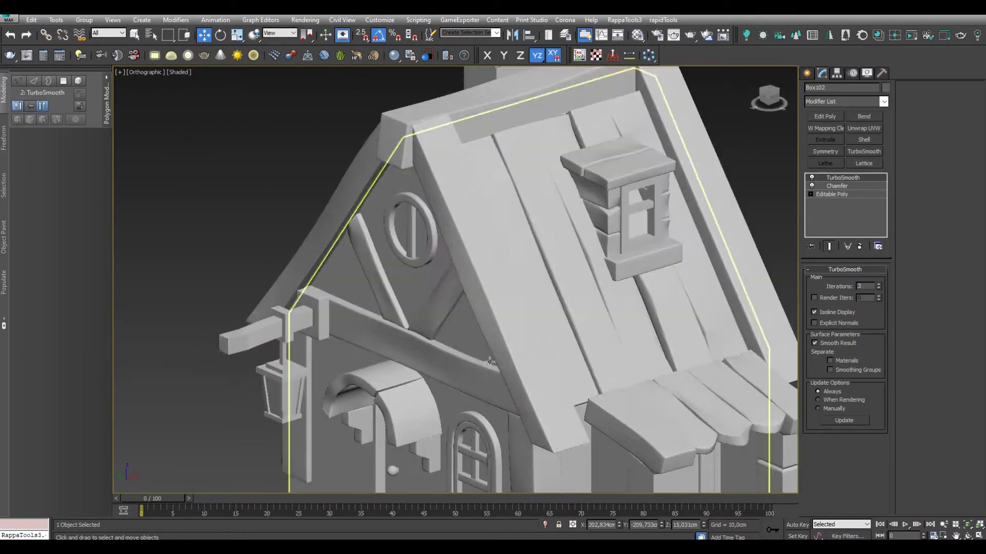
pyautogui.scroll(-2, 539, 308)
pyautogui.scroll(2, 533, 303)
pyautogui.scroll(-3, 532, 303)
pyautogui.scroll(-2, 533, 308)
pyautogui.moveTo(533, 313)
pyautogui.keyDown('alt'); pyautogui.mouseDown(button='middle')
pyautogui.moveTo(565, 334)
pyautogui.moveTo(532, 354)
pyautogui.moveTo(513, 334)
pyautogui.mouseUp(button='middle'); pyautogui.keyUp('alt')
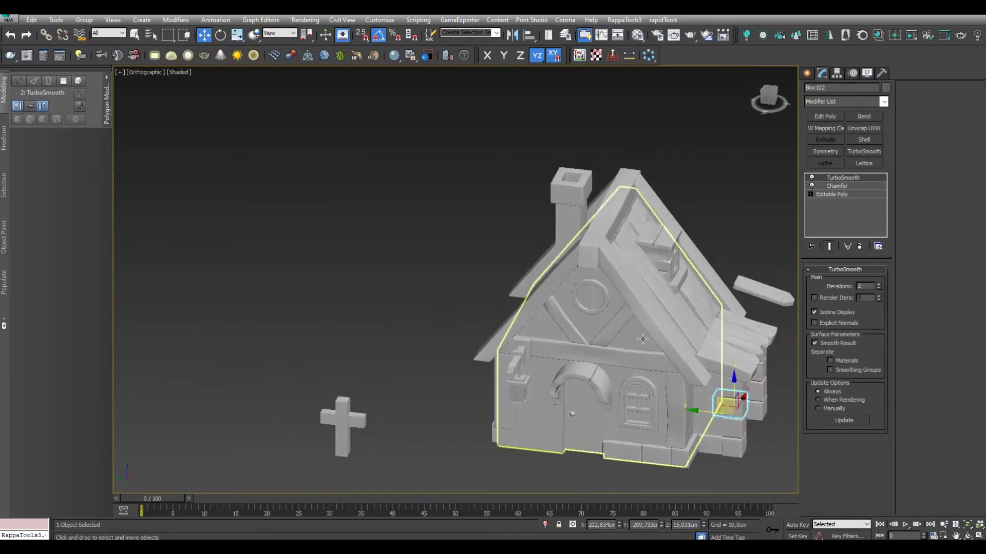
pyautogui.scroll(5, 513, 333)
pyautogui.click(353, 334)
pyautogui.press('F4')
pyautogui.click(831, 194)
# Select a column of the post's vertices for moving
pyautogui.keyDown('alt'); pyautogui.moveTo(462, 308); pyautogui.dragTo(460, 360, button='middle'); pyautogui.keyUp('alt')
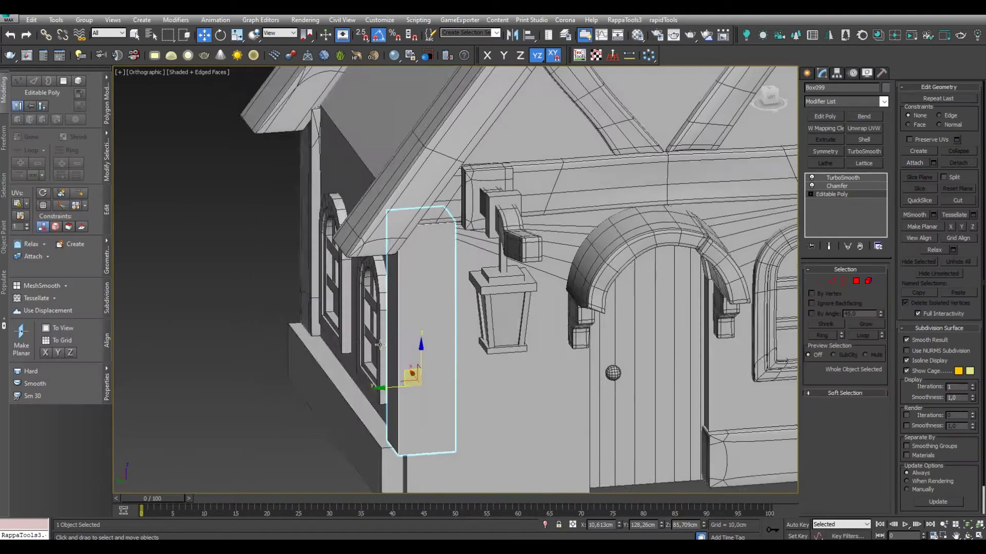
pyautogui.press('2')
pyautogui.press('1')
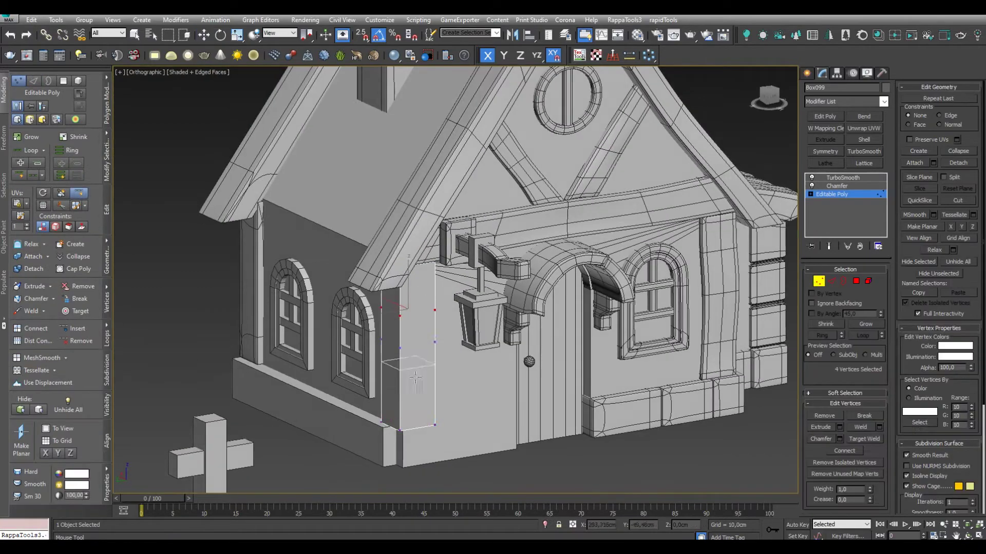
pyautogui.keyDown('alt'); pyautogui.moveTo(390, 428); pyautogui.dragTo(421, 390, button='middle'); pyautogui.keyUp('alt')
pyautogui.scroll(-3, 421, 308)
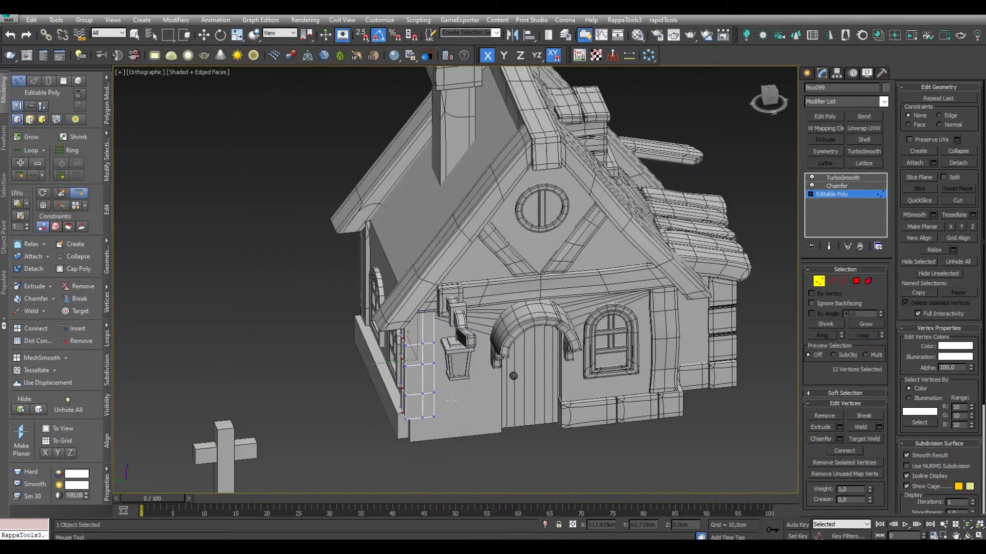
pyautogui.scroll(5, 421, 308)
pyautogui.press('w')
pyautogui.moveTo(462, 360)
pyautogui.keyDown('alt'); pyautogui.mouseDown(button='middle')
pyautogui.moveTo(488, 388)
pyautogui.moveTo(451, 374)
pyautogui.mouseUp(button='middle'); pyautogui.keyUp('alt')
pyautogui.scroll(-4, 451, 374)
pyautogui.scroll(5, 396, 337)
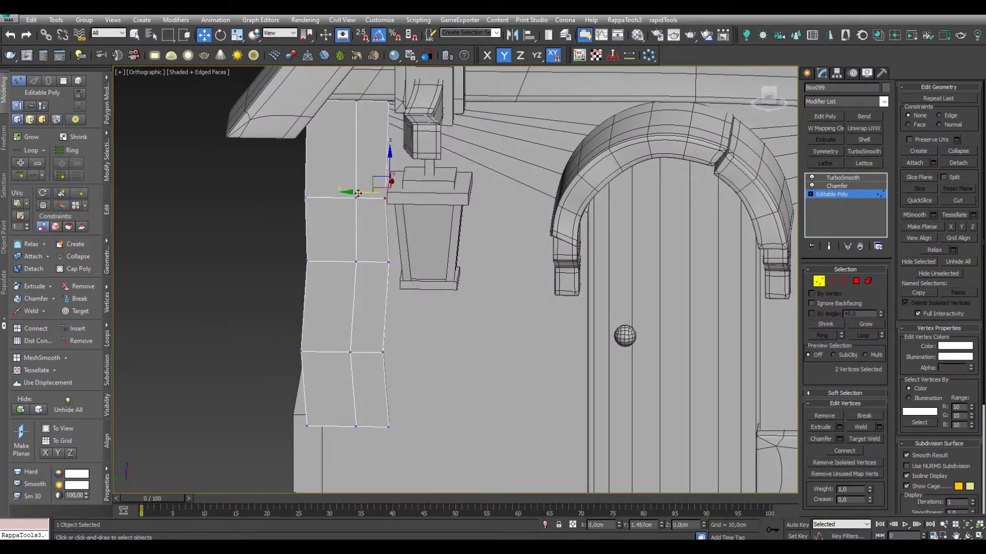
# In Left view, drag the post's vertices to bend it slightly, then view it smoothed
pyautogui.press('l')
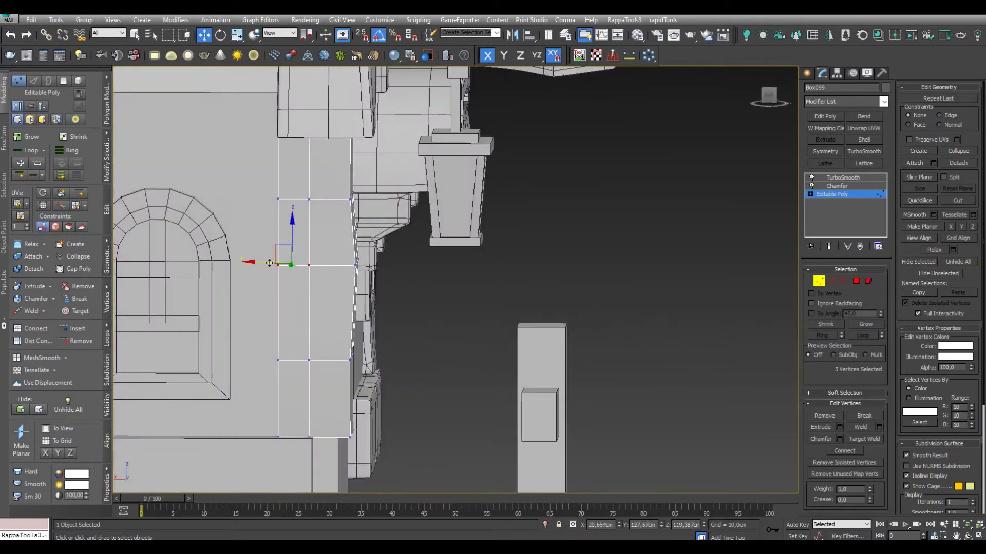
pyautogui.scroll(-3, 269, 263)
pyautogui.click(321, 400)
pyautogui.moveTo(320, 400)
pyautogui.keyDown('alt'); pyautogui.mouseDown(button='middle')
pyautogui.moveTo(360, 396)
pyautogui.moveTo(390, 255)
pyautogui.mouseUp(button='middle'); pyautogui.keyUp('alt')
pyautogui.scroll(3, 366, 404)
pyautogui.scroll(-3, 415, 331)
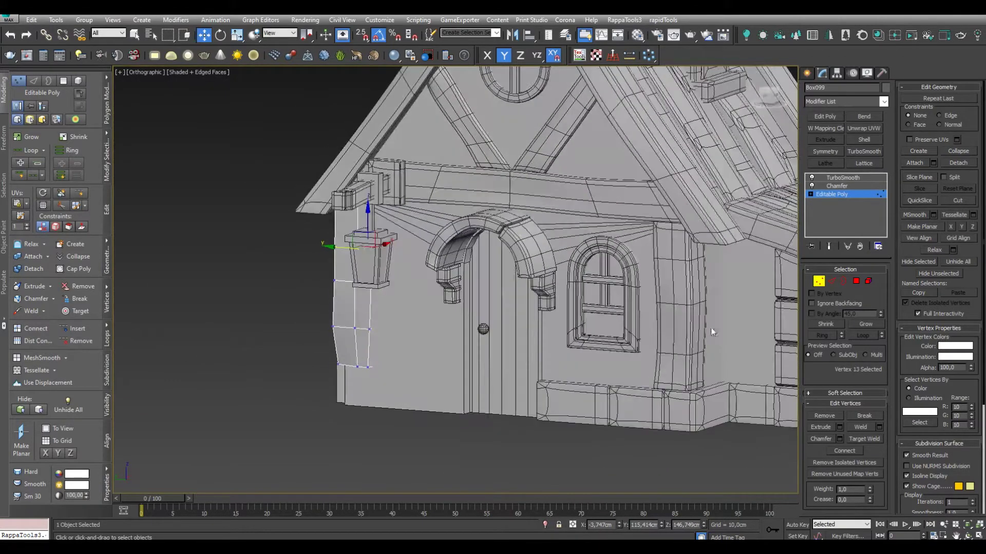
pyautogui.click(843, 178)
pyautogui.keyDown('alt'); pyautogui.moveTo(565, 308); pyautogui.dragTo(641, 360, button='middle'); pyautogui.keyUp('alt')
pyautogui.scroll(3, 663, 375)
pyautogui.click(663, 374)
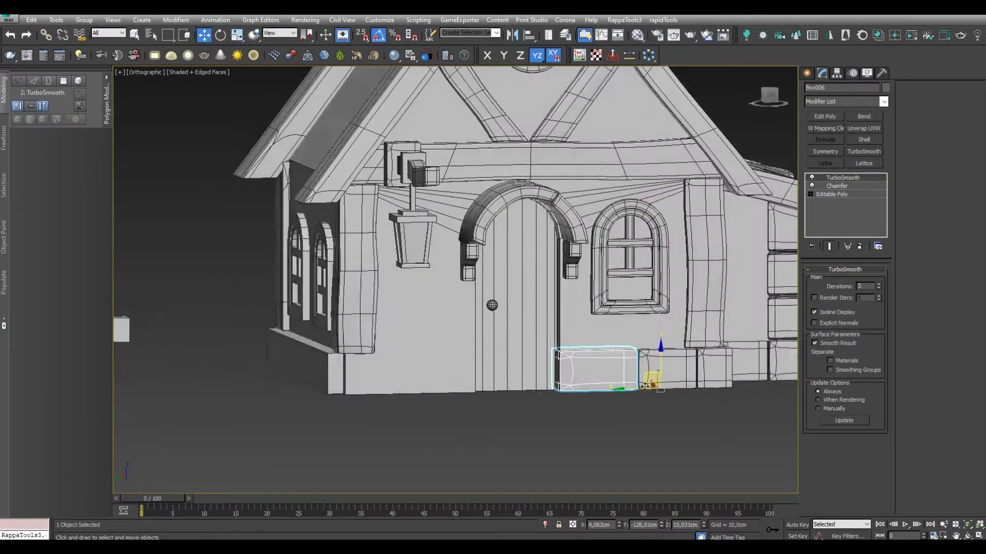
# Center the board's pivot and copy the board leftward into the foundation gap
pyautogui.scroll(2, 641, 360)
pyautogui.click(770, 94)
pyautogui.click(836, 72)
pyautogui.click(845, 138)
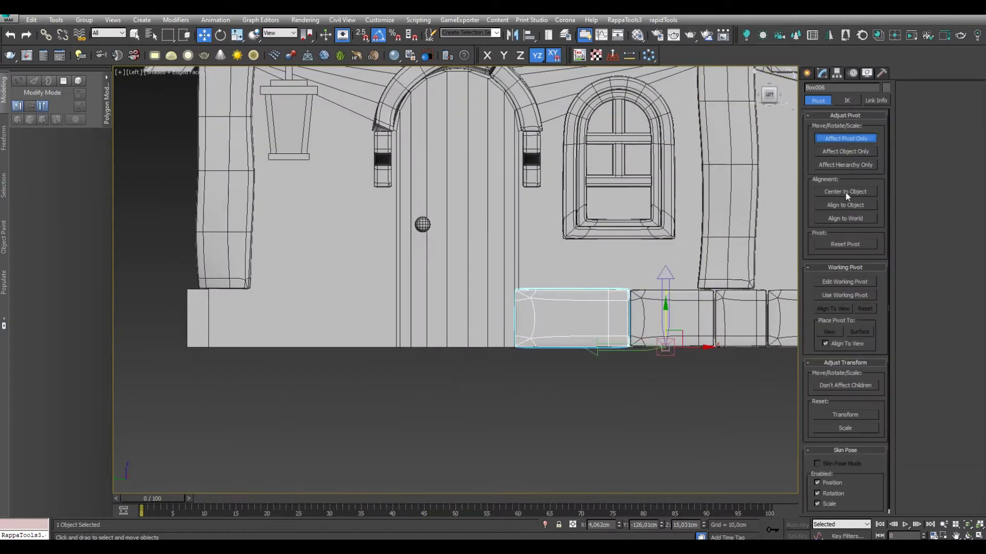
pyautogui.click(845, 187)
pyautogui.click(807, 73)
pyautogui.hotkey('ctrl', 'z')
pyautogui.keyDown('shift'); pyautogui.moveTo(389, 320); pyautogui.dragTo(387, 319); pyautogui.keyUp('shift')
pyautogui.click(495, 321)
pyautogui.scroll(-3, 779, 348)
pyautogui.keyDown('shift'); pyautogui.moveTo(695, 318); pyautogui.dragTo(455, 318); pyautogui.keyUp('shift')
pyautogui.click(496, 320)
# Frame the new board and check its base mesh vertices before returning to TurboSmooth
pyautogui.click(836, 73)
pyautogui.click(807, 73)
pyautogui.press('z')
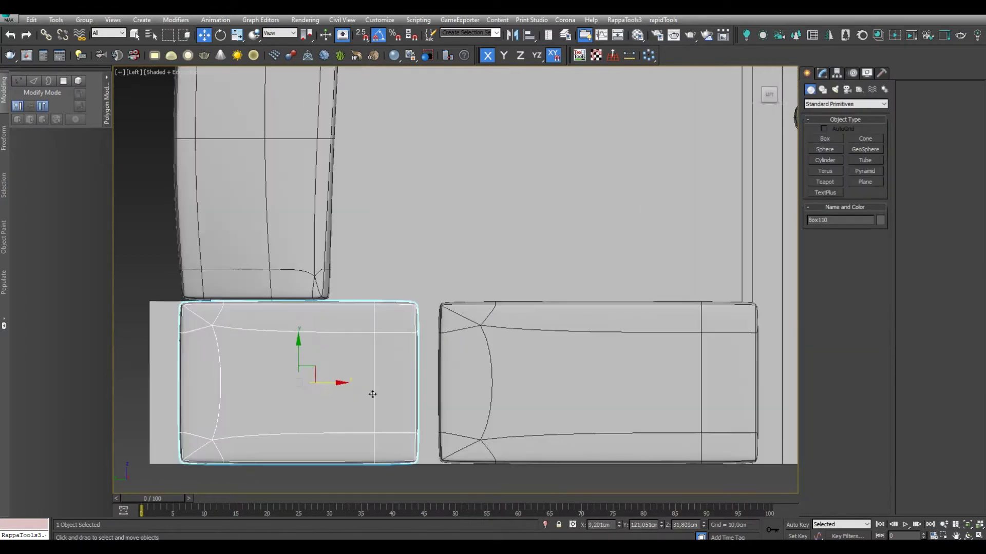
pyautogui.scroll(-2, 364, 385)
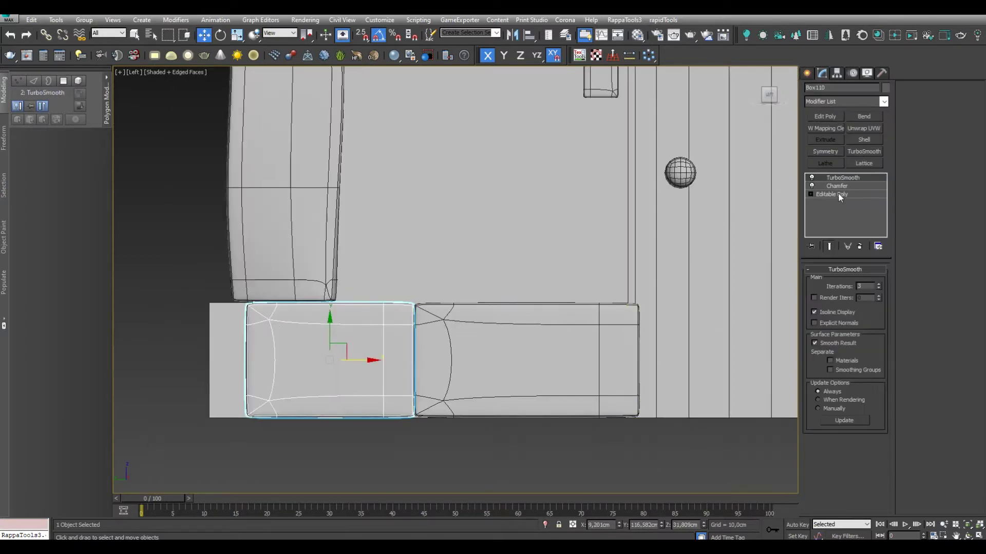
pyautogui.click(837, 194)
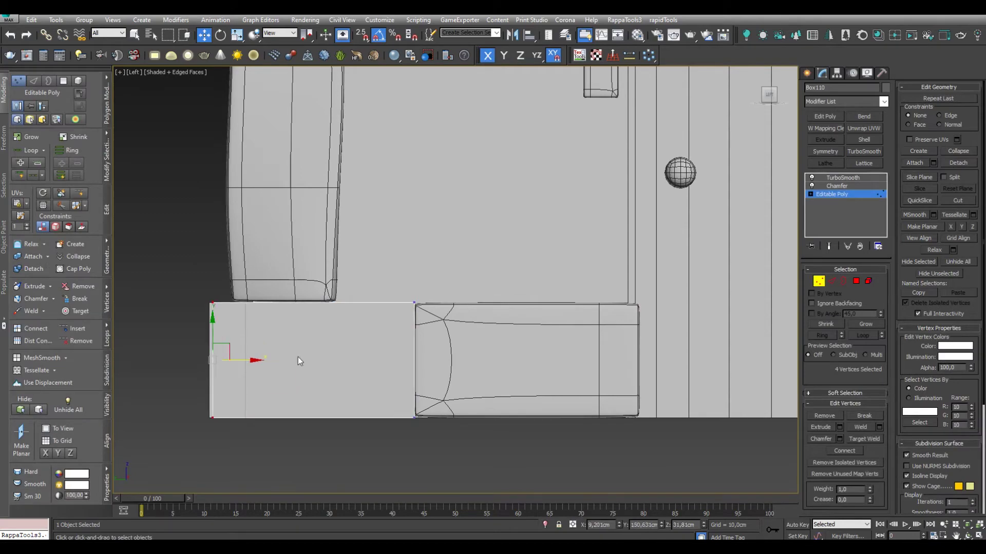
pyautogui.click(842, 177)
pyautogui.moveTo(462, 308)
pyautogui.keyDown('alt'); pyautogui.mouseDown(button='middle')
pyautogui.moveTo(434, 340)
pyautogui.moveTo(453, 401)
pyautogui.moveTo(393, 398)
pyautogui.moveTo(530, 344)
pyautogui.mouseUp(button='middle'); pyautogui.keyUp('alt')
# Slide the foundation board out from behind the porch pillar
pyautogui.click(453, 401)
pyautogui.click(393, 399)
pyautogui.scroll(-5, 531, 344)
pyautogui.scroll(8, 389, 384)
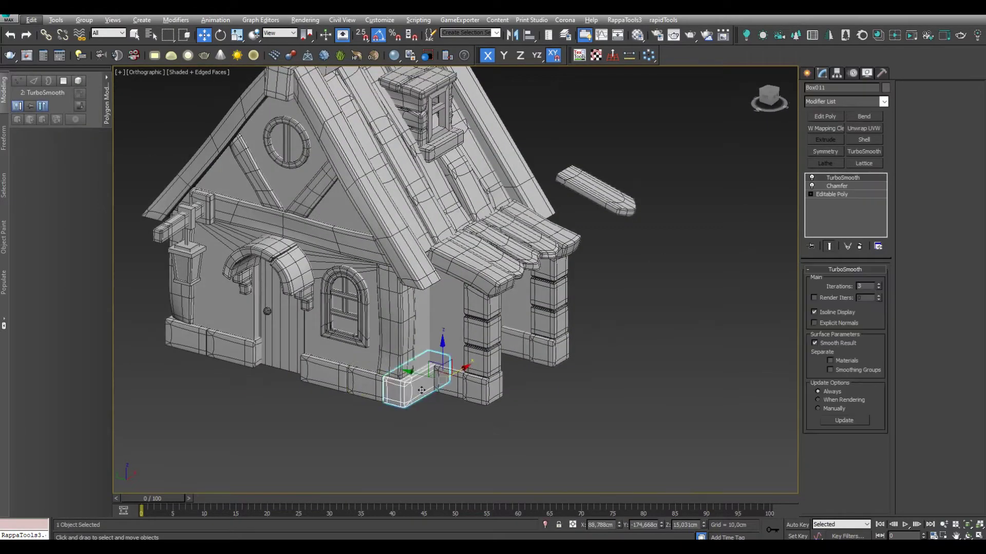
pyautogui.keyDown('alt'); pyautogui.moveTo(421, 391); pyautogui.dragTo(392, 407, button='middle'); pyautogui.keyUp('alt')
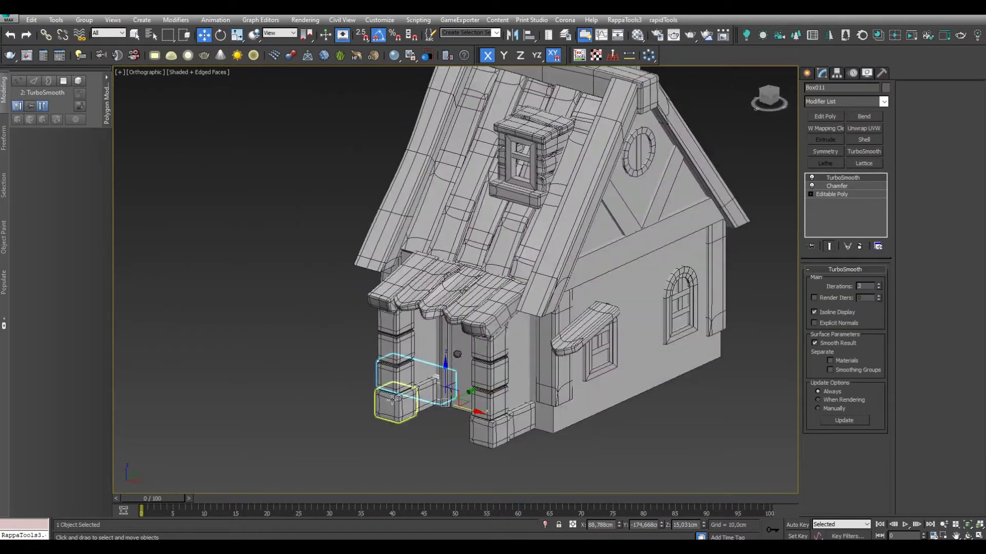
pyautogui.moveTo(608, 454); pyautogui.dragTo(653, 466)
pyautogui.scroll(4, 641, 452)
pyautogui.scroll(2, 642, 452)
# Select two foundation boards and shift-copy them twice further along the wall
pyautogui.click(836, 73)
pyautogui.click(719, 436)
pyautogui.keyDown('alt'); pyautogui.moveTo(719, 437); pyautogui.dragTo(235, 280, button='middle'); pyautogui.keyUp('alt')
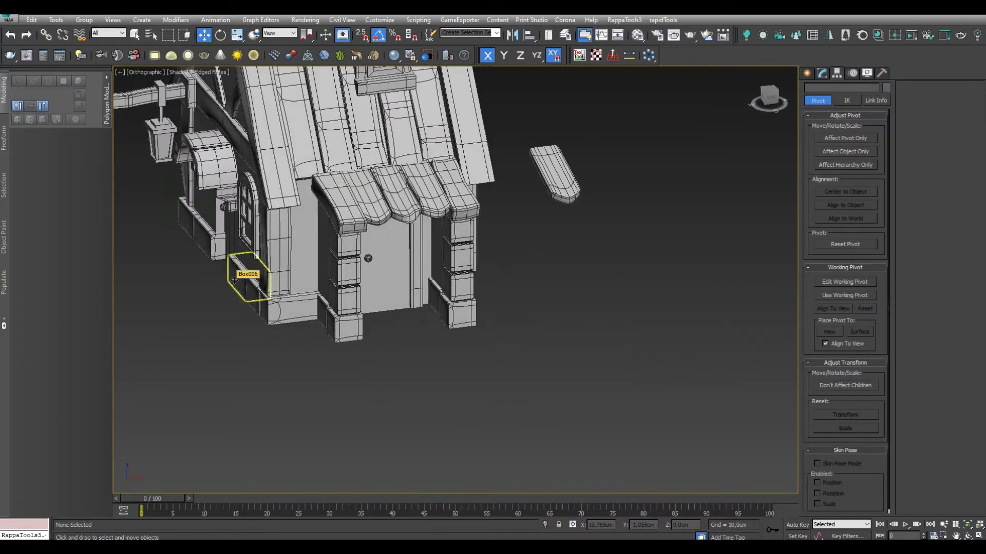
pyautogui.press('z')
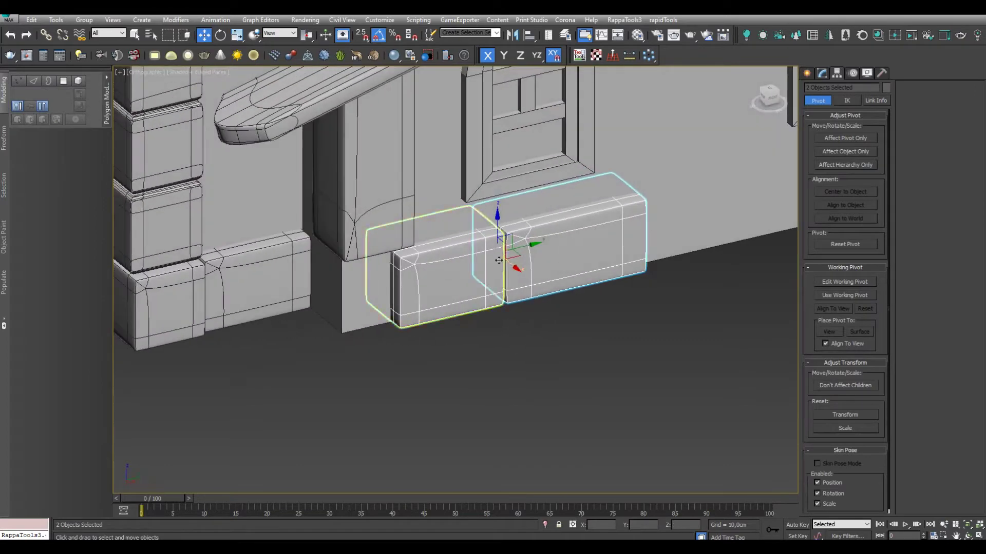
pyautogui.moveTo(476, 271)
pyautogui.keyDown('alt'); pyautogui.mouseDown(button='middle')
pyautogui.moveTo(483, 266)
pyautogui.moveTo(396, 304)
pyautogui.moveTo(750, 77)
pyautogui.mouseUp(button='middle'); pyautogui.keyUp('alt')
pyautogui.press('z')
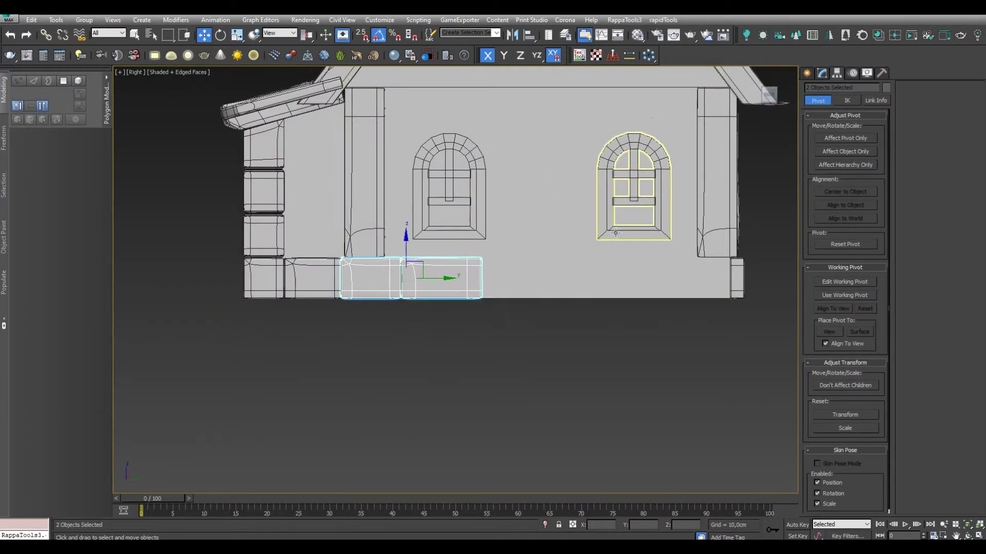
pyautogui.keyDown('shift'); pyautogui.moveTo(341, 365); pyautogui.dragTo(484, 374); pyautogui.keyUp('shift')
pyautogui.press('Return')
pyautogui.press('z')
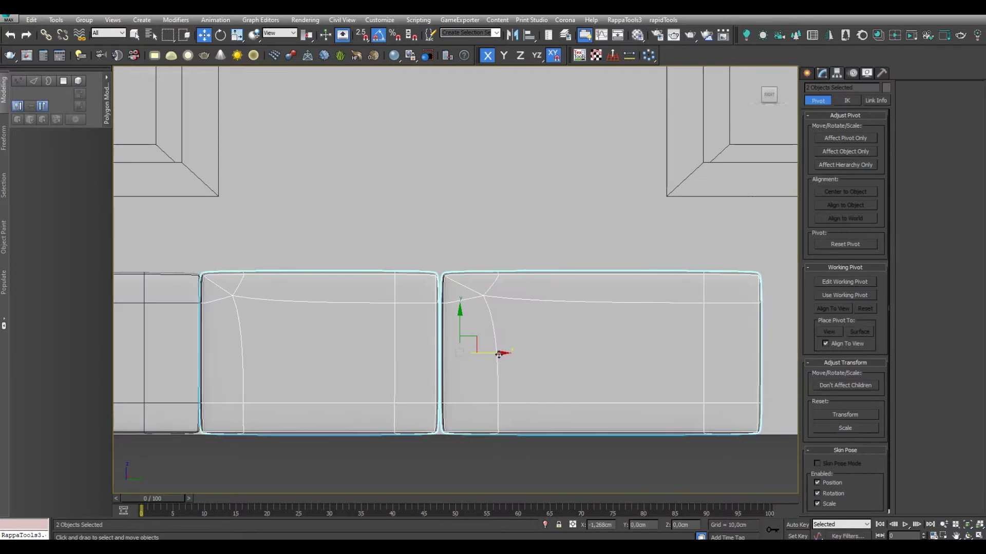
pyautogui.scroll(-5, 458, 325)
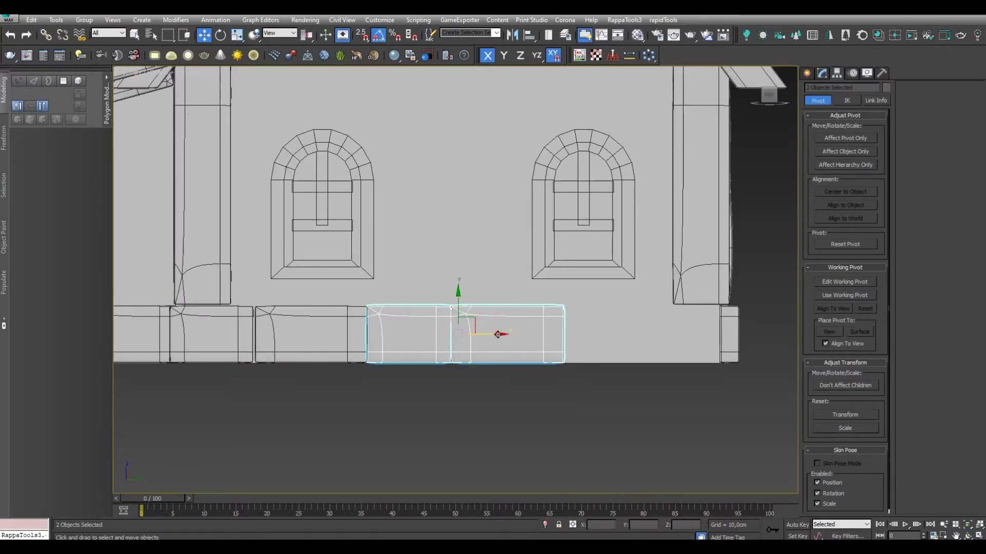
pyautogui.keyDown('shift'); pyautogui.moveTo(695, 343); pyautogui.dragTo(698, 343); pyautogui.keyUp('shift')
pyautogui.click(495, 323)
# Adjust the vertices at one end of the copied base block to fit its gap
pyautogui.scroll(4, 703, 334)
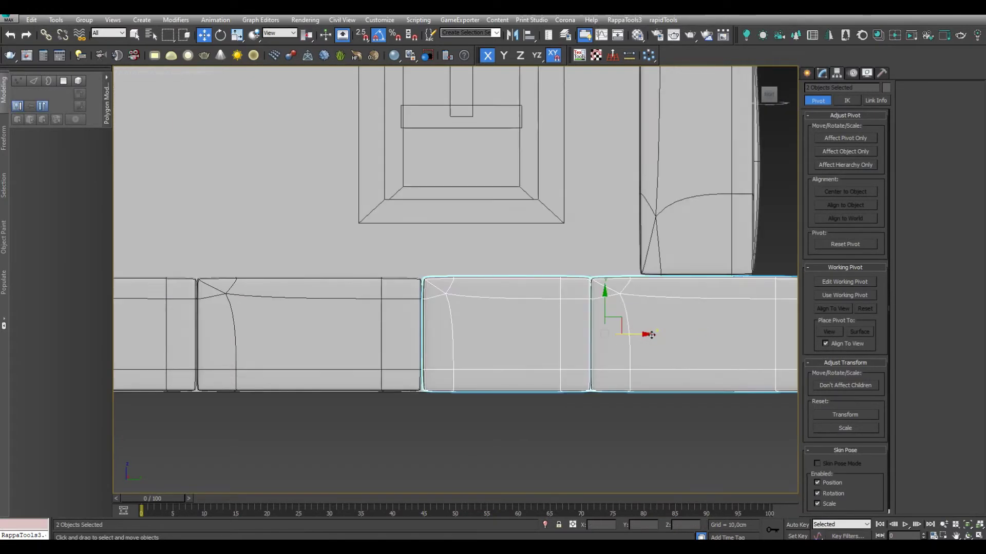
pyautogui.scroll(-2, 651, 334)
pyautogui.scroll(4, 707, 316)
pyautogui.click(842, 194)
pyautogui.moveTo(712, 230); pyautogui.dragTo(651, 448)
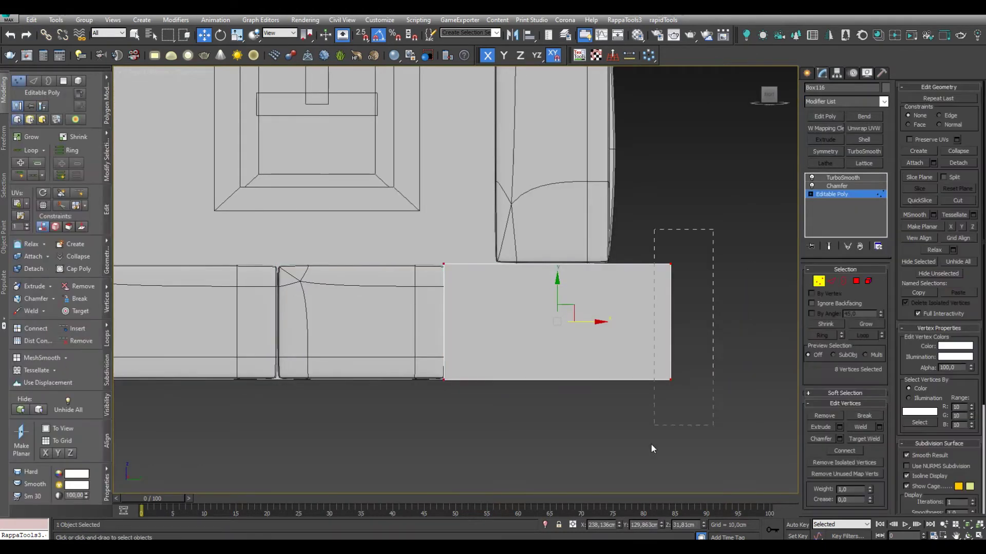
pyautogui.click(842, 178)
pyautogui.keyDown('alt'); pyautogui.moveTo(667, 334); pyautogui.dragTo(583, 312, button='middle'); pyautogui.keyUp('alt')
pyautogui.scroll(-2, 583, 313)
pyautogui.scroll(-2, 417, 363)
# Copy the small base block near the door twice along the back wall
pyautogui.click(545, 443)
pyautogui.keyDown('alt'); pyautogui.moveTo(545, 442); pyautogui.dragTo(567, 448, button='middle'); pyautogui.keyUp('alt')
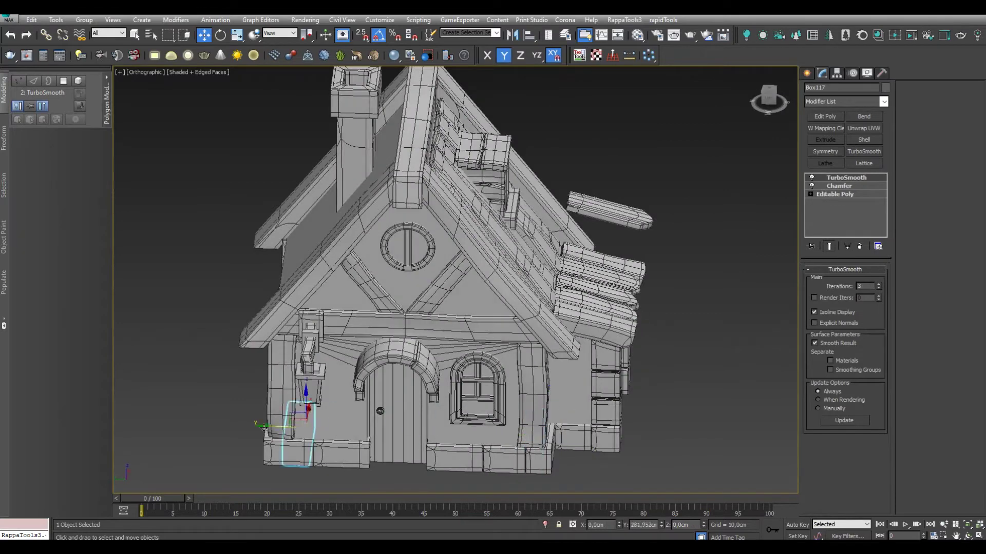
pyautogui.keyDown('shift'); pyautogui.moveTo(263, 426); pyautogui.dragTo(272, 426); pyautogui.keyUp('shift')
pyautogui.press('Return')
pyautogui.keyDown('alt'); pyautogui.moveTo(435, 330); pyautogui.dragTo(360, 360, button='middle'); pyautogui.keyUp('alt')
pyautogui.scroll(5, 303, 413)
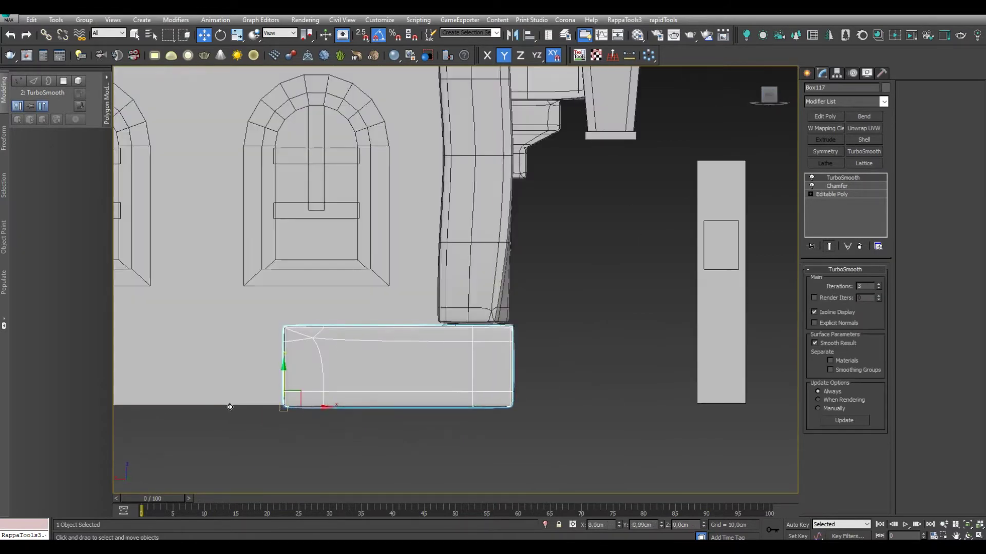
pyautogui.keyDown('alt'); pyautogui.moveTo(251, 406); pyautogui.dragTo(300, 478, button='middle'); pyautogui.keyUp('alt')
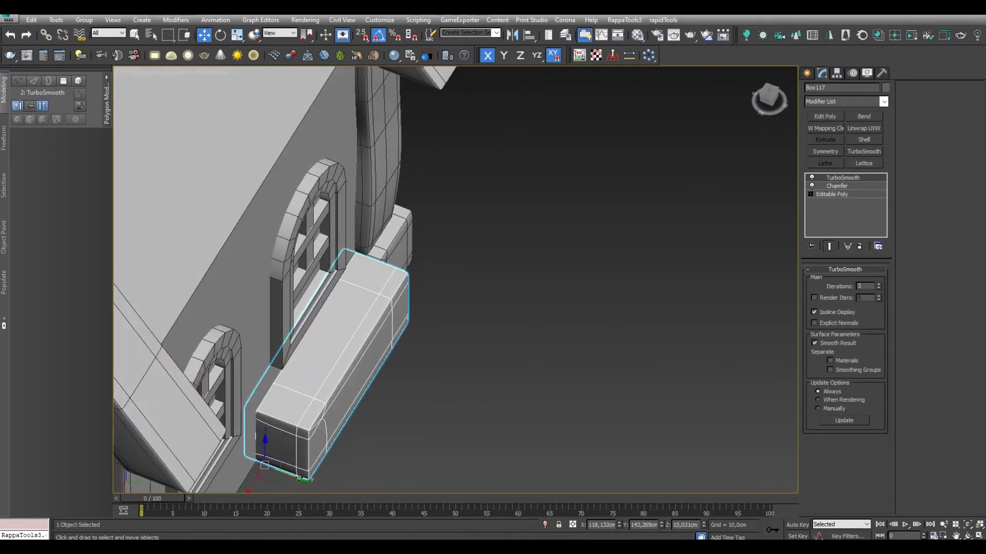
pyautogui.click(808, 73)
pyautogui.press('f')
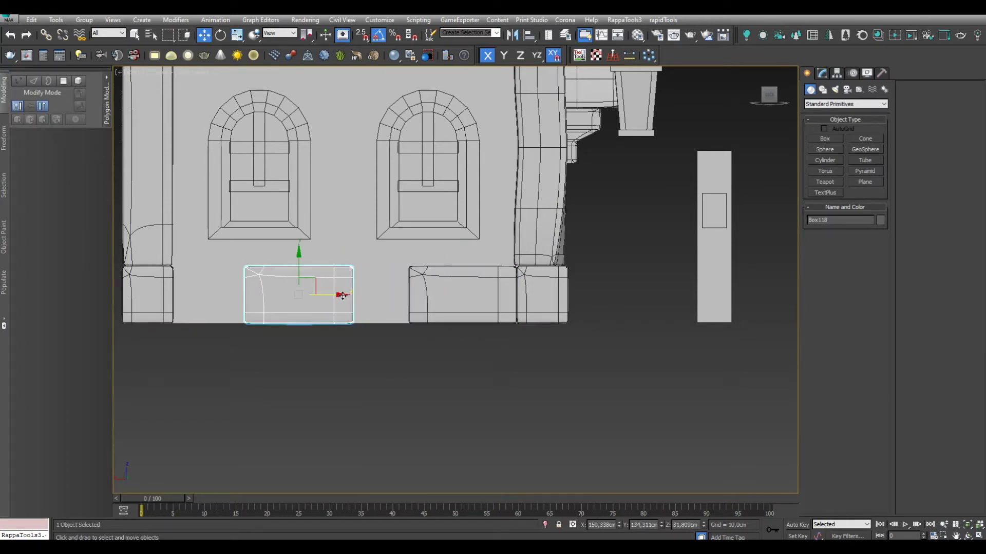
pyautogui.keyDown('shift'); pyautogui.moveTo(384, 303); pyautogui.dragTo(447, 334); pyautogui.keyUp('shift')
pyautogui.press('Return')
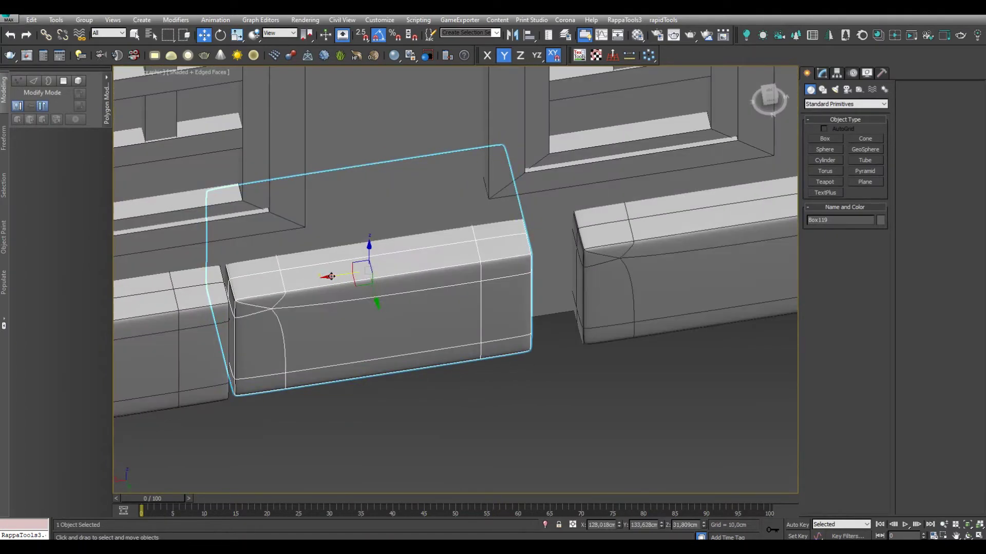
# Move the end vertices of the copied block horizontally so it fits beside the door
pyautogui.keyDown('alt'); pyautogui.moveTo(383, 287); pyautogui.dragTo(539, 352, button='middle'); pyautogui.keyUp('alt')
pyautogui.press('k')
pyautogui.scroll(3, 539, 352)
pyautogui.click(822, 73)
pyautogui.click(818, 281)
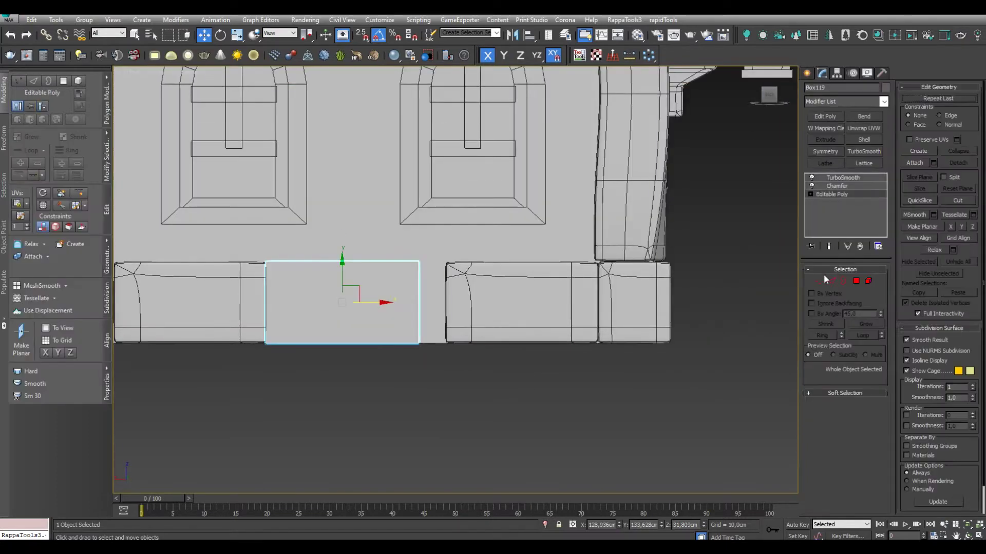
pyautogui.scroll(2, 390, 308)
pyautogui.moveTo(434, 238); pyautogui.dragTo(378, 422)
pyautogui.keyDown('alt'); pyautogui.moveTo(483, 305); pyautogui.dragTo(579, 367, button='middle'); pyautogui.keyUp('alt')
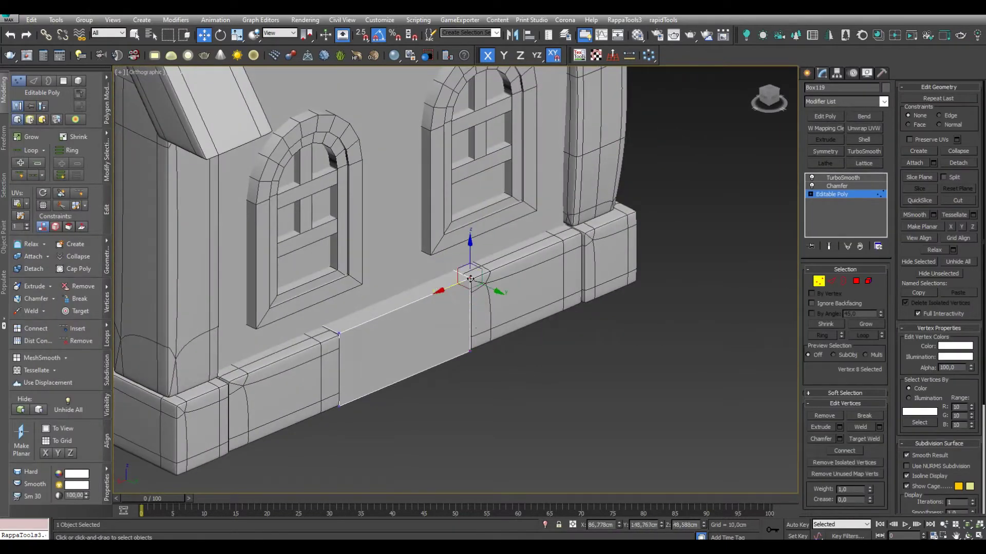
pyautogui.click(818, 281)
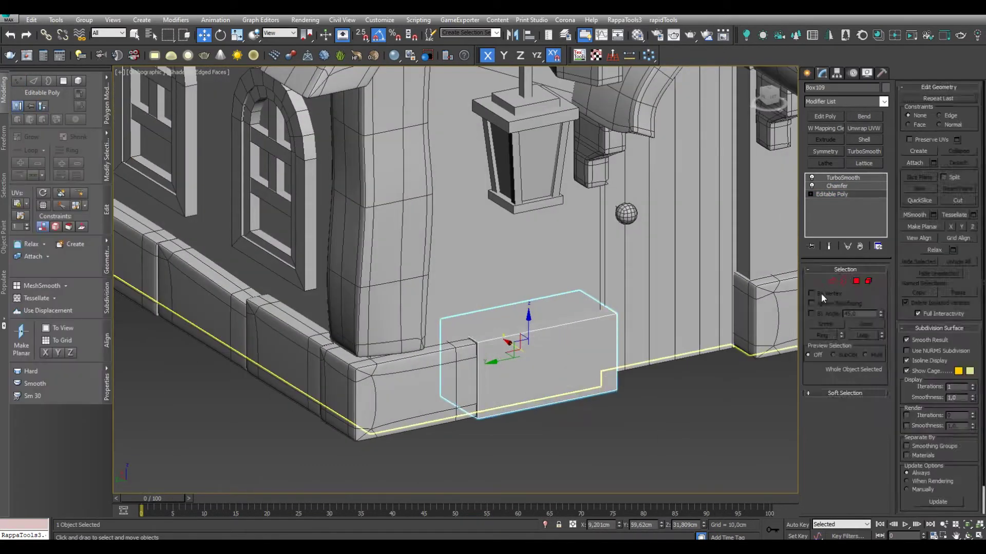
pyautogui.press('1')
pyautogui.keyDown('alt'); pyautogui.moveTo(496, 339); pyautogui.dragTo(609, 381, button='middle'); pyautogui.keyUp('alt')
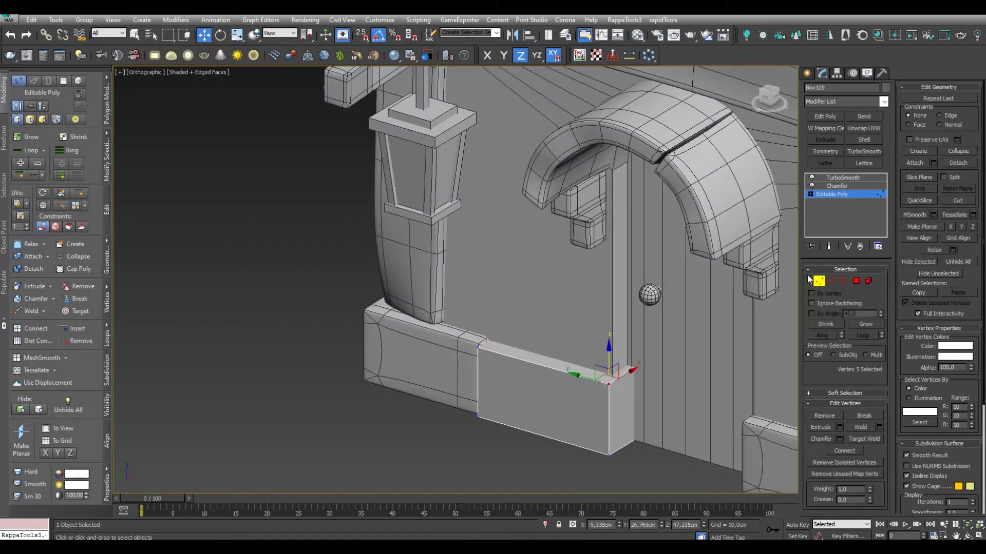
pyautogui.press('1')
pyautogui.scroll(-3, 456, 280)
pyautogui.scroll(3, 455, 280)
# Reshape the vertices of the base block beside the door and its neighbour
pyautogui.click(539, 354)
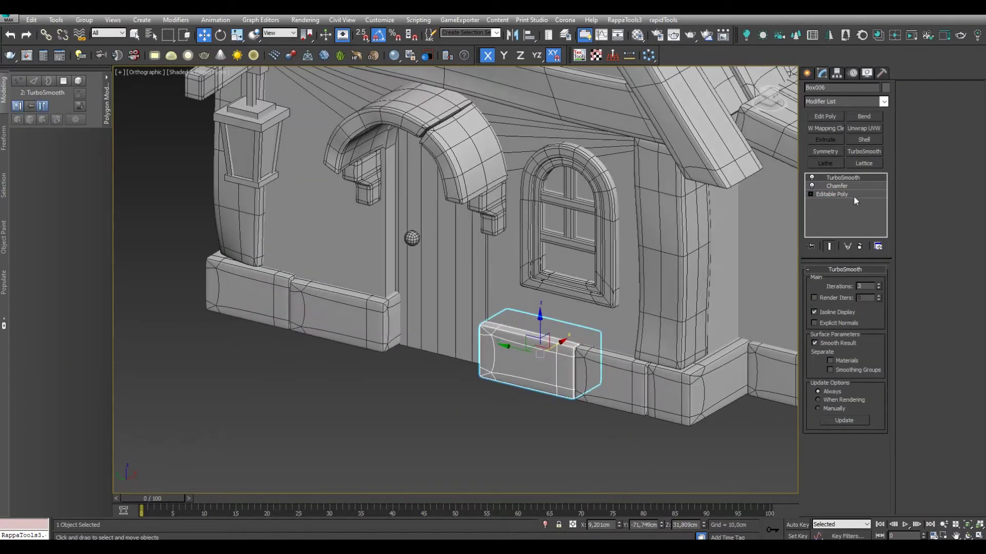
pyautogui.click(853, 195)
pyautogui.press('1')
pyautogui.press('1')
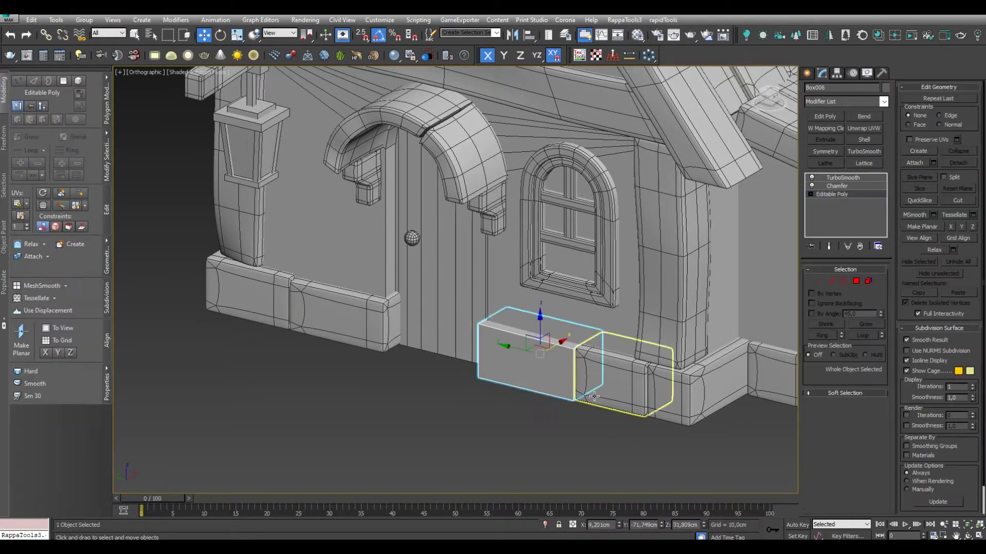
pyautogui.scroll(4, 539, 379)
pyautogui.click(626, 390)
pyautogui.click(818, 282)
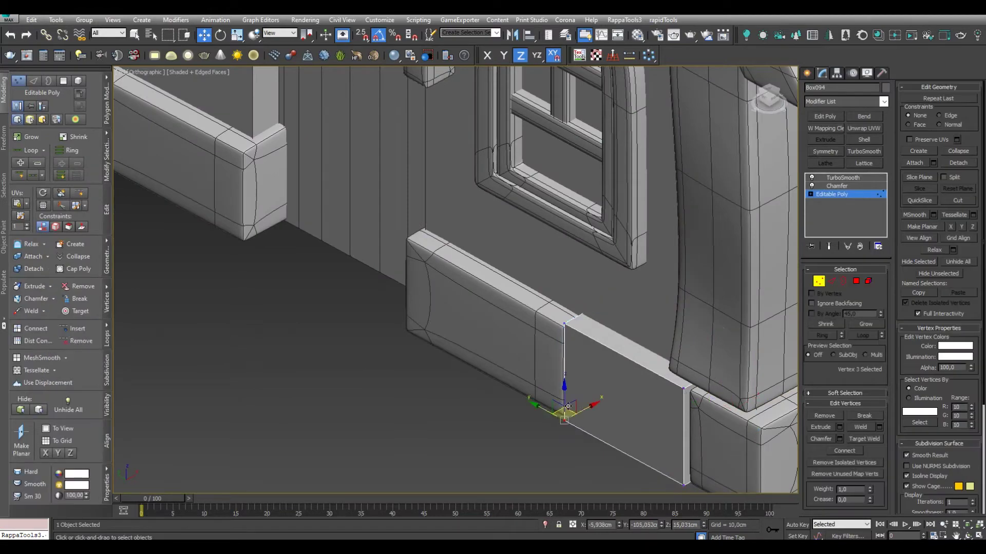
pyautogui.click(842, 177)
pyautogui.scroll(-4, 513, 308)
# Orbit around the house and select the wall pillar beside the porch
pyautogui.keyDown('alt'); pyautogui.moveTo(513, 308); pyautogui.dragTo(565, 359, button='middle'); pyautogui.keyUp('alt')
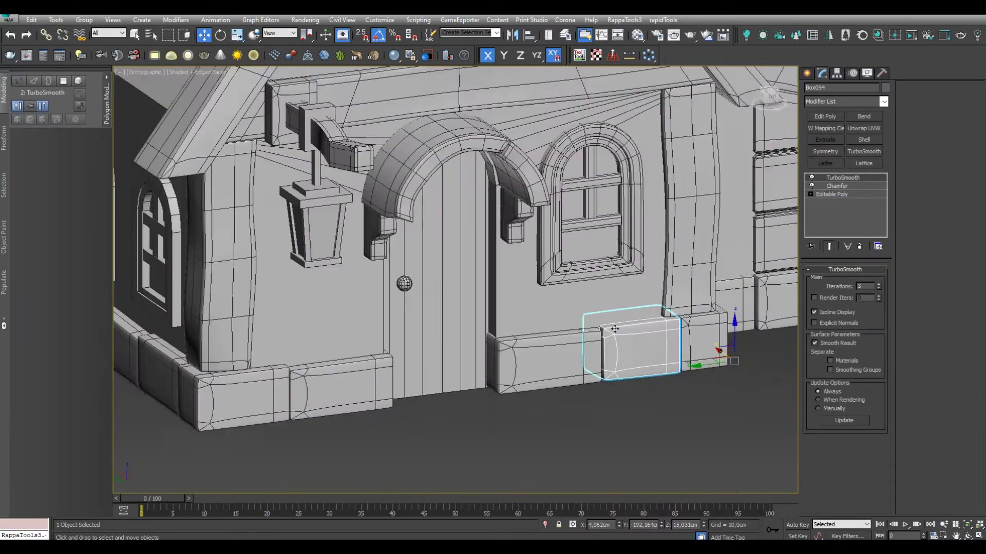
pyautogui.scroll(2, 588, 405)
pyautogui.scroll(-3, 588, 405)
pyautogui.keyDown('alt'); pyautogui.moveTo(588, 405); pyautogui.dragTo(673, 370, button='middle'); pyautogui.keyUp('alt')
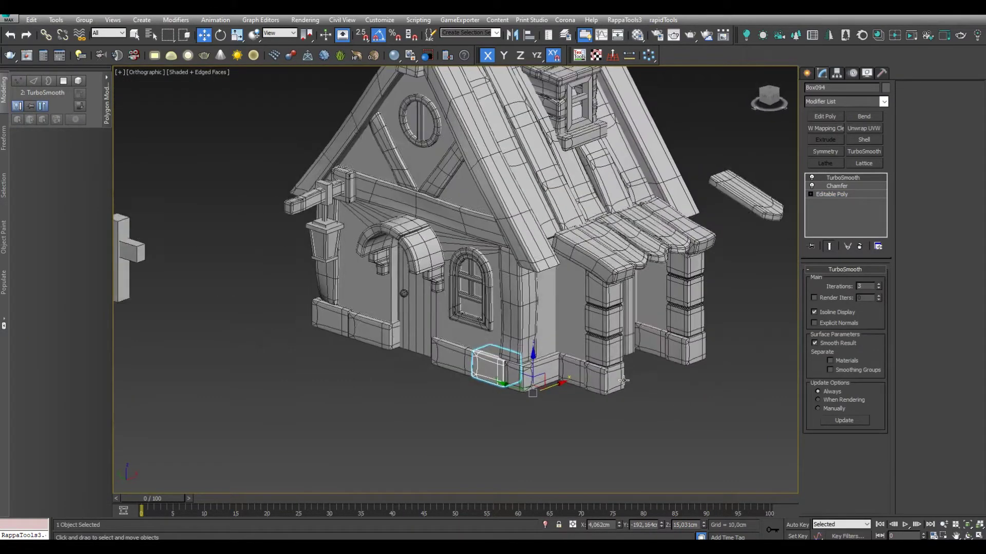
pyautogui.scroll(2, 646, 412)
pyautogui.click(647, 412)
pyautogui.scroll(-3, 647, 412)
pyautogui.keyDown('alt'); pyautogui.moveTo(647, 412); pyautogui.dragTo(697, 395, button='middle'); pyautogui.keyUp('alt')
pyautogui.scroll(2, 697, 396)
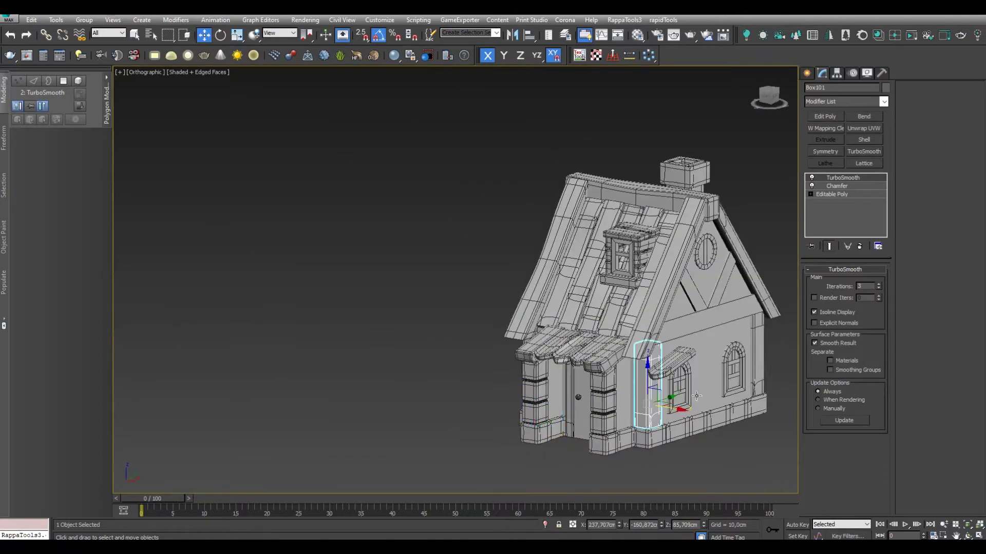
# Shift-clone the selected pillars beside the porch
pyautogui.keyDown('alt'); pyautogui.moveTo(762, 364); pyautogui.dragTo(488, 341, button='middle'); pyautogui.keyUp('alt')
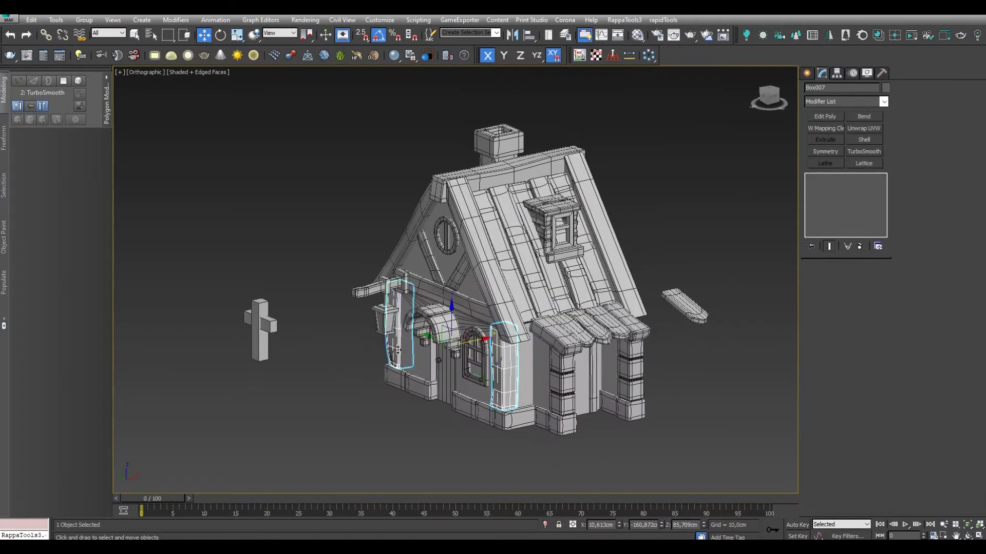
pyautogui.press('Return')
pyautogui.scroll(3, 542, 372)
pyautogui.moveTo(542, 372)
pyautogui.keyDown('alt'); pyautogui.mouseDown(button='middle')
pyautogui.moveTo(529, 301)
pyautogui.moveTo(551, 282)
pyautogui.moveTo(494, 162)
pyautogui.mouseUp(button='middle'); pyautogui.keyUp('alt')
pyautogui.scroll(2, 529, 300)
pyautogui.scroll(-3, 528, 301)
# Select the gable window and braces and duplicate the gable trim pieces
pyautogui.click(493, 163)
pyautogui.scroll(-3, 493, 163)
pyautogui.click(494, 163)
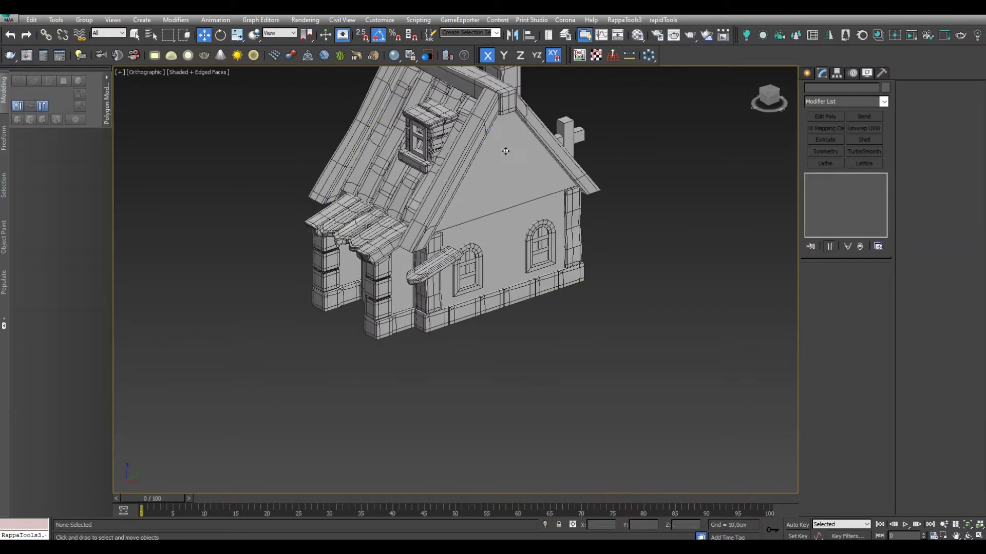
pyautogui.click(360, 385)
pyautogui.keyDown('alt'); pyautogui.moveTo(359, 385); pyautogui.dragTo(555, 220, button='middle'); pyautogui.keyUp('alt')
pyautogui.scroll(3, 556, 220)
pyautogui.keyDown('ctrl'); pyautogui.click(534, 251); pyautogui.keyUp('ctrl')
pyautogui.keyDown('alt'); pyautogui.moveTo(534, 251); pyautogui.dragTo(419, 236, button='middle'); pyautogui.keyUp('alt')
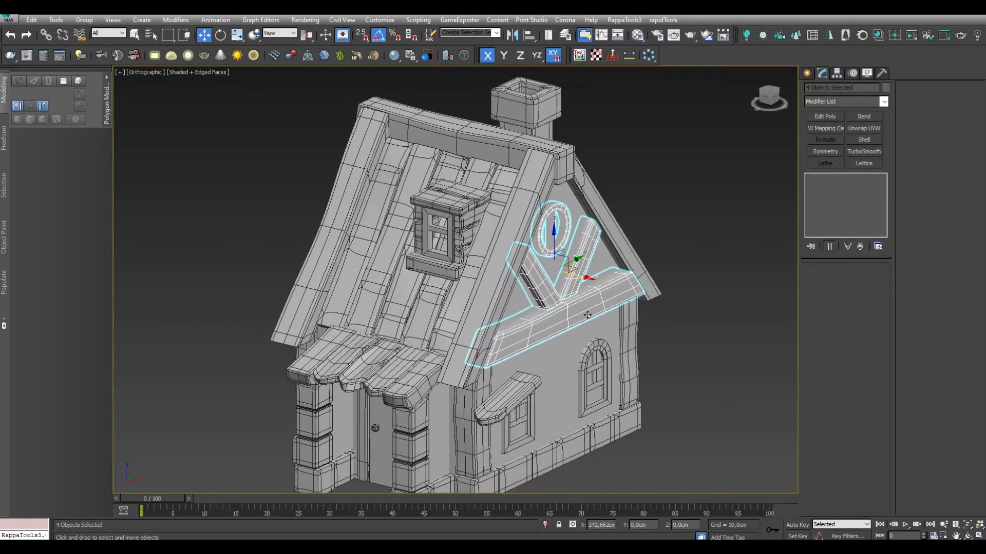
pyautogui.press('Escape')
pyautogui.scroll(3, 574, 320)
pyautogui.keyDown('alt'); pyautogui.moveTo(574, 320); pyautogui.dragTo(552, 191, button='middle'); pyautogui.keyUp('alt')
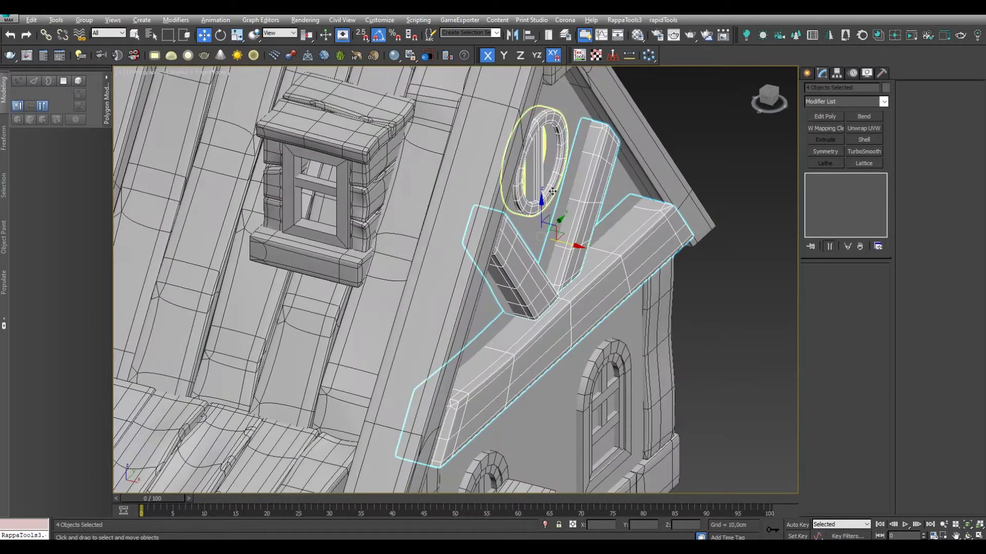
pyautogui.scroll(-3, 565, 270)
# Move vertices of the pillar beside the porch to reshape it, then return to TurboSmooth
pyautogui.moveTo(566, 270)
pyautogui.mouseDown(button='middle')
pyautogui.moveTo(590, 205)
pyautogui.moveTo(672, 249)
pyautogui.moveTo(539, 321)
pyautogui.mouseUp(button='middle')
pyautogui.click(539, 321)
pyautogui.scroll(4, 539, 320)
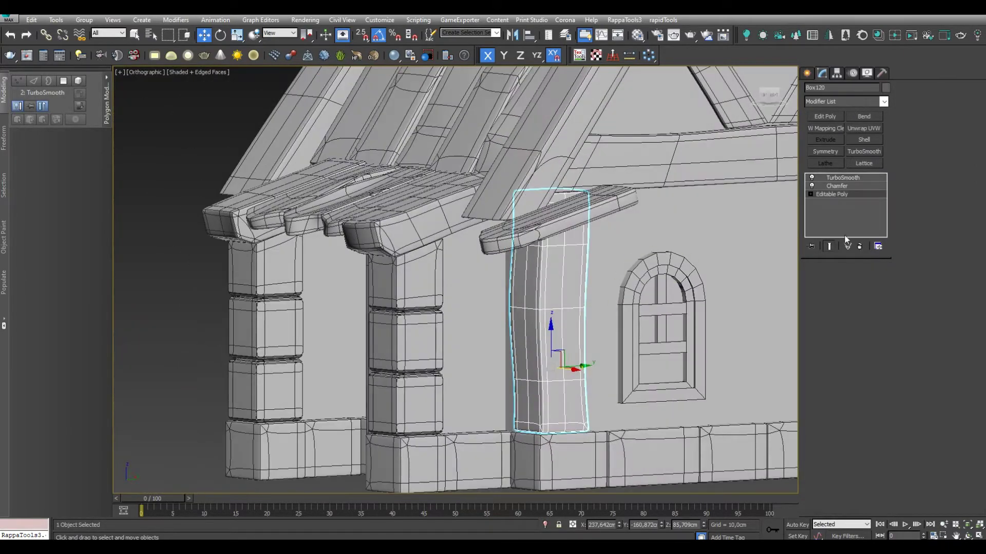
pyautogui.click(831, 194)
pyautogui.moveTo(493, 293); pyautogui.dragTo(595, 316)
pyautogui.keyDown('alt'); pyautogui.moveTo(547, 305); pyautogui.dragTo(563, 302, button='middle'); pyautogui.keyUp('alt')
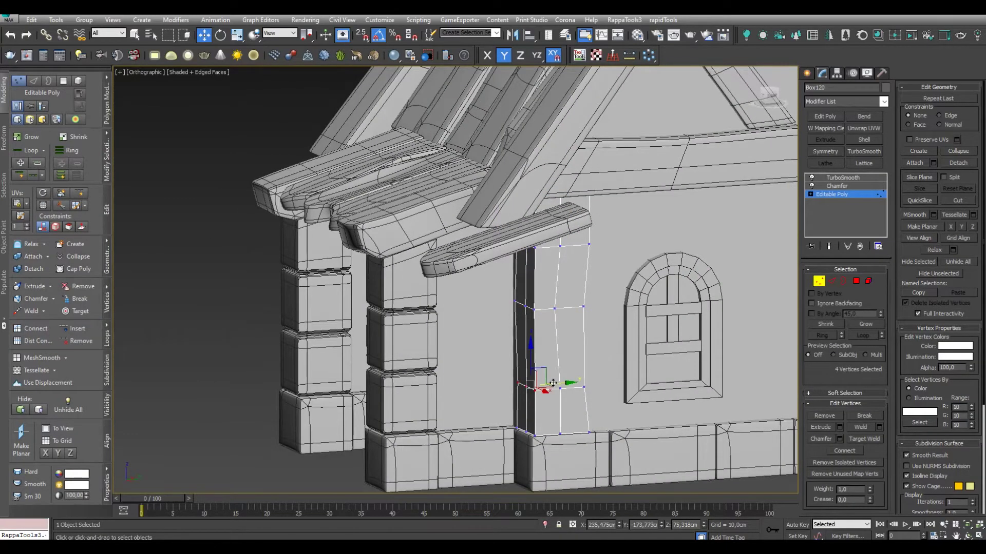
pyautogui.keyDown('alt'); pyautogui.moveTo(552, 383); pyautogui.dragTo(545, 436, button='middle'); pyautogui.keyUp('alt')
pyautogui.click(545, 436)
pyautogui.click(842, 177)
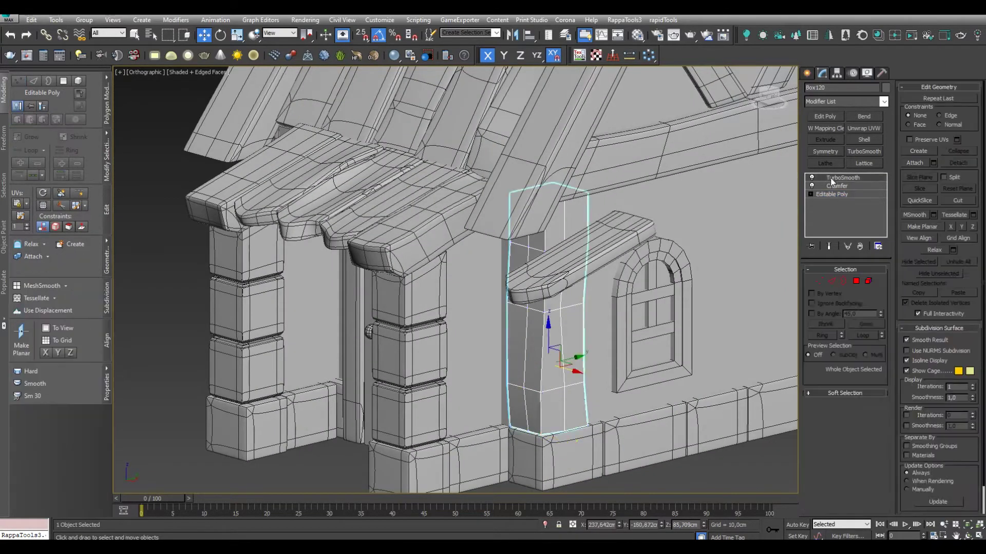
pyautogui.scroll(-5, 580, 307)
pyautogui.moveTo(544, 308)
pyautogui.keyDown('alt'); pyautogui.mouseDown(button='middle')
pyautogui.moveTo(580, 307)
pyautogui.moveTo(513, 308)
pyautogui.moveTo(437, 333)
pyautogui.moveTo(513, 318)
pyautogui.mouseUp(button='middle'); pyautogui.keyUp('alt')
# Adjust the three bottom corner vertices of the back corner pillar to fit
pyautogui.scroll(4, 436, 334)
pyautogui.scroll(-4, 400, 366)
pyautogui.scroll(6, 410, 334)
pyautogui.click(513, 319)
pyautogui.keyDown('alt'); pyautogui.moveTo(544, 387); pyautogui.dragTo(513, 390, button='middle'); pyautogui.keyUp('alt')
pyautogui.moveTo(524, 397); pyautogui.dragTo(508, 420)
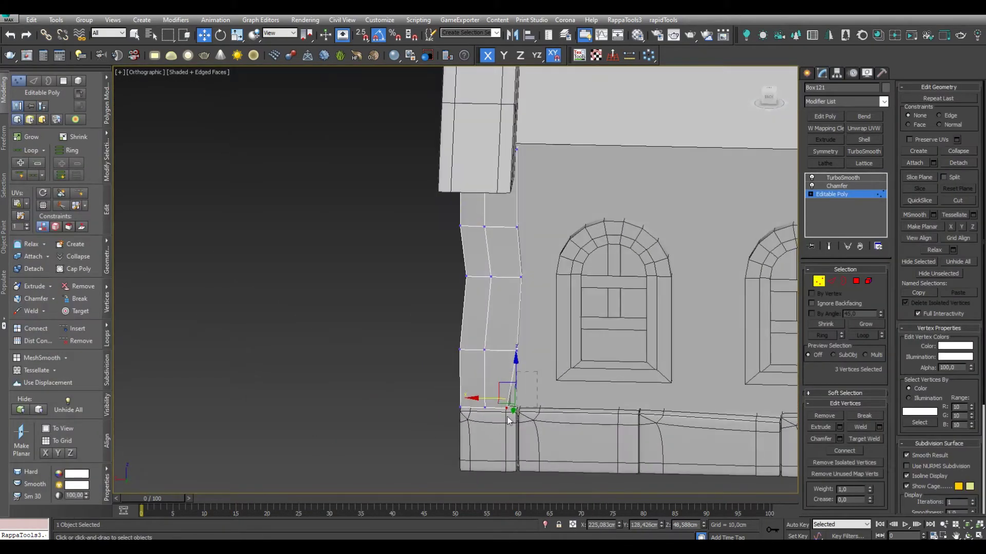
pyautogui.moveTo(514, 382)
pyautogui.keyDown('alt'); pyautogui.mouseDown(button='middle')
pyautogui.moveTo(529, 296)
pyautogui.moveTo(534, 318)
pyautogui.mouseUp(button='middle'); pyautogui.keyUp('alt')
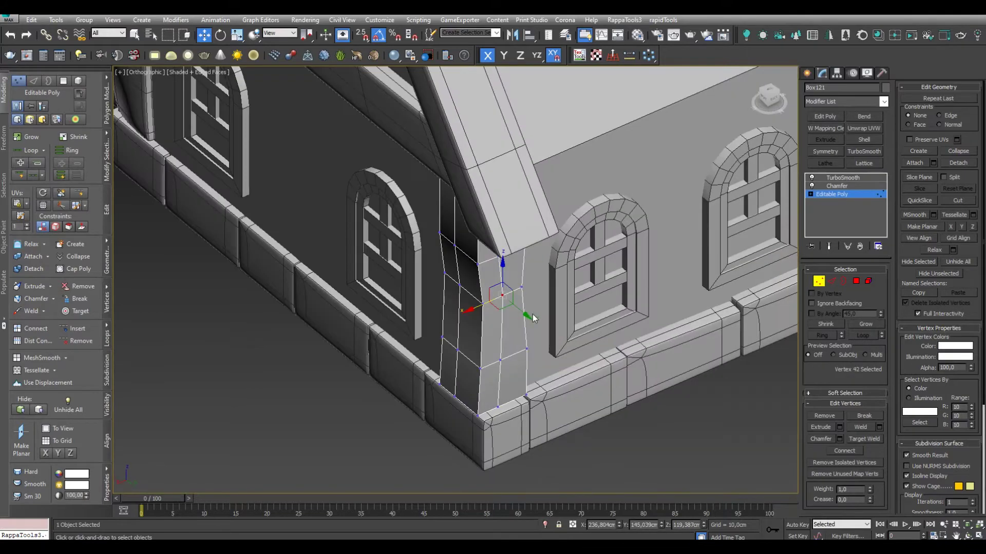
pyautogui.scroll(3, 472, 308)
pyautogui.click(842, 178)
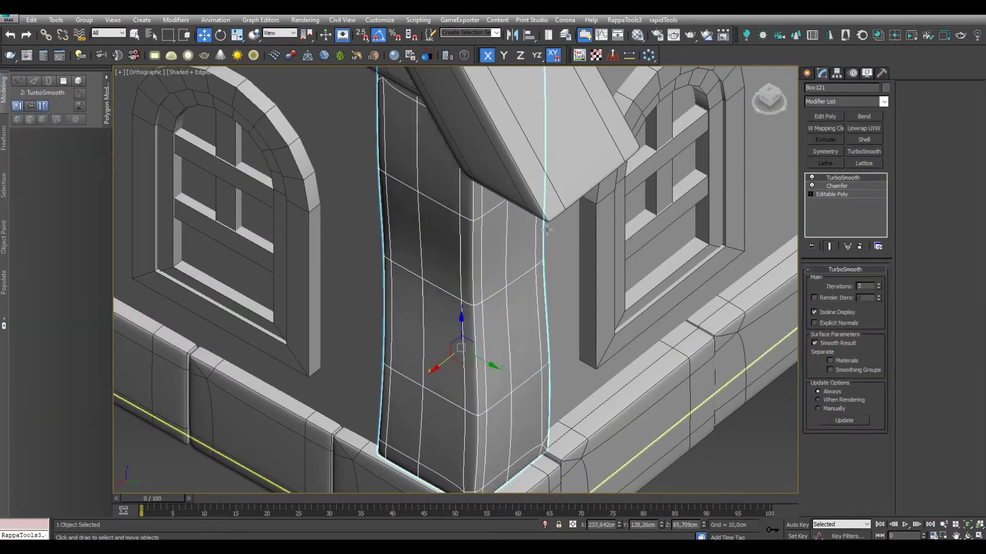
pyautogui.scroll(-5, 536, 379)
pyautogui.moveTo(503, 359)
pyautogui.keyDown('alt'); pyautogui.mouseDown(button='middle')
pyautogui.moveTo(536, 379)
pyautogui.moveTo(567, 317)
pyautogui.mouseUp(button='middle'); pyautogui.keyUp('alt')
pyautogui.scroll(-1, 536, 380)
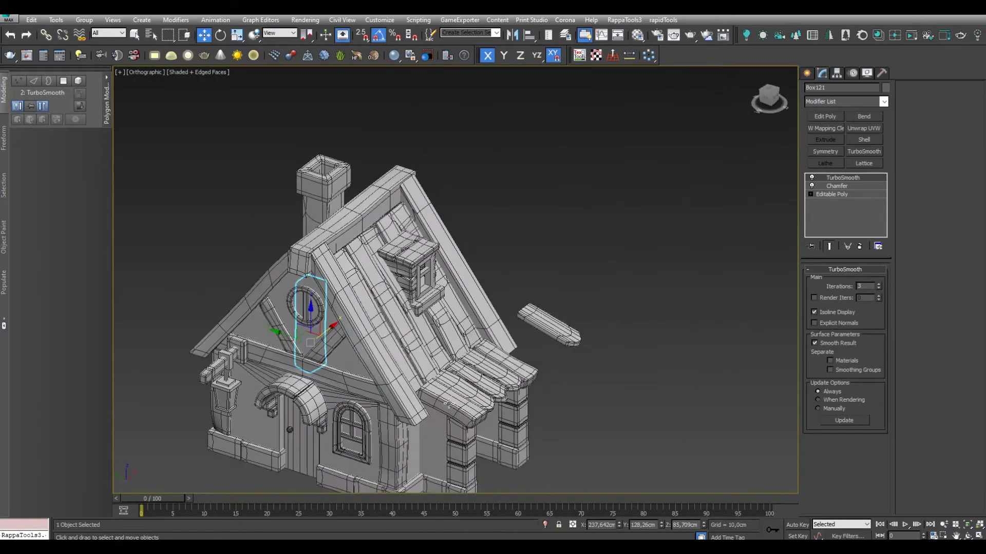
pyautogui.scroll(5, 567, 317)
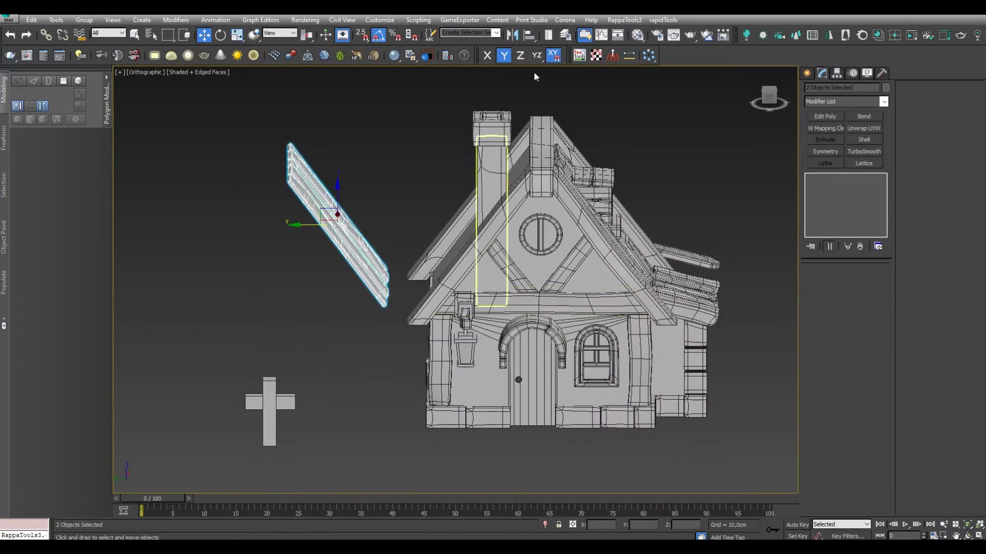
pyautogui.click(512, 35)
# Confirm the mirrored copy of the patch planks and inspect them on the roof
pyautogui.click(464, 356)
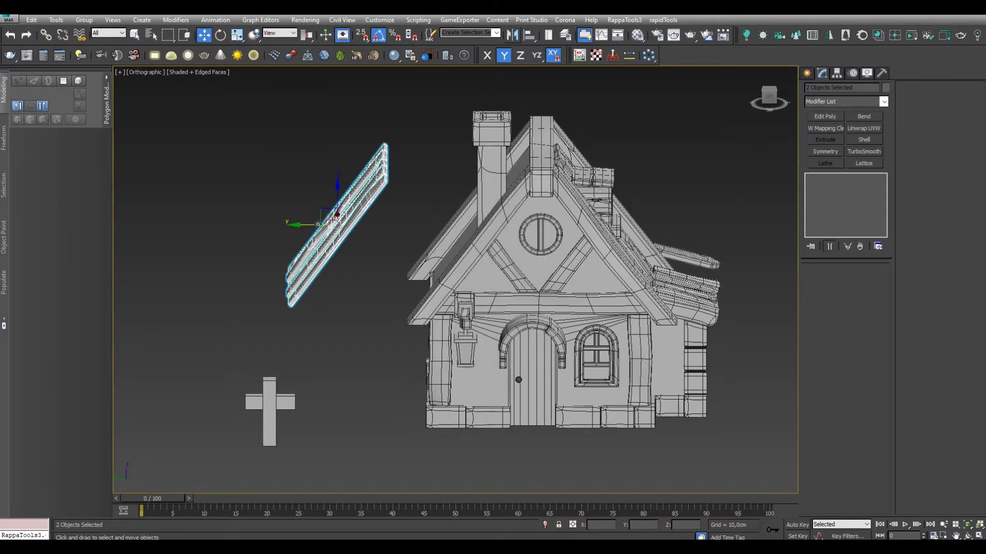
pyautogui.keyDown('alt'); pyautogui.moveTo(442, 232); pyautogui.dragTo(431, 213, button='middle'); pyautogui.keyUp('alt')
pyautogui.scroll(5, 541, 284)
pyautogui.scroll(-3, 541, 283)
pyautogui.moveTo(541, 284)
pyautogui.keyDown('alt'); pyautogui.mouseDown(button='middle')
pyautogui.moveTo(461, 314)
pyautogui.moveTo(364, 297)
pyautogui.moveTo(367, 172)
pyautogui.moveTo(444, 230)
pyautogui.moveTo(375, 176)
pyautogui.moveTo(442, 297)
pyautogui.moveTo(397, 243)
pyautogui.mouseUp(button='middle'); pyautogui.keyUp('alt')
pyautogui.scroll(3, 461, 314)
pyautogui.scroll(-2, 461, 314)
pyautogui.scroll(-5, 461, 314)
# Toggle the reference axes to local and back to world, then select both plank groups
pyautogui.rightClick(367, 172)
pyautogui.click(359, 175)
pyautogui.rightClick(374, 176)
pyautogui.click(390, 185)
pyautogui.click(442, 298)
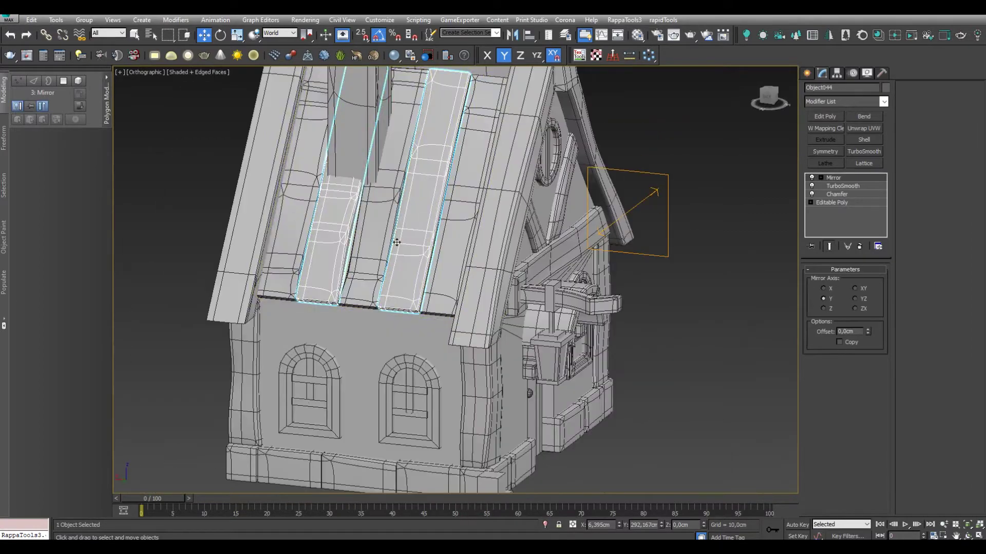
pyautogui.click(812, 187)
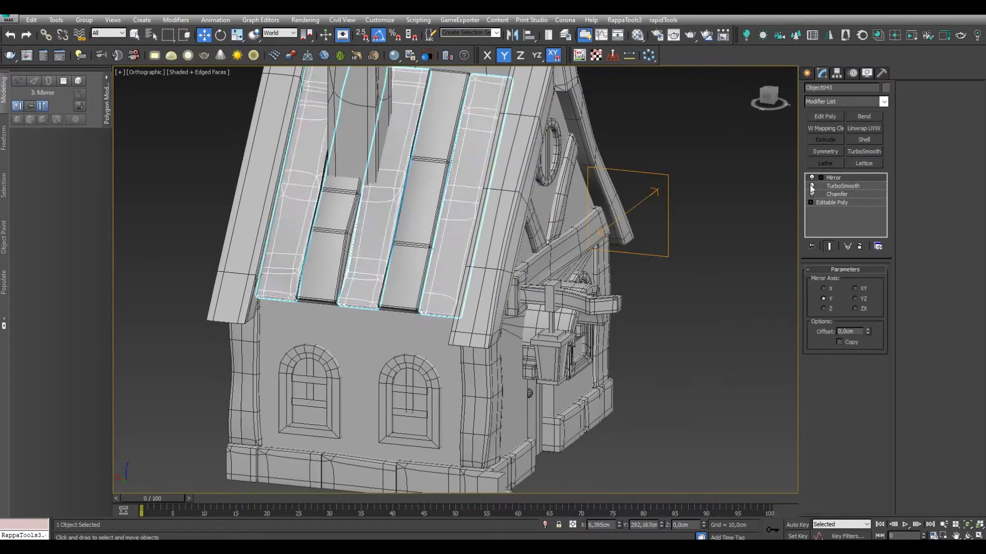
# Convert both plank groups beside the chimney to Editable Poly
pyautogui.keyDown('alt'); pyautogui.moveTo(432, 270); pyautogui.dragTo(414, 257, button='middle'); pyautogui.keyUp('alt')
pyautogui.rightClick(414, 257)
pyautogui.click(448, 368)
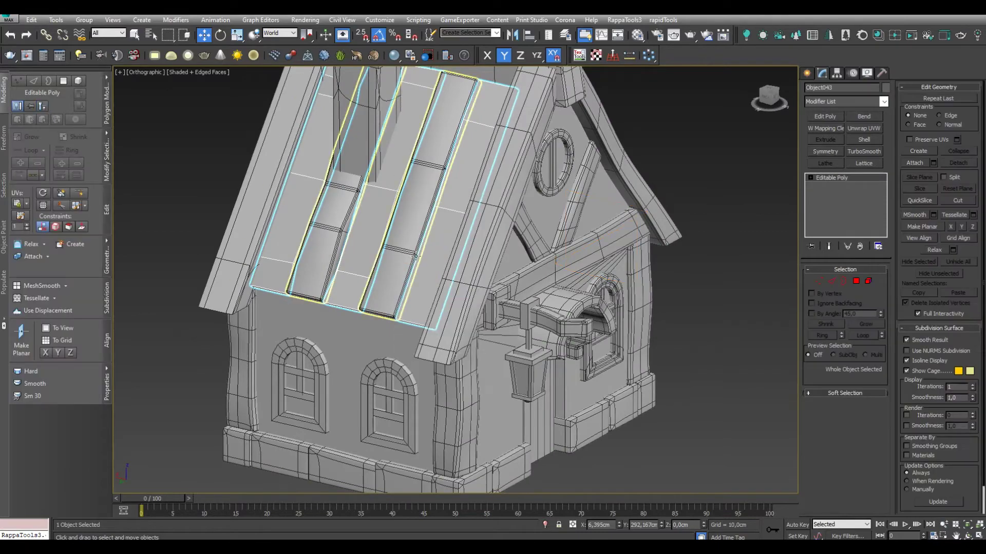
pyautogui.rightClick(430, 253)
pyautogui.click(549, 367)
pyautogui.scroll(6, 436, 283)
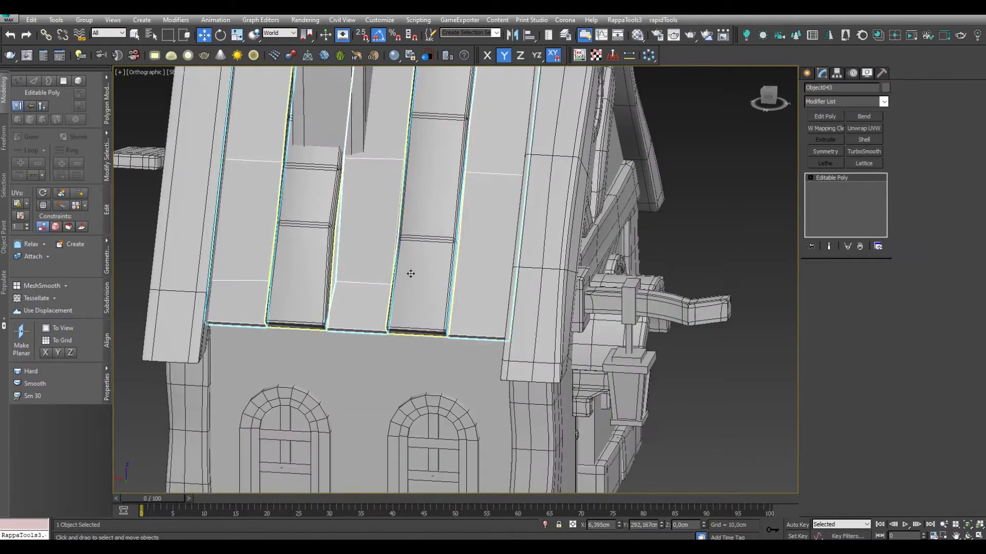
# In Vertex mode, select the lower-end vertices of the planks
pyautogui.keyDown('alt'); pyautogui.moveTo(440, 286); pyautogui.dragTo(406, 228, button='middle'); pyautogui.keyUp('alt')
pyautogui.rightClick(405, 229)
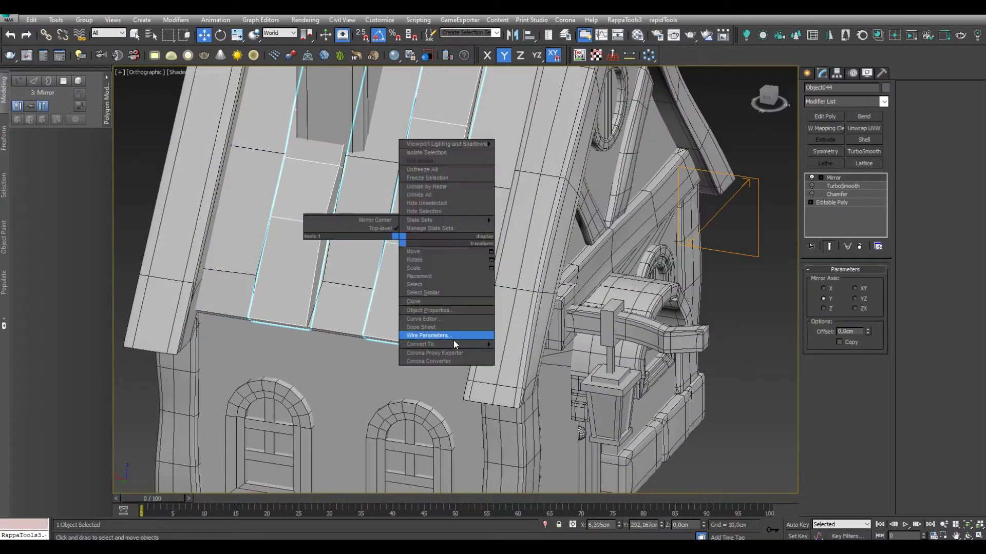
pyautogui.click(485, 277)
pyautogui.keyDown('alt'); pyautogui.moveTo(485, 277); pyautogui.dragTo(514, 308, button='middle'); pyautogui.keyUp('alt')
pyautogui.press('1')
pyautogui.scroll(3, 526, 374)
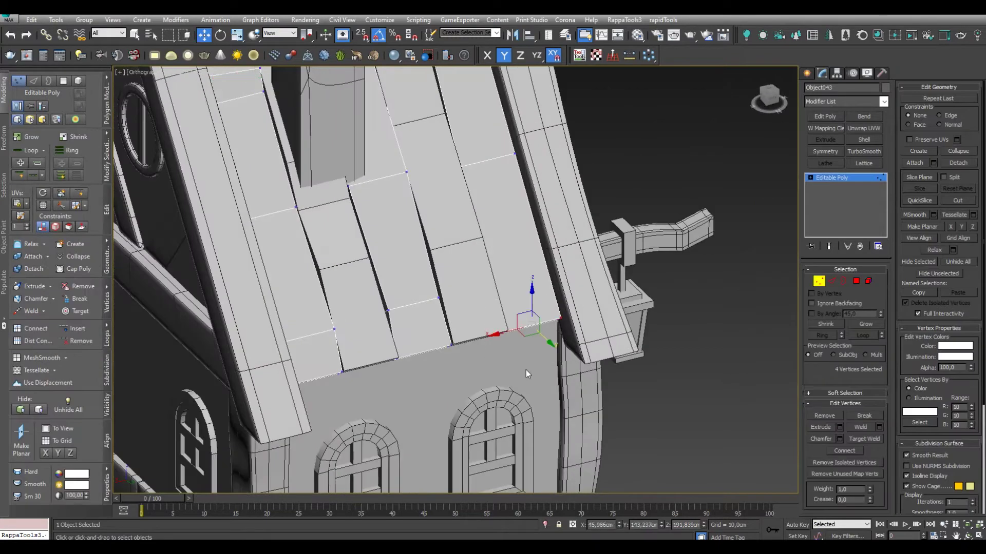
pyautogui.keyDown('alt'); pyautogui.moveTo(353, 357); pyautogui.dragTo(248, 332, button='middle'); pyautogui.keyUp('alt')
# Fit the plank-end vertices to the roof edge in the Left wireframe view
pyautogui.press('l')
pyautogui.scroll(3, 479, 330)
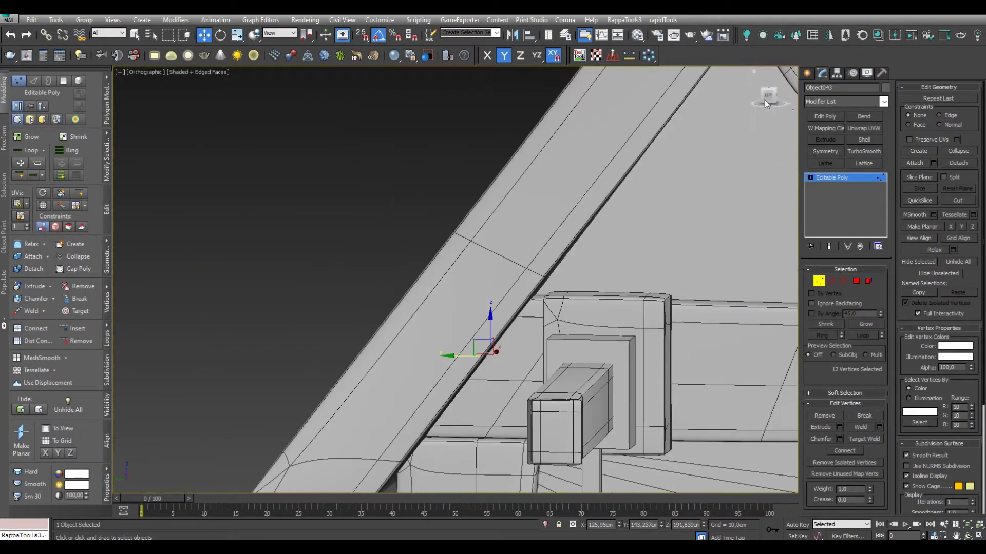
pyautogui.scroll(2, 557, 309)
pyautogui.press('F3')
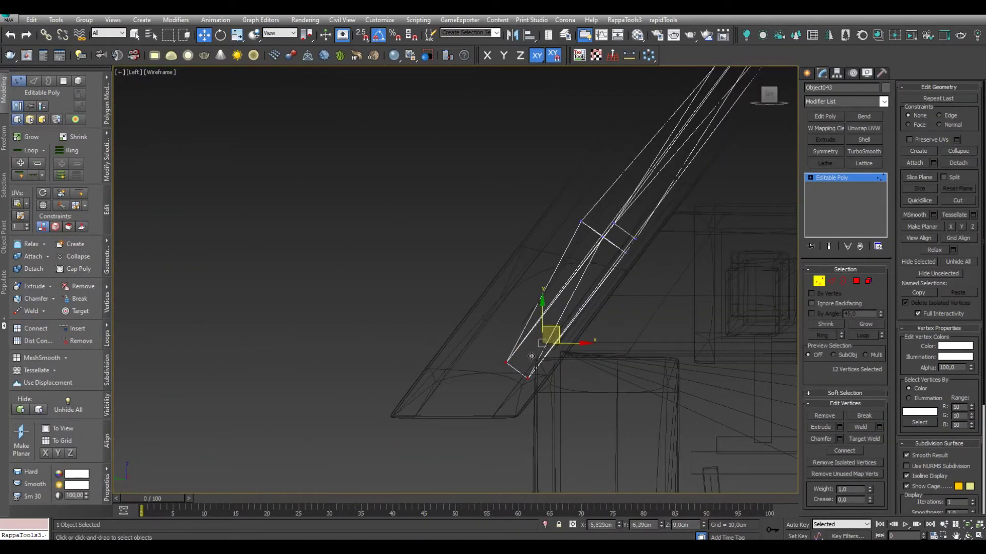
pyautogui.keyDown('alt'); pyautogui.moveTo(741, 313); pyautogui.dragTo(547, 298, button='middle'); pyautogui.keyUp('alt')
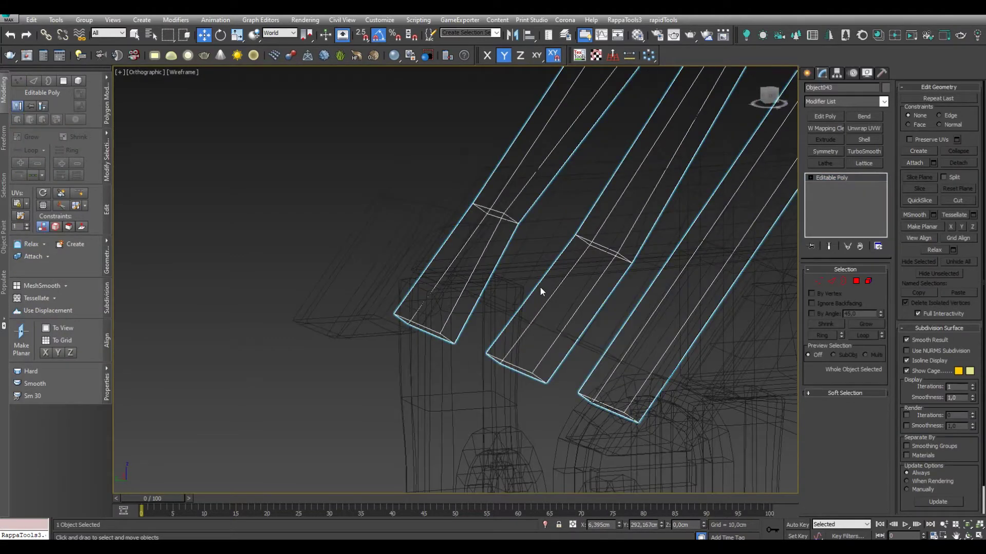
pyautogui.press('F3')
# Select the mirrored patch planks and view their ends in Left wireframe
pyautogui.click(817, 280)
pyautogui.press('l')
pyautogui.scroll(3, 513, 218)
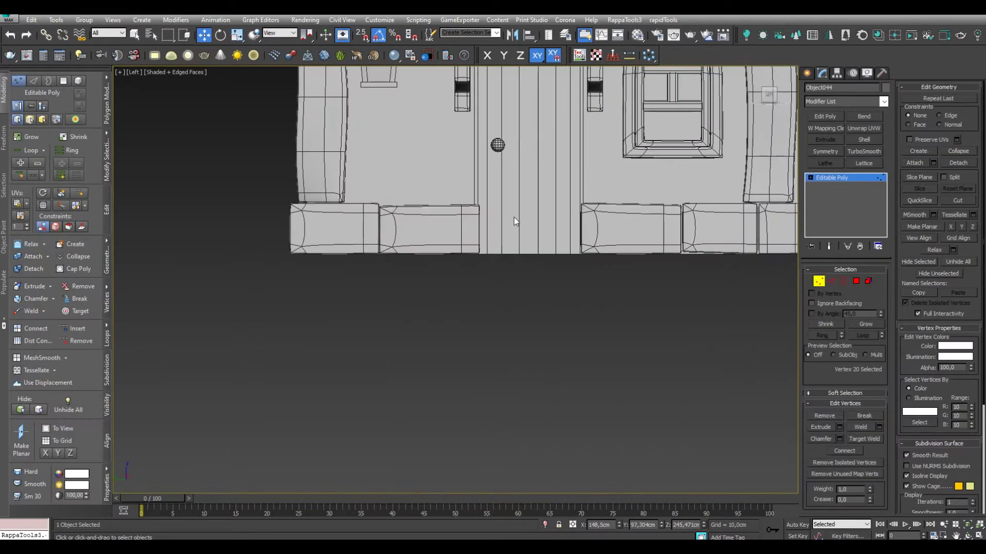
pyautogui.scroll(-2, 522, 347)
pyautogui.press('F3')
pyautogui.scroll(4, 422, 196)
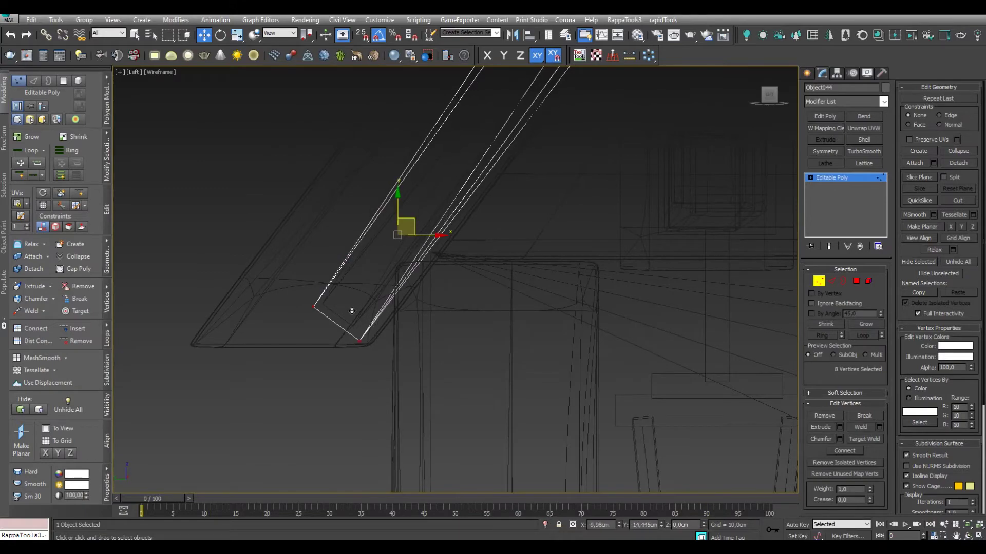
# Return to the perspective view with shaded display and re-enter Vertex mode
pyautogui.press('1')
pyautogui.hotkey('shift', 'z')
pyautogui.press('F3')
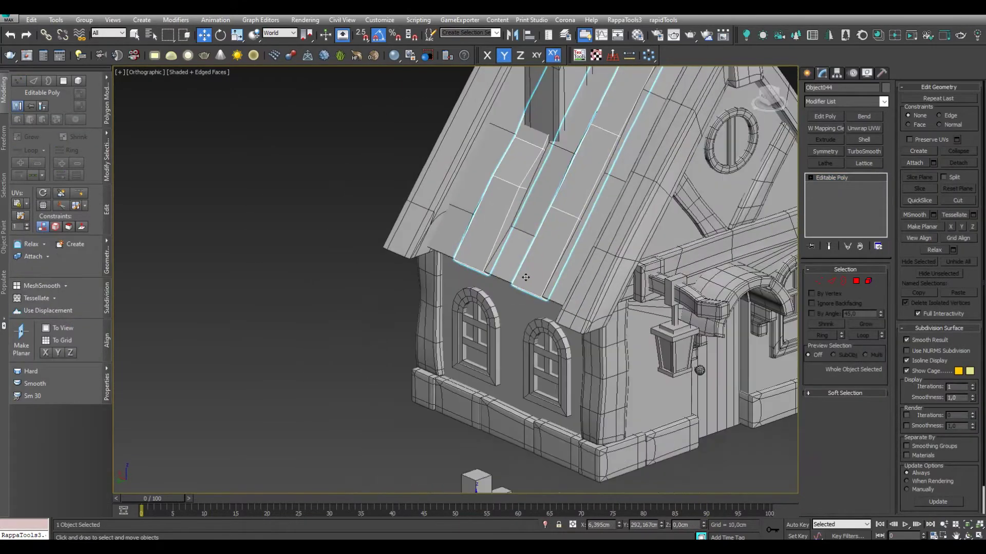
pyautogui.scroll(4, 466, 354)
pyautogui.press('1')
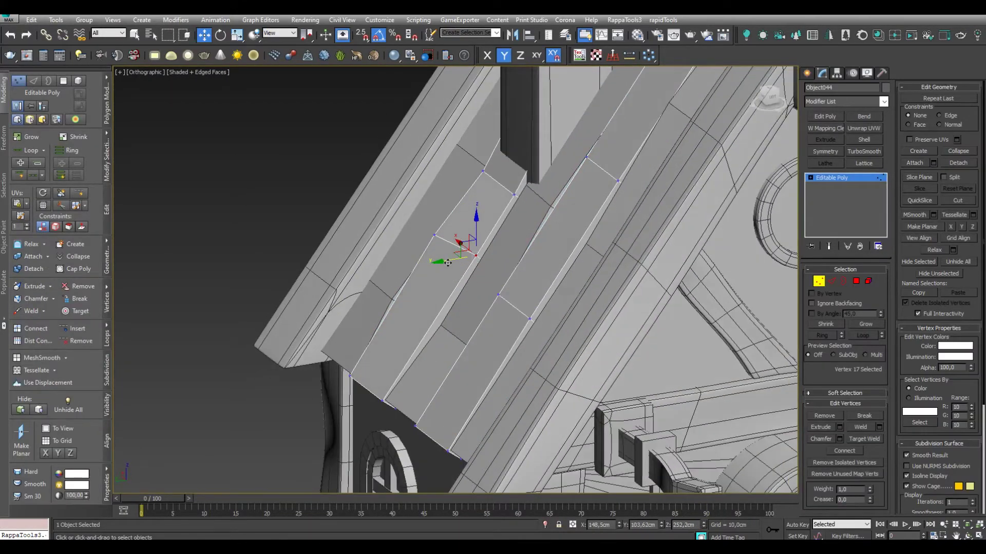
pyautogui.scroll(-2, 476, 223)
pyautogui.scroll(-4, 477, 223)
# Select the Object044 patch planks beside the chimney and add TurboSmooth
pyautogui.moveTo(476, 223)
pyautogui.keyDown('alt'); pyautogui.mouseDown(button='middle')
pyautogui.moveTo(499, 290)
pyautogui.moveTo(440, 294)
pyautogui.mouseUp(button='middle'); pyautogui.keyUp('alt')
pyautogui.press('1')
pyautogui.click(439, 294)
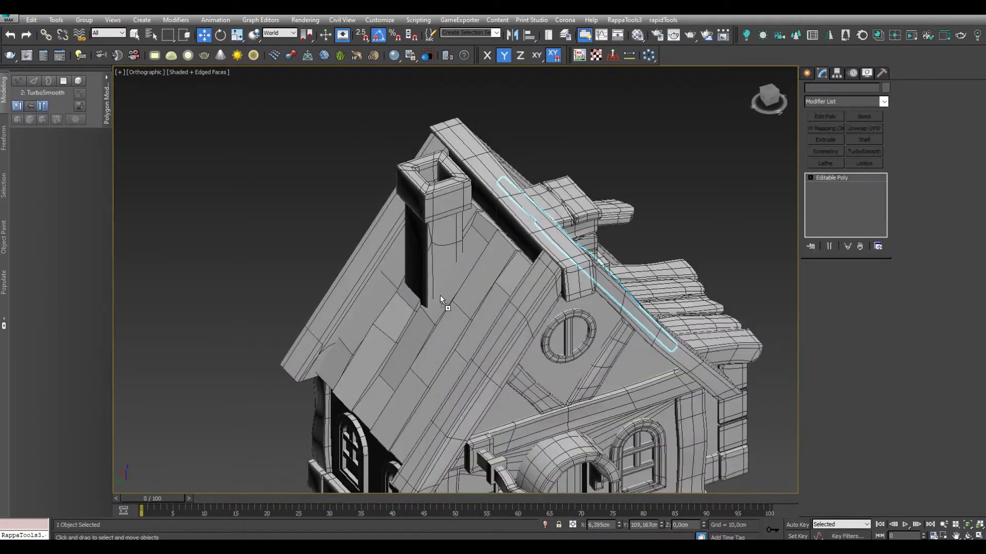
pyautogui.click(444, 241)
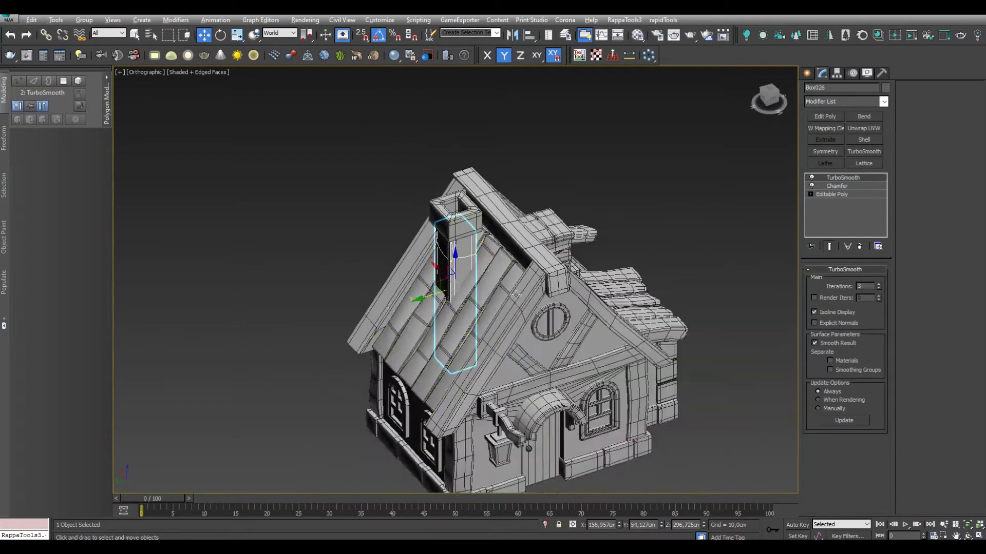
pyautogui.keyDown('alt'); pyautogui.moveTo(487, 294); pyautogui.dragTo(465, 264, button='middle'); pyautogui.keyUp('alt')
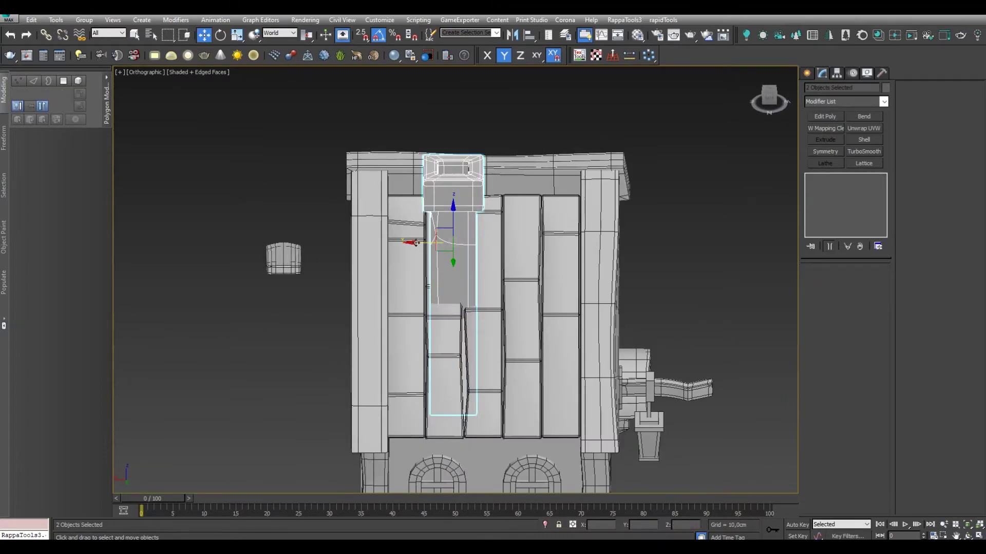
pyautogui.keyDown('alt'); pyautogui.moveTo(481, 324); pyautogui.dragTo(520, 299, button='middle'); pyautogui.keyUp('alt')
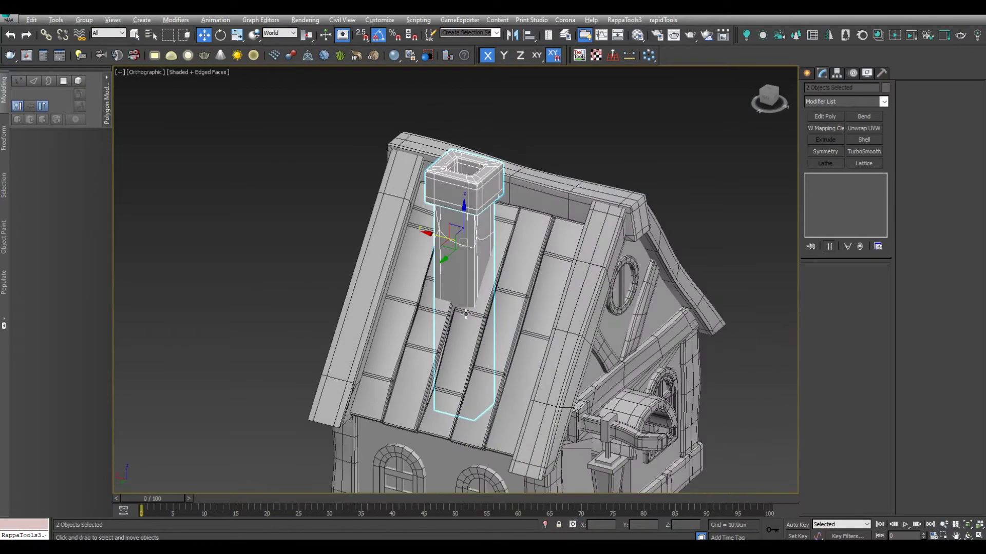
pyautogui.click(502, 307)
pyautogui.hotkey('ctrl', 't')
# Turn off Edged Faces and select both arched side windows
pyautogui.moveTo(508, 303)
pyautogui.keyDown('alt'); pyautogui.mouseDown(button='middle')
pyautogui.moveTo(523, 300)
pyautogui.moveTo(537, 328)
pyautogui.moveTo(675, 242)
pyautogui.mouseUp(button='middle'); pyautogui.keyUp('alt')
pyautogui.click(536, 318)
pyautogui.press('F4')
pyautogui.click(675, 243)
pyautogui.click(509, 300)
pyautogui.moveTo(509, 300)
pyautogui.keyDown('alt'); pyautogui.mouseDown(button='middle')
pyautogui.moveTo(558, 341)
pyautogui.moveTo(446, 392)
pyautogui.mouseUp(button='middle'); pyautogui.keyUp('alt')
pyautogui.scroll(5, 559, 341)
pyautogui.scroll(-4, 446, 391)
pyautogui.scroll(4, 446, 391)
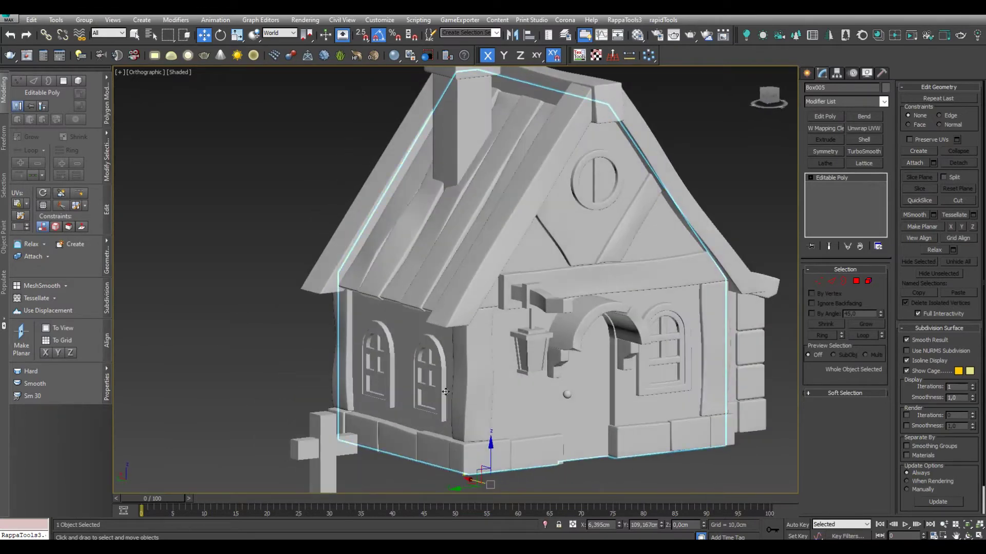
pyautogui.keyDown('alt'); pyautogui.moveTo(391, 374); pyautogui.dragTo(308, 380, button='middle'); pyautogui.keyUp('alt')
# Shift-drag a copy of the arched window off the side wall
pyautogui.keyDown('ctrl'); pyautogui.click(164, 401); pyautogui.keyUp('ctrl')
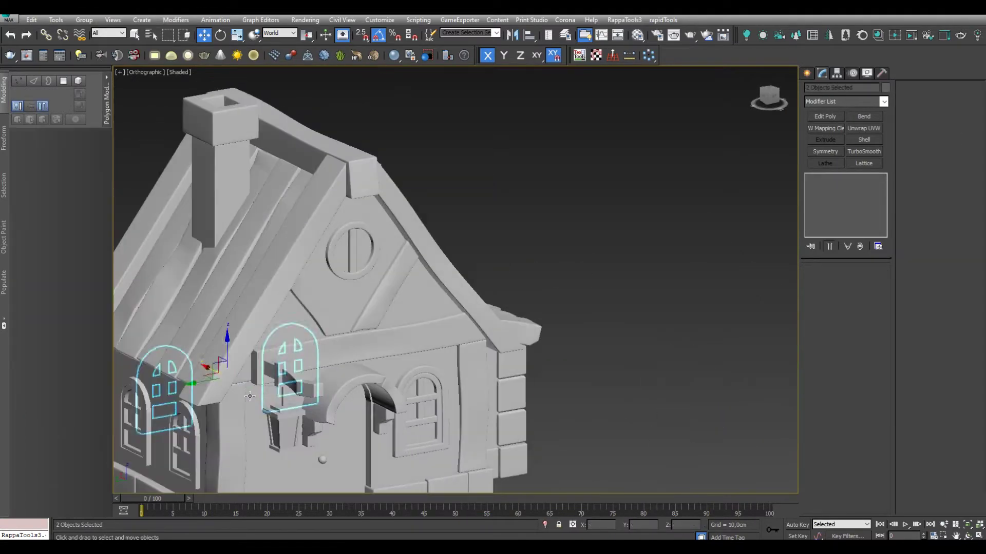
pyautogui.click(429, 386)
pyautogui.scroll(-3, 429, 386)
pyautogui.keyDown('alt'); pyautogui.moveTo(430, 387); pyautogui.dragTo(462, 370, button='middle'); pyautogui.keyUp('alt')
pyautogui.hotkey('ctrl', 'v')
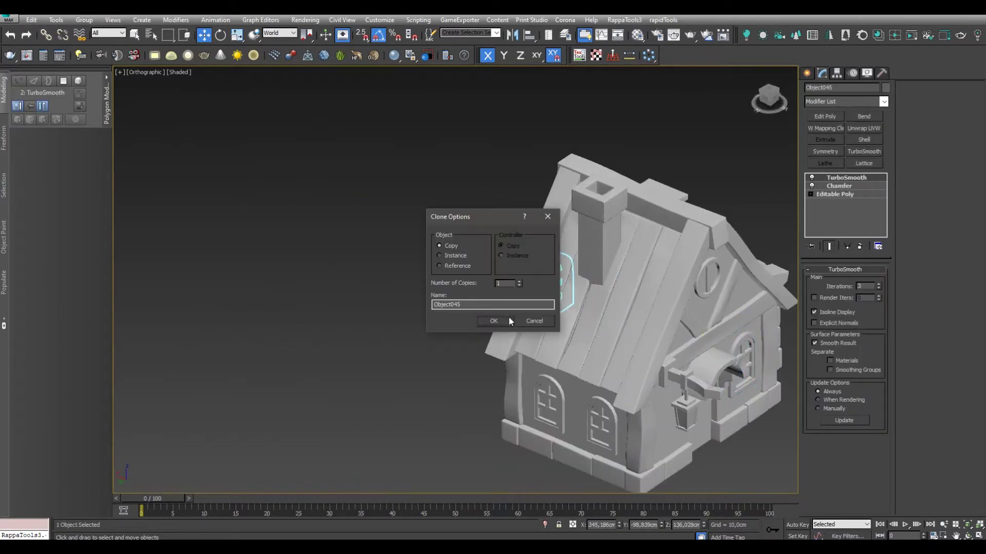
pyautogui.click(508, 321)
pyautogui.keyDown('alt'); pyautogui.moveTo(508, 322); pyautogui.dragTo(577, 343, button='middle'); pyautogui.keyUp('alt')
# Rotate the window copy 90° in Top view and move it onto the house wall
pyautogui.press('t')
pyautogui.scroll(3, 627, 351)
pyautogui.scroll(3, 601, 317)
pyautogui.press('e')
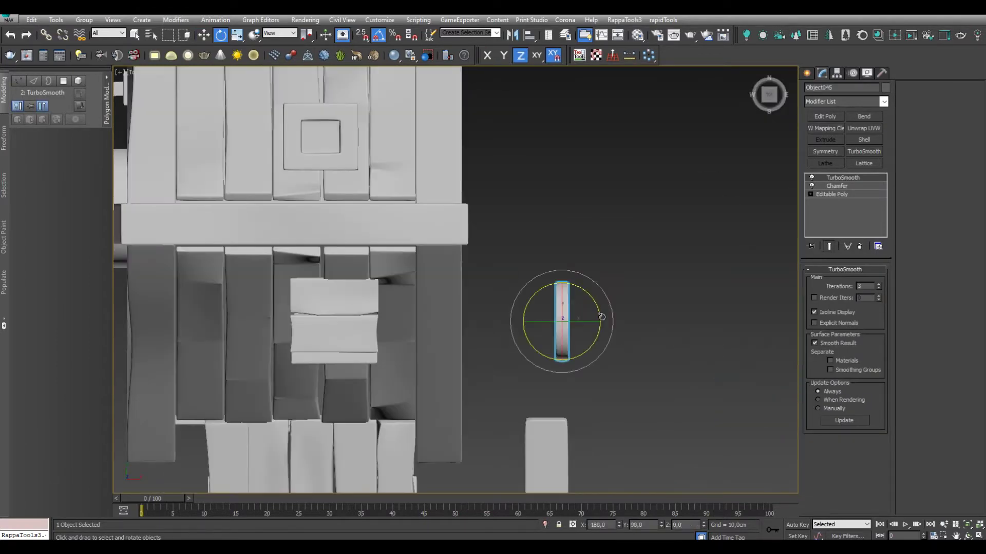
pyautogui.keyDown('alt'); pyautogui.moveTo(494, 444); pyautogui.dragTo(513, 390, button='middle'); pyautogui.keyUp('alt')
pyautogui.press('w')
pyautogui.moveTo(559, 287); pyautogui.dragTo(406, 231)
# Make two more window copies, pulling one toward the rear of the house
pyautogui.press('l')
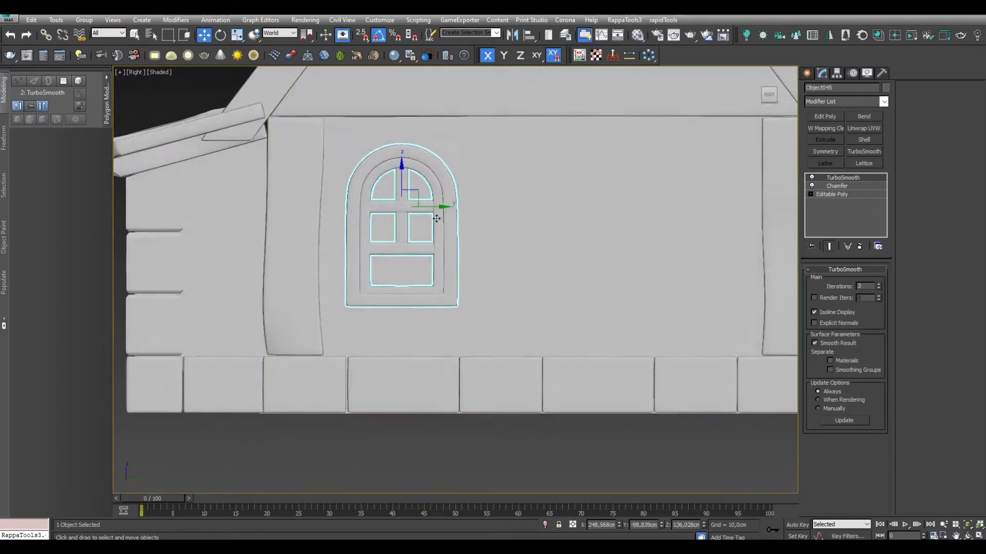
pyautogui.keyDown('shift'); pyautogui.moveTo(581, 287); pyautogui.dragTo(578, 288); pyautogui.keyUp('shift')
pyautogui.press('Return')
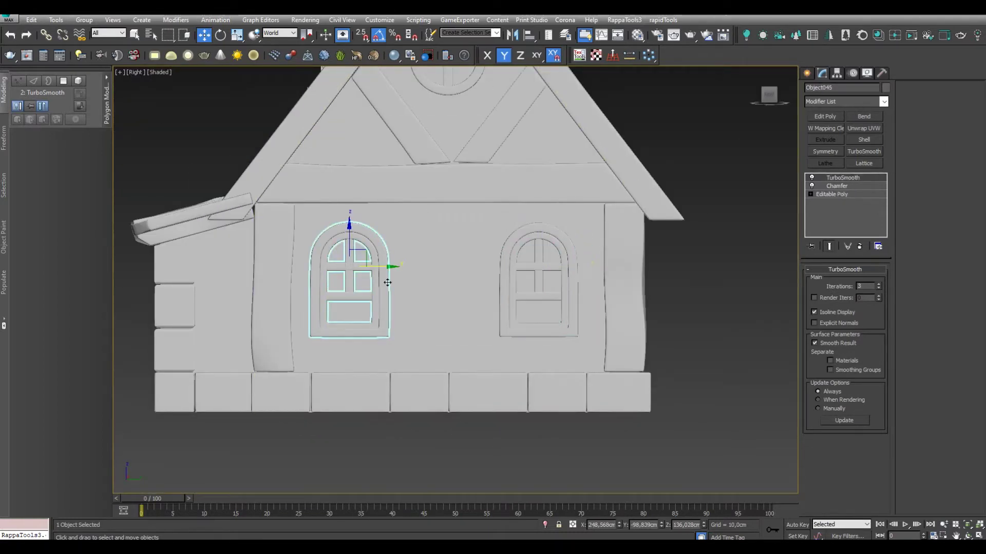
pyautogui.moveTo(393, 267)
pyautogui.keyDown('alt'); pyautogui.mouseDown(button='middle')
pyautogui.moveTo(510, 300)
pyautogui.moveTo(464, 302)
pyautogui.mouseUp(button='middle'); pyautogui.keyUp('alt')
pyautogui.click(465, 303)
pyautogui.keyDown('shift'); pyautogui.moveTo(465, 303); pyautogui.dragTo(561, 352); pyautogui.keyUp('shift')
pyautogui.press('Return')
# Rotate the rear copy to face outward and slide it along the back wall in Back view
pyautogui.press('e')
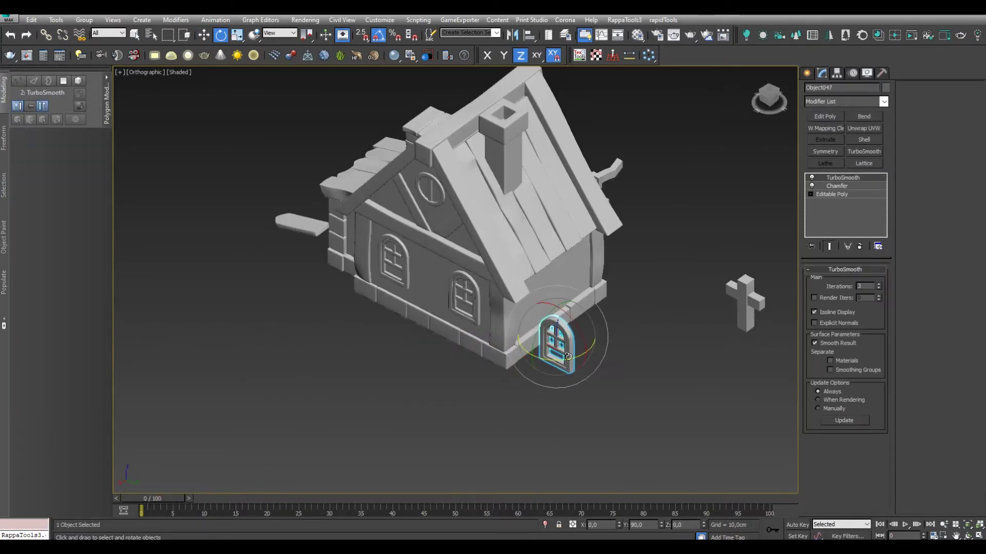
pyautogui.keyDown('alt'); pyautogui.moveTo(615, 352); pyautogui.dragTo(565, 308, button='middle'); pyautogui.keyUp('alt')
pyautogui.press('k')
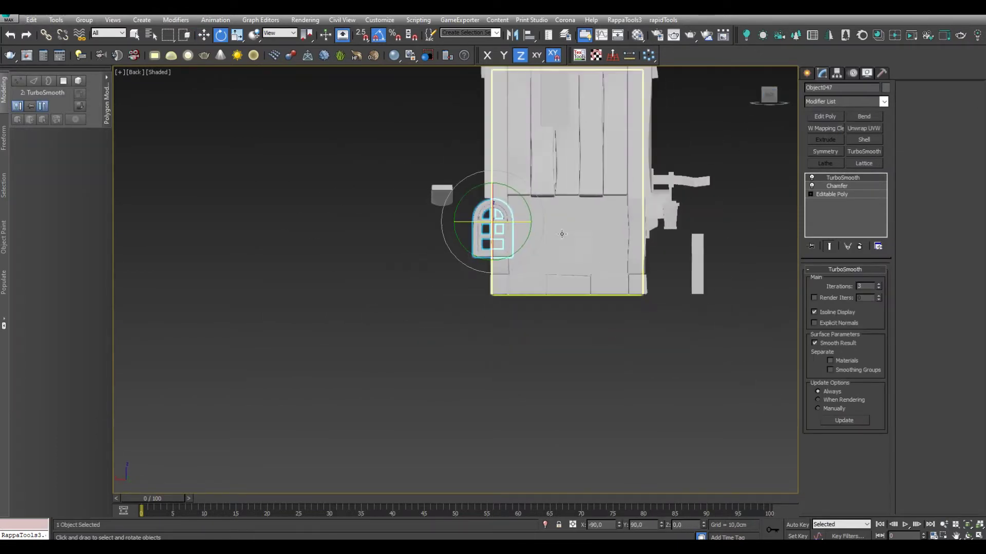
pyautogui.scroll(3, 484, 231)
pyautogui.press('w')
pyautogui.moveTo(576, 223); pyautogui.dragTo(577, 282, button='middle')
pyautogui.moveTo(421, 267); pyautogui.dragTo(469, 270)
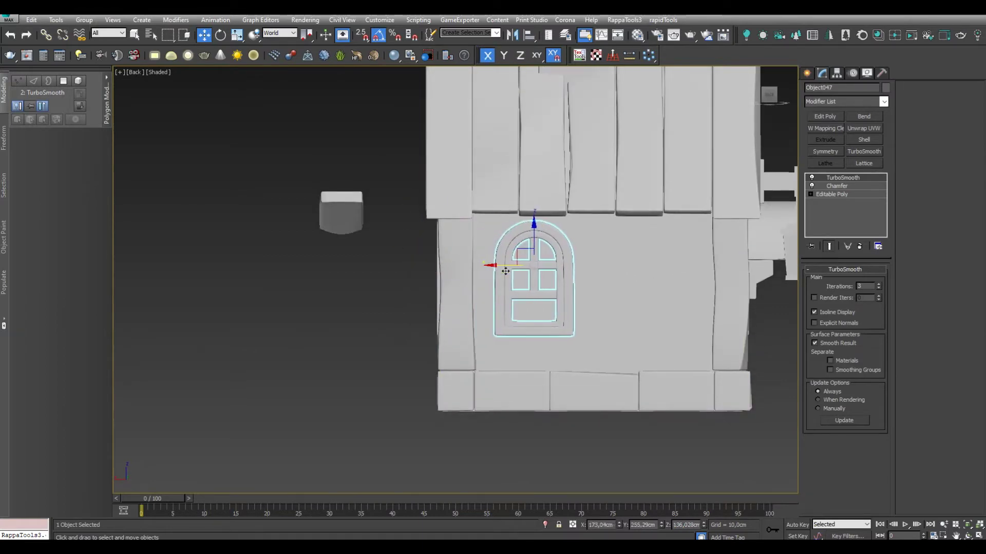
# Orbit around the cottage to check the new back-wall window
pyautogui.keyDown('alt'); pyautogui.moveTo(506, 265); pyautogui.dragTo(569, 268, button='middle'); pyautogui.keyUp('alt')
pyautogui.click(769, 98)
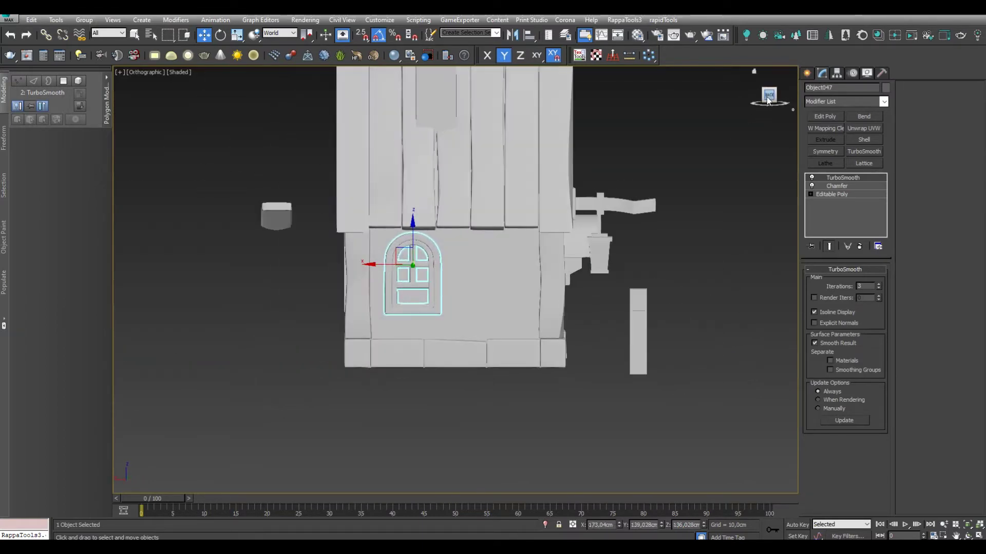
pyautogui.moveTo(418, 269)
pyautogui.keyDown('alt'); pyautogui.mouseDown(button='middle')
pyautogui.moveTo(460, 333)
pyautogui.moveTo(395, 320)
pyautogui.moveTo(405, 314)
pyautogui.mouseUp(button='middle'); pyautogui.keyUp('alt')
pyautogui.scroll(6, 394, 320)
pyautogui.click(526, 249)
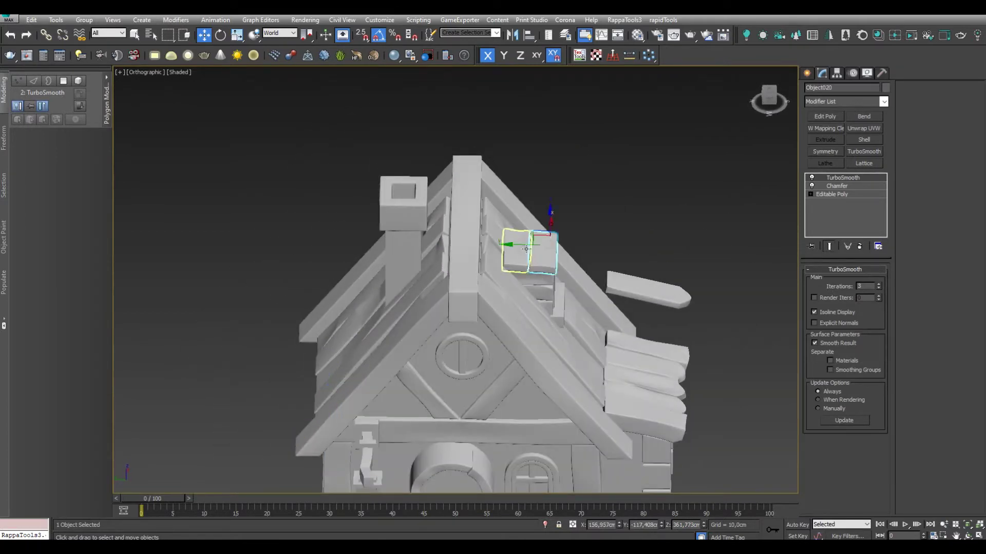
# Shift-drag a clone of the small patch board in Left view
pyautogui.scroll(5, 338, 265)
pyautogui.scroll(-4, 338, 265)
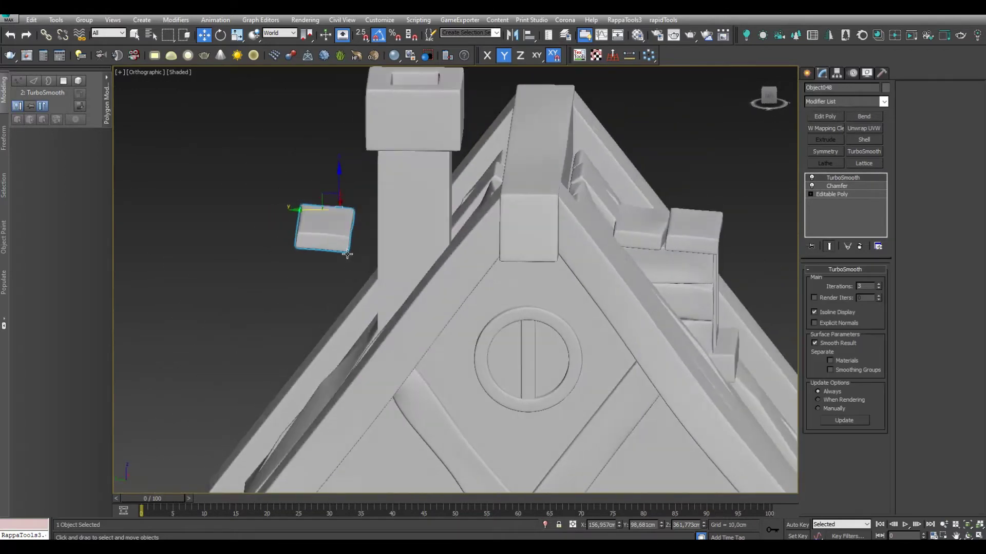
pyautogui.click(836, 73)
pyautogui.click(807, 72)
pyautogui.press('l')
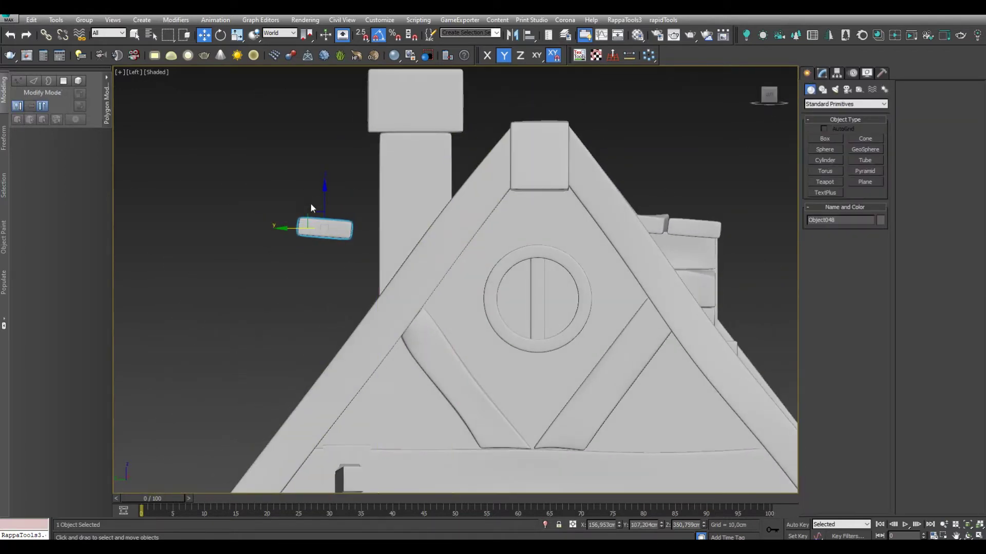
pyautogui.moveTo(352, 294)
pyautogui.keyDown('alt'); pyautogui.mouseDown(button='middle')
pyautogui.moveTo(431, 363)
pyautogui.moveTo(377, 367)
pyautogui.mouseUp(button='middle'); pyautogui.keyUp('alt')
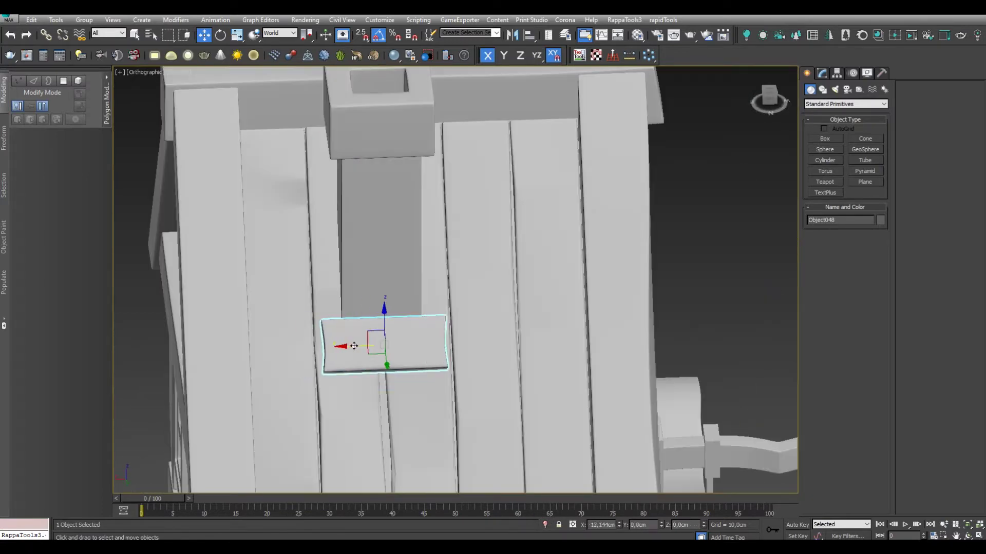
pyautogui.press('w')
pyautogui.keyDown('alt'); pyautogui.moveTo(437, 349); pyautogui.dragTo(373, 332, button='middle'); pyautogui.keyUp('alt')
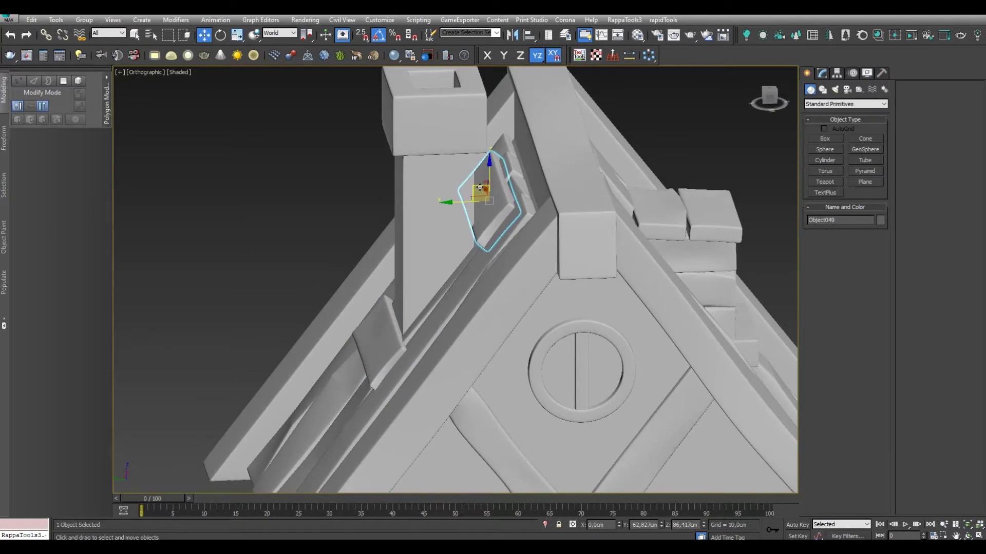
pyautogui.keyDown('shift'); pyautogui.moveTo(479, 188); pyautogui.dragTo(477, 220); pyautogui.keyUp('shift')
pyautogui.press('Return')
# Place a second board copy on the roof next to the chimney
pyautogui.moveTo(477, 220)
pyautogui.keyDown('alt'); pyautogui.mouseDown(button='middle')
pyautogui.moveTo(544, 285)
pyautogui.moveTo(552, 277)
pyautogui.mouseUp(button='middle'); pyautogui.keyUp('alt')
pyautogui.scroll(4, 552, 277)
pyautogui.scroll(-4, 553, 276)
pyautogui.scroll(3, 555, 273)
pyautogui.keyDown('alt'); pyautogui.moveTo(555, 273); pyautogui.dragTo(462, 241, button='middle'); pyautogui.keyUp('alt')
pyautogui.scroll(-2, 477, 253)
pyautogui.scroll(3, 477, 253)
pyautogui.scroll(3, 462, 241)
pyautogui.keyDown('shift'); pyautogui.moveTo(442, 203); pyautogui.dragTo(447, 221); pyautogui.keyUp('shift')
pyautogui.click(501, 319)
# Rotate the new board so it lies flat on the roof
pyautogui.press('e')
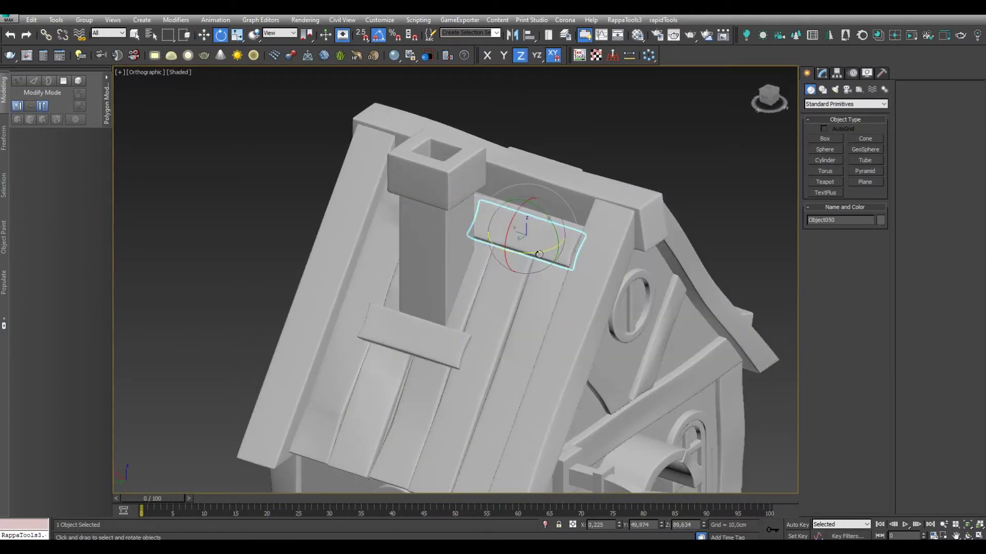
pyautogui.scroll(-3, 545, 249)
pyautogui.click(470, 272)
pyautogui.moveTo(545, 249)
pyautogui.keyDown('alt'); pyautogui.mouseDown(button='middle')
pyautogui.moveTo(469, 272)
pyautogui.moveTo(424, 268)
pyautogui.mouseUp(button='middle'); pyautogui.keyUp('alt')
pyautogui.press('w')
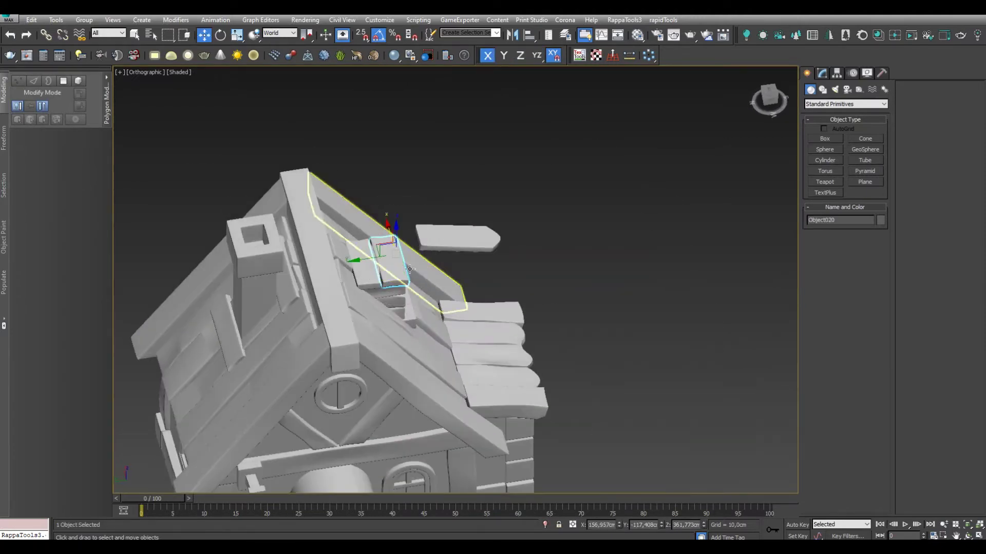
pyautogui.scroll(-3, 239, 317)
pyautogui.keyDown('alt'); pyautogui.moveTo(238, 317); pyautogui.dragTo(315, 300, button='middle'); pyautogui.keyUp('alt')
pyautogui.scroll(3, 315, 300)
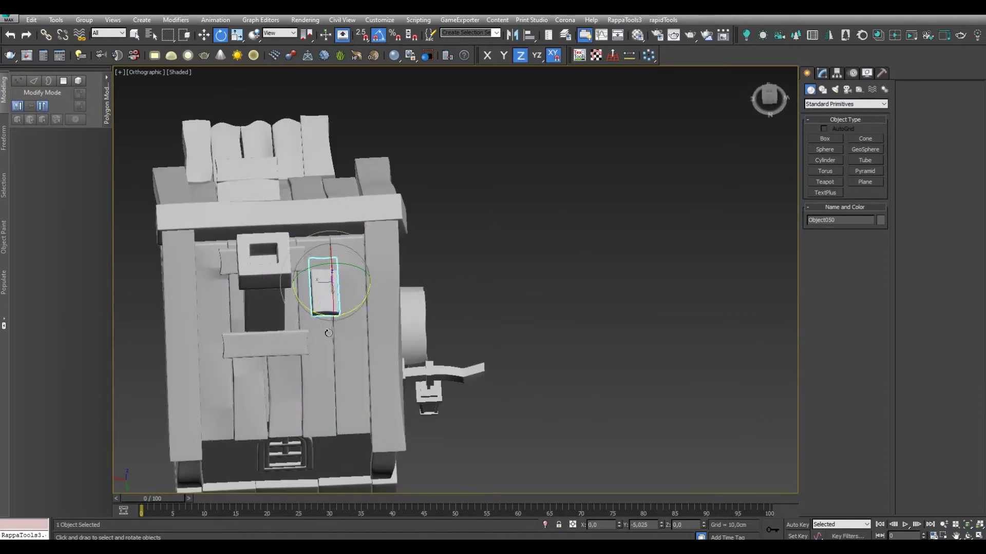
pyautogui.keyDown('alt'); pyautogui.moveTo(320, 329); pyautogui.dragTo(313, 287, button='middle'); pyautogui.keyUp('alt')
pyautogui.moveTo(313, 288); pyautogui.dragTo(307, 272)
pyautogui.keyDown('alt'); pyautogui.moveTo(308, 272); pyautogui.dragTo(308, 263, button='middle'); pyautogui.keyUp('alt')
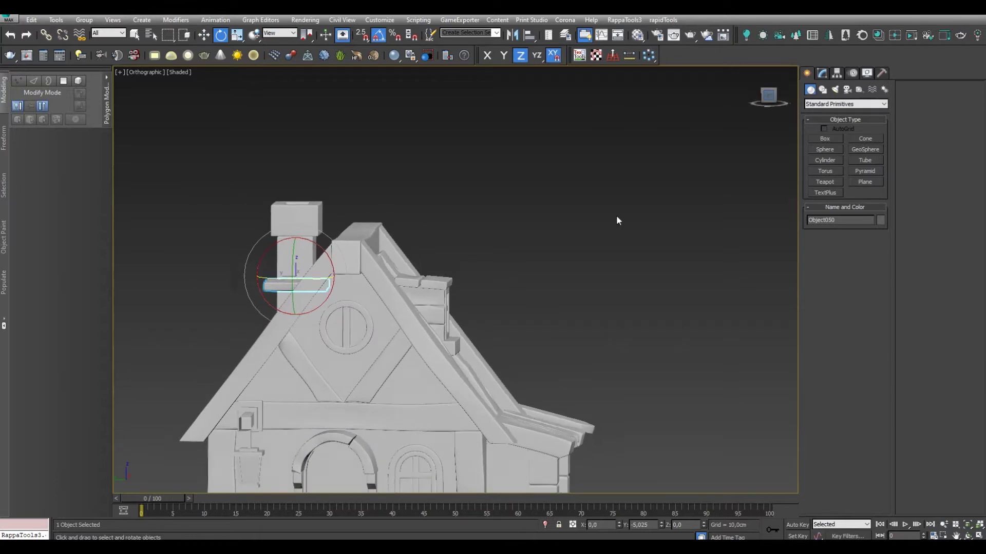
# Tilt the board 45° in Left view, in wireframe, to follow the roof slope
pyautogui.press('l')
pyautogui.press('F3')
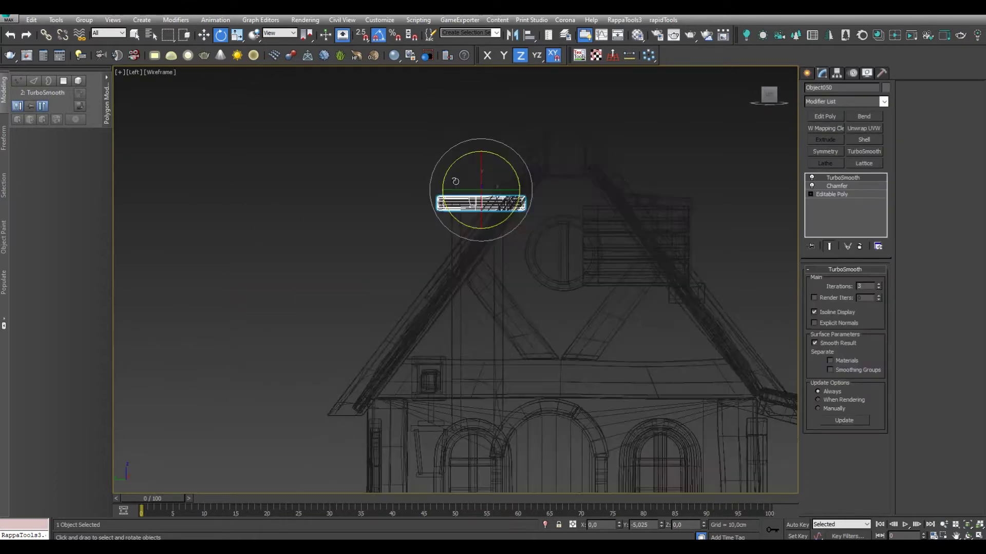
pyautogui.moveTo(429, 200); pyautogui.dragTo(512, 150)
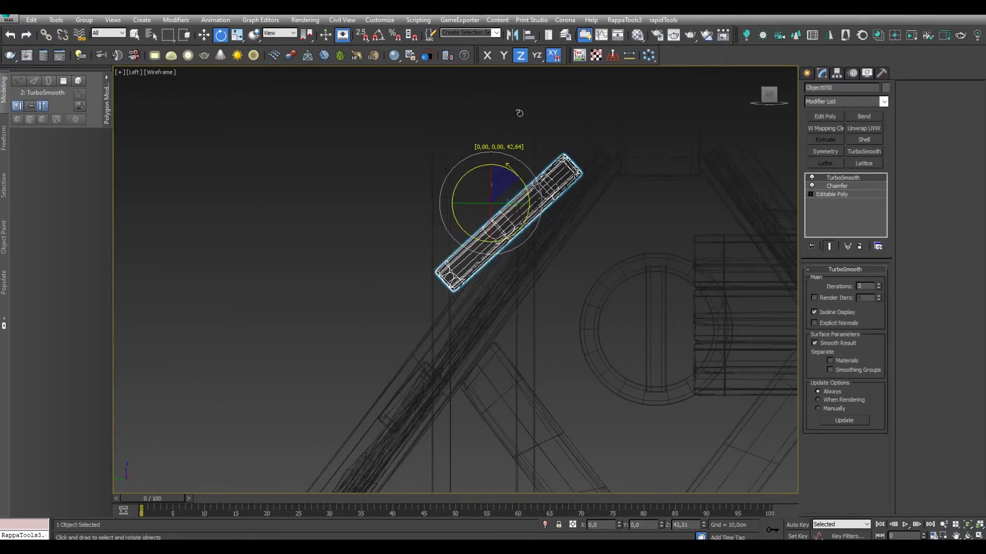
pyautogui.keyDown('alt'); pyautogui.moveTo(514, 196); pyautogui.dragTo(527, 254, button='middle'); pyautogui.keyUp('alt')
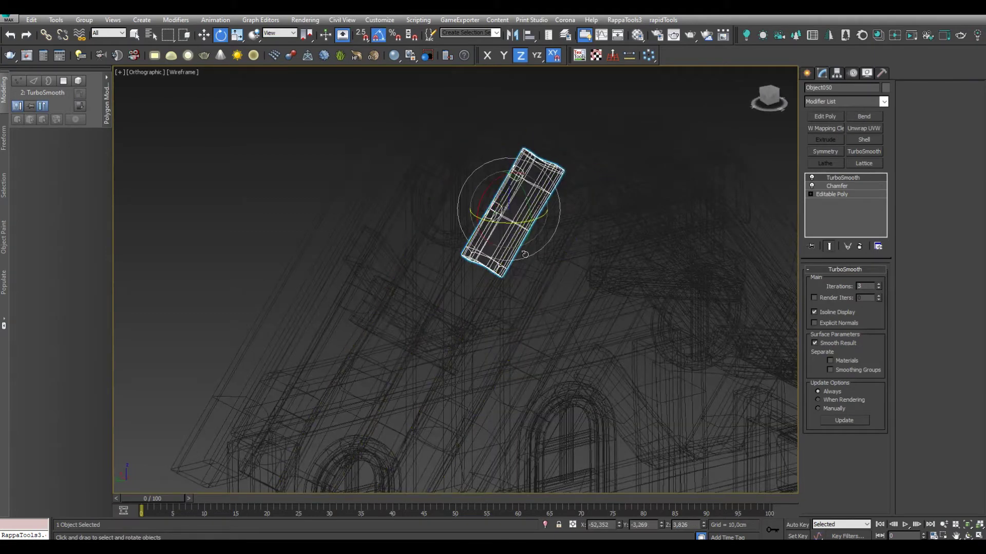
pyautogui.press('F3')
pyautogui.press('w')
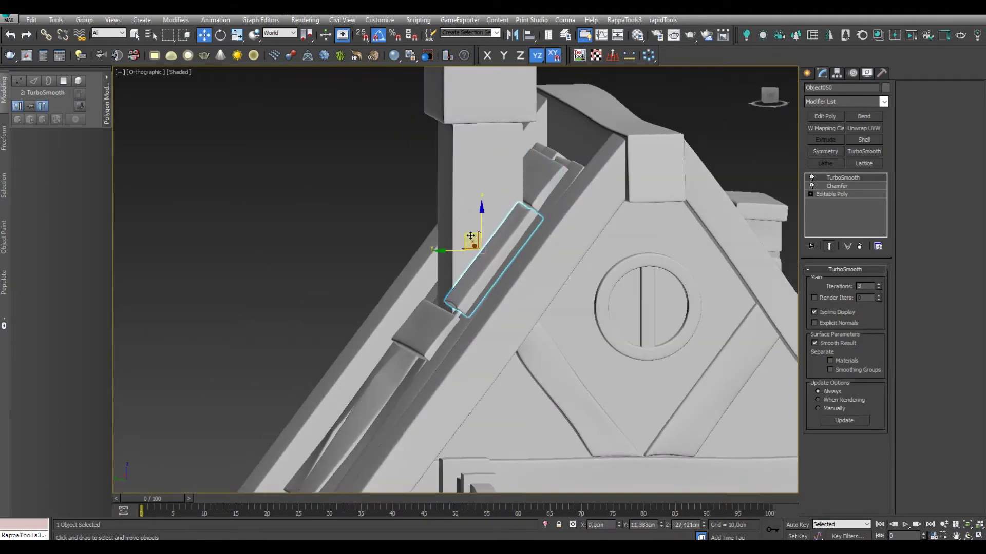
# In Editable Poly, select the two vertices at the board's end and check the smoothed result
pyautogui.moveTo(483, 277)
pyautogui.keyDown('alt'); pyautogui.mouseDown(button='middle')
pyautogui.moveTo(493, 308)
pyautogui.moveTo(478, 332)
pyautogui.moveTo(506, 394)
pyautogui.mouseUp(button='middle'); pyautogui.keyUp('alt')
pyautogui.scroll(3, 493, 308)
pyautogui.click(832, 194)
pyautogui.press('1')
pyautogui.press('k')
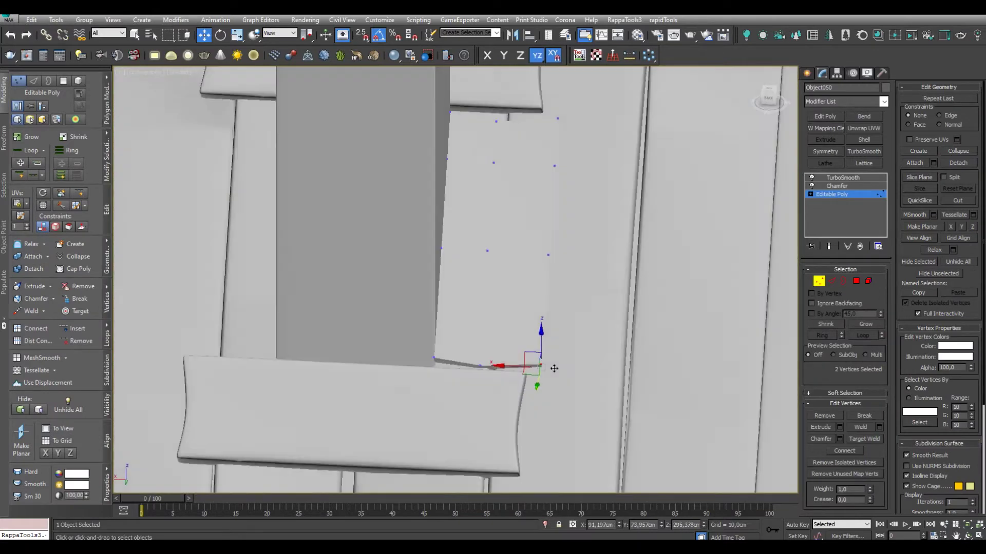
pyautogui.moveTo(493, 159); pyautogui.dragTo(516, 184)
pyautogui.moveTo(516, 184)
pyautogui.keyDown('alt'); pyautogui.mouseDown(button='middle')
pyautogui.moveTo(495, 179)
pyautogui.moveTo(619, 220)
pyautogui.mouseUp(button='middle'); pyautogui.keyUp('alt')
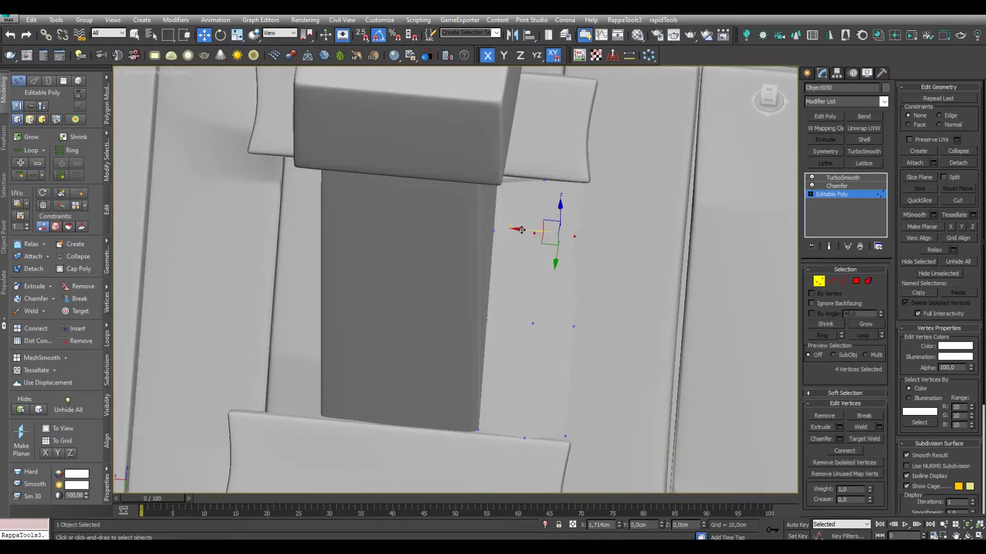
pyautogui.keyDown('alt'); pyautogui.moveTo(522, 230); pyautogui.dragTo(565, 291, button='middle'); pyautogui.keyUp('alt')
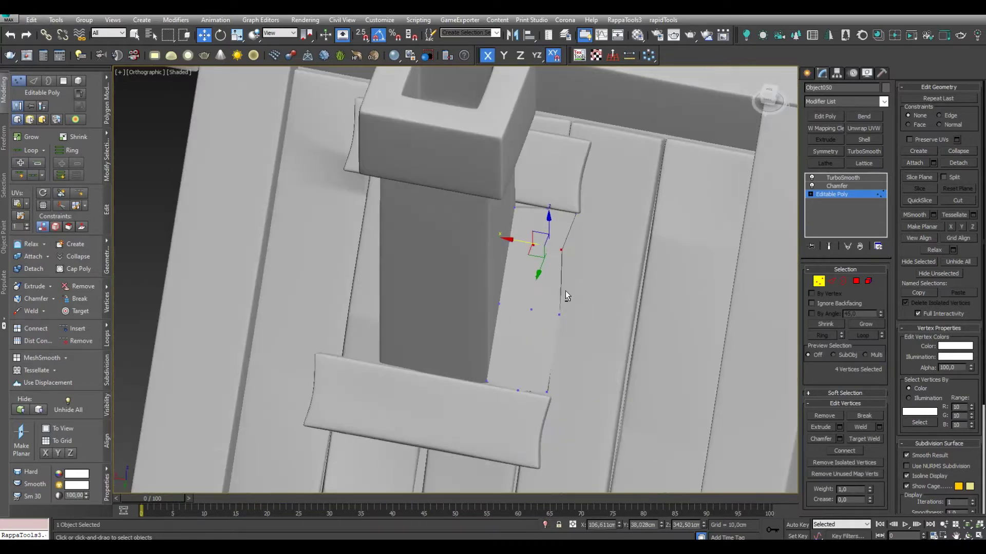
pyautogui.click(843, 177)
pyautogui.scroll(3, 605, 244)
pyautogui.keyDown('alt'); pyautogui.moveTo(605, 245); pyautogui.dragTo(521, 306, button='middle'); pyautogui.keyUp('alt')
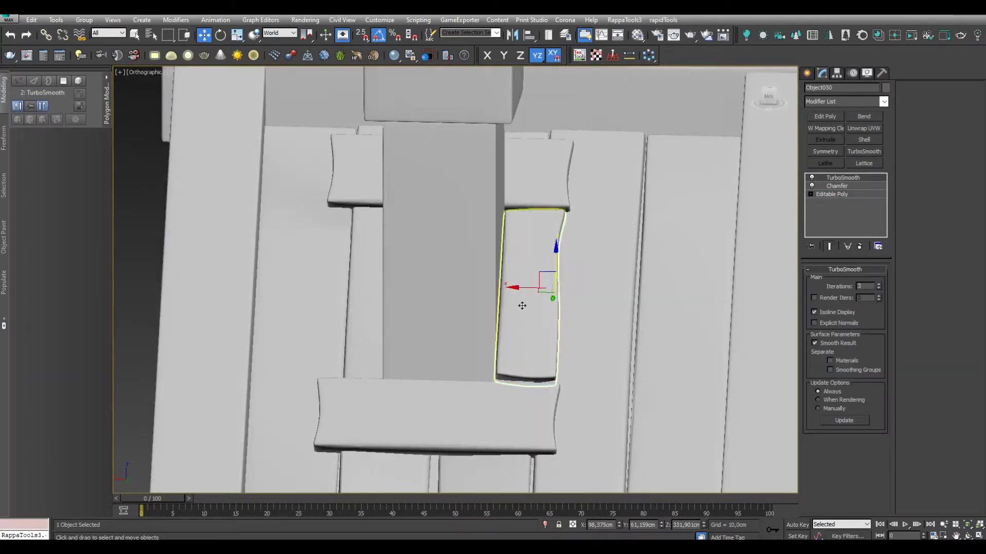
pyautogui.keyDown('alt'); pyautogui.moveTo(347, 296); pyautogui.dragTo(329, 267, button='middle'); pyautogui.keyUp('alt')
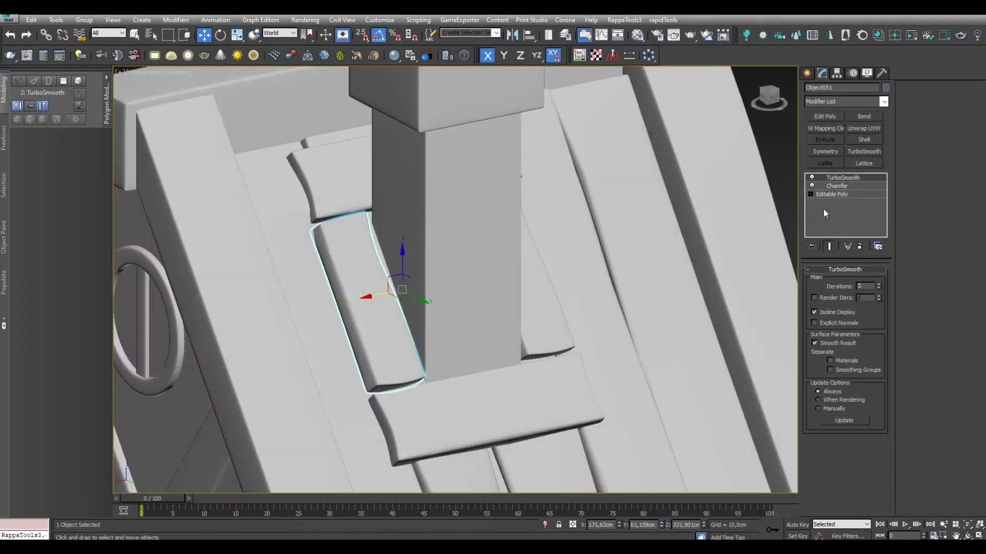
# Select more vertices along the board's left edge to fit it around the chimney
pyautogui.click(834, 194)
pyautogui.scroll(3, 357, 231)
pyautogui.keyDown('alt'); pyautogui.moveTo(358, 231); pyautogui.dragTo(249, 118, button='middle'); pyautogui.keyUp('alt')
pyautogui.moveTo(250, 118); pyautogui.dragTo(291, 146)
pyautogui.moveTo(291, 146)
pyautogui.keyDown('alt'); pyautogui.mouseDown(button='middle')
pyautogui.moveTo(272, 154)
pyautogui.moveTo(255, 191)
pyautogui.moveTo(335, 191)
pyautogui.moveTo(321, 236)
pyautogui.mouseUp(button='middle'); pyautogui.keyUp('alt')
pyautogui.keyDown('ctrl'); pyautogui.click(279, 196); pyautogui.keyUp('ctrl')
pyautogui.moveTo(280, 272); pyautogui.dragTo(248, 289)
pyautogui.moveTo(271, 348)
pyautogui.keyDown('alt'); pyautogui.mouseDown(button='middle')
pyautogui.moveTo(334, 403)
pyautogui.moveTo(277, 405)
pyautogui.moveTo(242, 378)
pyautogui.moveTo(286, 384)
pyautogui.moveTo(275, 398)
pyautogui.moveTo(542, 306)
pyautogui.mouseUp(button='middle'); pyautogui.keyUp('alt')
pyautogui.keyDown('ctrl'); pyautogui.click(276, 398); pyautogui.keyUp('ctrl')
pyautogui.scroll(-5, 345, 376)
pyautogui.press('1')
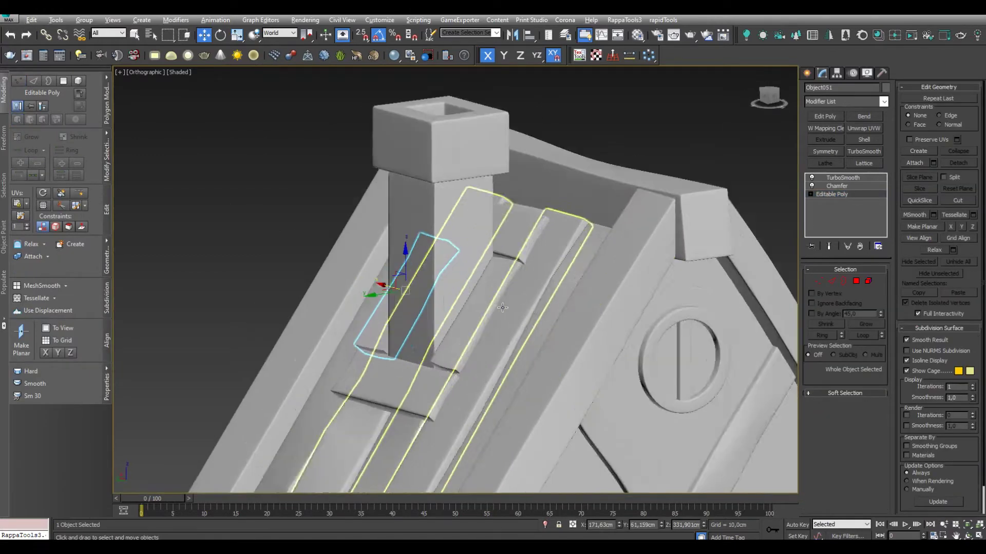
# Select the short board beside the chimney and inspect it from a frontal roof view
pyautogui.scroll(3, 542, 306)
pyautogui.click(488, 241)
pyautogui.keyDown('alt'); pyautogui.moveTo(365, 336); pyautogui.dragTo(470, 288, button='middle'); pyautogui.keyUp('alt')
pyautogui.scroll(2, 421, 308)
pyautogui.keyDown('ctrl'); pyautogui.click(471, 289); pyautogui.keyUp('ctrl')
pyautogui.click(472, 295)
pyautogui.scroll(-2, 472, 295)
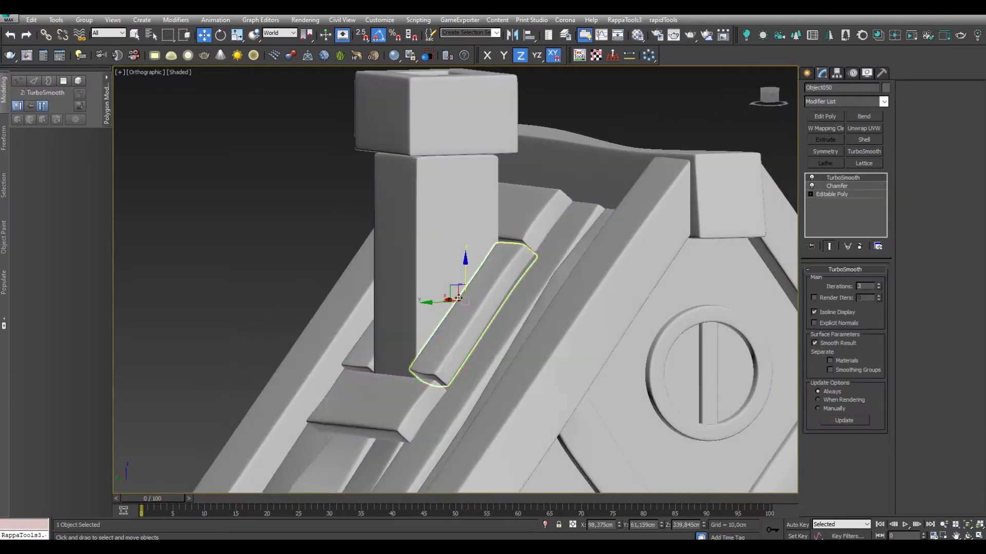
pyautogui.scroll(-3, 472, 298)
pyautogui.scroll(3, 492, 311)
pyautogui.scroll(-5, 491, 311)
pyautogui.scroll(3, 492, 310)
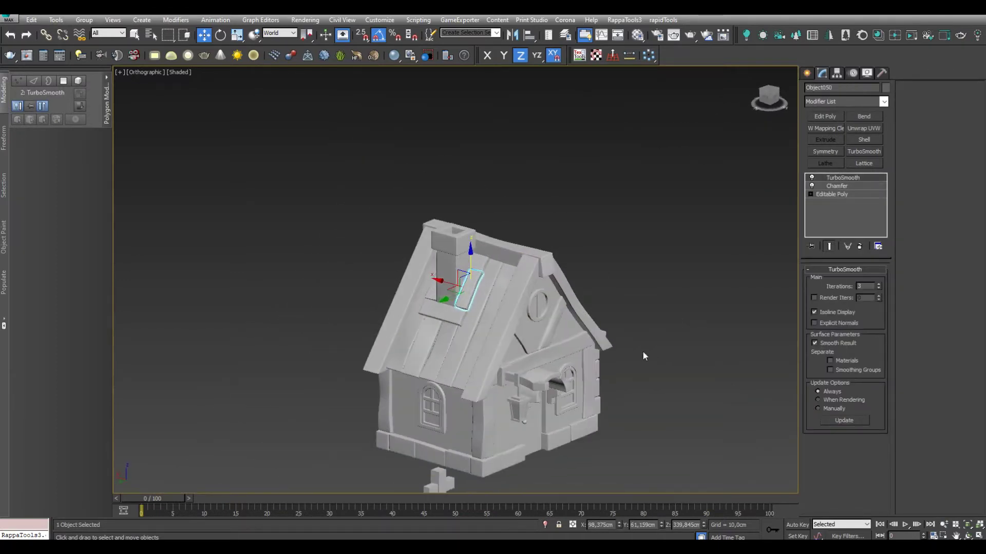
pyautogui.scroll(-2, 493, 341)
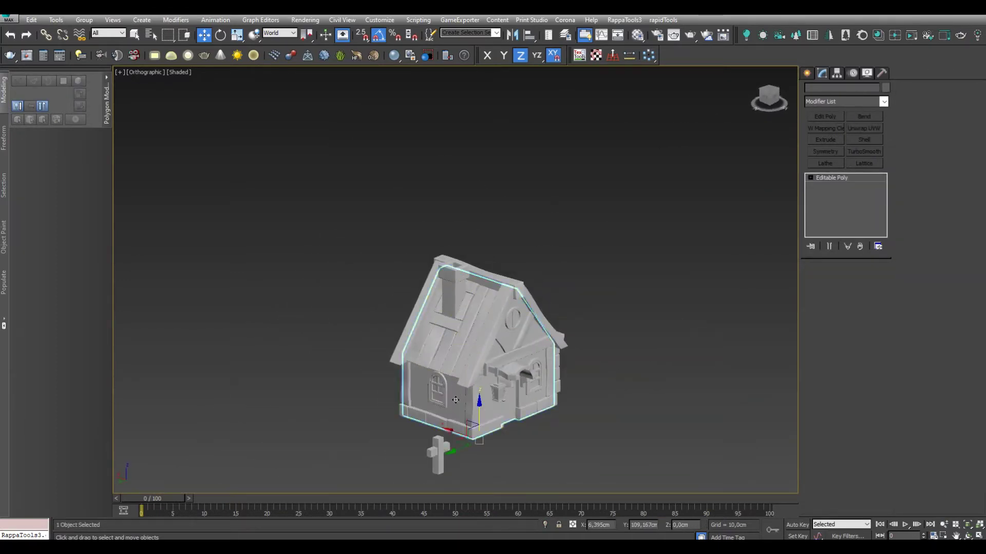
# Select the door knob, not the bracket beside the door
pyautogui.scroll(2, 455, 400)
pyautogui.scroll(-2, 446, 400)
pyautogui.scroll(5, 430, 398)
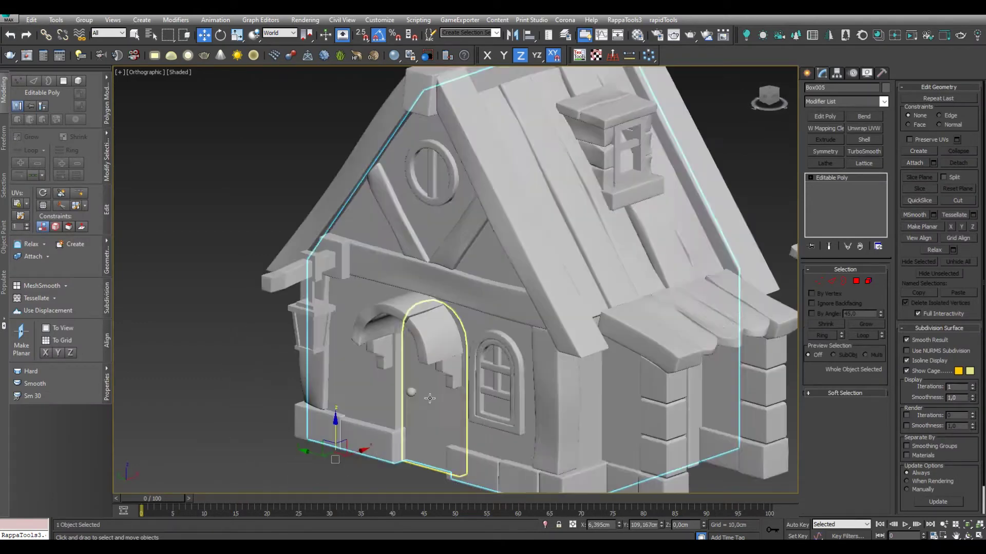
pyautogui.scroll(5, 429, 398)
pyautogui.click(651, 247)
pyautogui.click(424, 312)
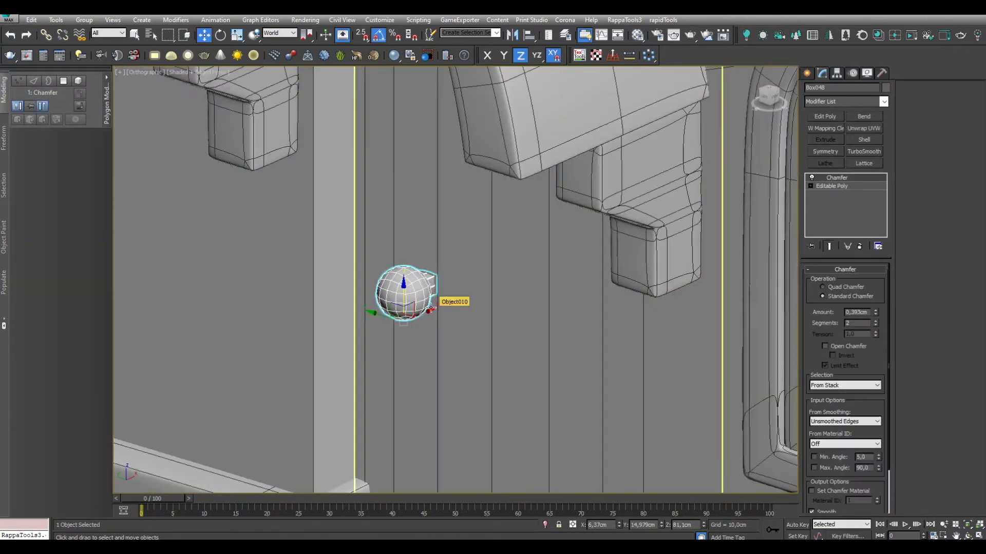
pyautogui.scroll(5, 426, 287)
pyautogui.scroll(-2, 540, 274)
pyautogui.scroll(-3, 540, 274)
pyautogui.click(702, 270)
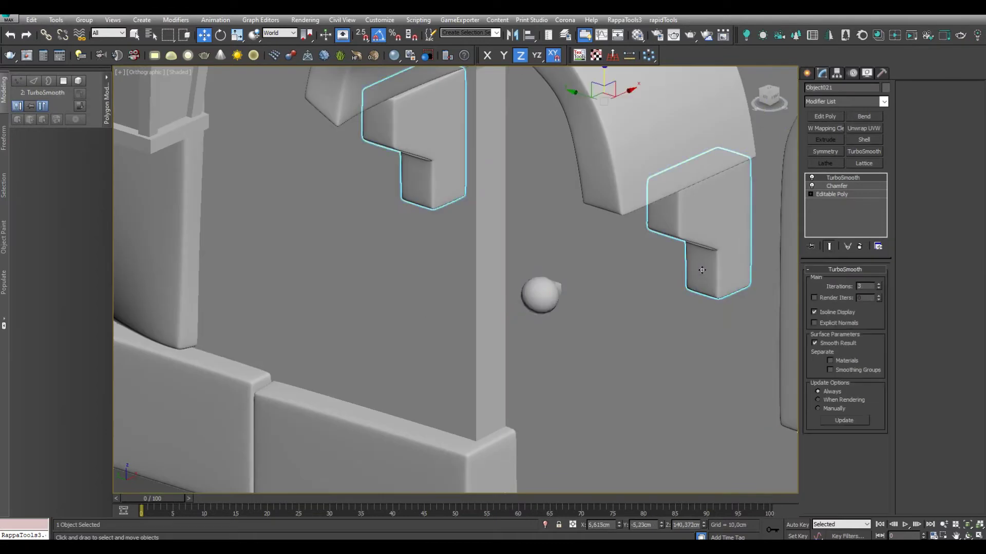
pyautogui.click(538, 296)
# Isolate the door knob with Alt+Q and check its mesh edges
pyautogui.scroll(4, 539, 295)
pyautogui.press('F4')
pyautogui.scroll(-2, 552, 294)
pyautogui.moveTo(552, 301)
pyautogui.keyDown('alt'); pyautogui.mouseDown(button='middle')
pyautogui.moveTo(780, 246)
pyautogui.moveTo(793, 191)
pyautogui.moveTo(558, 294)
pyautogui.mouseUp(button='middle'); pyautogui.keyUp('alt')
pyautogui.hotkey('alt', 'q')
pyautogui.press('F4')
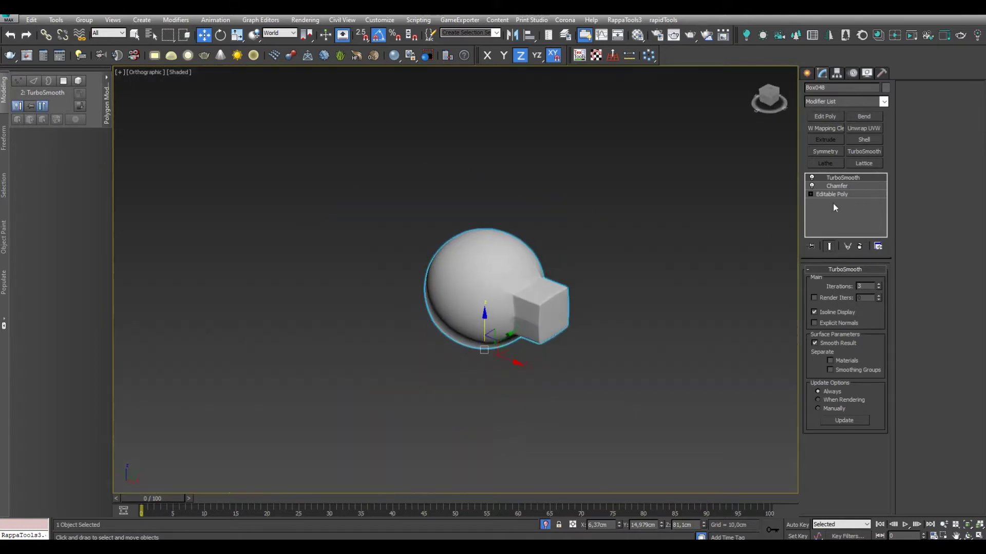
# Inspect the knob's base mesh faces and vertices, then select its Chamfer modifier
pyautogui.click(832, 194)
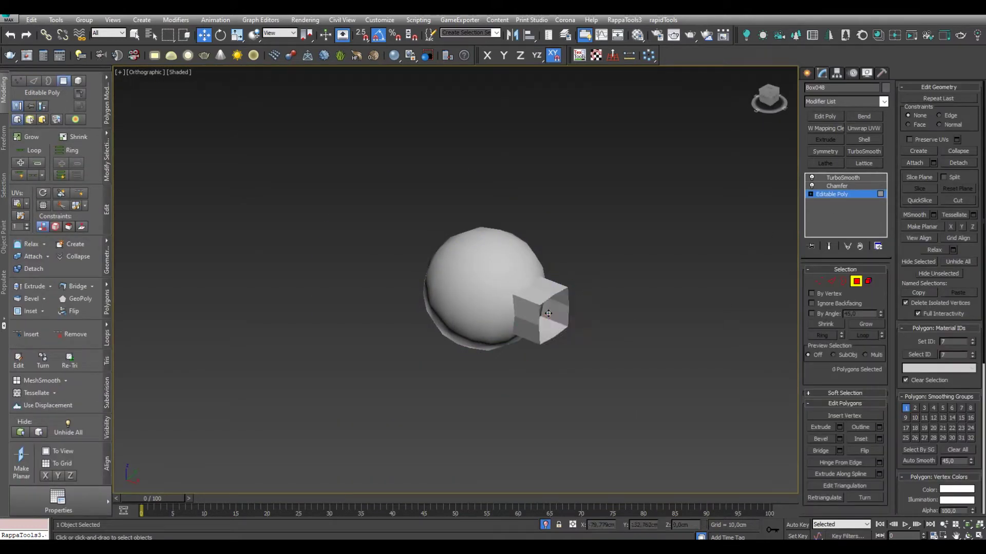
pyautogui.press('4')
pyautogui.press('1')
pyautogui.hotkey('ctrl', 'b')
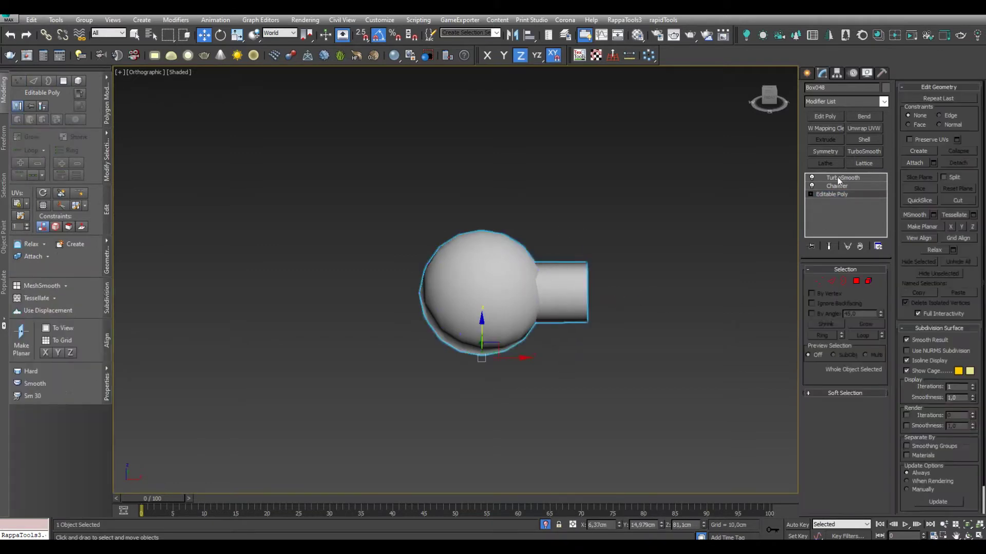
pyautogui.keyDown('alt'); pyautogui.moveTo(632, 303); pyautogui.dragTo(659, 312, button='middle'); pyautogui.keyUp('alt')
pyautogui.press('F4')
pyautogui.moveTo(616, 384)
pyautogui.keyDown('alt'); pyautogui.mouseDown(button='middle')
pyautogui.moveTo(536, 266)
pyautogui.moveTo(549, 272)
pyautogui.mouseUp(button='middle'); pyautogui.keyUp('alt')
pyautogui.click(836, 186)
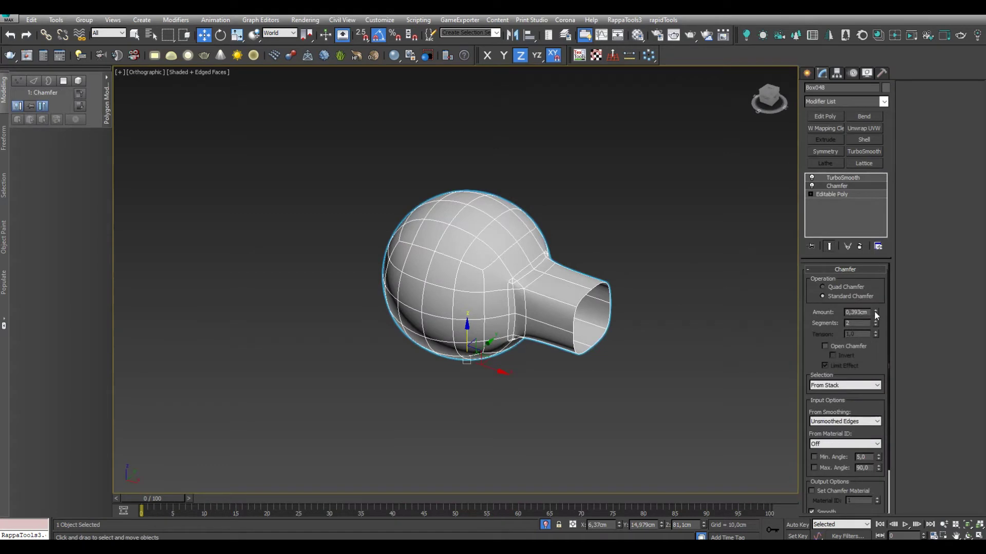
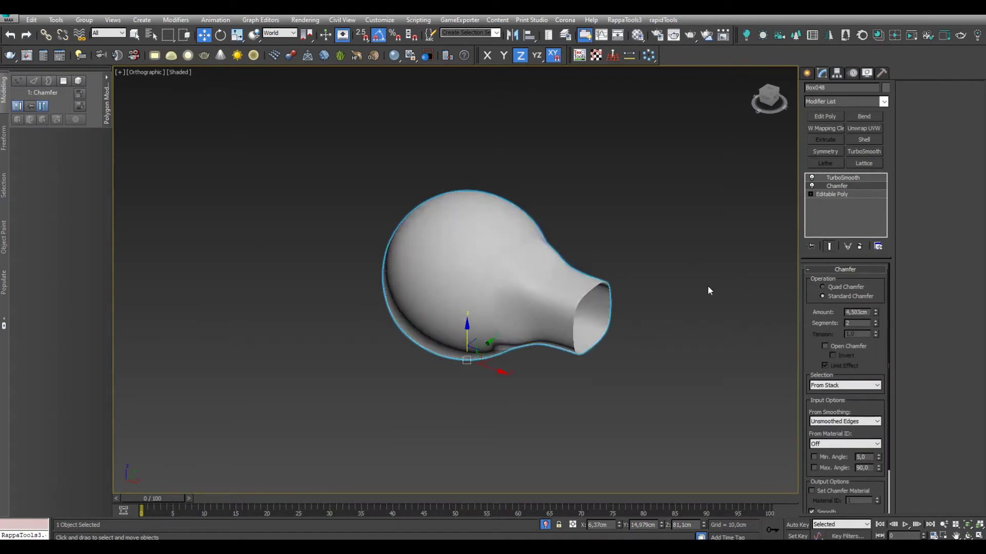
# Set the flask's Chamfer to Quad Chamfer, Amount 1.18cm, Segments 1, then view the smoothed result
pyautogui.click(822, 287)
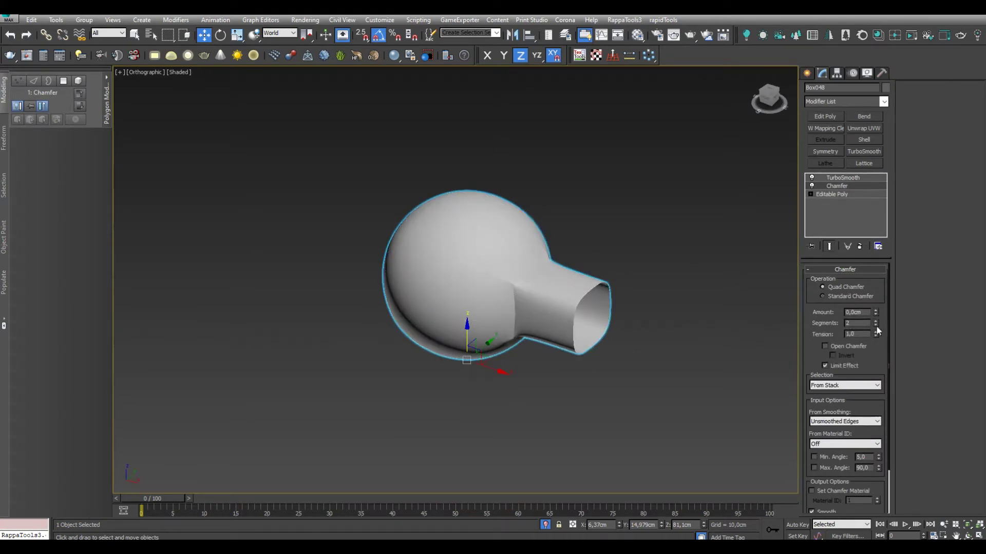
pyautogui.click(875, 321)
pyautogui.moveTo(876, 312); pyautogui.dragTo(877, 291)
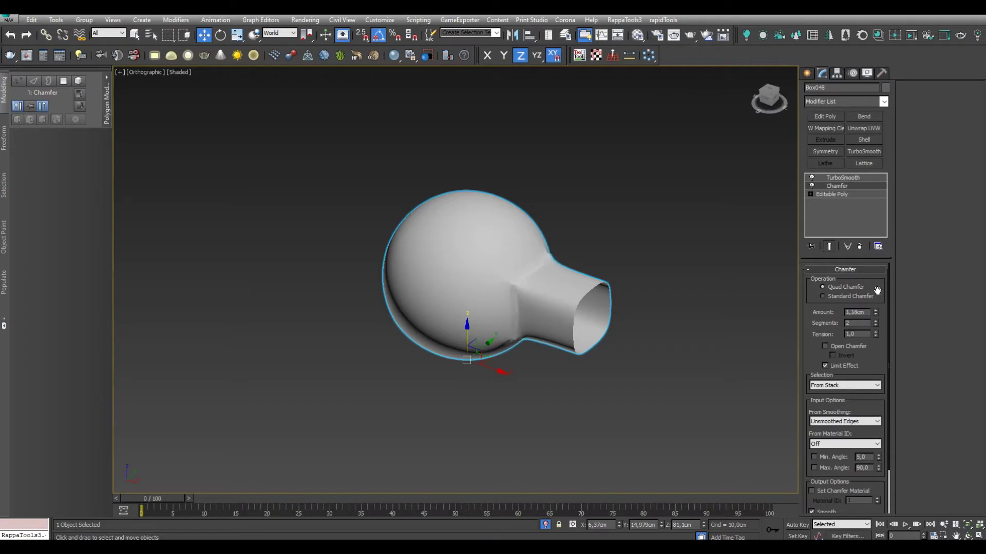
pyautogui.click(875, 324)
pyautogui.scroll(-3, 607, 314)
pyautogui.click(852, 178)
# Return to the full house and check the lantern hanging arm's chamfer settings
pyautogui.click(545, 525)
pyautogui.moveTo(550, 345)
pyautogui.keyDown('alt'); pyautogui.mouseDown(button='middle')
pyautogui.moveTo(567, 267)
pyautogui.moveTo(461, 265)
pyautogui.mouseUp(button='middle'); pyautogui.keyUp('alt')
pyautogui.scroll(-8, 559, 284)
pyautogui.scroll(-5, 462, 265)
pyautogui.scroll(8, 290, 262)
pyautogui.click(401, 200)
pyautogui.click(836, 186)
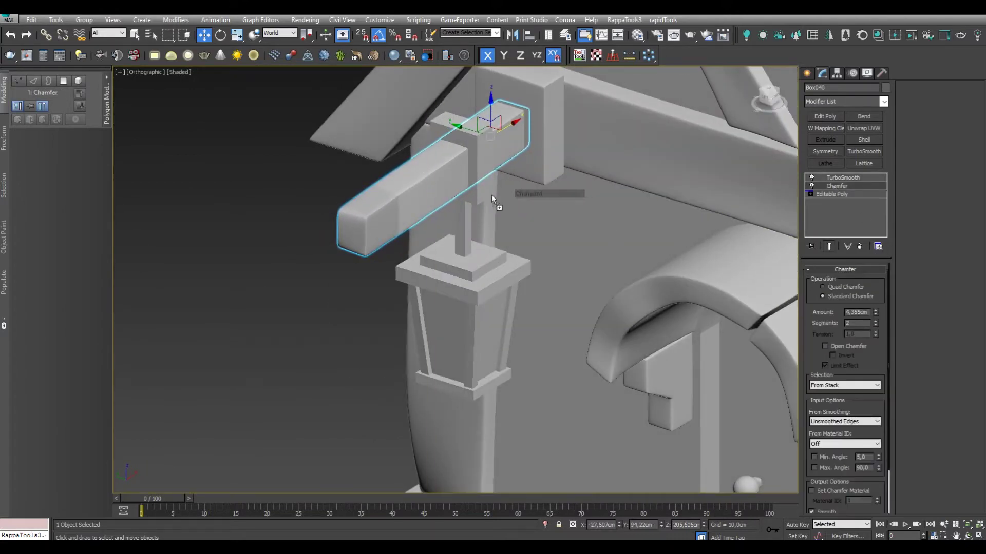
pyautogui.click(842, 177)
pyautogui.scroll(-3, 482, 179)
# Isolate the small box holding the lantern and inspect the lantern's top cap
pyautogui.click(462, 169)
pyautogui.hotkey('alt', 'q')
pyautogui.hotkey('alt', 'q')
pyautogui.scroll(3, 460, 185)
pyautogui.scroll(-3, 459, 185)
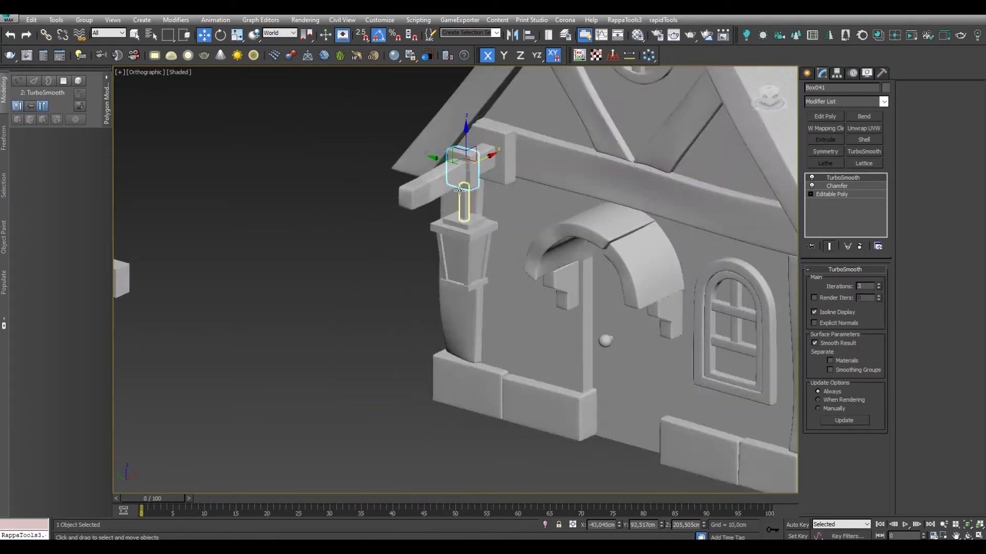
pyautogui.scroll(3, 467, 239)
pyautogui.click(467, 239)
pyautogui.scroll(4, 467, 238)
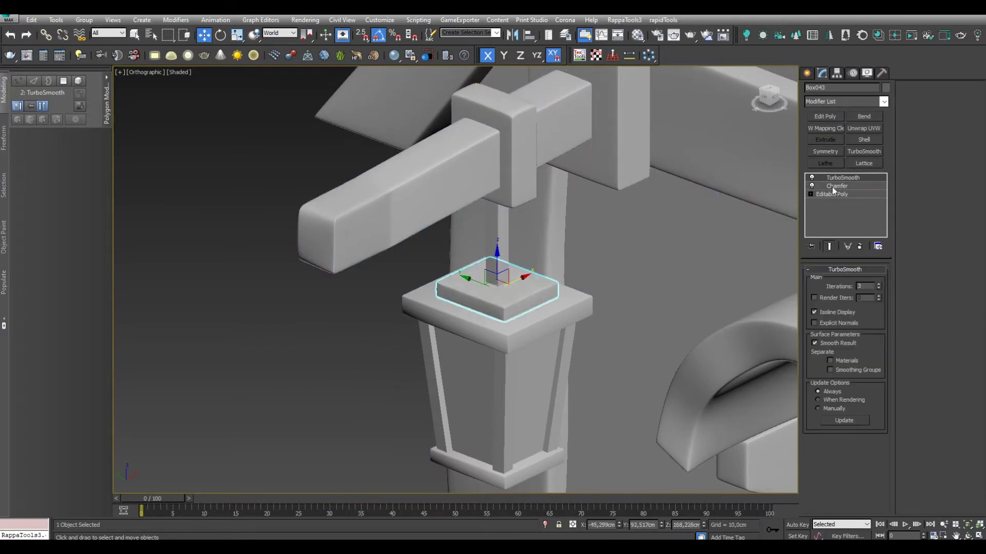
pyautogui.scroll(-5, 541, 324)
pyautogui.scroll(6, 530, 241)
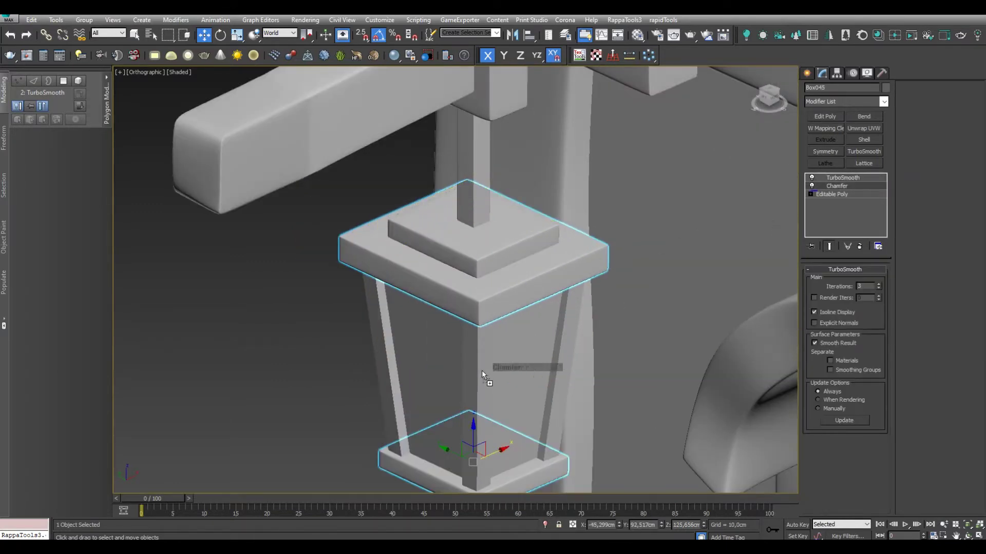
pyautogui.scroll(-4, 486, 374)
# Isolate the lantern frame and reduce its Chamfer Amount to about 1cm
pyautogui.click(487, 350)
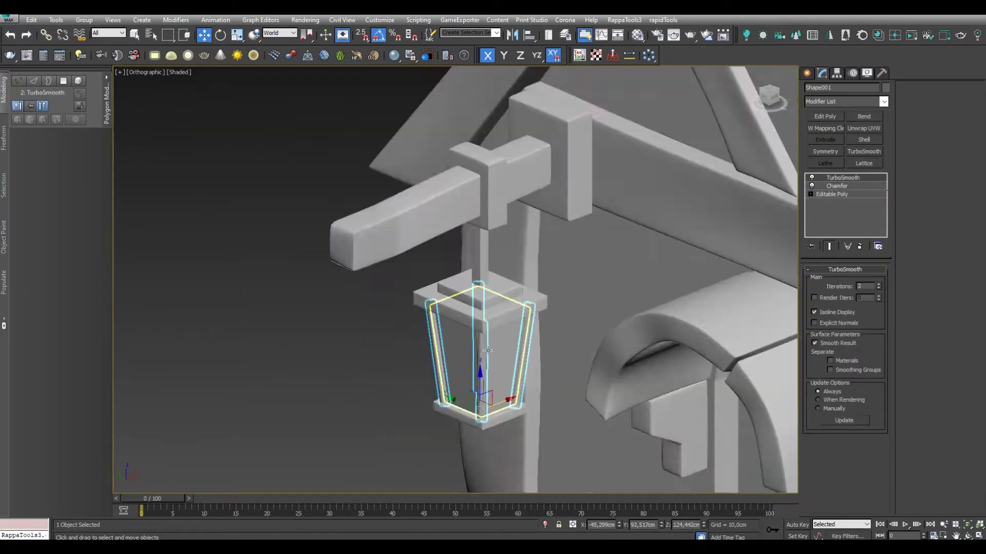
pyautogui.hotkey('alt', 'q')
pyautogui.scroll(3, 487, 350)
pyautogui.click(837, 185)
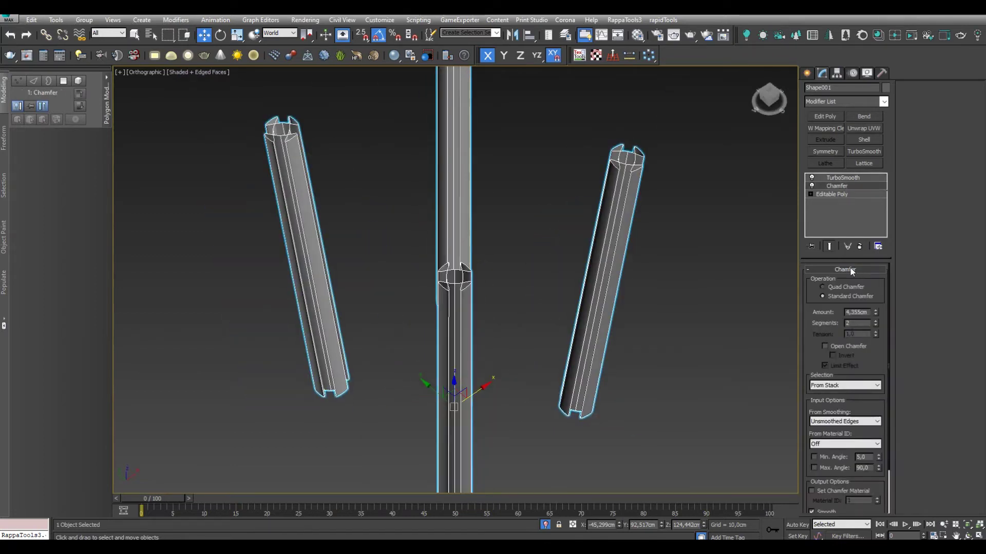
pyautogui.moveTo(875, 312); pyautogui.dragTo(883, 350)
pyautogui.click(840, 179)
pyautogui.scroll(-3, 575, 467)
pyautogui.hotkey('alt', 'q')
pyautogui.scroll(4, 530, 275)
# Recheck the lantern frame's chamfer, then isolate the door
pyautogui.click(836, 185)
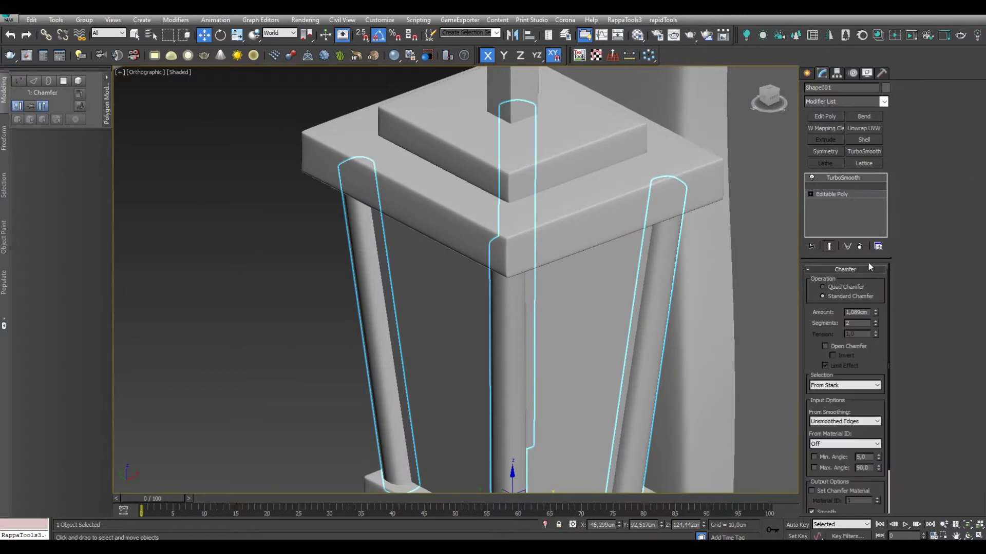
pyautogui.click(841, 178)
pyautogui.scroll(-3, 476, 282)
pyautogui.scroll(-2, 476, 281)
pyautogui.scroll(-2, 476, 282)
pyautogui.scroll(-2, 477, 281)
pyautogui.scroll(-2, 478, 280)
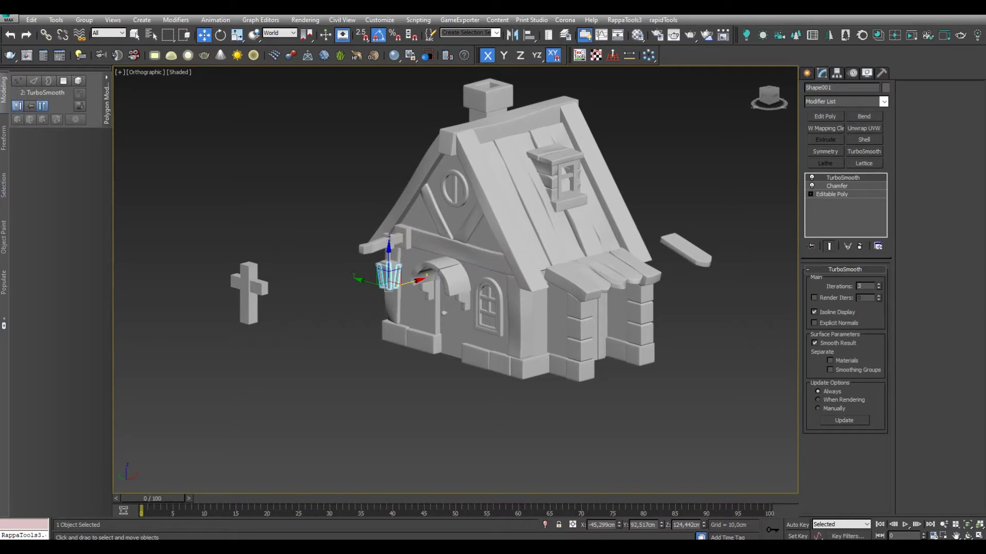
pyautogui.scroll(5, 488, 303)
pyautogui.click(414, 342)
pyautogui.hotkey('alt', 'q')
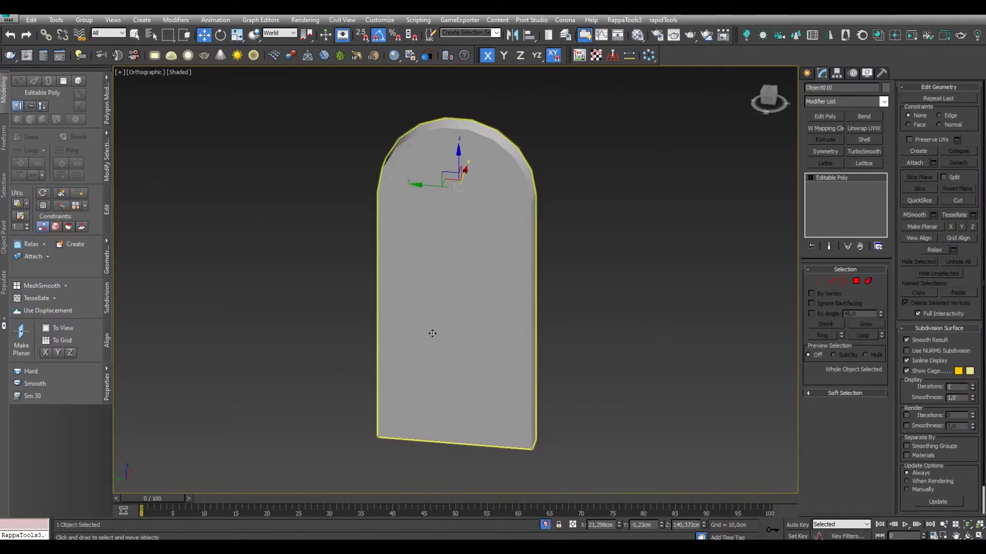
# Select the door's left-side polygons and detach them into a new object
pyautogui.scroll(-2, 438, 197)
pyautogui.moveTo(439, 205)
pyautogui.keyDown('alt'); pyautogui.mouseDown(button='middle')
pyautogui.moveTo(443, 226)
pyautogui.moveTo(485, 239)
pyautogui.mouseUp(button='middle'); pyautogui.keyUp('alt')
pyautogui.scroll(-2, 486, 239)
pyautogui.click(856, 281)
pyautogui.scroll(2, 462, 206)
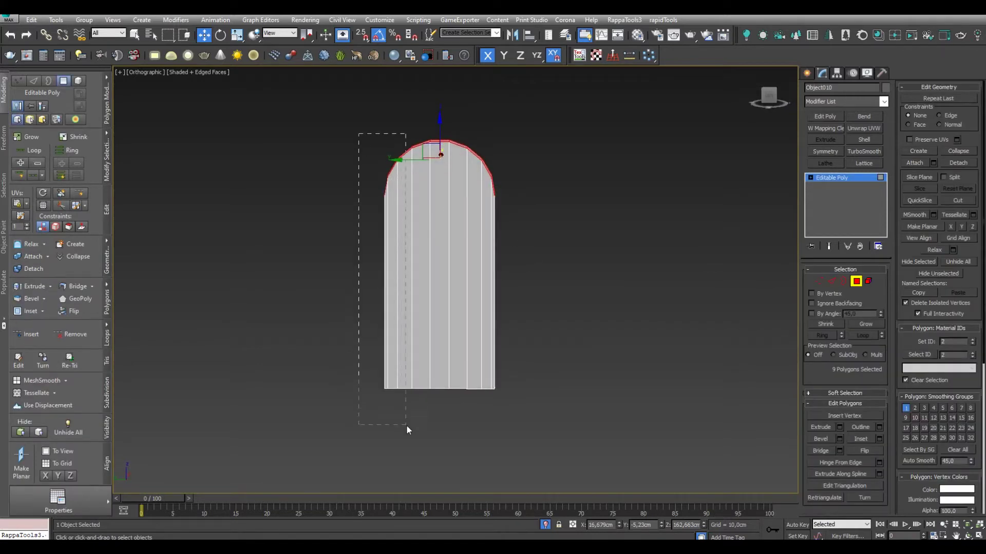
pyautogui.keyDown('ctrl'); pyautogui.moveTo(406, 423); pyautogui.dragTo(406, 424); pyautogui.keyUp('ctrl')
pyautogui.keyDown('alt'); pyautogui.moveTo(405, 424); pyautogui.dragTo(431, 395, button='middle'); pyautogui.keyUp('alt')
pyautogui.keyDown('alt'); pyautogui.moveTo(482, 365); pyautogui.dragTo(375, 314, button='middle'); pyautogui.keyUp('alt')
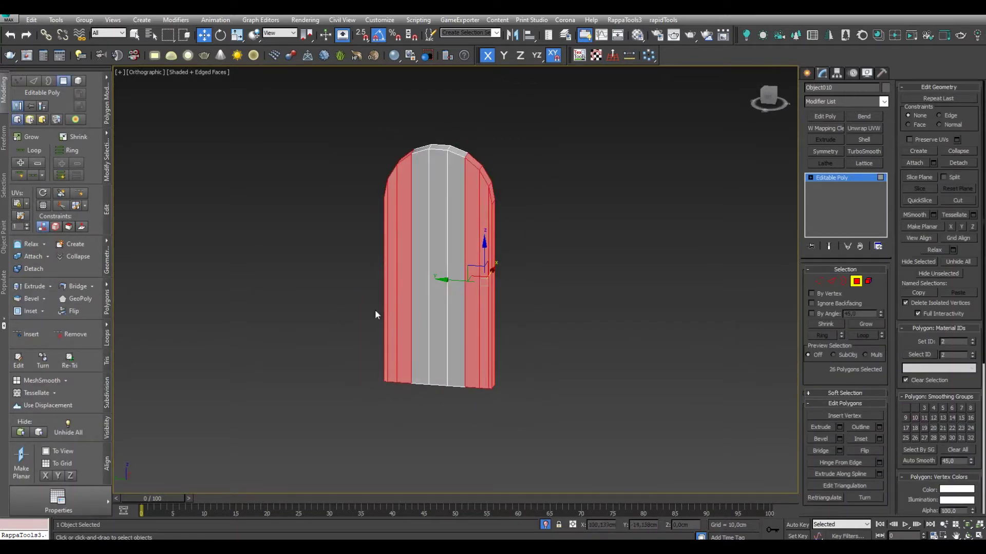
pyautogui.click(525, 281)
pyautogui.click(855, 281)
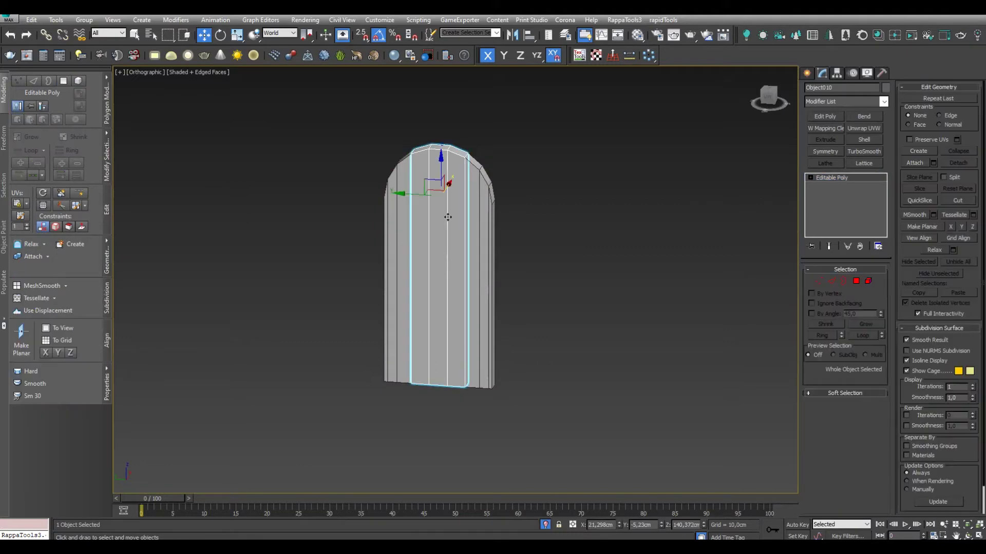
# Inspect the detached piece's open borders, then restore the house and frame the door
pyautogui.keyDown('alt'); pyautogui.moveTo(793, 283); pyautogui.dragTo(811, 284, button='middle'); pyautogui.keyUp('alt')
pyautogui.click(844, 281)
pyautogui.keyDown('alt'); pyautogui.moveTo(565, 256); pyautogui.dragTo(472, 218, button='middle'); pyautogui.keyUp('alt')
pyautogui.click(473, 217)
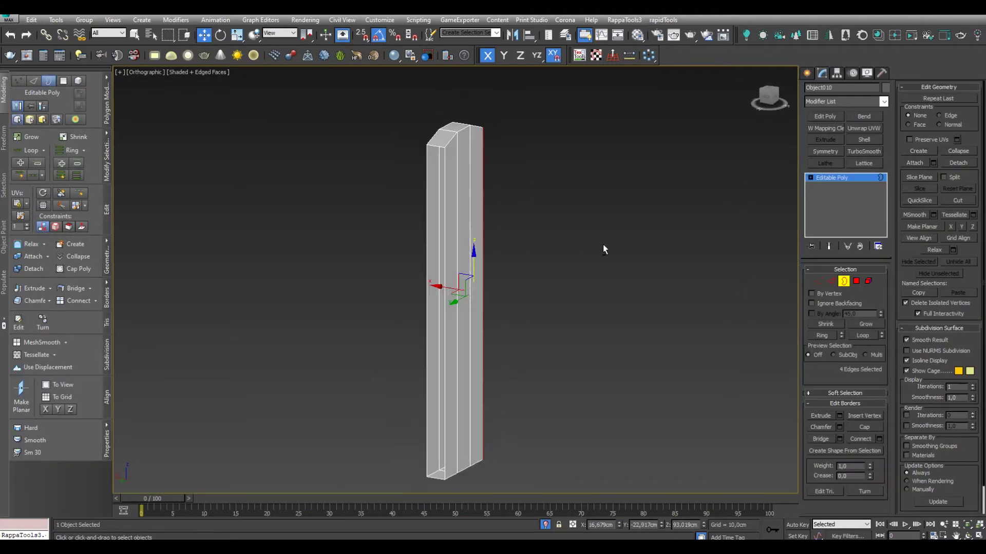
pyautogui.hotkey('alt', 'q')
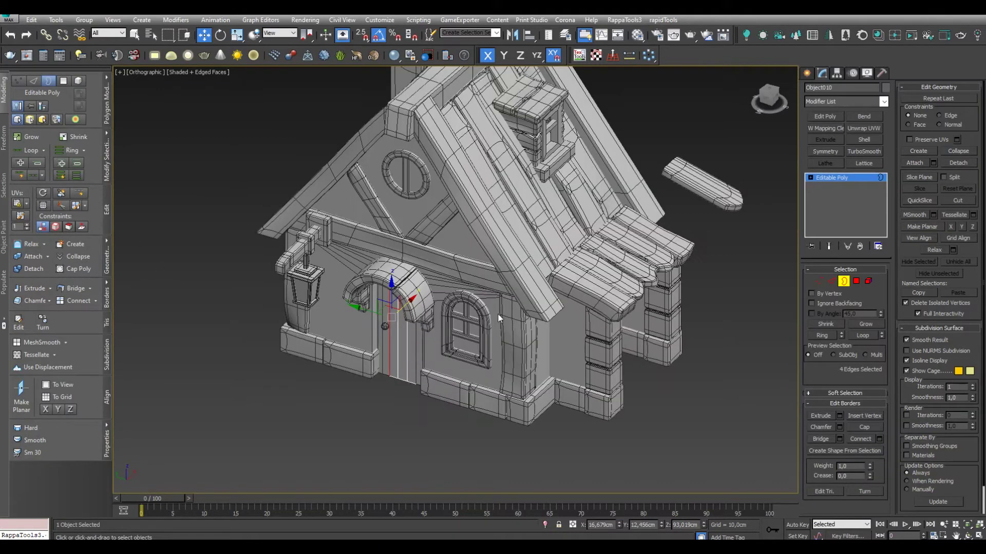
pyautogui.press('3')
pyautogui.scroll(5, 342, 316)
# Check the open borders of both isolated door side pieces, then view them in place
pyautogui.hotkey('alt', 'q')
pyautogui.click(844, 280)
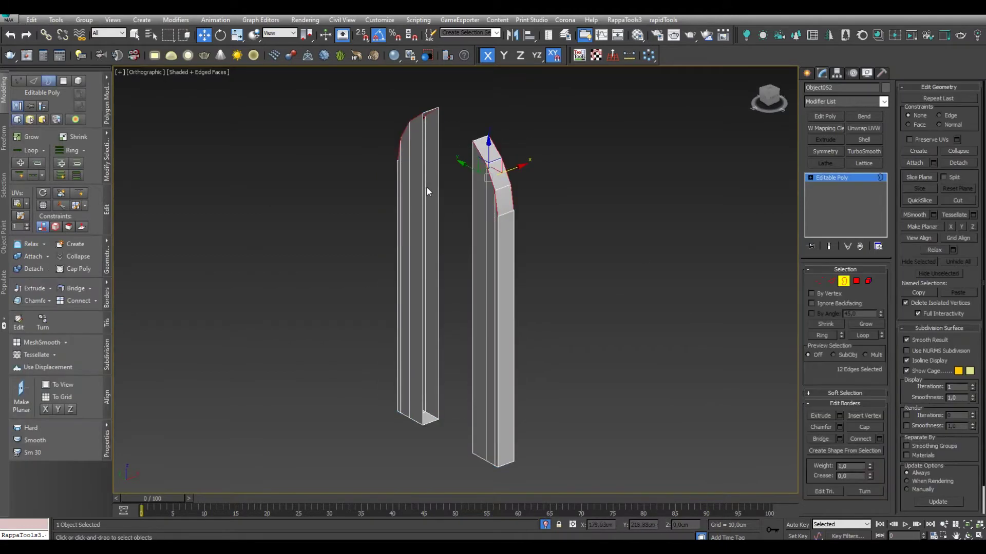
pyautogui.keyDown('alt'); pyautogui.moveTo(513, 236); pyautogui.dragTo(489, 232, button='middle'); pyautogui.keyUp('alt')
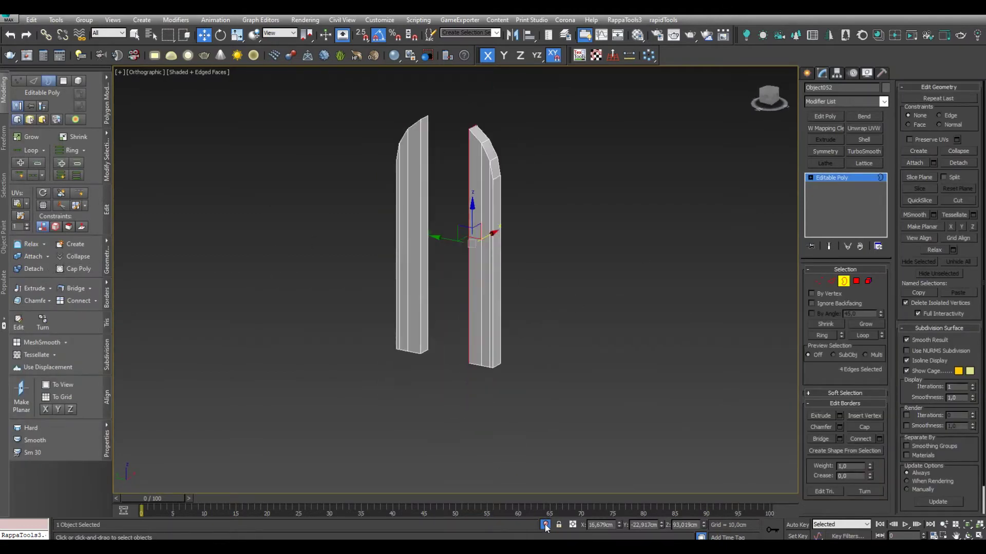
pyautogui.click(545, 525)
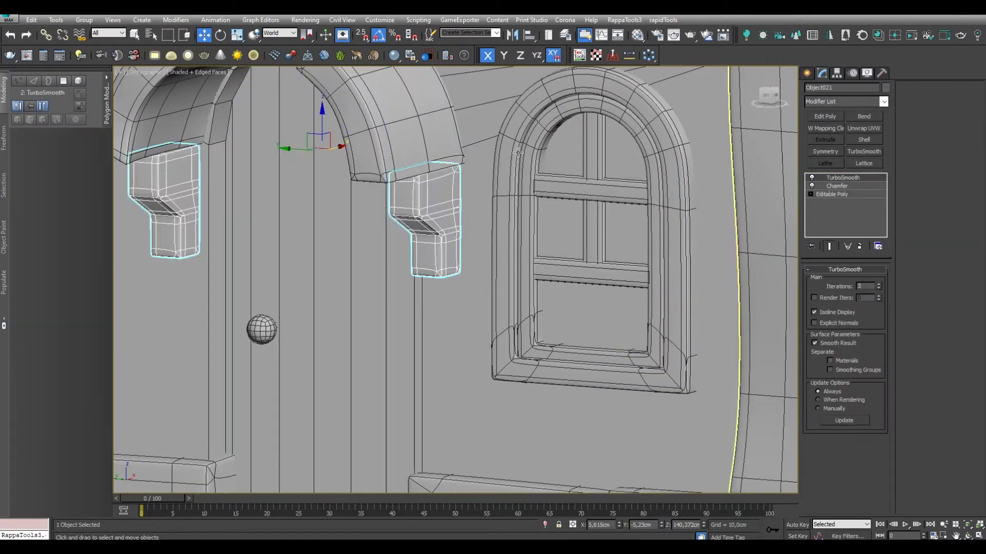
pyautogui.moveTo(360, 256); pyautogui.dragTo(411, 277, button='middle')
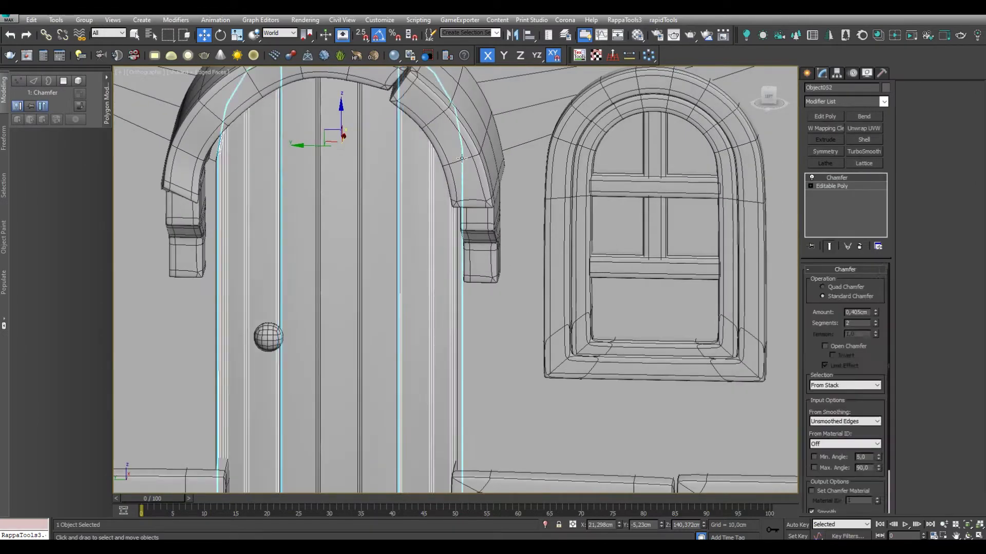
# Isolate the two door pieces, keep one selected, and toggle Edged Faces display
pyautogui.click(360, 216)
pyautogui.keyDown('ctrl'); pyautogui.click(438, 257); pyautogui.keyUp('ctrl')
pyautogui.scroll(-5, 437, 256)
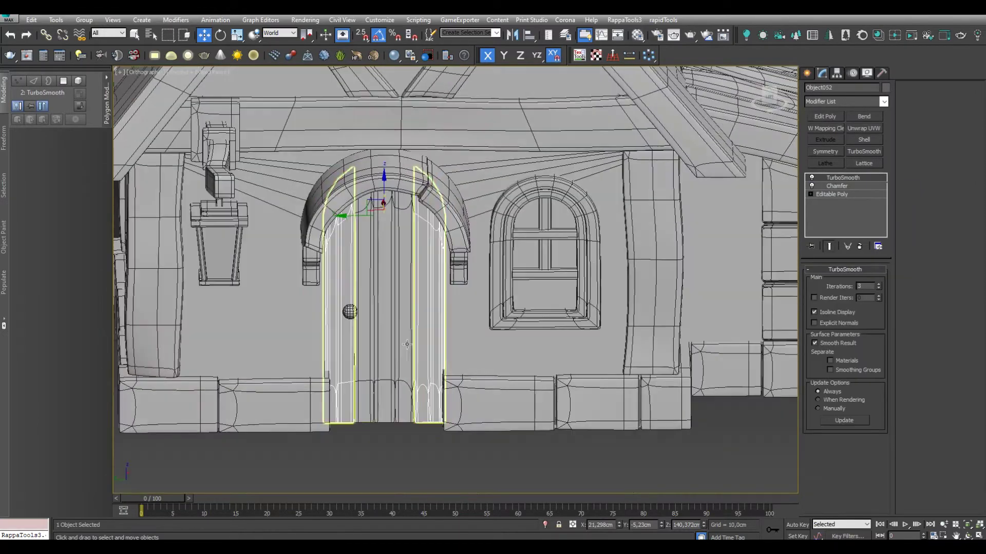
pyautogui.hotkey('alt', 'q')
pyautogui.scroll(3, 531, 216)
pyautogui.scroll(3, 531, 216)
pyautogui.click(530, 216)
pyautogui.scroll(-4, 530, 216)
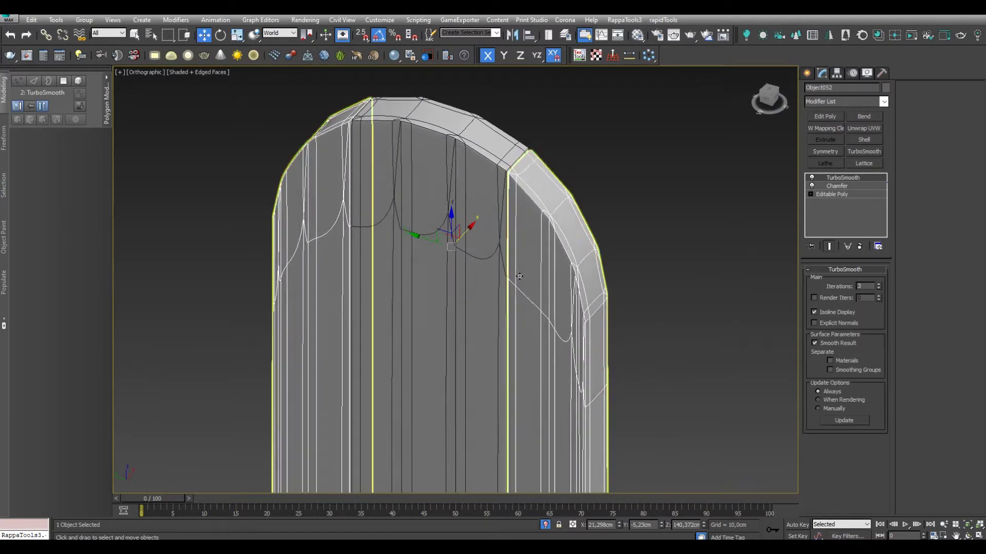
pyautogui.press('F4')
pyautogui.scroll(-2, 475, 258)
pyautogui.press('F4')
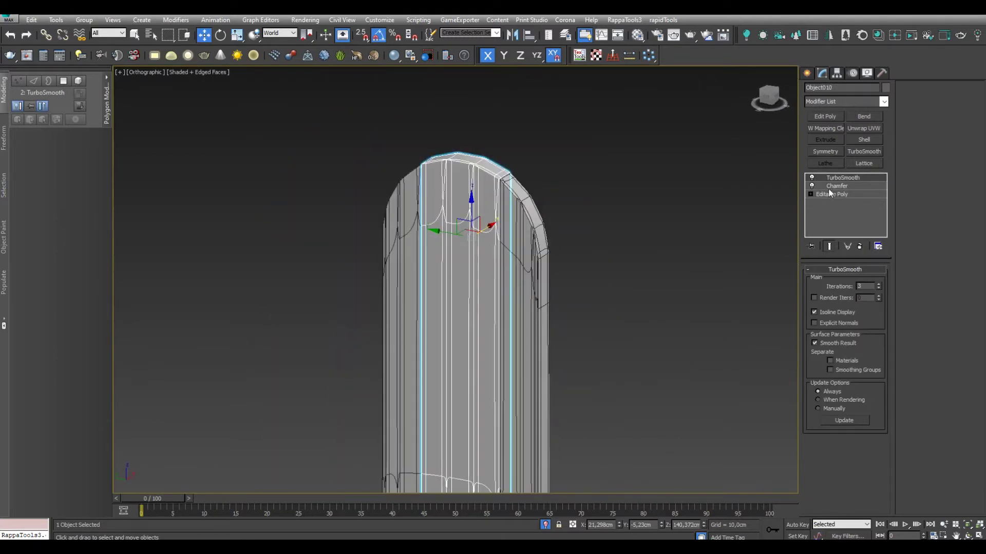
# Select the door piece's front, top and bottom polygons and clear smoothing group 2
pyautogui.click(828, 187)
pyautogui.click(831, 194)
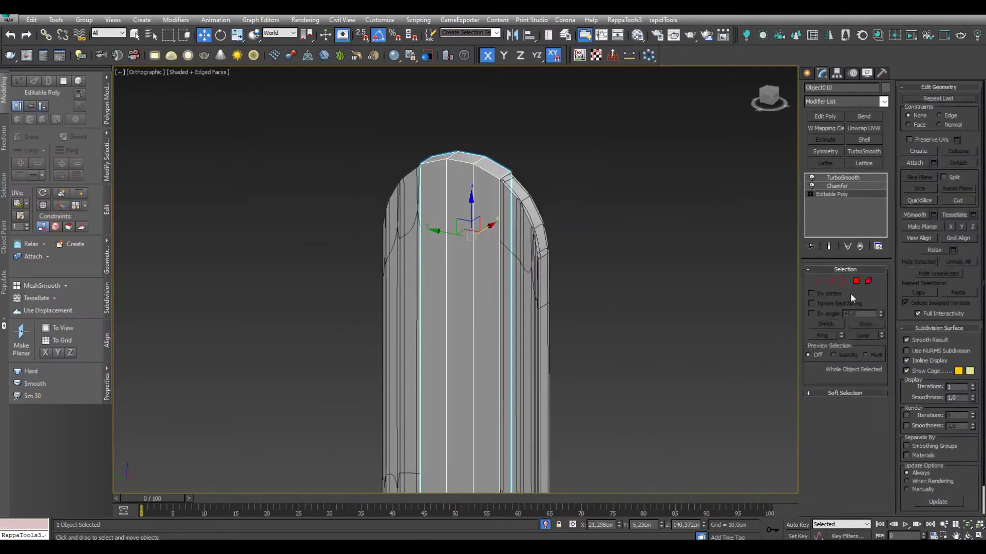
pyautogui.click(856, 281)
pyautogui.click(451, 239)
pyautogui.keyDown('alt'); pyautogui.moveTo(451, 239); pyautogui.dragTo(731, 306, button='middle'); pyautogui.keyUp('alt')
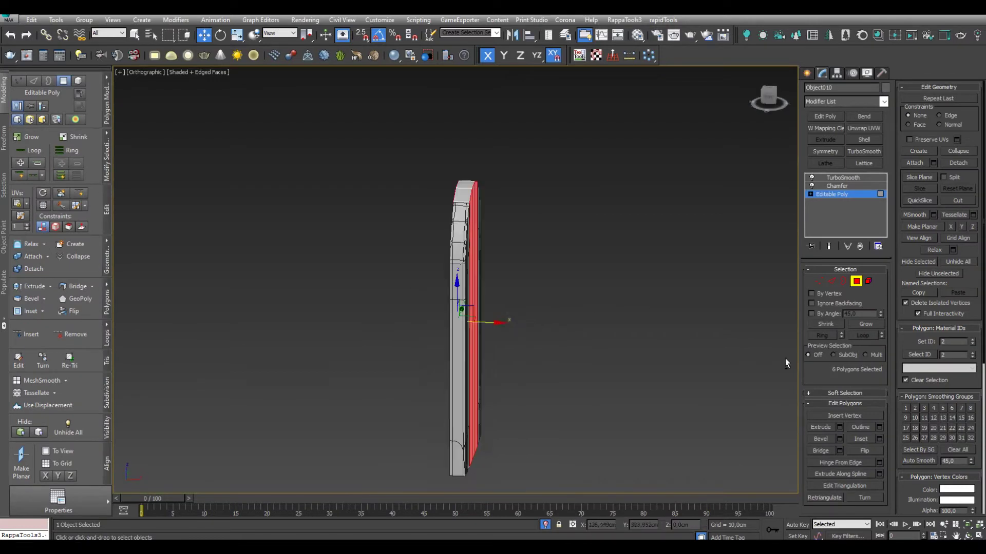
pyautogui.keyDown('alt'); pyautogui.moveTo(472, 363); pyautogui.dragTo(466, 341, button='middle'); pyautogui.keyUp('alt')
pyautogui.click(459, 217)
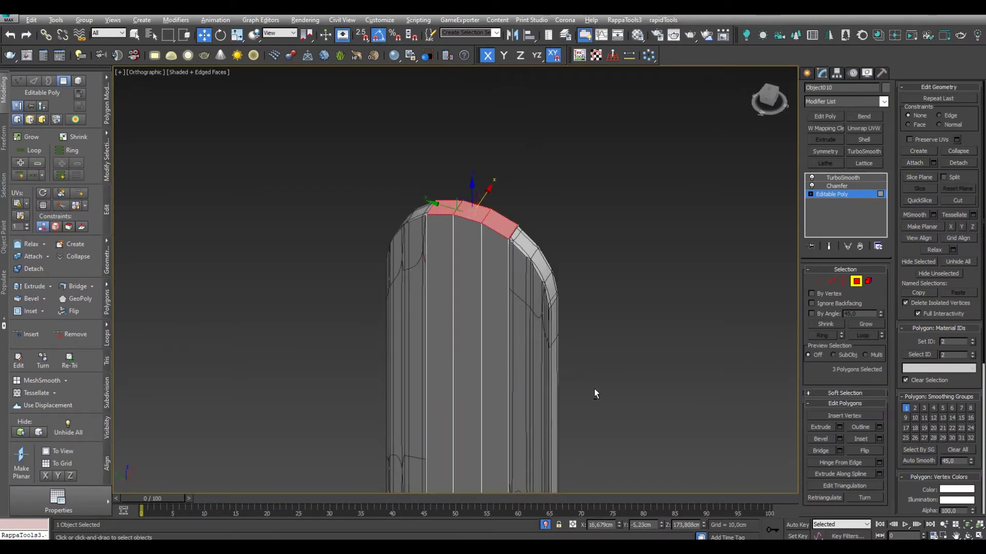
pyautogui.keyDown('alt'); pyautogui.moveTo(594, 395); pyautogui.dragTo(508, 369, button='middle'); pyautogui.keyUp('alt')
pyautogui.click(507, 369)
pyautogui.click(914, 408)
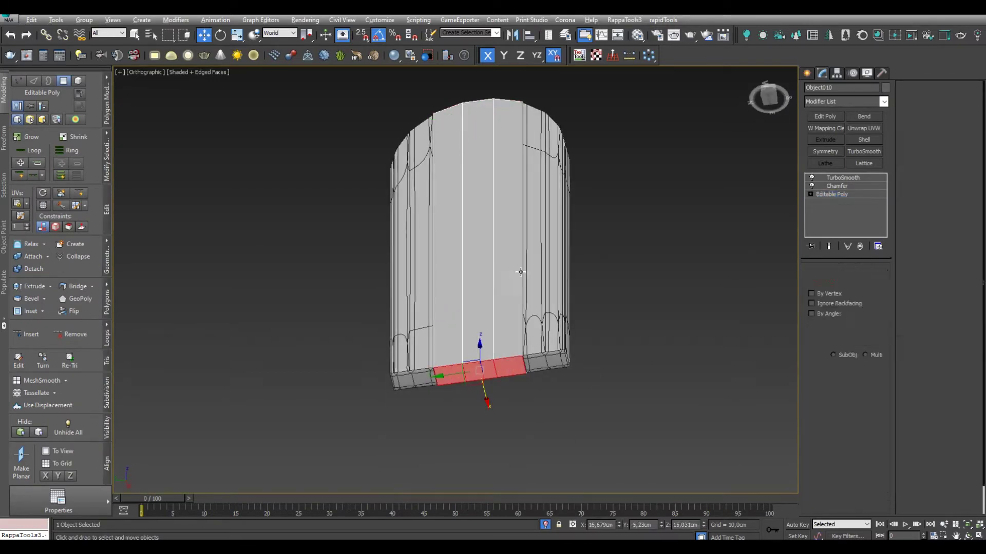
# Return to the door's smoothed result and isolate the two door side pillars
pyautogui.scroll(3, 514, 256)
pyautogui.keyDown('alt'); pyautogui.moveTo(513, 257); pyautogui.dragTo(573, 328, button='middle'); pyautogui.keyUp('alt')
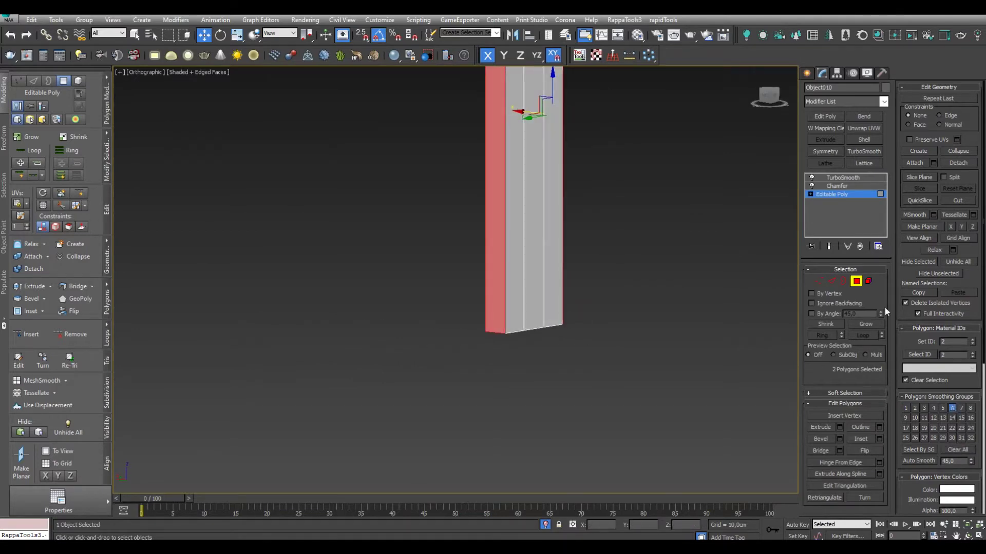
pyautogui.click(842, 178)
pyautogui.hotkey('alt', 'q')
pyautogui.keyDown('alt'); pyautogui.moveTo(524, 335); pyautogui.dragTo(493, 288, button='middle'); pyautogui.keyUp('alt')
pyautogui.scroll(4, 482, 275)
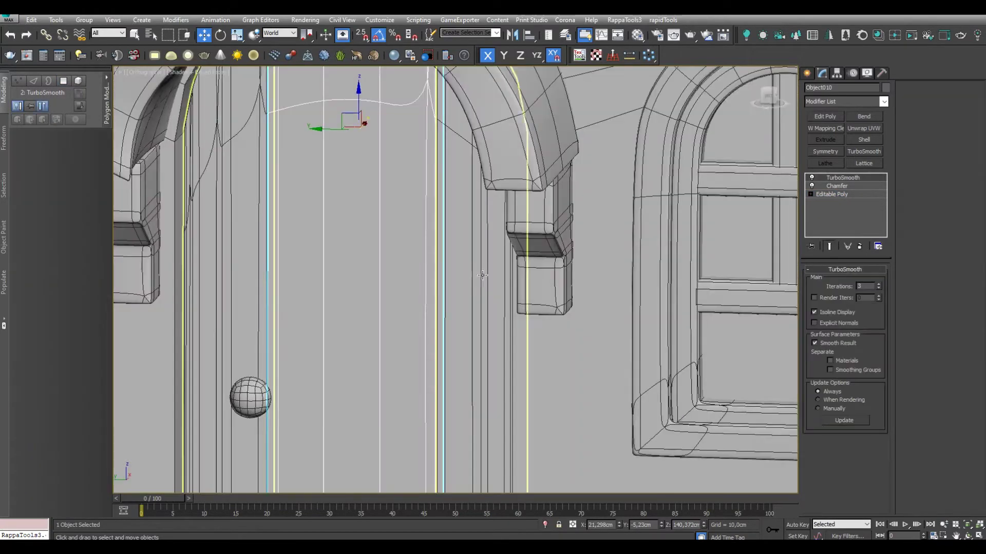
pyautogui.click(482, 276)
pyautogui.hotkey('alt', 'q')
pyautogui.scroll(5, 479, 245)
pyautogui.moveTo(479, 245)
pyautogui.keyDown('alt'); pyautogui.mouseDown(button='middle')
pyautogui.moveTo(565, 225)
pyautogui.moveTo(544, 236)
pyautogui.mouseUp(button='middle'); pyautogui.keyUp('alt')
# Assign smoothing group 25 to the pillars' narrow side faces
pyautogui.press('F4')
pyautogui.click(832, 194)
pyautogui.press('4')
pyautogui.click(534, 254)
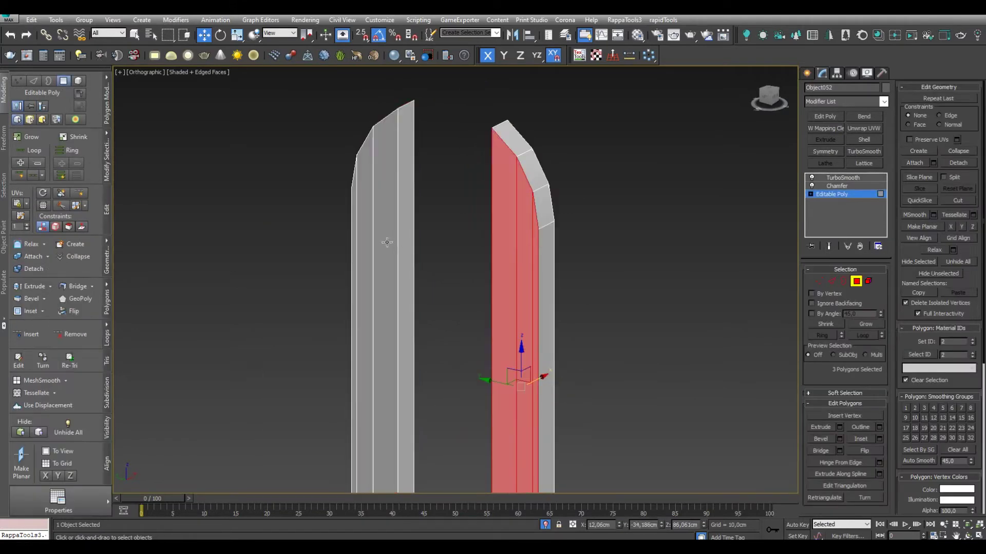
pyautogui.keyDown('alt'); pyautogui.moveTo(403, 266); pyautogui.dragTo(396, 259, button='middle'); pyautogui.keyUp('alt')
pyautogui.keyDown('ctrl'); pyautogui.click(539, 248); pyautogui.keyUp('ctrl')
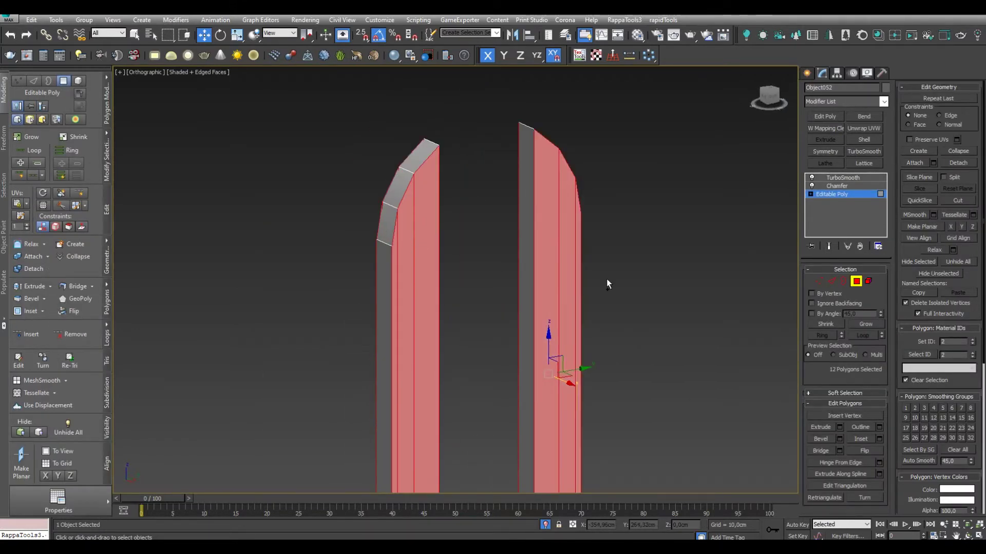
pyautogui.click(905, 438)
# Set smoothing group 28 on the bottom polygons of the door pieces
pyautogui.moveTo(642, 308)
pyautogui.keyDown('alt'); pyautogui.mouseDown(button='middle')
pyautogui.moveTo(539, 295)
pyautogui.moveTo(413, 297)
pyautogui.moveTo(523, 263)
pyautogui.mouseUp(button='middle'); pyautogui.keyUp('alt')
pyautogui.keyDown('ctrl'); pyautogui.click(485, 281); pyautogui.keyUp('ctrl')
pyautogui.keyDown('ctrl'); pyautogui.click(548, 367); pyautogui.keyUp('ctrl')
pyautogui.moveTo(548, 366)
pyautogui.keyDown('alt'); pyautogui.mouseDown(button='middle')
pyautogui.moveTo(642, 380)
pyautogui.moveTo(551, 400)
pyautogui.mouseUp(button='middle'); pyautogui.keyUp('alt')
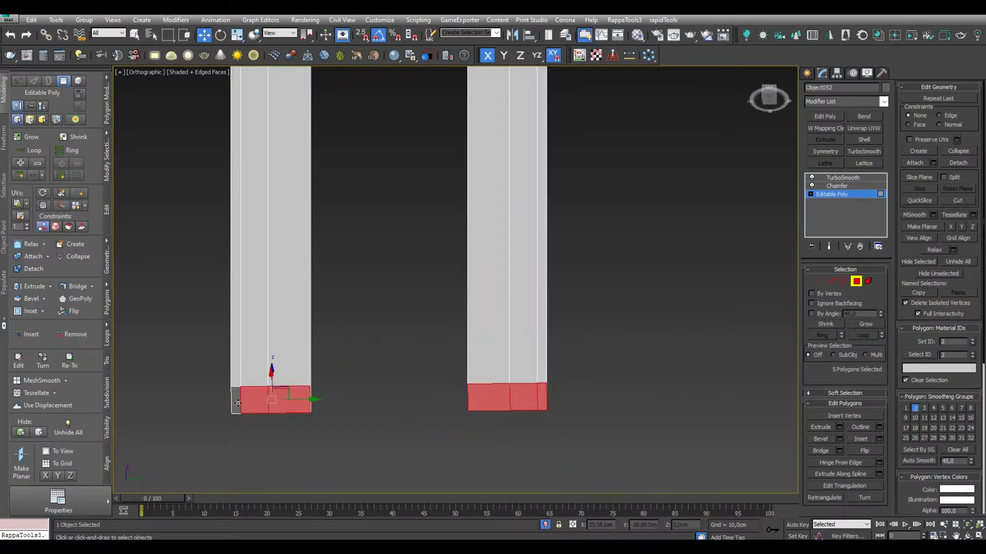
pyautogui.click(933, 438)
pyautogui.click(403, 368)
pyautogui.moveTo(451, 346)
pyautogui.keyDown('alt'); pyautogui.mouseDown(button='middle')
pyautogui.moveTo(403, 367)
pyautogui.moveTo(666, 384)
pyautogui.moveTo(627, 330)
pyautogui.mouseUp(button='middle'); pyautogui.keyUp('alt')
pyautogui.press('6')
# Isolate the door pieces with Edged Faces off, then show the full doorway again
pyautogui.hotkey('alt', 'q')
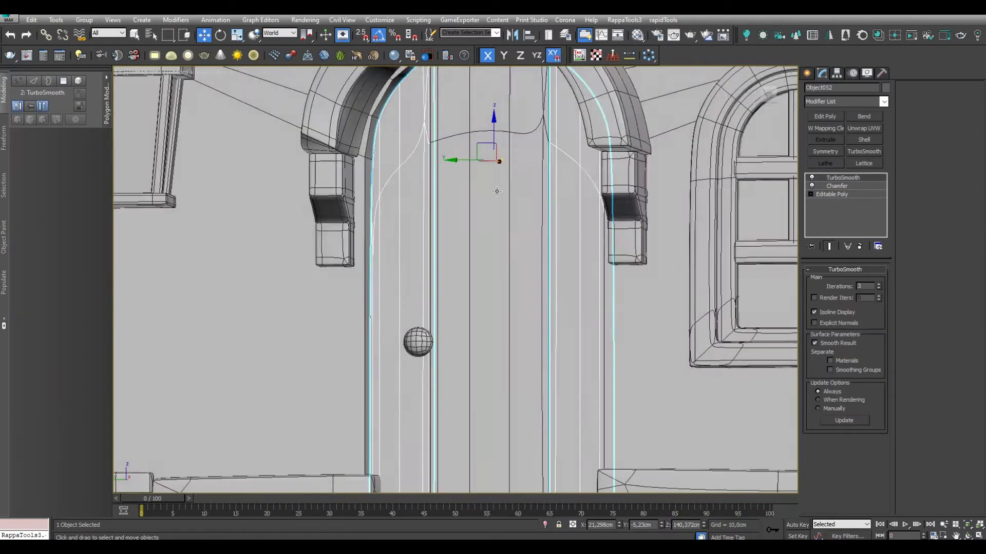
pyautogui.moveTo(462, 267)
pyautogui.keyDown('alt'); pyautogui.mouseDown(button='middle')
pyautogui.moveTo(509, 270)
pyautogui.moveTo(515, 256)
pyautogui.mouseUp(button='middle'); pyautogui.keyUp('alt')
pyautogui.keyDown('ctrl'); pyautogui.click(509, 270); pyautogui.keyUp('ctrl')
pyautogui.hotkey('alt', 'q')
pyautogui.press('F4')
pyautogui.scroll(3, 556, 168)
pyautogui.scroll(-3, 512, 279)
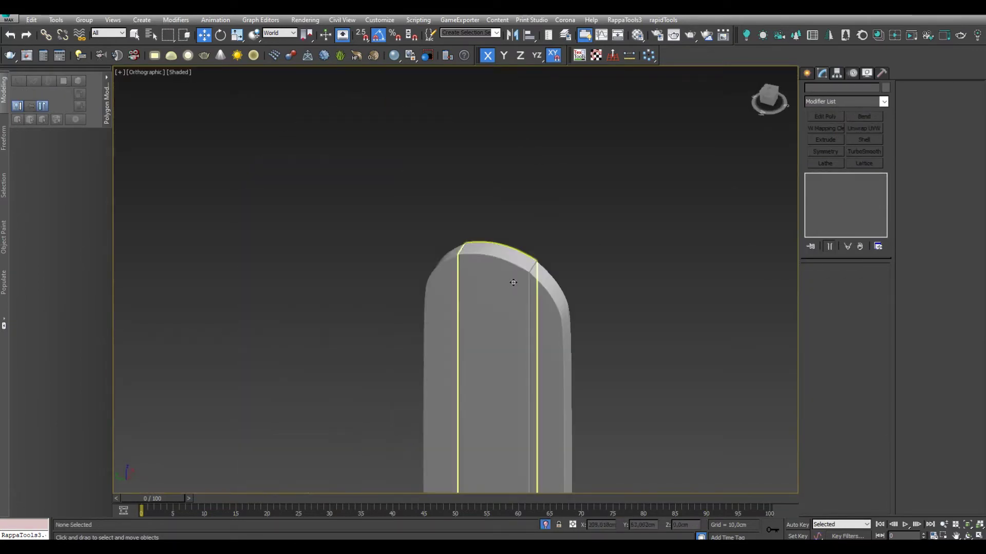
pyautogui.click(499, 293)
pyautogui.hotkey('alt', 'q')
# Select door plank Object010 and turn Edged Faces (F4) back on
pyautogui.moveTo(498, 294); pyautogui.dragTo(498, 195, button='middle')
pyautogui.scroll(-3, 410, 205)
pyautogui.keyDown('alt'); pyautogui.moveTo(410, 205); pyautogui.dragTo(405, 210, button='middle'); pyautogui.keyUp('alt')
pyautogui.click(416, 204)
pyautogui.scroll(4, 415, 205)
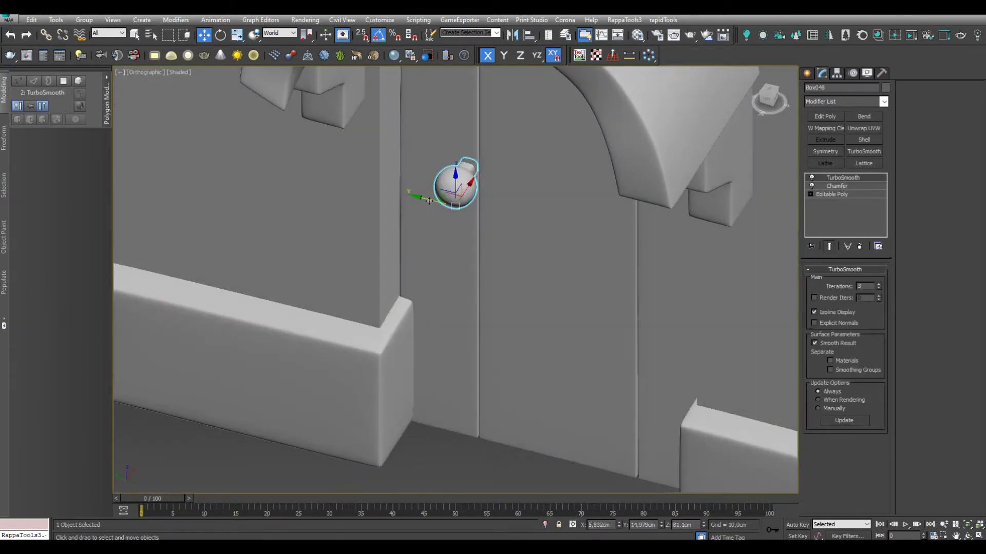
pyautogui.scroll(-3, 486, 204)
pyautogui.click(493, 226)
pyautogui.press('F4')
pyautogui.scroll(2, 504, 248)
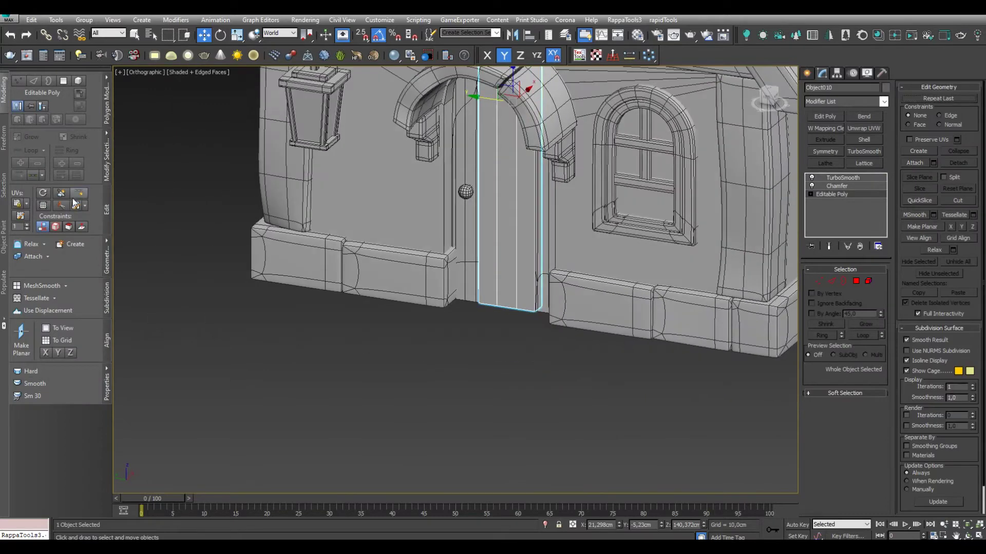
pyautogui.scroll(-2, 506, 266)
pyautogui.scroll(3, 505, 231)
pyautogui.press('1')
pyautogui.scroll(3, 462, 209)
# Nudge the door plank's bottom-left vertex slightly along Y
pyautogui.click(457, 190)
pyautogui.press('w')
pyautogui.scroll(-3, 487, 177)
pyautogui.scroll(3, 462, 308)
pyautogui.click(452, 331)
pyautogui.scroll(1, 482, 336)
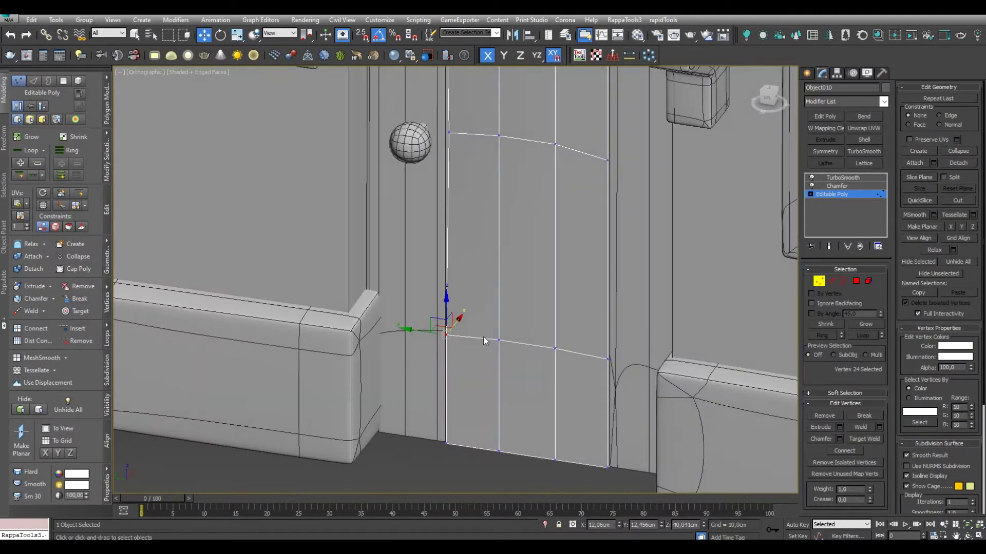
pyautogui.moveTo(447, 336); pyautogui.dragTo(454, 334)
# Select the vertices at the door bottom and on the door plank from a tilted view
pyautogui.press('l')
pyautogui.moveTo(419, 321)
pyautogui.keyDown('alt'); pyautogui.mouseDown(button='middle')
pyautogui.moveTo(442, 287)
pyautogui.moveTo(496, 431)
pyautogui.mouseUp(button='middle'); pyautogui.keyUp('alt')
pyautogui.click(483, 408)
pyautogui.scroll(-5, 488, 375)
pyautogui.keyDown('alt'); pyautogui.moveTo(487, 375); pyautogui.dragTo(483, 308, button='middle'); pyautogui.keyUp('alt')
pyautogui.scroll(3, 484, 282)
pyautogui.click(484, 282)
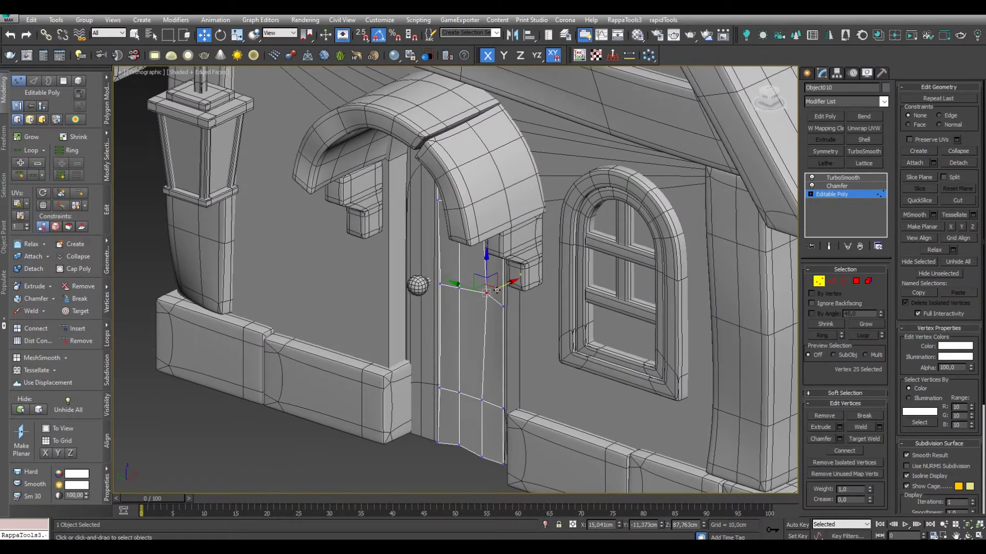
# Isolate door Object052 and inspect its chamfered pieces at Editable Poly vertex level
pyautogui.click(441, 308)
pyautogui.press('z')
pyautogui.hotkey('alt', 'q')
pyautogui.click(831, 194)
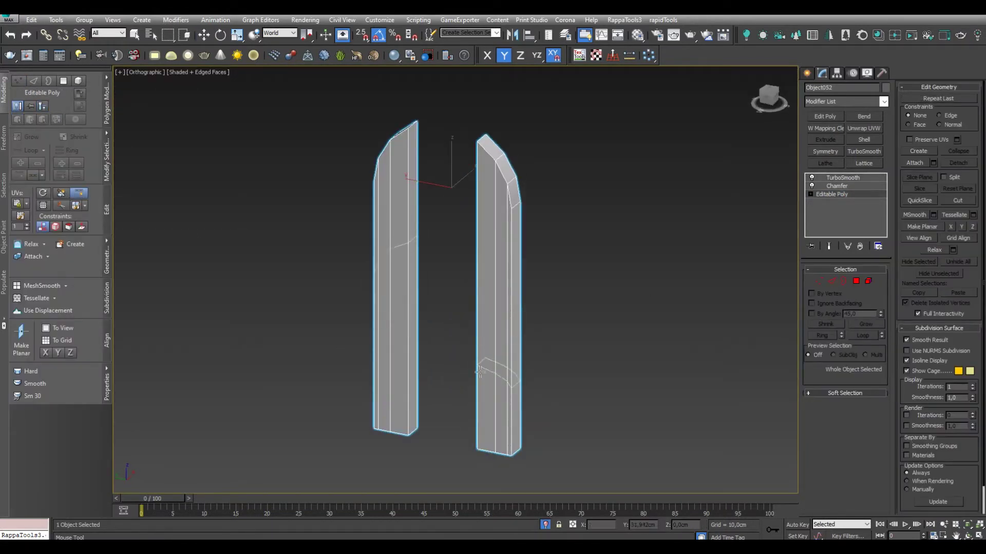
pyautogui.press('1')
pyautogui.scroll(2, 413, 288)
pyautogui.moveTo(378, 337)
pyautogui.keyDown('alt'); pyautogui.mouseDown(button='middle')
pyautogui.moveTo(401, 387)
pyautogui.moveTo(425, 359)
pyautogui.mouseUp(button='middle'); pyautogui.keyUp('alt')
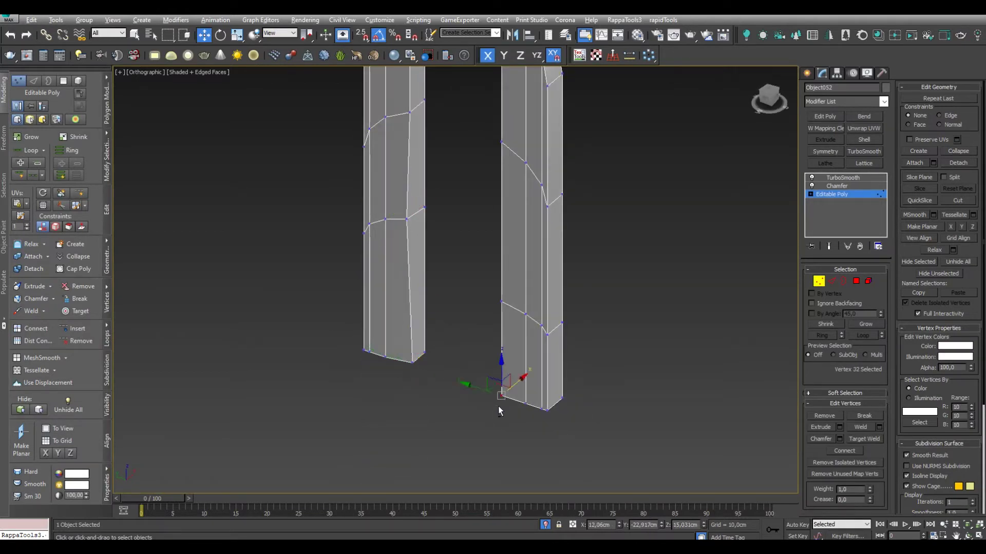
pyautogui.moveTo(498, 411)
pyautogui.keyDown('alt'); pyautogui.mouseDown(button='middle')
pyautogui.moveTo(440, 286)
pyautogui.moveTo(532, 237)
pyautogui.mouseUp(button='middle'); pyautogui.keyUp('alt')
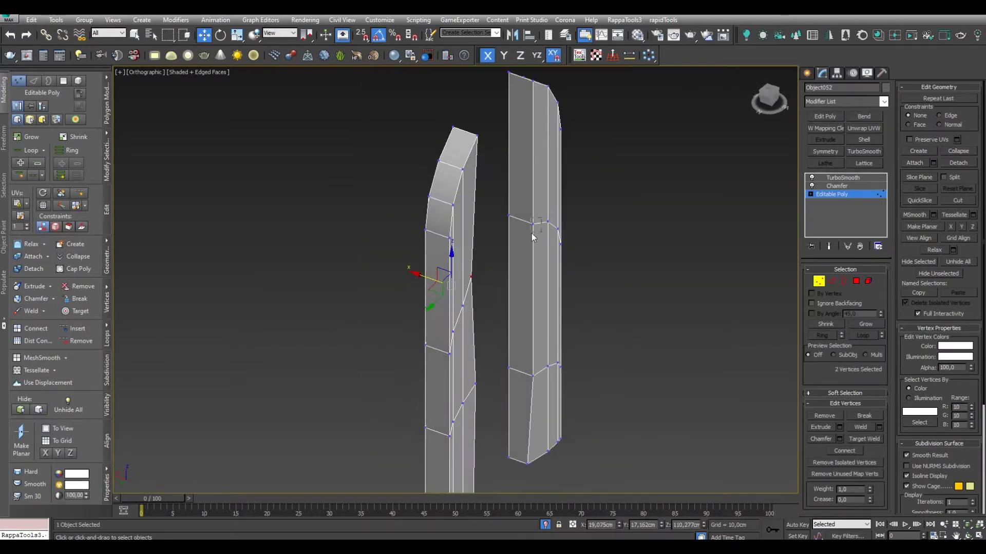
pyautogui.moveTo(518, 383)
pyautogui.keyDown('alt'); pyautogui.mouseDown(button='middle')
pyautogui.moveTo(473, 341)
pyautogui.moveTo(486, 266)
pyautogui.moveTo(494, 291)
pyautogui.moveTo(467, 268)
pyautogui.mouseUp(button='middle'); pyautogui.keyUp('alt')
# Return to the top of the stack, exit isolation, and view the house's porch side
pyautogui.click(842, 178)
pyautogui.scroll(-3, 718, 253)
pyautogui.hotkey('alt', 'q')
pyautogui.click(479, 414)
pyautogui.scroll(-3, 479, 415)
pyautogui.moveTo(479, 415)
pyautogui.keyDown('alt'); pyautogui.mouseDown(button='middle')
pyautogui.moveTo(538, 408)
pyautogui.moveTo(473, 412)
pyautogui.moveTo(511, 301)
pyautogui.mouseUp(button='middle'); pyautogui.keyUp('alt')
pyautogui.scroll(3, 473, 412)
pyautogui.scroll(2, 588, 298)
pyautogui.moveTo(587, 298)
pyautogui.keyDown('alt'); pyautogui.mouseDown(button='middle')
pyautogui.moveTo(555, 345)
pyautogui.moveTo(463, 399)
pyautogui.moveTo(486, 403)
pyautogui.mouseUp(button='middle'); pyautogui.keyUp('alt')
pyautogui.scroll(-2, 574, 322)
pyautogui.scroll(3, 667, 308)
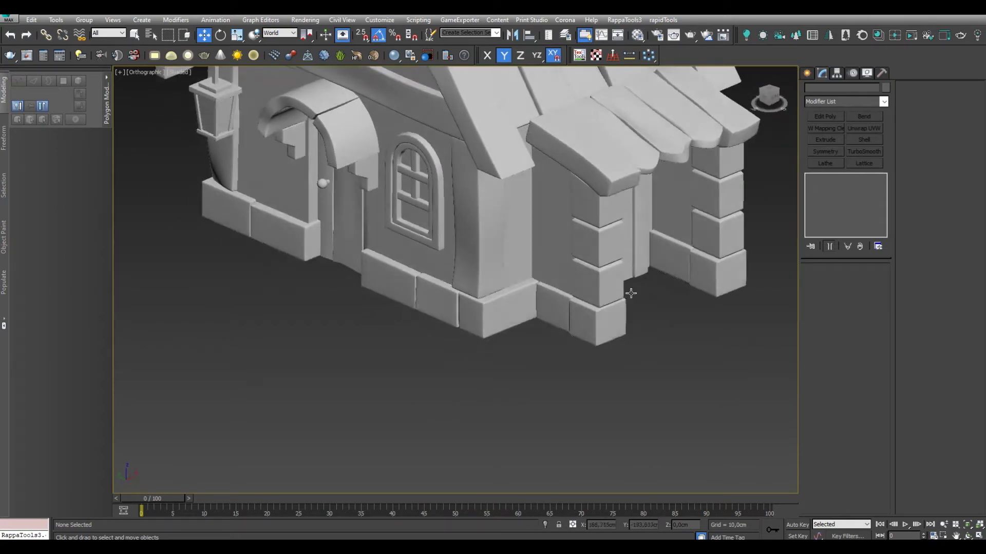
pyautogui.moveTo(555, 273); pyautogui.dragTo(644, 350, button='middle')
pyautogui.scroll(3, 644, 350)
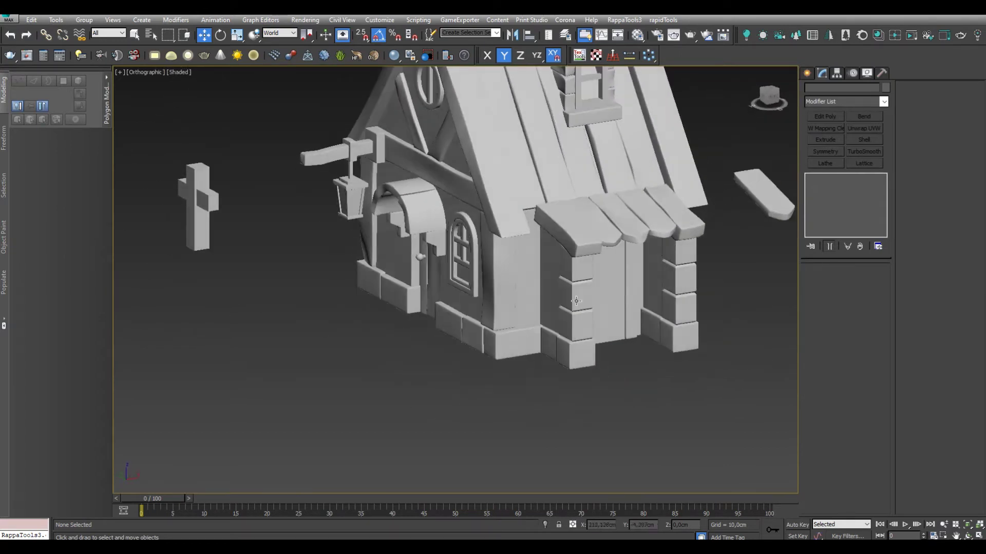
# Isolate board Box047 and select its right-half polygons to split it
pyautogui.click(529, 253)
pyautogui.hotkey('alt', 'q')
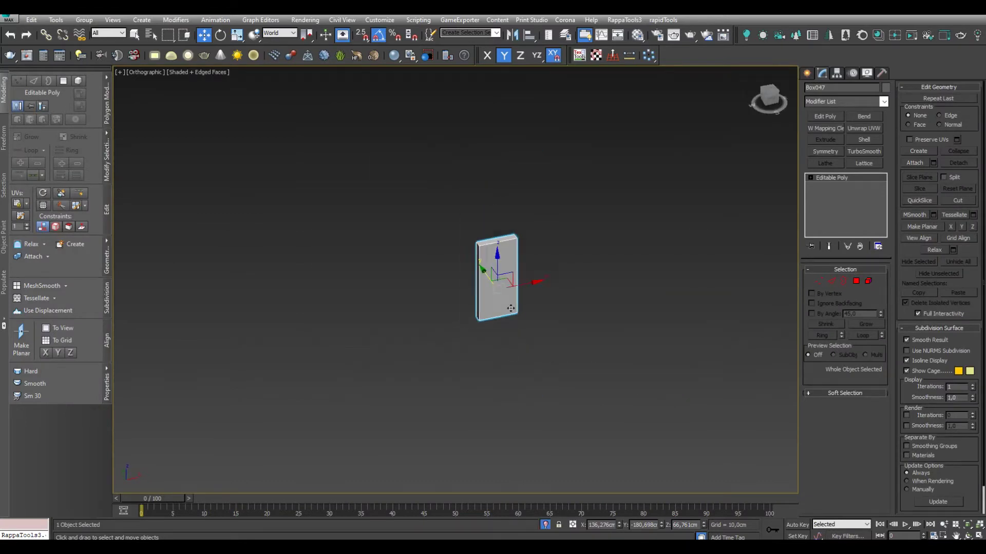
pyautogui.keyDown('alt'); pyautogui.moveTo(511, 308); pyautogui.dragTo(126, 223, button='middle'); pyautogui.keyUp('alt')
pyautogui.press('w')
pyautogui.press('4')
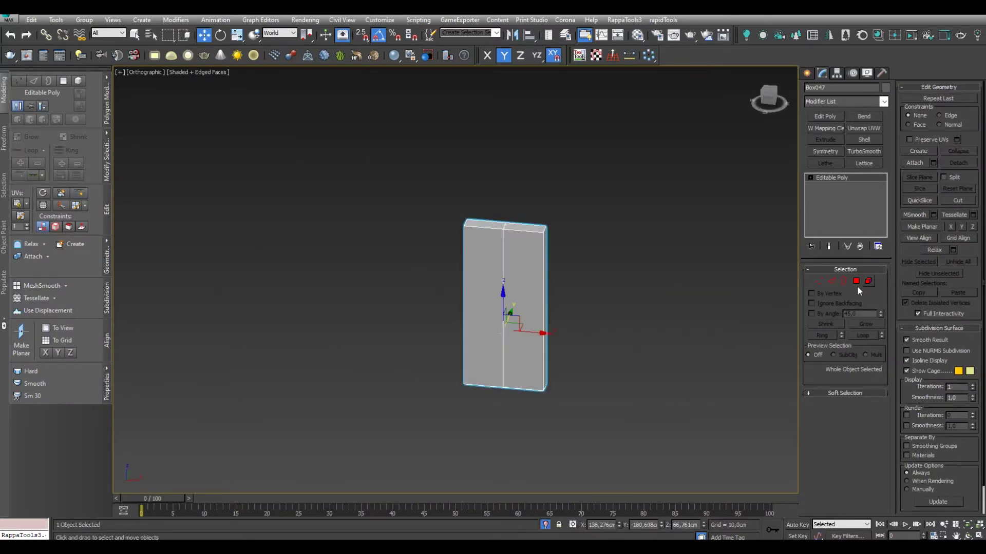
pyautogui.moveTo(594, 182); pyautogui.dragTo(520, 471)
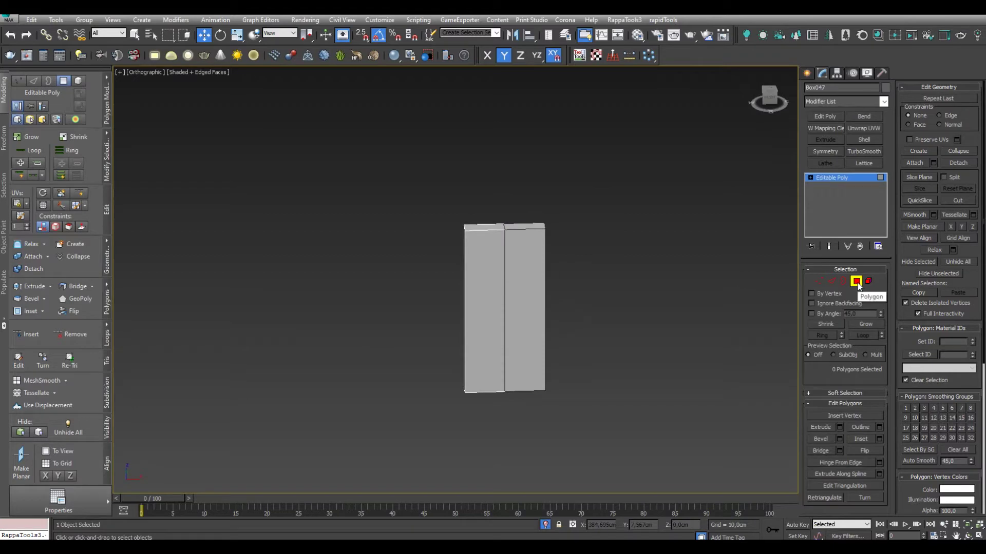
pyautogui.scroll(4, 513, 241)
pyautogui.press('3')
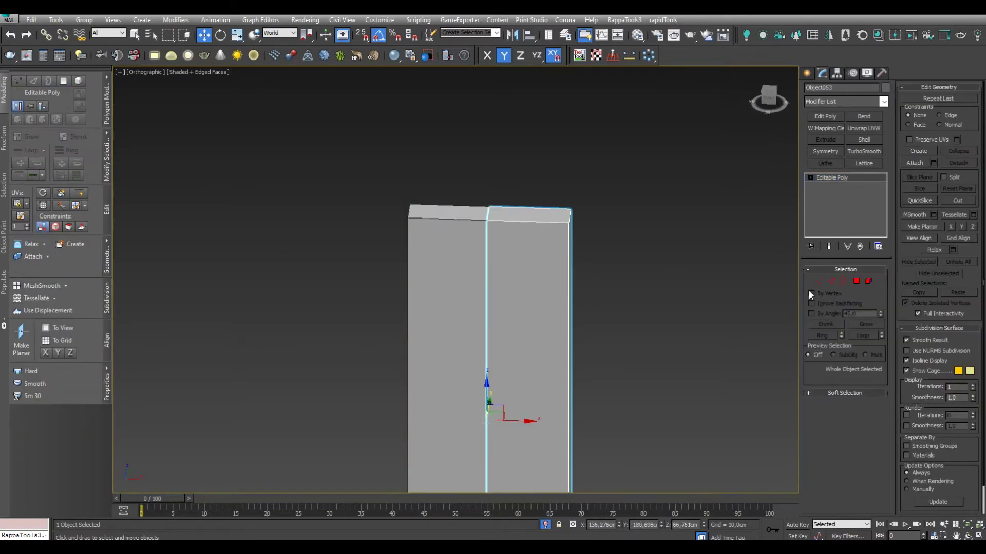
pyautogui.hotkey('shift', 'z')
pyautogui.press('1')
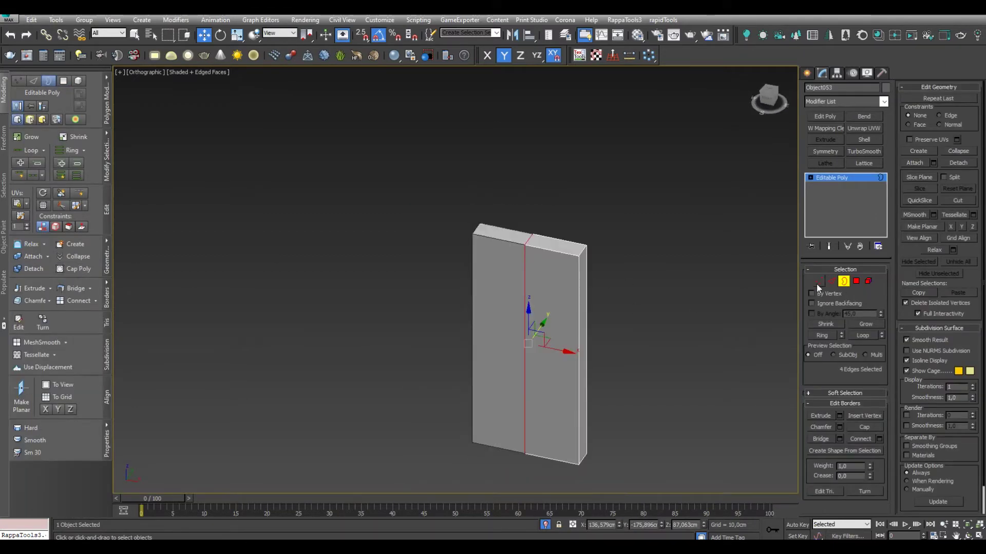
# Insert an edge loop, lower the top vertices to slant the top, and shift a bottom corner along X
pyautogui.click(547, 272)
pyautogui.press('w')
pyautogui.scroll(4, 504, 312)
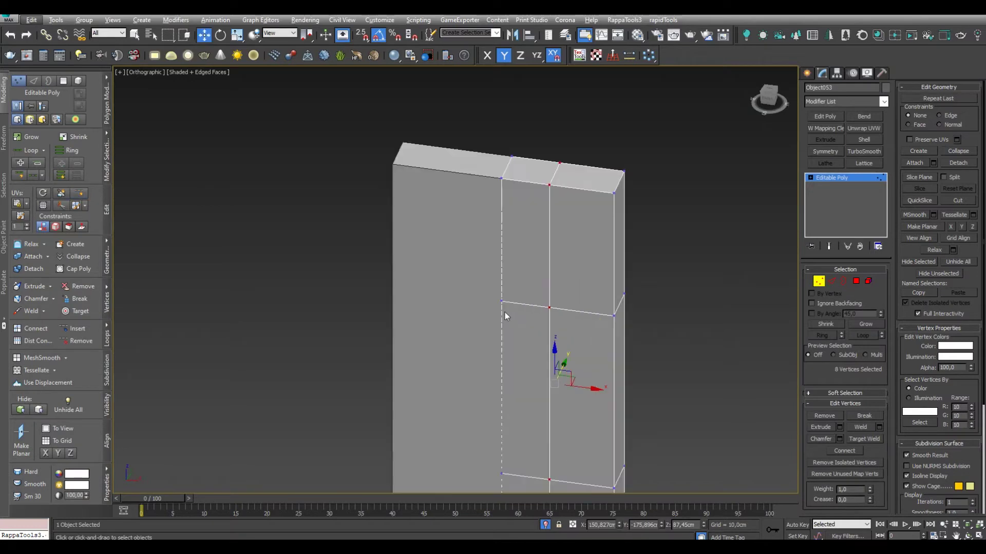
pyautogui.keyDown('alt'); pyautogui.moveTo(533, 306); pyautogui.dragTo(504, 133, button='middle'); pyautogui.keyUp('alt')
pyautogui.moveTo(518, 87); pyautogui.dragTo(524, 111)
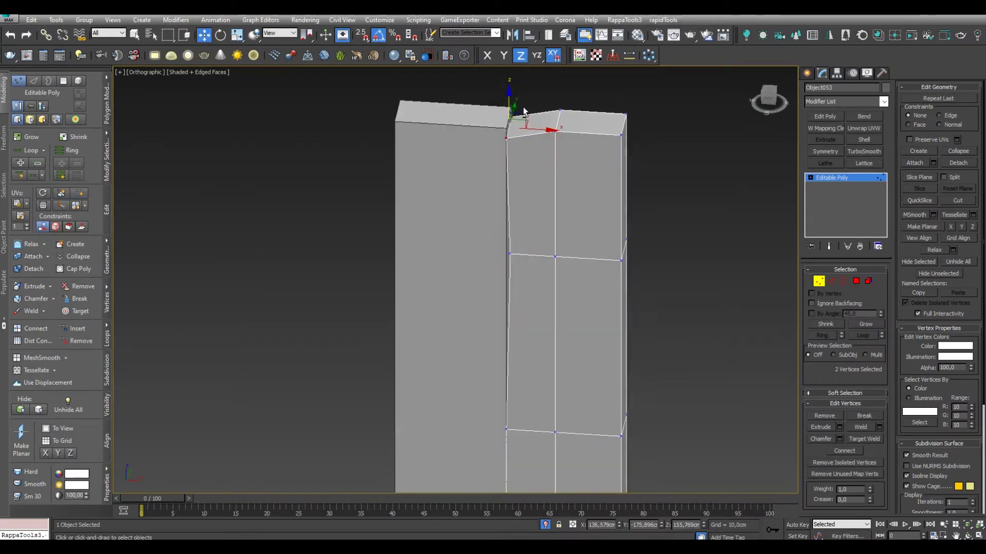
pyautogui.scroll(-5, 583, 173)
pyautogui.click(528, 404)
pyautogui.scroll(2, 528, 405)
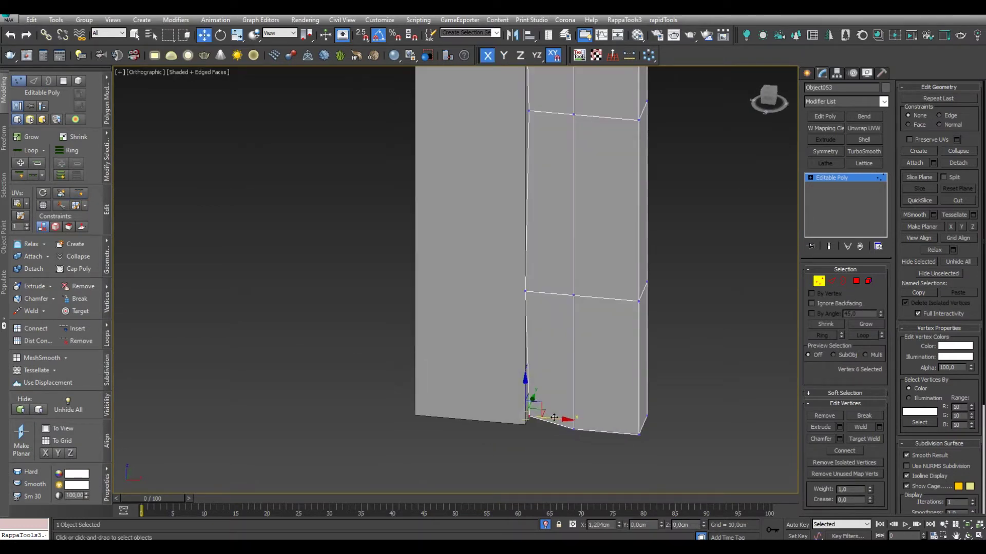
pyautogui.press('F5')
pyautogui.moveTo(529, 405)
pyautogui.keyDown('alt'); pyautogui.mouseDown(button='middle')
pyautogui.moveTo(564, 323)
pyautogui.moveTo(565, 287)
pyautogui.mouseUp(button='middle'); pyautogui.keyUp('alt')
# Select the other Box047 piece's top vertices, then return to object level
pyautogui.click(509, 231)
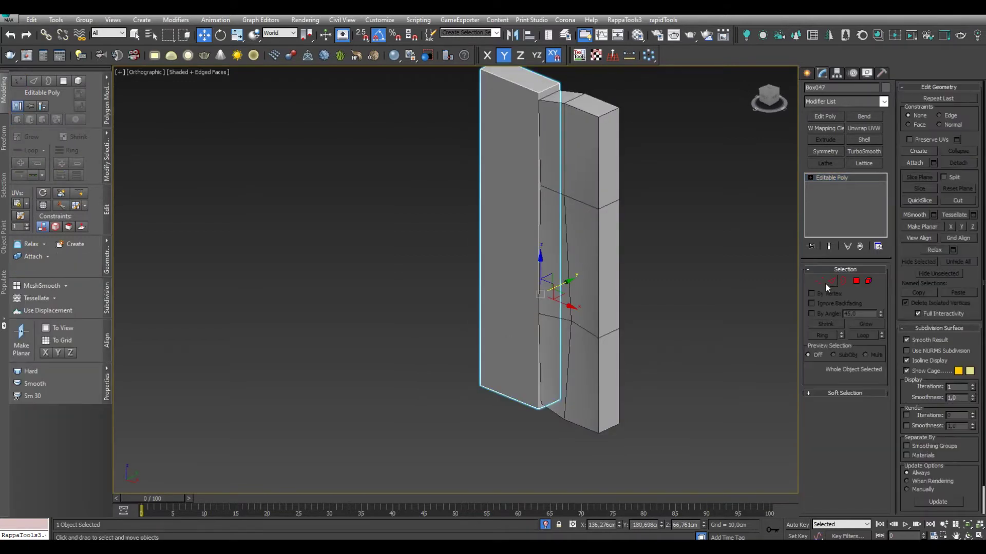
pyautogui.press('1')
pyautogui.press('F6')
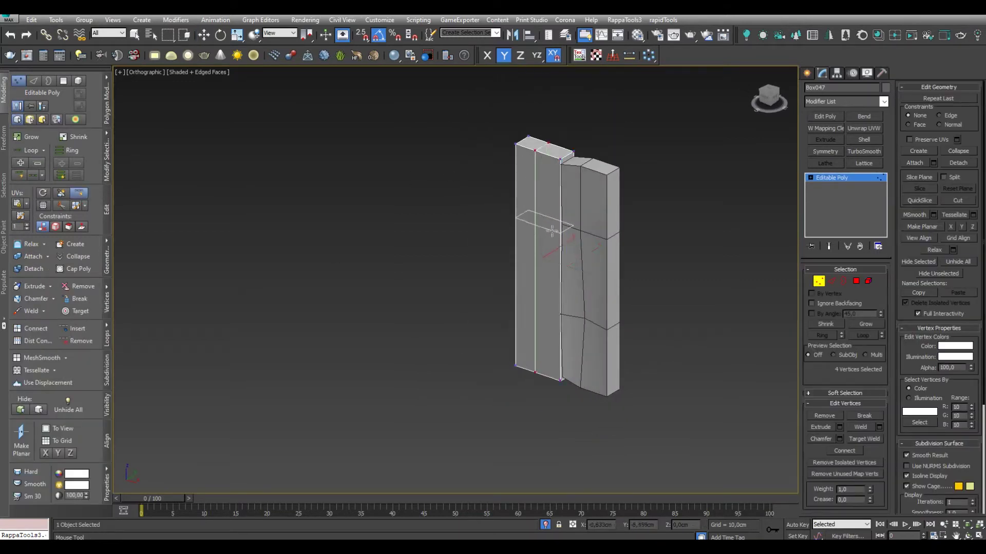
pyautogui.press('w')
pyautogui.keyDown('alt'); pyautogui.moveTo(535, 339); pyautogui.dragTo(529, 318, button='middle'); pyautogui.keyUp('alt')
pyautogui.moveTo(508, 130); pyautogui.dragTo(525, 173)
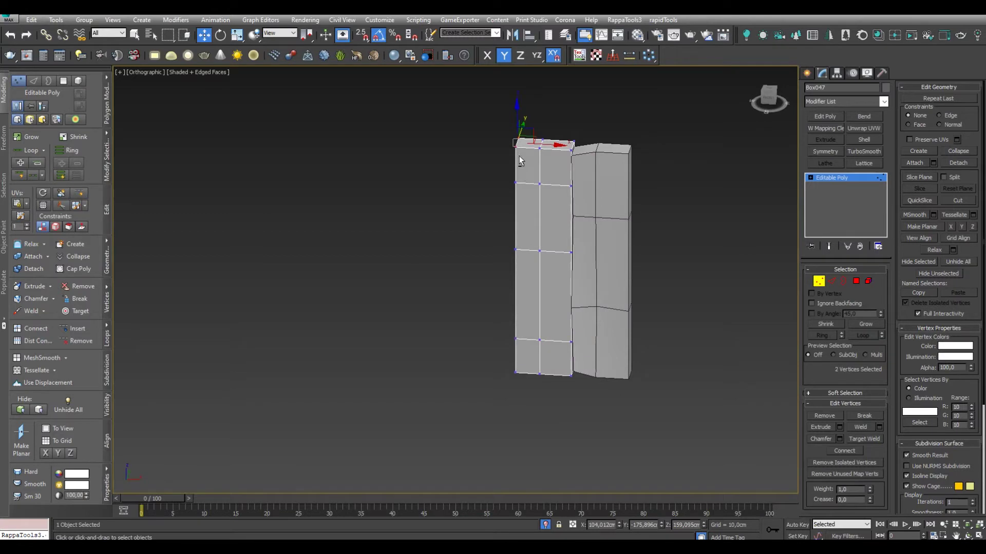
pyautogui.scroll(2, 527, 135)
pyautogui.click(618, 218)
pyautogui.moveTo(618, 217)
pyautogui.keyDown('alt'); pyautogui.mouseDown(button='middle')
pyautogui.moveTo(566, 225)
pyautogui.moveTo(579, 399)
pyautogui.mouseUp(button='middle'); pyautogui.keyUp('alt')
pyautogui.scroll(-2, 614, 415)
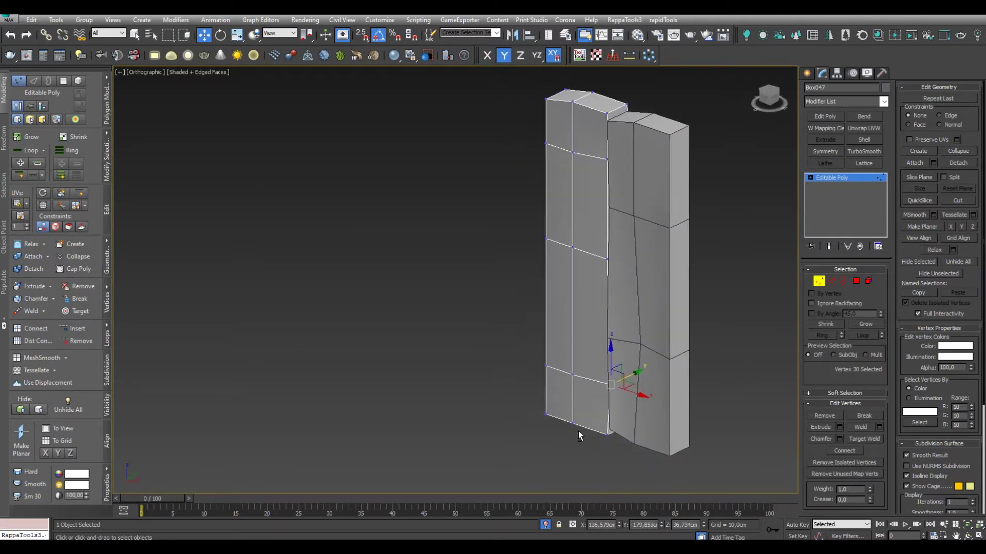
pyautogui.click(819, 281)
pyautogui.scroll(-3, 589, 422)
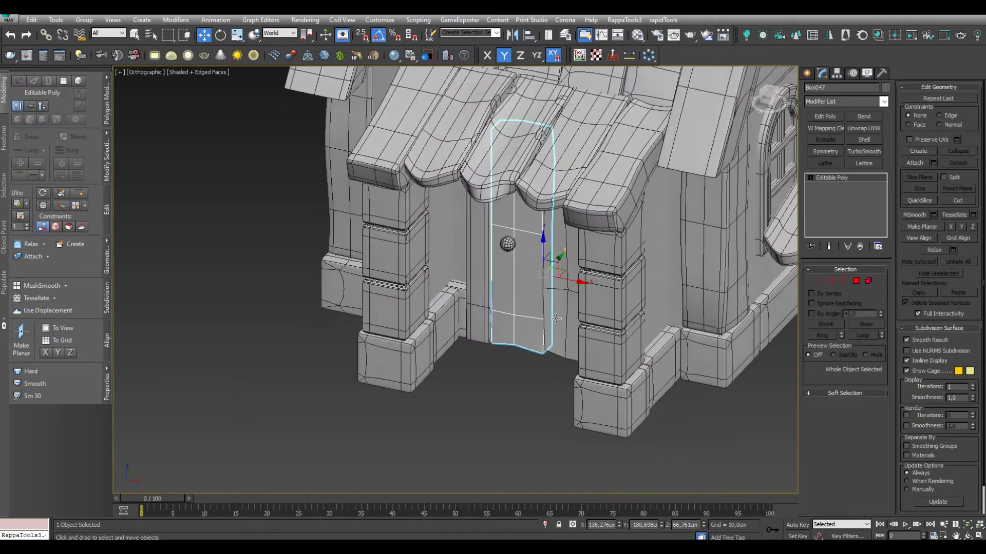
# Check the porch pieces by selecting the tall panel, column block and porch-base block
pyautogui.click(584, 272)
pyautogui.click(618, 257)
pyautogui.scroll(-5, 555, 361)
pyautogui.click(556, 362)
pyautogui.moveTo(556, 362)
pyautogui.keyDown('alt'); pyautogui.mouseDown(button='middle')
pyautogui.moveTo(655, 354)
pyautogui.moveTo(541, 354)
pyautogui.moveTo(458, 176)
pyautogui.mouseUp(button='middle'); pyautogui.keyUp('alt')
pyautogui.click(485, 167)
pyautogui.keyDown('alt'); pyautogui.moveTo(475, 231); pyautogui.dragTo(590, 246, button='middle'); pyautogui.keyUp('alt')
pyautogui.moveTo(616, 380); pyautogui.dragTo(616, 331, button='middle')
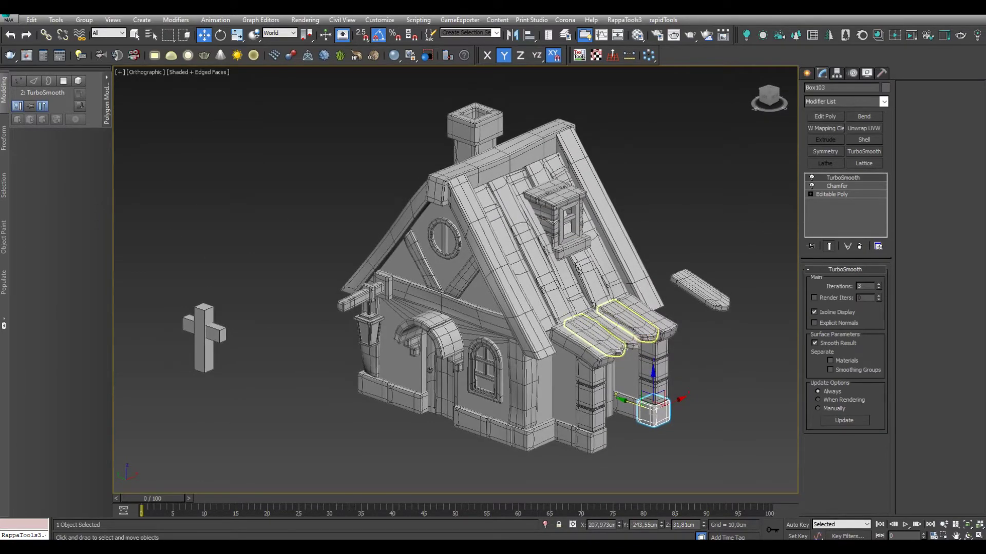
pyautogui.scroll(-3, 478, 306)
pyautogui.scroll(5, 682, 315)
# Clone the small loose plank onto the roof and rotate it across the roof slats
pyautogui.click(570, 295)
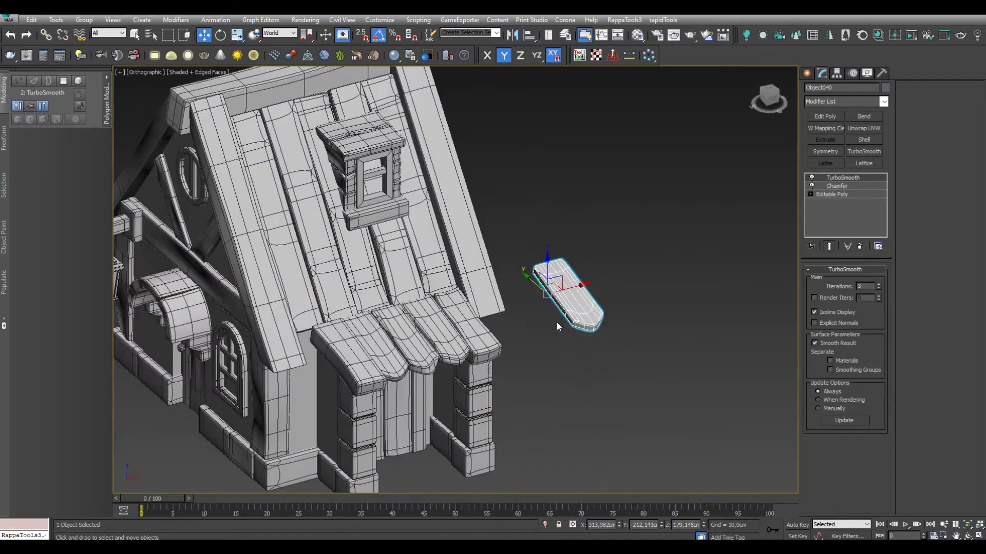
pyautogui.scroll(1, 518, 308)
pyautogui.keyDown('shift'); pyautogui.moveTo(518, 309); pyautogui.dragTo(395, 338); pyautogui.keyUp('shift')
pyautogui.click(502, 322)
pyautogui.scroll(3, 445, 322)
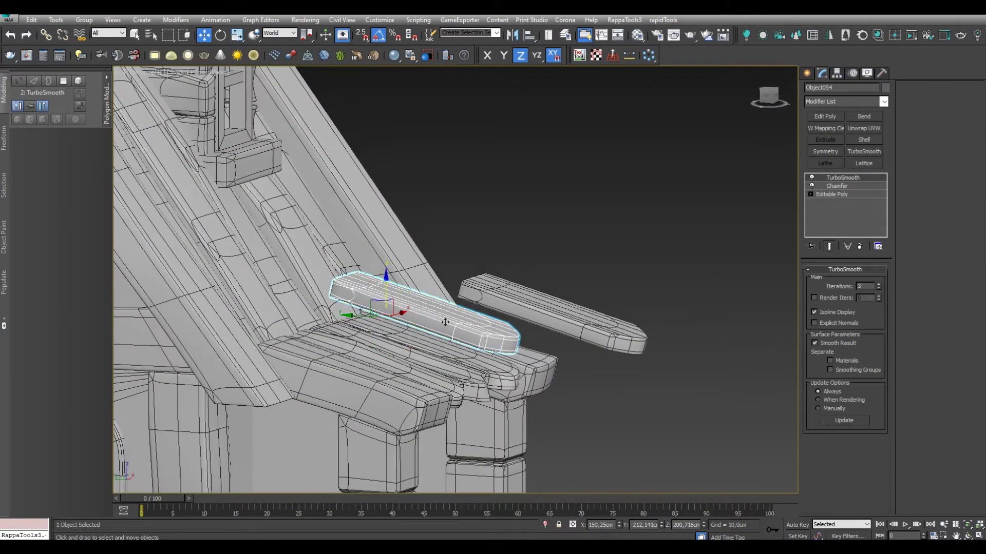
pyautogui.keyDown('alt'); pyautogui.moveTo(389, 291); pyautogui.dragTo(419, 329, button='middle'); pyautogui.keyUp('alt')
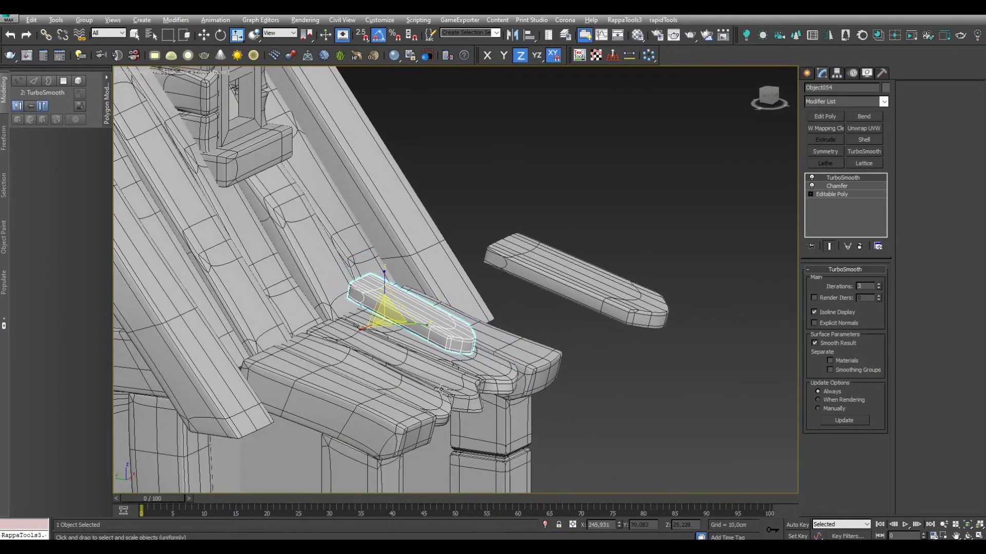
pyautogui.keyDown('alt'); pyautogui.moveTo(440, 389); pyautogui.dragTo(418, 319, button='middle'); pyautogui.keyUp('alt')
pyautogui.press('w')
pyautogui.moveTo(376, 334); pyautogui.dragTo(401, 308)
pyautogui.moveTo(401, 308)
pyautogui.keyDown('alt'); pyautogui.mouseDown(button='middle')
pyautogui.moveTo(407, 283)
pyautogui.moveTo(411, 300)
pyautogui.mouseUp(button='middle'); pyautogui.keyUp('alt')
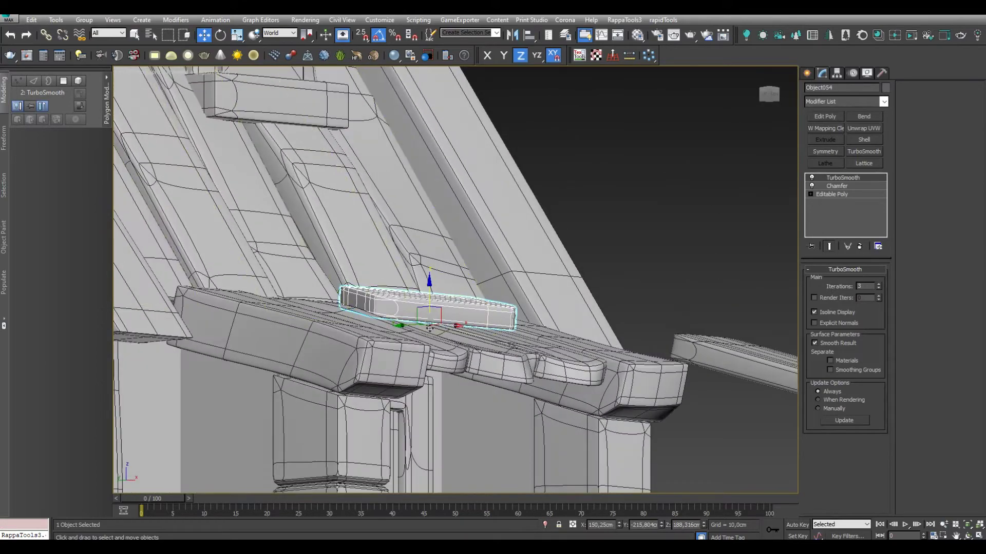
pyautogui.scroll(-5, 429, 329)
# Clone another plank on the porch roof and lower it along Z onto the roof
pyautogui.keyDown('alt'); pyautogui.moveTo(510, 352); pyautogui.dragTo(546, 367, button='middle'); pyautogui.keyUp('alt')
pyautogui.scroll(2, 545, 368)
pyautogui.scroll(2, 462, 277)
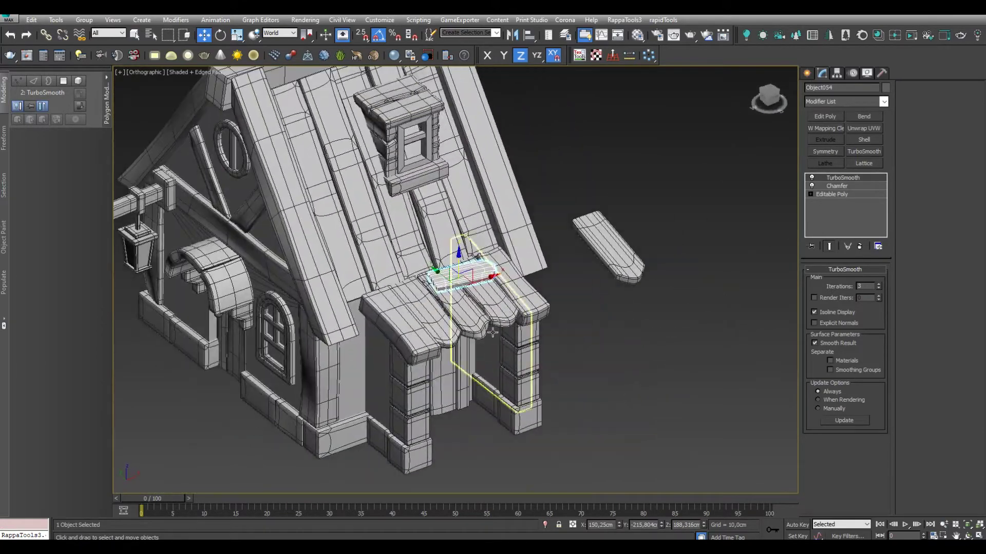
pyautogui.scroll(2, 399, 229)
pyautogui.press('Return')
pyautogui.keyDown('alt'); pyautogui.moveTo(453, 282); pyautogui.dragTo(509, 258, button='middle'); pyautogui.keyUp('alt')
pyautogui.scroll(2, 509, 259)
pyautogui.press('F7')
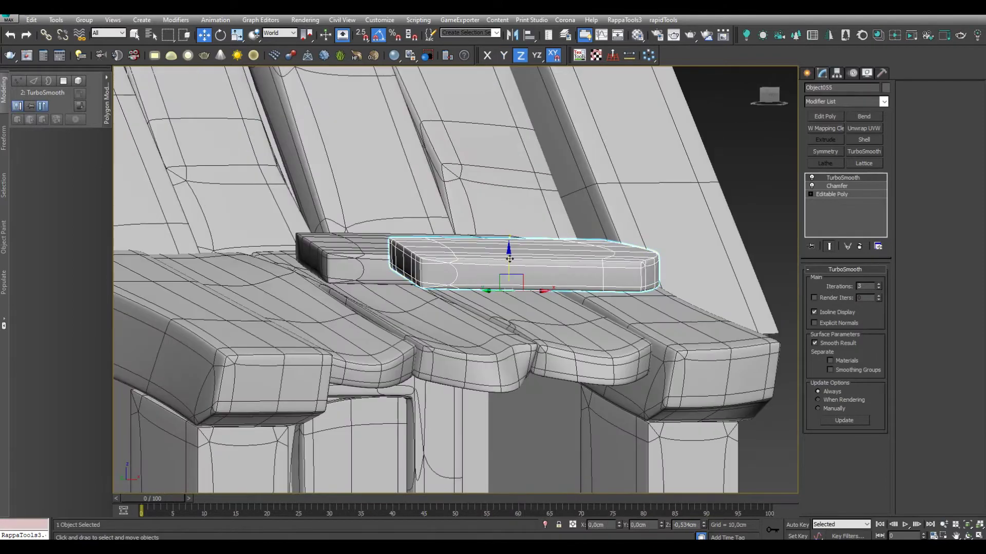
pyautogui.moveTo(507, 251); pyautogui.dragTo(508, 272)
# Slide the plank along X away from the house's right side
pyautogui.moveTo(508, 272)
pyautogui.keyDown('alt'); pyautogui.mouseDown(button='middle')
pyautogui.moveTo(545, 364)
pyautogui.moveTo(529, 308)
pyautogui.moveTo(528, 319)
pyautogui.moveTo(547, 174)
pyautogui.mouseUp(button='middle'); pyautogui.keyUp('alt')
pyautogui.press('w')
pyautogui.scroll(-3, 572, 371)
pyautogui.moveTo(572, 371)
pyautogui.keyDown('alt'); pyautogui.mouseDown(button='middle')
pyautogui.moveTo(552, 406)
pyautogui.moveTo(582, 382)
pyautogui.mouseUp(button='middle'); pyautogui.keyUp('alt')
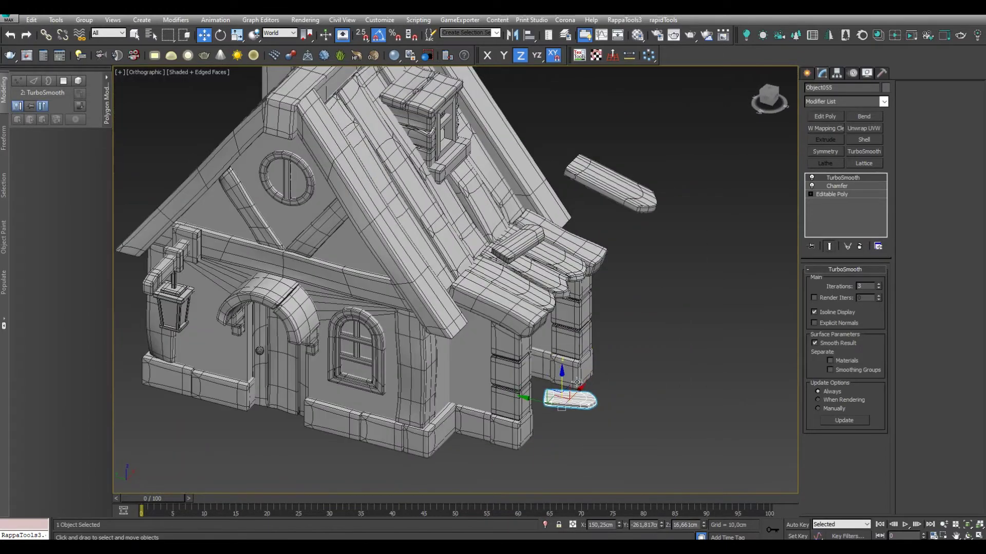
pyautogui.moveTo(577, 213); pyautogui.dragTo(667, 169)
pyautogui.keyDown('alt'); pyautogui.moveTo(667, 169); pyautogui.dragTo(580, 257, button='middle'); pyautogui.keyUp('alt')
pyautogui.scroll(3, 580, 257)
pyautogui.scroll(-3, 564, 324)
pyautogui.scroll(3, 563, 326)
pyautogui.scroll(-2, 563, 326)
pyautogui.moveTo(563, 326)
pyautogui.keyDown('alt'); pyautogui.mouseDown(button='middle')
pyautogui.moveTo(550, 308)
pyautogui.moveTo(539, 333)
pyautogui.moveTo(466, 398)
pyautogui.mouseUp(button='middle'); pyautogui.keyUp('alt')
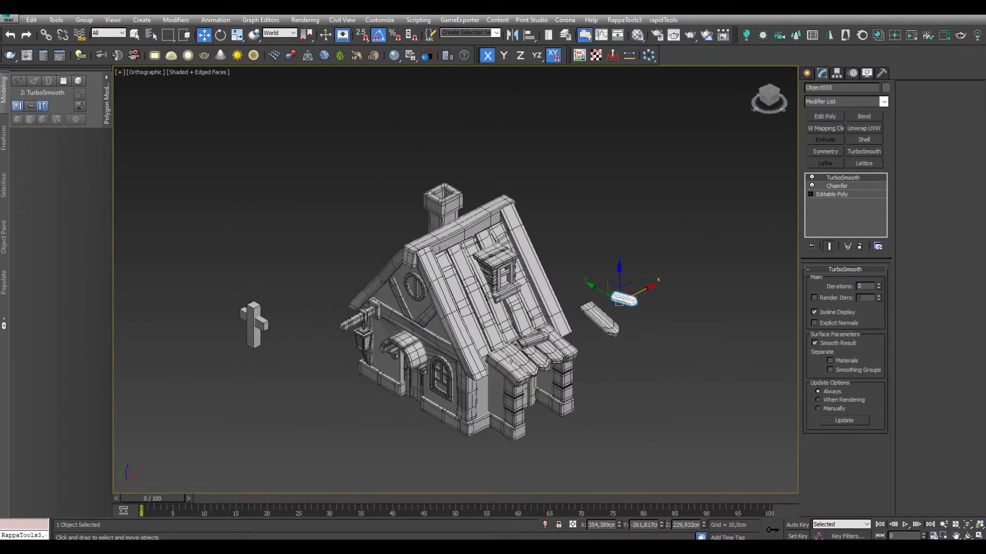
pyautogui.scroll(3, 465, 399)
pyautogui.click(466, 398)
pyautogui.scroll(5, 466, 398)
# Undo and redo the round gable window's inclusion in the wall selection
pyautogui.keyDown('alt'); pyautogui.moveTo(465, 398); pyautogui.dragTo(604, 271, button='middle'); pyautogui.keyUp('alt')
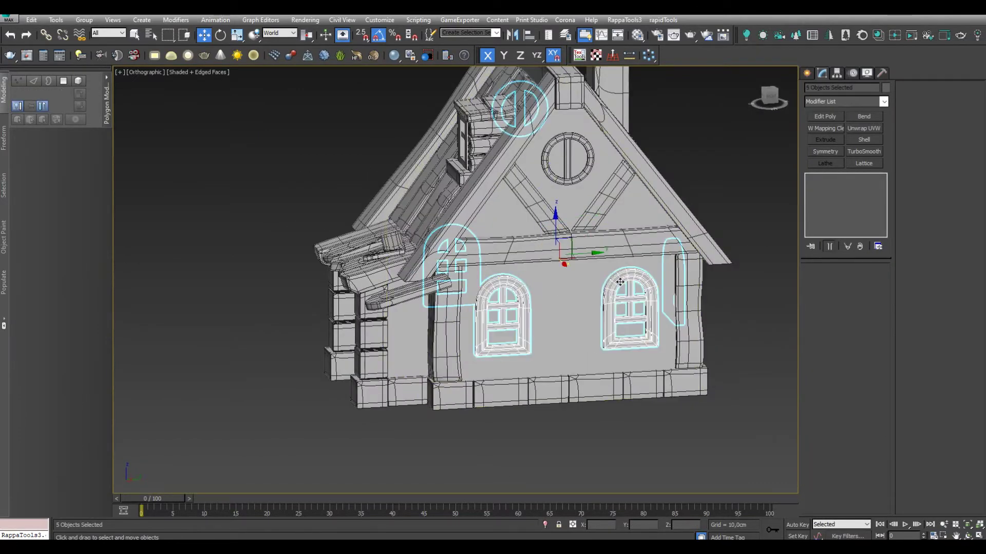
pyautogui.scroll(4, 577, 234)
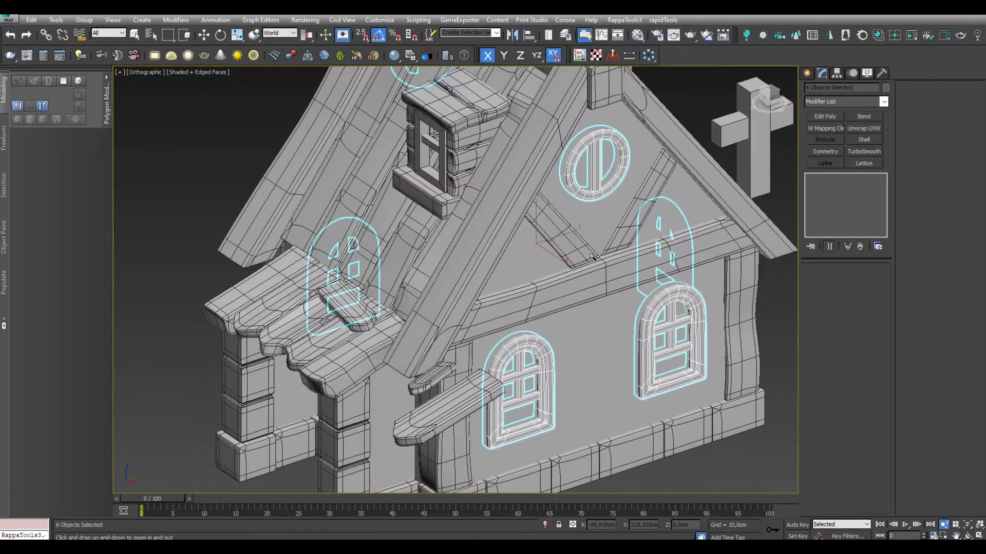
pyautogui.hotkey('ctrl', 'z')
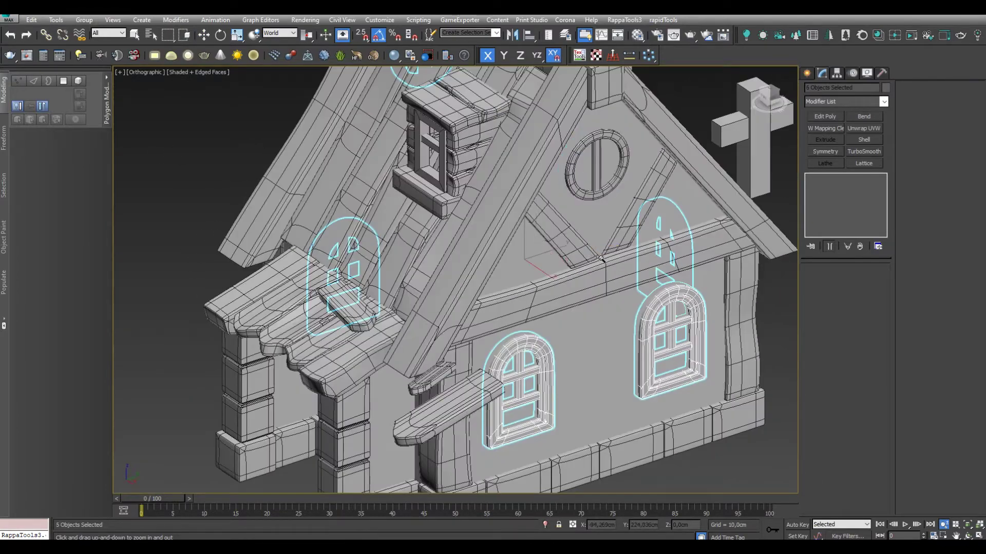
pyautogui.press('v')
pyautogui.press('w')
pyautogui.hotkey('ctrl', 'y')
# Show wall Box005 alone in the Right view and add an Edit Poly modifier with Cut active
pyautogui.keyDown('alt'); pyautogui.moveTo(514, 308); pyautogui.dragTo(546, 351, button='middle'); pyautogui.keyUp('alt')
pyautogui.click(546, 351)
pyautogui.press('v')
pyautogui.press('r')
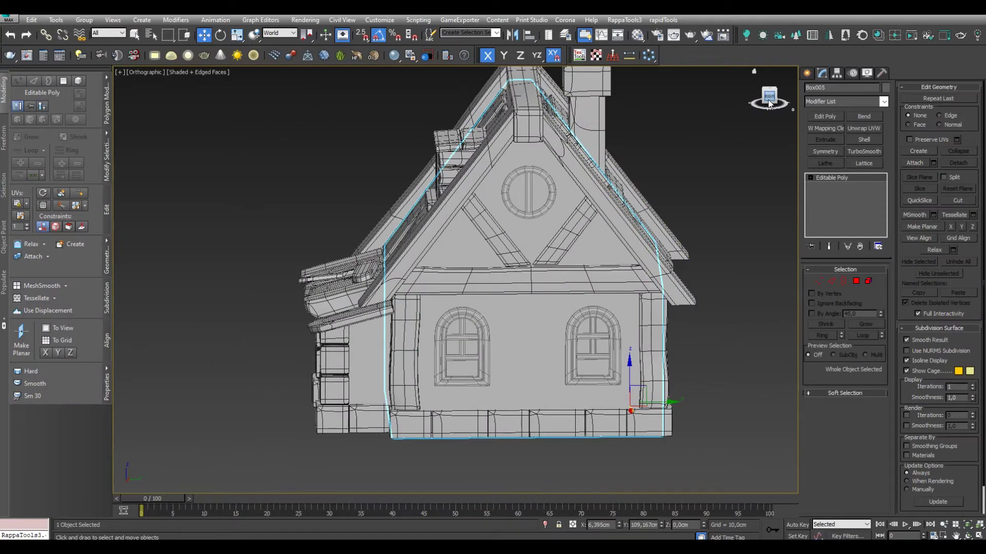
pyautogui.press('z')
pyautogui.click(823, 120)
pyautogui.hotkey('alt', 'c')
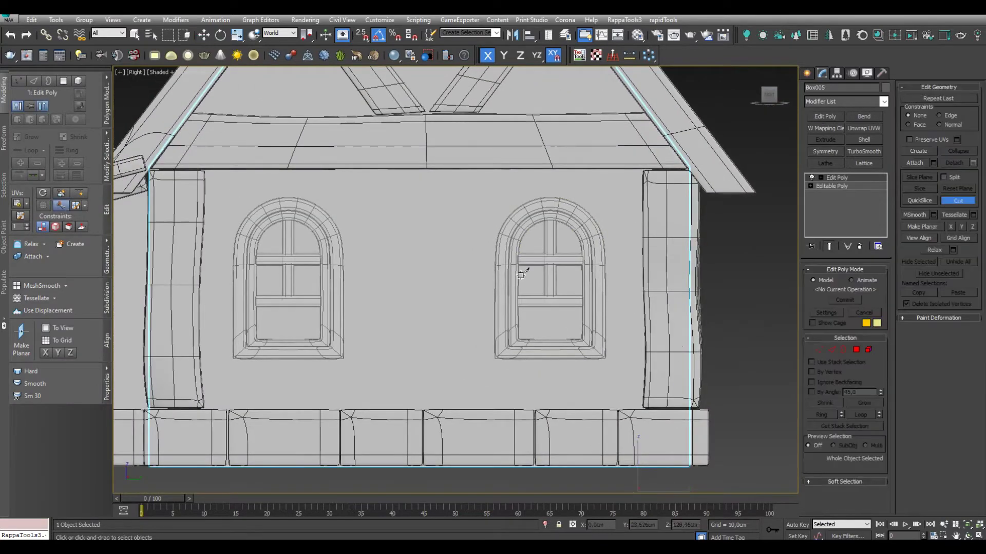
# Cut edges from the wall's bottom-left corner up and around the first arched window
pyautogui.scroll(2, 568, 395)
pyautogui.scroll(2, 575, 392)
pyautogui.click(406, 388)
pyautogui.click(406, 180)
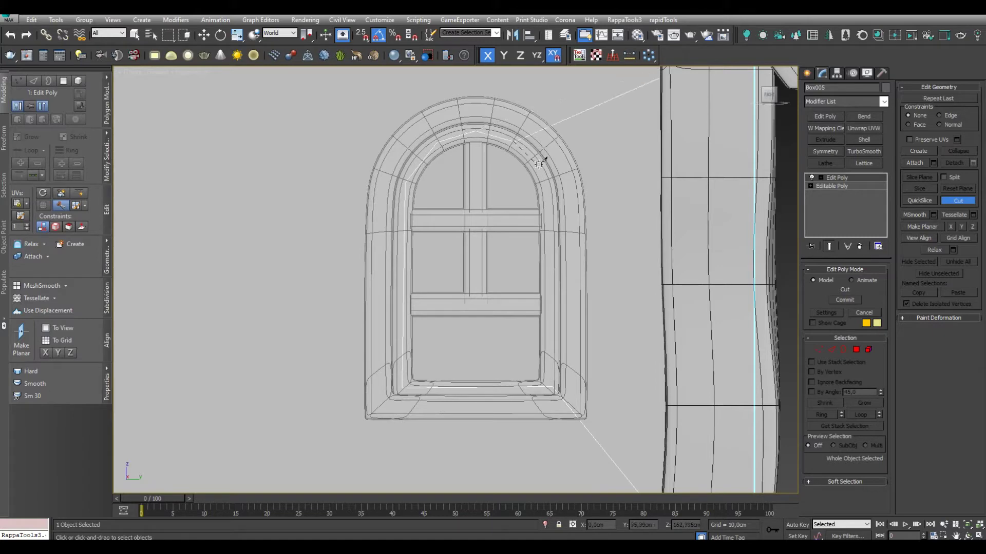
pyautogui.scroll(-3, 585, 379)
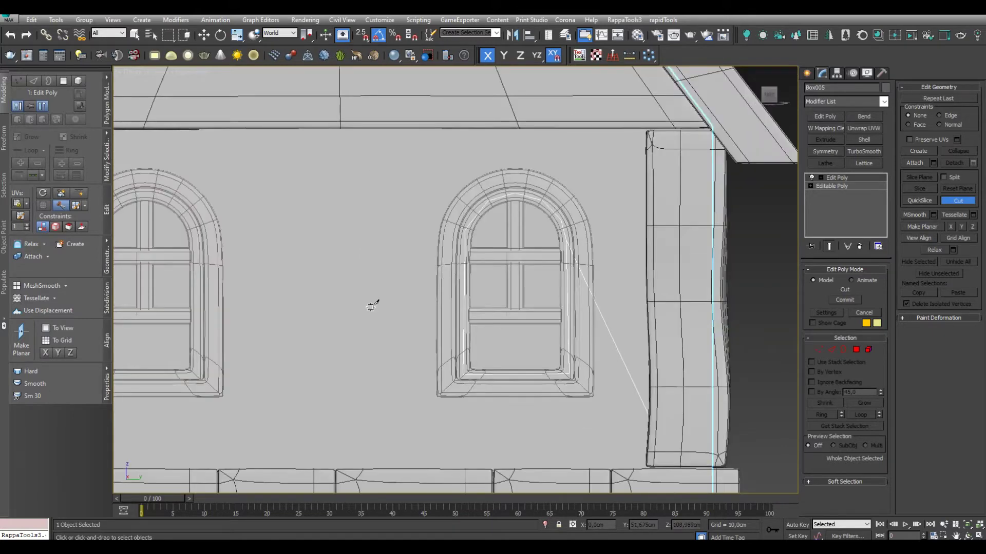
pyautogui.scroll(4, 504, 315)
pyautogui.scroll(2, 415, 344)
pyautogui.scroll(-2, 332, 391)
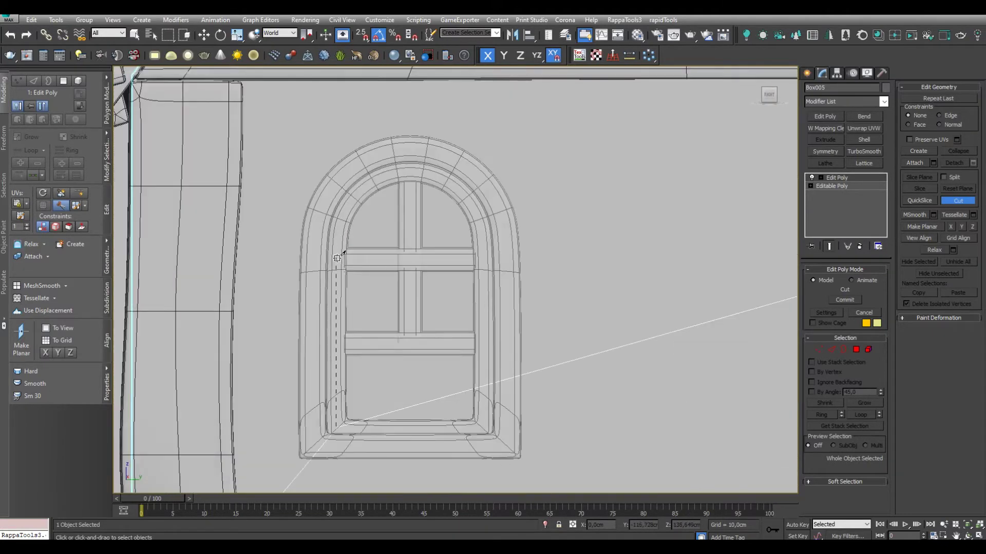
pyautogui.click(359, 194)
pyautogui.click(411, 174)
pyautogui.click(464, 200)
pyautogui.scroll(2, 485, 418)
pyautogui.click(480, 425)
# In the back view, cut along the second window's bottom and up its left side
pyautogui.press('z')
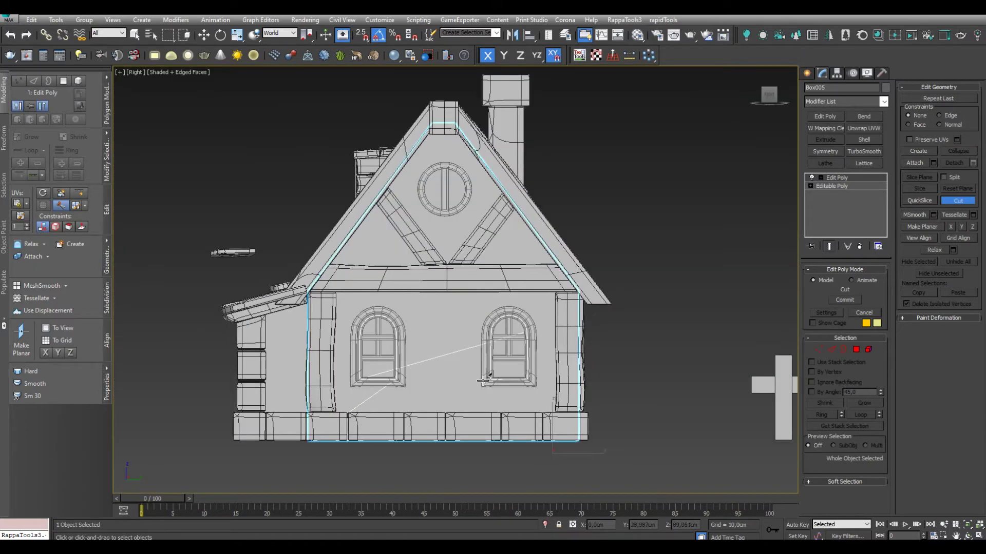
pyautogui.press('k')
pyautogui.scroll(5, 440, 379)
pyautogui.scroll(3, 488, 388)
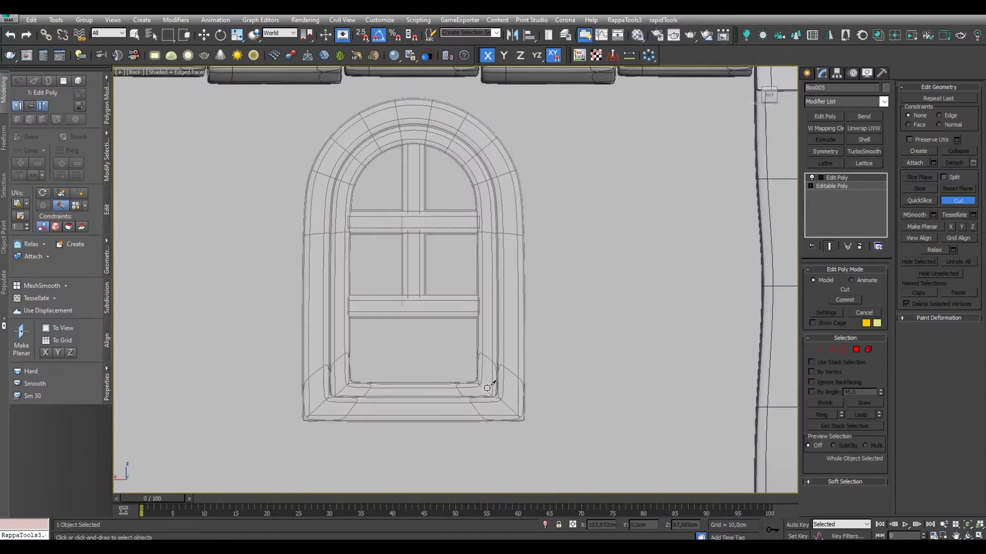
pyautogui.click(339, 389)
pyautogui.click(342, 181)
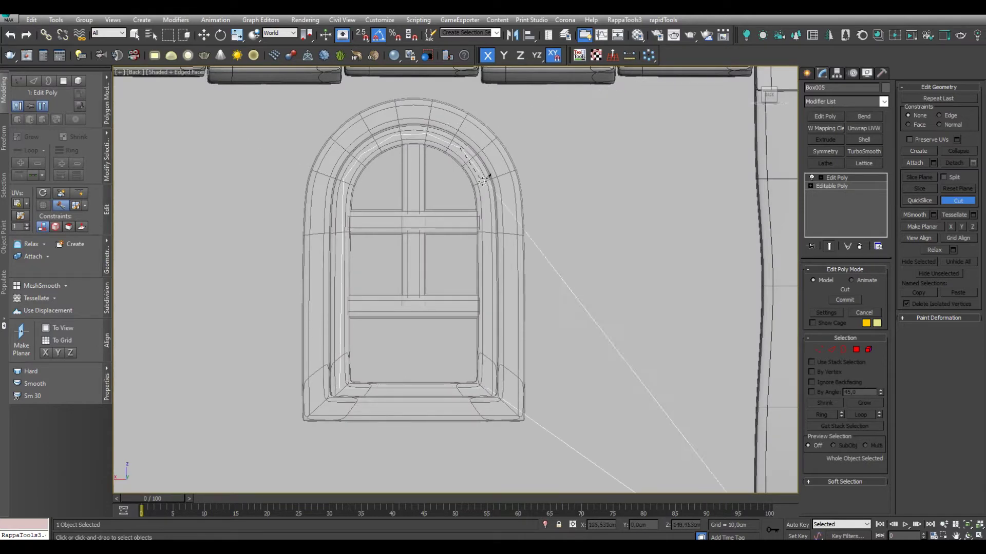
pyautogui.press('z')
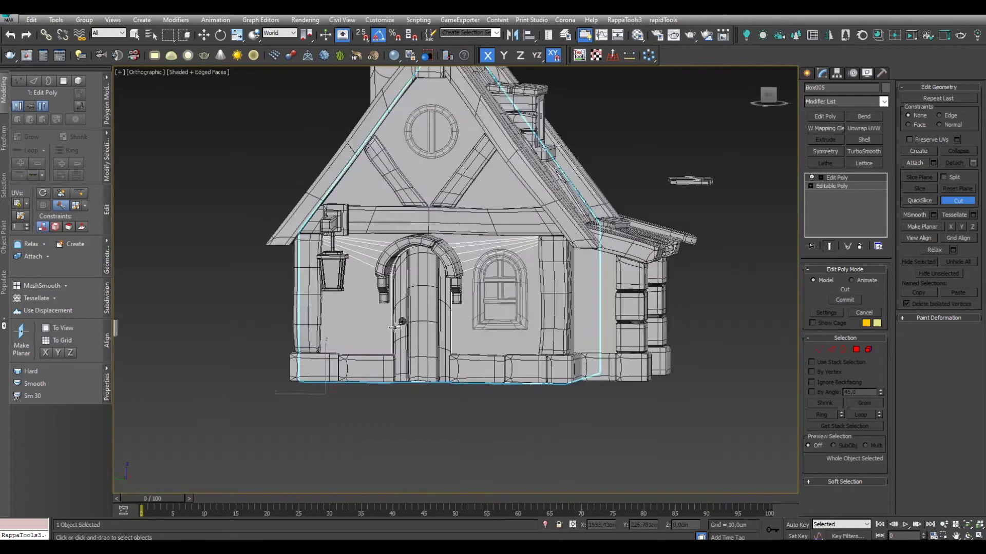
pyautogui.scroll(5, 469, 326)
pyautogui.scroll(2, 576, 377)
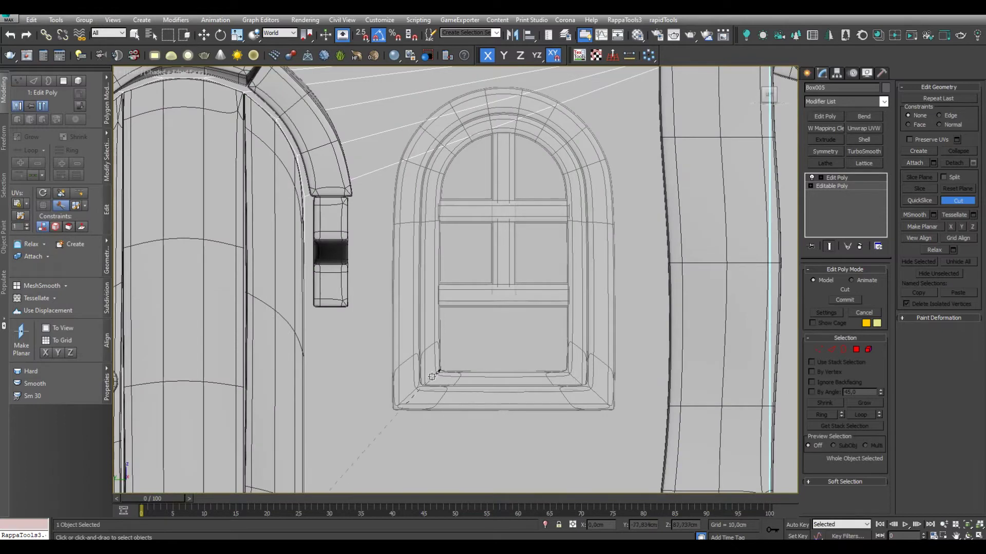
pyautogui.scroll(-3, 432, 376)
pyautogui.scroll(4, 451, 336)
pyautogui.scroll(-3, 624, 381)
pyautogui.scroll(2, 407, 310)
pyautogui.scroll(2, 407, 310)
pyautogui.scroll(-1, 344, 324)
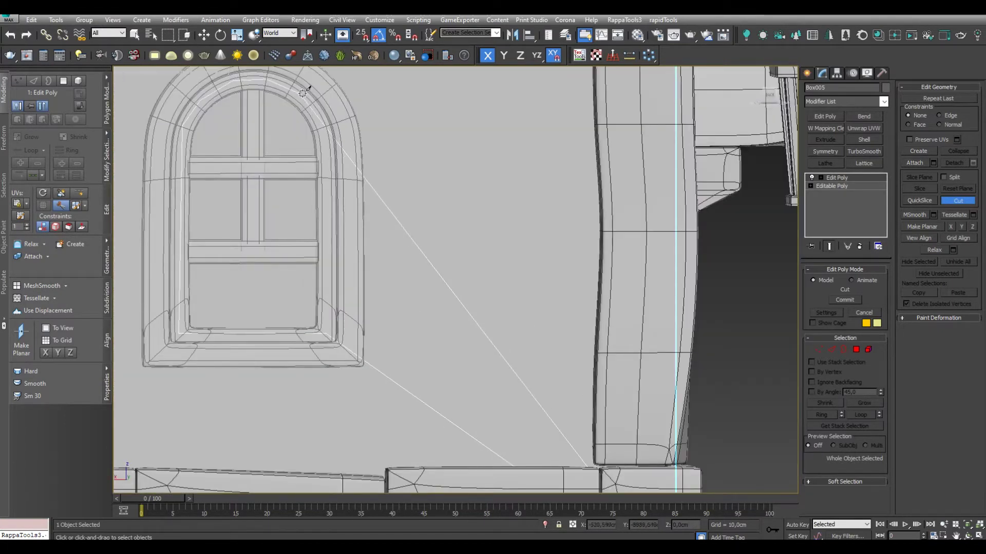
pyautogui.scroll(-3, 359, 287)
pyautogui.scroll(3, 342, 304)
pyautogui.scroll(2, 391, 316)
pyautogui.scroll(-3, 720, 137)
pyautogui.press('w')
# Cut a new edge around the top of the arched window
pyautogui.scroll(2, 417, 180)
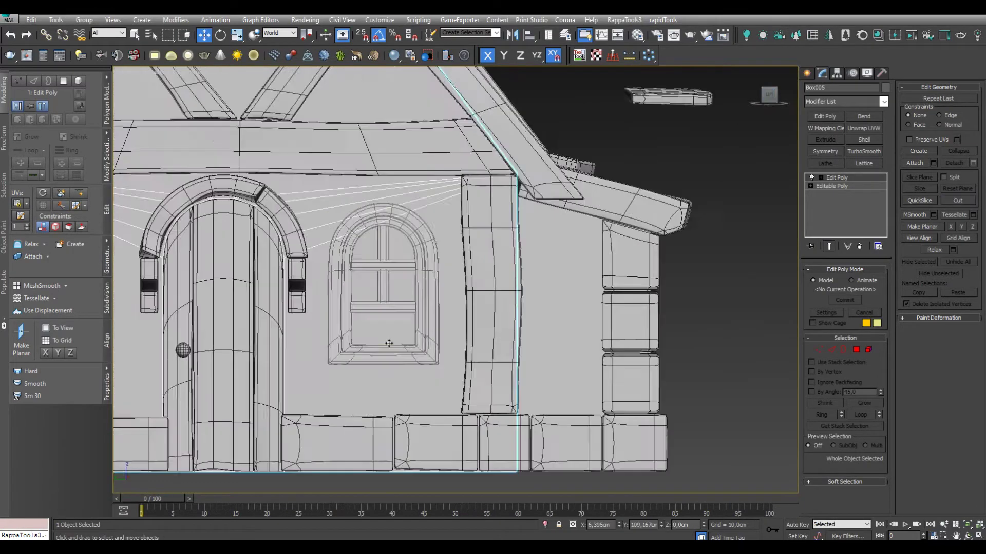
pyautogui.scroll(1, 418, 180)
pyautogui.click(62, 205)
pyautogui.scroll(-3, 415, 226)
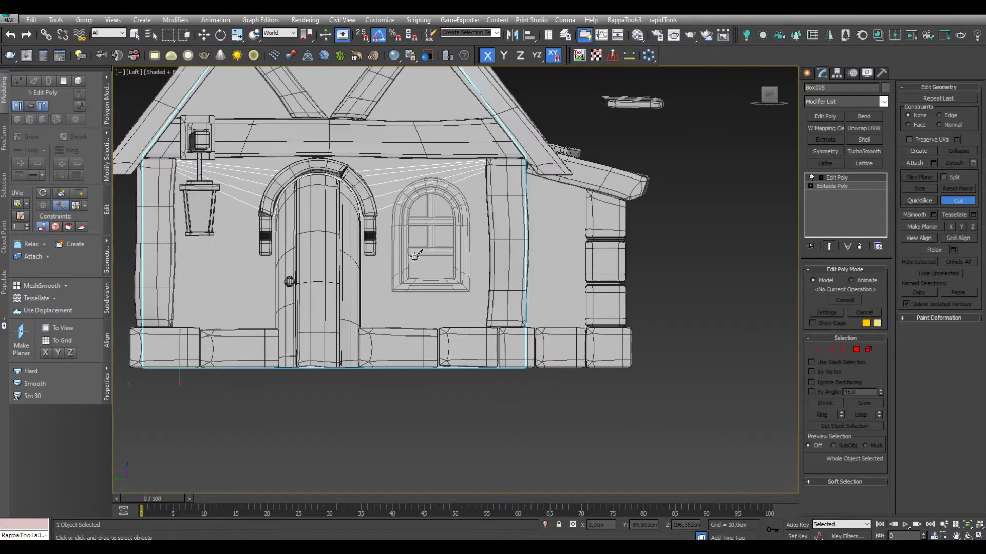
pyautogui.scroll(1, 413, 314)
pyautogui.scroll(2, 413, 313)
pyautogui.scroll(2, 391, 222)
pyautogui.click(411, 145)
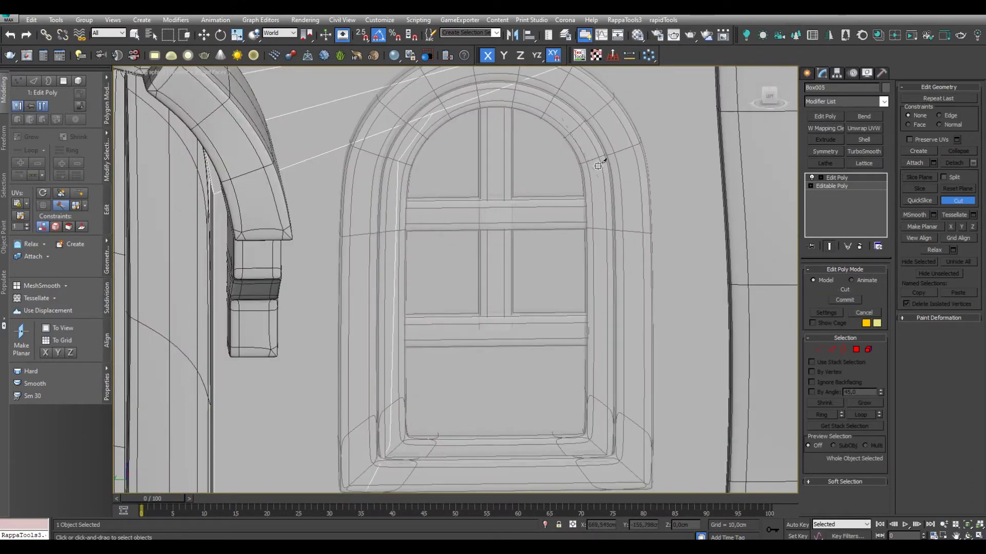
pyautogui.scroll(-2, 600, 181)
pyautogui.scroll(2, 526, 181)
pyautogui.scroll(-3, 402, 265)
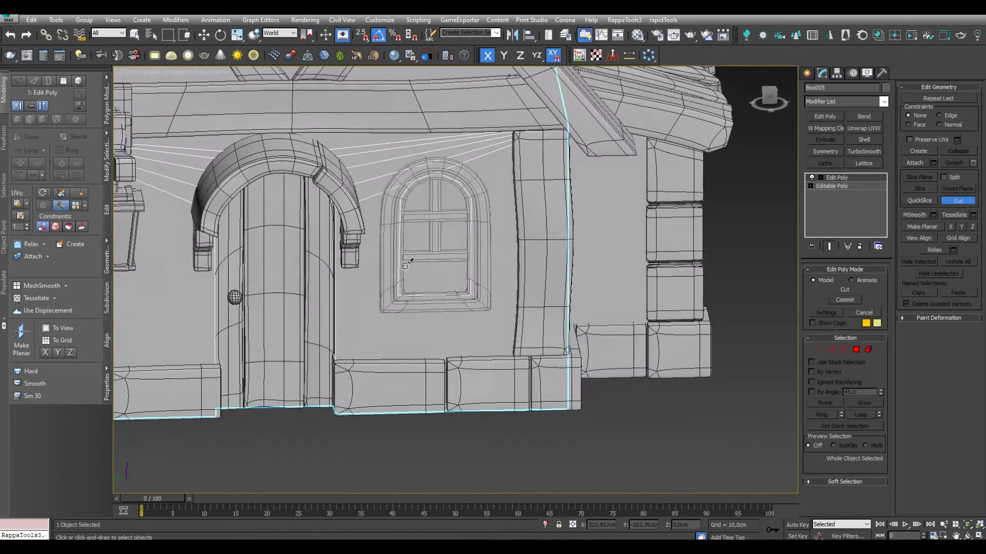
pyautogui.scroll(-3, 561, 308)
pyautogui.scroll(5, 528, 277)
pyautogui.press('w')
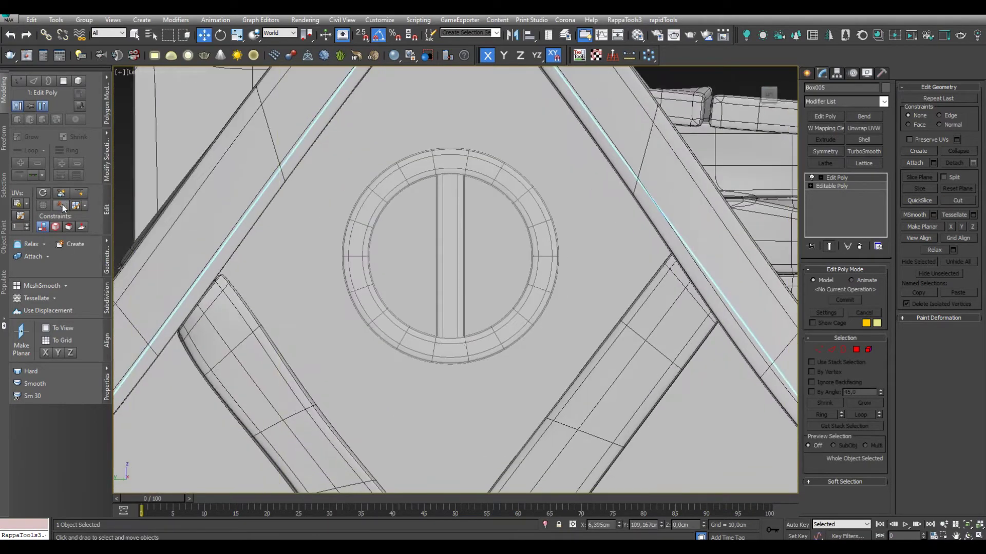
# Cut around the round gable window's ring, then isolate the wall in polygon mode
pyautogui.click(62, 206)
pyautogui.scroll(1, 440, 150)
pyautogui.scroll(-3, 460, 198)
pyautogui.scroll(3, 473, 189)
pyautogui.click(501, 191)
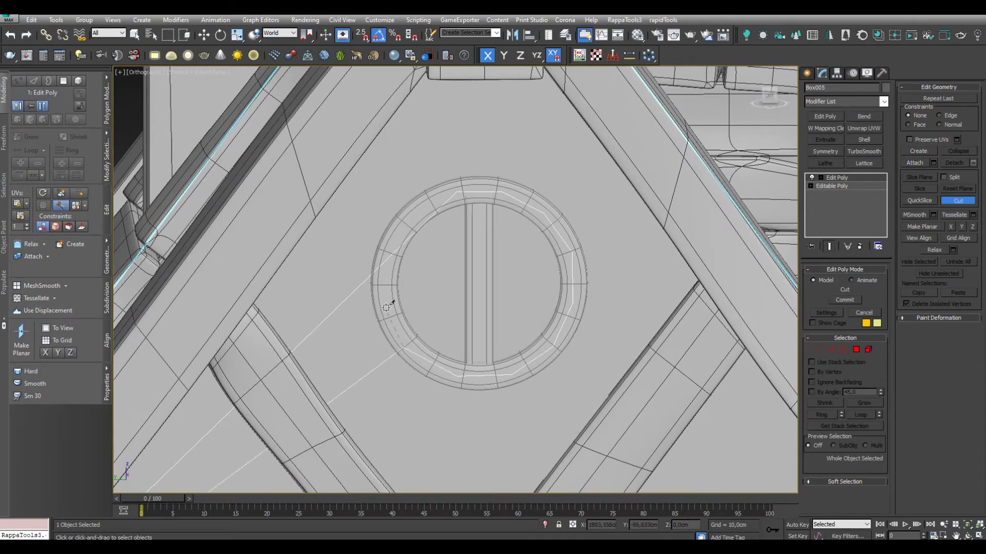
pyautogui.scroll(-5, 451, 194)
pyautogui.keyDown('alt'); pyautogui.moveTo(451, 195); pyautogui.dragTo(369, 216, button='middle'); pyautogui.keyUp('alt')
pyautogui.press('w')
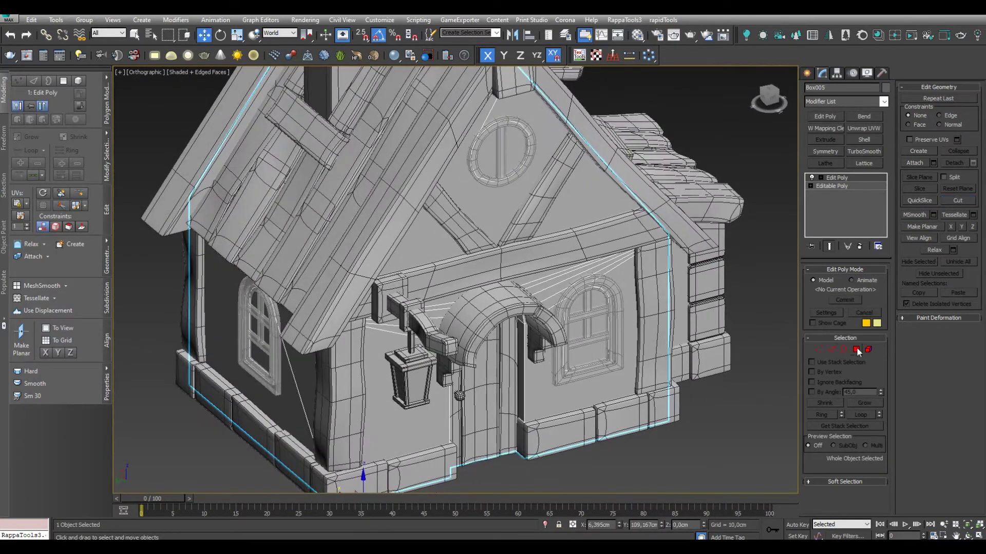
pyautogui.press('4')
pyautogui.hotkey('alt', 'q')
pyautogui.scroll(5, 547, 210)
# Select the window polygons and cut an edge from the door corner
pyautogui.click(530, 221)
pyautogui.keyDown('ctrl'); pyautogui.click(618, 410); pyautogui.keyUp('ctrl')
pyautogui.keyDown('alt'); pyautogui.moveTo(448, 281); pyautogui.dragTo(390, 308, button='middle'); pyautogui.keyUp('alt')
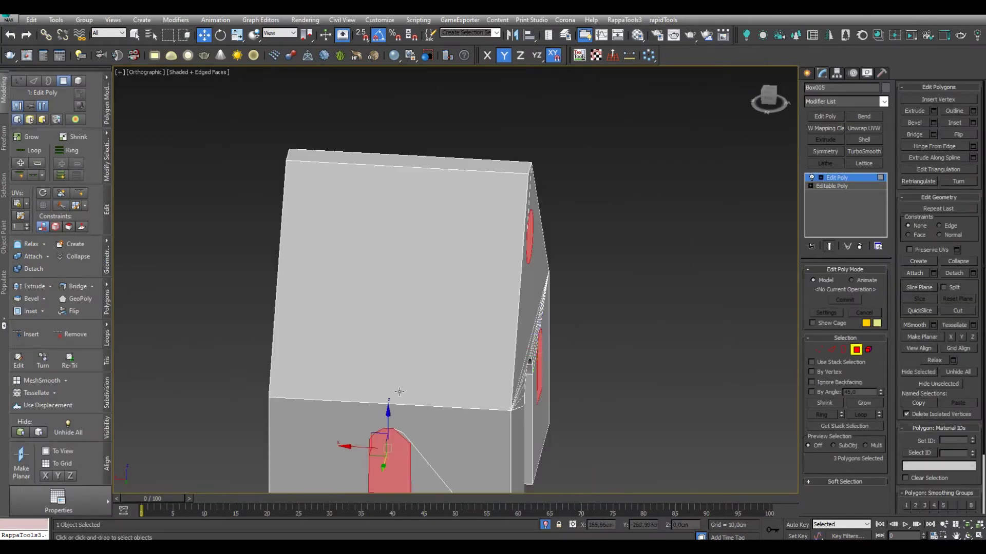
pyautogui.scroll(4, 385, 452)
pyautogui.scroll(2, 385, 287)
pyautogui.scroll(-4, 359, 308)
pyautogui.hotkey('alt', 'c')
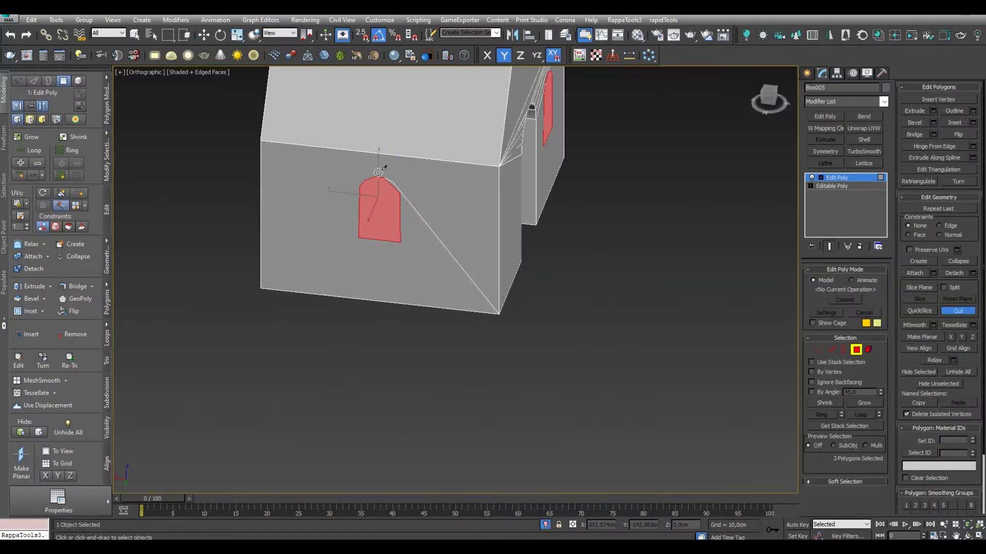
pyautogui.scroll(6, 400, 185)
pyautogui.scroll(-2, 441, 205)
pyautogui.scroll(2, 488, 147)
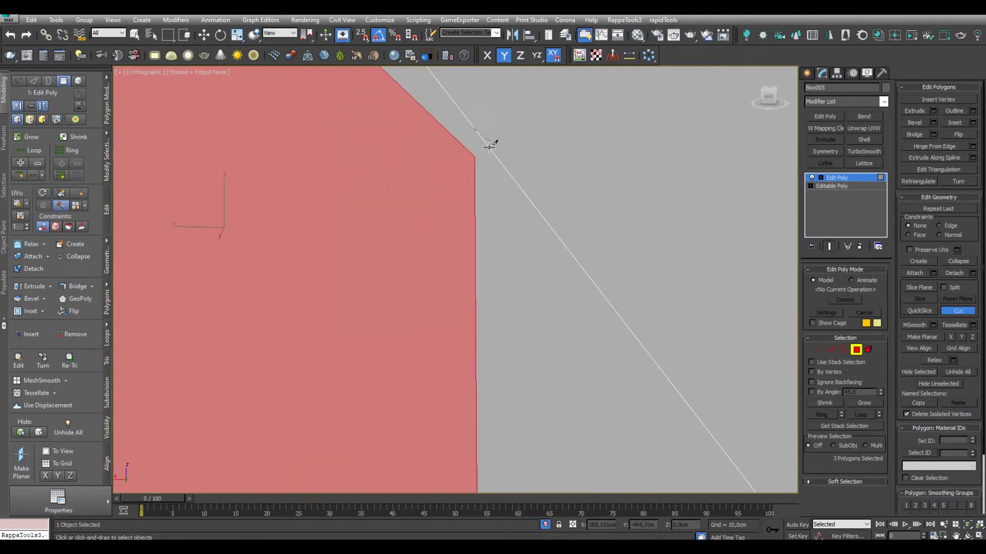
pyautogui.scroll(-3, 476, 157)
pyautogui.scroll(3, 445, 234)
pyautogui.scroll(-3, 437, 224)
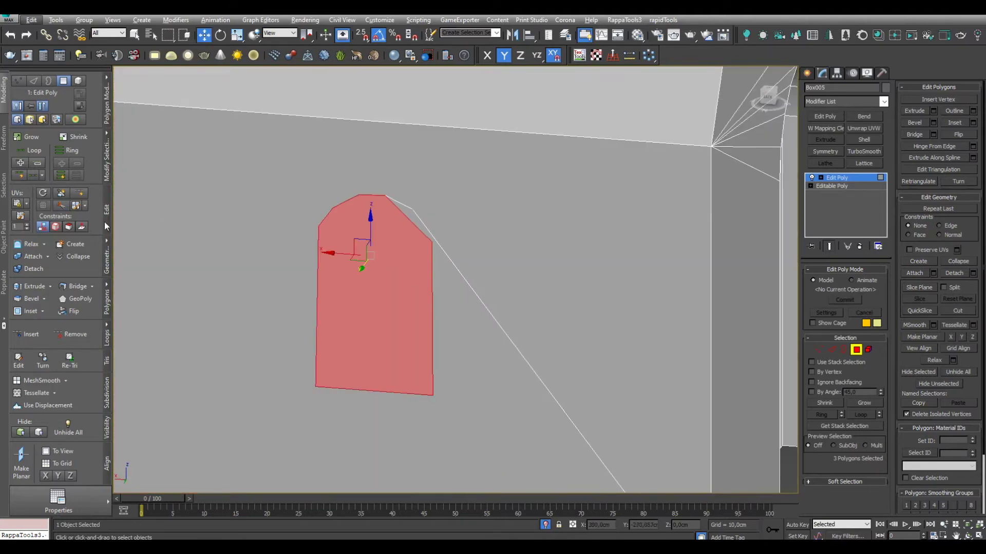
pyautogui.click(433, 241)
pyautogui.scroll(-4, 432, 240)
pyautogui.scroll(-2, 545, 220)
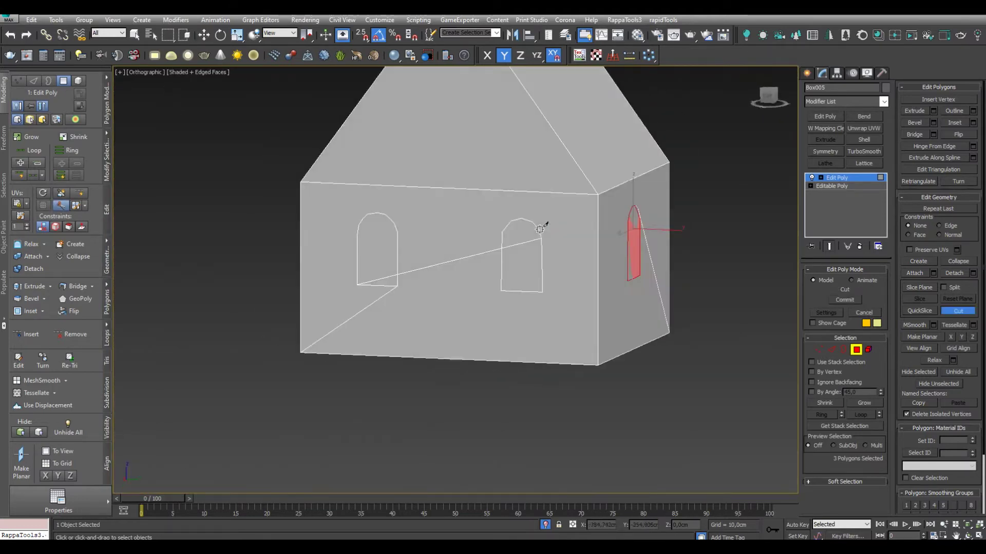
pyautogui.moveTo(628, 258)
pyautogui.keyDown('alt'); pyautogui.mouseDown(button='middle')
pyautogui.moveTo(634, 193)
pyautogui.moveTo(466, 209)
pyautogui.mouseUp(button='middle'); pyautogui.keyUp('alt')
pyautogui.scroll(5, 467, 209)
pyautogui.scroll(-2, 455, 183)
pyautogui.press('1')
# Connect the arch vertex to the house corner vertex
pyautogui.scroll(-3, 555, 192)
pyautogui.scroll(3, 378, 156)
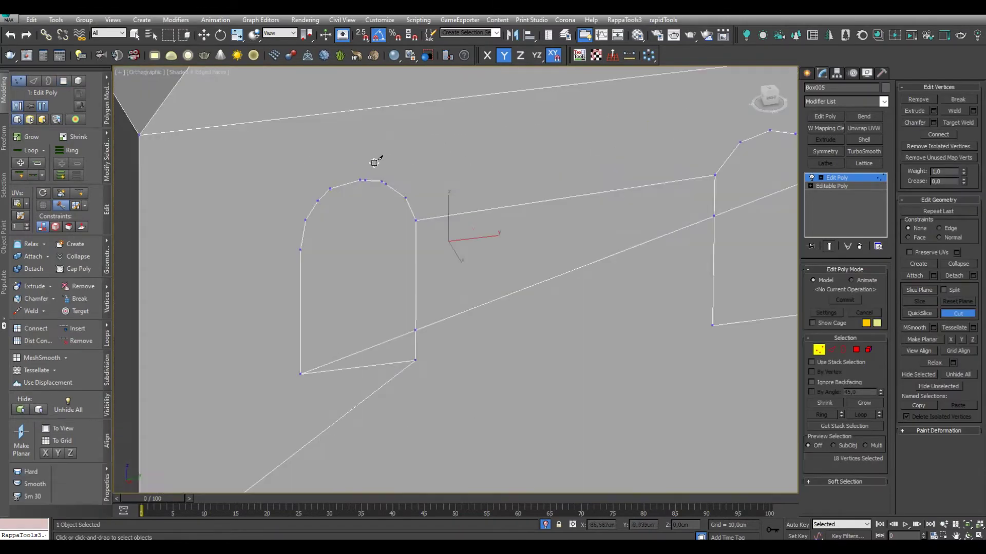
pyautogui.press('w')
pyautogui.scroll(-3, 396, 187)
pyautogui.scroll(4, 380, 188)
pyautogui.click(376, 163)
pyautogui.scroll(-3, 392, 181)
pyautogui.scroll(2, 392, 181)
pyautogui.keyDown('ctrl'); pyautogui.click(490, 123); pyautogui.keyUp('ctrl')
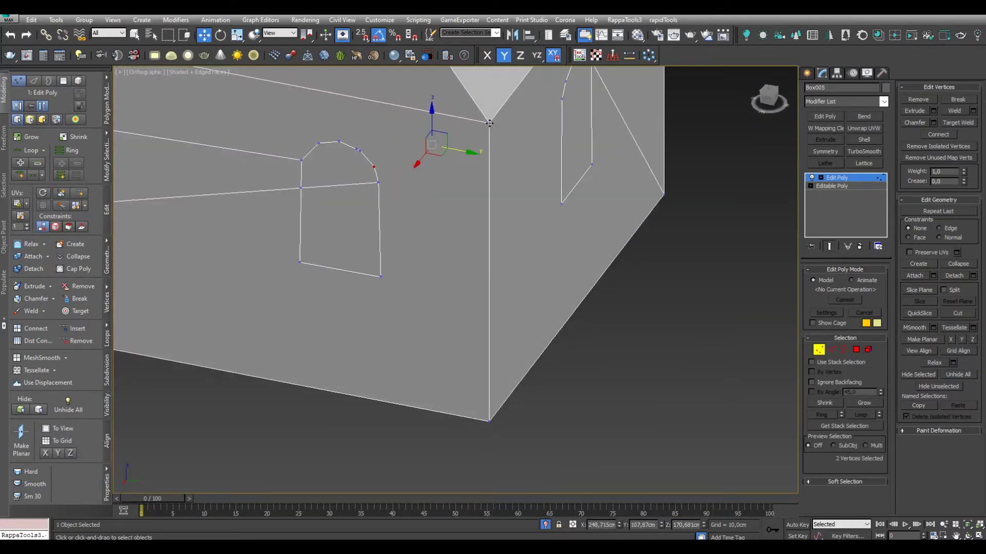
pyautogui.moveTo(488, 426)
pyautogui.keyDown('alt'); pyautogui.mouseDown(button='middle')
pyautogui.moveTo(464, 341)
pyautogui.moveTo(396, 277)
pyautogui.moveTo(396, 224)
pyautogui.mouseUp(button='middle'); pyautogui.keyUp('alt')
pyautogui.hotkey('ctrl', 'shift', 'e')
pyautogui.hotkey('ctrl', 'shift', 'e')
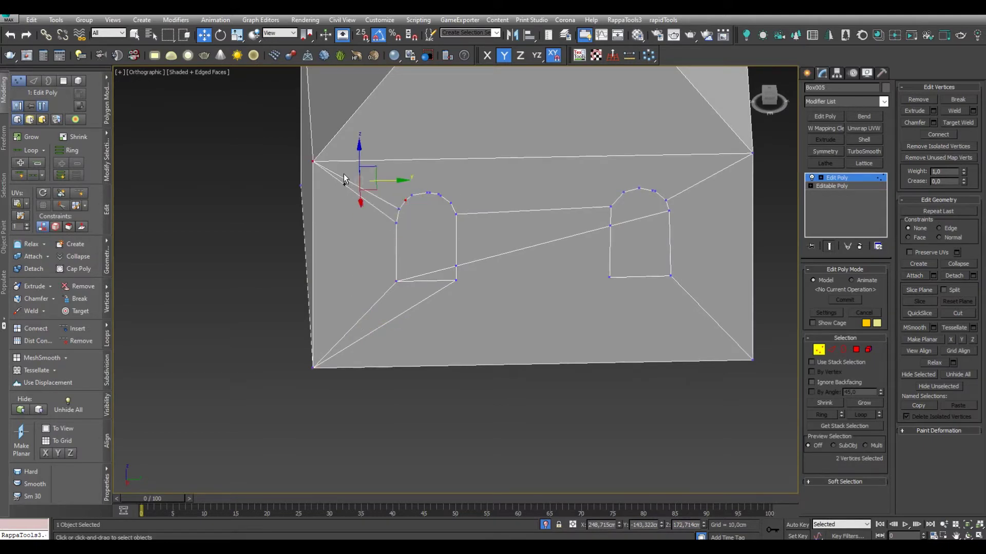
pyautogui.scroll(2, 404, 181)
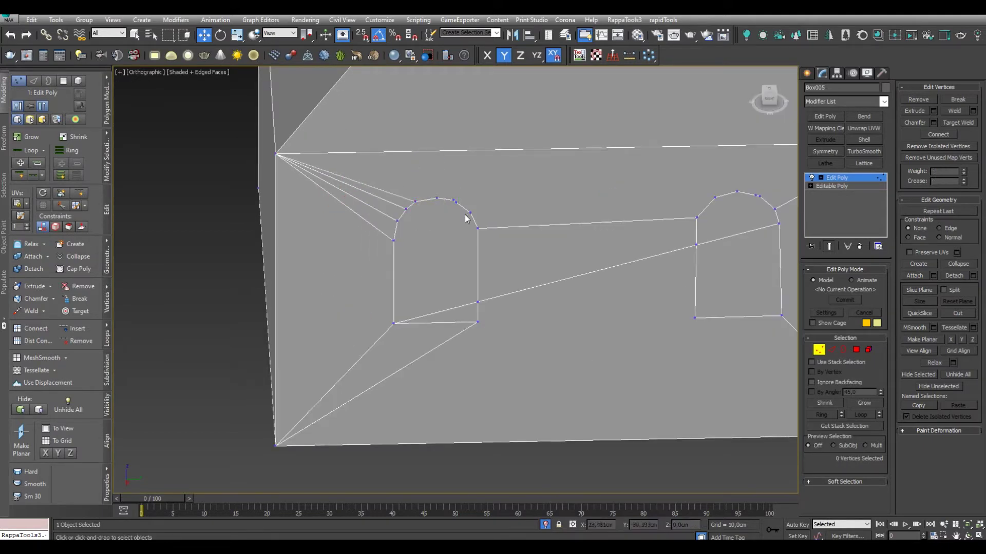
pyautogui.scroll(2, 448, 227)
pyautogui.scroll(-5, 467, 205)
pyautogui.scroll(5, 519, 190)
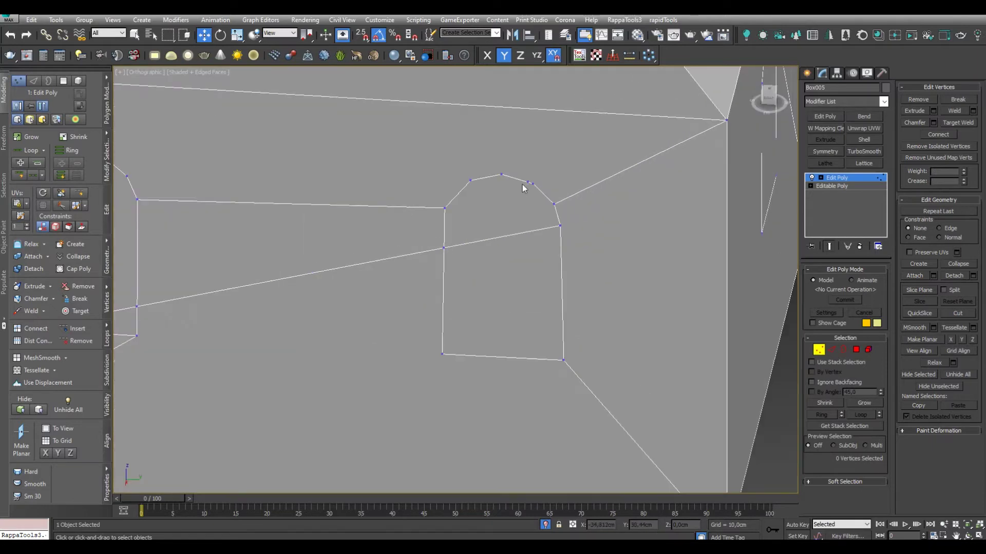
# Cut a vertical edge from the window arch's top down through the wall middle
pyautogui.click(535, 184)
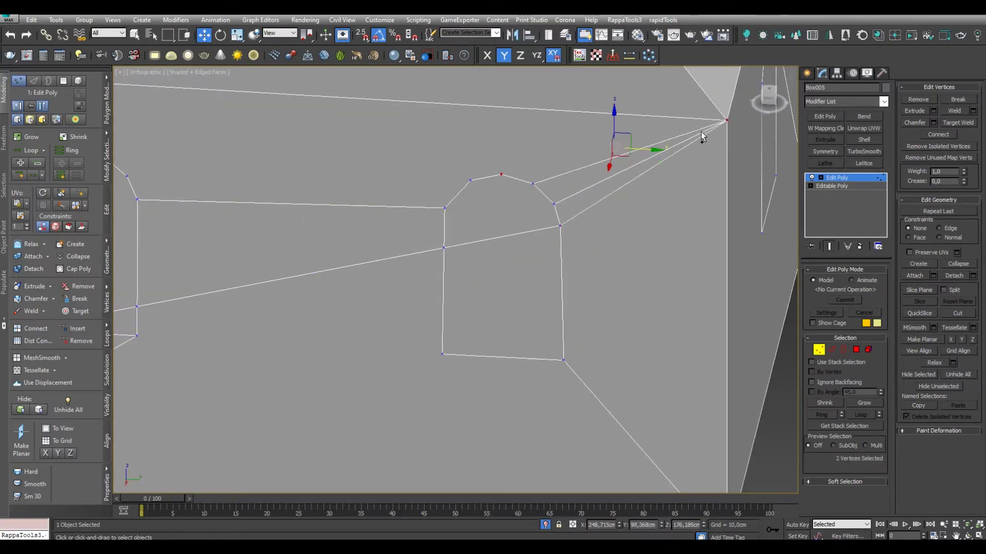
pyautogui.scroll(-3, 471, 180)
pyautogui.hotkey('alt', 'c')
pyautogui.click(393, 144)
pyautogui.click(388, 378)
pyautogui.rightClick(414, 305)
pyautogui.keyDown('alt'); pyautogui.moveTo(413, 304); pyautogui.dragTo(441, 247, button='middle'); pyautogui.keyUp('alt')
pyautogui.scroll(3, 441, 247)
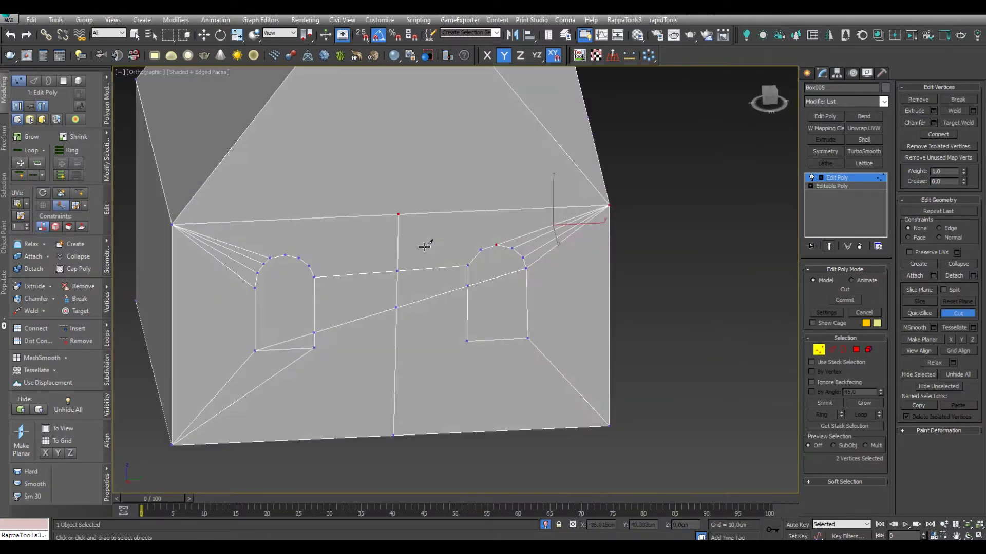
pyautogui.scroll(-2, 441, 248)
pyautogui.scroll(3, 385, 231)
pyautogui.scroll(2, 375, 259)
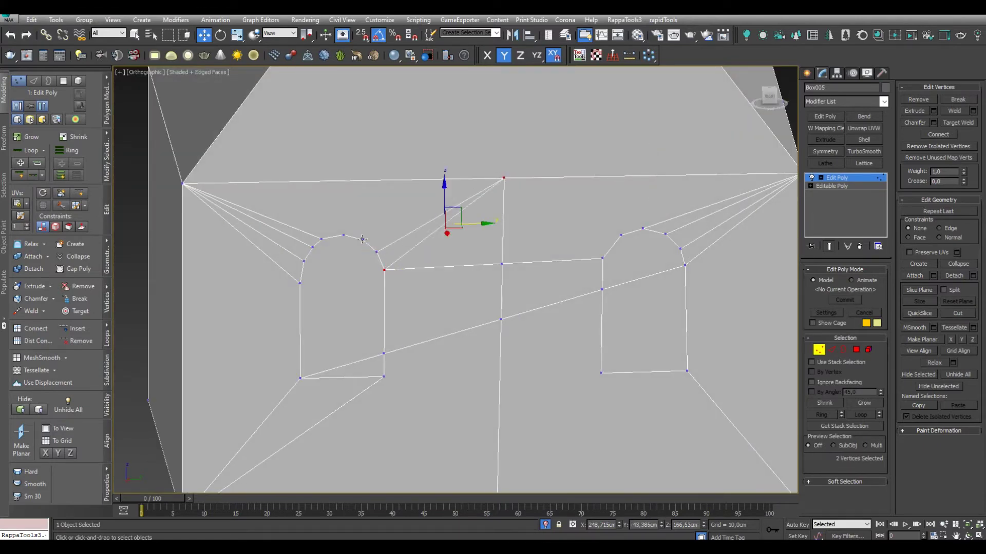
# Select the stray short horizontal and diagonal wall edges
pyautogui.keyDown('ctrl'); pyautogui.click(503, 179); pyautogui.keyUp('ctrl')
pyautogui.scroll(-2, 502, 180)
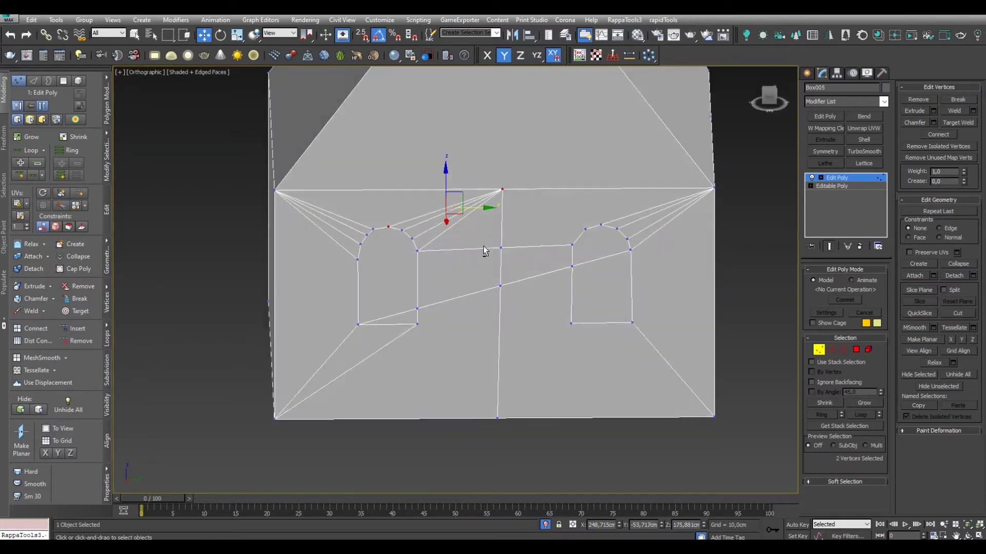
pyautogui.press('2')
pyautogui.click(468, 249)
pyautogui.keyDown('ctrl'); pyautogui.click(436, 301); pyautogui.keyUp('ctrl')
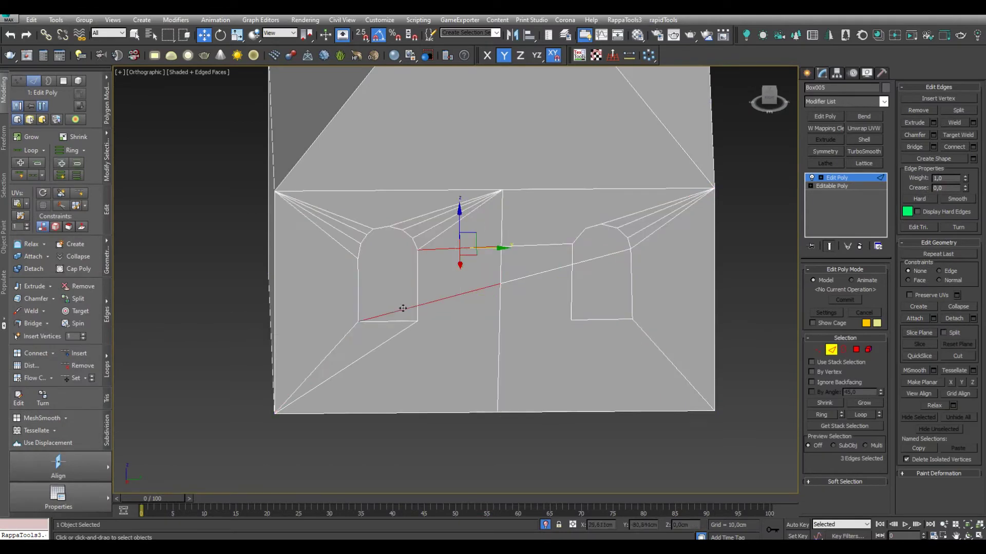
pyautogui.scroll(-2, 403, 308)
pyautogui.keyDown('alt'); pyautogui.moveTo(403, 308); pyautogui.dragTo(479, 298, button='middle'); pyautogui.keyUp('alt')
pyautogui.scroll(3, 480, 298)
# Select the window's lower corner and bottom wall vertices, then two wall edges
pyautogui.press('1')
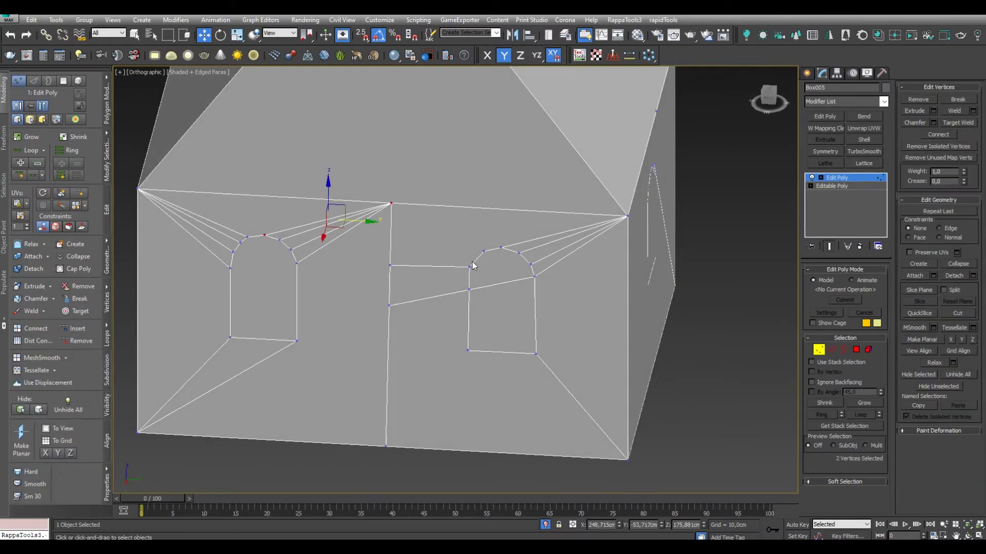
pyautogui.click(468, 268)
pyautogui.click(500, 249)
pyautogui.click(468, 351)
pyautogui.keyDown('ctrl'); pyautogui.click(386, 445); pyautogui.keyUp('ctrl')
pyautogui.click(297, 341)
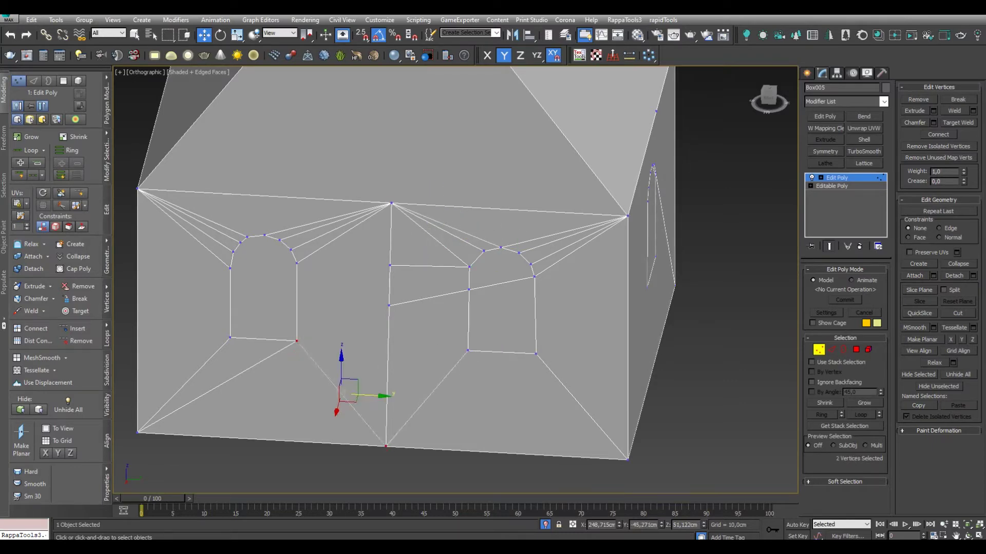
pyautogui.keyDown('alt'); pyautogui.moveTo(565, 257); pyautogui.dragTo(520, 266, button='middle'); pyautogui.keyUp('alt')
pyautogui.scroll(5, 416, 346)
pyautogui.press('2')
pyautogui.click(450, 306)
pyautogui.keyDown('ctrl'); pyautogui.click(450, 273); pyautogui.keyUp('ctrl')
pyautogui.scroll(-6, 525, 277)
pyautogui.moveTo(525, 277)
pyautogui.keyDown('alt'); pyautogui.mouseDown(button='middle')
pyautogui.moveTo(374, 315)
pyautogui.moveTo(462, 231)
pyautogui.mouseUp(button='middle'); pyautogui.keyUp('alt')
pyautogui.scroll(5, 482, 222)
# Connect several round-window vertices to the gable corner with new edges
pyautogui.press('1')
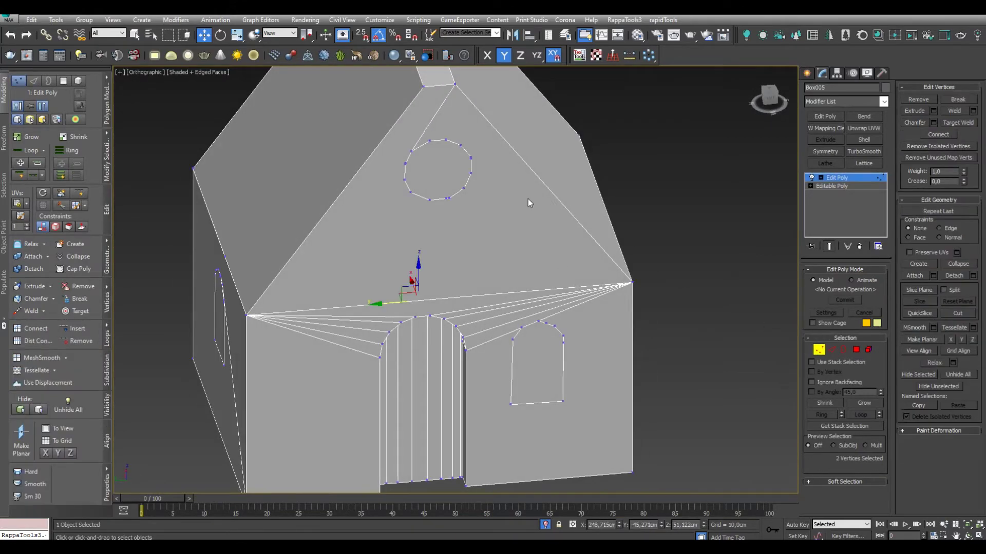
pyautogui.keyDown('alt'); pyautogui.moveTo(531, 207); pyautogui.dragTo(415, 232, button='middle'); pyautogui.keyUp('alt')
pyautogui.scroll(4, 404, 211)
pyautogui.click(405, 209)
pyautogui.keyDown('ctrl'); pyautogui.click(141, 365); pyautogui.keyUp('ctrl')
pyautogui.hotkey('ctrl', 'shift', 'e')
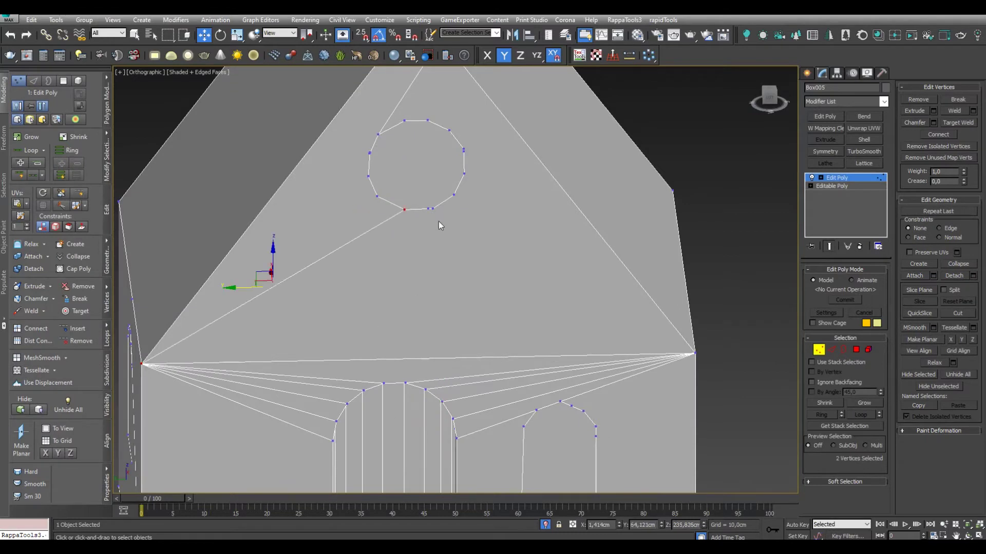
pyautogui.hotkey('ctrl', 'shift', 'e')
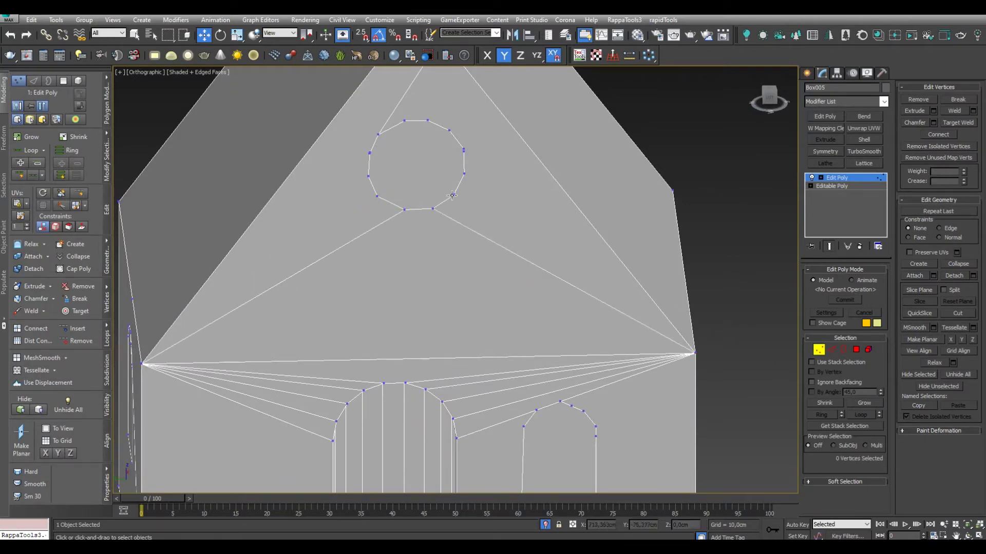
pyautogui.hotkey('ctrl', 'shift', 'e')
pyautogui.hotkey('ctrl', 'shift', 'e')
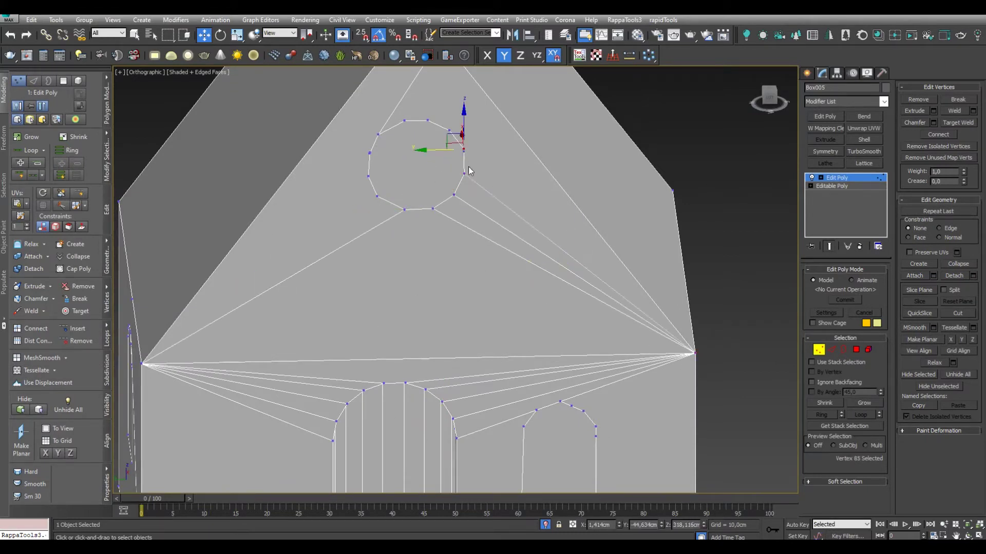
pyautogui.click(377, 196)
pyautogui.hotkey('ctrl', 'shift', 'e')
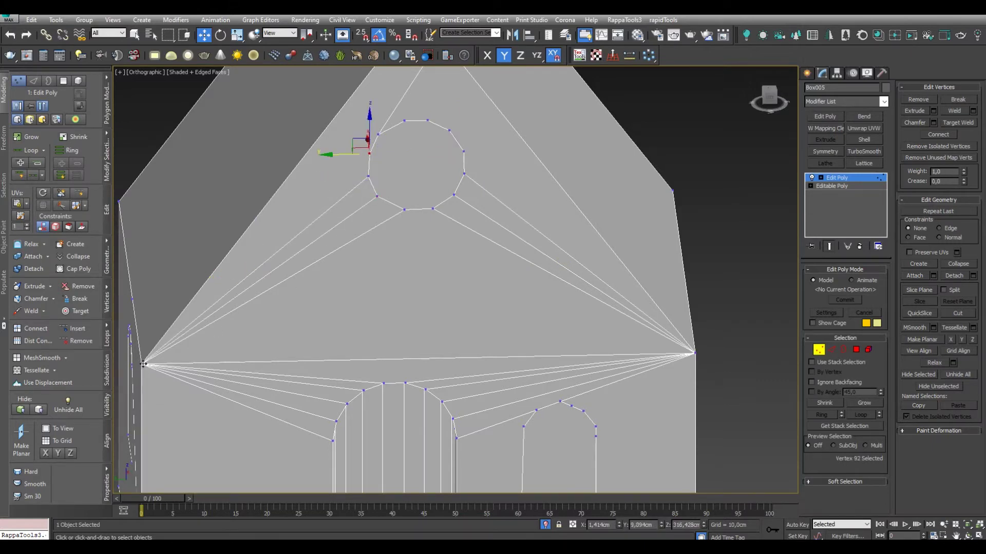
pyautogui.keyDown('ctrl'); pyautogui.click(696, 354); pyautogui.keyUp('ctrl')
# Link a round-window vertex to the roof peak vertex
pyautogui.keyDown('alt'); pyautogui.moveTo(696, 355); pyautogui.dragTo(499, 274, button='middle'); pyautogui.keyUp('alt')
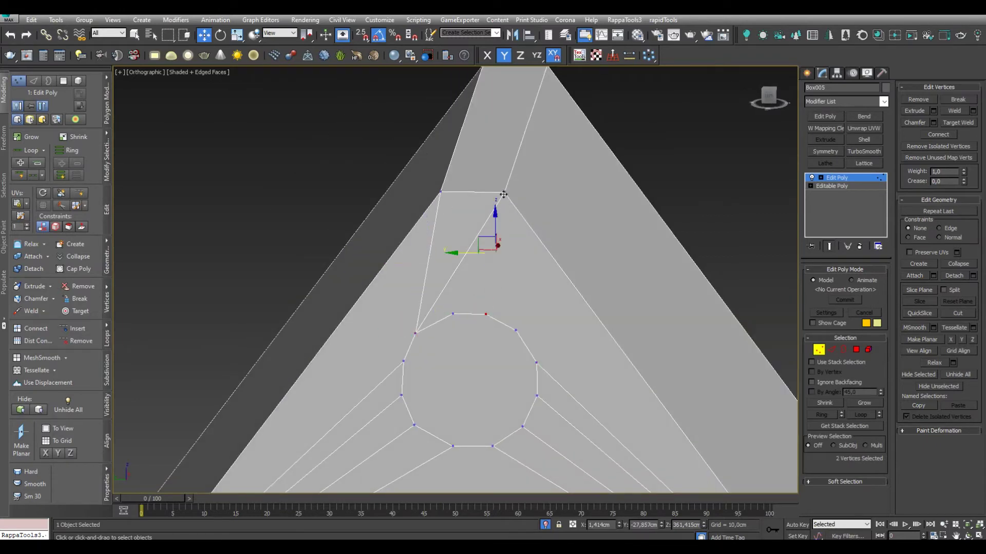
pyautogui.keyDown('alt'); pyautogui.moveTo(519, 221); pyautogui.dragTo(667, 308, button='middle'); pyautogui.keyUp('alt')
pyautogui.click(819, 350)
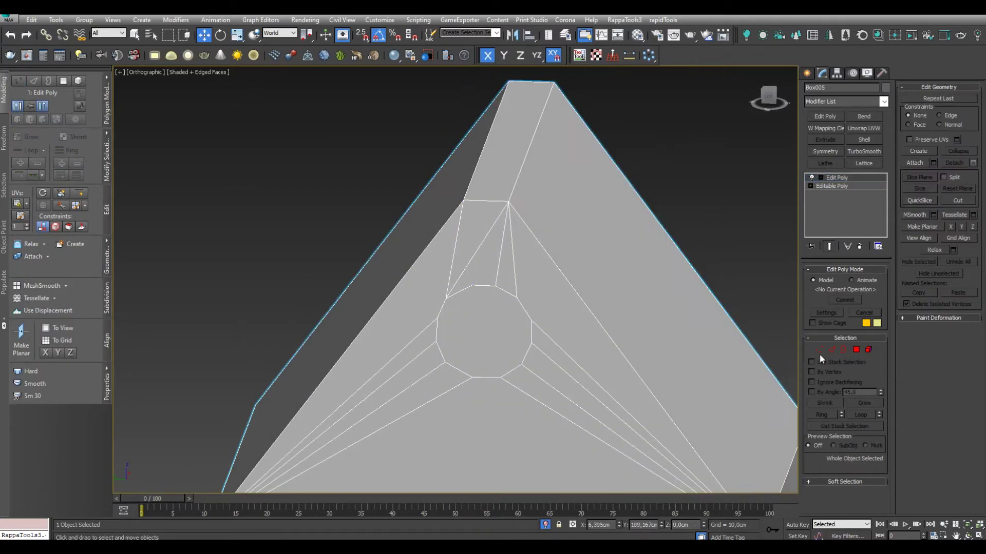
pyautogui.keyDown('ctrl'); pyautogui.click(466, 204); pyautogui.keyUp('ctrl')
pyautogui.scroll(-5, 466, 204)
pyautogui.moveTo(466, 204)
pyautogui.keyDown('alt'); pyautogui.mouseDown(button='middle')
pyautogui.moveTo(512, 306)
pyautogui.moveTo(546, 252)
pyautogui.mouseUp(button='middle'); pyautogui.keyUp('alt')
# Lower a window corner vertex slightly and select another window vertex with the door corner
pyautogui.scroll(3, 513, 306)
pyautogui.moveTo(546, 248); pyautogui.dragTo(519, 308)
pyautogui.moveTo(528, 341)
pyautogui.keyDown('alt'); pyautogui.mouseDown(button='middle')
pyautogui.moveTo(594, 288)
pyautogui.moveTo(622, 345)
pyautogui.mouseUp(button='middle'); pyautogui.keyUp('alt')
pyautogui.click(594, 288)
pyautogui.scroll(3, 585, 309)
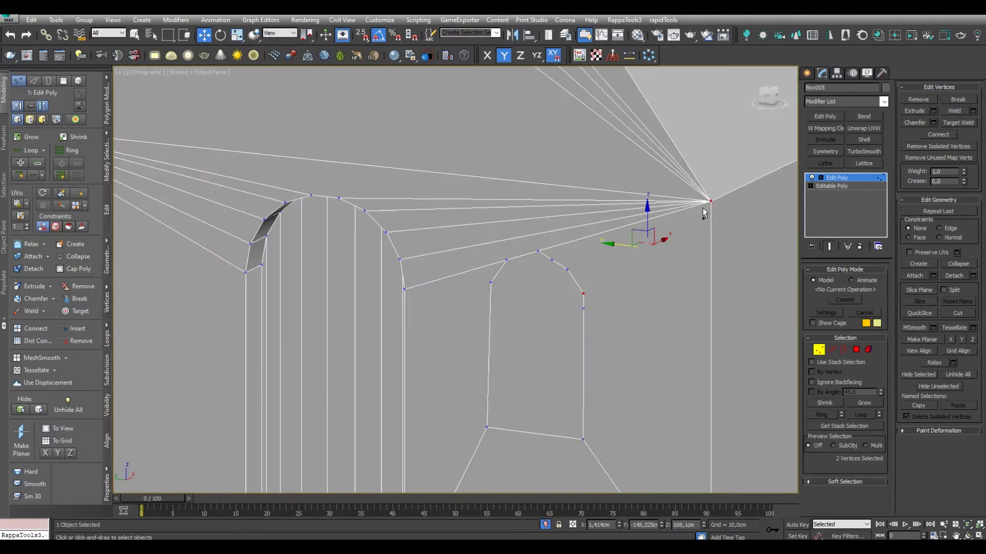
pyautogui.moveTo(584, 310); pyautogui.dragTo(584, 308)
pyautogui.click(552, 260)
pyautogui.keyDown('ctrl'); pyautogui.click(490, 283); pyautogui.keyUp('ctrl')
pyautogui.scroll(-4, 408, 291)
pyautogui.moveTo(408, 291)
pyautogui.keyDown('alt'); pyautogui.mouseDown(button='middle')
pyautogui.moveTo(509, 343)
pyautogui.moveTo(493, 323)
pyautogui.moveTo(599, 301)
pyautogui.moveTo(550, 319)
pyautogui.moveTo(506, 226)
pyautogui.mouseUp(button='middle'); pyautogui.keyUp('alt')
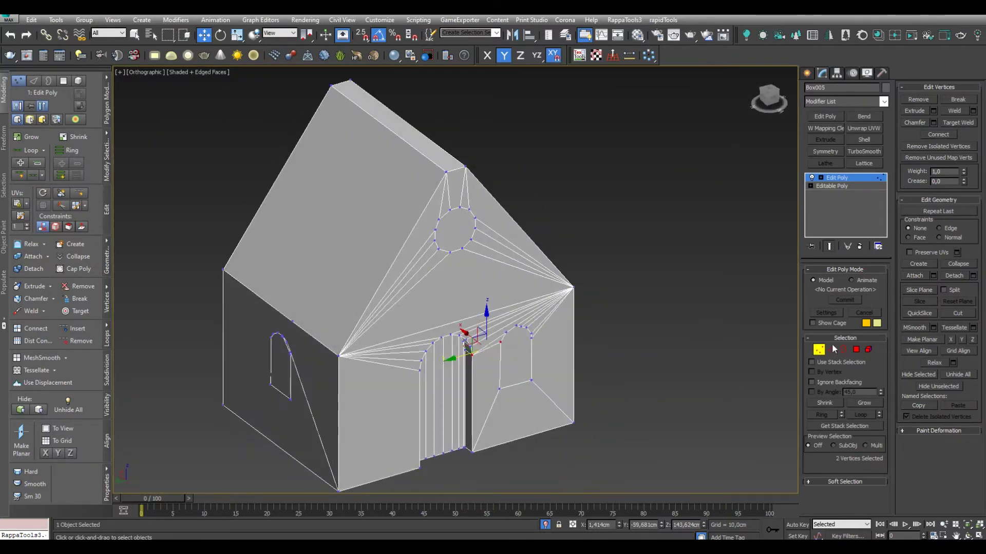
# Select all the gable triangle faces on the front wall for detaching
pyautogui.press('4')
pyautogui.click(766, 97)
pyautogui.moveTo(693, 121); pyautogui.dragTo(590, 214)
pyautogui.moveTo(484, 220)
pyautogui.keyDown('alt'); pyautogui.mouseDown(button='middle')
pyautogui.moveTo(451, 154)
pyautogui.moveTo(427, 288)
pyautogui.moveTo(462, 308)
pyautogui.mouseUp(button='middle'); pyautogui.keyUp('alt')
# Detach the gable faces as a clone, Object056, and center its pivot to the object
pyautogui.click(33, 268)
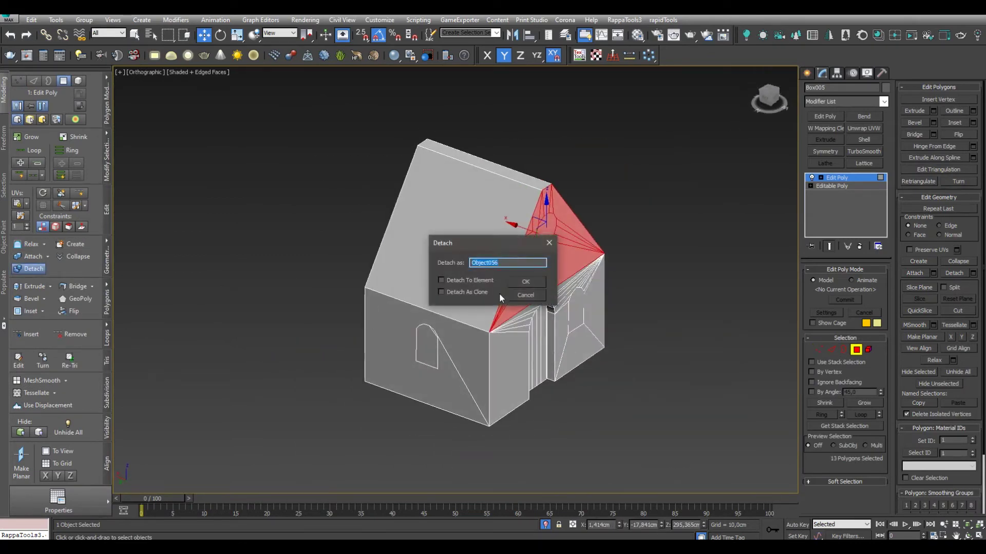
pyautogui.click(532, 280)
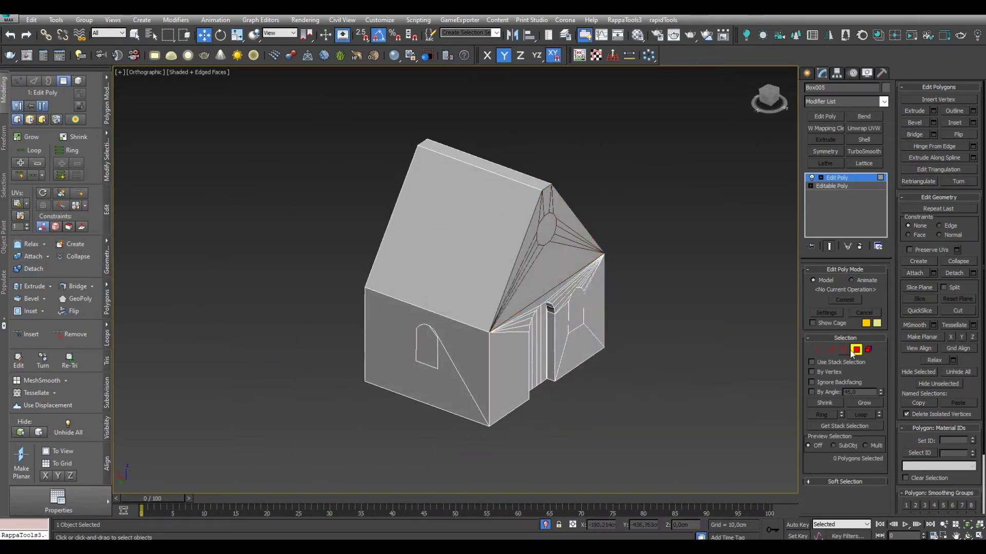
pyautogui.click(559, 269)
pyautogui.scroll(-4, 559, 269)
pyautogui.click(837, 73)
pyautogui.click(839, 135)
pyautogui.click(845, 187)
pyautogui.click(807, 73)
pyautogui.click(778, 114)
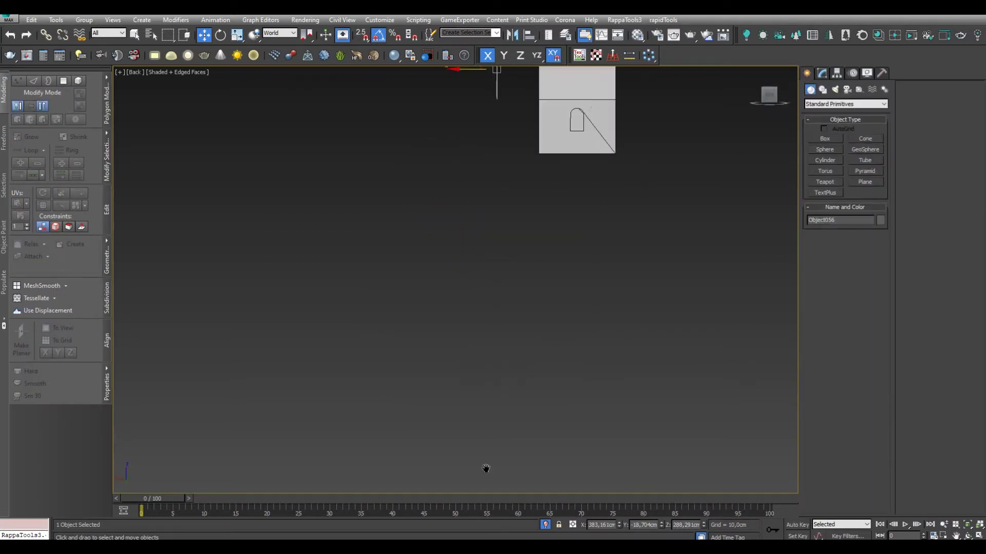
# Convert the house to editable poly and delete its back gable face
pyautogui.click(549, 349)
pyautogui.press('z')
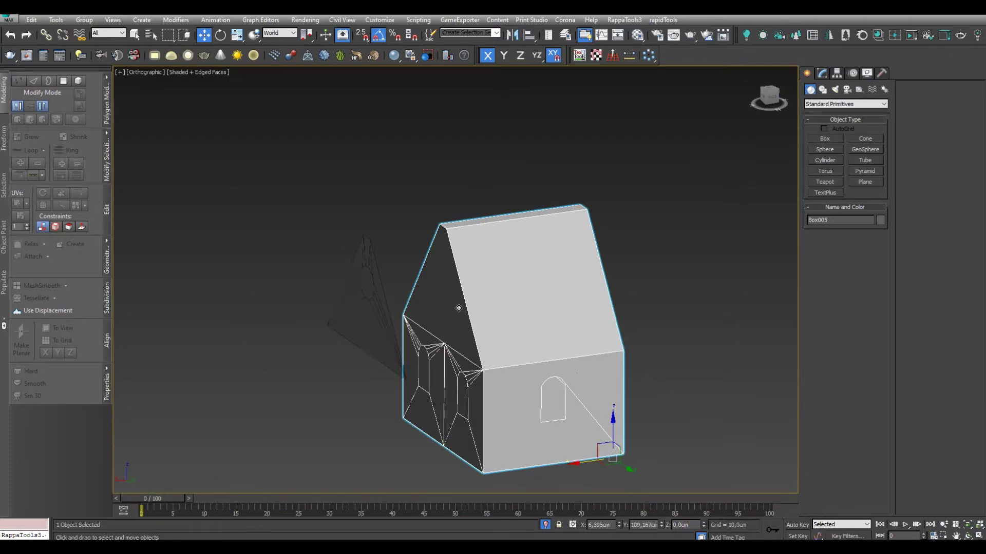
pyautogui.rightClick(459, 308)
pyautogui.click(570, 262)
pyautogui.press('4')
pyautogui.click(444, 297)
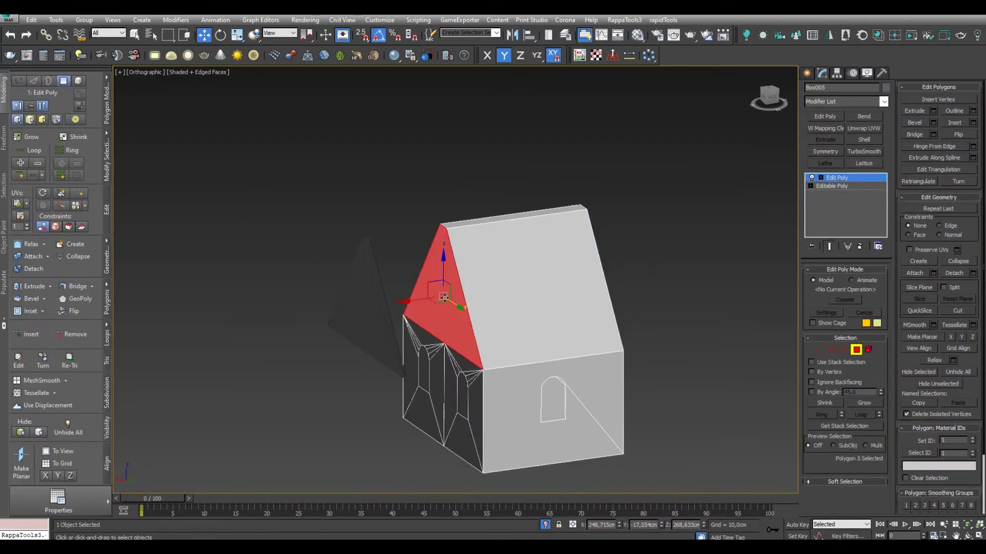
pyautogui.press('Delete')
# Select the detached Object056 gable piece in face mode with snapping on
pyautogui.click(755, 98)
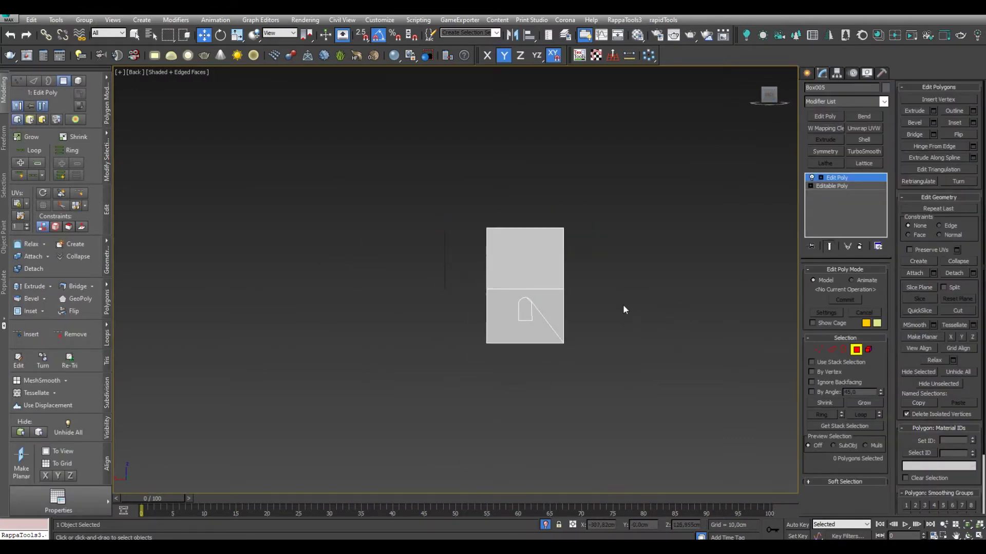
pyautogui.scroll(3, 565, 288)
pyautogui.click(438, 263)
pyautogui.press('s')
pyautogui.press('4')
pyautogui.moveTo(399, 265)
pyautogui.keyDown('alt'); pyautogui.mouseDown(button='middle')
pyautogui.moveTo(666, 299)
pyautogui.moveTo(893, 296)
pyautogui.mouseUp(button='middle'); pyautogui.keyUp('alt')
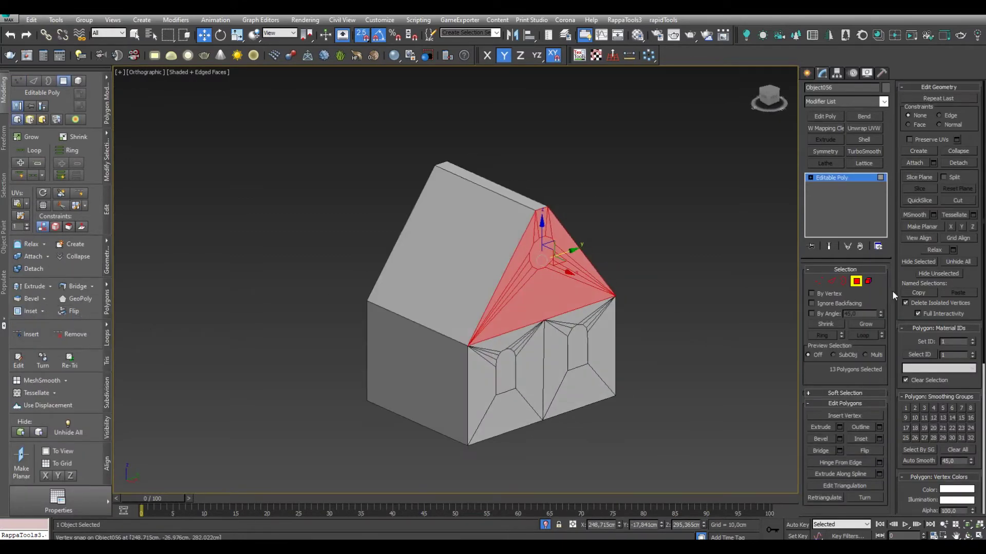
# Compare against the detailed reference house and frame the selected gable faces
pyautogui.hotkey('alt', 'q')
pyautogui.scroll(2, 546, 297)
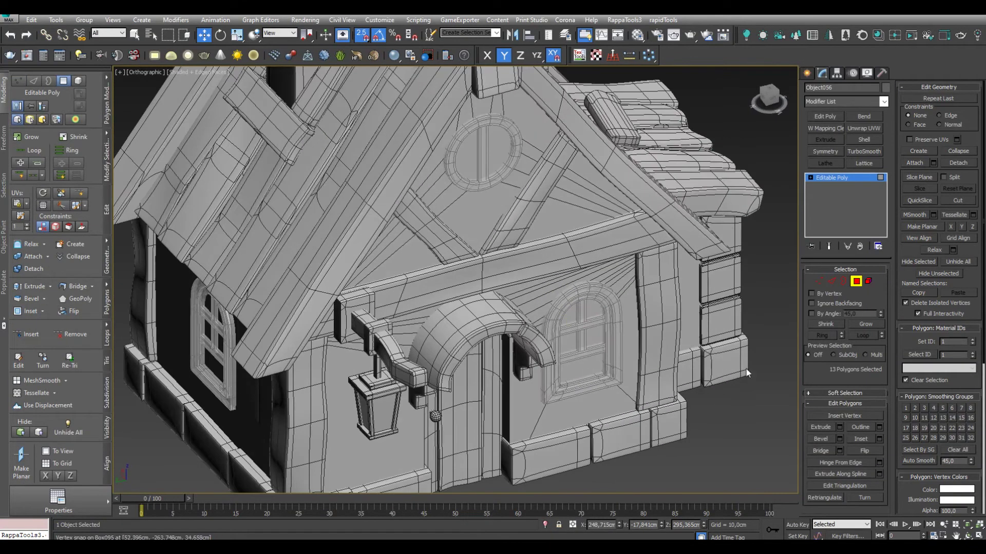
pyautogui.scroll(-4, 599, 395)
pyautogui.keyDown('alt'); pyautogui.moveTo(599, 395); pyautogui.dragTo(653, 326, button='middle'); pyautogui.keyUp('alt')
pyautogui.scroll(4, 654, 326)
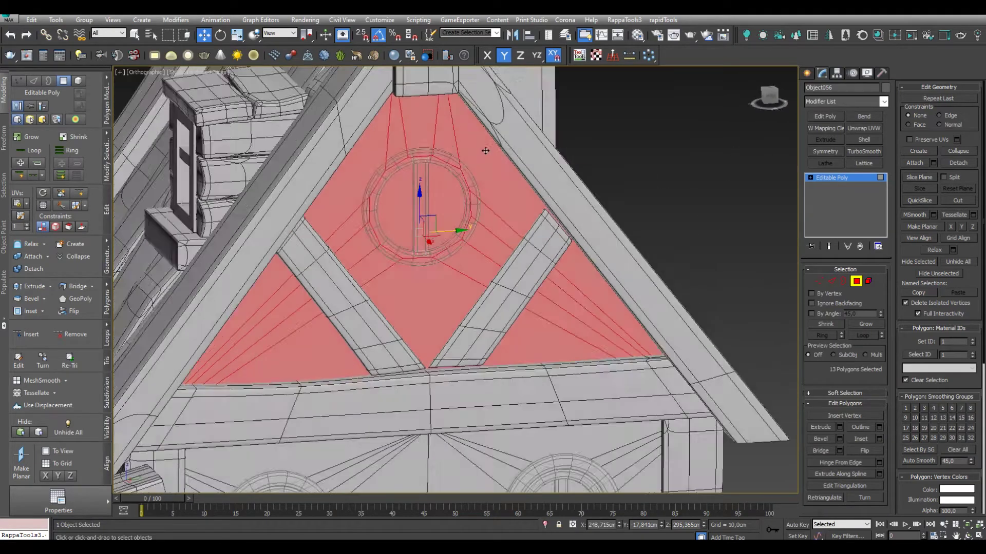
pyautogui.keyDown('alt'); pyautogui.moveTo(565, 257); pyautogui.dragTo(644, 198, button='middle'); pyautogui.keyUp('alt')
pyautogui.press('r')
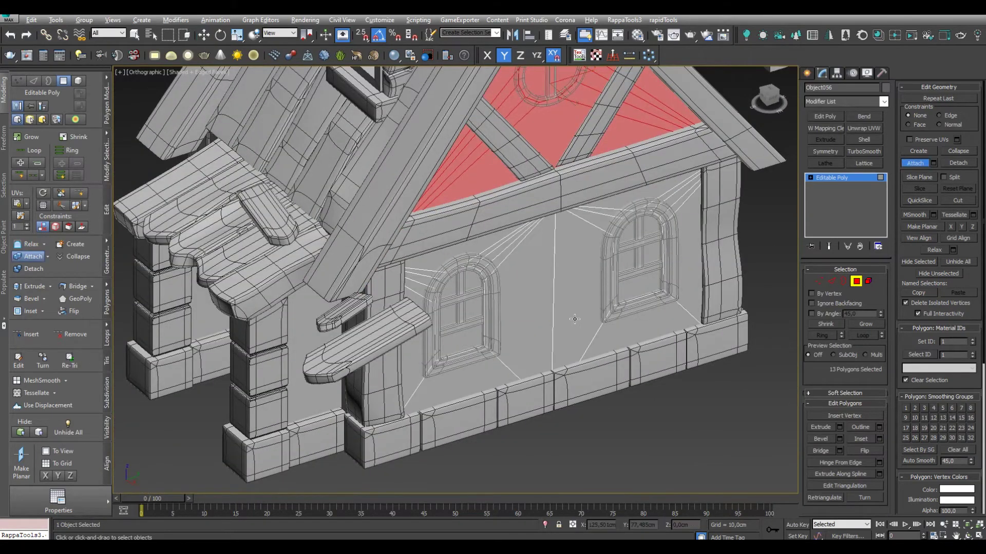
pyautogui.press('z')
# Attach the house mesh to Object056 and weld its overlapping vertices
pyautogui.click(819, 281)
pyautogui.press('z')
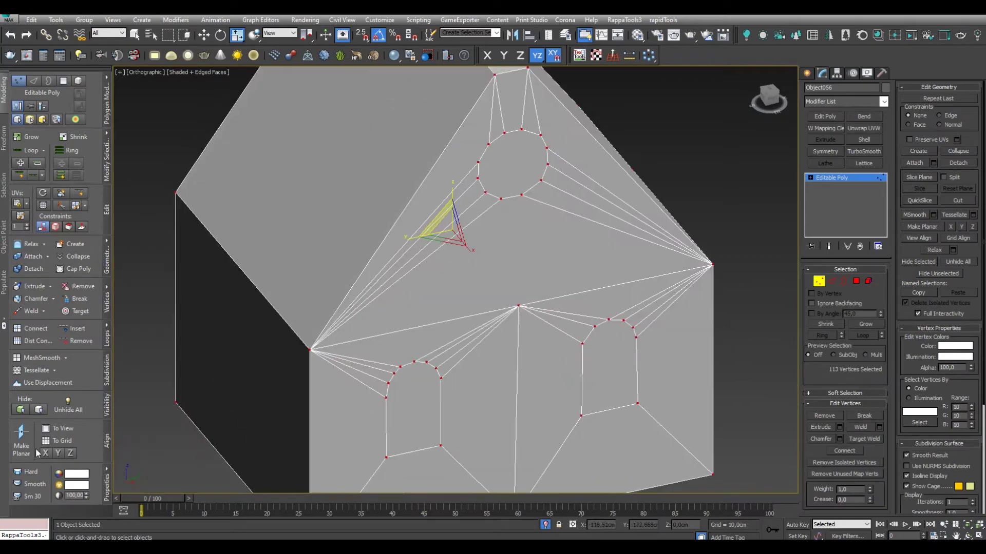
pyautogui.click(57, 329)
pyautogui.click(465, 321)
pyautogui.scroll(-5, 539, 282)
pyautogui.press('1')
pyautogui.keyDown('alt'); pyautogui.moveTo(539, 281); pyautogui.dragTo(567, 327, button='middle'); pyautogui.keyUp('alt')
# Select the window corner and wall corner vertices on the front wall
pyautogui.click(819, 280)
pyautogui.keyDown('alt'); pyautogui.moveTo(565, 283); pyautogui.dragTo(513, 257, button='middle'); pyautogui.keyUp('alt')
pyautogui.click(539, 283)
pyautogui.press('w')
pyautogui.keyDown('ctrl'); pyautogui.click(399, 379); pyautogui.keyUp('ctrl')
pyautogui.scroll(2, 595, 298)
pyautogui.moveTo(595, 297)
pyautogui.keyDown('alt'); pyautogui.mouseDown(button='middle')
pyautogui.moveTo(568, 307)
pyautogui.moveTo(611, 289)
pyautogui.moveTo(622, 238)
pyautogui.moveTo(822, 289)
pyautogui.mouseUp(button='middle'); pyautogui.keyUp('alt')
# Select the side wall face, Polygon 60, around the arched window
pyautogui.press('4')
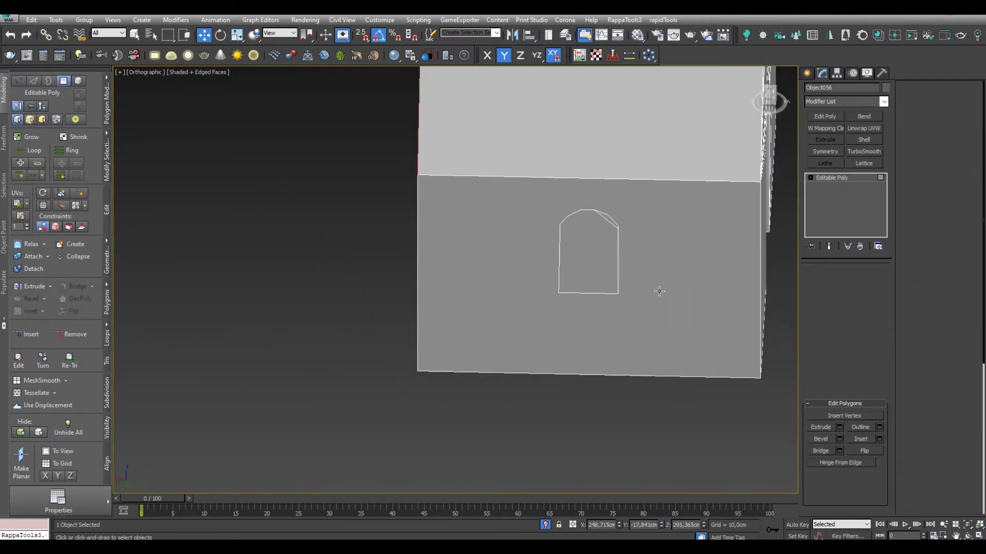
pyautogui.keyDown('alt'); pyautogui.moveTo(661, 290); pyautogui.dragTo(679, 302, button='middle'); pyautogui.keyUp('alt')
pyautogui.click(679, 302)
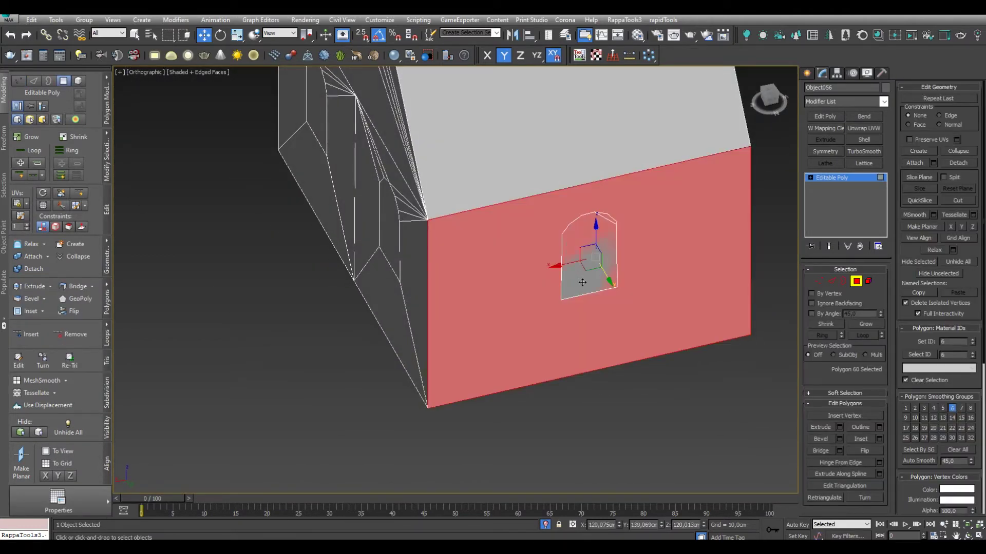
pyautogui.keyDown('alt'); pyautogui.moveTo(593, 283); pyautogui.dragTo(630, 233, button='middle'); pyautogui.keyUp('alt')
pyautogui.rightClick(631, 234)
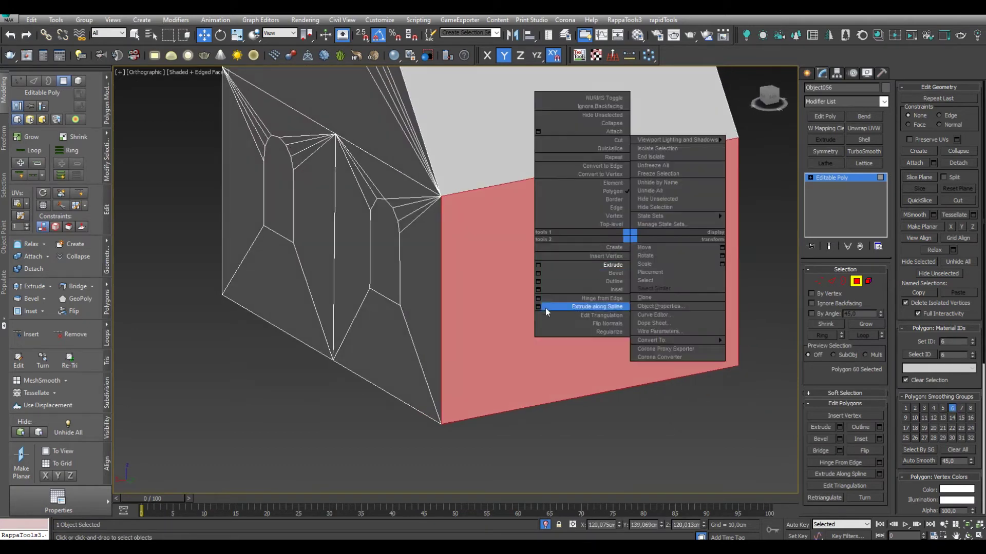
# Convert the side wall face to its border edges and chamfer them
pyautogui.click(831, 282)
pyautogui.rightClick(634, 272)
pyautogui.click(566, 298)
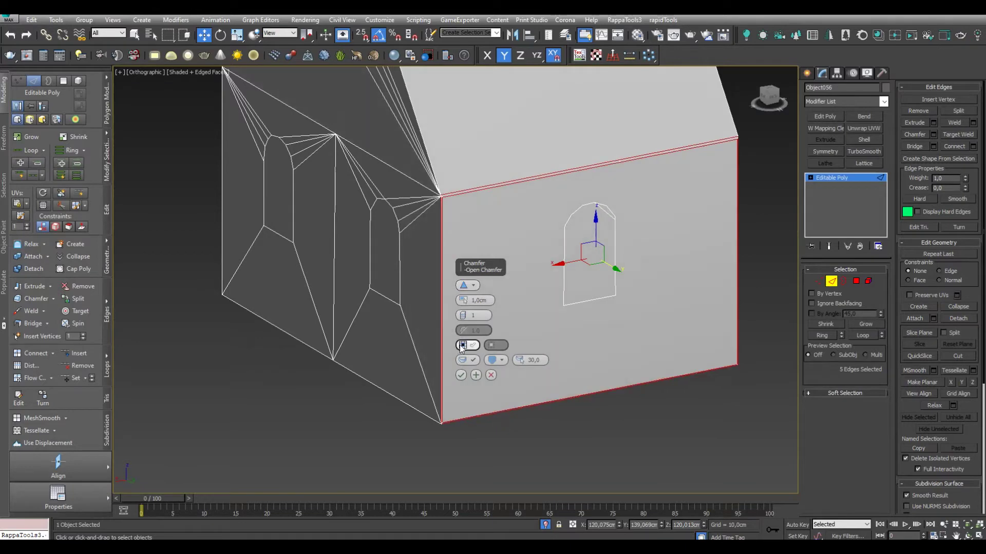
pyautogui.keyDown('alt'); pyautogui.moveTo(462, 286); pyautogui.dragTo(557, 229, button='middle'); pyautogui.keyUp('alt')
pyautogui.scroll(5, 738, 168)
pyautogui.scroll(-5, 738, 168)
pyautogui.moveTo(640, 284)
pyautogui.keyDown('alt'); pyautogui.mouseDown(button='middle')
pyautogui.moveTo(703, 264)
pyautogui.moveTo(494, 374)
pyautogui.mouseUp(button='middle'); pyautogui.keyUp('alt')
pyautogui.click(492, 376)
pyautogui.scroll(-3, 550, 328)
pyautogui.keyDown('alt'); pyautogui.moveTo(551, 331); pyautogui.dragTo(701, 294, button='middle'); pyautogui.keyUp('alt')
# Select the front wall face and view it at an angle
pyautogui.press('4')
pyautogui.click(585, 271)
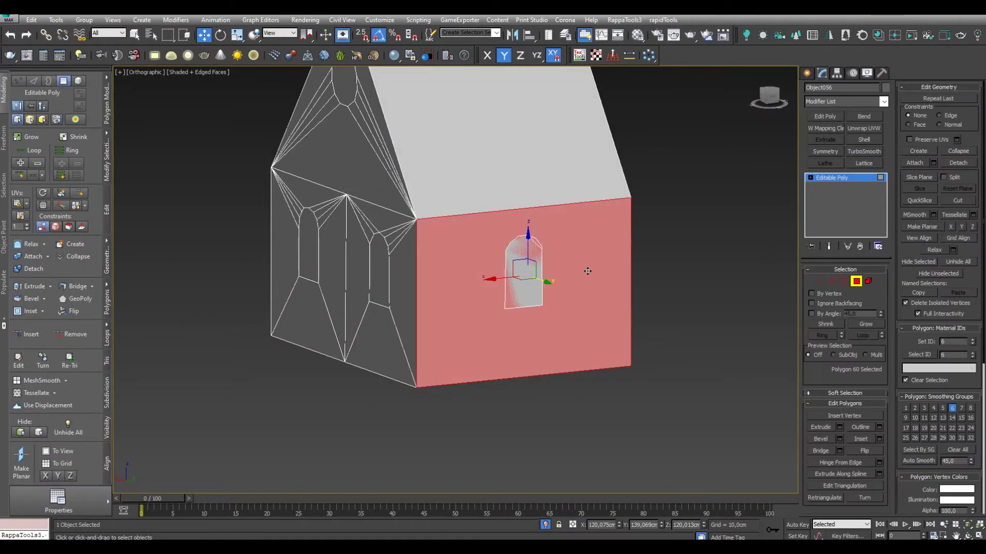
pyautogui.scroll(5, 585, 271)
pyautogui.scroll(4, 608, 272)
pyautogui.scroll(-5, 608, 272)
pyautogui.moveTo(438, 198)
pyautogui.keyDown('alt'); pyautogui.mouseDown(button='middle')
pyautogui.moveTo(585, 312)
pyautogui.moveTo(464, 254)
pyautogui.mouseUp(button='middle'); pyautogui.keyUp('alt')
# Pick the front wall face rather than the arched door face and delete it
pyautogui.press('1')
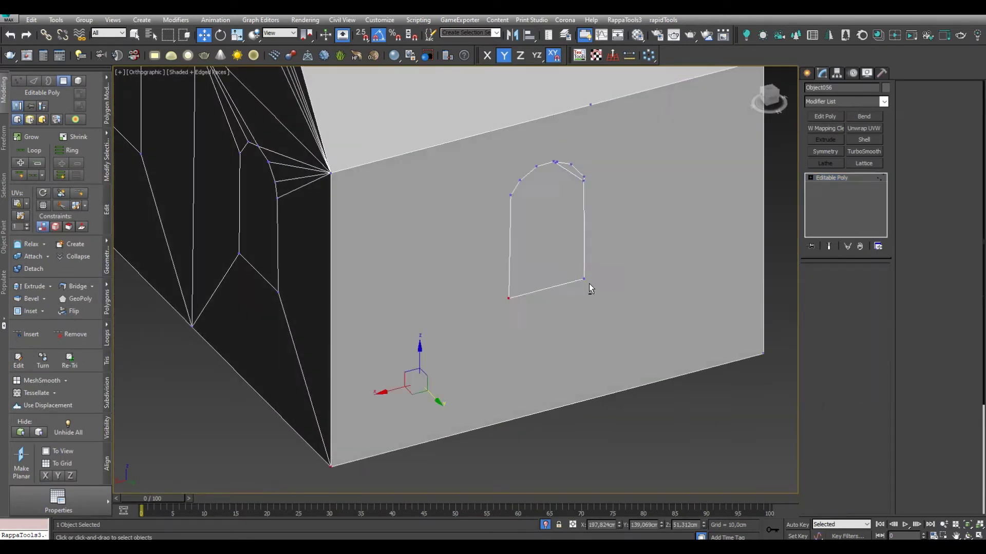
pyautogui.moveTo(401, 393)
pyautogui.keyDown('alt'); pyautogui.mouseDown(button='middle')
pyautogui.moveTo(559, 273)
pyautogui.moveTo(545, 255)
pyautogui.moveTo(533, 267)
pyautogui.mouseUp(button='middle'); pyautogui.keyUp('alt')
pyautogui.press('4')
pyautogui.click(534, 262)
pyautogui.click(559, 287)
pyautogui.click(539, 256)
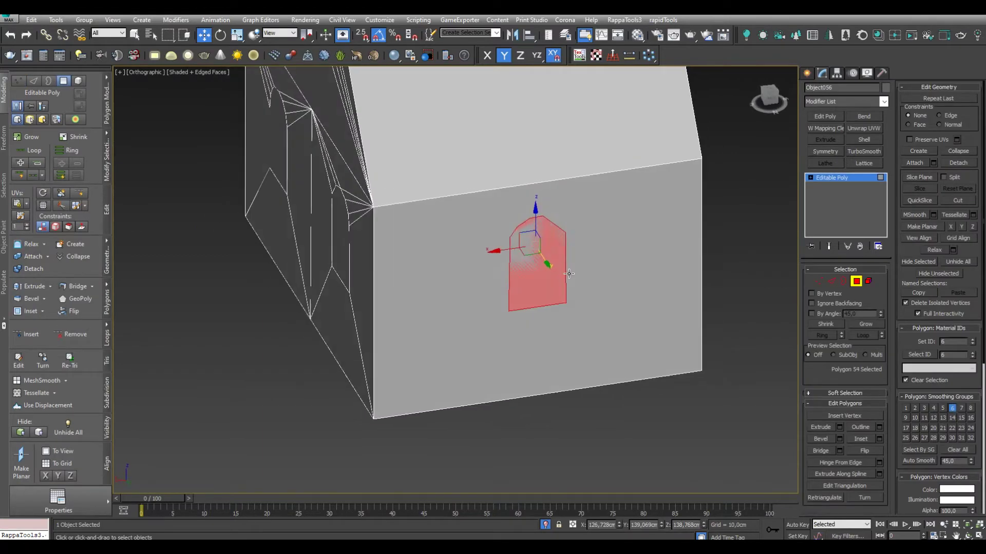
pyautogui.keyDown('alt'); pyautogui.click(567, 275); pyautogui.keyUp('alt')
pyautogui.click(597, 341)
pyautogui.press('Delete')
# Keep the arched door face and select its bottom edge in Edge mode
pyautogui.moveTo(596, 341)
pyautogui.keyDown('alt'); pyautogui.mouseDown(button='middle')
pyautogui.moveTo(540, 265)
pyautogui.moveTo(518, 256)
pyautogui.moveTo(561, 249)
pyautogui.moveTo(579, 279)
pyautogui.mouseUp(button='middle'); pyautogui.keyUp('alt')
pyautogui.click(540, 265)
pyautogui.scroll(5, 518, 256)
pyautogui.scroll(-5, 508, 251)
pyautogui.scroll(4, 500, 245)
pyautogui.scroll(4, 561, 248)
pyautogui.scroll(-3, 552, 248)
pyautogui.scroll(3, 588, 276)
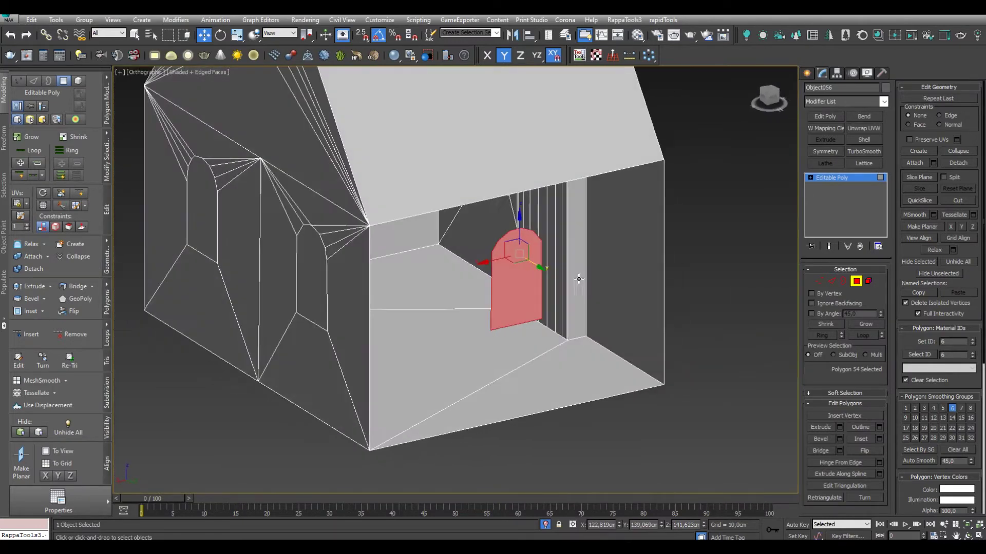
pyautogui.click(831, 281)
pyautogui.keyDown('ctrl'); pyautogui.click(532, 413); pyautogui.keyUp('ctrl')
pyautogui.keyDown('alt'); pyautogui.moveTo(532, 413); pyautogui.dragTo(193, 316, button='middle'); pyautogui.keyUp('alt')
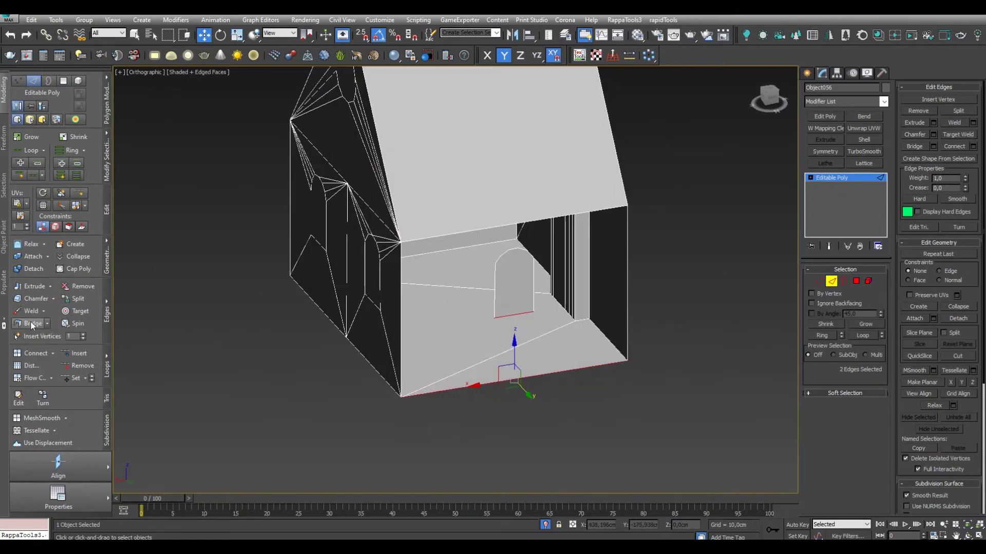
# View the open door opening head-on in vertex mode
pyautogui.scroll(5, 510, 280)
pyautogui.scroll(-3, 673, 265)
pyautogui.moveTo(673, 266)
pyautogui.keyDown('alt'); pyautogui.mouseDown(button='middle')
pyautogui.moveTo(413, 340)
pyautogui.moveTo(227, 310)
pyautogui.moveTo(322, 317)
pyautogui.mouseUp(button='middle'); pyautogui.keyUp('alt')
pyautogui.scroll(4, 577, 267)
pyautogui.scroll(4, 497, 279)
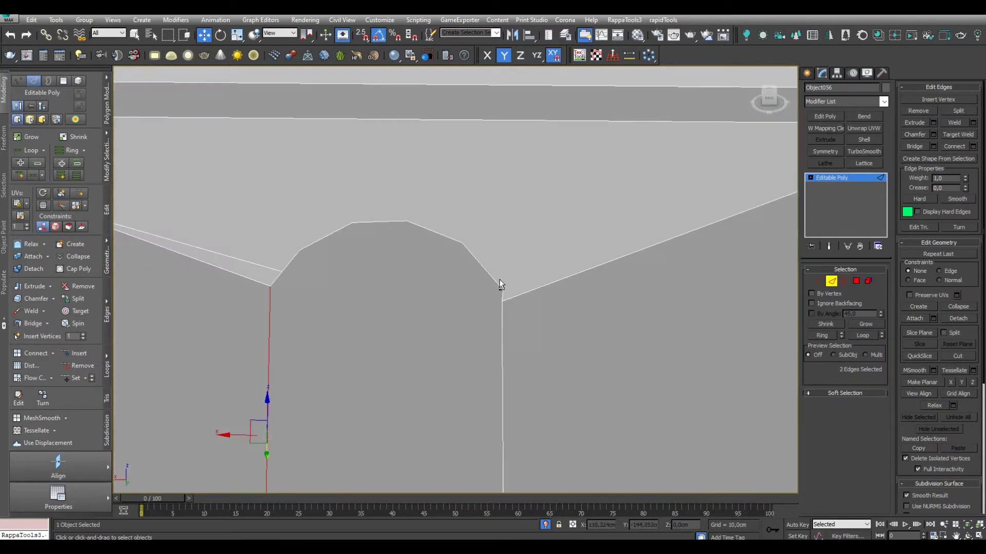
pyautogui.press('1')
pyautogui.scroll(-2, 502, 304)
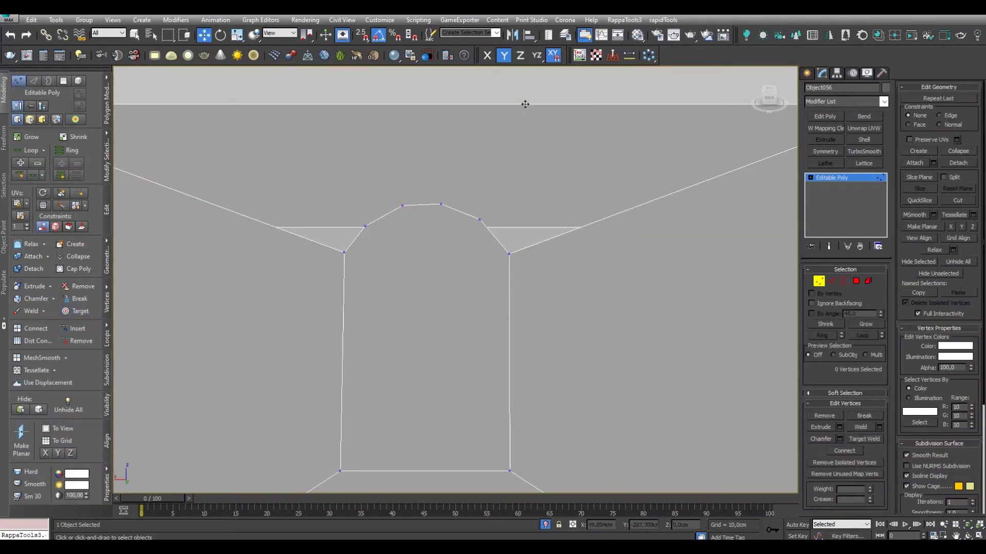
pyautogui.keyDown('alt'); pyautogui.moveTo(524, 104); pyautogui.dragTo(624, 260, button='middle'); pyautogui.keyUp('alt')
# Work the open front's border and edges to cap the opening around the door
pyautogui.press('3')
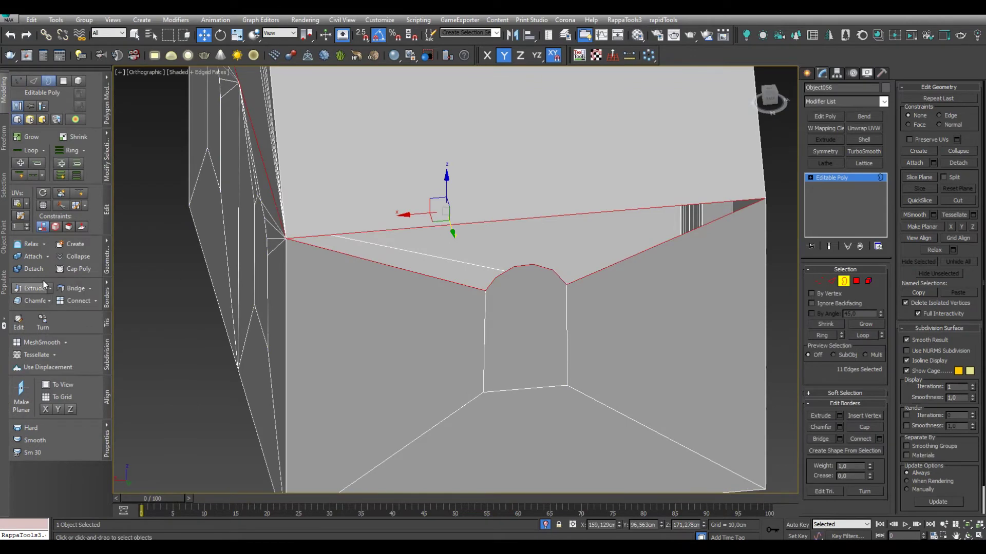
pyautogui.scroll(-3, 486, 284)
pyautogui.press('2')
pyautogui.moveTo(486, 284)
pyautogui.keyDown('alt'); pyautogui.mouseDown(button='middle')
pyautogui.moveTo(176, 321)
pyautogui.moveTo(228, 285)
pyautogui.mouseUp(button='middle'); pyautogui.keyUp('alt')
pyautogui.moveTo(629, 270)
pyautogui.keyDown('alt'); pyautogui.mouseDown(button='middle')
pyautogui.moveTo(485, 286)
pyautogui.moveTo(598, 267)
pyautogui.mouseUp(button='middle'); pyautogui.keyUp('alt')
pyautogui.press('1')
pyautogui.scroll(5, 596, 263)
pyautogui.moveTo(645, 201)
pyautogui.keyDown('alt'); pyautogui.mouseDown(button='middle')
pyautogui.moveTo(378, 246)
pyautogui.moveTo(183, 198)
pyautogui.mouseUp(button='middle'); pyautogui.keyUp('alt')
# Select the door's top-left vertex, then select the door polygon
pyautogui.click(378, 246)
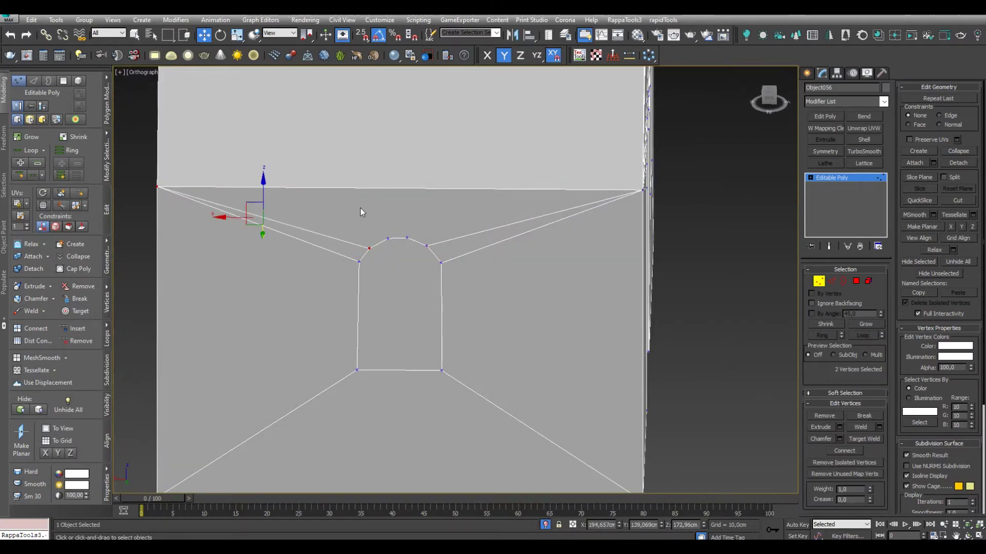
pyautogui.keyDown('alt'); pyautogui.moveTo(361, 211); pyautogui.dragTo(385, 228, button='middle'); pyautogui.keyUp('alt')
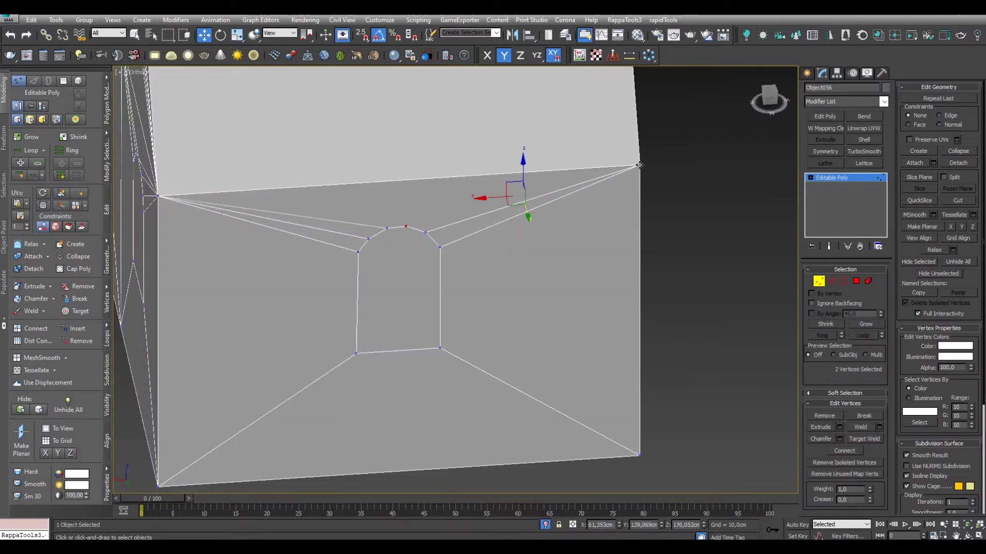
pyautogui.scroll(-5, 639, 164)
pyautogui.moveTo(495, 180)
pyautogui.keyDown('alt'); pyautogui.mouseDown(button='middle')
pyautogui.moveTo(537, 312)
pyautogui.moveTo(792, 281)
pyautogui.mouseUp(button='middle'); pyautogui.keyUp('alt')
pyautogui.press('4')
pyautogui.click(544, 290)
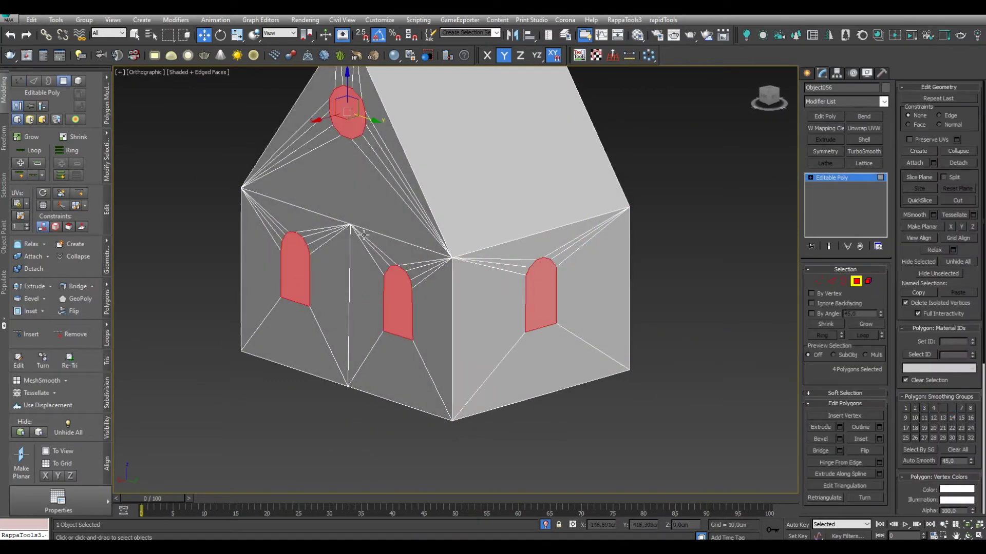
# Extrude the door and window faces with a negative height to recess them into the walls
pyautogui.keyDown('alt'); pyautogui.moveTo(362, 235); pyautogui.dragTo(488, 313, button='middle'); pyautogui.keyUp('alt')
pyautogui.keyDown('ctrl'); pyautogui.click(488, 315); pyautogui.keyUp('ctrl')
pyautogui.rightClick(534, 326)
pyautogui.click(496, 324)
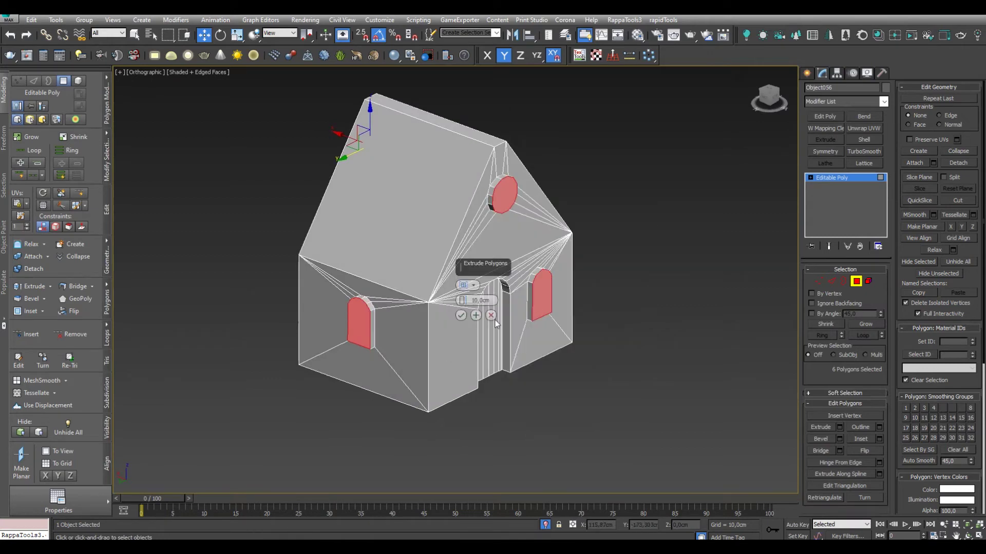
pyautogui.click(461, 315)
pyautogui.scroll(-5, 549, 323)
pyautogui.scroll(5, 550, 323)
pyautogui.moveTo(550, 324)
pyautogui.keyDown('alt'); pyautogui.mouseDown(button='middle')
pyautogui.moveTo(512, 489)
pyautogui.moveTo(528, 322)
pyautogui.mouseUp(button='middle'); pyautogui.keyUp('alt')
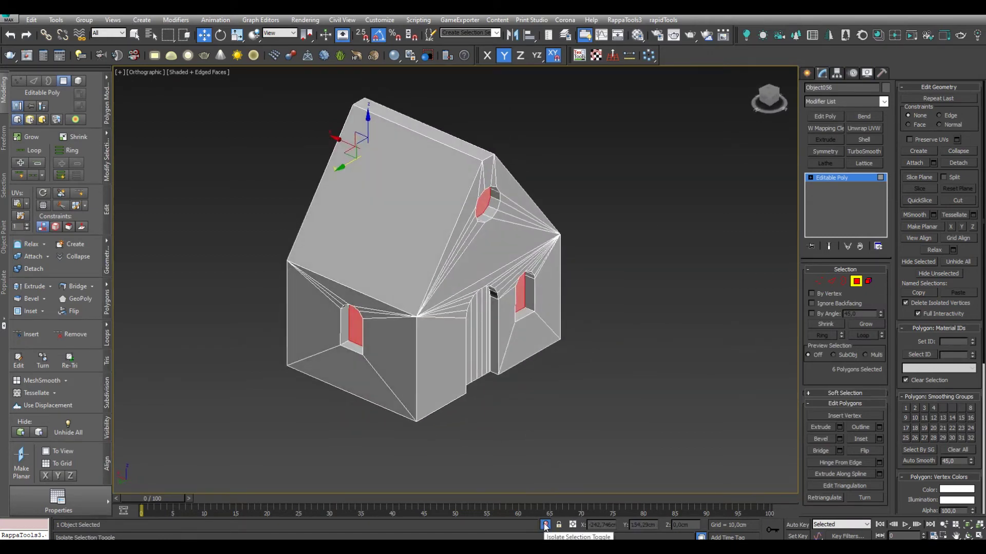
# End isolation to show the full house, then select and deselect several window objects
pyautogui.click(545, 524)
pyautogui.keyDown('alt'); pyautogui.moveTo(462, 308); pyautogui.dragTo(621, 414, button='middle'); pyautogui.keyUp('alt')
pyautogui.click(491, 341)
pyautogui.keyDown('ctrl'); pyautogui.click(598, 331); pyautogui.keyUp('ctrl')
pyautogui.keyDown('ctrl'); pyautogui.click(559, 198); pyautogui.keyUp('ctrl')
pyautogui.keyDown('alt'); pyautogui.moveTo(560, 198); pyautogui.dragTo(421, 210, button='middle'); pyautogui.keyUp('alt')
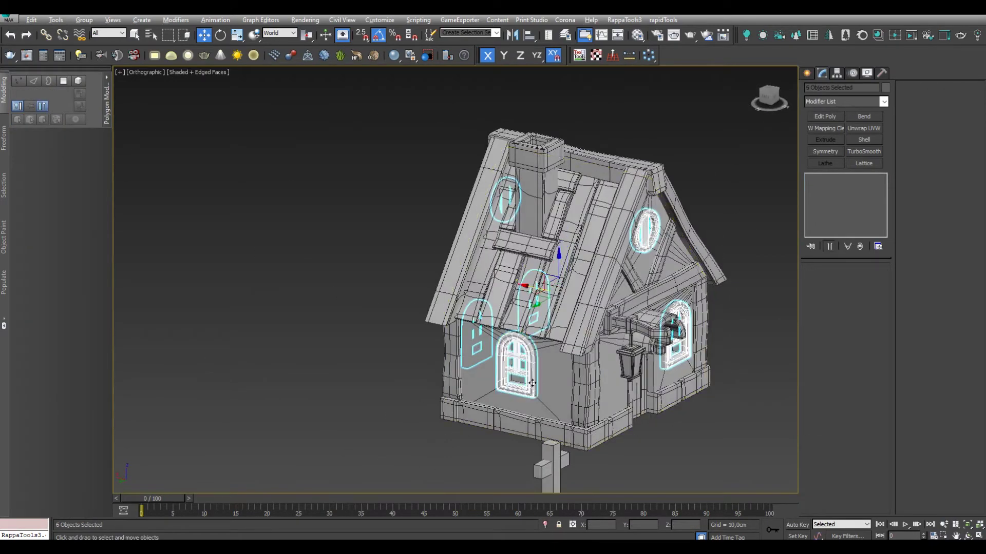
pyautogui.moveTo(538, 380)
pyautogui.keyDown('alt'); pyautogui.mouseDown(button='middle')
pyautogui.moveTo(494, 394)
pyautogui.moveTo(690, 385)
pyautogui.moveTo(649, 392)
pyautogui.mouseUp(button='middle'); pyautogui.keyUp('alt')
pyautogui.click(497, 392)
# Isolate the house body Object056 and enter Polygon level
pyautogui.click(544, 326)
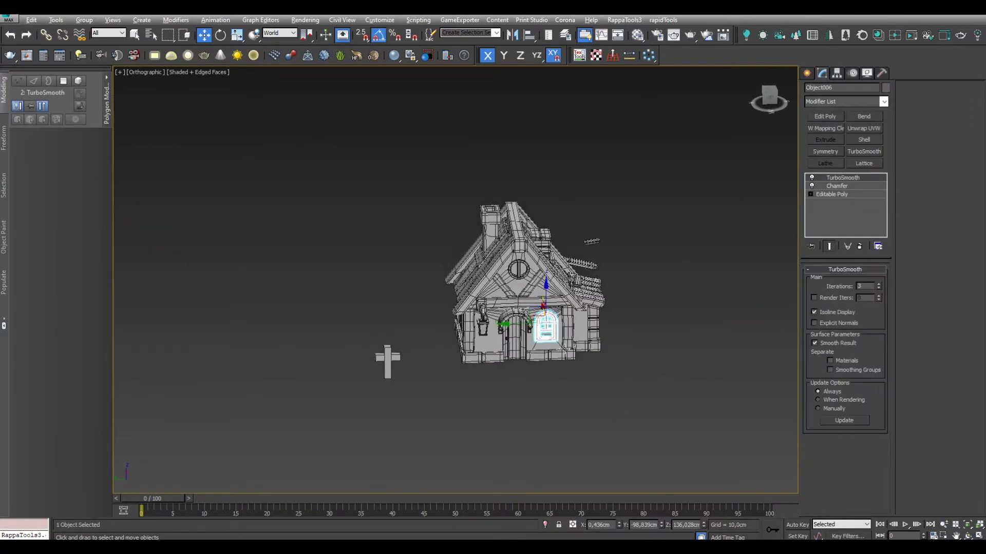
pyautogui.scroll(5, 503, 299)
pyautogui.scroll(-4, 504, 299)
pyautogui.click(534, 300)
pyautogui.scroll(-3, 555, 301)
pyautogui.hotkey('alt', 'q')
pyautogui.keyDown('alt'); pyautogui.moveTo(568, 302); pyautogui.dragTo(647, 313, button='middle'); pyautogui.keyUp('alt')
pyautogui.press('4')
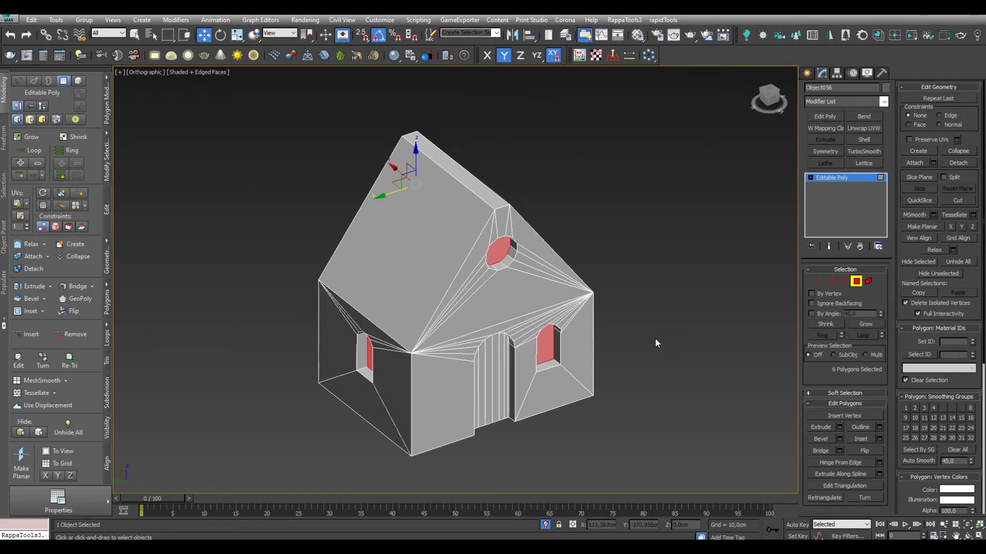
pyautogui.press('z')
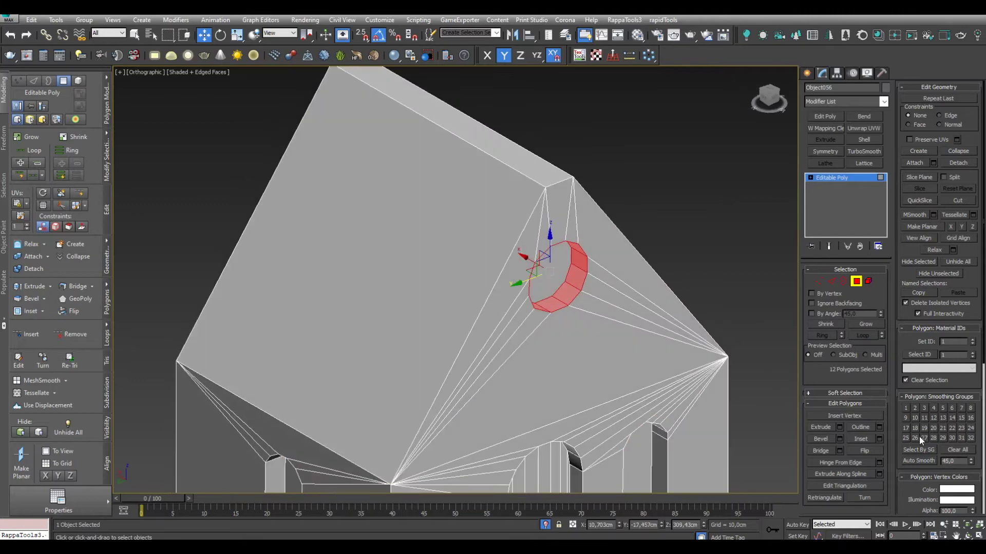
pyautogui.scroll(-3, 580, 251)
pyautogui.scroll(3, 624, 377)
pyautogui.click(615, 364)
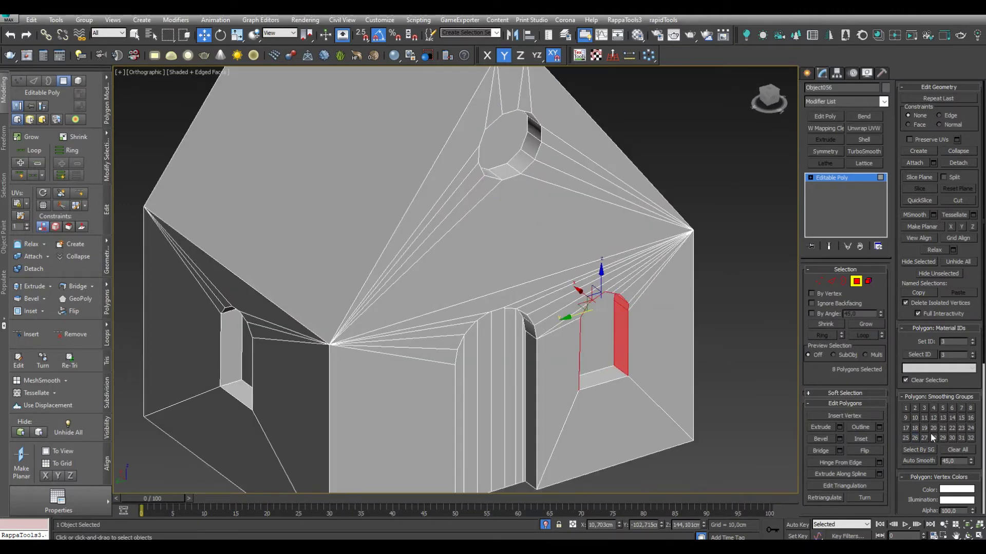
pyautogui.keyDown('alt'); pyautogui.moveTo(513, 308); pyautogui.dragTo(667, 288, button='middle'); pyautogui.keyUp('alt')
pyautogui.click(693, 303)
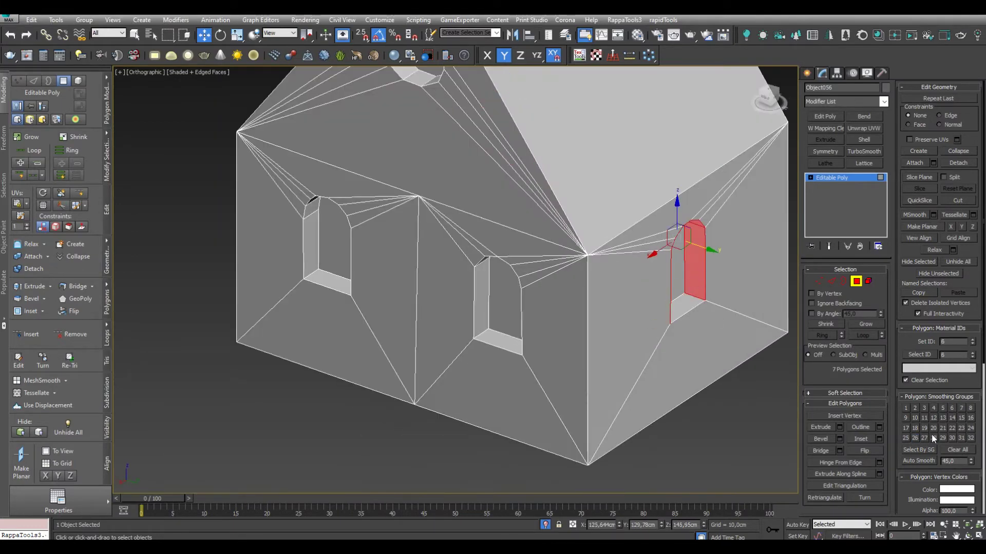
pyautogui.hotkey('shift', 'z')
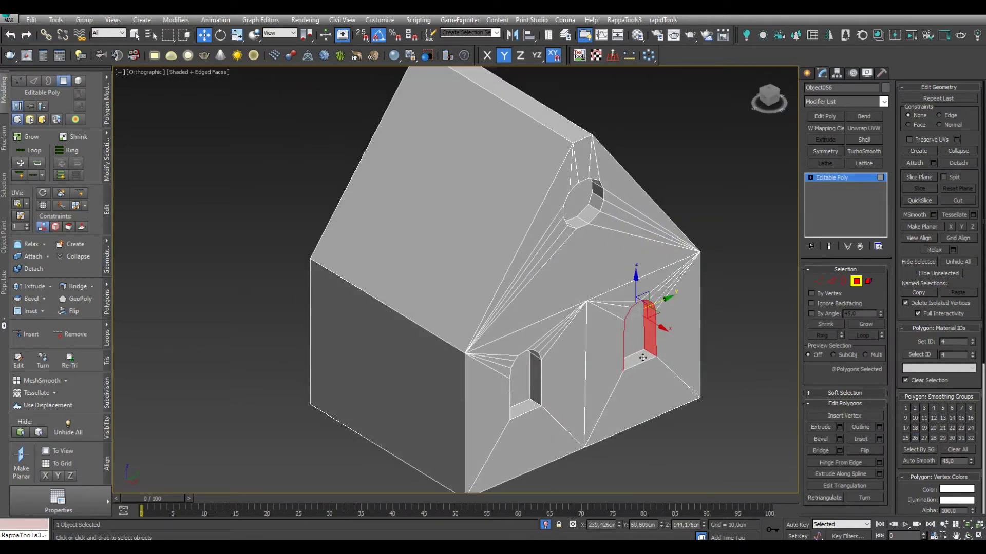
pyautogui.hotkey('shift', 'z')
pyautogui.hotkey('ctrl', 'z')
pyautogui.hotkey('shift', 'z')
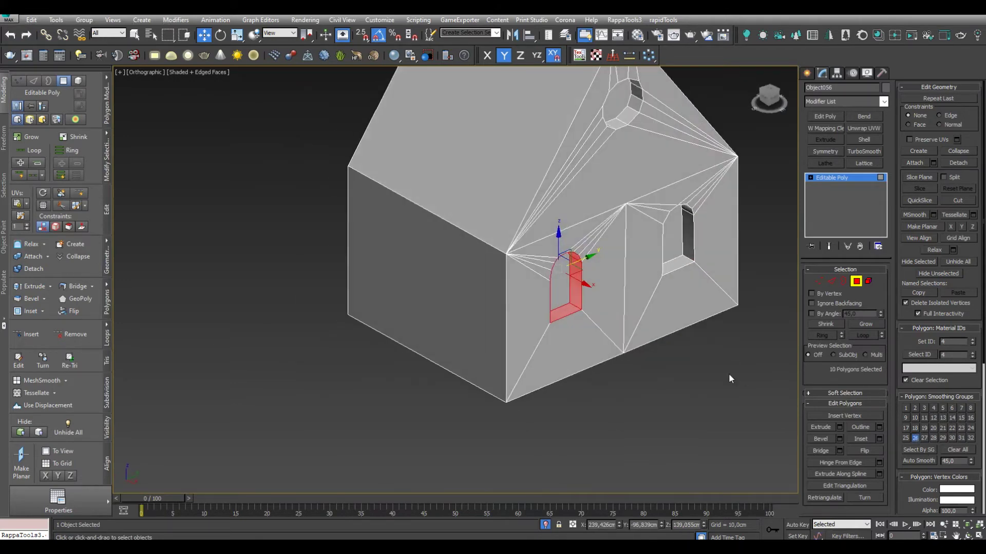
pyautogui.hotkey('shift', 'z')
pyautogui.click(636, 192)
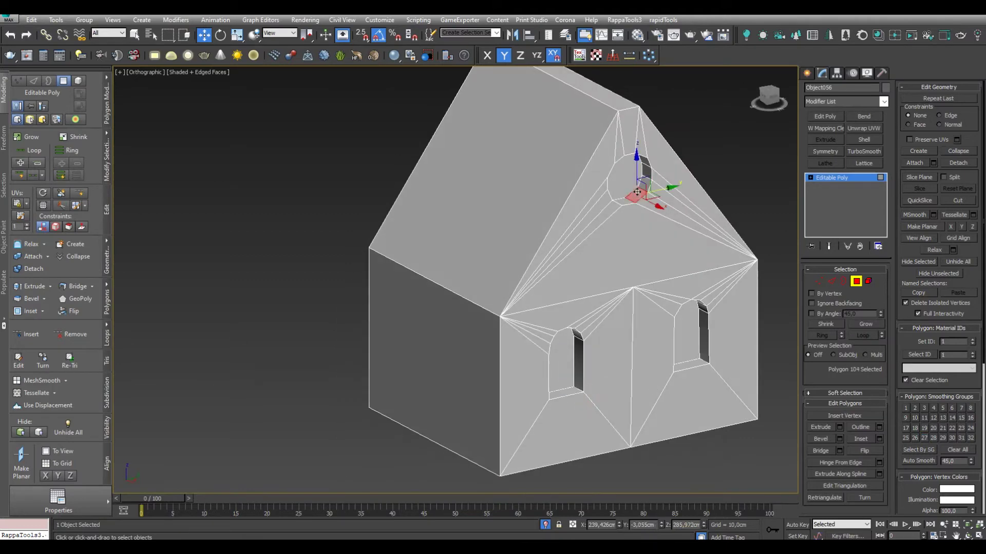
pyautogui.hotkey('ctrl', 'z')
pyautogui.hotkey('shift', 'z')
pyautogui.hotkey('shift', 'z')
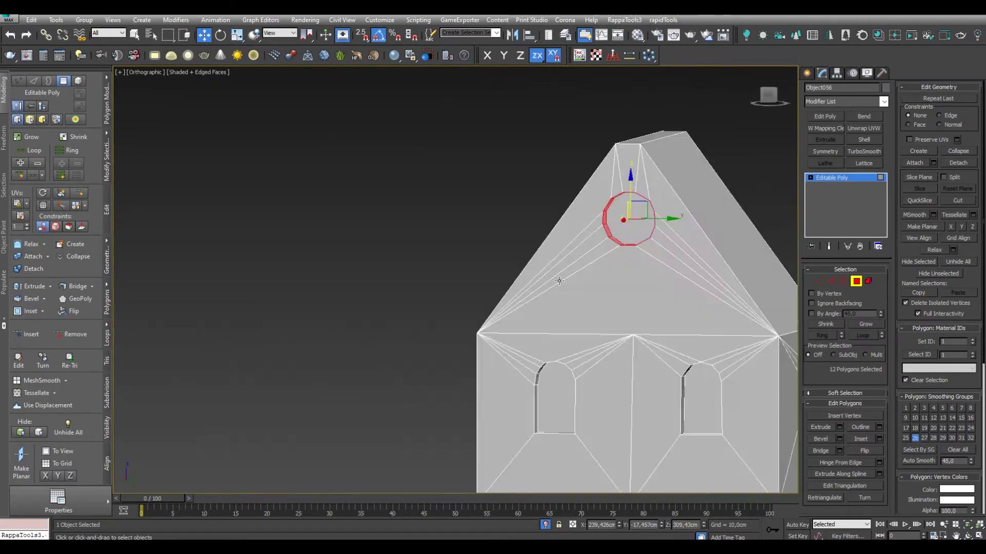
pyautogui.hotkey('ctrl', 'z')
pyautogui.hotkey('shift', 'z')
pyautogui.hotkey('shift', 'z')
pyautogui.hotkey('ctrl', 'z')
pyautogui.press('F4')
pyautogui.hotkey('shift', 'z')
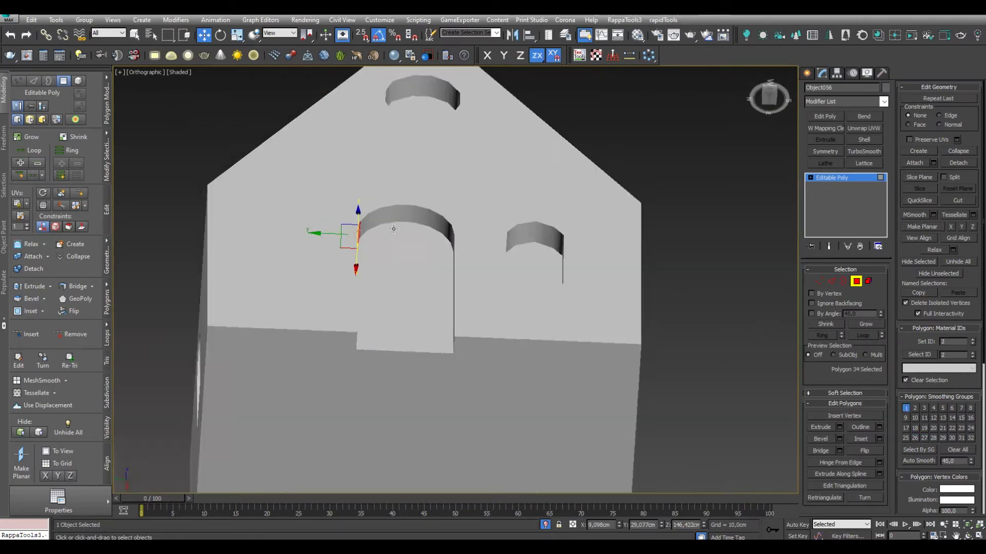
pyautogui.hotkey('shift', 'z')
pyautogui.hotkey('shift', 'z')
pyautogui.hotkey('shift', 'z')
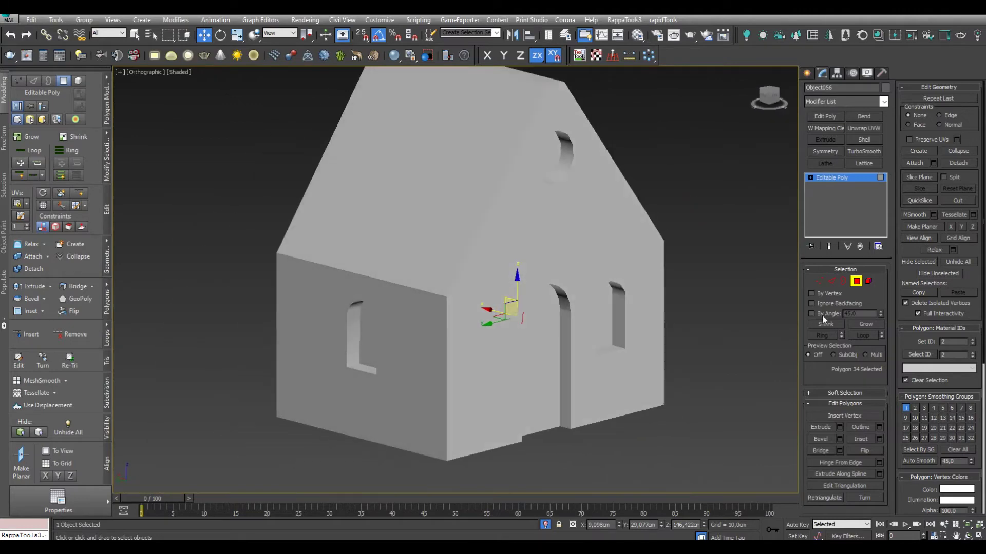
pyautogui.press('F4')
pyautogui.hotkey('shift', 'z')
pyautogui.hotkey('ctrl', 'z')
pyautogui.hotkey('shift', 'z')
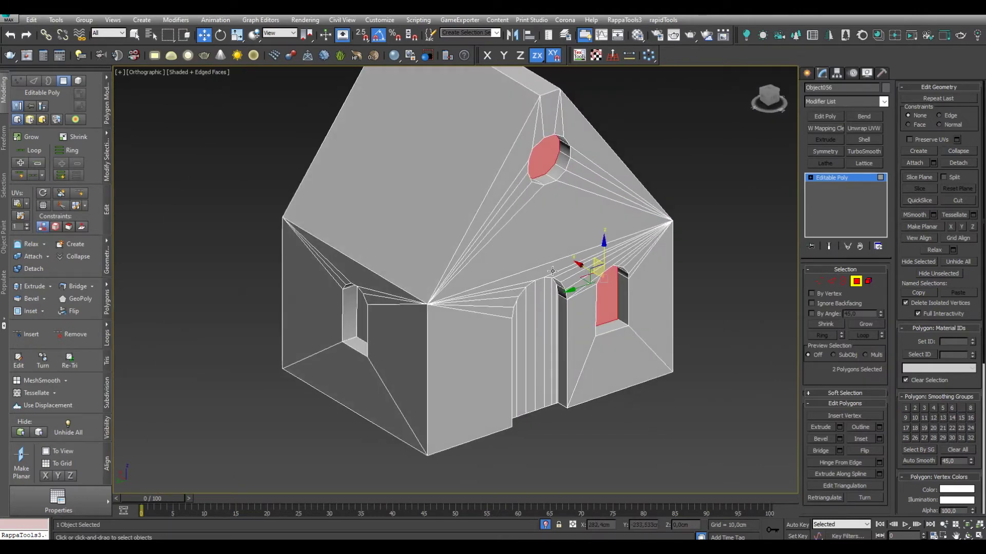
pyautogui.hotkey('shift', 'z')
pyautogui.hotkey('shift', 'z')
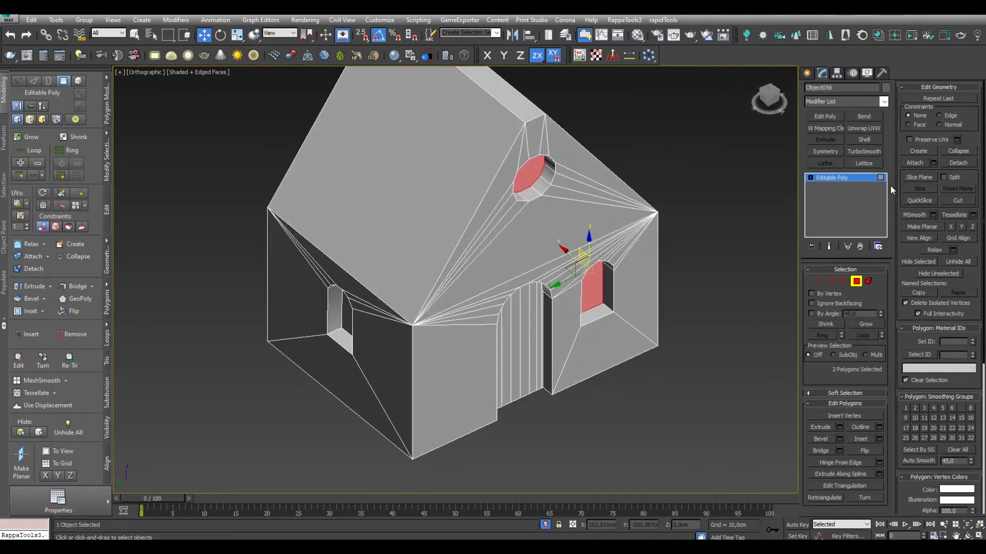
pyautogui.press('4')
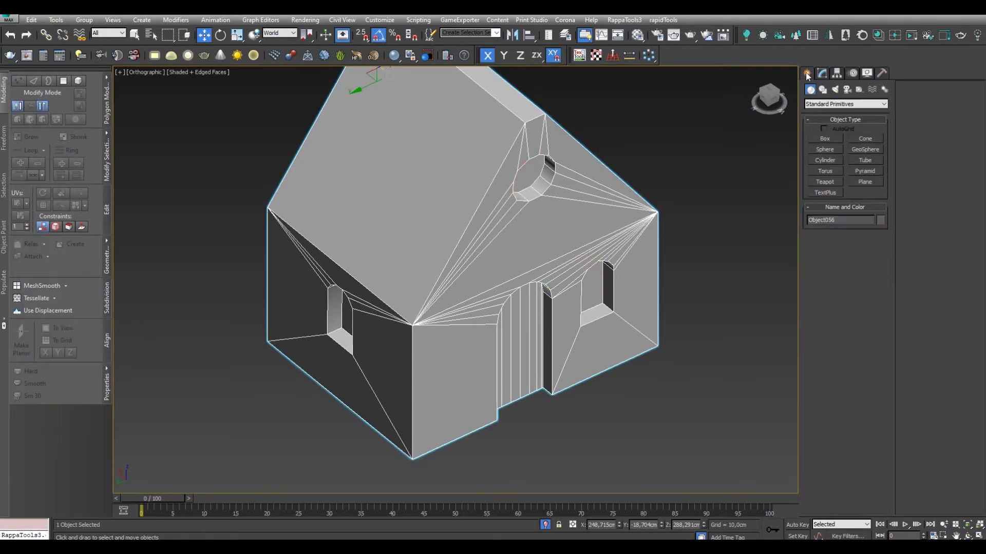
# Leave face editing, then check the detached window pieces against the house body
pyautogui.rightClick(627, 246)
pyautogui.click(743, 356)
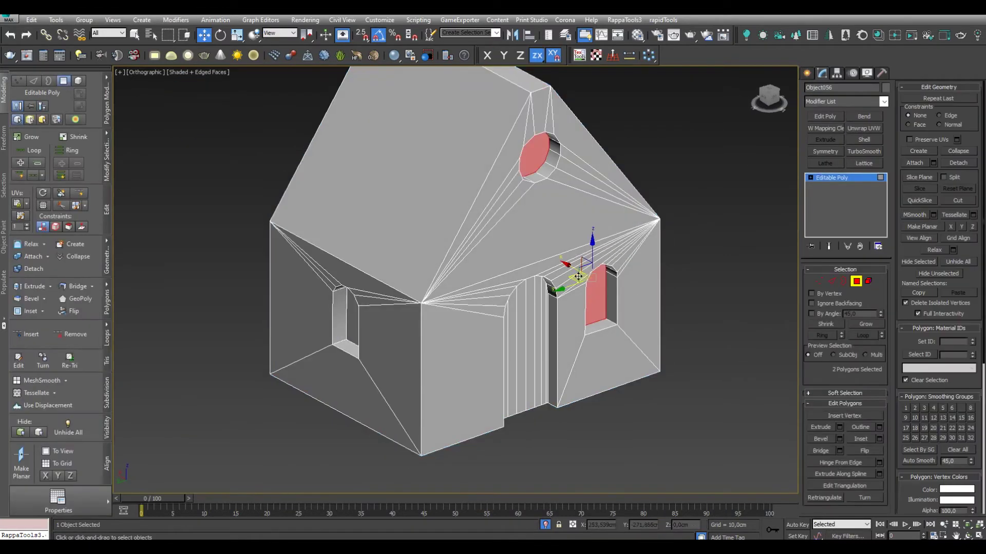
pyautogui.click(855, 281)
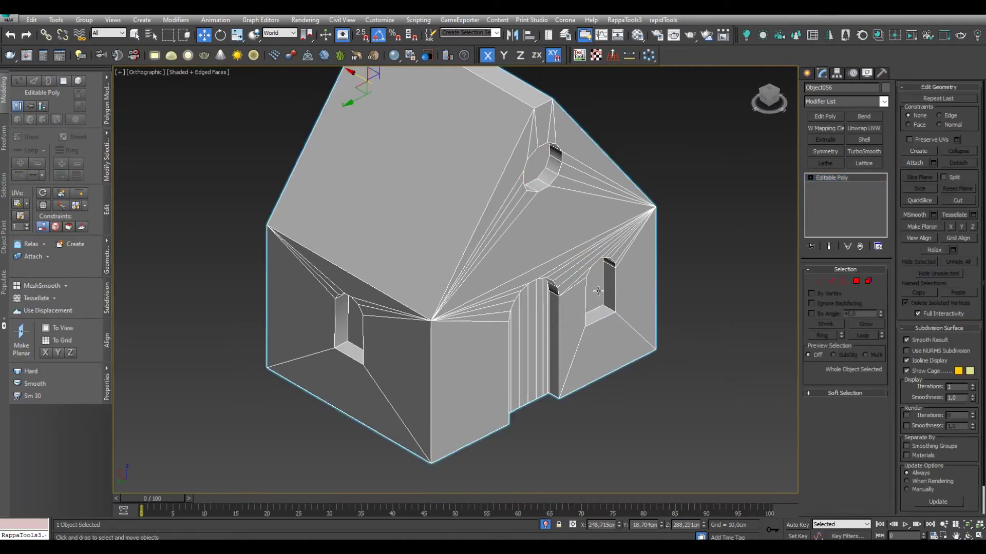
pyautogui.click(563, 250)
pyautogui.scroll(-5, 563, 250)
pyautogui.click(502, 238)
# Check the arched window, then reselect the house body at Polygon level
pyautogui.keyDown('alt'); pyautogui.moveTo(502, 237); pyautogui.dragTo(562, 330, button='middle'); pyautogui.keyUp('alt')
pyautogui.scroll(3, 562, 330)
pyautogui.press('4')
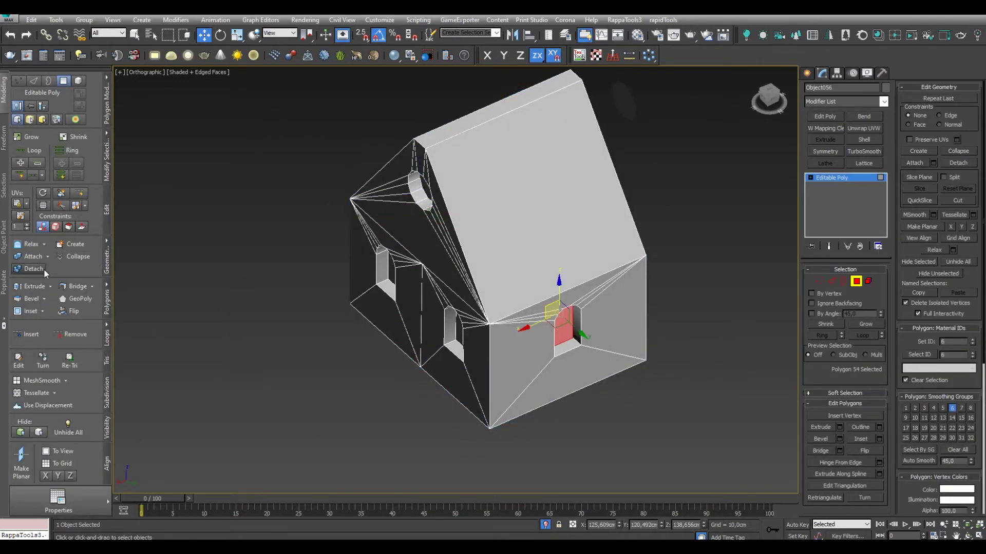
pyautogui.press('4')
pyautogui.moveTo(572, 334)
pyautogui.keyDown('alt'); pyautogui.mouseDown(button='middle')
pyautogui.moveTo(529, 277)
pyautogui.moveTo(516, 351)
pyautogui.moveTo(527, 378)
pyautogui.mouseUp(button='middle'); pyautogui.keyUp('alt')
pyautogui.click(532, 272)
pyautogui.click(516, 351)
pyautogui.press('4')
pyautogui.keyDown('alt'); pyautogui.moveTo(455, 286); pyautogui.dragTo(417, 285, button='middle'); pyautogui.keyUp('alt')
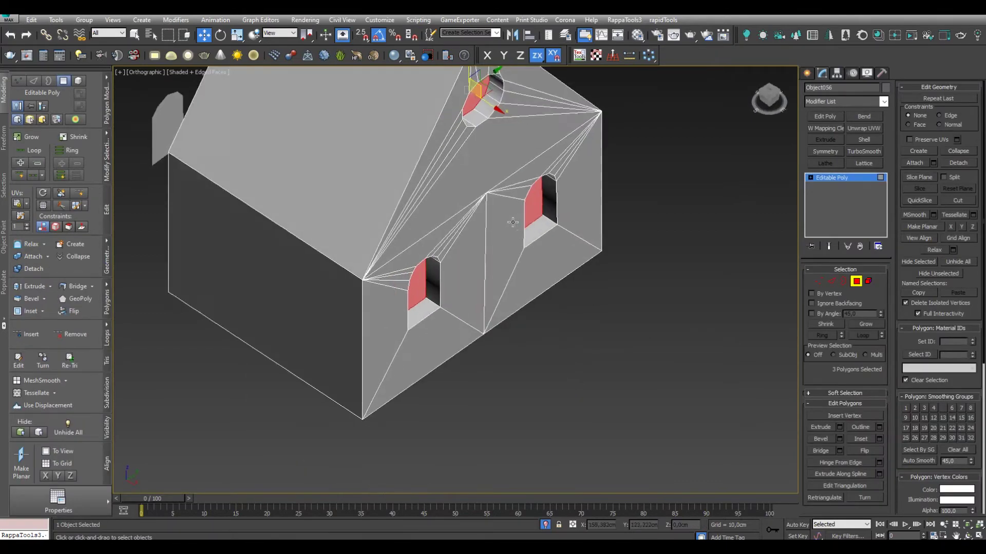
# Detach the selected window and door faces as a separate object and unhide the detailed house
pyautogui.click(34, 268)
pyautogui.click(531, 288)
pyautogui.moveTo(532, 288); pyautogui.dragTo(522, 348, button='middle')
pyautogui.scroll(-3, 522, 348)
pyautogui.press('4')
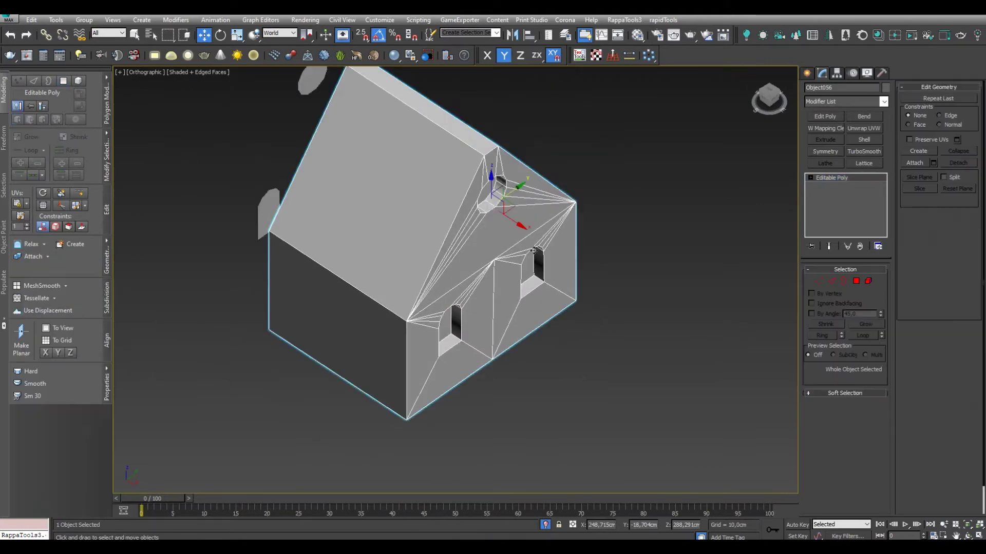
pyautogui.moveTo(539, 252)
pyautogui.keyDown('alt'); pyautogui.mouseDown(button='middle')
pyautogui.moveTo(658, 301)
pyautogui.moveTo(754, 192)
pyautogui.mouseUp(button='middle'); pyautogui.keyUp('alt')
pyautogui.hotkey('alt', 'q')
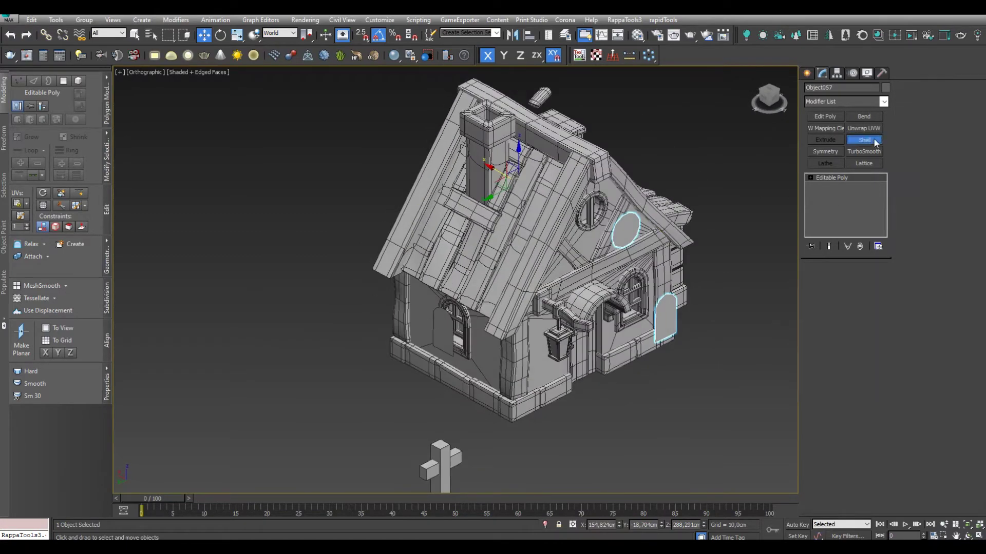
# Add a Shell modifier with a 3.2 cm outer amount to the window outlines
pyautogui.click(875, 142)
pyautogui.press('z')
pyautogui.hotkey('shift', 'z')
pyautogui.hotkey('shift', 'z')
pyautogui.hotkey('shift', 'z')
pyautogui.keyDown('alt'); pyautogui.moveTo(420, 257); pyautogui.dragTo(385, 254, button='middle'); pyautogui.keyUp('alt')
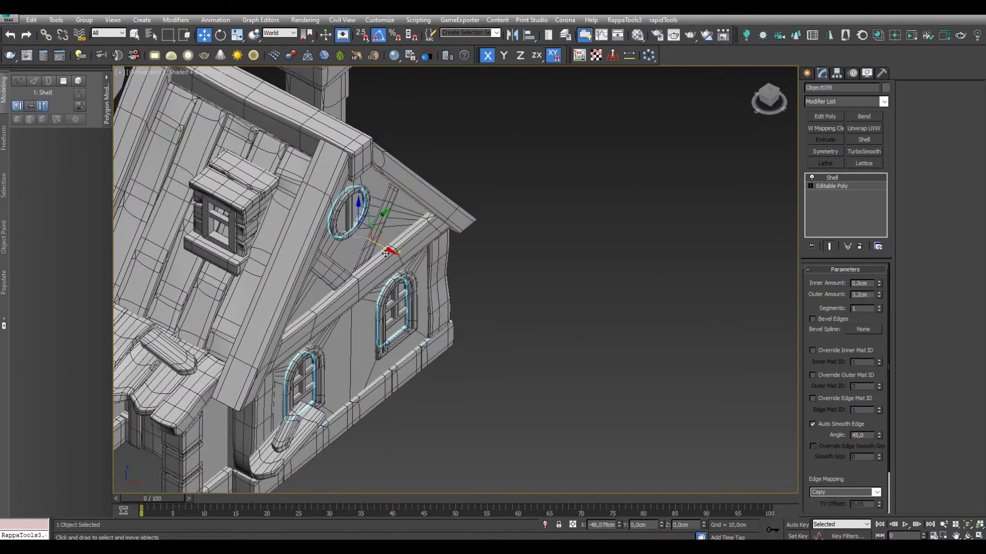
pyautogui.hotkey('shift', 'z')
pyautogui.hotkey('shift', 'z')
pyautogui.hotkey('shift', 'z')
pyautogui.hotkey('shift', 'z')
# Turn on Affect Pivot Only in the Hierarchy panel and select the door outline piece
pyautogui.click(835, 74)
pyautogui.click(845, 138)
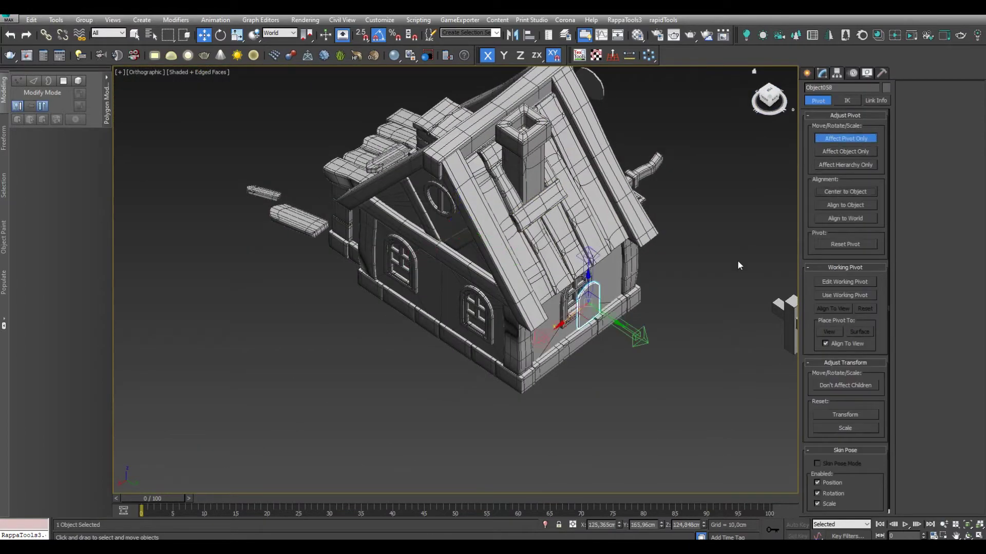
pyautogui.press('z')
pyautogui.hotkey('shift', 'z')
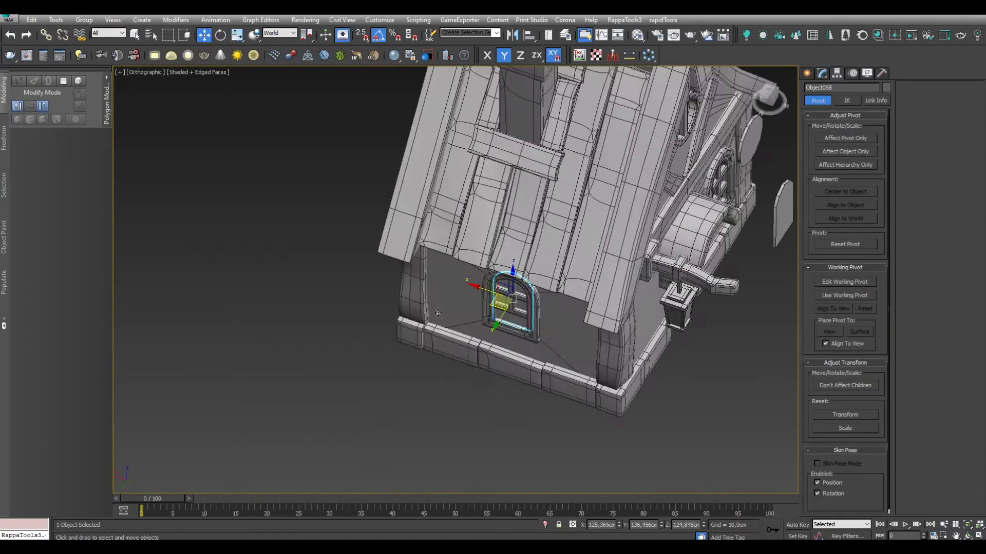
pyautogui.hotkey('shift', 'z')
pyautogui.click(609, 302)
pyautogui.press('F4')
pyautogui.press('F4')
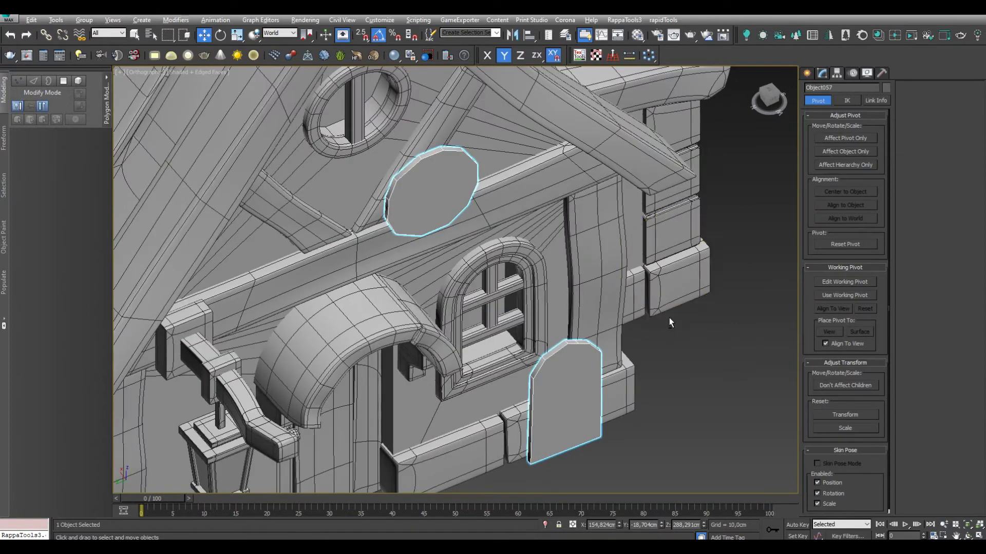
pyautogui.hotkey('shift', 'z')
pyautogui.hotkey('shift', 'z')
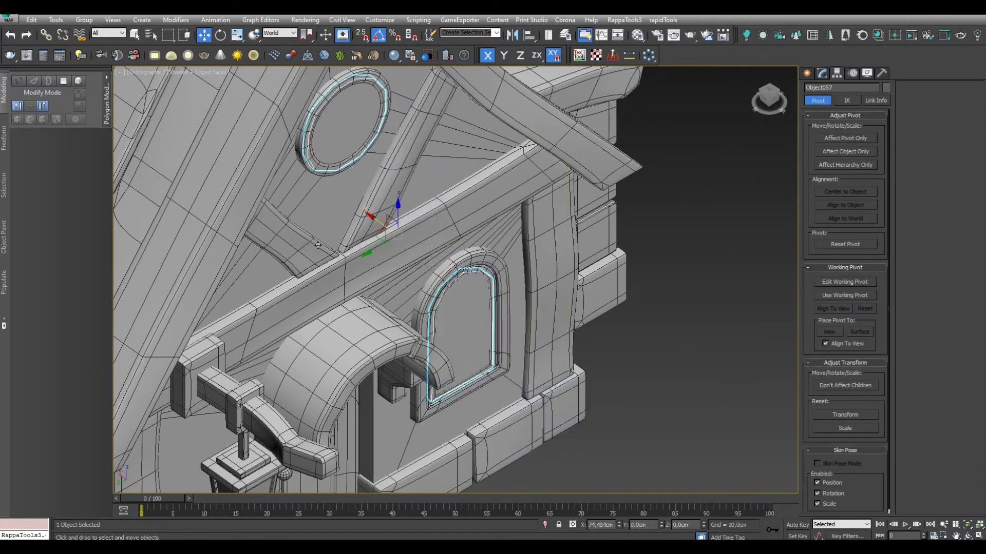
pyautogui.hotkey('shift', 'z')
pyautogui.hotkey('shift', 'z')
pyautogui.hotkey('shift', 'z')
pyautogui.scroll(5, 533, 227)
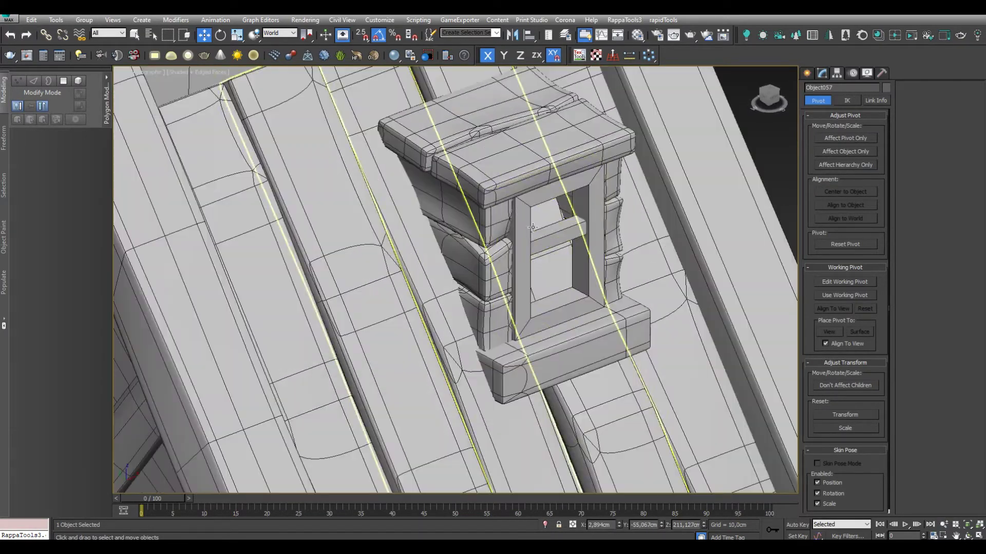
pyautogui.scroll(4, 531, 227)
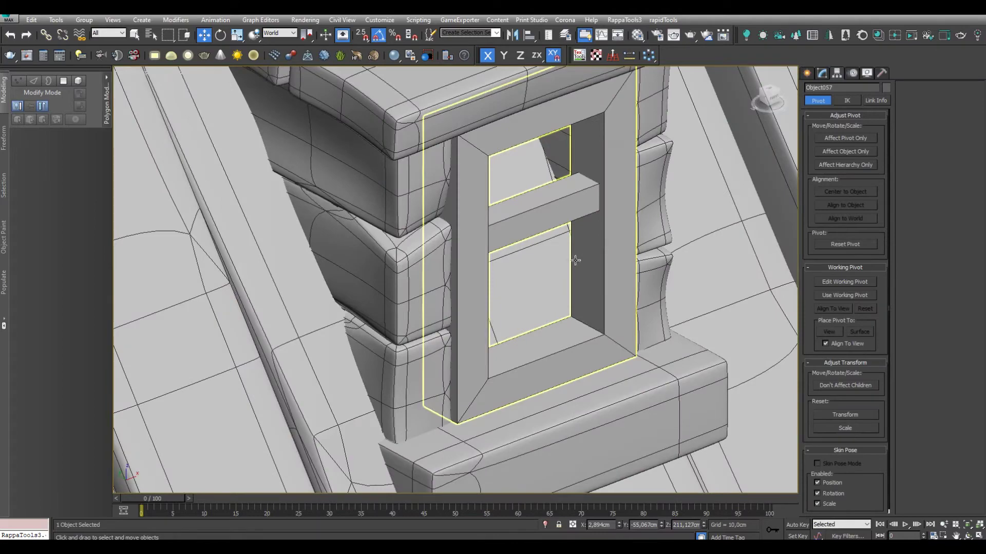
# Cap the dormer frame's open border with Cap Poly to form a glass pane
pyautogui.hotkey('shift', 'z')
pyautogui.hotkey('shift', 'z')
pyautogui.click(533, 254)
pyautogui.scroll(3, 543, 256)
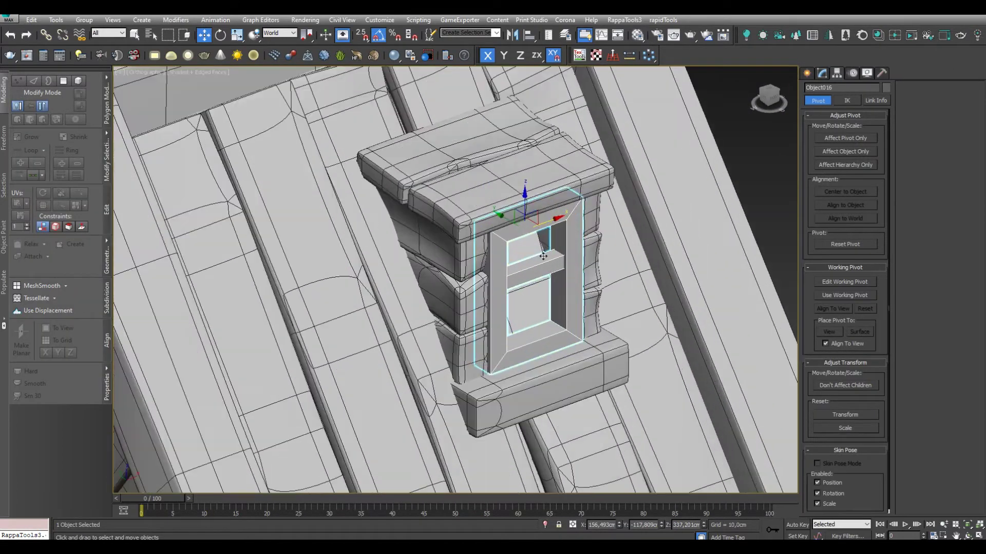
pyautogui.click(822, 72)
pyautogui.press('4')
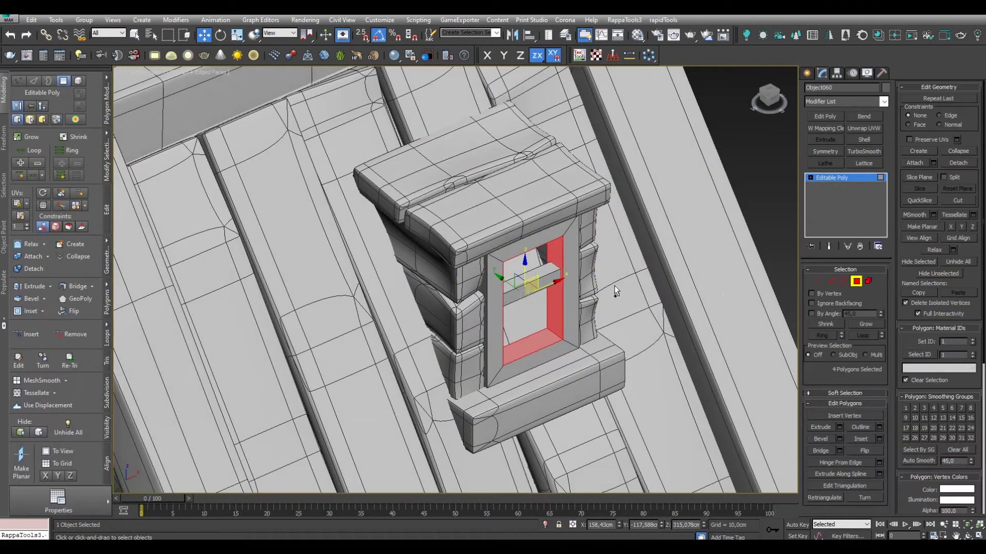
pyautogui.scroll(4, 590, 281)
pyautogui.press('3')
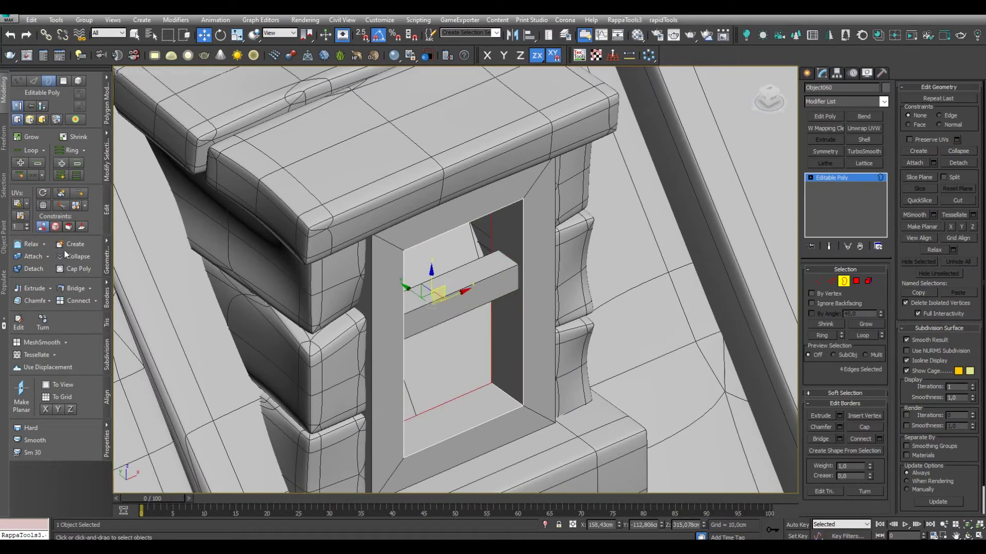
pyautogui.click(74, 269)
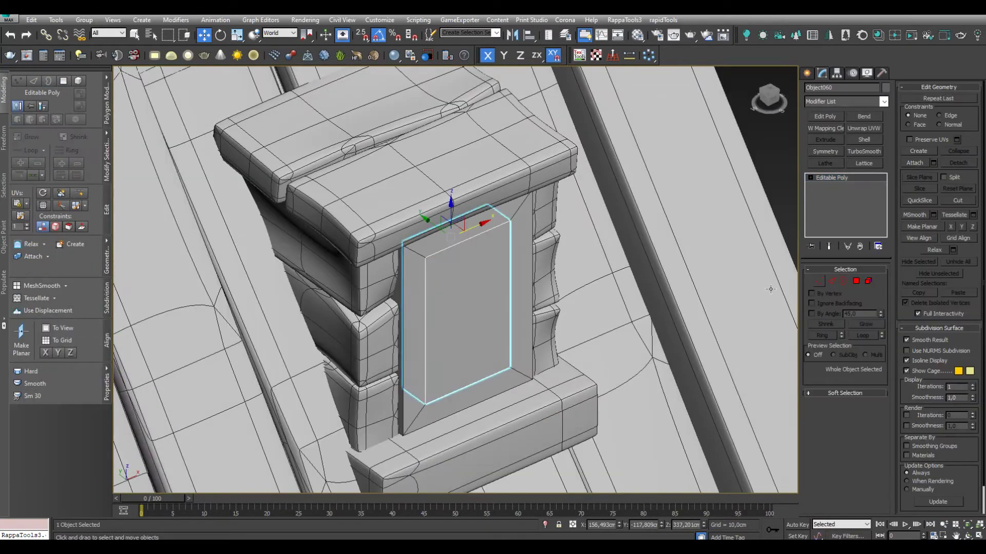
# Scale the dormer pane in Front view to fit inside its frame
pyautogui.press('r')
pyautogui.click(837, 73)
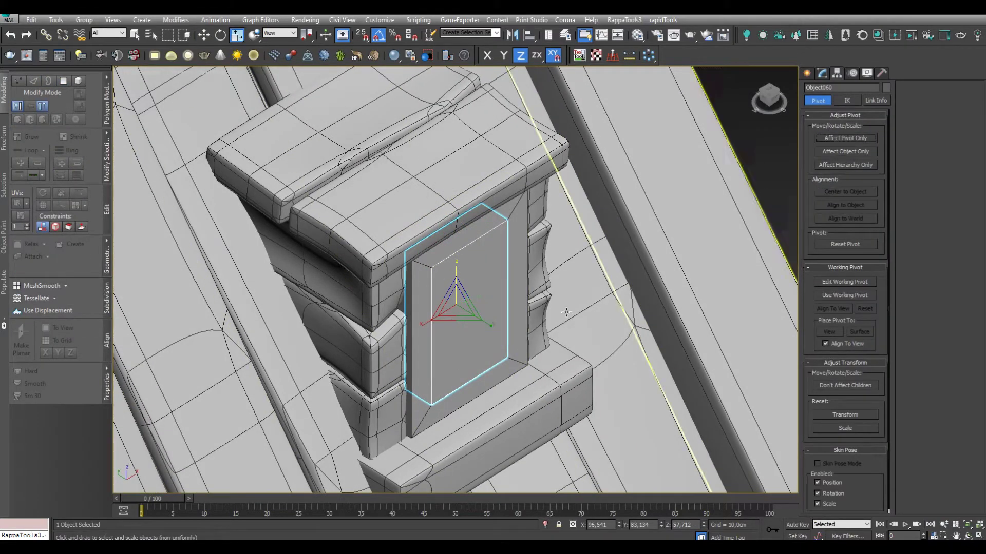
pyautogui.hotkey('alt', 'q')
pyautogui.click(544, 525)
pyautogui.press('f')
pyautogui.press('z')
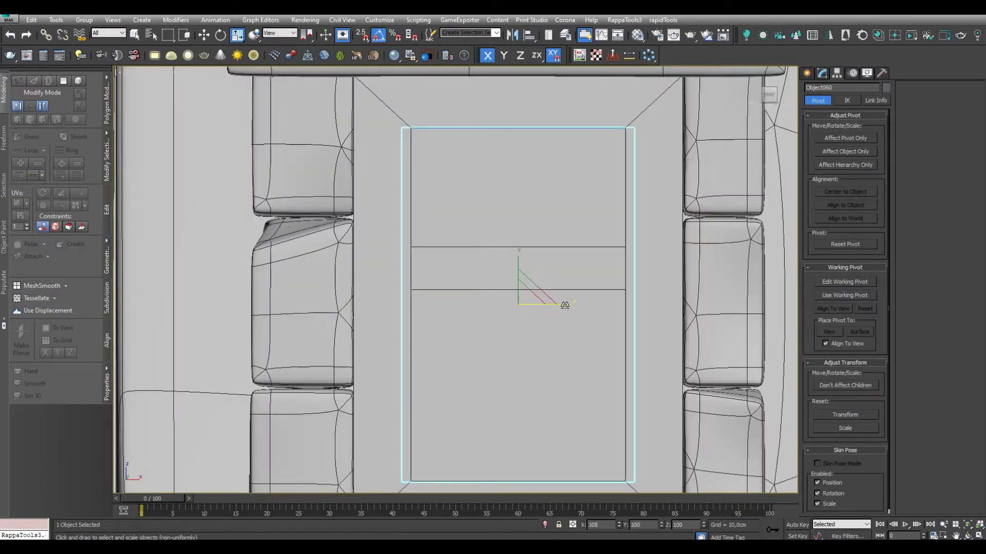
pyautogui.keyDown('alt'); pyautogui.moveTo(524, 271); pyautogui.dragTo(539, 301, button='middle'); pyautogui.keyUp('alt')
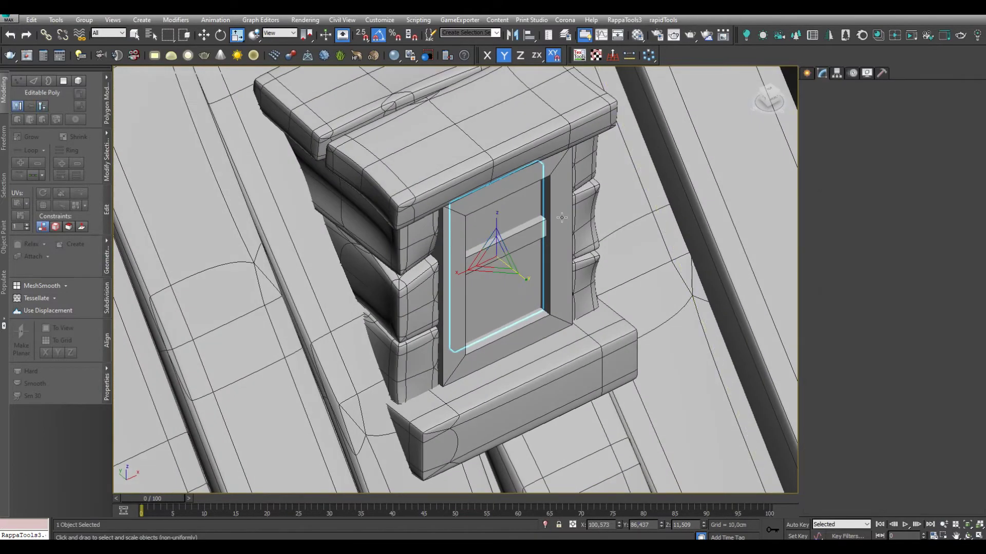
pyautogui.press('w')
# Select the lantern glass beside the house
pyautogui.scroll(-6, 539, 301)
pyautogui.scroll(-2, 513, 298)
pyautogui.click(494, 363)
pyautogui.keyDown('alt'); pyautogui.moveTo(494, 362); pyautogui.dragTo(407, 286, button='middle'); pyautogui.keyUp('alt')
pyautogui.scroll(3, 494, 363)
pyautogui.scroll(5, 496, 362)
pyautogui.scroll(3, 407, 286)
pyautogui.click(713, 391)
# Isolate the lantern glass box and delete its top face
pyautogui.hotkey('alt', 'q')
pyautogui.scroll(-2, 469, 282)
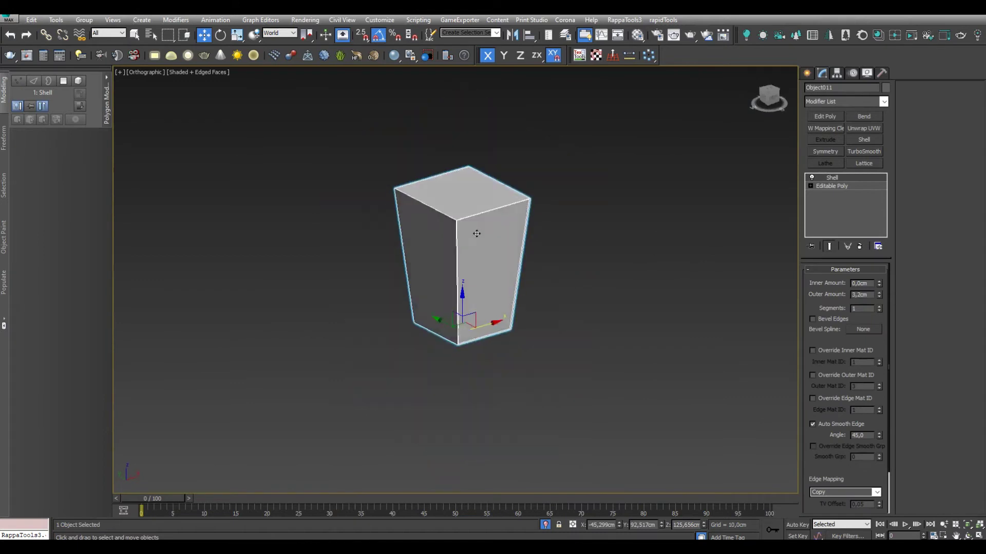
pyautogui.hotkey('alt', 'q')
pyautogui.scroll(3, 579, 258)
pyautogui.hotkey('alt', 'q')
pyautogui.hotkey('alt', 'q')
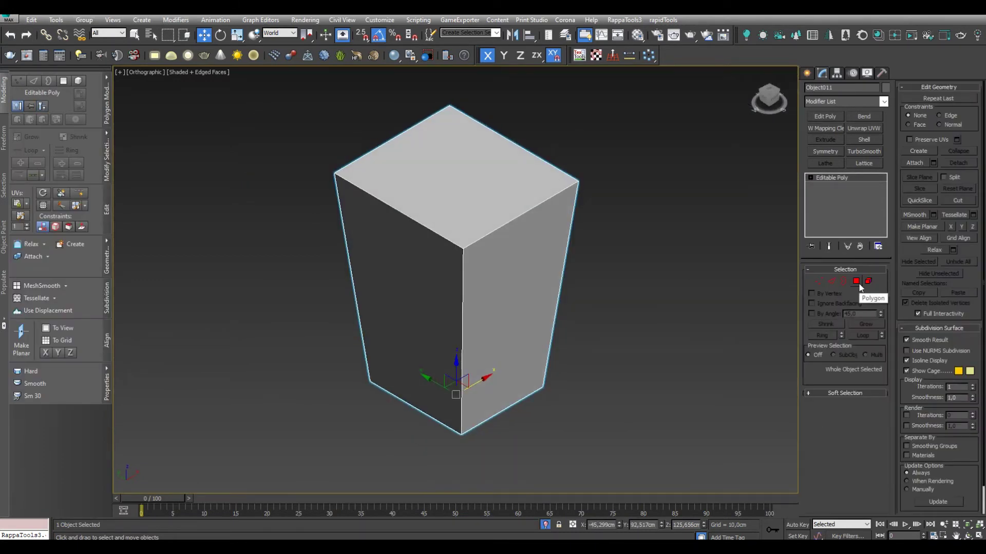
pyautogui.click(856, 281)
pyautogui.click(473, 259)
pyautogui.press('Delete')
# Detach the glass box's front and back faces as separate panes
pyautogui.keyDown('alt'); pyautogui.moveTo(473, 260); pyautogui.dragTo(462, 287, button='middle'); pyautogui.keyUp('alt')
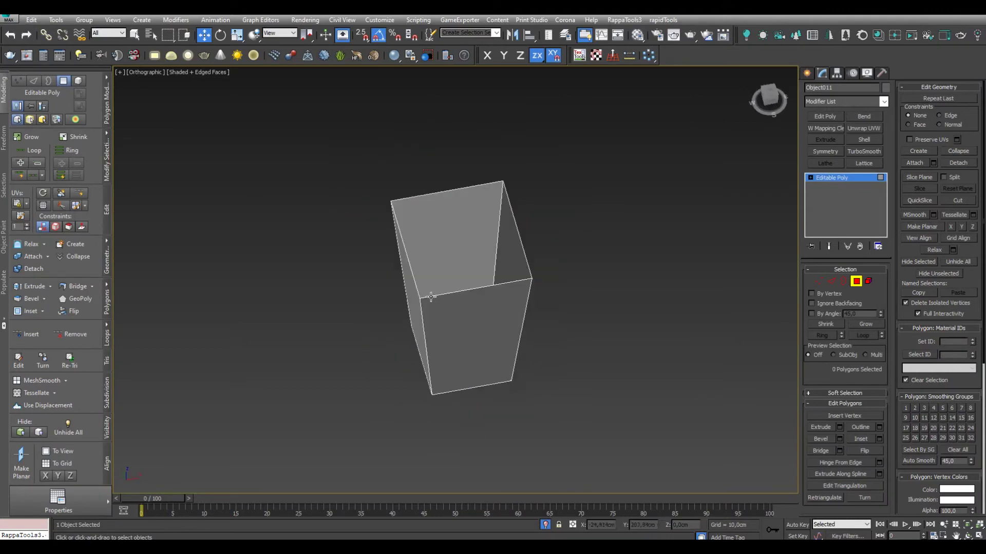
pyautogui.click(431, 225)
pyautogui.keyDown('ctrl'); pyautogui.click(473, 315); pyautogui.keyUp('ctrl')
pyautogui.click(520, 282)
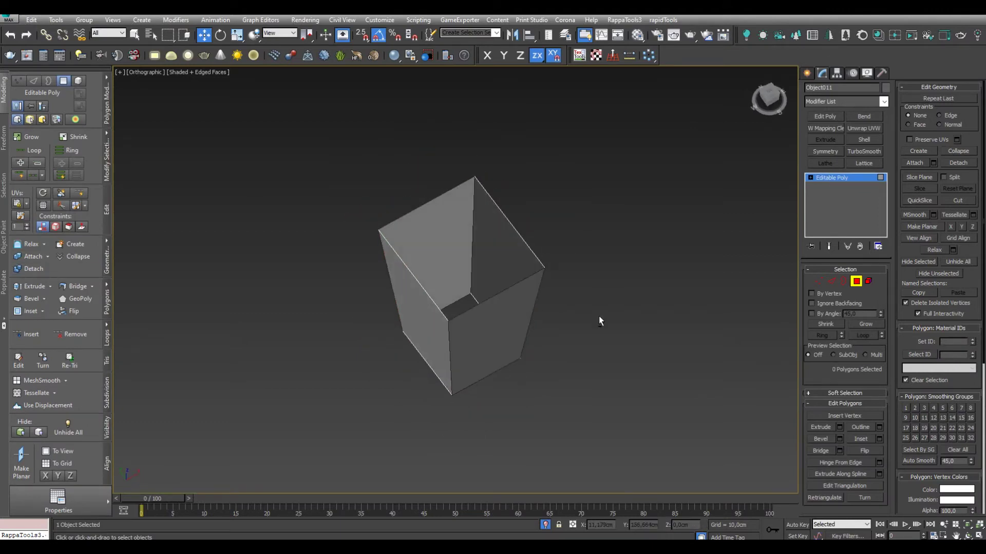
pyautogui.keyDown('alt'); pyautogui.moveTo(598, 316); pyautogui.dragTo(611, 286, button='middle'); pyautogui.keyUp('alt')
pyautogui.scroll(-3, 556, 336)
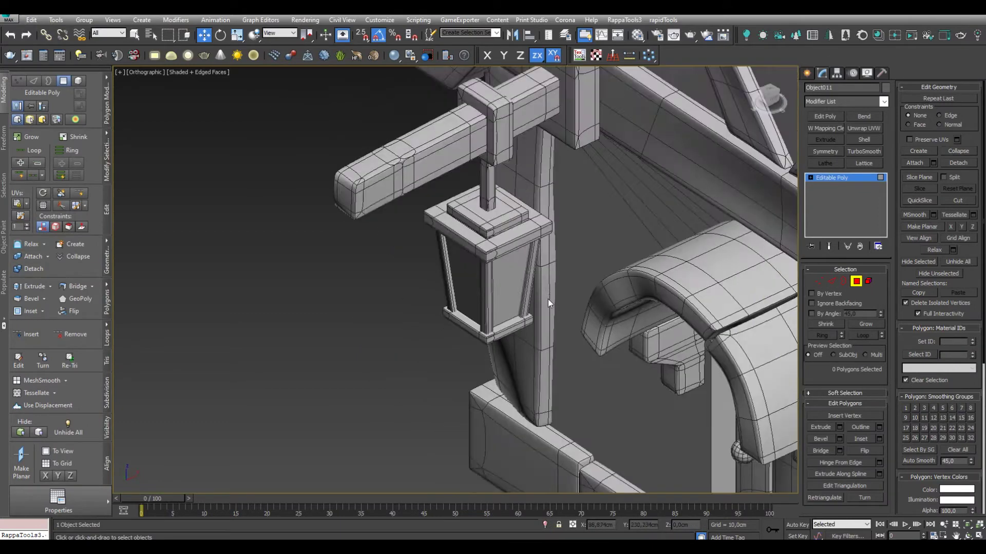
# In the Left view with wireframe display, select a glass pane for vertex editing
pyautogui.press('l')
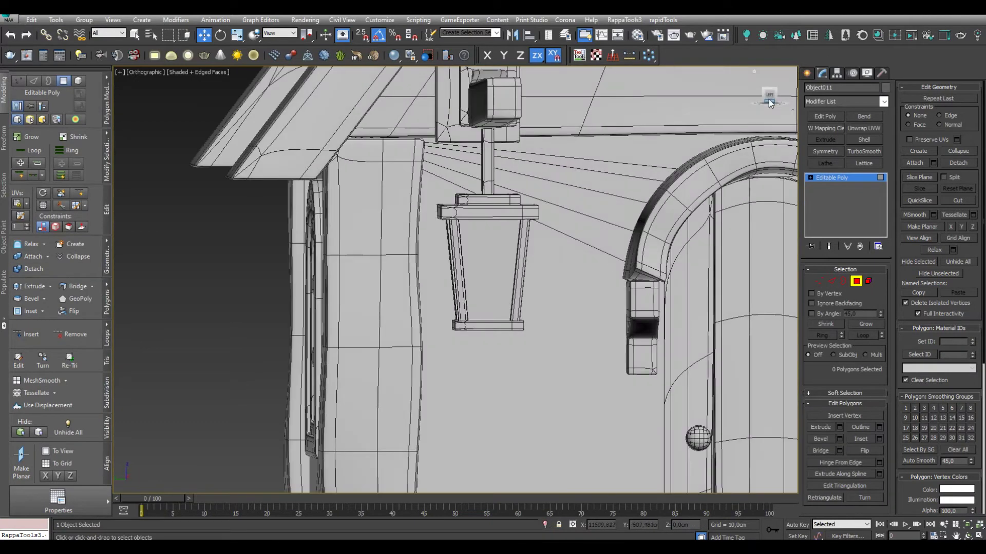
pyautogui.scroll(3, 350, 229)
pyautogui.scroll(3, 508, 271)
pyautogui.press('F4')
pyautogui.press('F4')
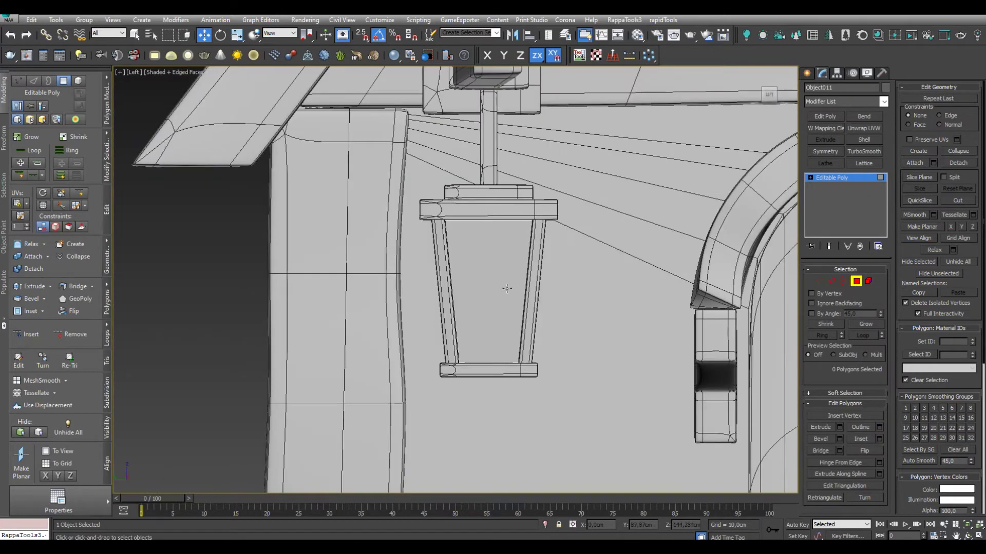
pyautogui.press('F3')
pyautogui.click(488, 288)
pyautogui.keyDown('ctrl'); pyautogui.click(818, 281); pyautogui.keyUp('ctrl')
pyautogui.scroll(4, 556, 245)
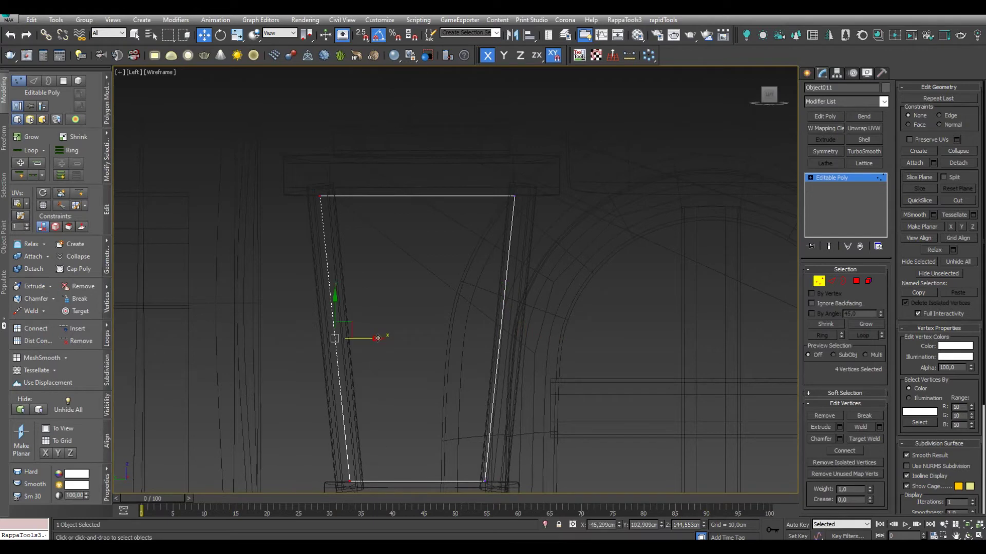
pyautogui.scroll(-3, 454, 291)
pyautogui.keyDown('alt'); pyautogui.moveTo(454, 291); pyautogui.dragTo(403, 359, button='middle'); pyautogui.keyUp('alt')
# In the Front view, select one pane's corner vertices to follow the tapered frame
pyautogui.click(772, 101)
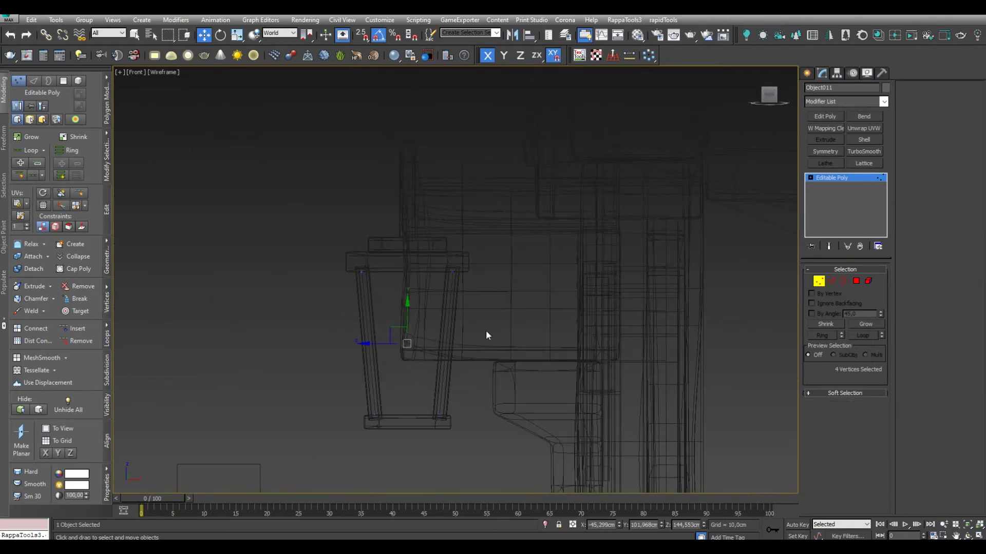
pyautogui.scroll(2, 369, 288)
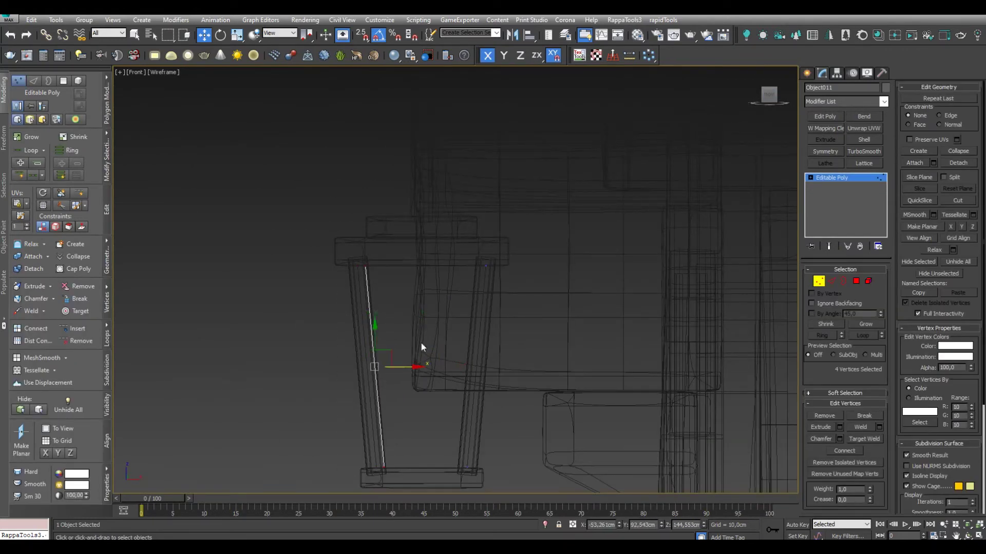
pyautogui.moveTo(512, 369)
pyautogui.keyDown('alt'); pyautogui.mouseDown(button='middle')
pyautogui.moveTo(544, 392)
pyautogui.moveTo(476, 397)
pyautogui.mouseUp(button='middle'); pyautogui.keyUp('alt')
pyautogui.scroll(3, 476, 398)
pyautogui.press('F3')
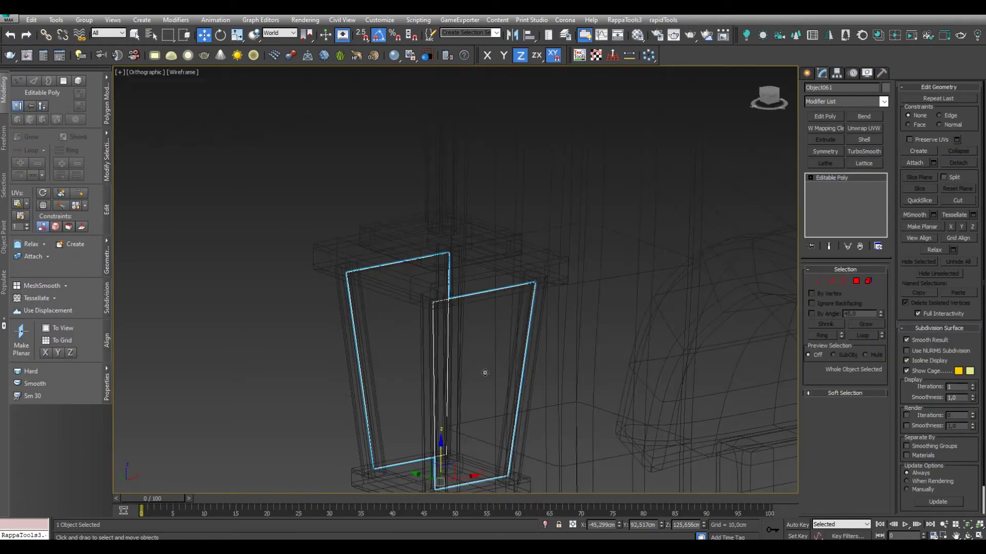
pyautogui.scroll(2, 501, 335)
pyautogui.moveTo(521, 208)
pyautogui.mouseDown()
pyautogui.moveTo(550, 494)
pyautogui.moveTo(503, 500)
pyautogui.mouseUp()
pyautogui.scroll(3, 556, 324)
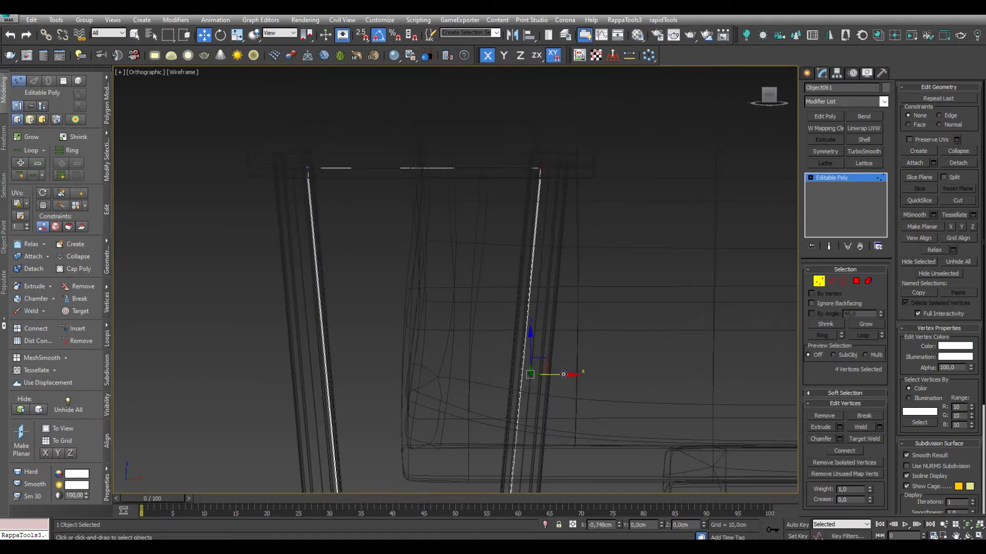
pyautogui.scroll(-5, 563, 374)
pyautogui.keyDown('alt'); pyautogui.moveTo(488, 341); pyautogui.dragTo(554, 313, button='middle'); pyautogui.keyUp('alt')
# Back at object level, select the lantern glass panes and isolate them for shelling
pyautogui.press('1')
pyautogui.scroll(-2, 563, 324)
pyautogui.press('F3')
pyautogui.scroll(3, 518, 296)
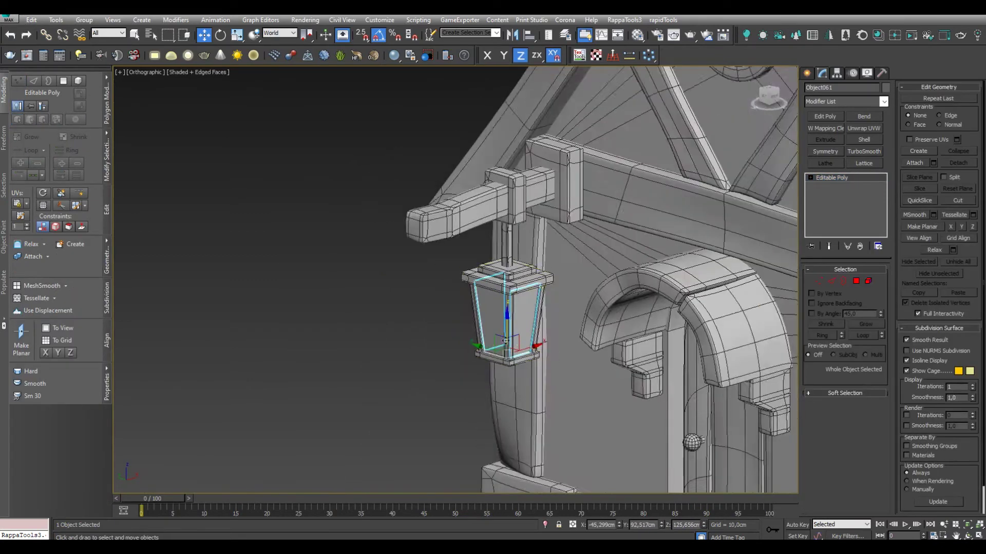
pyautogui.scroll(2, 518, 295)
pyautogui.scroll(-5, 511, 316)
pyautogui.scroll(3, 606, 254)
pyautogui.click(616, 117)
pyautogui.click(402, 391)
pyautogui.press('F4')
pyautogui.press('F4')
pyautogui.hotkey('alt', 'q')
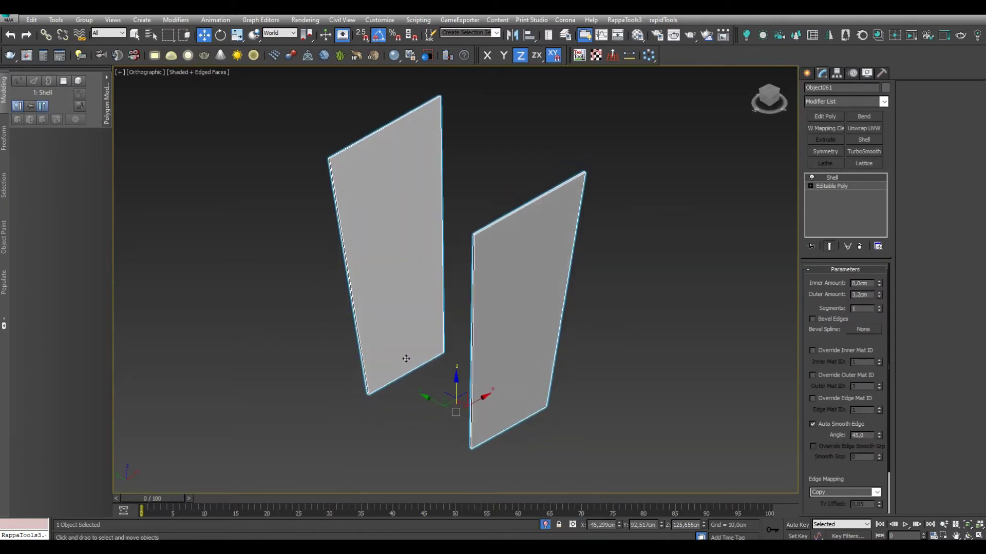
# Exit isolation, add the second glass pane, and view the whole house front-on
pyautogui.scroll(5, 406, 358)
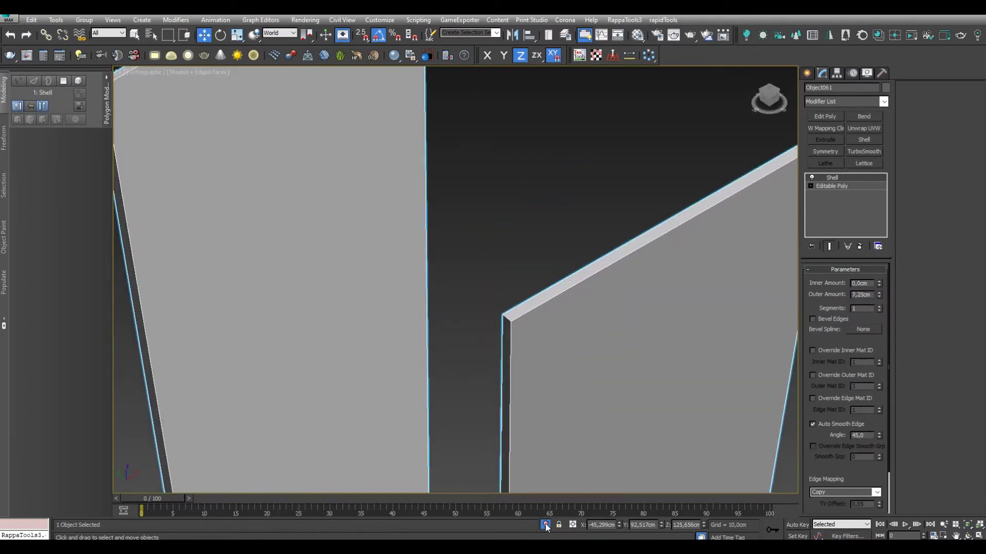
pyautogui.click(545, 524)
pyautogui.scroll(4, 415, 334)
pyautogui.scroll(3, 416, 308)
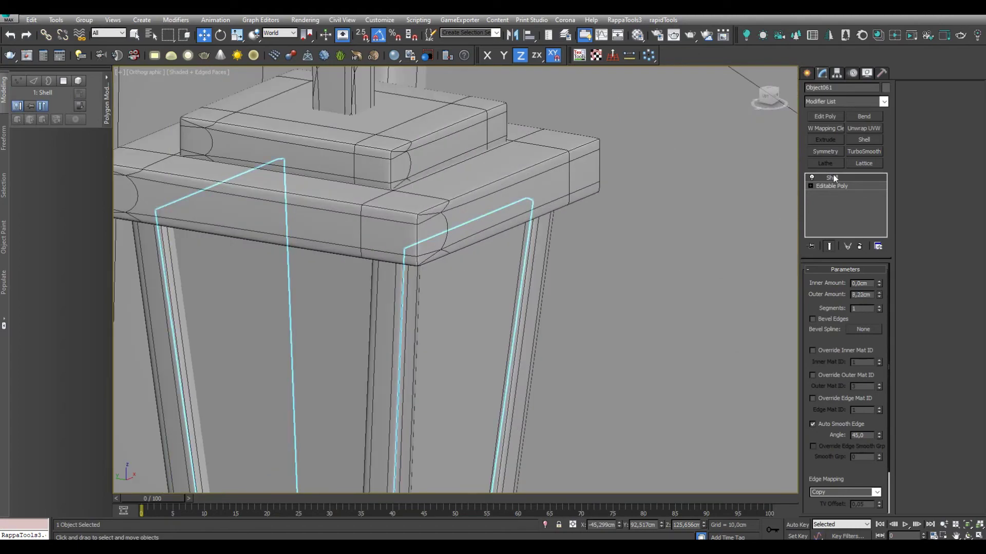
pyautogui.scroll(-2, 347, 347)
pyautogui.hotkey('alt', 'q')
pyautogui.click(545, 524)
pyautogui.scroll(-3, 507, 258)
pyautogui.scroll(-4, 507, 258)
pyautogui.moveTo(508, 258)
pyautogui.keyDown('alt'); pyautogui.mouseDown(button='middle')
pyautogui.moveTo(456, 327)
pyautogui.moveTo(667, 205)
pyautogui.mouseUp(button='middle'); pyautogui.keyUp('alt')
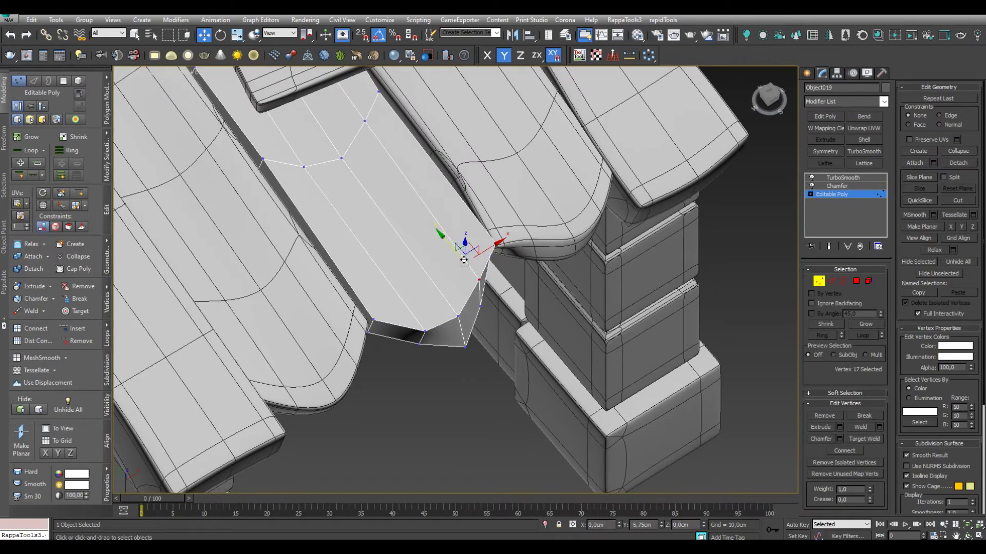
# Show the porch-roof plank with TurboSmooth applied and inspect it with edges visible
pyautogui.moveTo(463, 261)
pyautogui.keyDown('alt'); pyautogui.mouseDown(button='middle')
pyautogui.moveTo(446, 326)
pyautogui.moveTo(469, 256)
pyautogui.mouseUp(button='middle'); pyautogui.keyUp('alt')
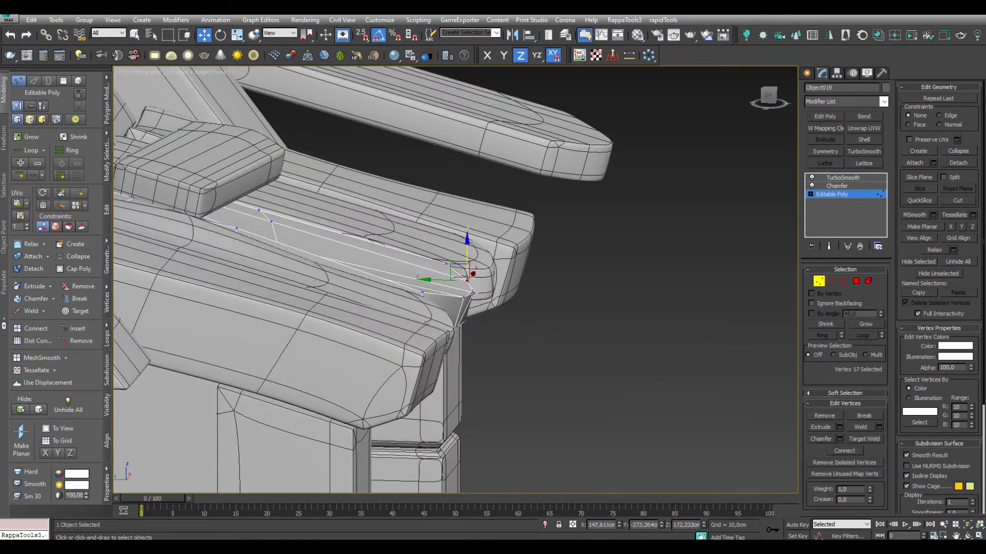
pyautogui.click(842, 177)
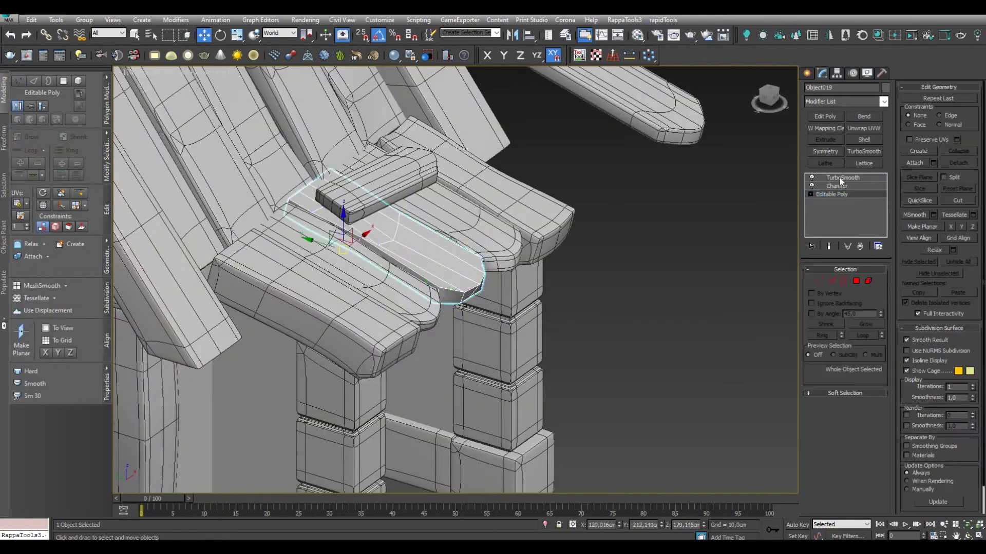
pyautogui.moveTo(565, 287)
pyautogui.keyDown('alt'); pyautogui.mouseDown(button='middle')
pyautogui.moveTo(478, 318)
pyautogui.moveTo(442, 354)
pyautogui.mouseUp(button='middle'); pyautogui.keyUp('alt')
pyautogui.scroll(5, 514, 301)
pyautogui.scroll(-5, 508, 303)
pyautogui.scroll(5, 477, 319)
pyautogui.press('F4')
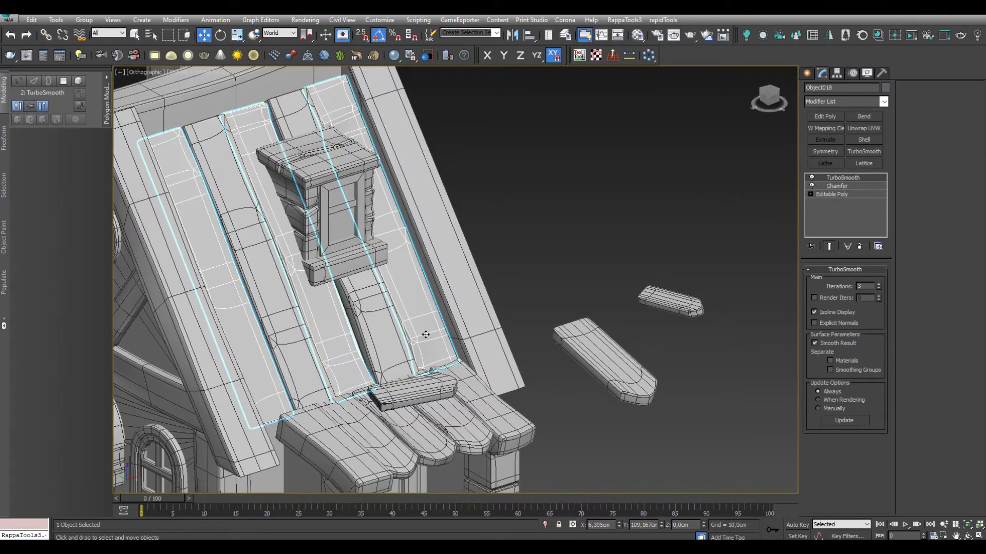
# Isolate the first roof-plank set and select the planks' top faces in Polygon mode
pyautogui.scroll(-2, 427, 334)
pyautogui.hotkey('alt', 'q')
pyautogui.press('F4')
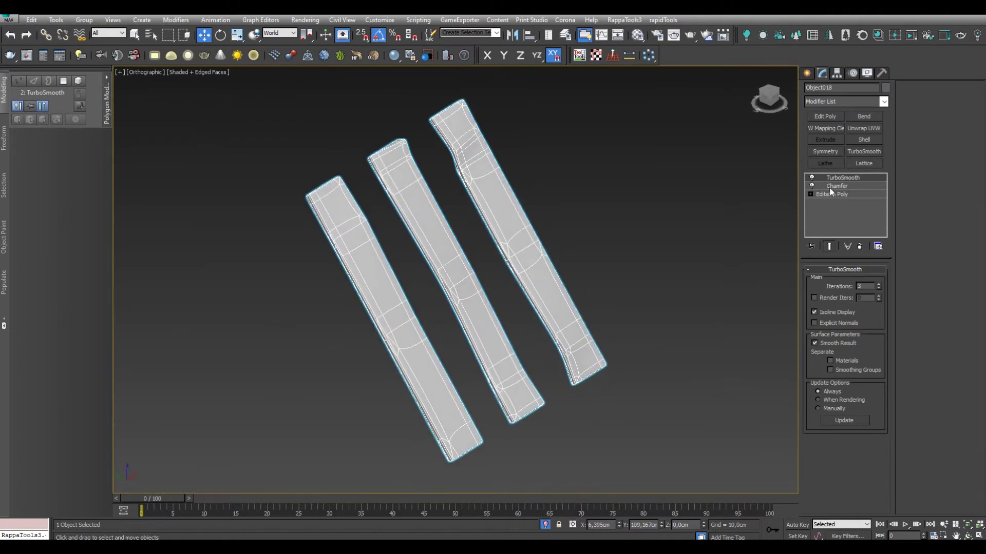
pyautogui.press('4')
pyautogui.click(586, 351)
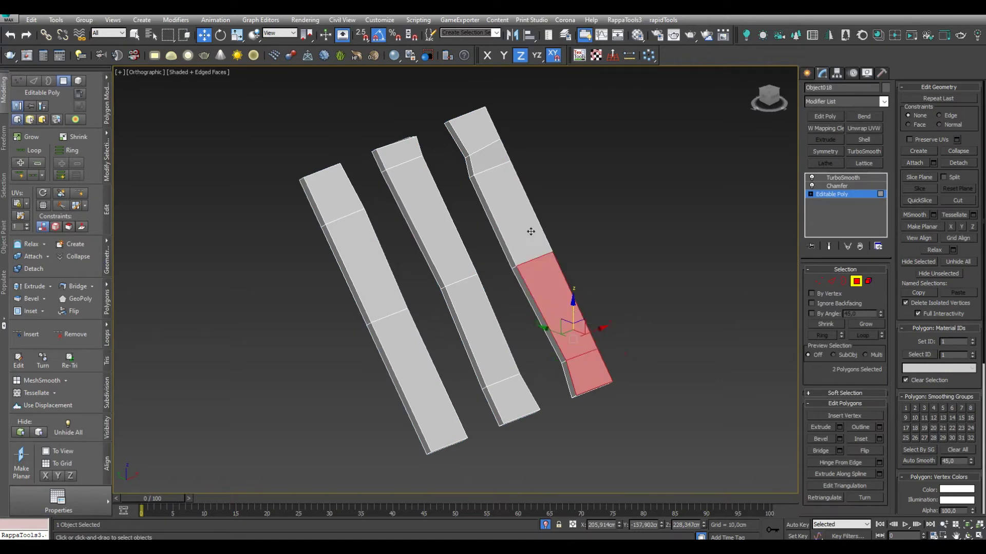
pyautogui.keyDown('alt'); pyautogui.moveTo(499, 223); pyautogui.dragTo(440, 356, button='middle'); pyautogui.keyUp('alt')
pyautogui.keyDown('ctrl'); pyautogui.click(331, 308); pyautogui.keyUp('ctrl')
pyautogui.keyDown('alt'); pyautogui.moveTo(336, 286); pyautogui.dragTo(511, 275, button='middle'); pyautogui.keyUp('alt')
pyautogui.keyDown('ctrl'); pyautogui.click(510, 275); pyautogui.keyUp('ctrl')
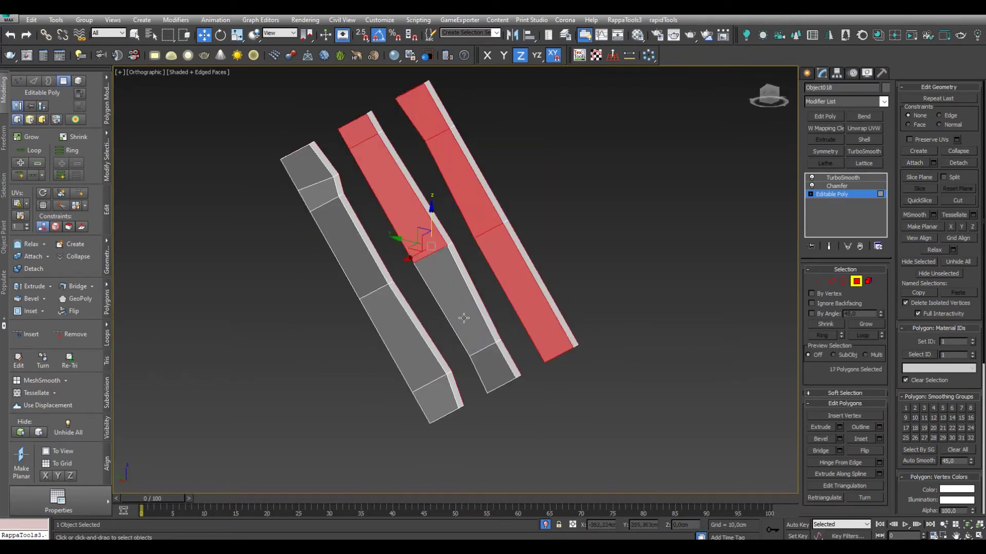
pyautogui.keyDown('ctrl'); pyautogui.click(321, 192); pyautogui.keyUp('ctrl')
pyautogui.keyDown('alt'); pyautogui.moveTo(321, 192); pyautogui.dragTo(641, 358, button='middle'); pyautogui.keyUp('alt')
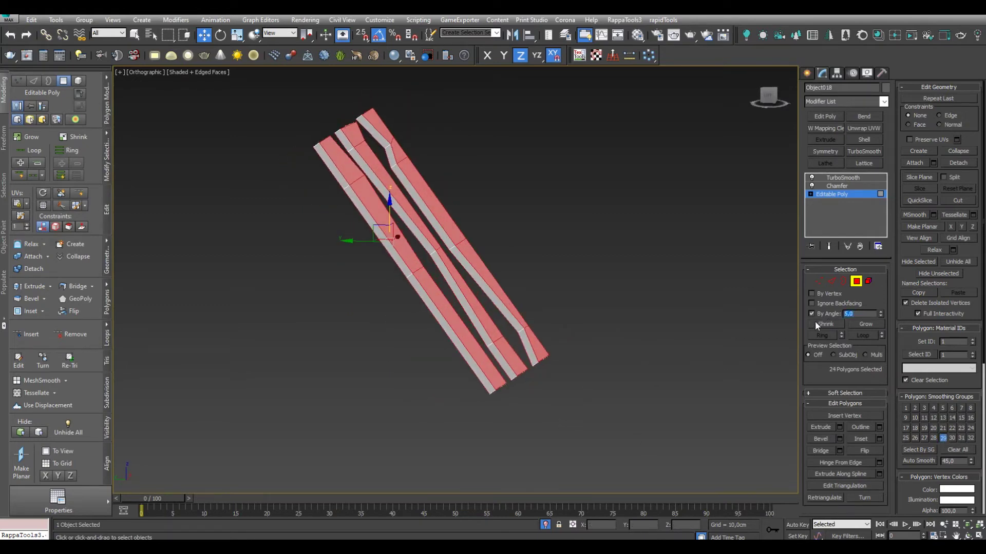
# Select the planks' side faces, then show them smoothed and leave isolation
pyautogui.keyDown('alt'); pyautogui.click(439, 319); pyautogui.keyUp('alt')
pyautogui.keyDown('alt'); pyautogui.moveTo(439, 319); pyautogui.dragTo(650, 365, button='middle'); pyautogui.keyUp('alt')
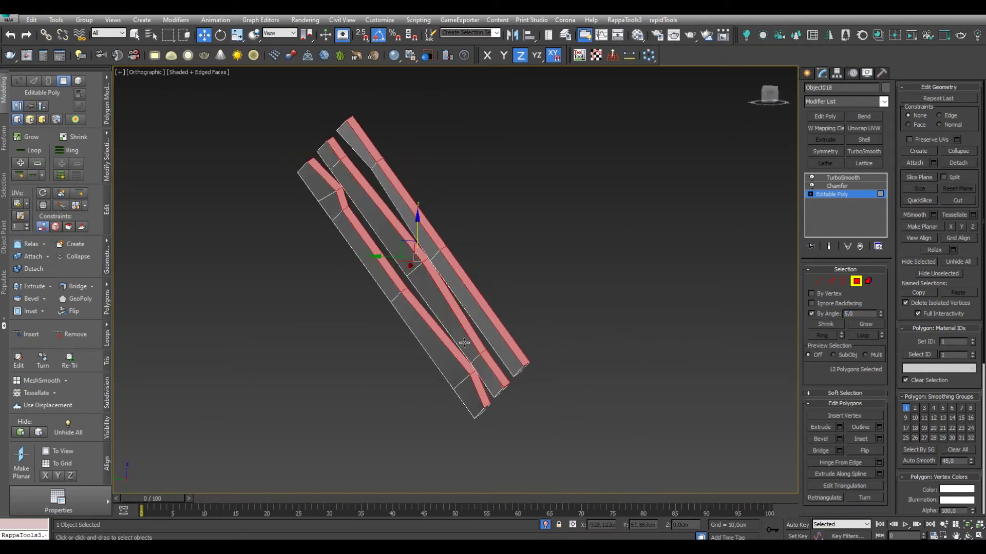
pyautogui.hotkey('ctrl', 'a')
pyautogui.keyDown('alt'); pyautogui.moveTo(537, 235); pyautogui.dragTo(532, 254, button='middle'); pyautogui.keyUp('alt')
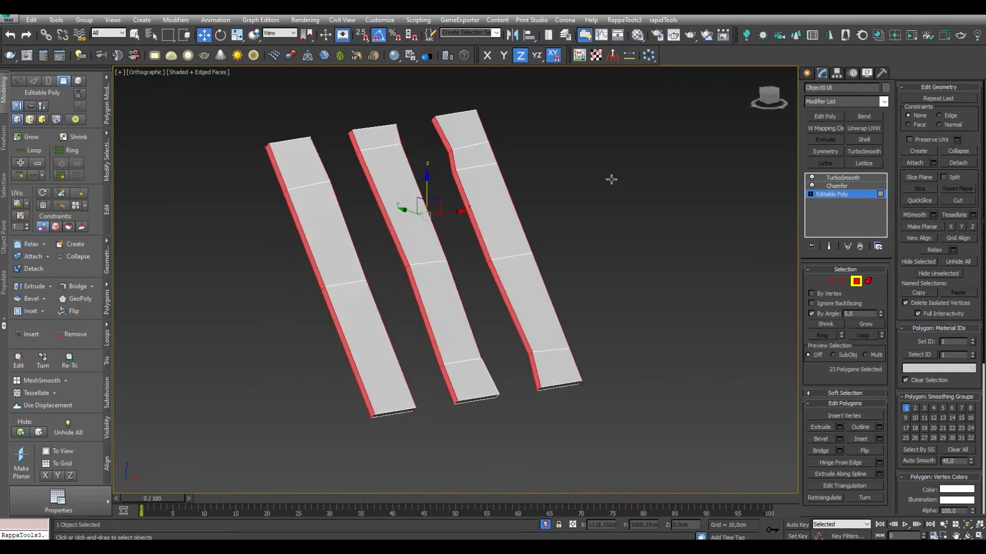
pyautogui.click(842, 177)
pyautogui.keyDown('alt'); pyautogui.moveTo(755, 241); pyautogui.dragTo(545, 464, button='middle'); pyautogui.keyUp('alt')
pyautogui.hotkey('alt', 'q')
# Isolate the pair of roof planks and edit their polygons with By Angle selection
pyautogui.scroll(5, 516, 376)
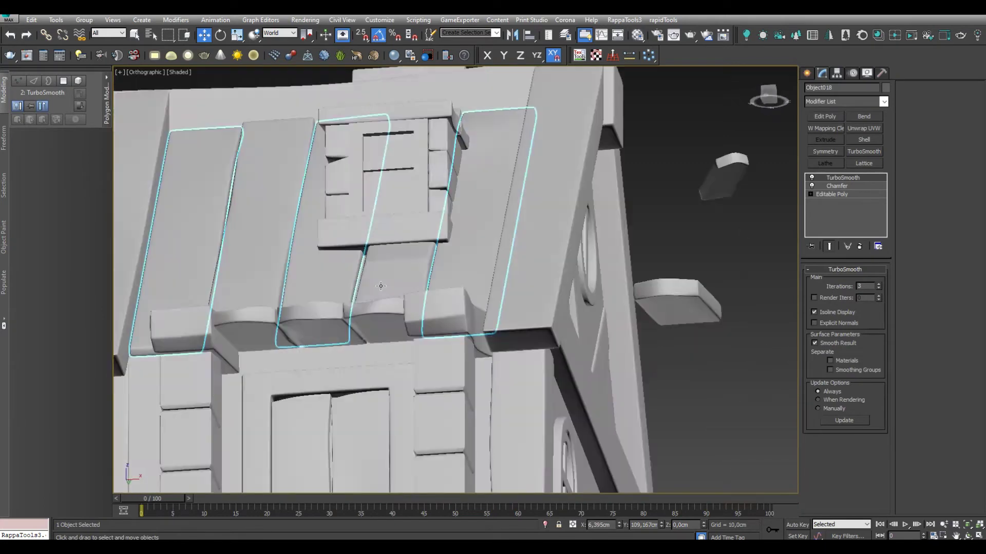
pyautogui.keyDown('alt'); pyautogui.moveTo(516, 376); pyautogui.dragTo(431, 301, button='middle'); pyautogui.keyUp('alt')
pyautogui.scroll(-3, 431, 301)
pyautogui.click(458, 352)
pyautogui.hotkey('alt', 'q')
pyautogui.click(826, 193)
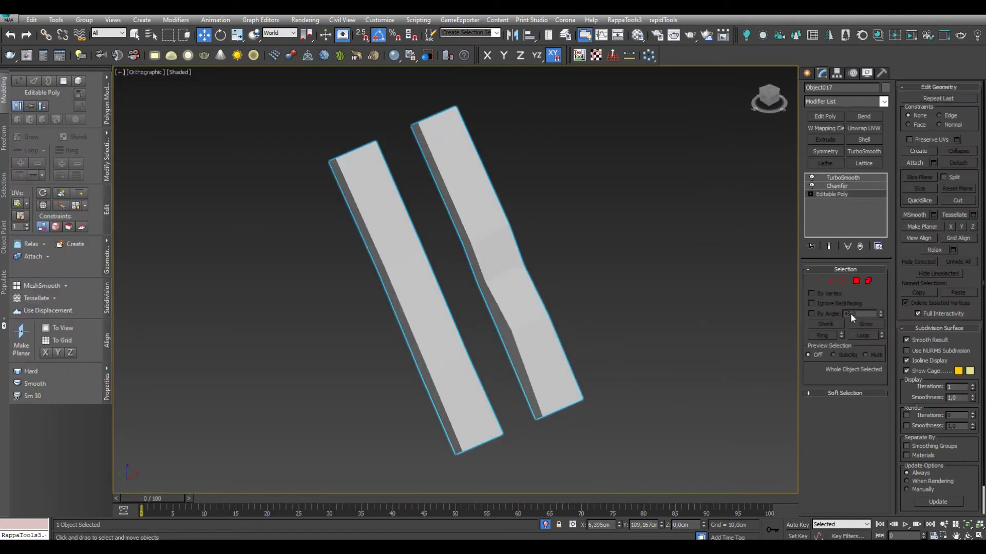
pyautogui.click(854, 281)
pyautogui.click(818, 312)
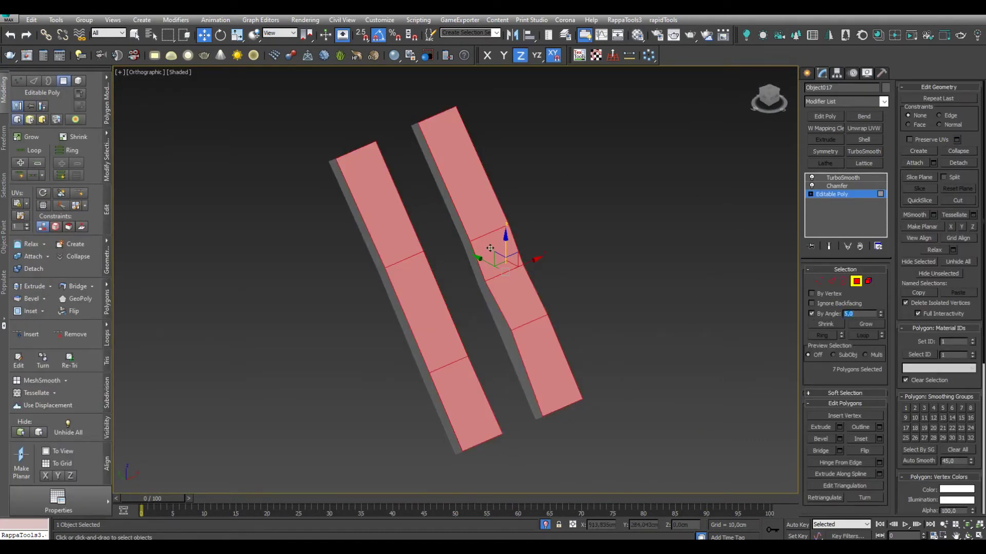
# Select the pair's side face strip, restore TurboSmooth, and return to the full house
pyautogui.keyDown('alt'); pyautogui.moveTo(490, 248); pyautogui.dragTo(516, 248, button='middle'); pyautogui.keyUp('alt')
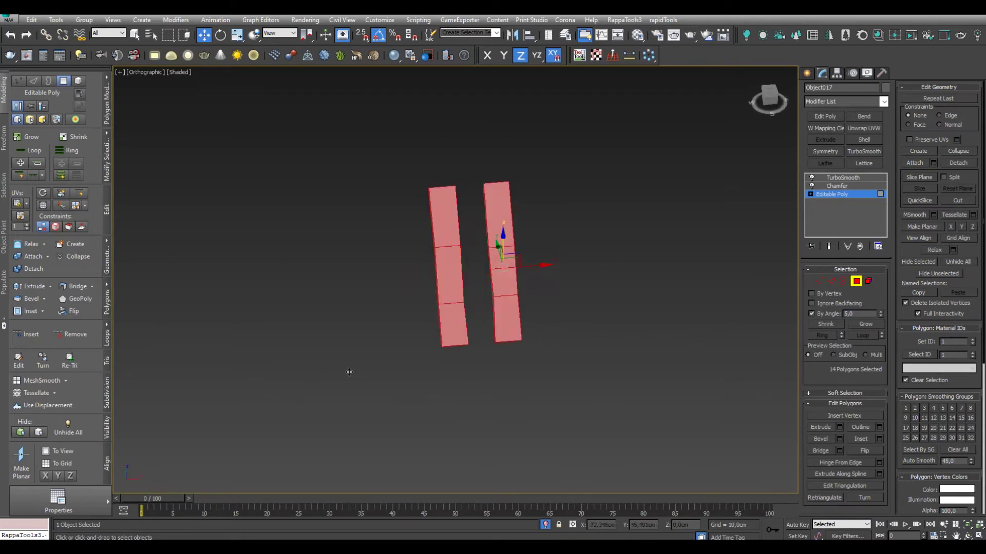
pyautogui.keyDown('alt'); pyautogui.moveTo(349, 372); pyautogui.dragTo(910, 440, button='middle'); pyautogui.keyUp('alt')
pyautogui.moveTo(727, 345)
pyautogui.keyDown('alt'); pyautogui.mouseDown(button='middle')
pyautogui.moveTo(701, 380)
pyautogui.moveTo(698, 337)
pyautogui.mouseUp(button='middle'); pyautogui.keyUp('alt')
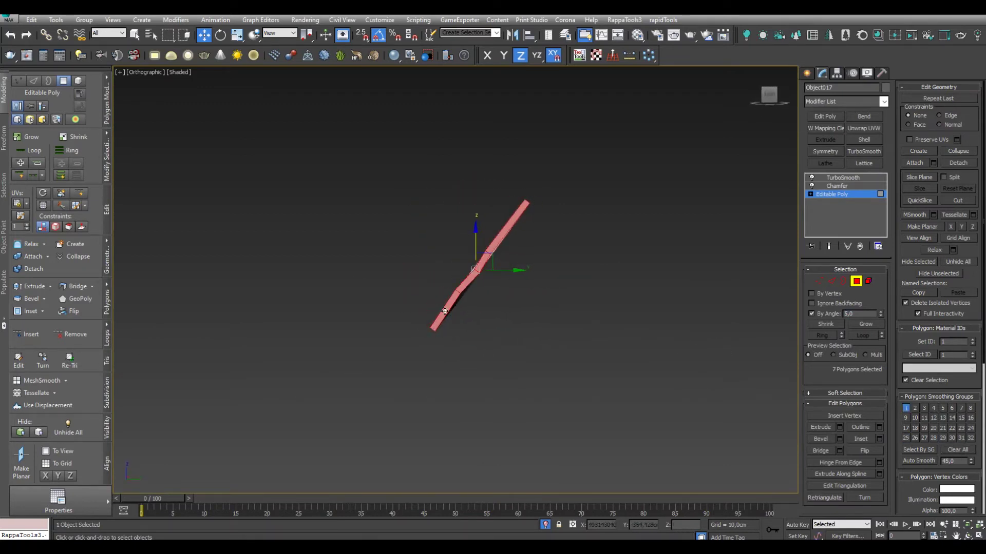
pyautogui.moveTo(451, 317)
pyautogui.keyDown('alt'); pyautogui.mouseDown(button='middle')
pyautogui.moveTo(499, 298)
pyautogui.moveTo(577, 313)
pyautogui.mouseUp(button='middle'); pyautogui.keyUp('alt')
pyautogui.click(514, 308)
pyautogui.click(842, 177)
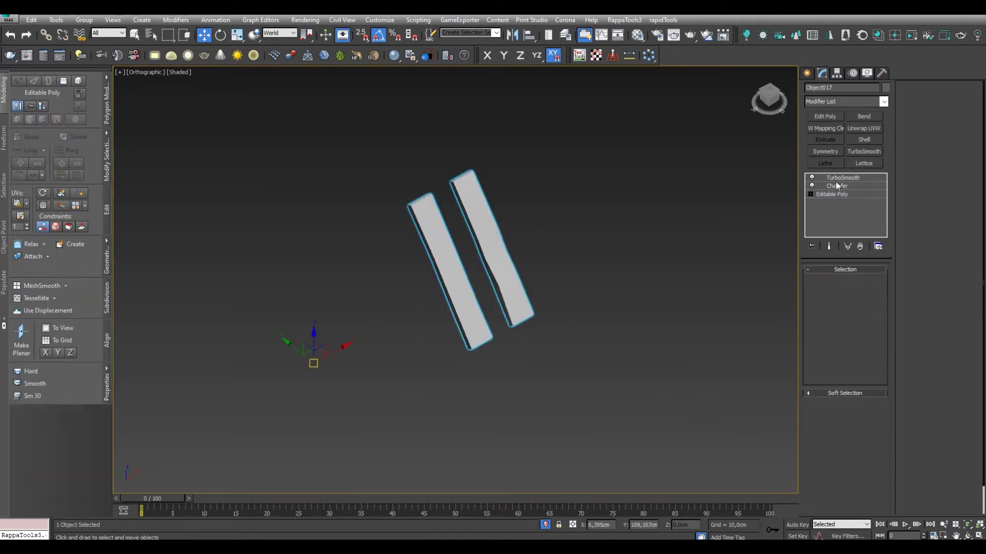
pyautogui.click(545, 524)
pyautogui.moveTo(480, 287)
pyautogui.keyDown('alt'); pyautogui.mouseDown(button='middle')
pyautogui.moveTo(686, 315)
pyautogui.moveTo(497, 279)
pyautogui.mouseUp(button='middle'); pyautogui.keyUp('alt')
# Isolate the three-plank set and select the top faces across all three planks
pyautogui.click(823, 195)
pyautogui.hotkey('alt', 'q')
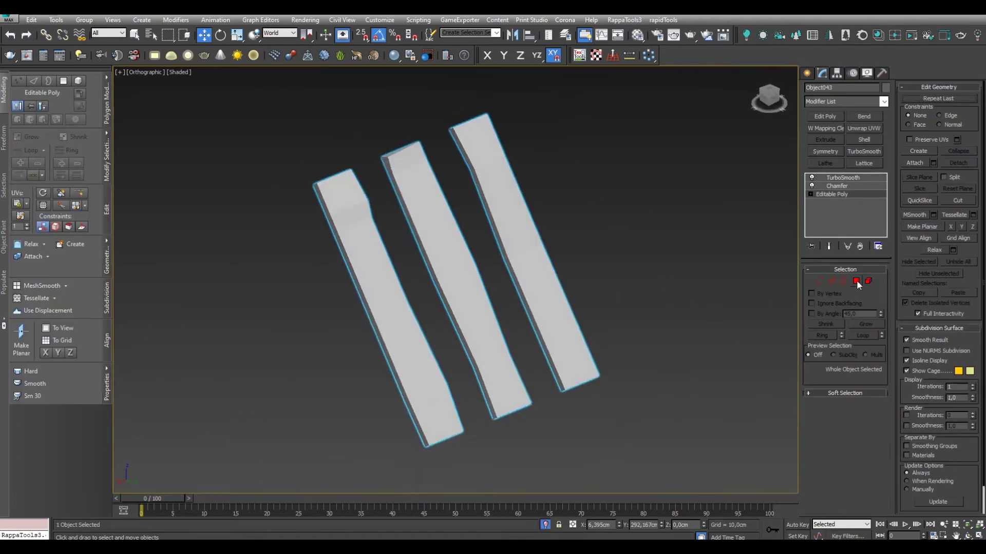
pyautogui.click(856, 281)
pyautogui.keyDown('alt'); pyautogui.moveTo(548, 318); pyautogui.dragTo(434, 323, button='middle'); pyautogui.keyUp('alt')
pyautogui.click(365, 400)
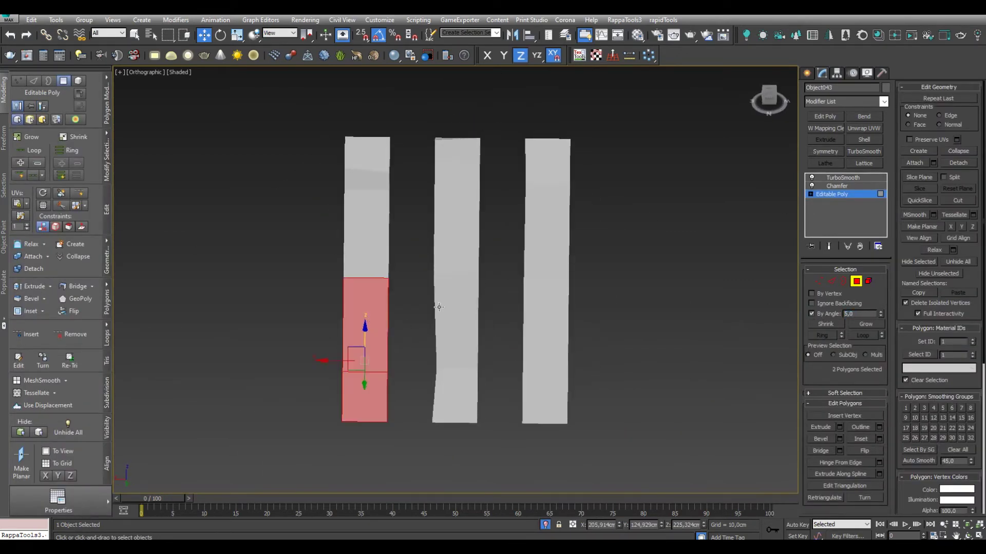
pyautogui.keyDown('ctrl'); pyautogui.click(457, 318); pyautogui.keyUp('ctrl')
pyautogui.keyDown('ctrl'); pyautogui.click(544, 308); pyautogui.keyUp('ctrl')
pyautogui.keyDown('alt'); pyautogui.moveTo(360, 292); pyautogui.dragTo(516, 323, button='middle'); pyautogui.keyUp('alt')
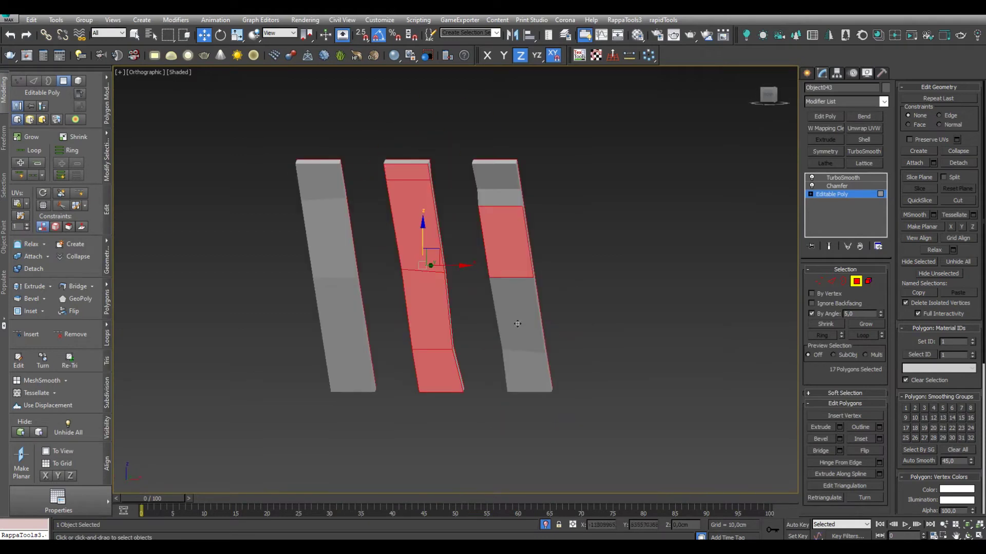
pyautogui.keyDown('ctrl'); pyautogui.click(333, 231); pyautogui.keyUp('ctrl')
pyautogui.moveTo(333, 231)
pyautogui.keyDown('alt'); pyautogui.mouseDown(button='middle')
pyautogui.moveTo(462, 257)
pyautogui.moveTo(616, 308)
pyautogui.mouseUp(button='middle'); pyautogui.keyUp('alt')
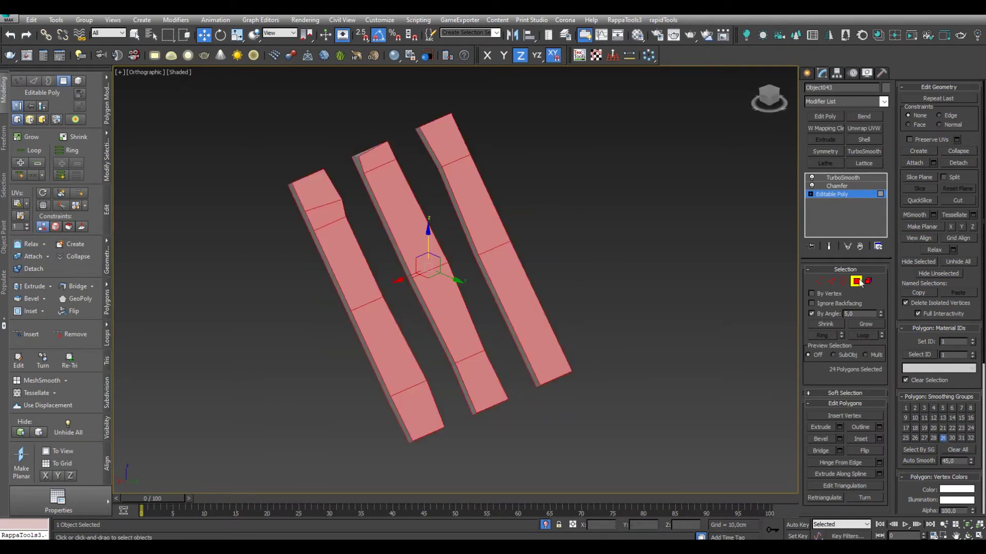
pyautogui.click(843, 177)
pyautogui.keyDown('alt'); pyautogui.moveTo(666, 260); pyautogui.dragTo(656, 335, button='middle'); pyautogui.keyUp('alt')
# Re-isolate the planks and set the By Angle threshold to 5 degrees
pyautogui.hotkey('alt', 'q')
pyautogui.moveTo(521, 277)
pyautogui.keyDown('alt'); pyautogui.mouseDown(button='middle')
pyautogui.moveTo(439, 309)
pyautogui.moveTo(517, 297)
pyautogui.mouseUp(button='middle'); pyautogui.keyUp('alt')
pyautogui.hotkey('alt', 'q')
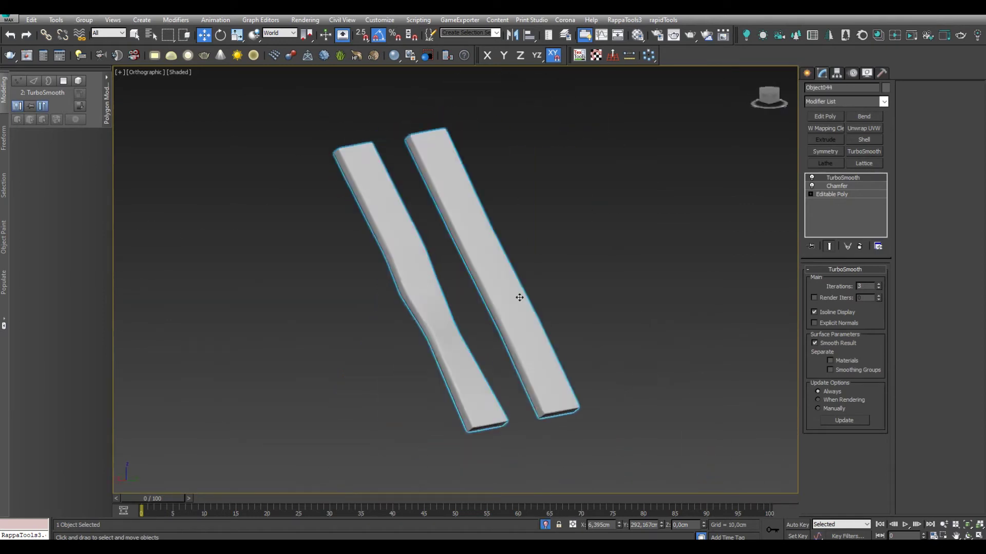
pyautogui.click(832, 194)
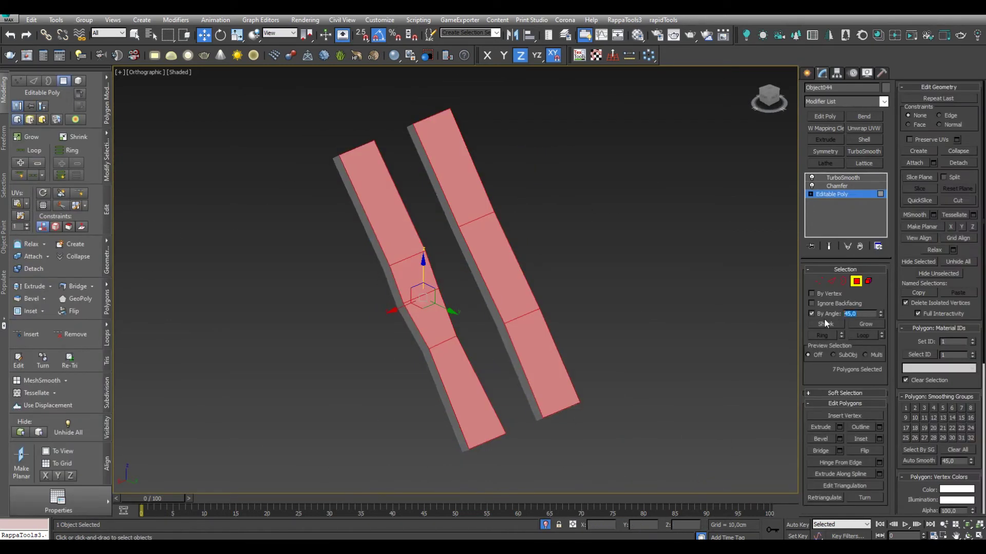
pyautogui.write('5')
pyautogui.press('Return')
# Reselect the left plank's faces and view the smoothed planks back on the roof
pyautogui.keyDown('alt'); pyautogui.moveTo(564, 231); pyautogui.dragTo(495, 209, button='middle'); pyautogui.keyUp('alt')
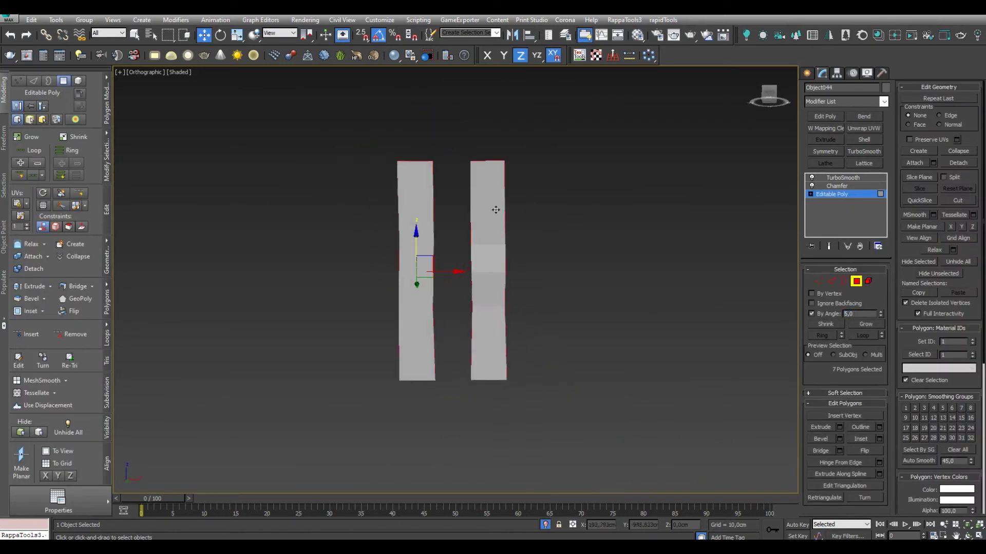
pyautogui.keyDown('ctrl'); pyautogui.click(422, 312); pyautogui.keyUp('ctrl')
pyautogui.keyDown('alt'); pyautogui.moveTo(422, 311); pyautogui.dragTo(856, 389, button='middle'); pyautogui.keyUp('alt')
pyautogui.click(842, 177)
pyautogui.hotkey('alt', 'q')
pyautogui.moveTo(462, 257)
pyautogui.keyDown('alt'); pyautogui.mouseDown(button='middle')
pyautogui.moveTo(518, 285)
pyautogui.moveTo(535, 219)
pyautogui.mouseUp(button='middle'); pyautogui.keyUp('alt')
pyautogui.scroll(3, 518, 285)
pyautogui.scroll(5, 535, 219)
pyautogui.scroll(-4, 534, 220)
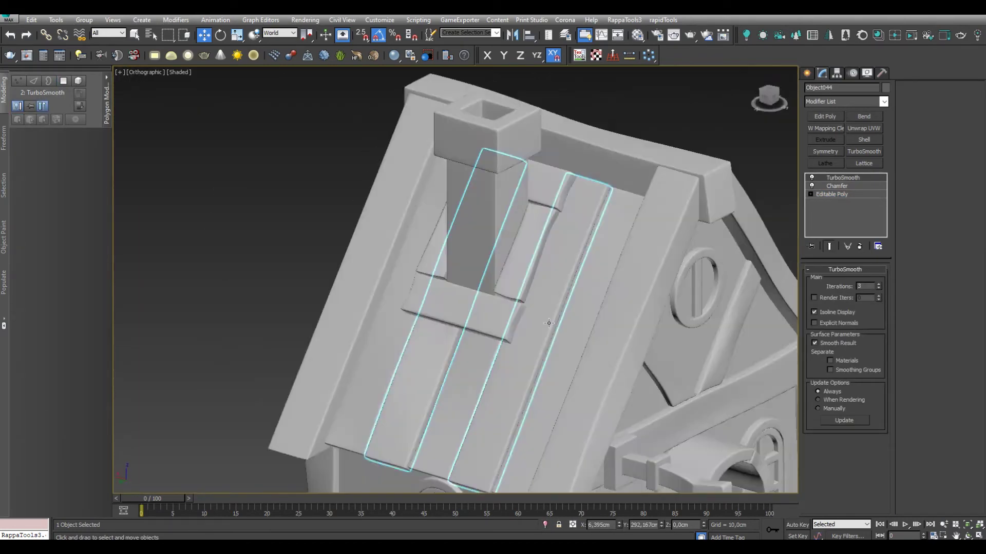
# Move the end vertices of the lower crossbar below the chimney to fit the roof planks
pyautogui.scroll(-2, 535, 219)
pyautogui.scroll(6, 557, 298)
pyautogui.click(557, 298)
pyautogui.click(831, 194)
pyautogui.press('1')
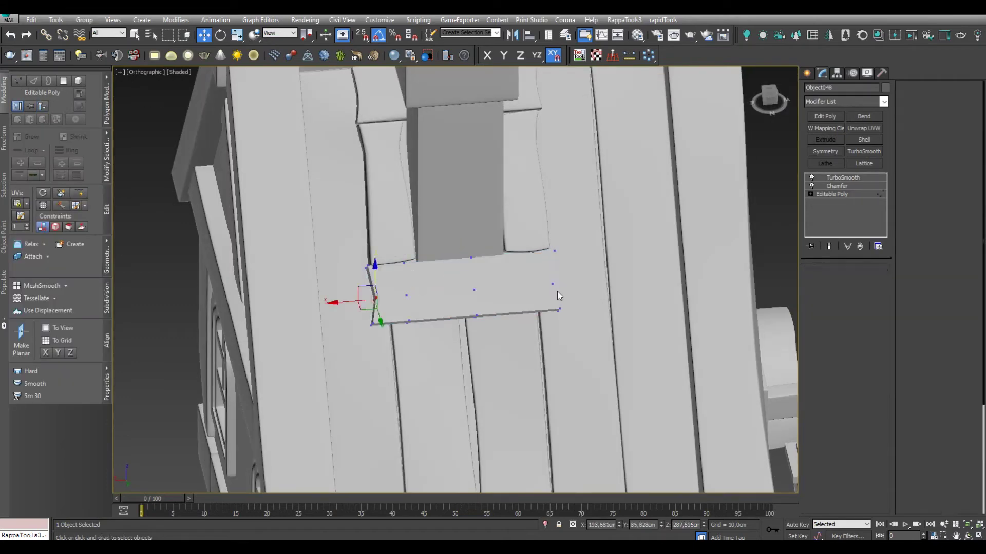
pyautogui.moveTo(556, 291); pyautogui.dragTo(565, 315)
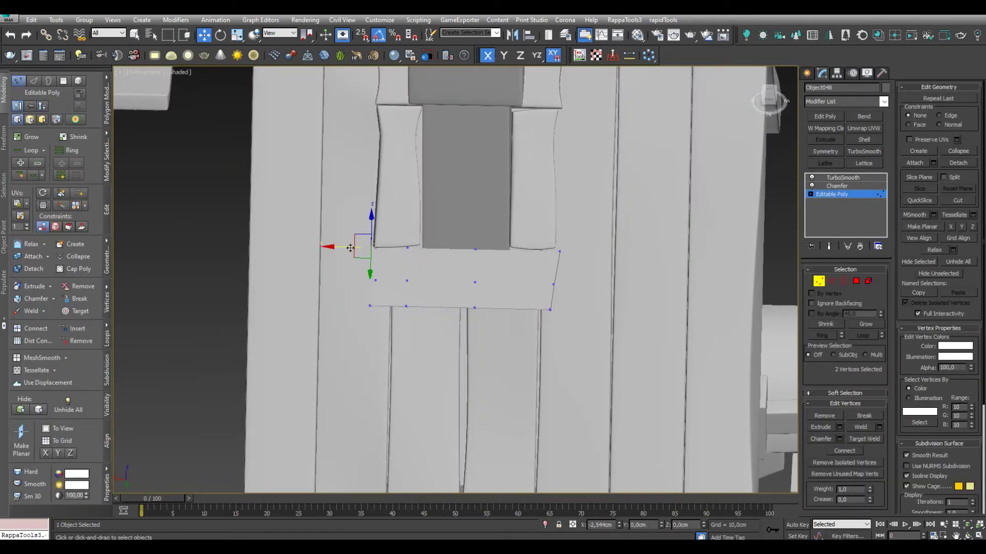
pyautogui.click(843, 178)
# Adjust the upper crossbar's vertices beside the chimney so its ends sit along the planks
pyautogui.keyDown('alt'); pyautogui.moveTo(462, 256); pyautogui.dragTo(488, 221, button='middle'); pyautogui.keyUp('alt')
pyautogui.click(484, 132)
pyautogui.scroll(3, 490, 142)
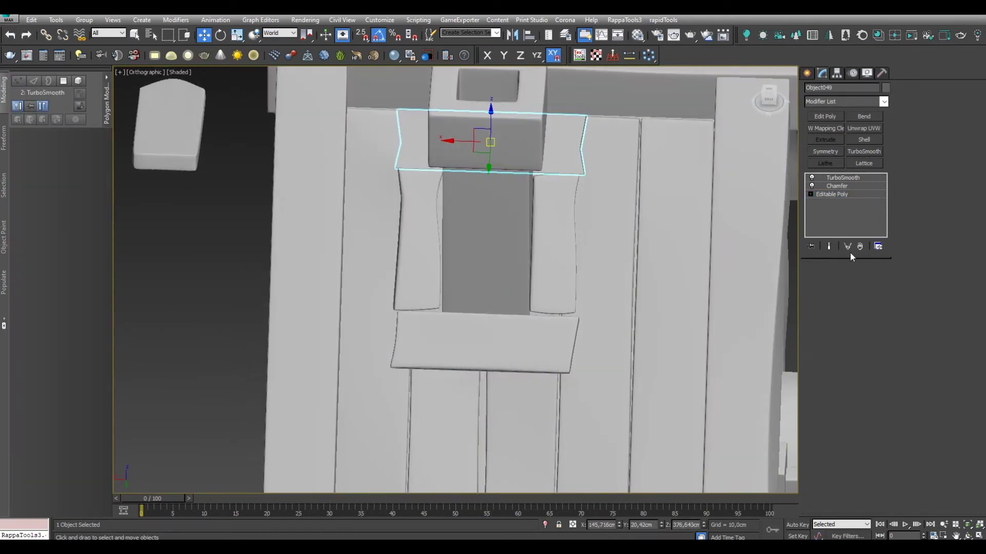
pyautogui.click(831, 194)
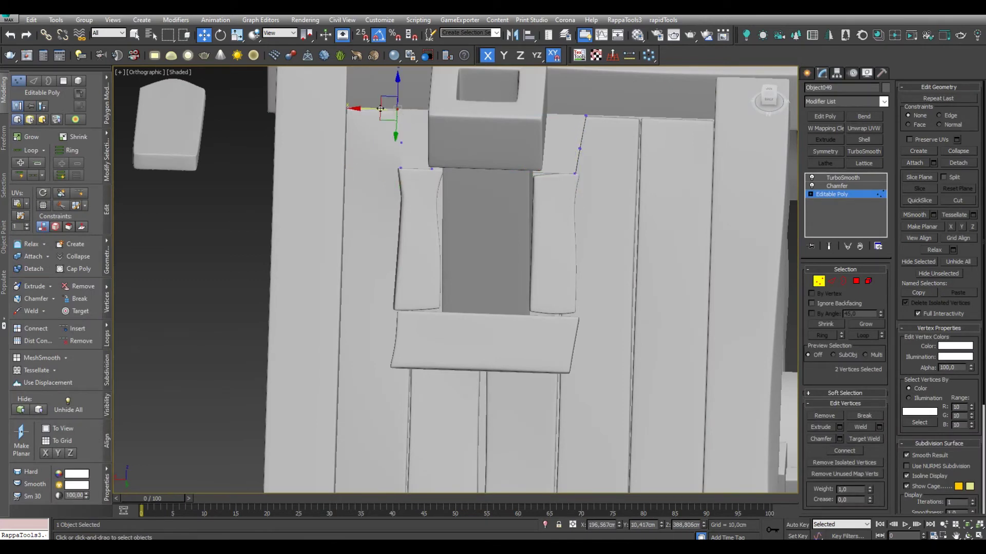
pyautogui.click(842, 177)
# Orbit to review the whole house and cross, and select the window-trim object
pyautogui.keyDown('alt'); pyautogui.moveTo(487, 257); pyautogui.dragTo(462, 221, button='middle'); pyautogui.keyUp('alt')
pyautogui.scroll(-3, 462, 221)
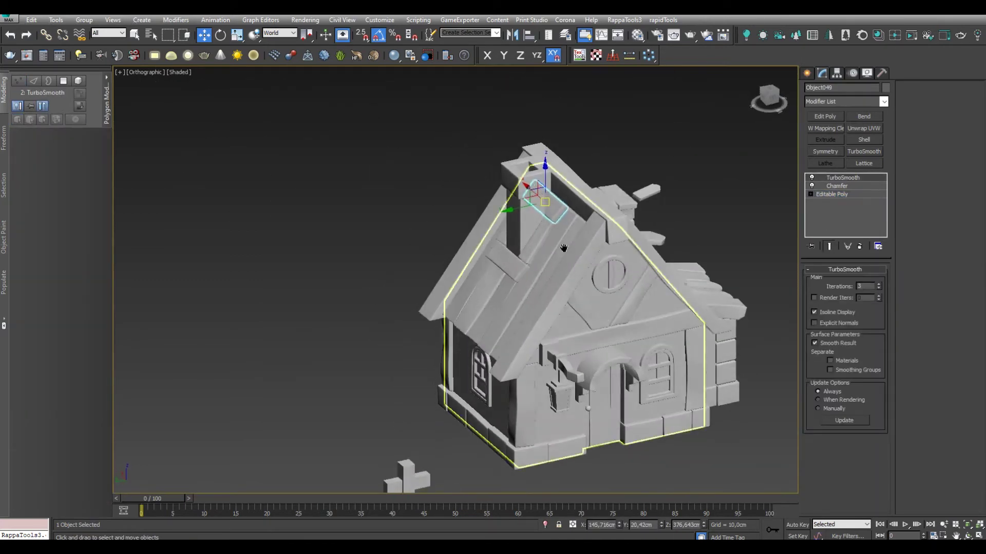
pyautogui.scroll(5, 402, 275)
pyautogui.scroll(-5, 402, 276)
pyautogui.moveTo(403, 276)
pyautogui.keyDown('alt'); pyautogui.mouseDown(button='middle')
pyautogui.moveTo(443, 225)
pyautogui.moveTo(478, 231)
pyautogui.mouseUp(button='middle'); pyautogui.keyUp('alt')
pyautogui.scroll(3, 478, 231)
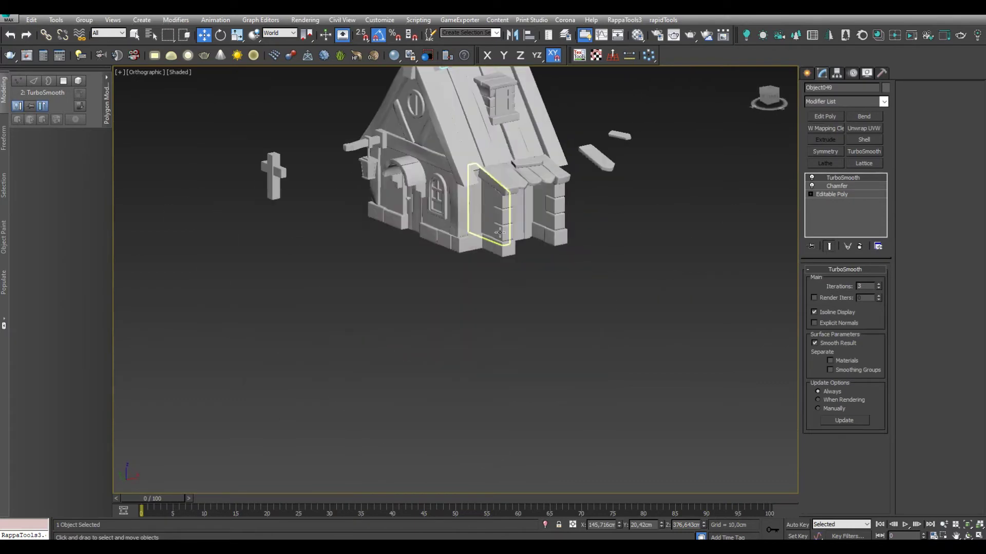
pyautogui.scroll(4, 478, 231)
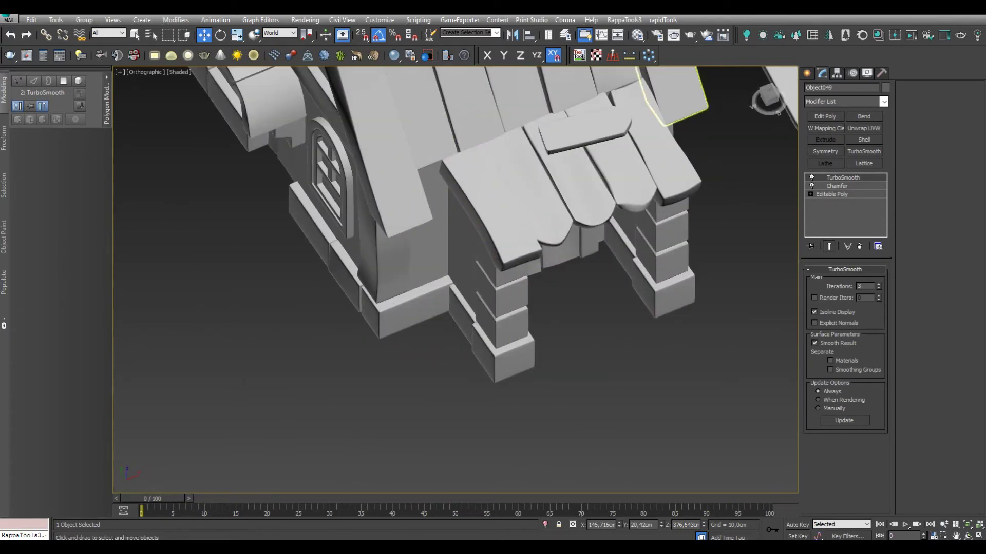
pyautogui.scroll(-6, 462, 257)
pyautogui.click(534, 264)
pyautogui.keyDown('alt'); pyautogui.moveTo(535, 264); pyautogui.dragTo(421, 227, button='middle'); pyautogui.keyUp('alt')
pyautogui.scroll(5, 421, 227)
pyautogui.scroll(-4, 614, 336)
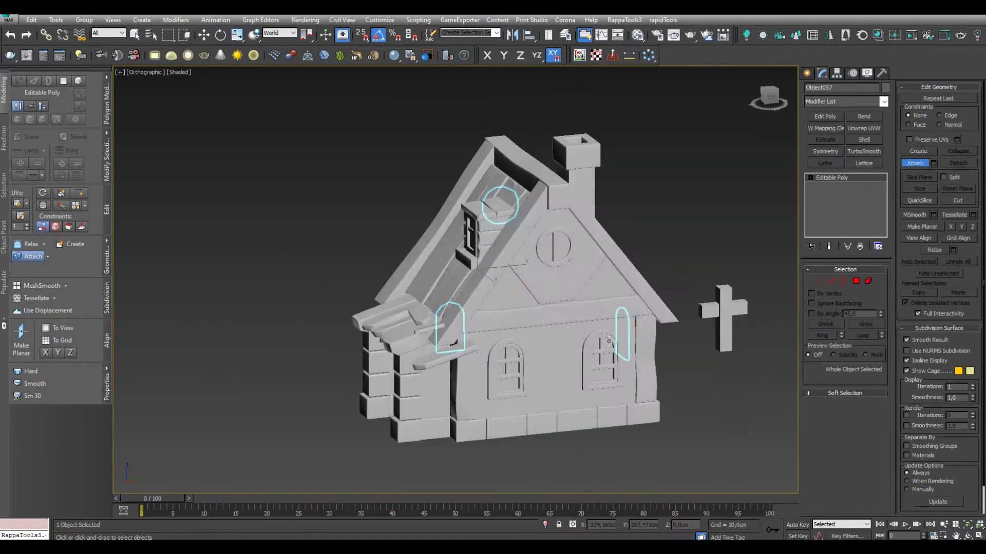
# Orbit from the chimney close-up down to the lantern and door arch
pyautogui.scroll(4, 614, 336)
pyautogui.keyDown('alt'); pyautogui.moveTo(614, 336); pyautogui.dragTo(513, 308, button='middle'); pyautogui.keyUp('alt')
pyautogui.scroll(-5, 514, 308)
pyautogui.scroll(5, 460, 282)
pyautogui.scroll(-3, 460, 281)
pyautogui.press('w')
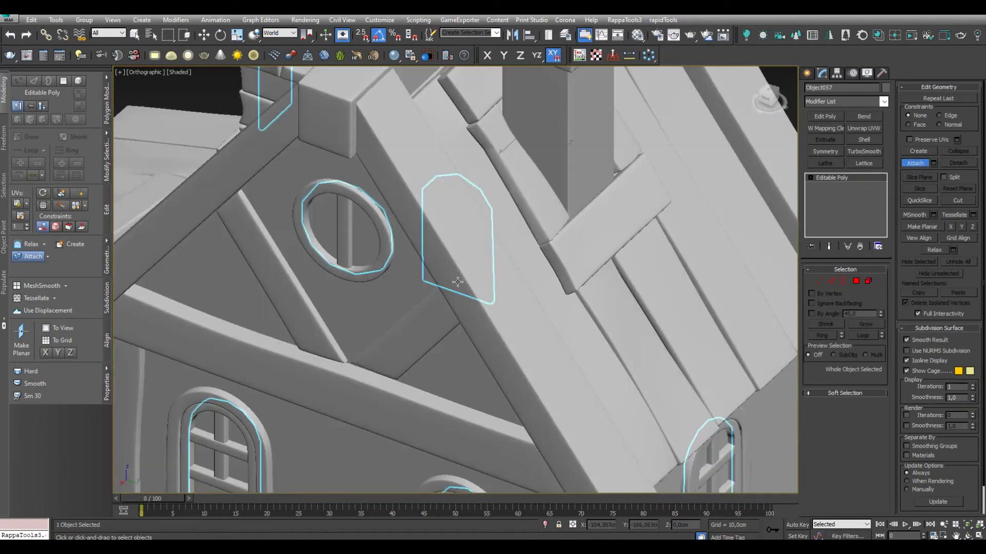
pyautogui.scroll(-5, 379, 286)
pyautogui.scroll(8, 408, 350)
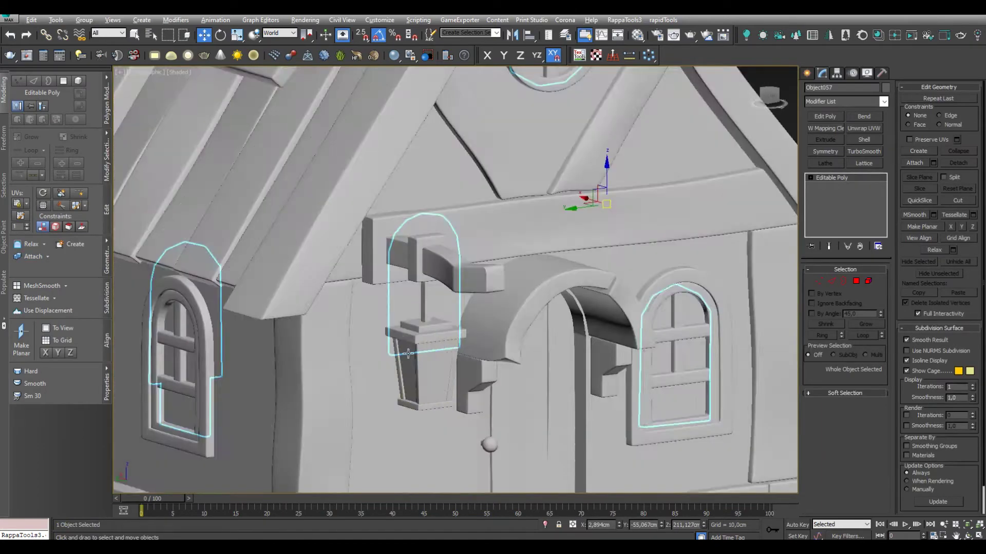
pyautogui.scroll(-4, 408, 351)
pyautogui.keyDown('alt'); pyautogui.moveTo(408, 350); pyautogui.dragTo(359, 308, button='middle'); pyautogui.keyUp('alt')
pyautogui.scroll(4, 359, 308)
# Attach the lantern to the house mesh, then clear the selection
pyautogui.click(914, 163)
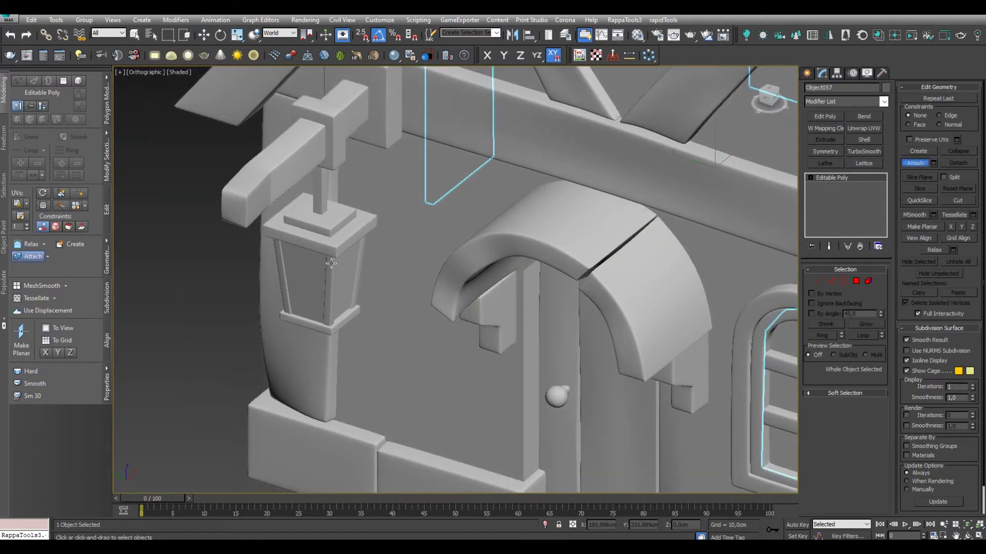
pyautogui.click(331, 262)
pyautogui.press('w')
pyautogui.scroll(-4, 359, 265)
pyautogui.scroll(5, 387, 266)
pyautogui.scroll(-5, 407, 255)
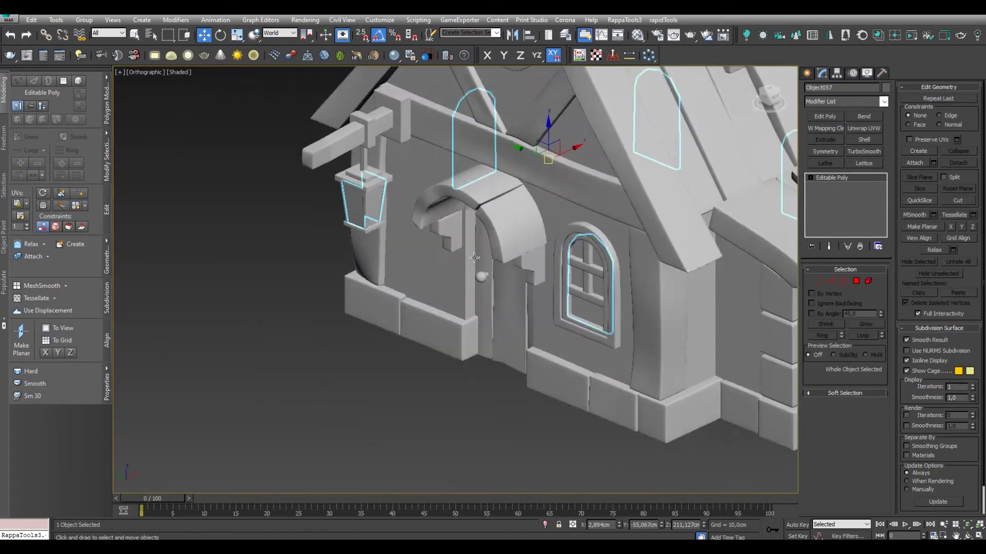
pyautogui.rightClick(487, 278)
pyautogui.click(418, 463)
pyautogui.scroll(-5, 418, 463)
pyautogui.scroll(7, 477, 250)
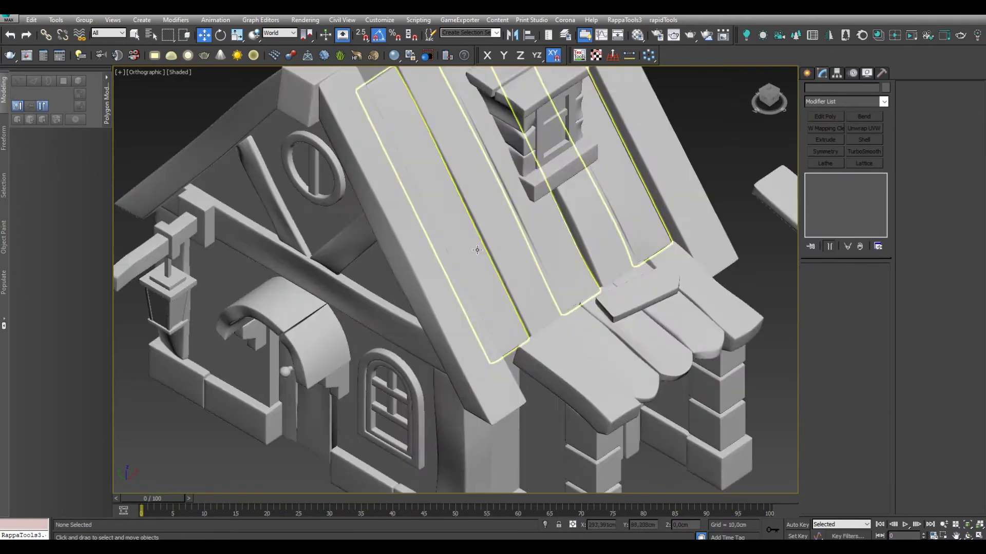
pyautogui.scroll(-5, 477, 250)
pyautogui.scroll(5, 385, 277)
# Scale the lantern down uniformly to 72%
pyautogui.click(385, 278)
pyautogui.press('r')
pyautogui.scroll(3, 392, 281)
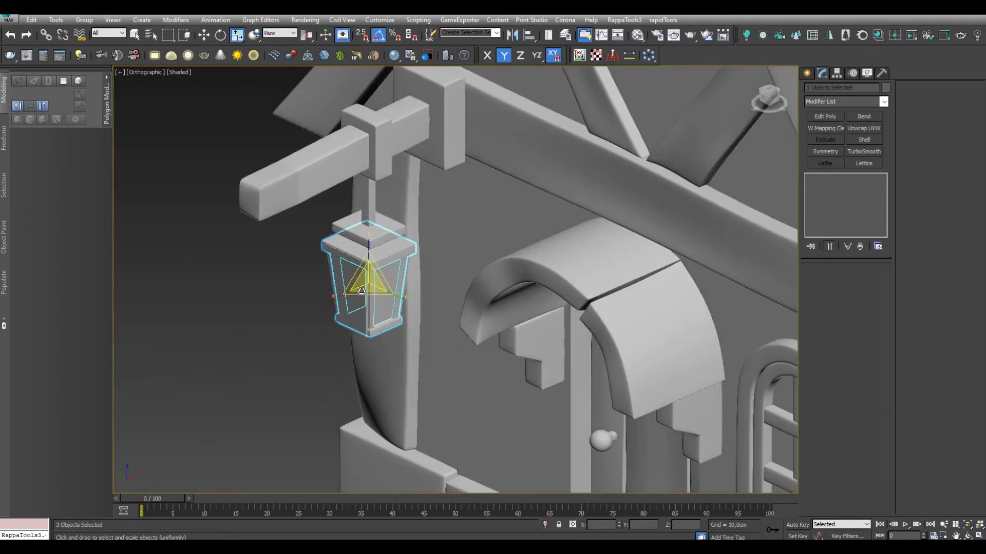
pyautogui.moveTo(379, 236); pyautogui.dragTo(360, 293)
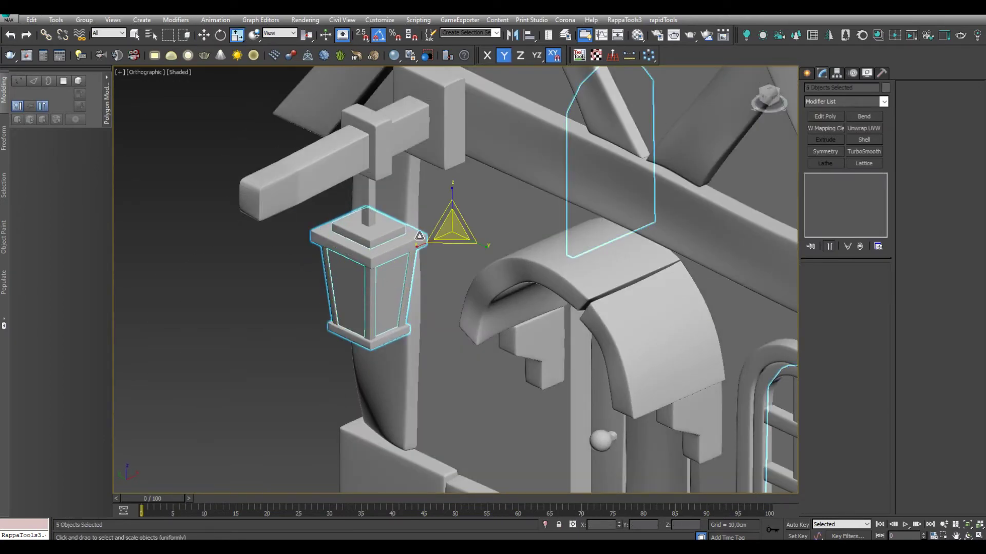
pyautogui.scroll(-5, 272, 311)
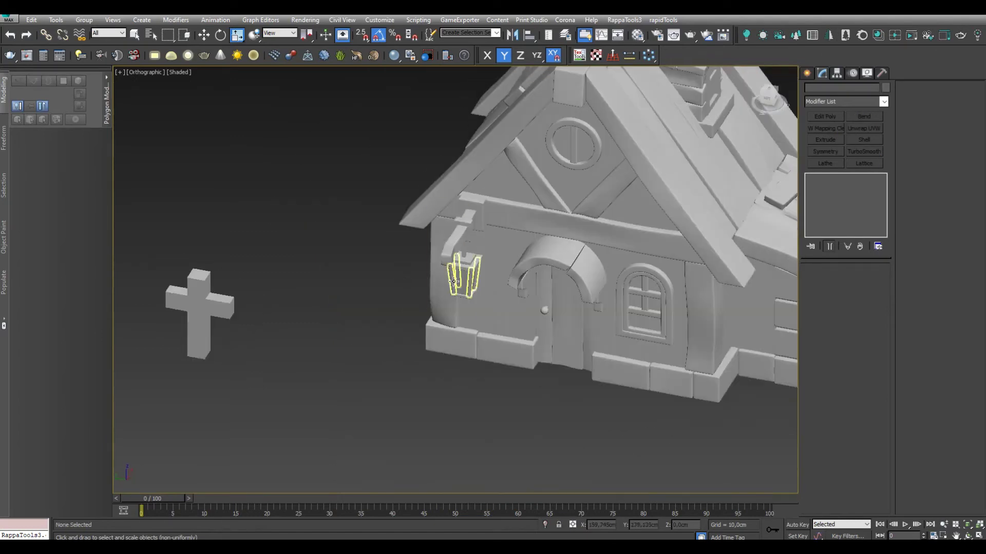
# Select the lantern body at Polygon level and clear its polygon selection
pyautogui.click(465, 275)
pyautogui.scroll(5, 414, 205)
pyautogui.press('4')
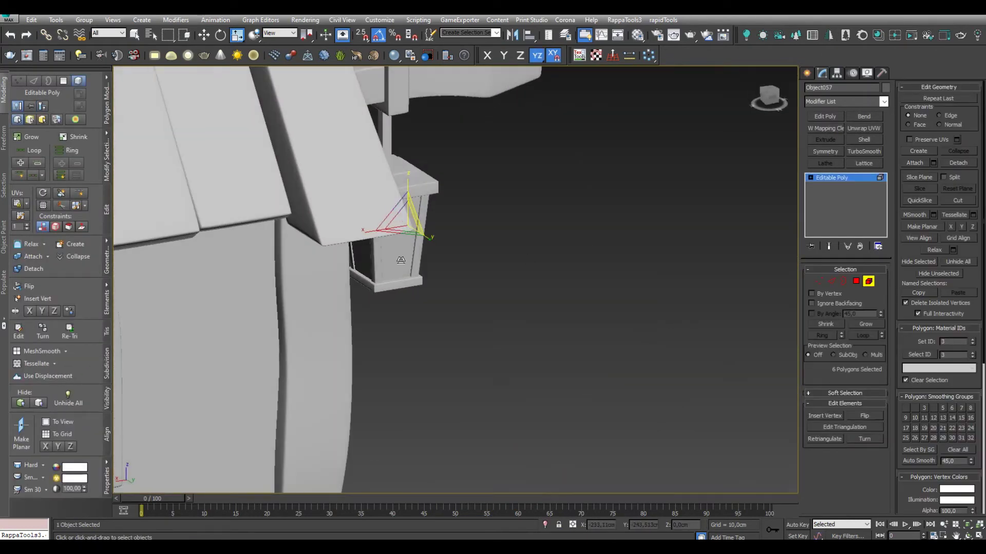
pyautogui.scroll(-5, 255, 288)
pyautogui.scroll(3, 390, 231)
pyautogui.hotkey('ctrl', 'd')
pyautogui.click(868, 282)
pyautogui.scroll(-3, 411, 257)
# Box-select all the lantern parts to check their placement under the bracket, then deselect them
pyautogui.moveTo(303, 115); pyautogui.dragTo(383, 272)
pyautogui.scroll(4, 366, 200)
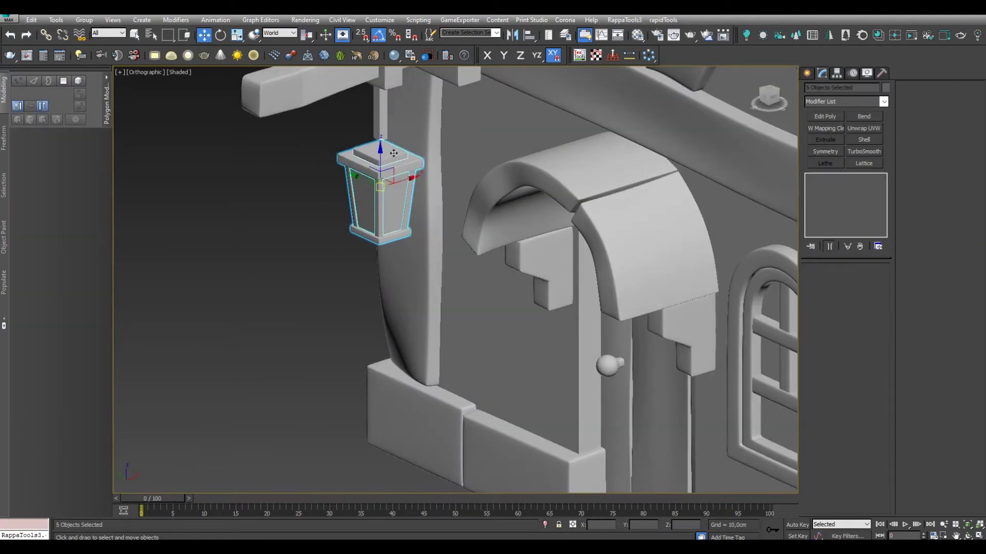
pyautogui.scroll(-3, 380, 154)
pyautogui.scroll(-3, 401, 205)
pyautogui.scroll(-1, 426, 247)
pyautogui.scroll(-2, 449, 287)
pyautogui.scroll(2, 448, 287)
pyautogui.scroll(-2, 455, 285)
pyautogui.scroll(3, 462, 308)
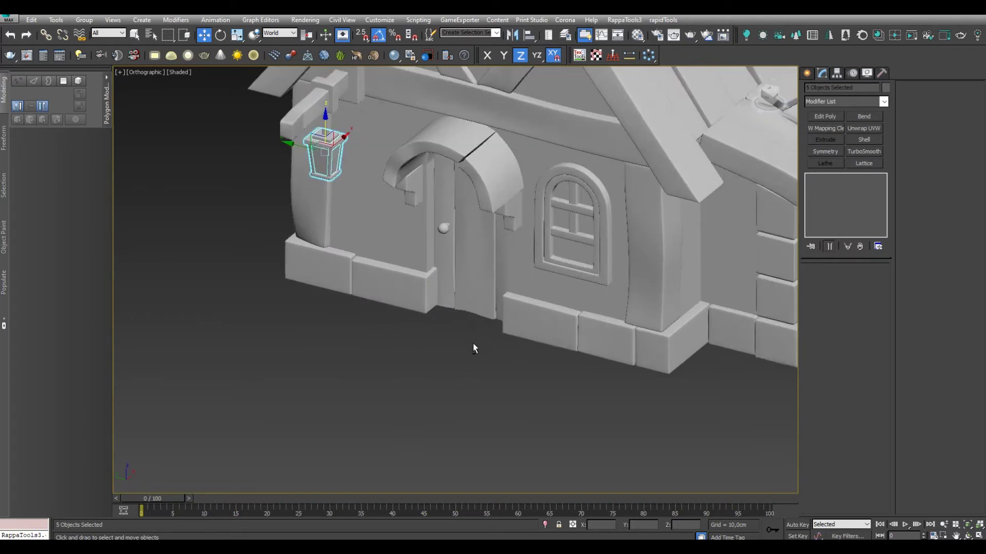
pyautogui.scroll(2, 483, 324)
pyautogui.hotkey('ctrl', 'd')
pyautogui.click(807, 73)
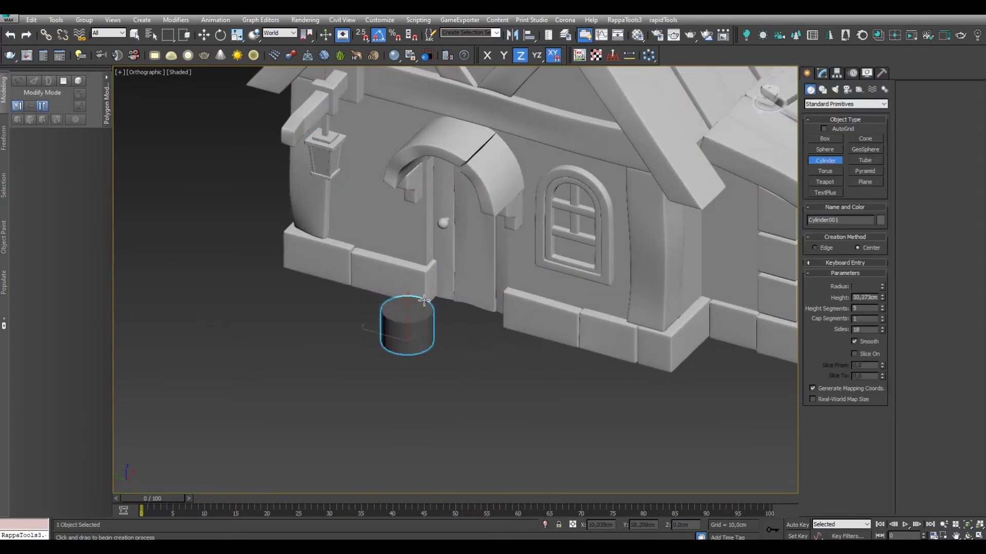
# Give the cylinder 10 sides and turn on edged-faces display
pyautogui.scroll(4, 434, 301)
pyautogui.write('10')
pyautogui.press('Return')
pyautogui.scroll(-2, 482, 319)
pyautogui.scroll(3, 459, 315)
pyautogui.press('F4')
pyautogui.scroll(-3, 485, 333)
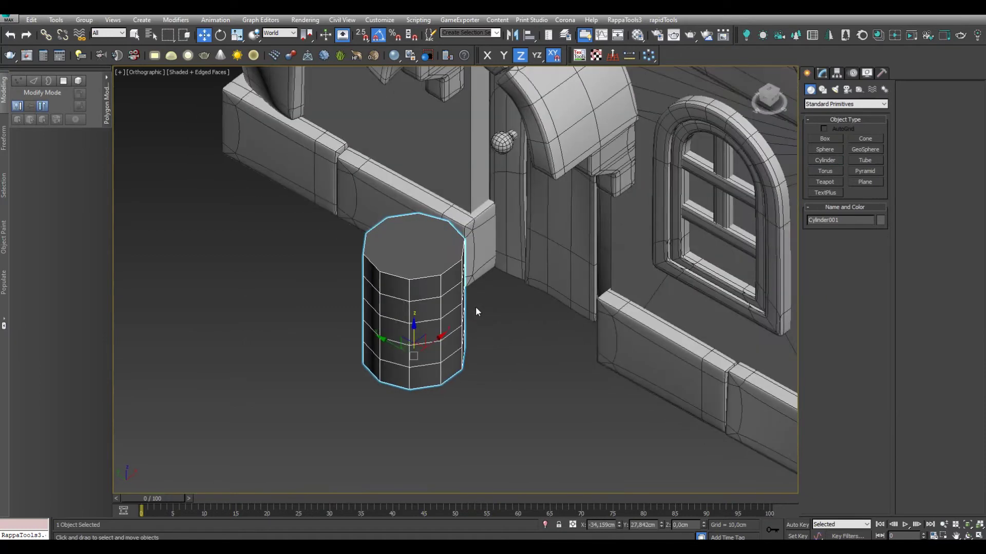
pyautogui.scroll(-1, 485, 332)
# Reduce the cylinder's height segments to 1
pyautogui.click(822, 73)
pyautogui.rightClick(882, 305)
pyautogui.scroll(4, 437, 304)
pyautogui.scroll(-3, 436, 304)
pyautogui.scroll(1, 435, 279)
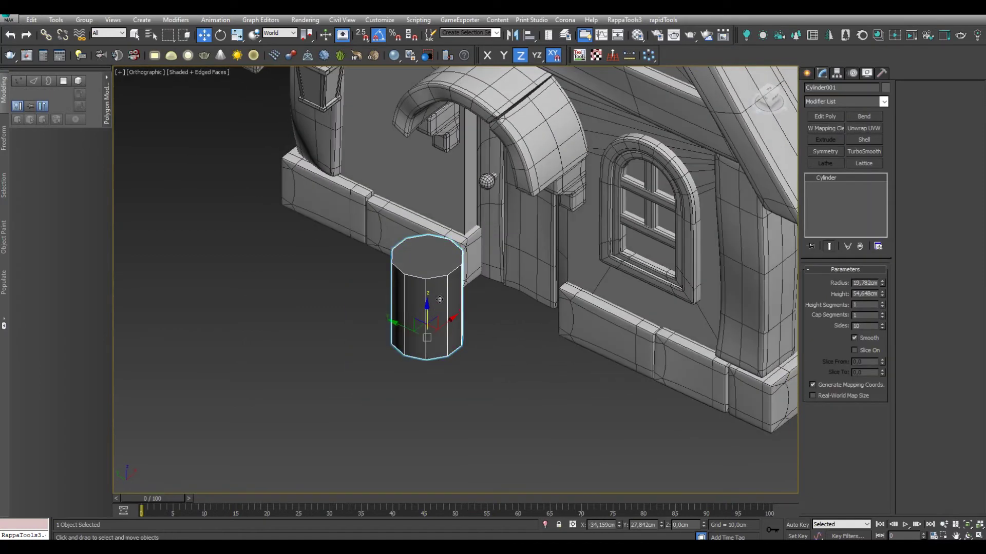
pyautogui.keyDown('alt'); pyautogui.moveTo(443, 300); pyautogui.dragTo(444, 301, button='middle'); pyautogui.keyUp('alt')
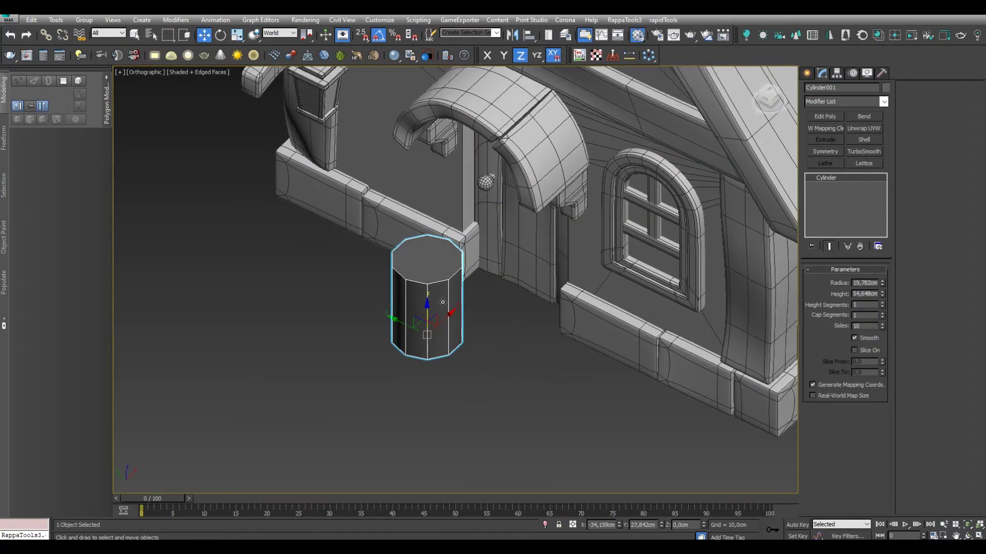
pyautogui.press('m')
pyautogui.click(298, 82)
# Convert the cylinder to Editable Poly and frame it in the side view at Edge level
pyautogui.keyDown('alt'); pyautogui.moveTo(436, 297); pyautogui.dragTo(462, 287, button='middle'); pyautogui.keyUp('alt')
pyautogui.rightClick(485, 282)
pyautogui.click(606, 410)
pyautogui.press('l')
pyautogui.press('z')
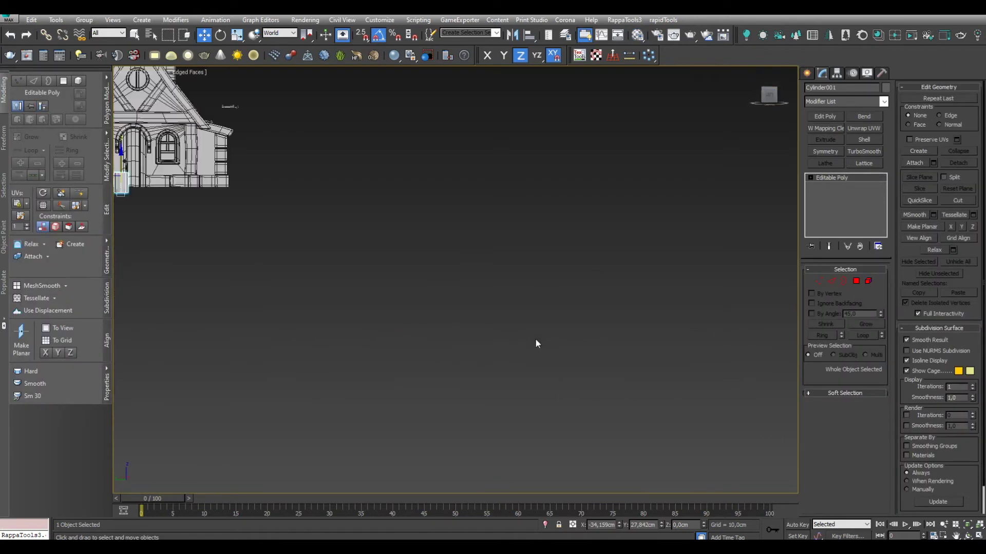
pyautogui.scroll(-3, 454, 295)
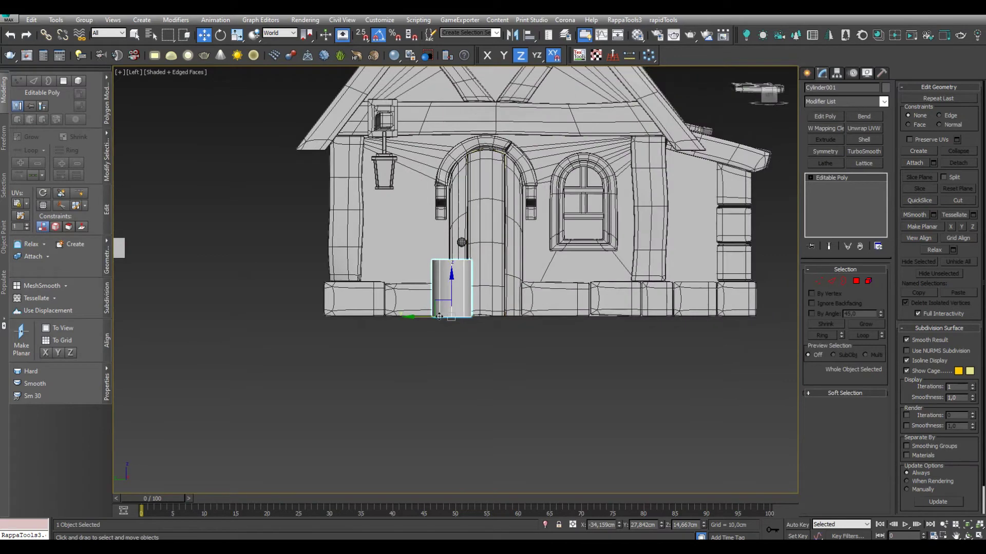
pyautogui.scroll(3, 453, 295)
pyautogui.press('2')
pyautogui.rightClick(515, 281)
# Select the cylinder's side edge ring and isolate the cylinder at Polygon level
pyautogui.click(481, 307)
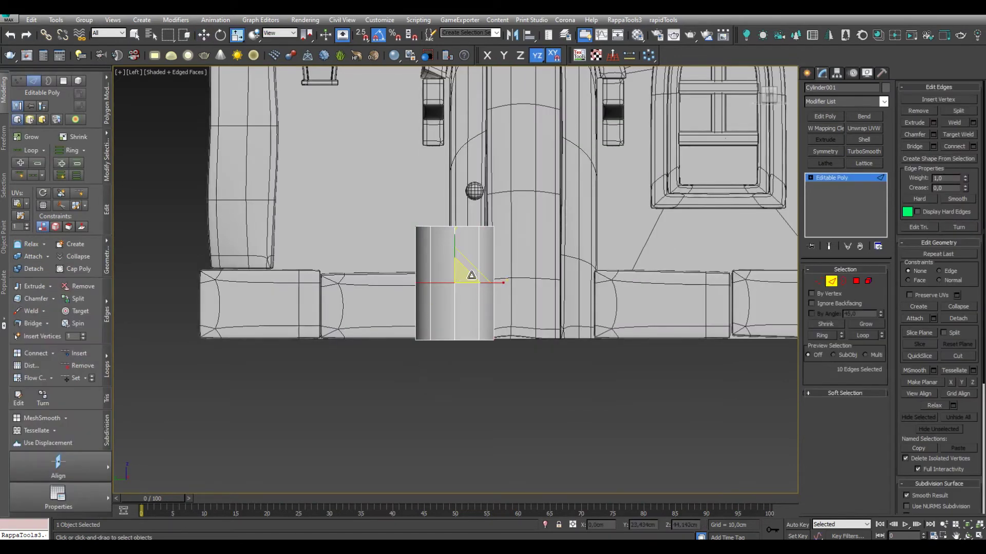
pyautogui.press('4')
pyautogui.moveTo(491, 267)
pyautogui.keyDown('alt'); pyautogui.mouseDown(button='middle')
pyautogui.moveTo(489, 307)
pyautogui.moveTo(138, 285)
pyautogui.mouseUp(button='middle'); pyautogui.keyUp('alt')
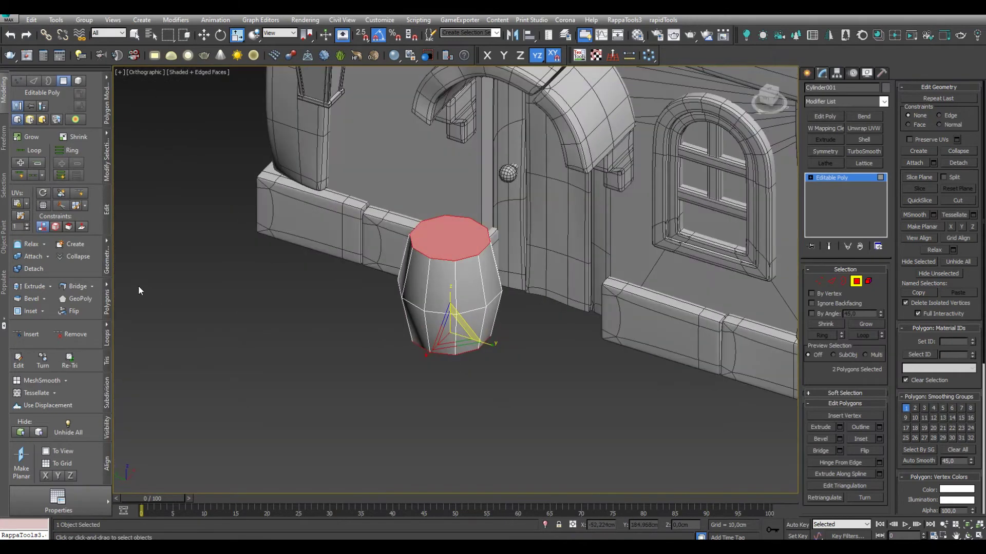
pyautogui.click(525, 280)
pyautogui.hotkey('alt', 'q')
# Delete the alternating side faces and add a Shell to the remaining faces
pyautogui.click(465, 298)
pyautogui.keyDown('ctrl'); pyautogui.click(552, 282); pyautogui.keyUp('ctrl')
pyautogui.moveTo(549, 337)
pyautogui.keyDown('alt'); pyautogui.mouseDown(button='middle')
pyautogui.moveTo(590, 308)
pyautogui.moveTo(635, 330)
pyautogui.mouseUp(button='middle'); pyautogui.keyUp('alt')
pyautogui.keyDown('ctrl'); pyautogui.click(514, 236); pyautogui.keyUp('ctrl')
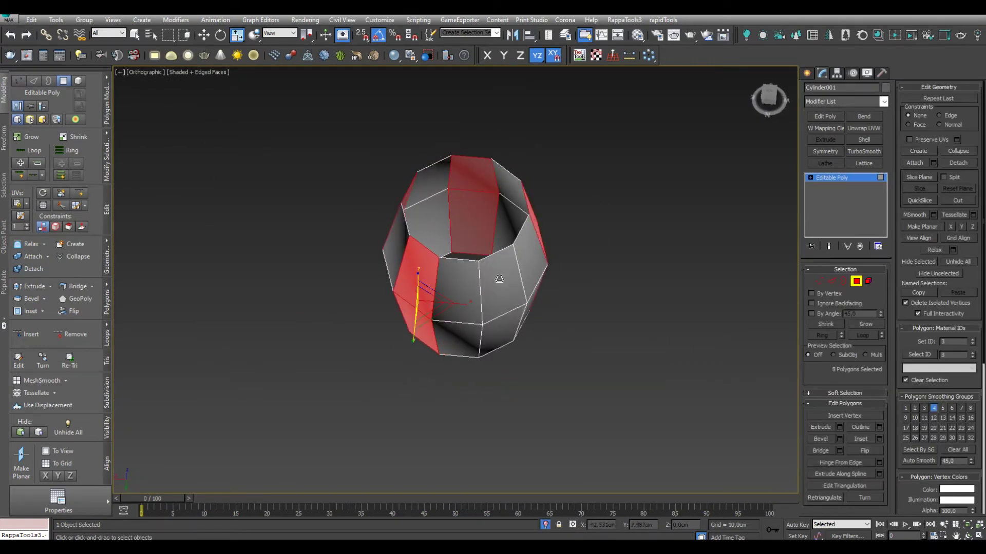
pyautogui.keyDown('ctrl'); pyautogui.click(436, 328); pyautogui.keyUp('ctrl')
pyautogui.press('Delete')
pyautogui.moveTo(522, 285)
pyautogui.keyDown('alt'); pyautogui.mouseDown(button='middle')
pyautogui.moveTo(577, 334)
pyautogui.moveTo(559, 294)
pyautogui.mouseUp(button='middle'); pyautogui.keyUp('alt')
pyautogui.click(855, 281)
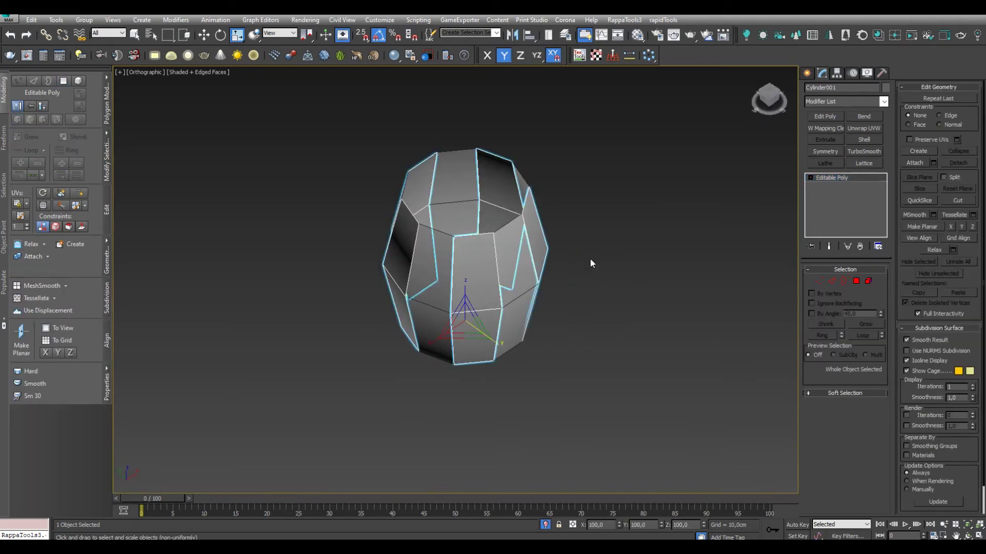
pyautogui.keyDown('alt'); pyautogui.moveTo(640, 277); pyautogui.dragTo(616, 266, button='middle'); pyautogui.keyUp('alt')
pyautogui.click(864, 140)
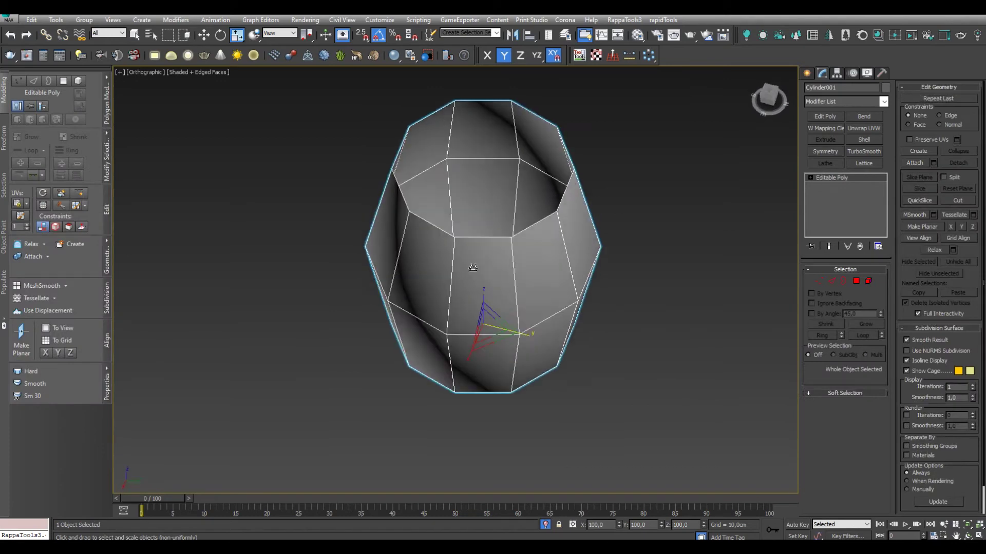
# Create a shape from an edge ring and detach the other alternating faces as a separate piece
pyautogui.click(831, 281)
pyautogui.doubleClick(476, 322)
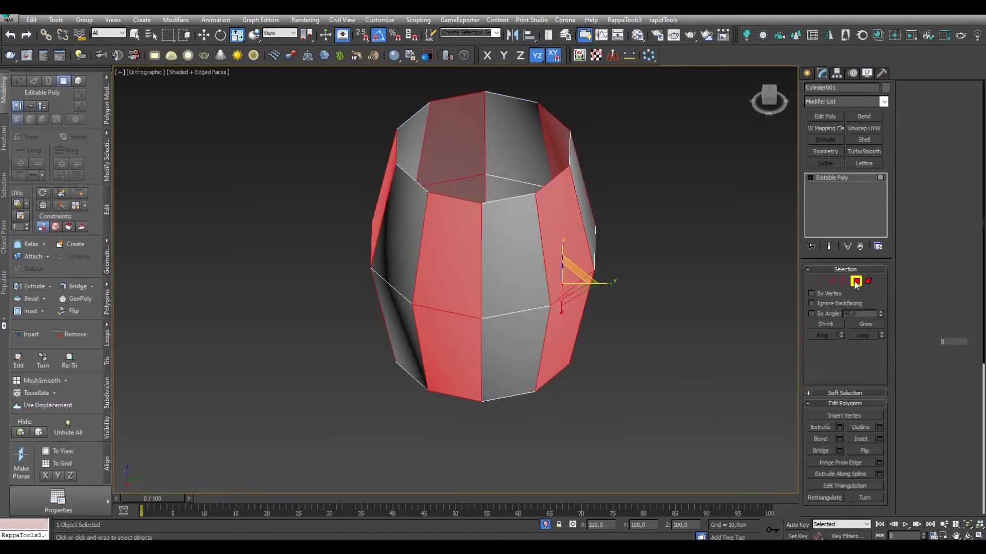
pyautogui.rightClick(506, 315)
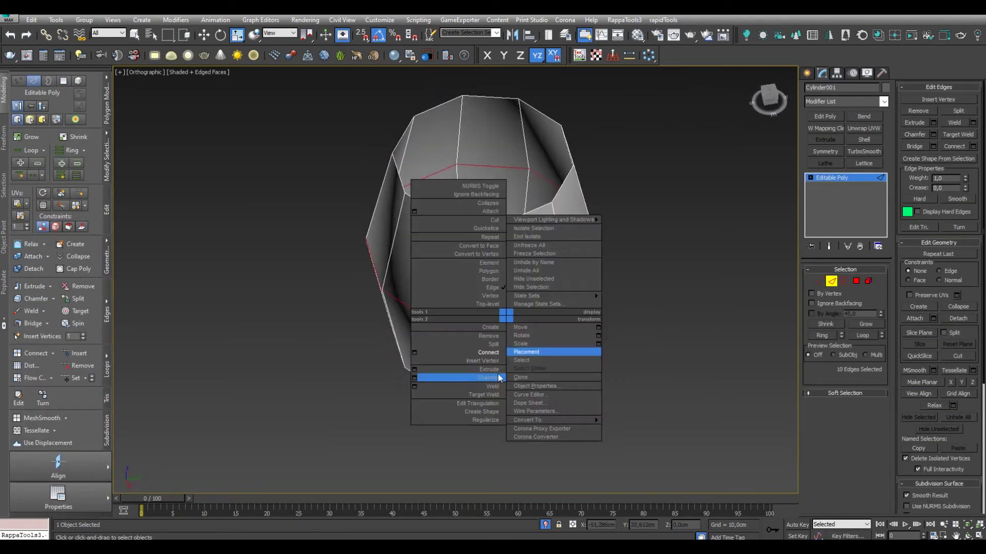
pyautogui.click(431, 414)
pyautogui.press('Return')
pyautogui.click(856, 281)
pyautogui.click(34, 268)
# Shell the detached staves and collapse the stack into the mesh
pyautogui.click(864, 139)
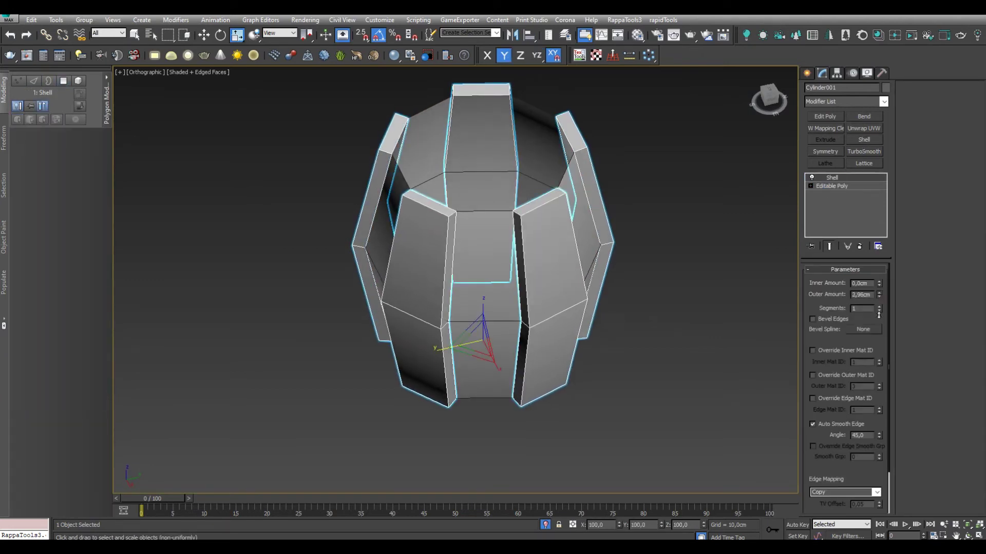
pyautogui.keyDown('alt'); pyautogui.moveTo(590, 308); pyautogui.dragTo(698, 328, button='middle'); pyautogui.keyUp('alt')
pyautogui.rightClick(832, 177)
pyautogui.click(867, 169)
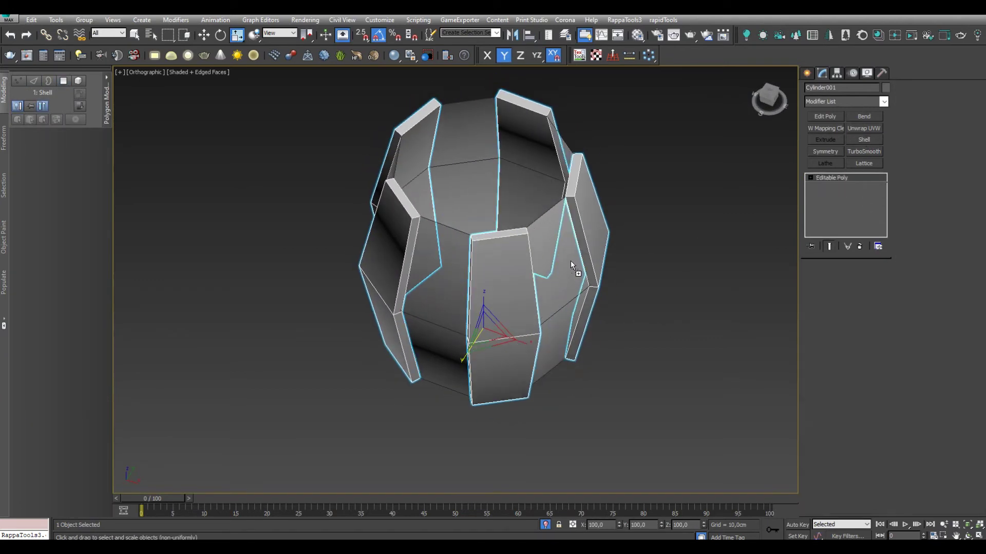
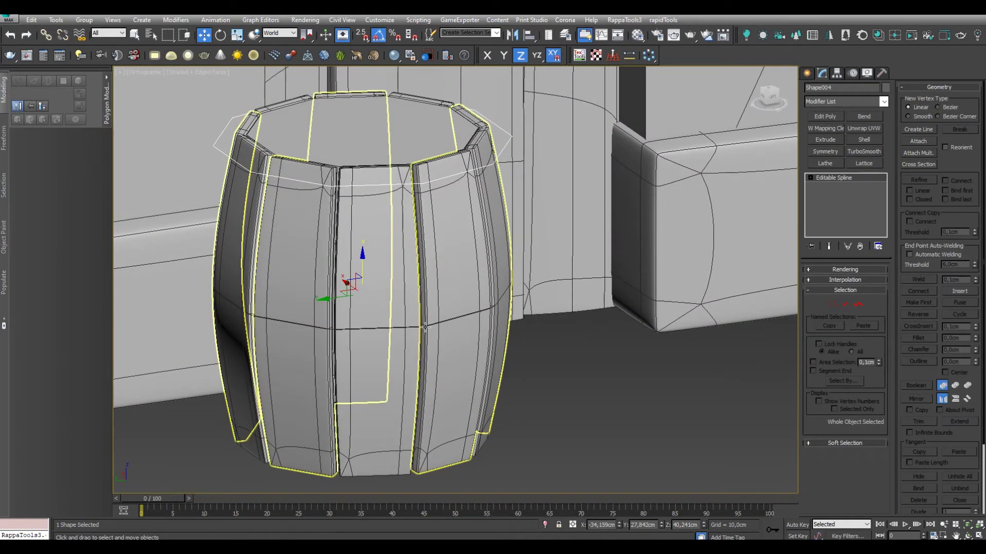
# Render the middle band spline in viewport as a 4-sided ring, angle 45, about 4.5cm thick
pyautogui.click(810, 287)
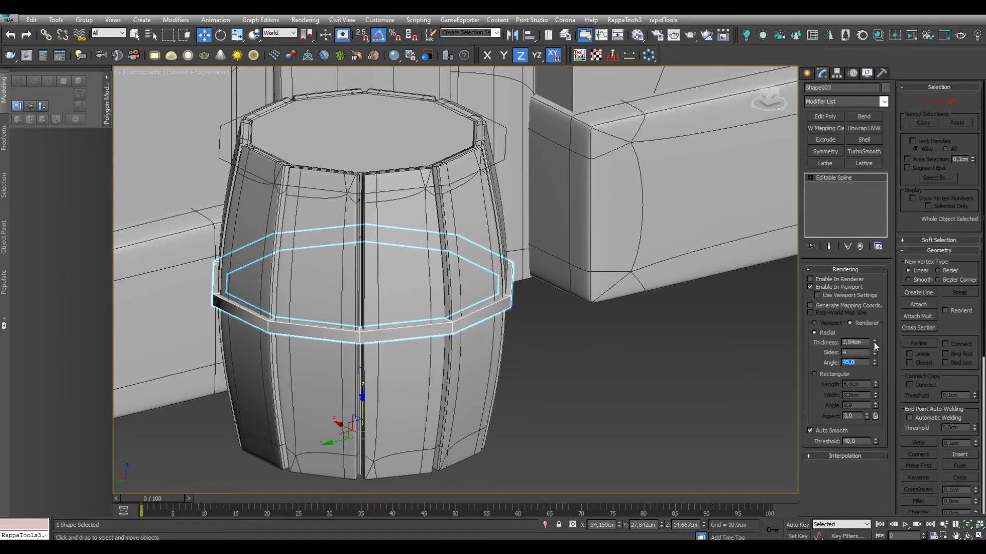
pyautogui.scroll(-4, 512, 323)
pyautogui.scroll(-3, 512, 323)
pyautogui.scroll(4, 446, 353)
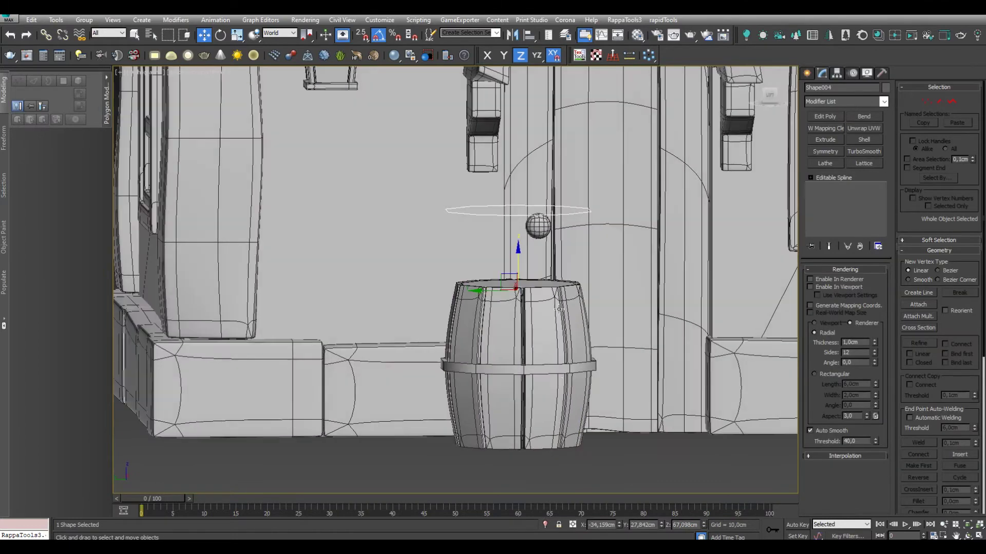
pyautogui.click(567, 375)
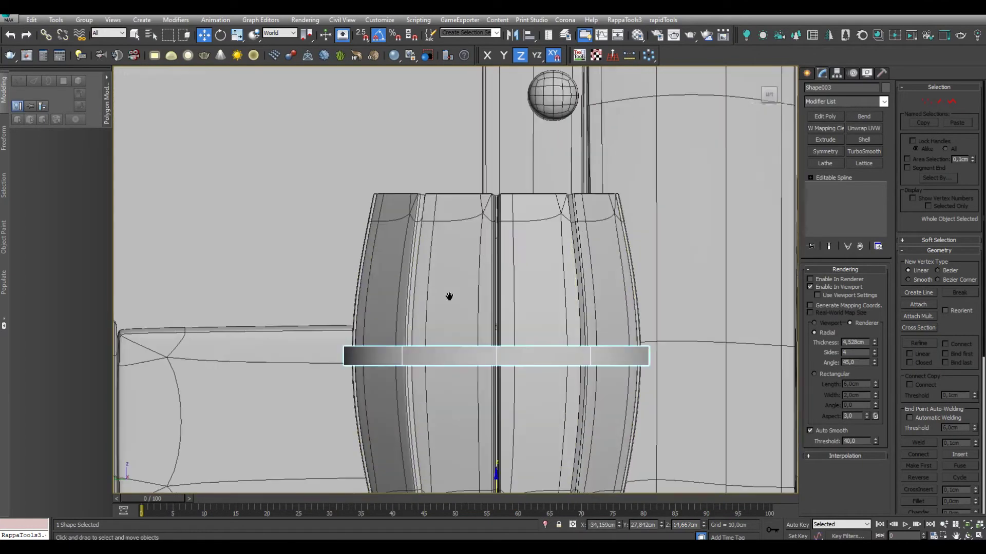
pyautogui.scroll(3, 452, 295)
pyautogui.moveTo(452, 296); pyautogui.dragTo(523, 324, button='middle')
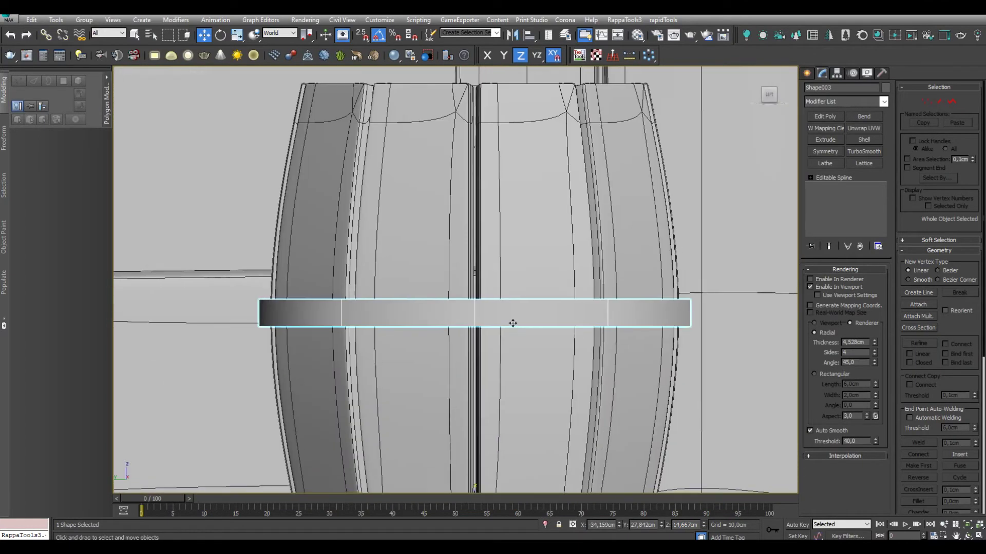
pyautogui.scroll(-2, 523, 325)
pyautogui.rightClick(589, 319)
# Convert the middle band to Editable Poly and select all its vertices
pyautogui.click(688, 413)
pyautogui.press('1')
pyautogui.moveTo(713, 277); pyautogui.dragTo(303, 372)
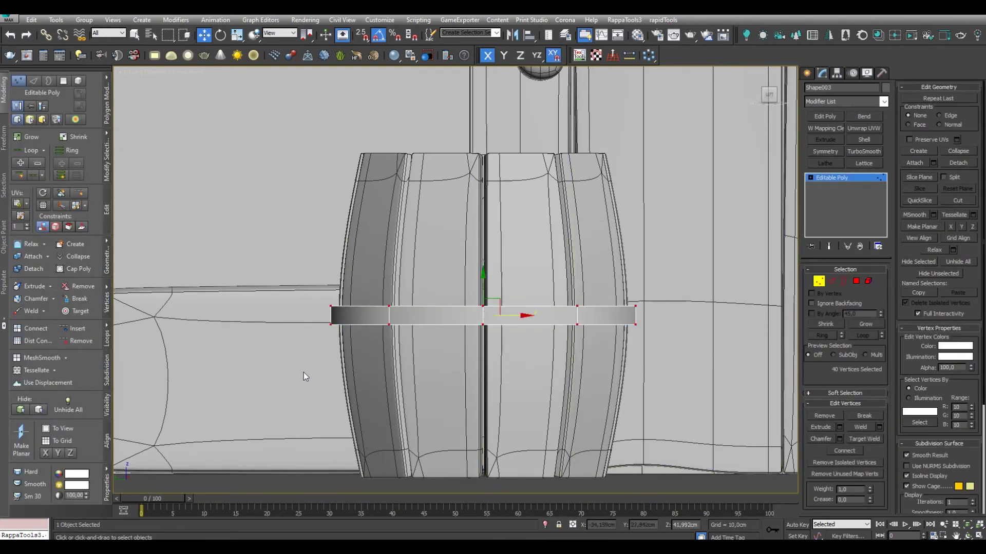
pyautogui.press('1')
pyautogui.scroll(-3, 521, 281)
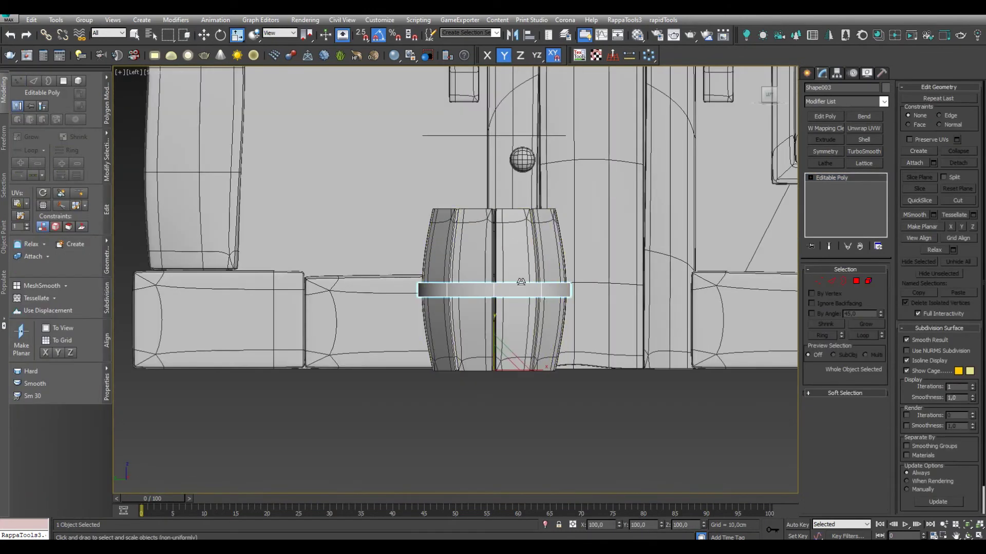
pyautogui.click(837, 73)
pyautogui.click(822, 73)
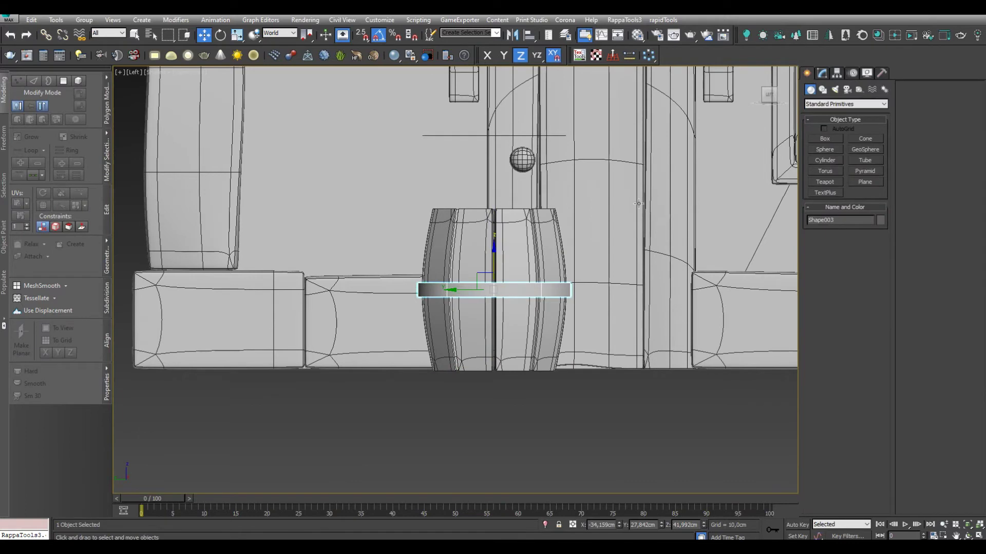
pyautogui.scroll(3, 555, 278)
# Raise the band to the barrel's top and scale it to fit the rim
pyautogui.moveTo(425, 267); pyautogui.dragTo(441, 144)
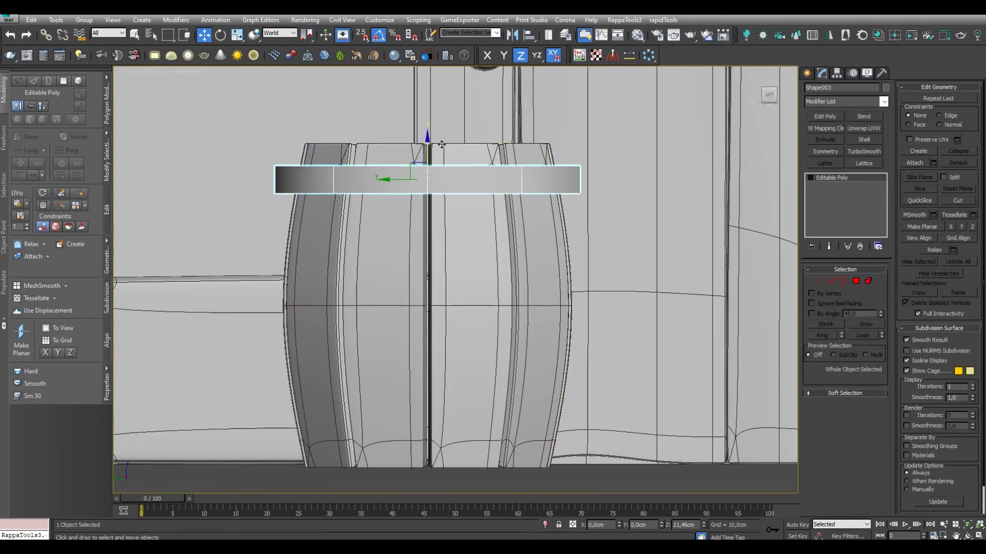
pyautogui.keyDown('alt'); pyautogui.moveTo(446, 146); pyautogui.dragTo(599, 335, button='middle'); pyautogui.keyUp('alt')
pyautogui.hotkey('alt', 'q')
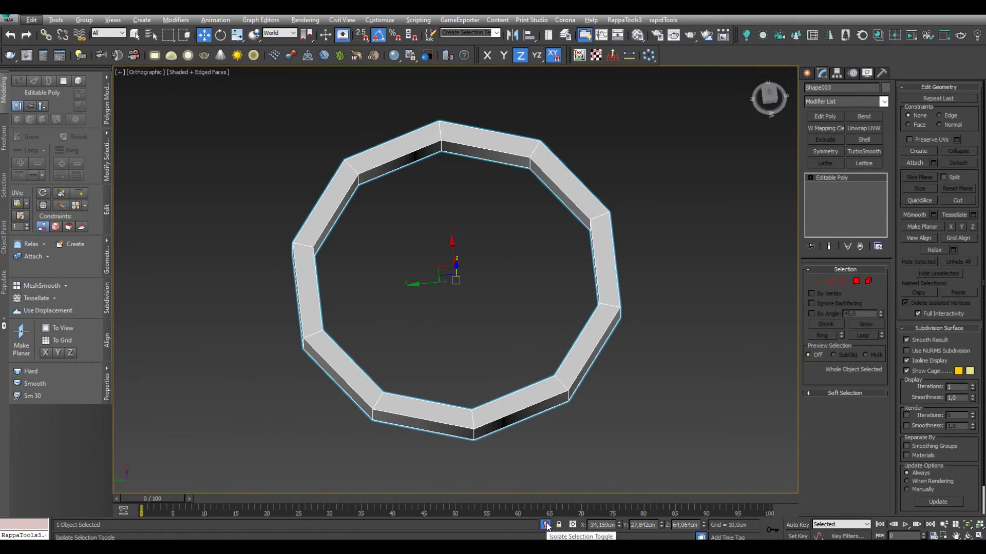
pyautogui.click(547, 526)
pyautogui.press('r')
pyautogui.moveTo(462, 257)
pyautogui.keyDown('alt'); pyautogui.mouseDown(button='middle')
pyautogui.moveTo(462, 180)
pyautogui.moveTo(462, 308)
pyautogui.moveTo(452, 171)
pyautogui.mouseUp(button='middle'); pyautogui.keyUp('alt')
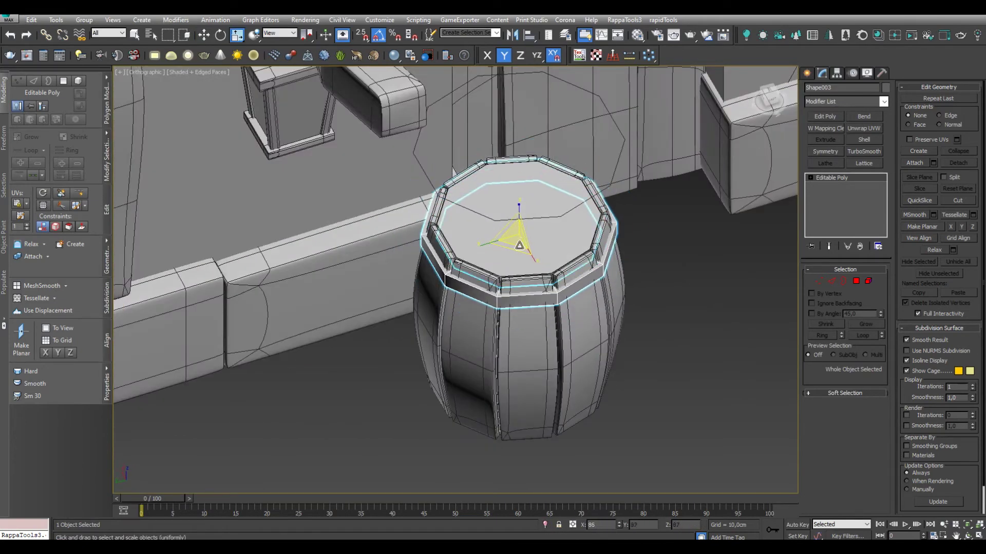
pyautogui.scroll(-2, 520, 253)
pyautogui.keyDown('alt'); pyautogui.moveTo(520, 252); pyautogui.dragTo(565, 257, button='middle'); pyautogui.keyUp('alt')
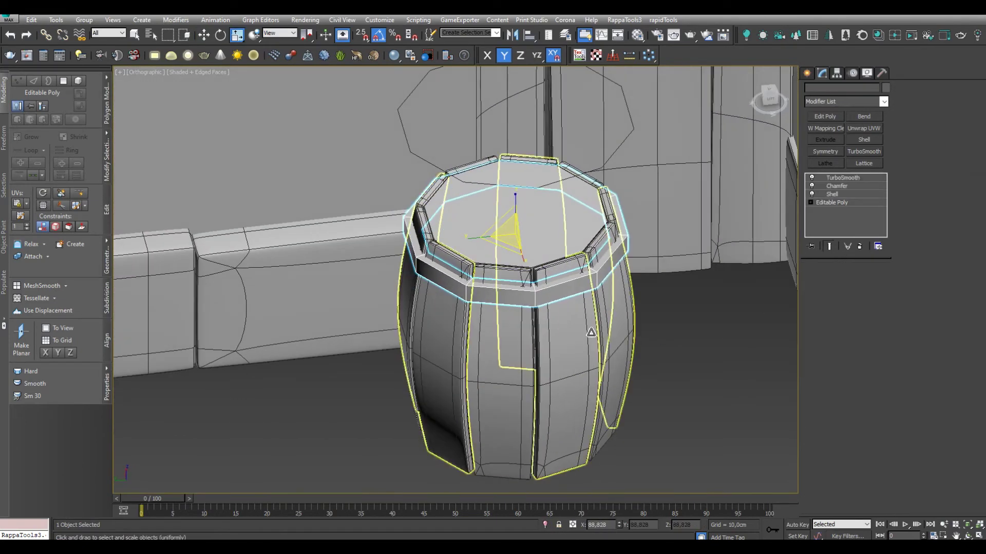
# Add Chamfer and TurboSmooth modifiers to round the band's edges
pyautogui.click(833, 186)
pyautogui.scroll(3, 594, 286)
pyautogui.click(863, 151)
pyautogui.keyDown('alt'); pyautogui.moveTo(462, 418); pyautogui.dragTo(467, 193, button='middle'); pyautogui.keyUp('alt')
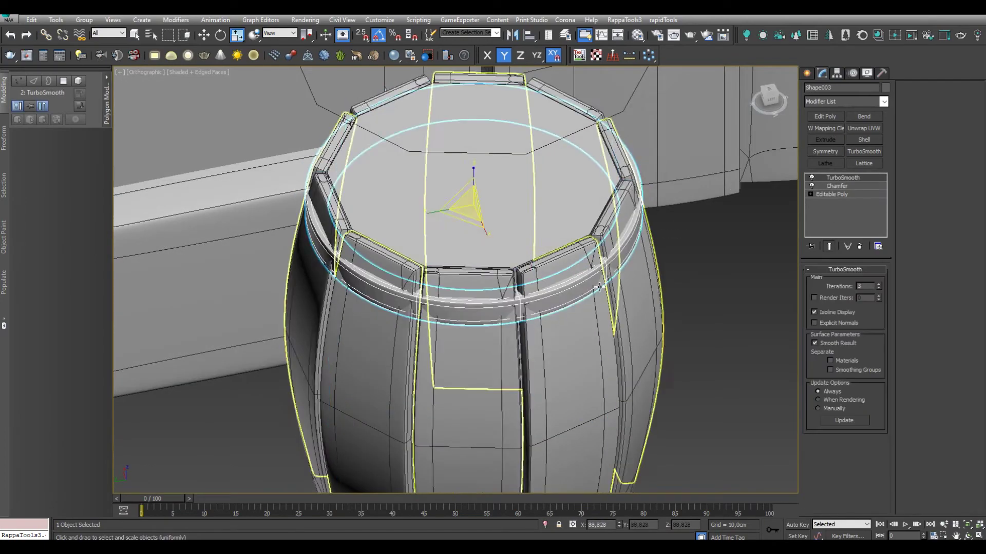
pyautogui.scroll(2, 468, 199)
pyautogui.keyDown('alt'); pyautogui.moveTo(499, 203); pyautogui.dragTo(789, 199, button='middle'); pyautogui.keyUp('alt')
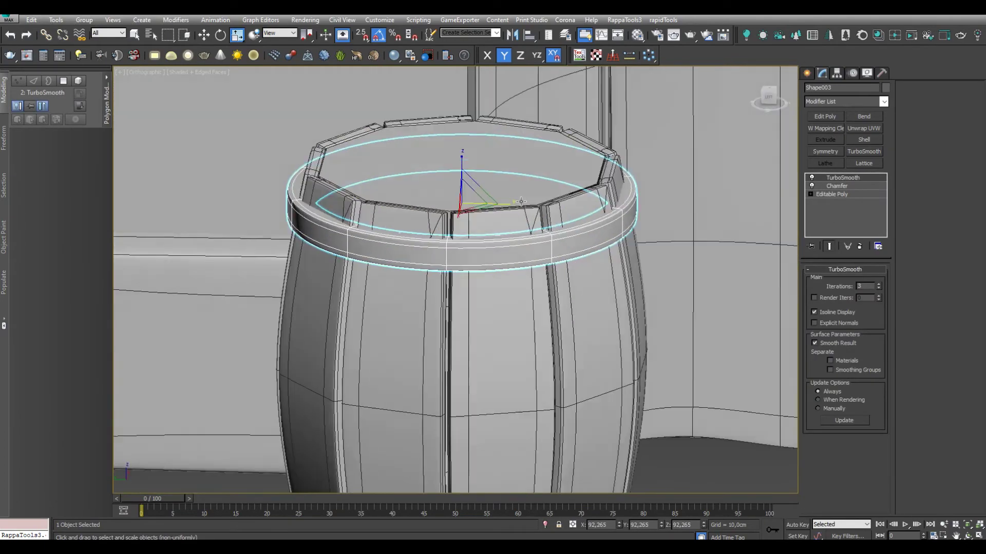
pyautogui.click(832, 194)
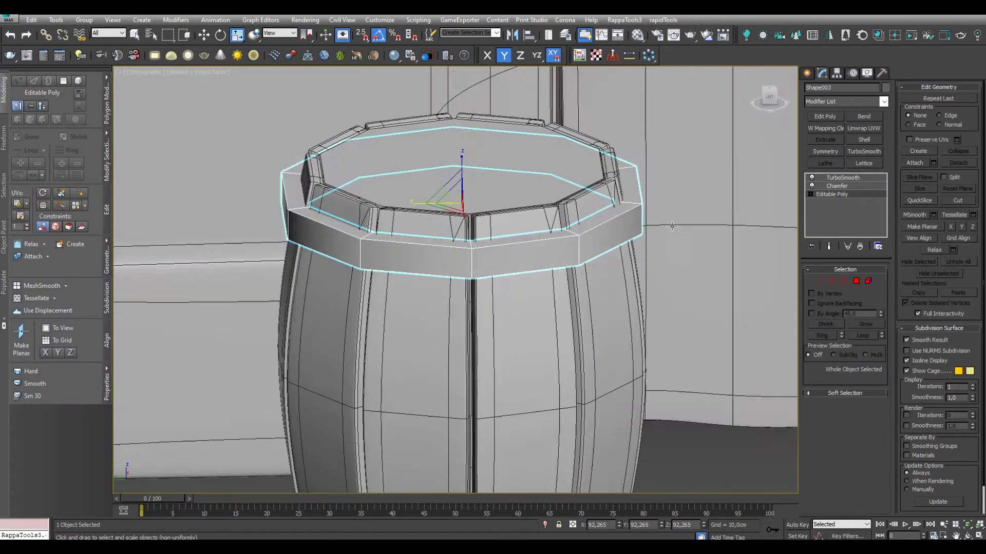
pyautogui.hotkey('alt', 'q')
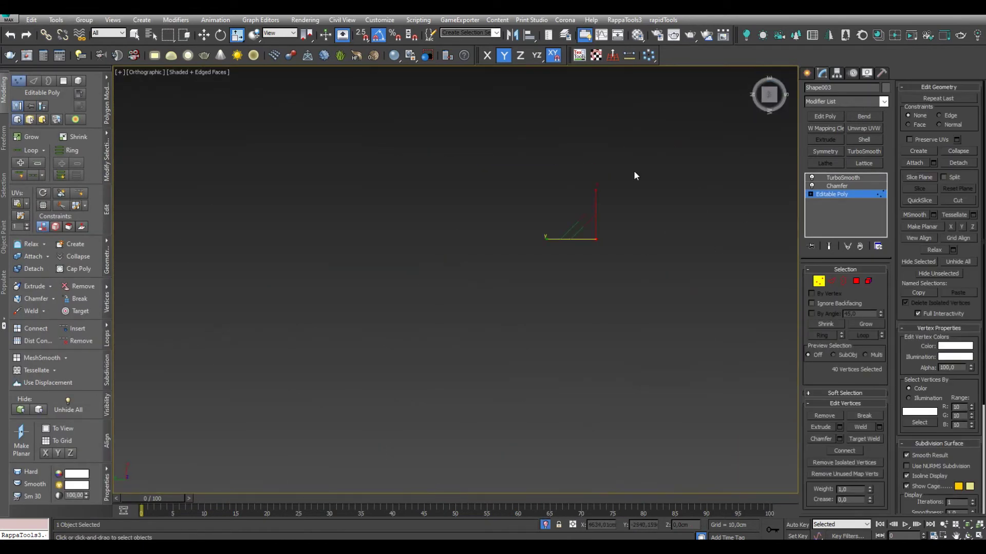
# Move the ring's vertices and preview the smoothed ring within the full scene
pyautogui.press('z')
pyautogui.press('w')
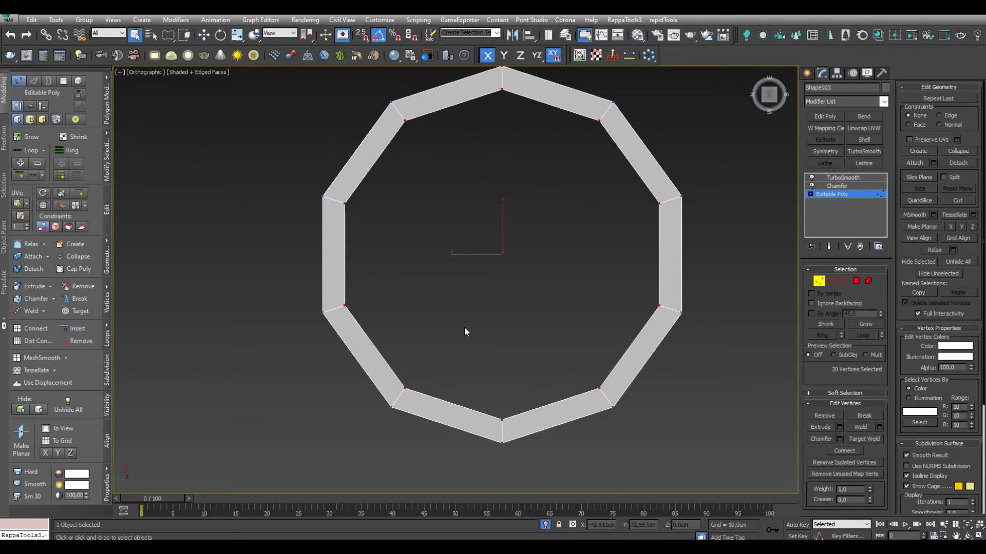
pyautogui.keyDown('alt'); pyautogui.moveTo(464, 331); pyautogui.dragTo(524, 268, button='middle'); pyautogui.keyUp('alt')
pyautogui.press('w')
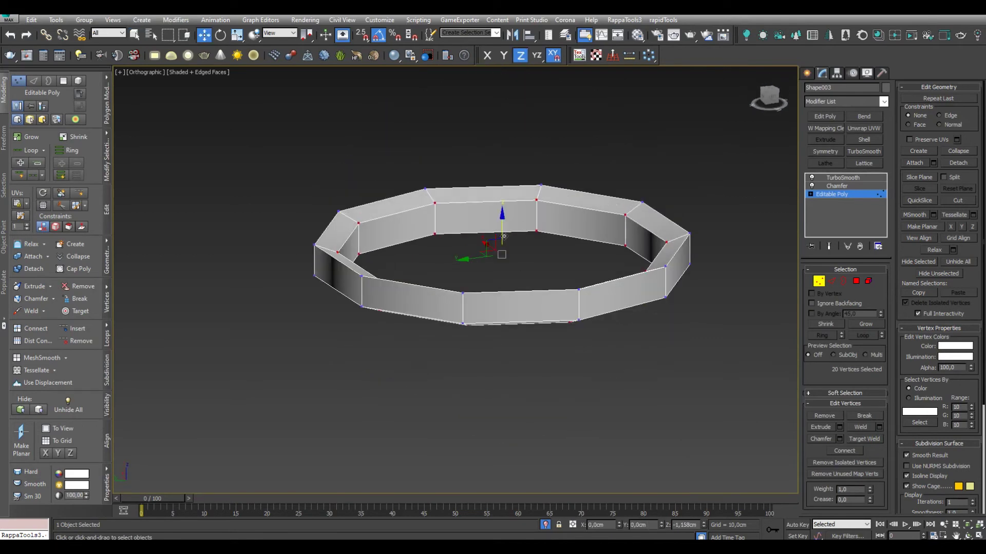
pyautogui.press('1')
pyautogui.click(843, 177)
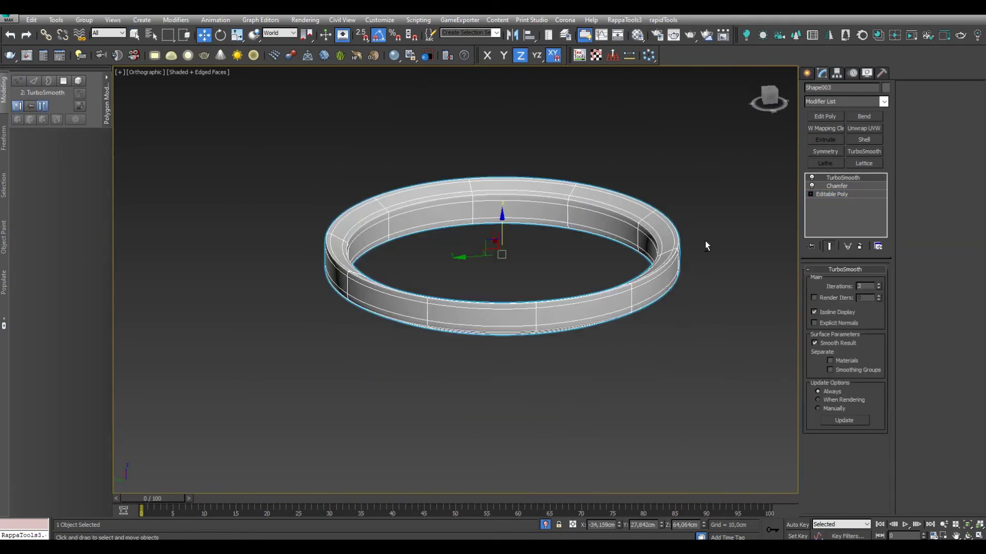
pyautogui.hotkey('alt', 'q')
pyautogui.keyDown('alt'); pyautogui.moveTo(574, 229); pyautogui.dragTo(590, 247, button='middle'); pyautogui.keyUp('alt')
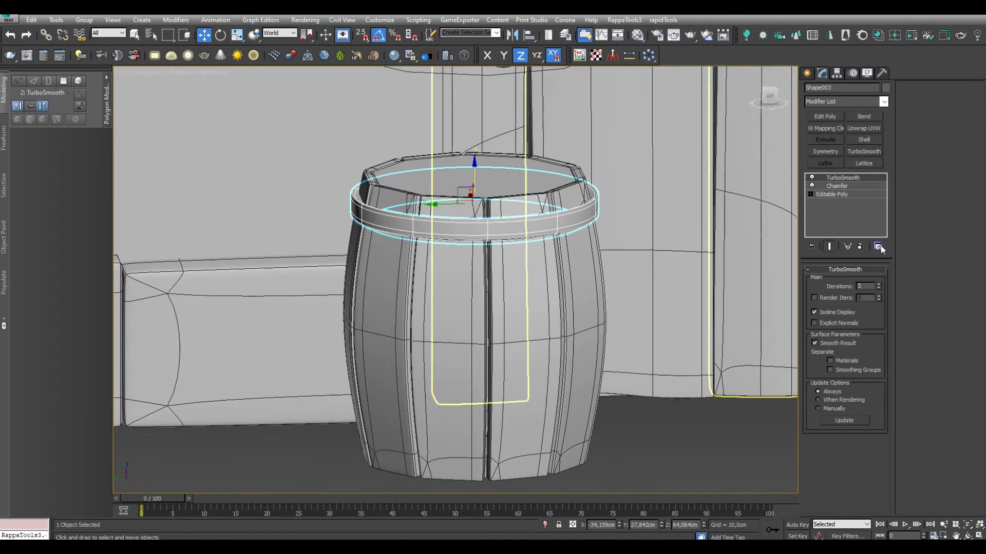
# Tilt the ring's vertices by rotating them around the X axis
pyautogui.click(831, 194)
pyautogui.press('1')
pyautogui.press('e')
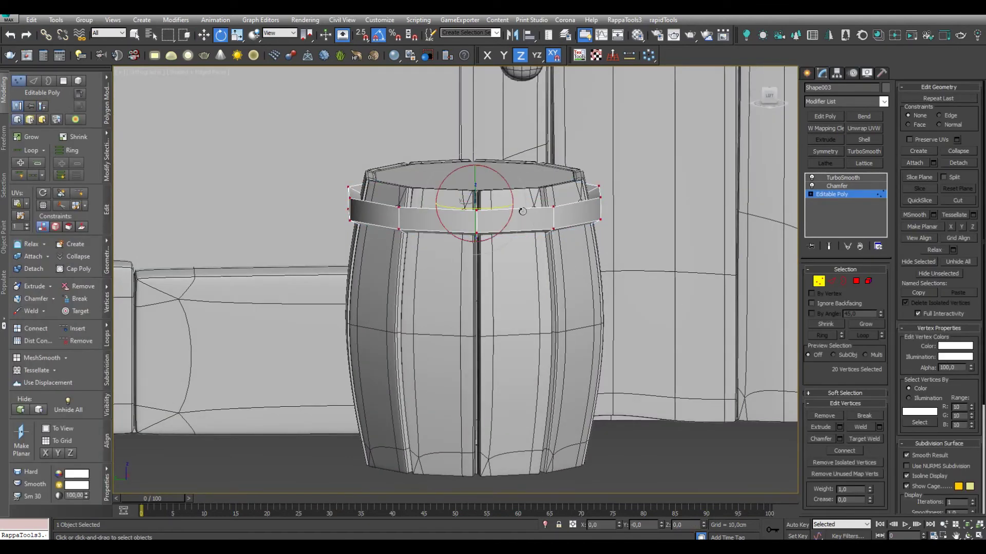
pyautogui.moveTo(477, 218); pyautogui.dragTo(508, 185)
pyautogui.scroll(-5, 523, 204)
pyautogui.scroll(5, 493, 226)
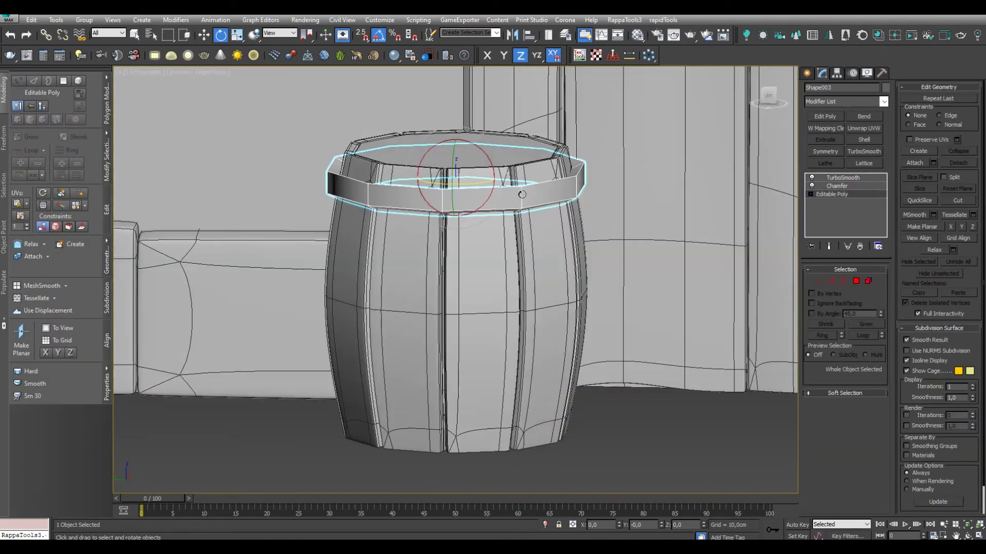
# Move the smoothed ring down below the barrel's base
pyautogui.click(492, 226)
pyautogui.scroll(-4, 493, 226)
pyautogui.scroll(4, 497, 212)
pyautogui.press('w')
pyautogui.click(496, 195)
pyautogui.keyDown('alt'); pyautogui.moveTo(495, 195); pyautogui.dragTo(491, 145, button='middle'); pyautogui.keyUp('alt')
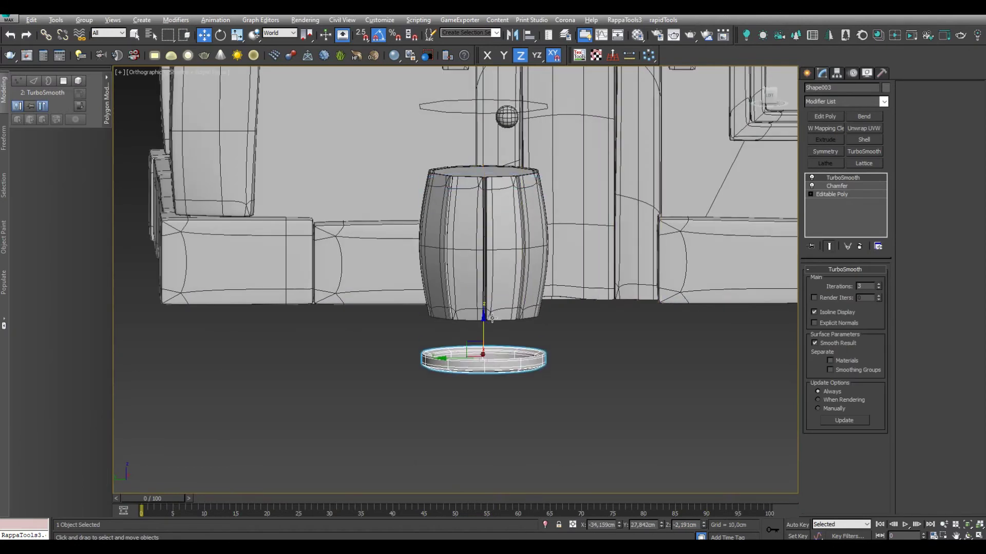
# Shift-clone the ring spline up to the barrel's top
pyautogui.keyDown('shift'); pyautogui.moveTo(491, 318); pyautogui.dragTo(503, 212); pyautogui.keyUp('shift')
pyautogui.press('Return')
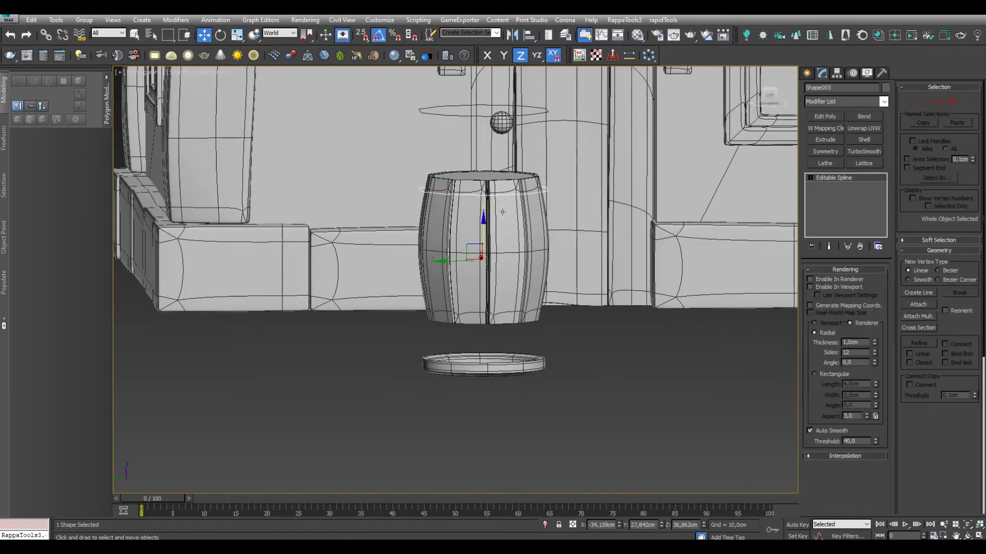
pyautogui.scroll(3, 502, 211)
pyautogui.click(837, 73)
pyautogui.click(843, 134)
pyautogui.click(848, 168)
pyautogui.click(807, 72)
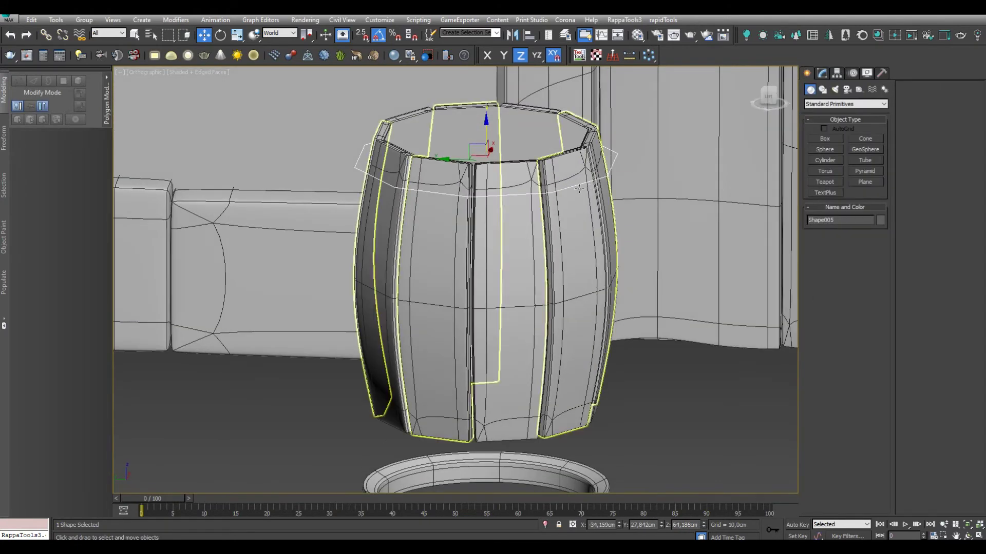
pyautogui.scroll(-4, 579, 189)
# Copy the top spline again and make it render in viewport as a 3.46cm, 4-sided hoop
pyautogui.keyDown('shift'); pyautogui.moveTo(531, 193); pyautogui.dragTo(534, 156); pyautogui.keyUp('shift')
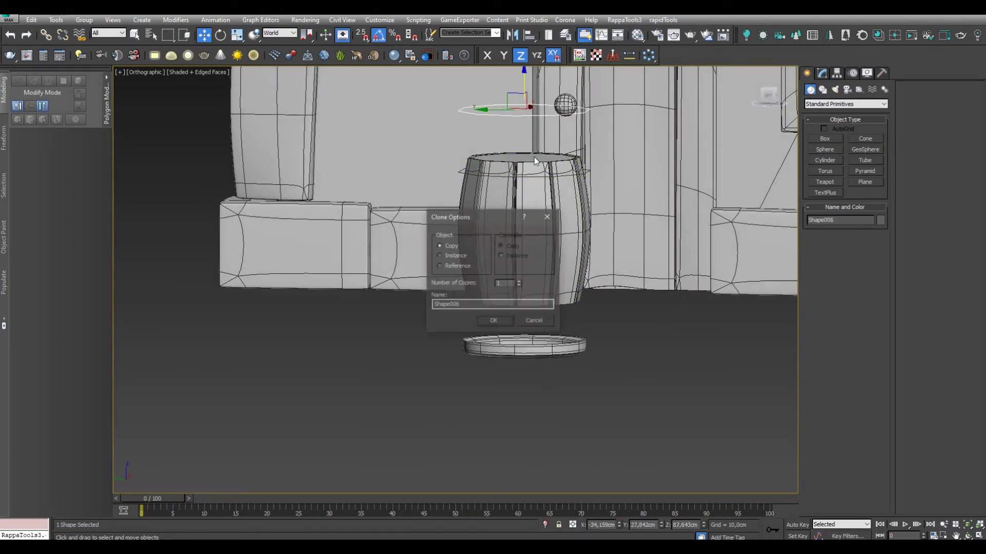
pyautogui.press('Return')
pyautogui.scroll(3, 534, 156)
pyautogui.keyDown('alt'); pyautogui.moveTo(534, 156); pyautogui.dragTo(544, 216, button='middle'); pyautogui.keyUp('alt')
pyautogui.click(822, 73)
pyautogui.click(824, 287)
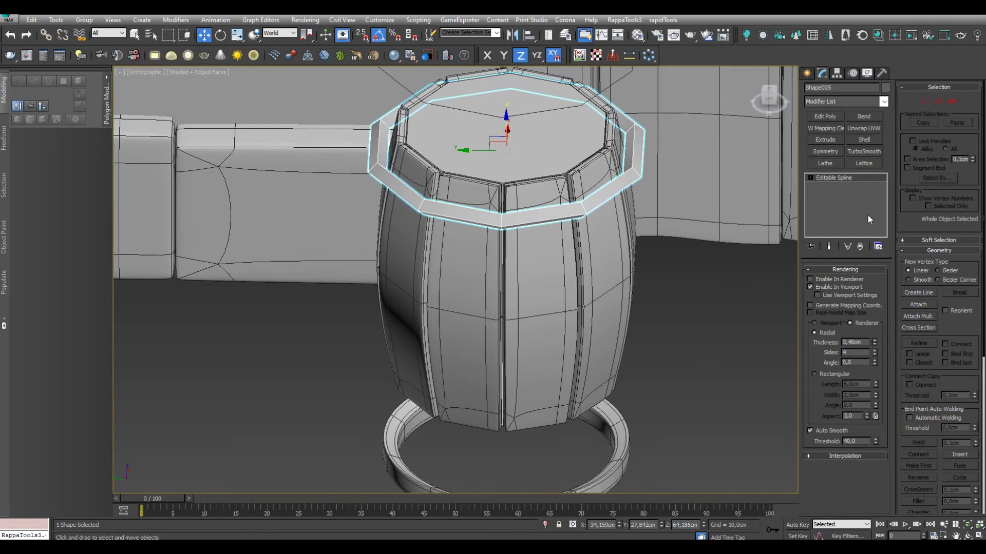
# Set the top hoop's rendering angle to 41.409 and scale it down to 97%
pyautogui.scroll(-3, 589, 271)
pyautogui.keyDown('alt'); pyautogui.moveTo(548, 222); pyautogui.dragTo(552, 234, button='middle'); pyautogui.keyUp('alt')
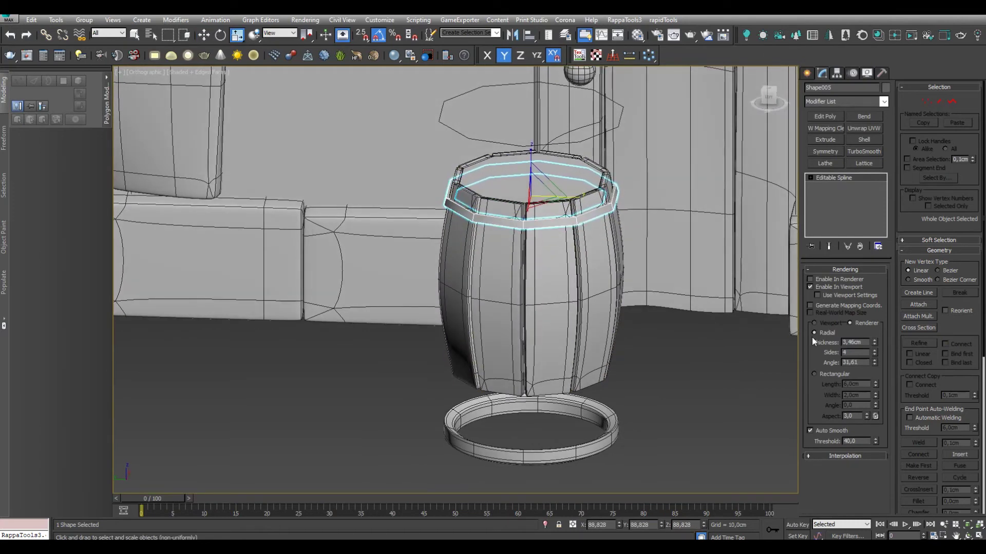
pyautogui.scroll(3, 616, 216)
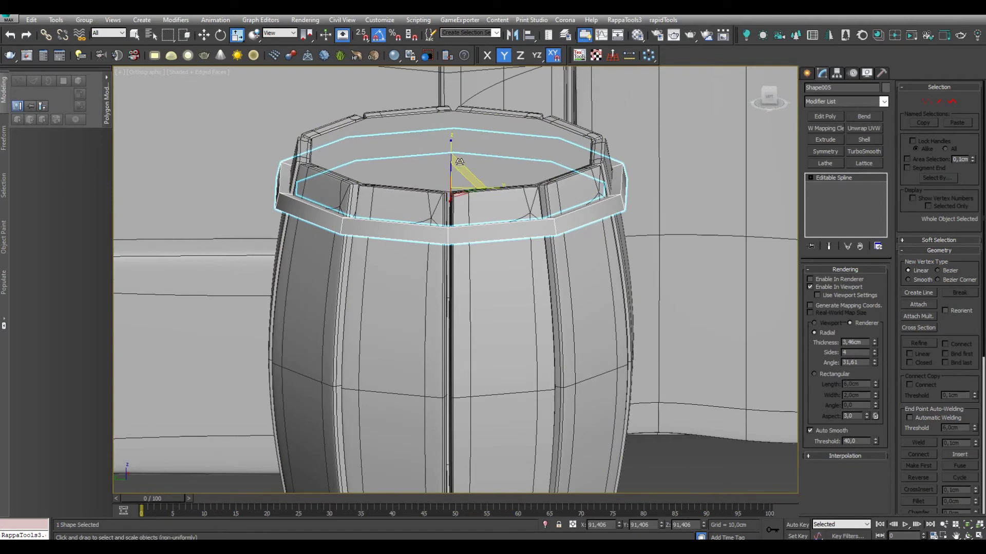
pyautogui.moveTo(451, 128); pyautogui.dragTo(465, 107)
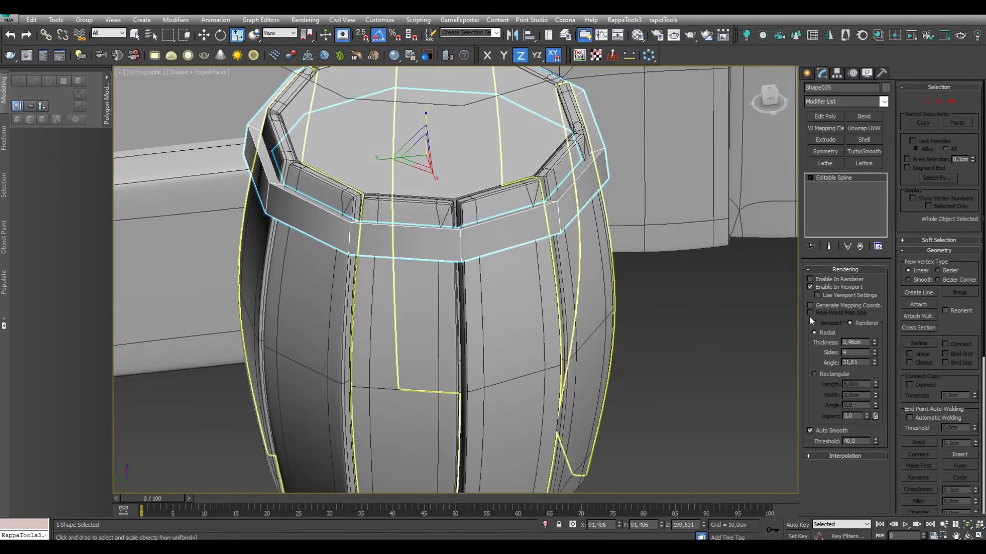
pyautogui.moveTo(874, 363); pyautogui.dragTo(767, 341)
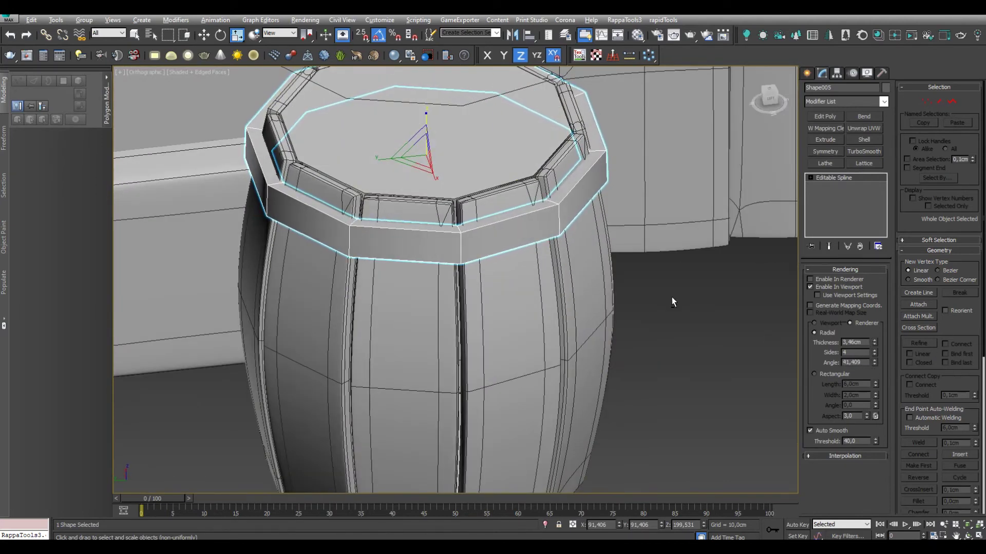
pyautogui.keyDown('alt'); pyautogui.moveTo(766, 340); pyautogui.dragTo(667, 267, button='middle'); pyautogui.keyUp('alt')
# View the barrel top from above and reselect the top hoop ring
pyautogui.scroll(-3, 513, 256)
pyautogui.scroll(5, 462, 206)
pyautogui.moveTo(441, 152); pyautogui.dragTo(440, 154)
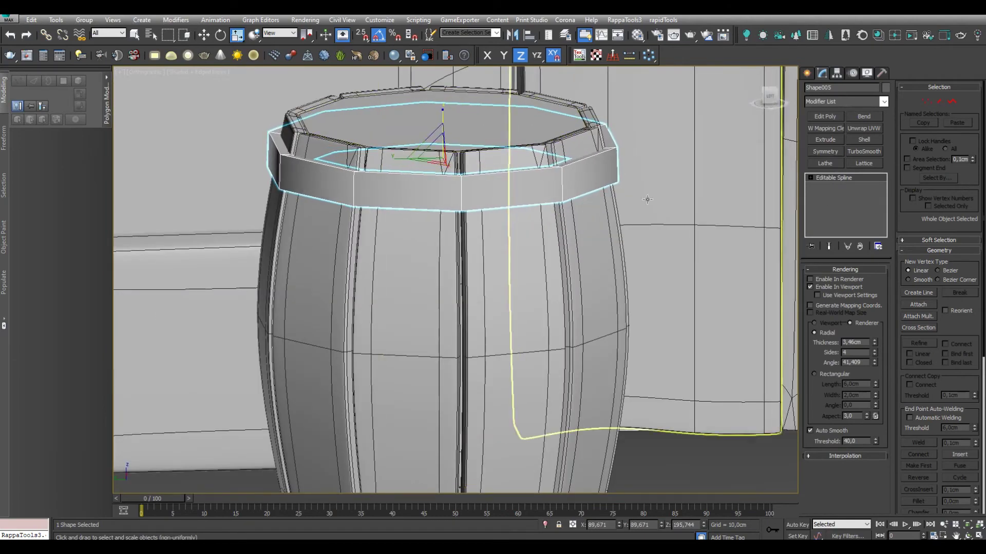
pyautogui.scroll(-4, 701, 198)
pyautogui.click(629, 252)
pyautogui.scroll(4, 601, 193)
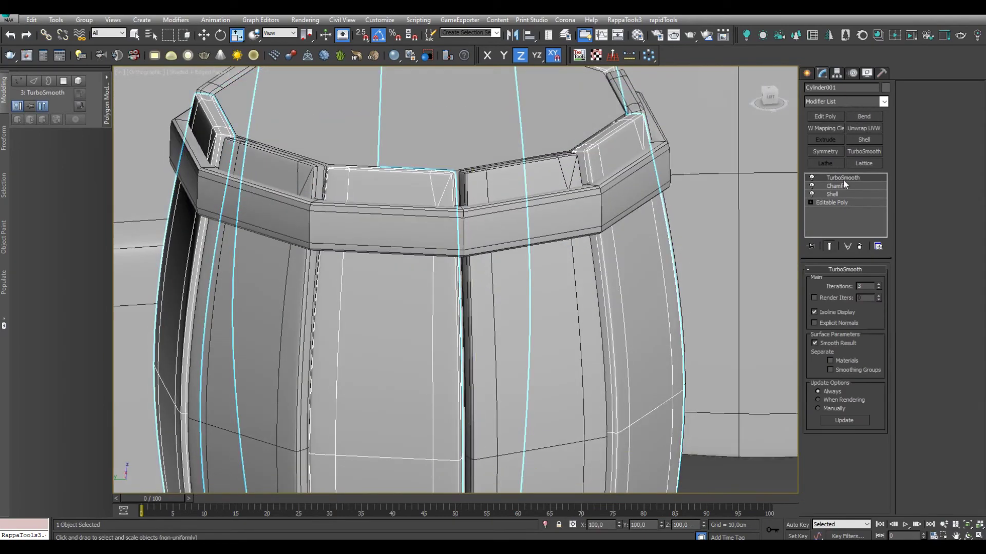
pyautogui.keyDown('alt'); pyautogui.moveTo(513, 257); pyautogui.dragTo(565, 231, button='middle'); pyautogui.keyUp('alt')
pyautogui.click(623, 223)
# Turn off the hoop's TurboSmooth and compare it against a barrel stave
pyautogui.scroll(3, 623, 223)
pyautogui.keyDown('alt'); pyautogui.moveTo(623, 222); pyautogui.dragTo(799, 189, button='middle'); pyautogui.keyUp('alt')
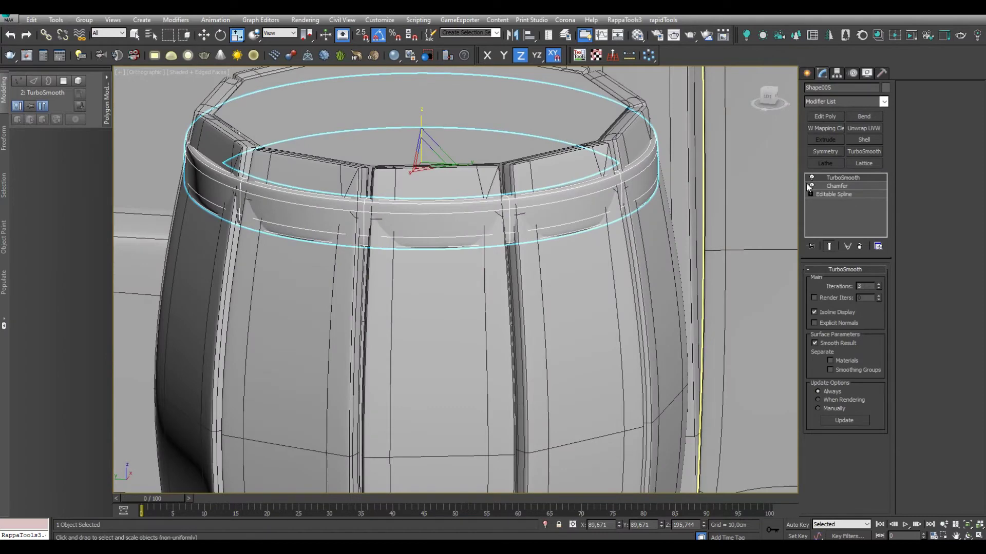
pyautogui.click(812, 178)
pyautogui.click(859, 247)
pyautogui.scroll(-3, 718, 267)
pyautogui.scroll(1, 792, 317)
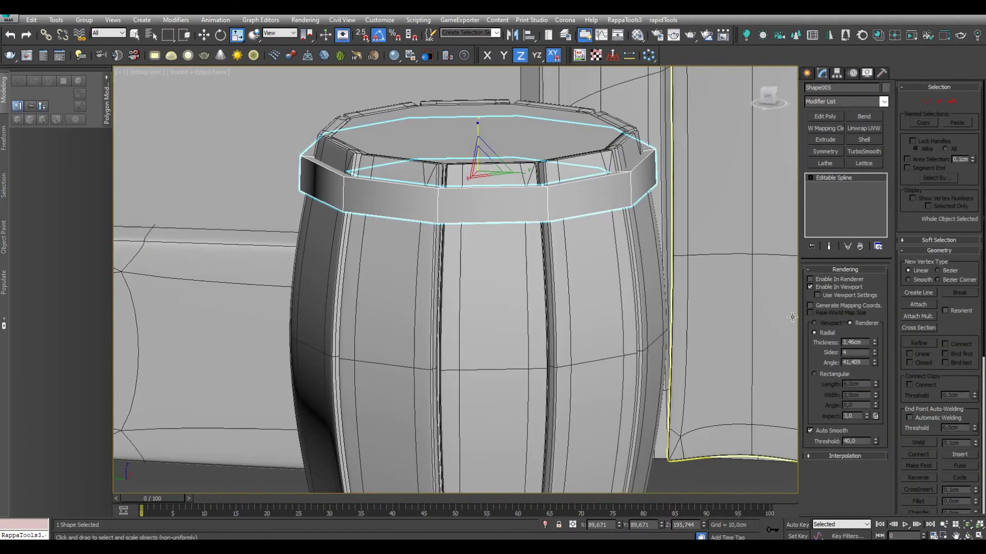
pyautogui.press('pageup')
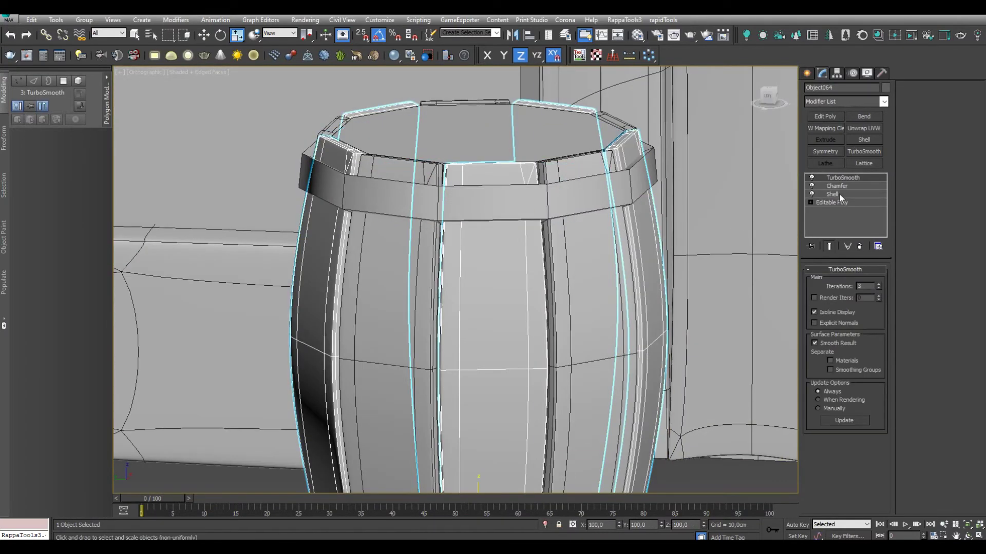
pyautogui.click(627, 250)
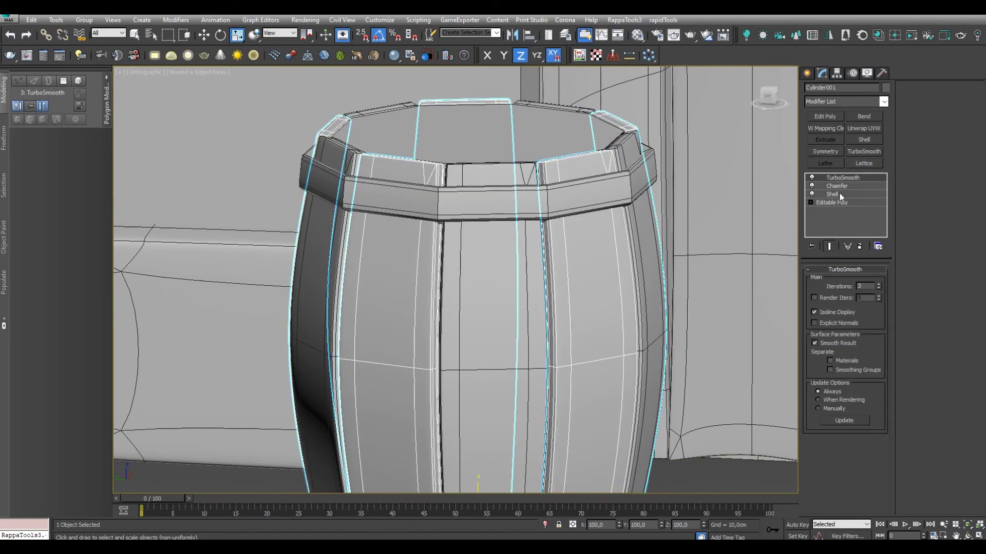
pyautogui.click(627, 180)
pyautogui.keyDown('alt'); pyautogui.moveTo(626, 185); pyautogui.dragTo(631, 216, button='middle'); pyautogui.keyUp('alt')
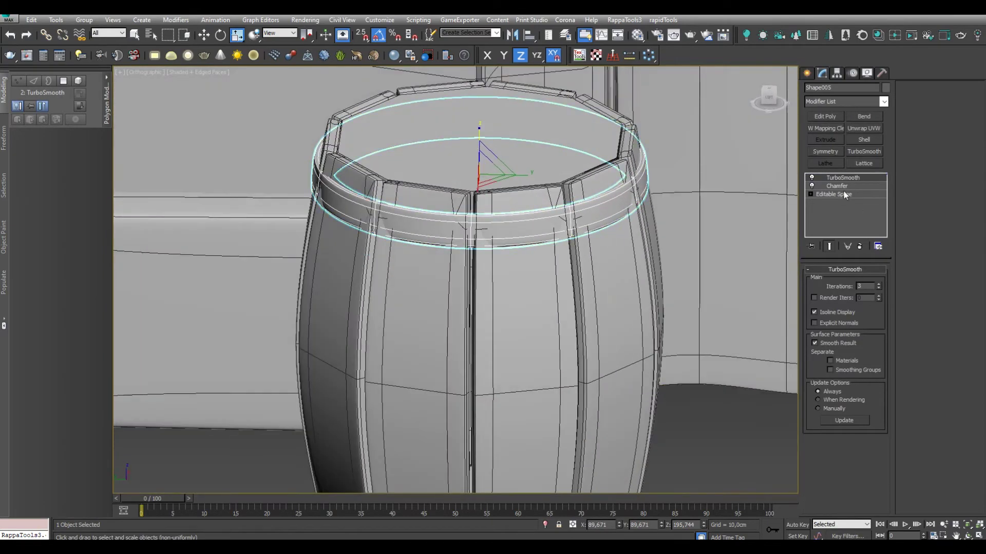
# Adjust the hoop's spline thickness to 3.886cm and restore the smoothed result
pyautogui.click(844, 195)
pyautogui.moveTo(874, 342); pyautogui.dragTo(874, 323)
pyautogui.click(842, 177)
pyautogui.moveTo(469, 170)
pyautogui.keyDown('alt'); pyautogui.mouseDown(button='middle')
pyautogui.moveTo(459, 245)
pyautogui.moveTo(462, 205)
pyautogui.moveTo(513, 231)
pyautogui.mouseUp(button='middle'); pyautogui.keyUp('alt')
pyautogui.scroll(-3, 459, 244)
pyautogui.scroll(-2, 626, 292)
pyautogui.scroll(3, 483, 177)
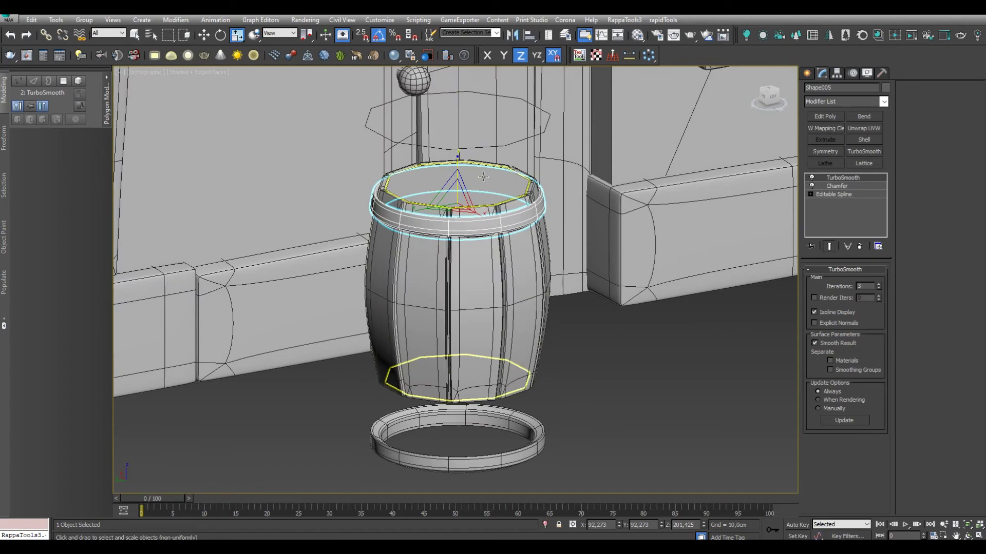
# Select the barrel's flat top face in polygon mode, ready to move
pyautogui.click(483, 176)
pyautogui.click(855, 281)
pyautogui.click(457, 187)
pyautogui.press('w')
pyautogui.scroll(2, 461, 159)
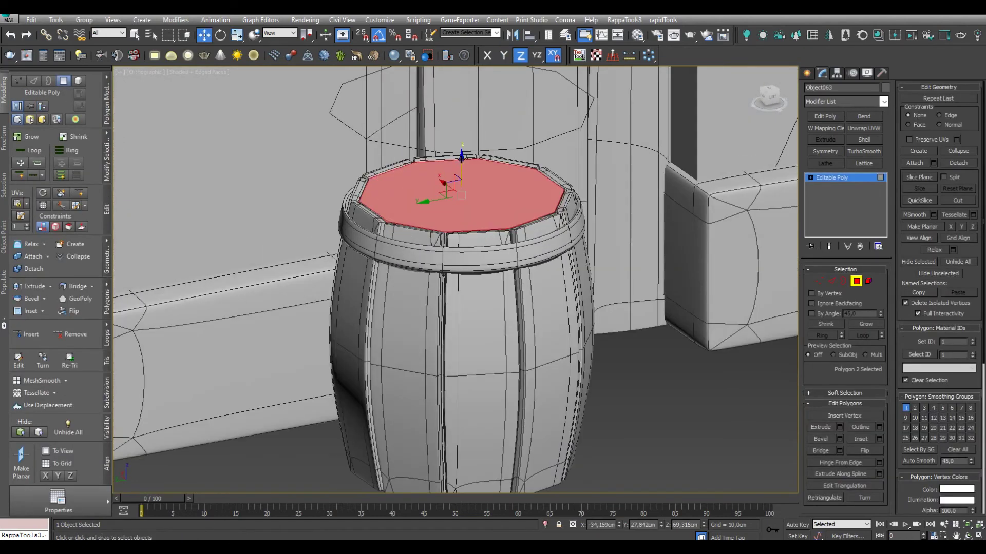
# Lower the barrel's top face inside the rim and extrude it
pyautogui.moveTo(461, 159); pyautogui.dragTo(462, 169)
pyautogui.keyDown('alt'); pyautogui.moveTo(461, 169); pyautogui.dragTo(447, 203, button='middle'); pyautogui.keyUp('alt')
pyautogui.rightClick(508, 181)
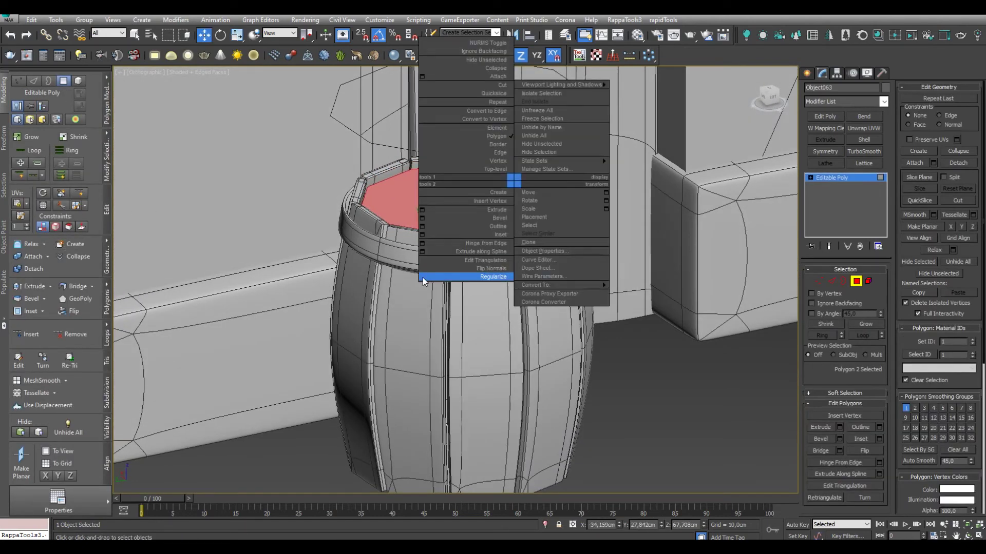
pyautogui.click(424, 217)
pyautogui.moveTo(463, 300); pyautogui.dragTo(462, 317)
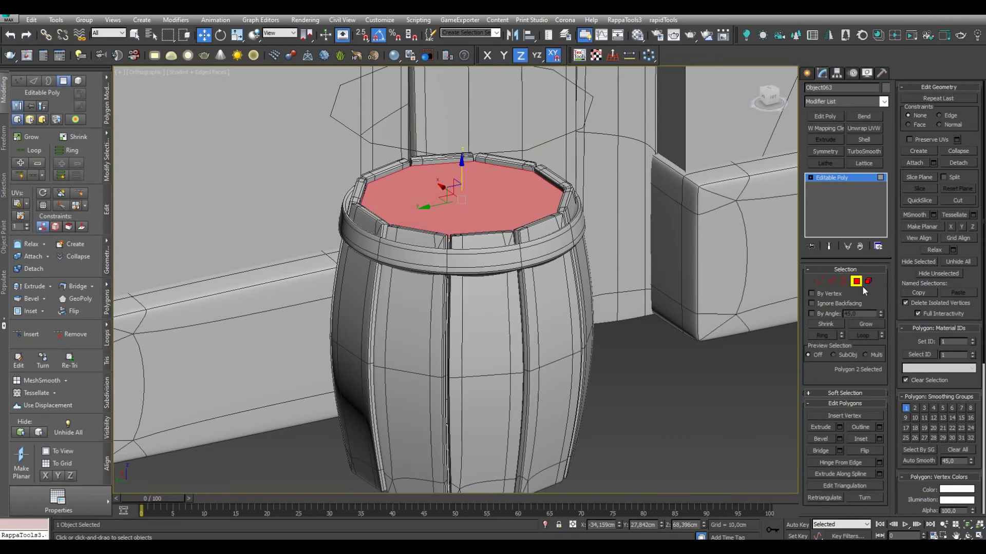
pyautogui.press('5')
# Close the lid's open border with Cap Poly
pyautogui.scroll(2, 467, 183)
pyautogui.scroll(1, 467, 183)
pyautogui.keyDown('alt'); pyautogui.moveTo(466, 183); pyautogui.dragTo(694, 229, button='middle'); pyautogui.keyUp('alt')
pyautogui.scroll(2, 765, 195)
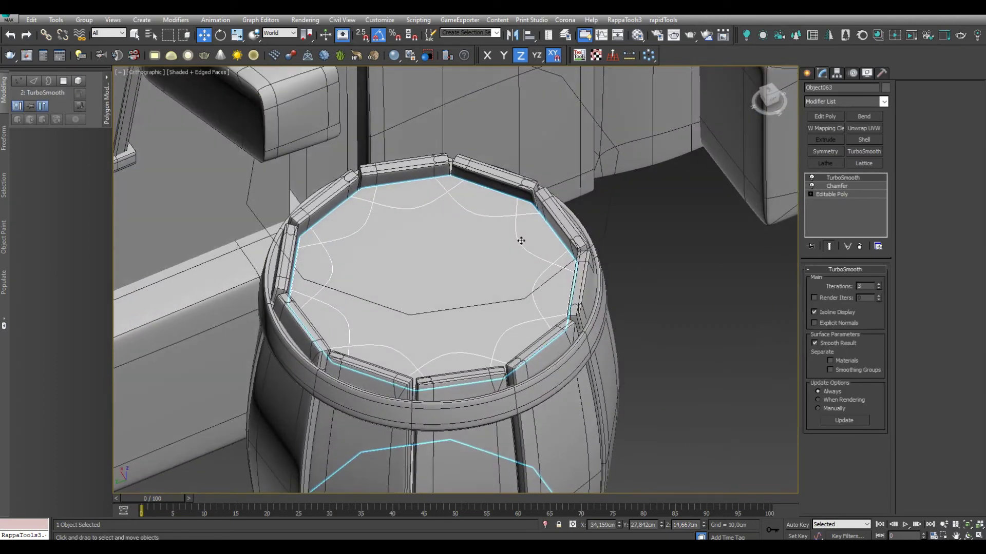
pyautogui.click(845, 195)
pyautogui.hotkey('alt', 'q')
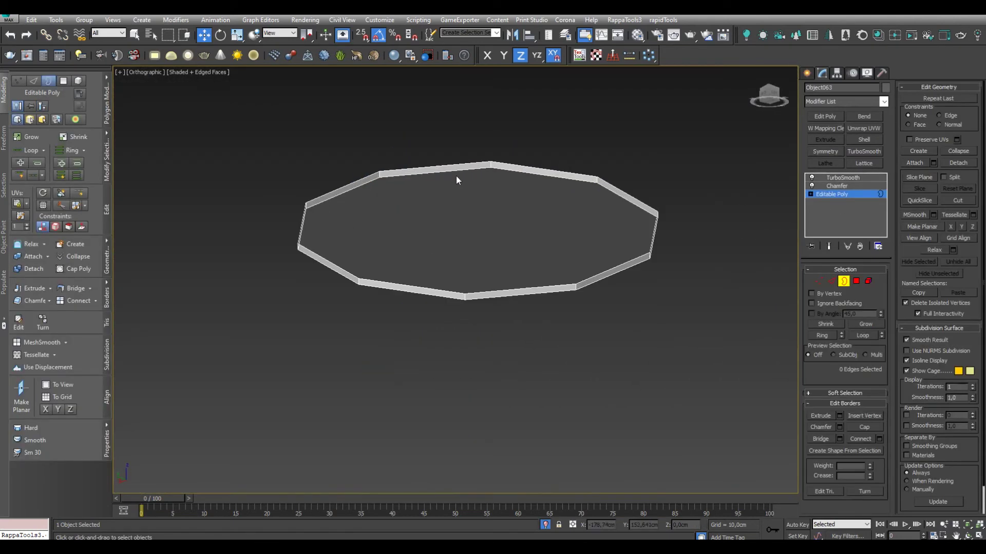
pyautogui.click(82, 274)
pyautogui.keyDown('alt'); pyautogui.moveTo(478, 226); pyautogui.dragTo(479, 200, button='middle'); pyautogui.keyUp('alt')
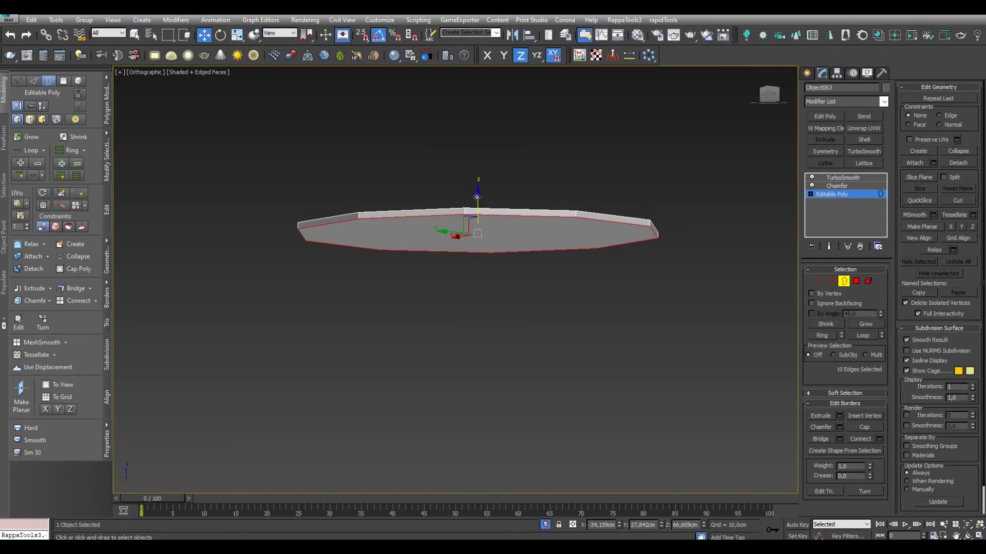
# Inspect the lid's Chamfer and TurboSmooth result up close
pyautogui.keyDown('ctrl'); pyautogui.click(856, 281); pyautogui.keyUp('ctrl')
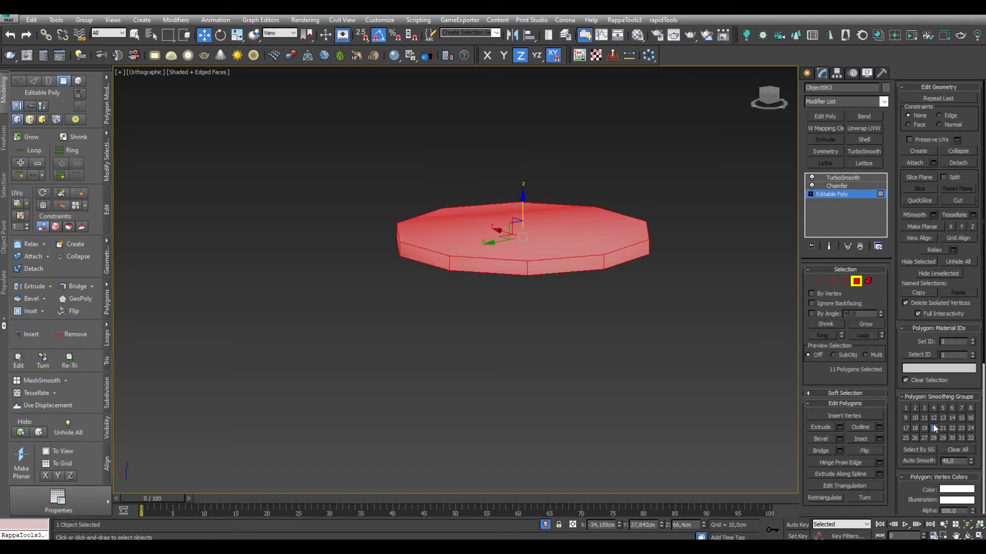
pyautogui.click(841, 177)
pyautogui.click(837, 186)
pyautogui.press('z')
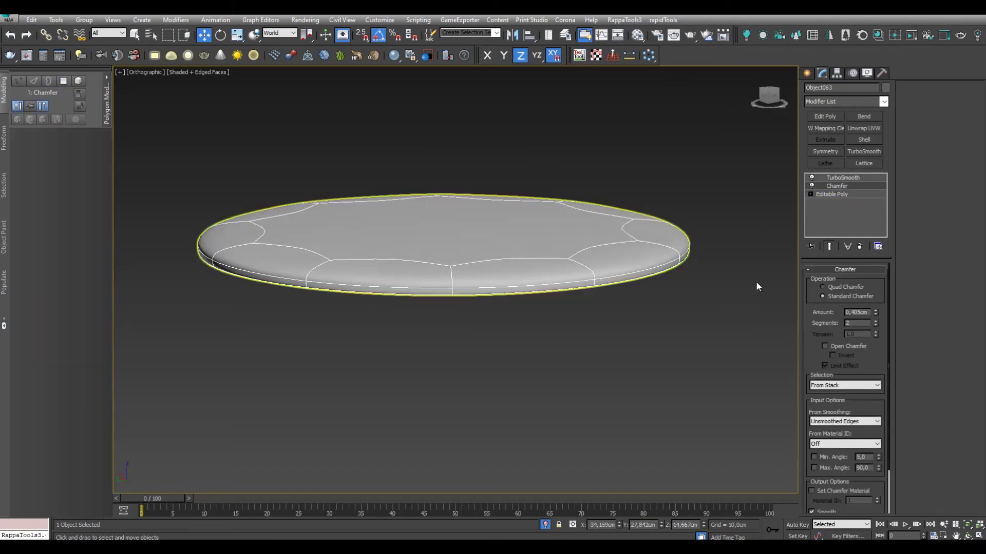
pyautogui.click(835, 194)
pyautogui.click(856, 281)
# Check the lid's side faces and exit isolation to show the whole scene
pyautogui.keyDown('alt'); pyautogui.moveTo(667, 277); pyautogui.dragTo(679, 304, button='middle'); pyautogui.keyUp('alt')
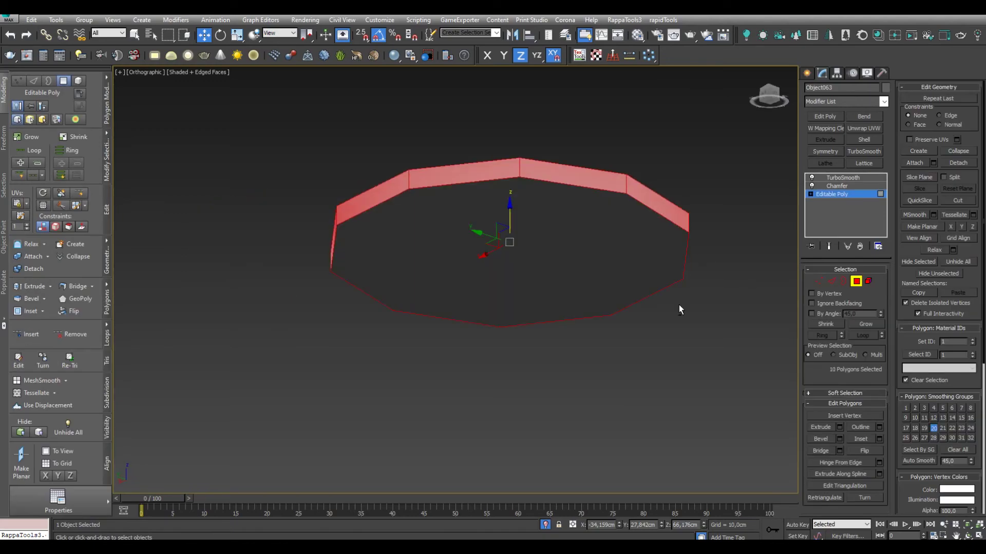
pyautogui.click(732, 303)
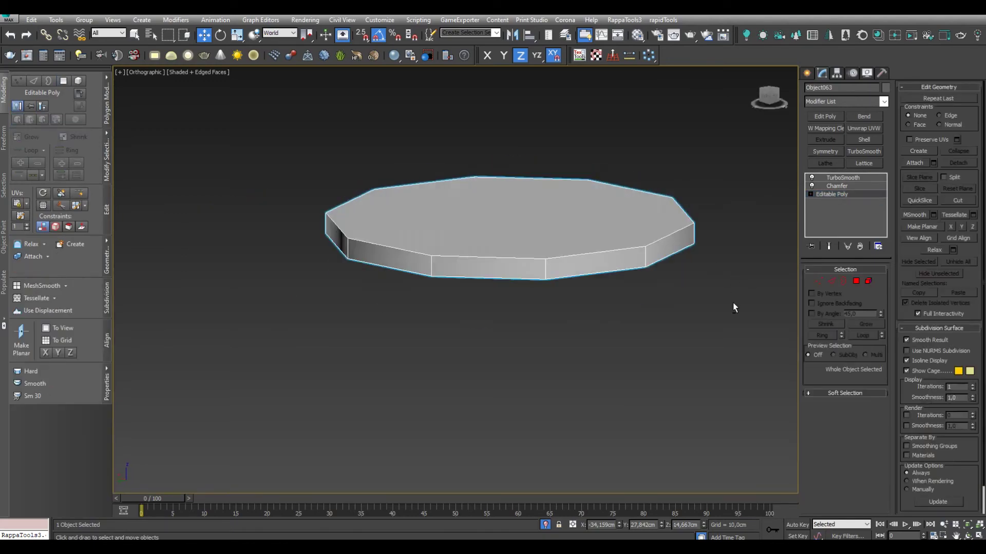
pyautogui.click(842, 177)
pyautogui.click(545, 524)
pyautogui.scroll(-5, 564, 374)
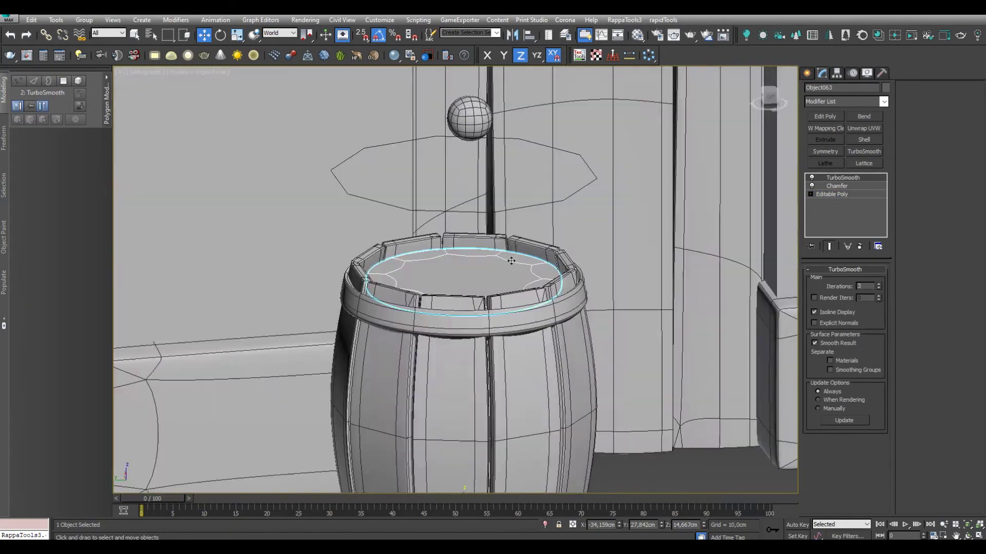
# Inspect the barrel from several angles and select its top hoop with the Move tool
pyautogui.keyDown('alt'); pyautogui.moveTo(564, 375); pyautogui.dragTo(565, 308, button='middle'); pyautogui.keyUp('alt')
pyautogui.click(832, 194)
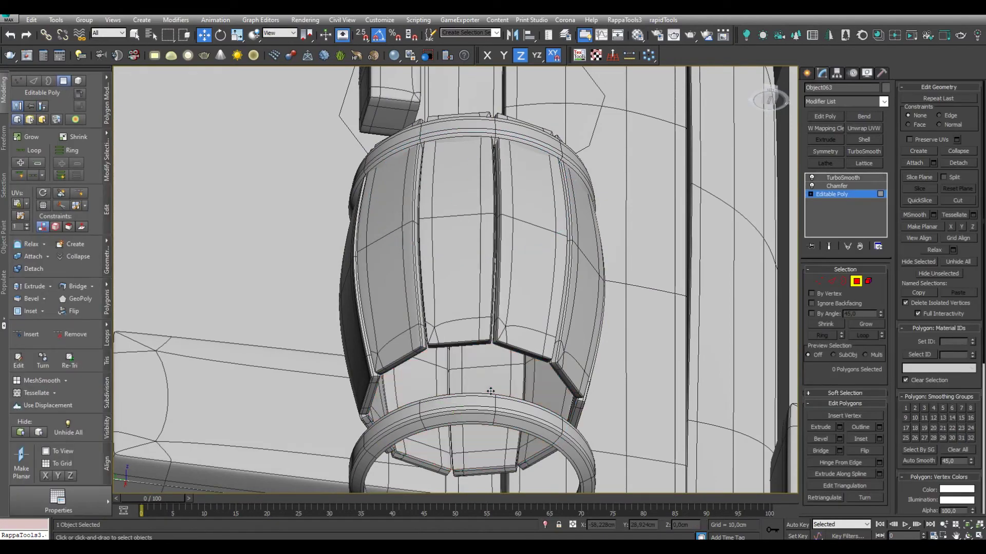
pyautogui.keyDown('alt'); pyautogui.moveTo(491, 395); pyautogui.dragTo(493, 462, button='middle'); pyautogui.keyUp('alt')
pyautogui.click(840, 73)
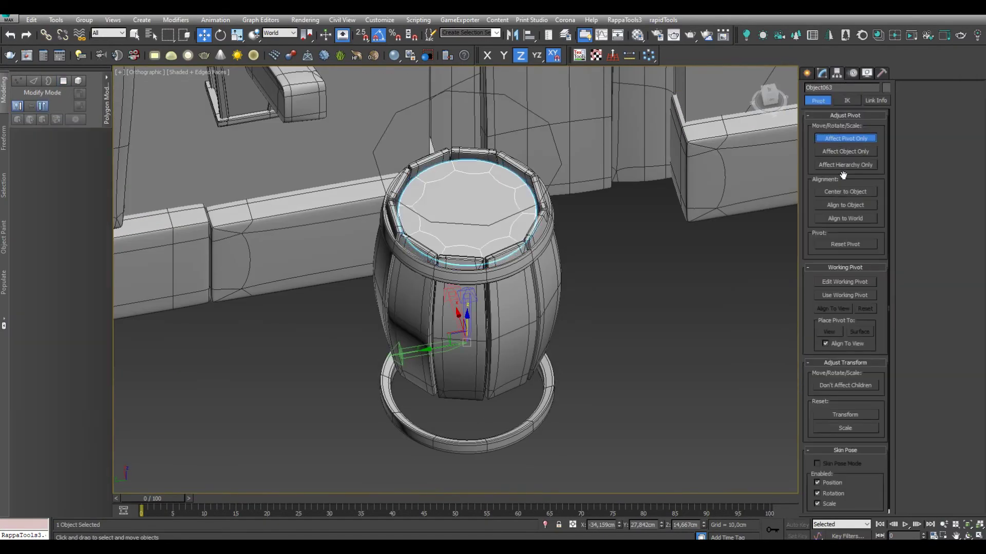
pyautogui.scroll(3, 443, 187)
pyautogui.scroll(2, 442, 187)
pyautogui.moveTo(394, 216)
pyautogui.keyDown('alt'); pyautogui.mouseDown(button='middle')
pyautogui.moveTo(395, 288)
pyautogui.moveTo(411, 216)
pyautogui.mouseUp(button='middle'); pyautogui.keyUp('alt')
pyautogui.scroll(-3, 426, 231)
pyautogui.press('w')
pyautogui.click(438, 245)
pyautogui.scroll(-2, 452, 231)
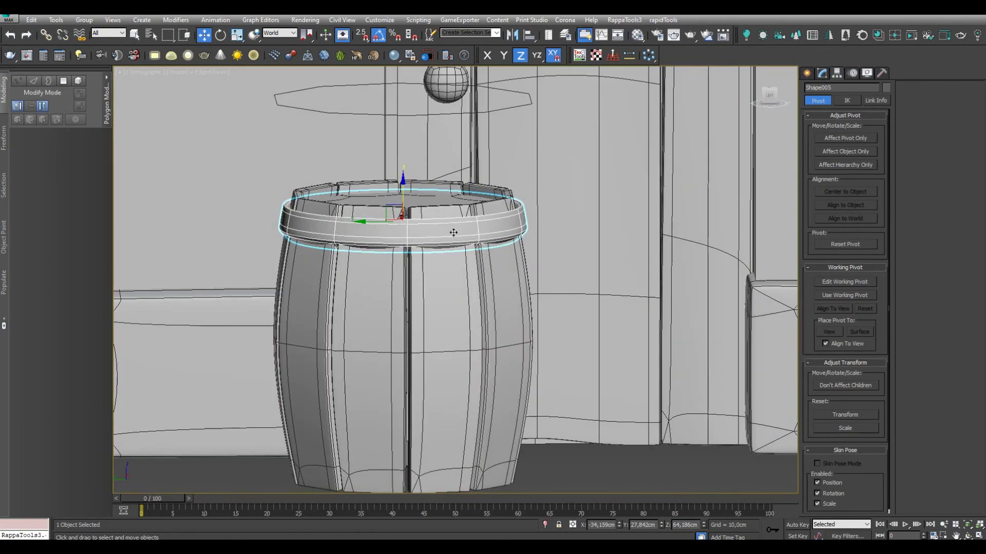
pyautogui.scroll(-2, 451, 231)
pyautogui.scroll(-2, 441, 333)
# Mirror the lower ring on the Z axis and move it down to the barrel's bottom
pyautogui.click(463, 425)
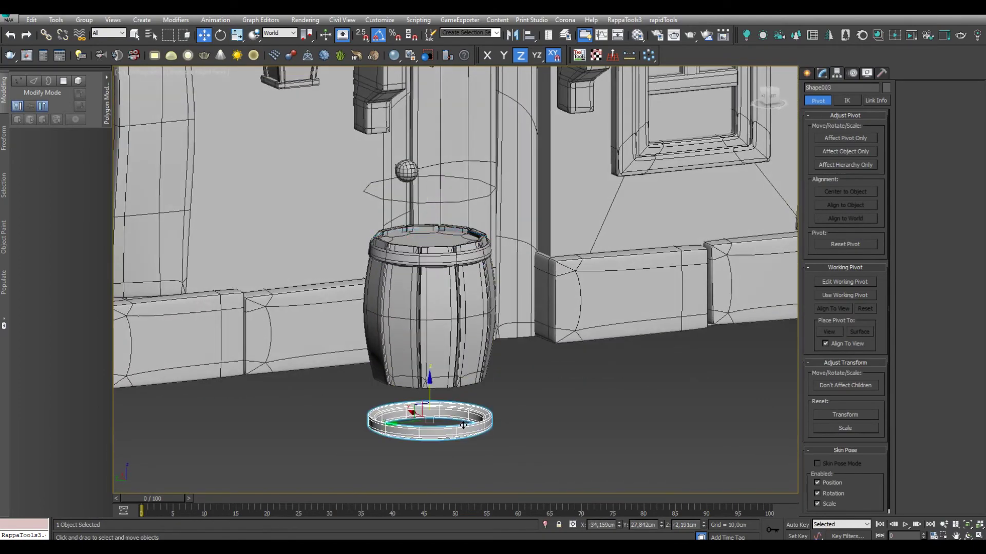
pyautogui.hotkey('shift', 'z')
pyautogui.hotkey('ctrl', 'z')
pyautogui.hotkey('shift', 'z')
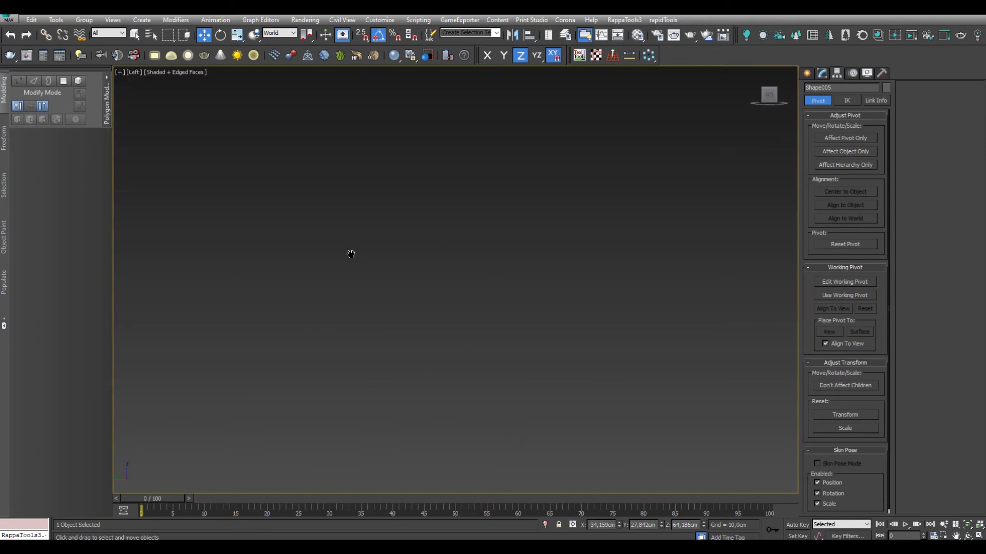
pyautogui.hotkey('shift', 'z')
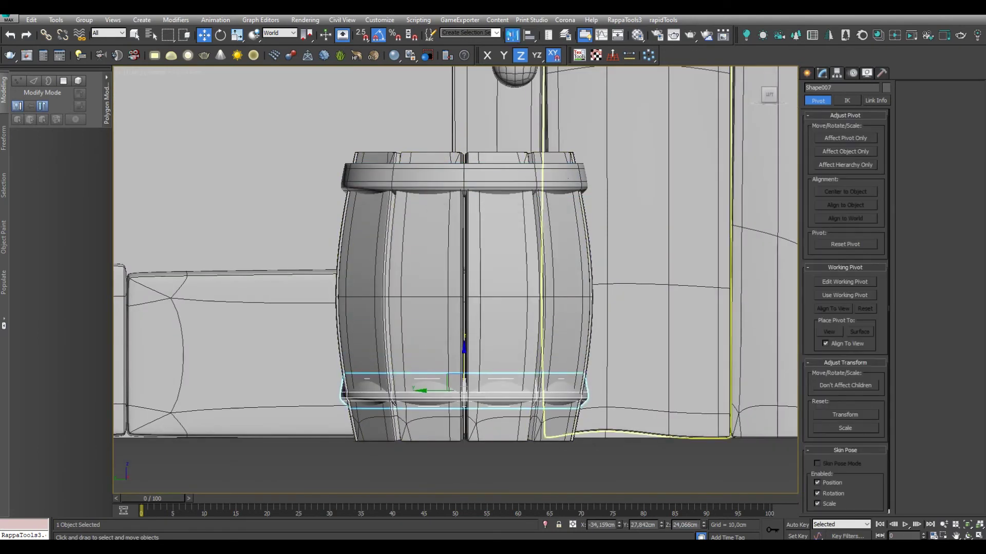
pyautogui.moveTo(531, 181); pyautogui.dragTo(679, 185)
pyautogui.click(660, 249)
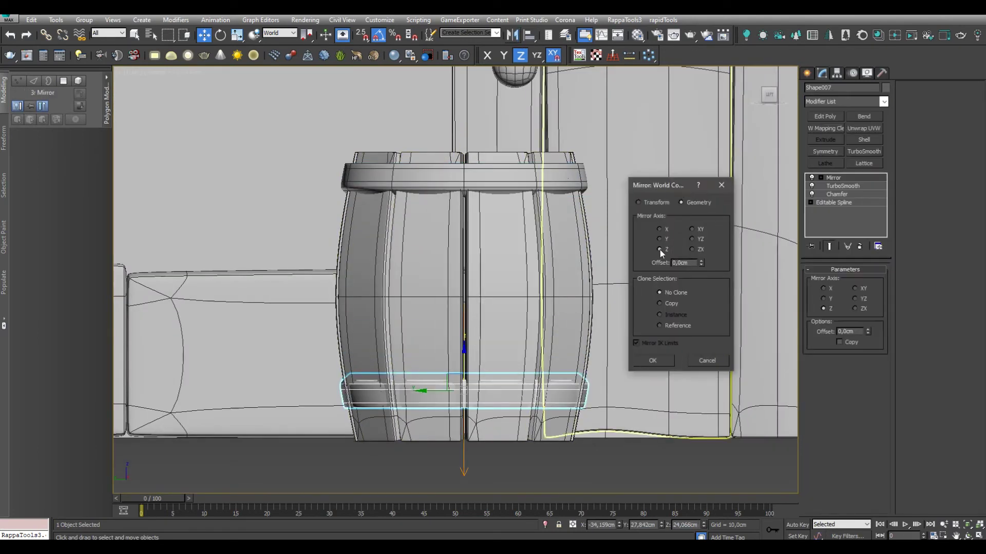
pyautogui.click(657, 359)
pyautogui.moveTo(468, 450); pyautogui.dragTo(467, 380)
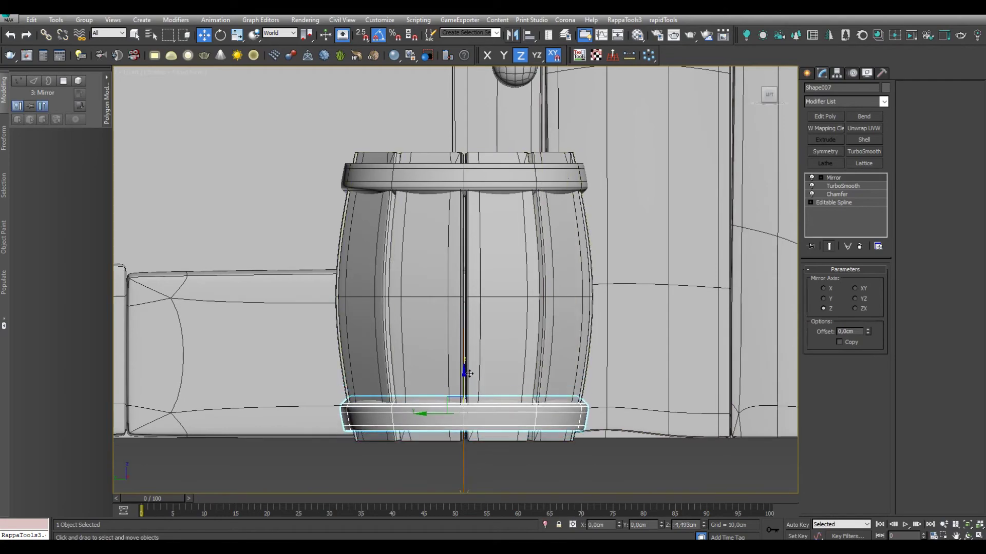
# Shift-drag a Copy of the top ring down to the barrel's base
pyautogui.keyDown('alt'); pyautogui.moveTo(469, 372); pyautogui.dragTo(451, 391, button='middle'); pyautogui.keyUp('alt')
pyautogui.scroll(3, 517, 215)
pyautogui.click(517, 216)
pyautogui.scroll(-4, 517, 216)
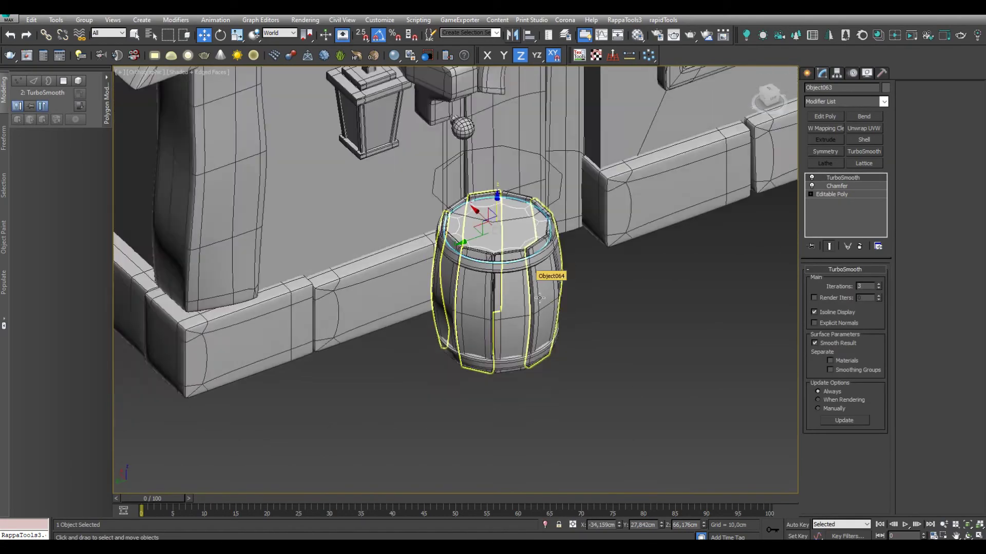
pyautogui.keyDown('alt'); pyautogui.moveTo(564, 297); pyautogui.dragTo(420, 281, button='middle'); pyautogui.keyUp('alt')
pyautogui.moveTo(532, 403)
pyautogui.keyDown('alt'); pyautogui.mouseDown(button='middle')
pyautogui.moveTo(612, 385)
pyautogui.moveTo(497, 207)
pyautogui.mouseUp(button='middle'); pyautogui.keyUp('alt')
pyautogui.keyDown('shift'); pyautogui.moveTo(497, 207); pyautogui.dragTo(497, 336); pyautogui.keyUp('shift')
pyautogui.press('Return')
pyautogui.moveTo(497, 337)
pyautogui.keyDown('alt'); pyautogui.mouseDown(button='middle')
pyautogui.moveTo(514, 360)
pyautogui.moveTo(508, 377)
pyautogui.moveTo(395, 280)
pyautogui.mouseUp(button='middle'); pyautogui.keyUp('alt')
pyautogui.scroll(-2, 436, 163)
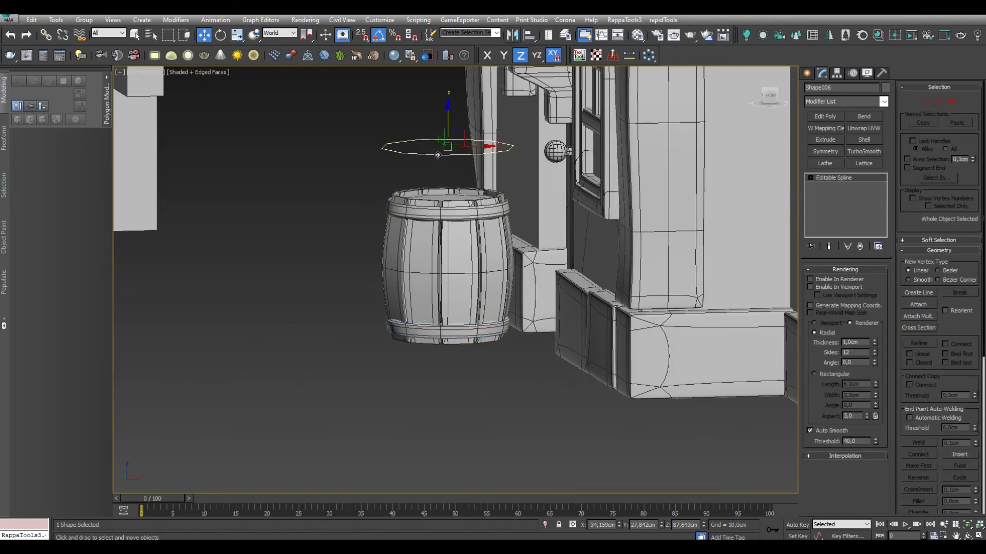
# Collapse the barrel's Chamfer and TurboSmooth modifiers into a single Editable Poly
pyautogui.keyDown('alt'); pyautogui.moveTo(436, 163); pyautogui.dragTo(330, 242, button='middle'); pyautogui.keyUp('alt')
pyautogui.click(330, 242)
pyautogui.scroll(4, 330, 242)
pyautogui.scroll(-2, 331, 242)
pyautogui.click(323, 216)
pyautogui.scroll(-3, 510, 277)
pyautogui.keyDown('alt'); pyautogui.moveTo(511, 277); pyautogui.dragTo(515, 207, button='middle'); pyautogui.keyUp('alt')
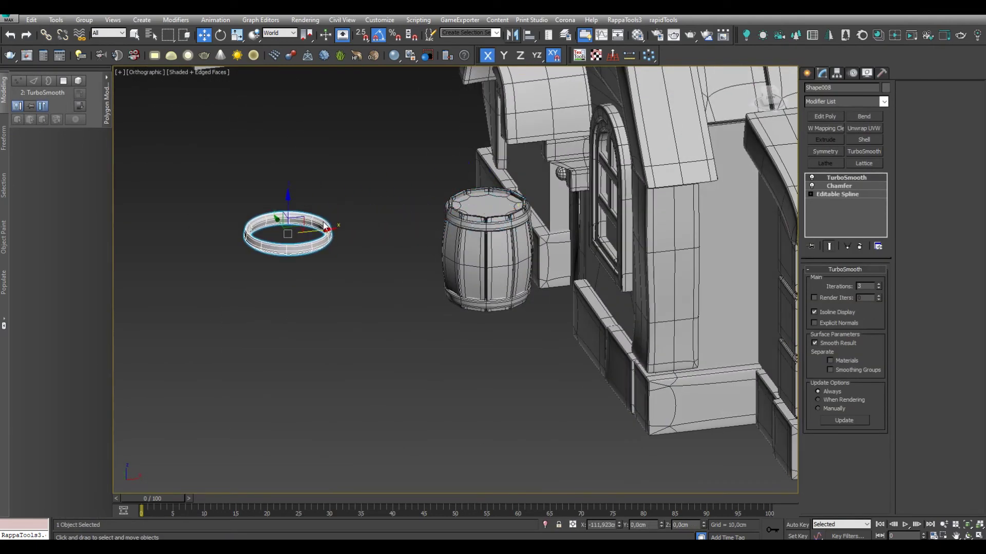
pyautogui.scroll(3, 495, 263)
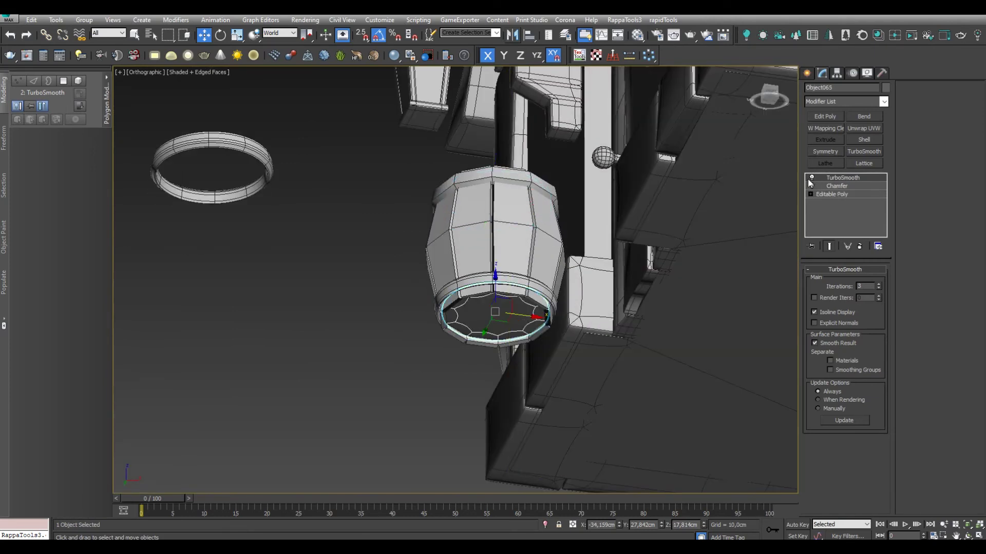
pyautogui.rightClick(511, 257)
pyautogui.click(676, 373)
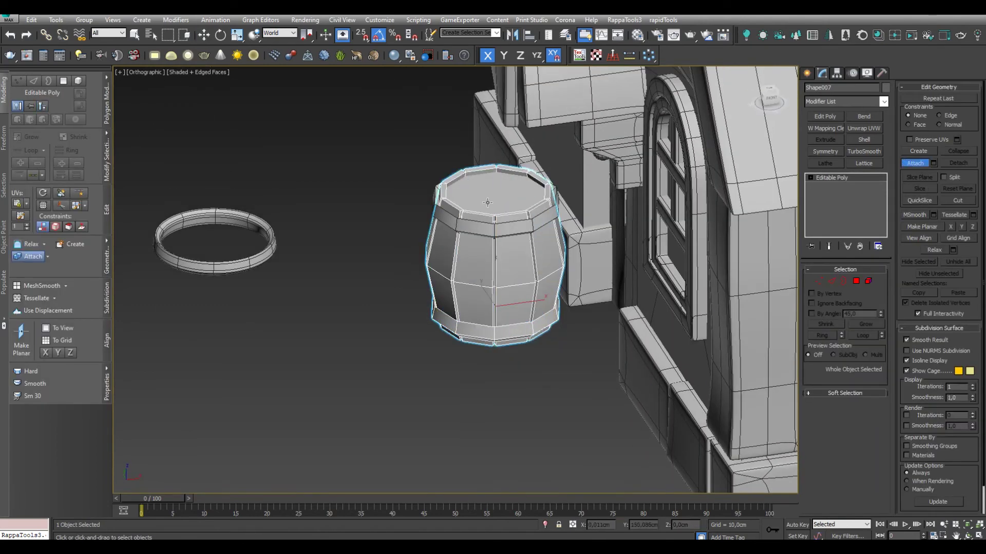
# Check the separate ring and barrel selections, then frame the barrel in view
pyautogui.keyDown('alt'); pyautogui.moveTo(468, 363); pyautogui.dragTo(295, 254, button='middle'); pyautogui.keyUp('alt')
pyautogui.click(267, 244)
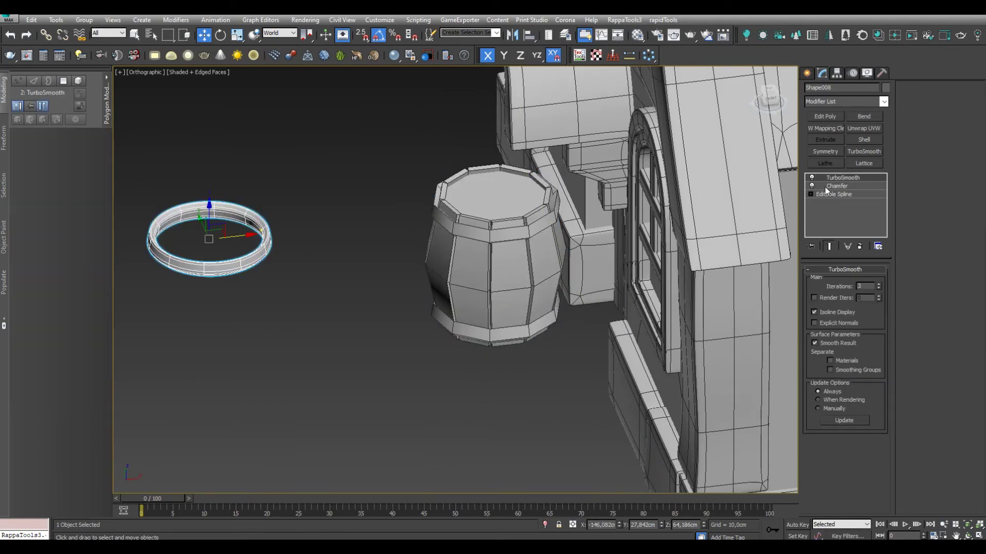
pyautogui.click(492, 246)
pyautogui.click(215, 203)
pyautogui.click(492, 246)
pyautogui.press('z')
pyautogui.scroll(-3, 492, 242)
pyautogui.scroll(-3, 362, 294)
pyautogui.click(231, 359)
pyautogui.click(493, 298)
# Select the door knob and view the house from the front-left
pyautogui.scroll(2, 556, 350)
pyautogui.scroll(-5, 557, 350)
pyautogui.scroll(4, 546, 315)
pyautogui.scroll(-2, 508, 288)
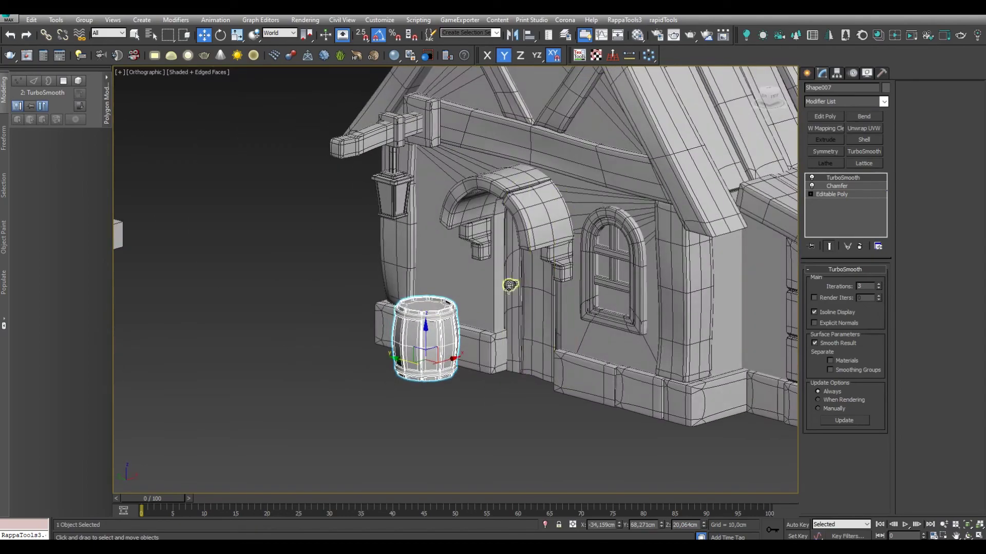
pyautogui.click(510, 286)
pyautogui.scroll(3, 510, 286)
pyautogui.scroll(-3, 523, 295)
pyautogui.scroll(-2, 539, 300)
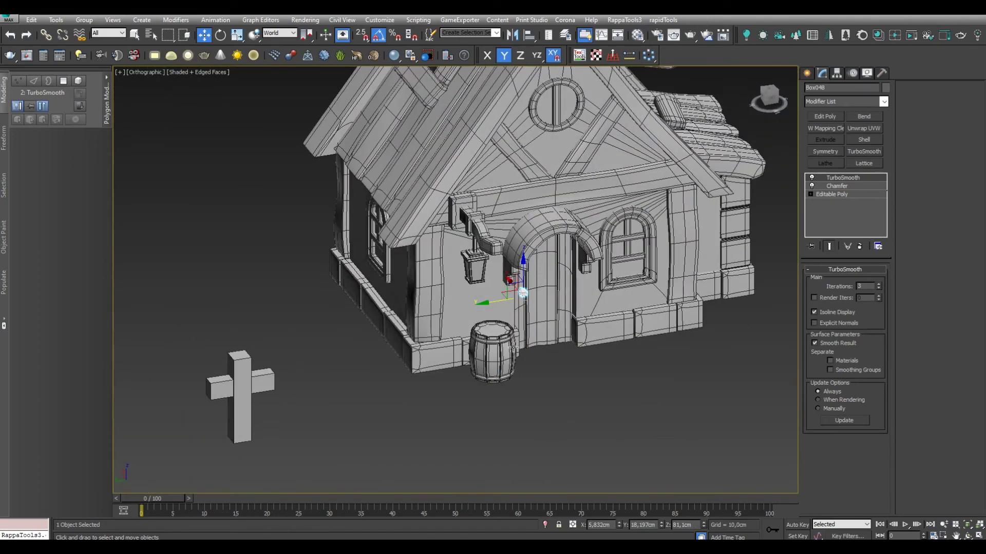
pyautogui.keyDown('alt'); pyautogui.moveTo(539, 300); pyautogui.dragTo(452, 339, button='middle'); pyautogui.keyUp('alt')
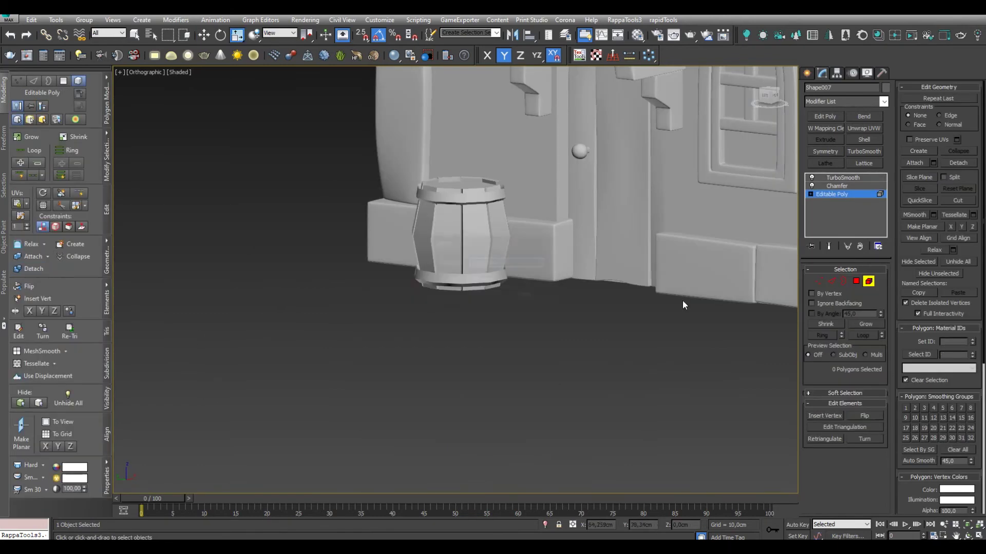
# Mirror the barrel's bottom ring vertically to match the top ring
pyautogui.press('5')
pyautogui.press('z')
pyautogui.press('r')
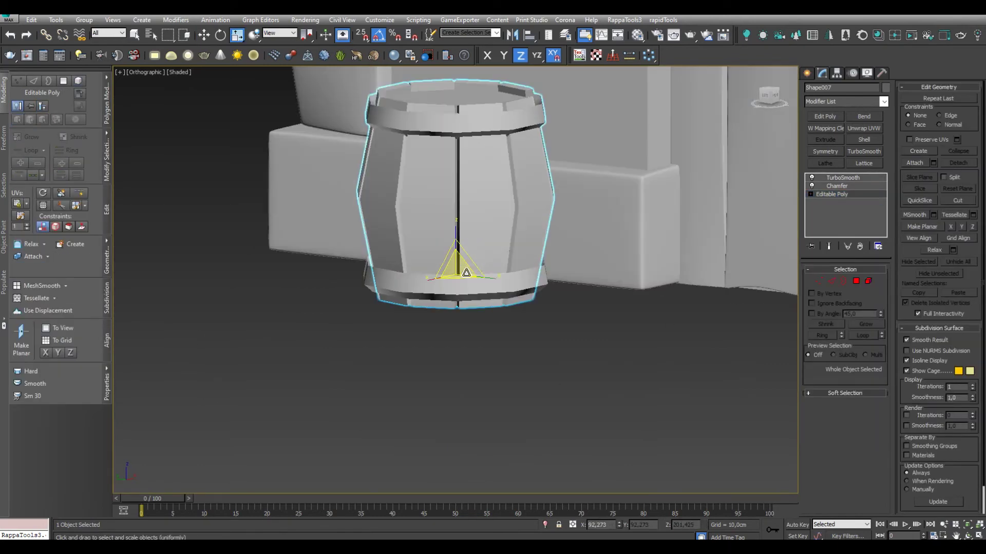
pyautogui.click(512, 34)
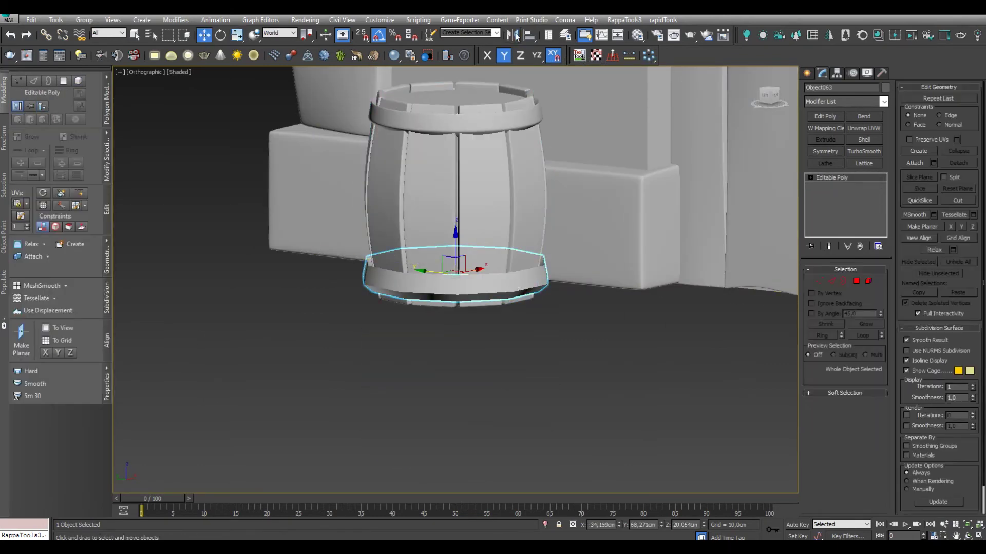
pyautogui.click(512, 34)
pyautogui.moveTo(492, 183); pyautogui.dragTo(590, 183)
pyautogui.click(565, 358)
# Inspect the flipped ring up close and reselect the barrel body
pyautogui.keyDown('alt'); pyautogui.moveTo(565, 358); pyautogui.dragTo(519, 325, button='middle'); pyautogui.keyUp('alt')
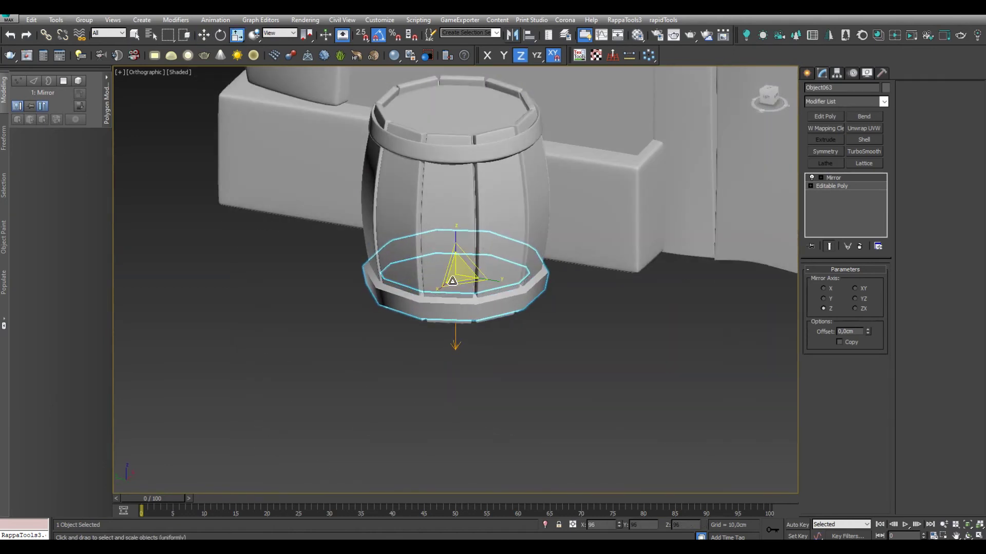
pyautogui.keyDown('alt'); pyautogui.moveTo(452, 281); pyautogui.dragTo(531, 338, button='middle'); pyautogui.keyUp('alt')
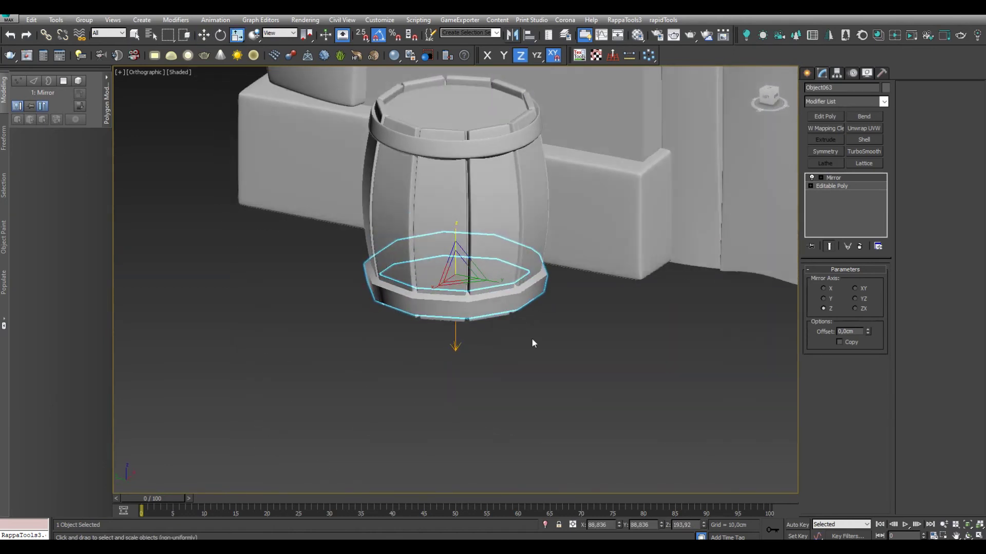
pyautogui.click(493, 205)
pyautogui.click(491, 307)
pyautogui.moveTo(492, 307)
pyautogui.keyDown('alt'); pyautogui.mouseDown(button='middle')
pyautogui.moveTo(477, 278)
pyautogui.moveTo(524, 367)
pyautogui.mouseUp(button='middle'); pyautogui.keyUp('alt')
pyautogui.scroll(-3, 478, 278)
pyautogui.hotkey('ctrl', 'z')
pyautogui.scroll(4, 471, 279)
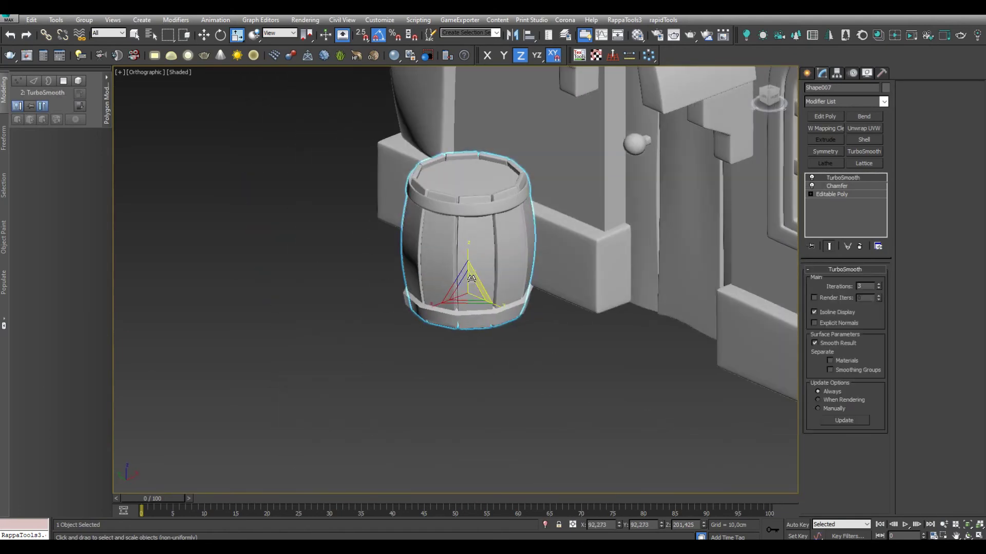
# Try moving a barrel copy to the left, then undo it
pyautogui.press('w')
pyautogui.keyDown('shift'); pyautogui.moveTo(471, 279); pyautogui.dragTo(313, 328); pyautogui.keyUp('shift')
pyautogui.hotkey('ctrl', 'z')
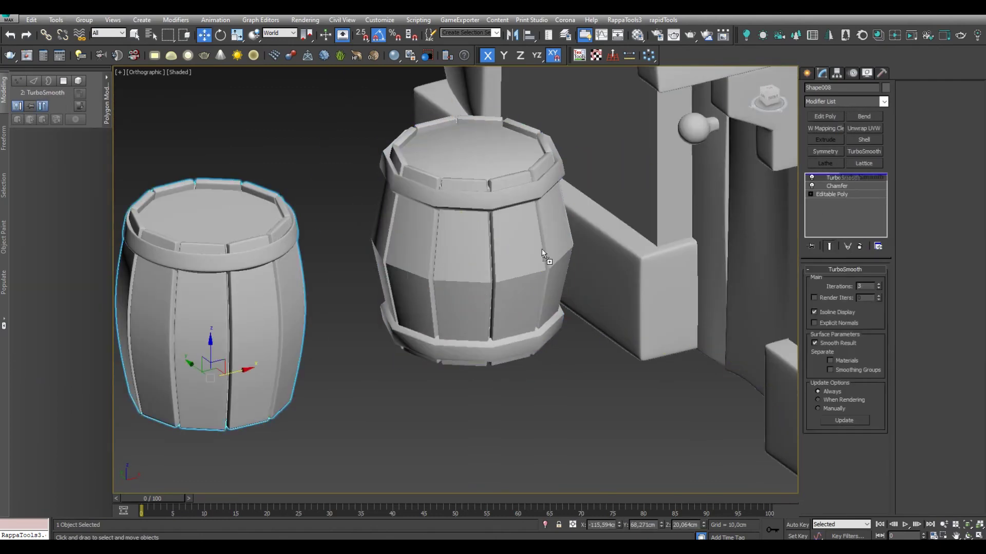
pyautogui.scroll(-5, 450, 329)
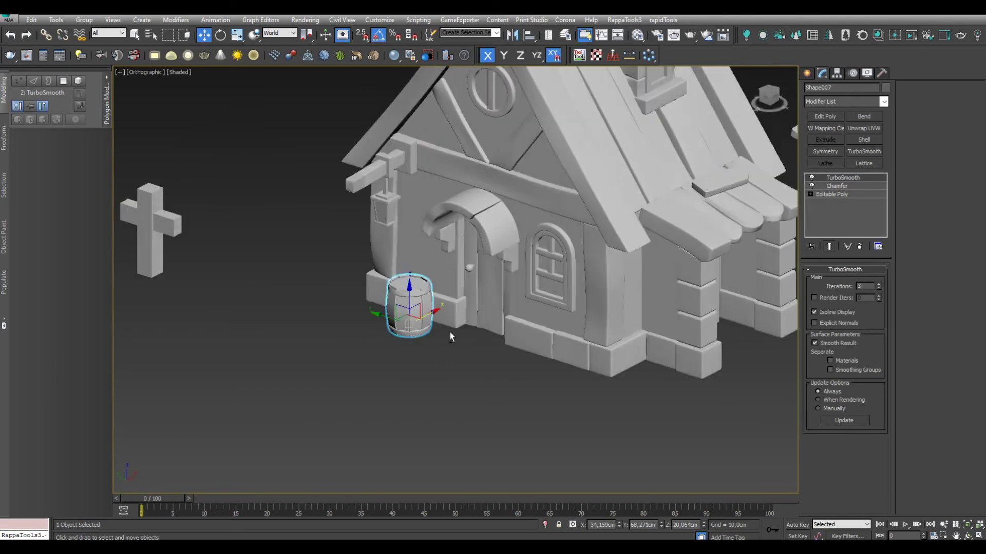
# Clone the barrel at the house's wall corner
pyautogui.moveTo(450, 328)
pyautogui.keyDown('alt'); pyautogui.mouseDown(button='middle')
pyautogui.moveTo(411, 317)
pyautogui.moveTo(435, 316)
pyautogui.mouseUp(button='middle'); pyautogui.keyUp('alt')
pyautogui.scroll(5, 434, 316)
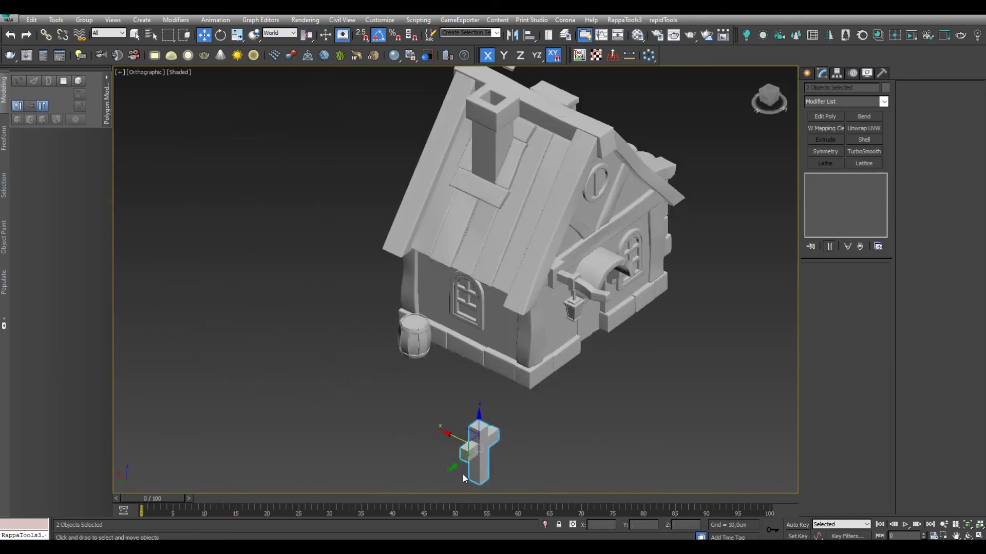
pyautogui.keyDown('alt'); pyautogui.moveTo(349, 368); pyautogui.dragTo(444, 333, button='middle'); pyautogui.keyUp('alt')
pyautogui.scroll(5, 444, 333)
pyautogui.keyDown('shift'); pyautogui.moveTo(445, 333); pyautogui.dragTo(525, 334); pyautogui.keyUp('shift')
pyautogui.press('Return')
# Tip the barrel copy onto its side and place it beside the standing barrel
pyautogui.press('k')
pyautogui.scroll(5, 513, 334)
pyautogui.scroll(2, 513, 334)
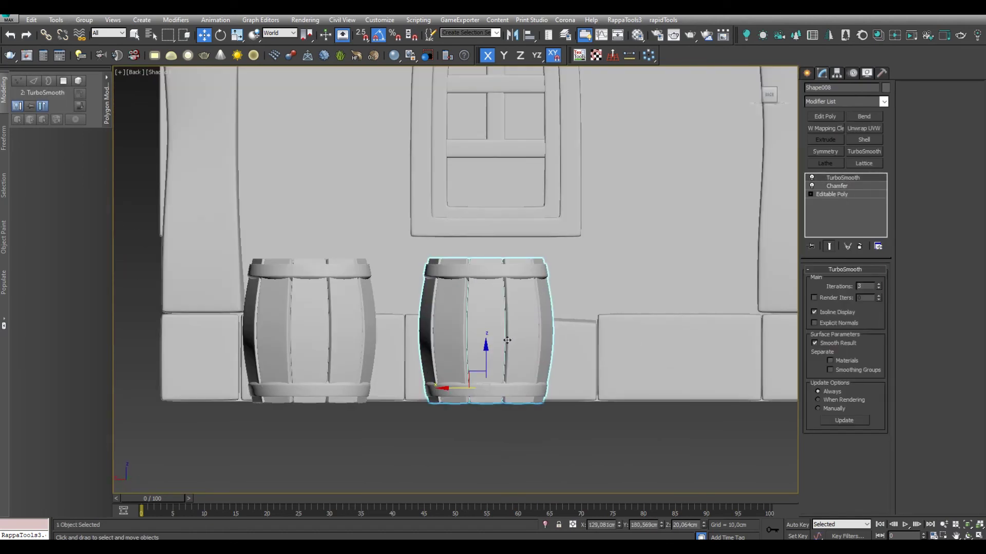
pyautogui.press('e')
pyautogui.moveTo(513, 359); pyautogui.dragTo(531, 392)
pyautogui.moveTo(475, 372); pyautogui.dragTo(383, 323)
pyautogui.moveTo(383, 324)
pyautogui.keyDown('alt'); pyautogui.mouseDown(button='middle')
pyautogui.moveTo(416, 326)
pyautogui.moveTo(459, 373)
pyautogui.mouseUp(button='middle'); pyautogui.keyUp('alt')
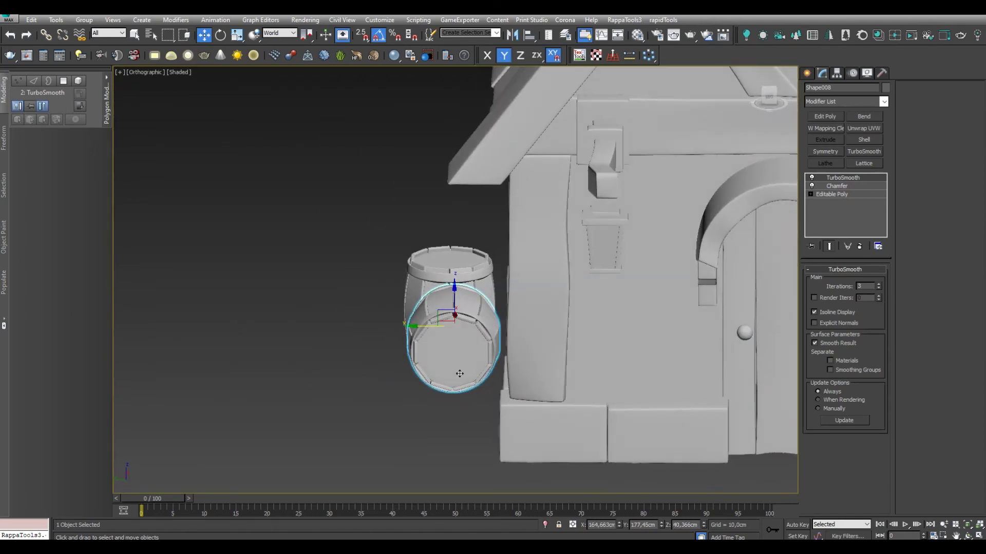
pyautogui.scroll(-3, 437, 328)
pyautogui.scroll(-4, 437, 327)
# Move to the house's right corner and select the lower side-porch pillar block
pyautogui.moveTo(438, 328)
pyautogui.keyDown('alt'); pyautogui.mouseDown(button='middle')
pyautogui.moveTo(533, 347)
pyautogui.moveTo(487, 306)
pyautogui.moveTo(598, 288)
pyautogui.moveTo(626, 262)
pyautogui.moveTo(577, 277)
pyautogui.moveTo(530, 396)
pyautogui.moveTo(513, 380)
pyautogui.mouseUp(button='middle'); pyautogui.keyUp('alt')
pyautogui.scroll(5, 530, 396)
pyautogui.scroll(5, 569, 333)
pyautogui.click(452, 348)
pyautogui.moveTo(452, 347)
pyautogui.keyDown('alt'); pyautogui.mouseDown(button='middle')
pyautogui.moveTo(490, 356)
pyautogui.moveTo(565, 328)
pyautogui.mouseUp(button='middle'); pyautogui.keyUp('alt')
pyautogui.scroll(3, 564, 329)
pyautogui.click(631, 309)
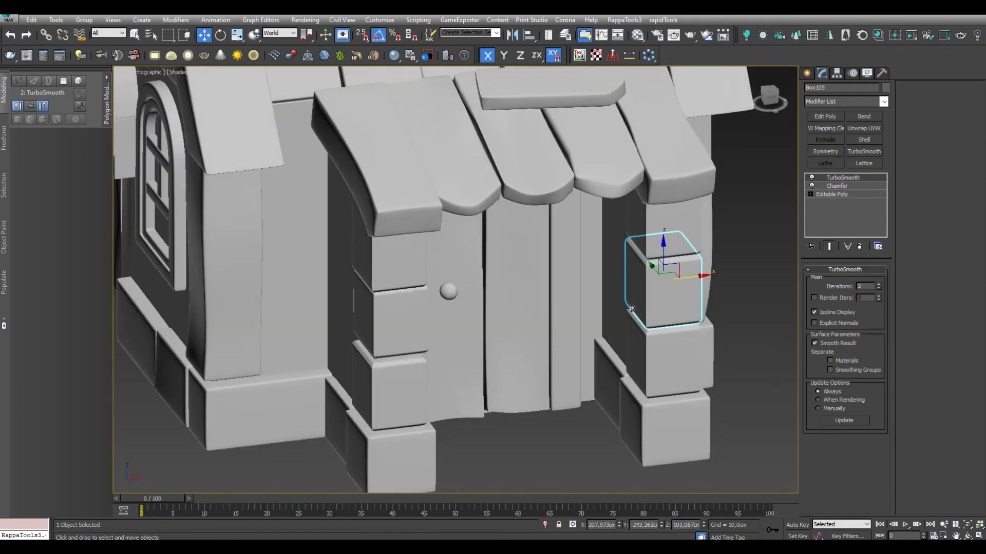
pyautogui.moveTo(695, 277)
pyautogui.keyDown('alt'); pyautogui.mouseDown(button='middle')
pyautogui.moveTo(667, 308)
pyautogui.moveTo(659, 343)
pyautogui.moveTo(498, 298)
pyautogui.moveTo(555, 362)
pyautogui.moveTo(611, 345)
pyautogui.mouseUp(button='middle'); pyautogui.keyUp('alt')
pyautogui.click(660, 344)
pyautogui.scroll(-5, 497, 302)
# Select the small flat box by the door in the front view
pyautogui.scroll(-5, 611, 346)
pyautogui.scroll(5, 565, 308)
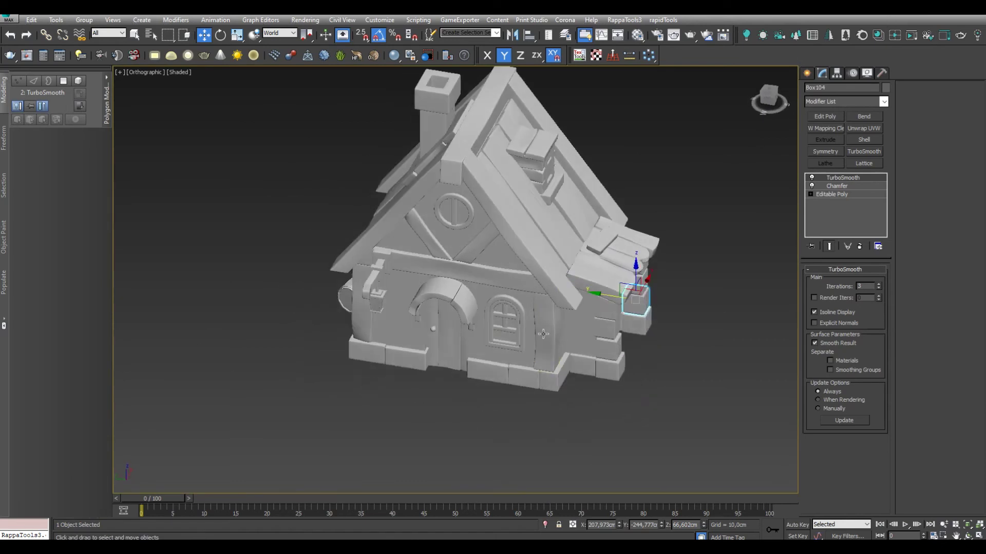
pyautogui.click(543, 328)
pyautogui.scroll(-2, 501, 303)
pyautogui.keyDown('alt'); pyautogui.moveTo(478, 388); pyautogui.dragTo(469, 374, button='middle'); pyautogui.keyUp('alt')
pyautogui.click(470, 375)
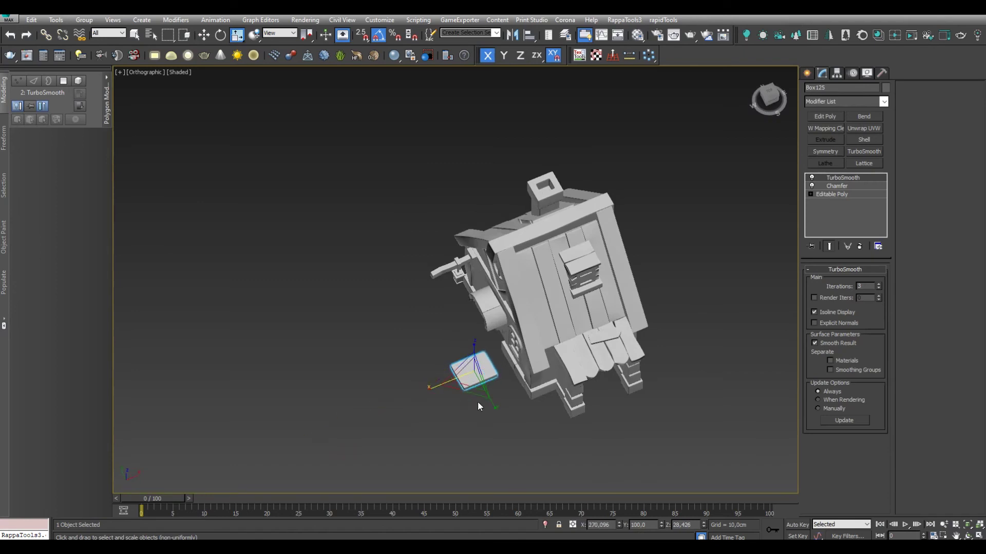
pyautogui.keyDown('alt'); pyautogui.moveTo(477, 406); pyautogui.dragTo(611, 247, button='middle'); pyautogui.keyUp('alt')
pyautogui.press('f')
pyautogui.scroll(3, 470, 362)
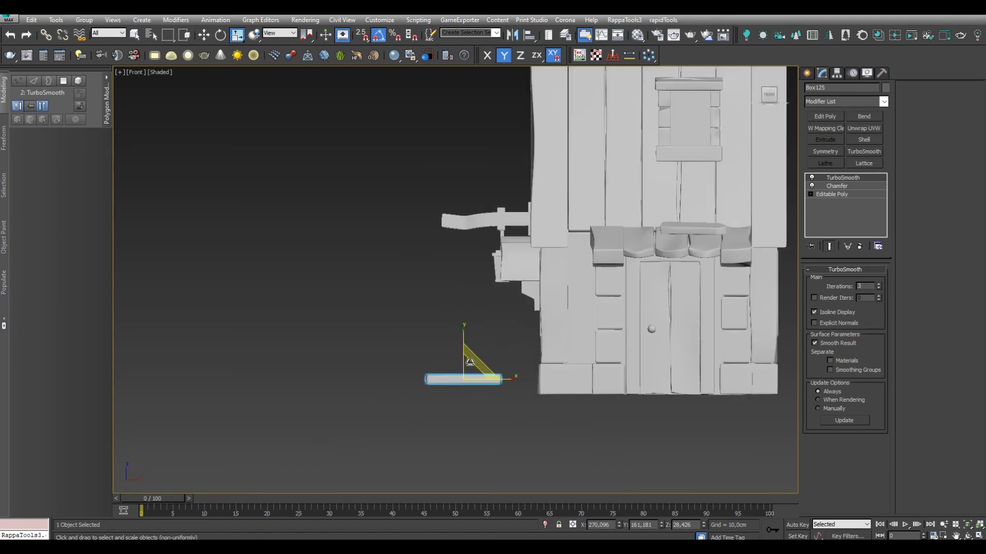
# Copy the flat box and pull its vertices out into a ground slab under the house
pyautogui.keyDown('shift'); pyautogui.moveTo(467, 358); pyautogui.dragTo(468, 359); pyautogui.keyUp('shift')
pyautogui.click(495, 319)
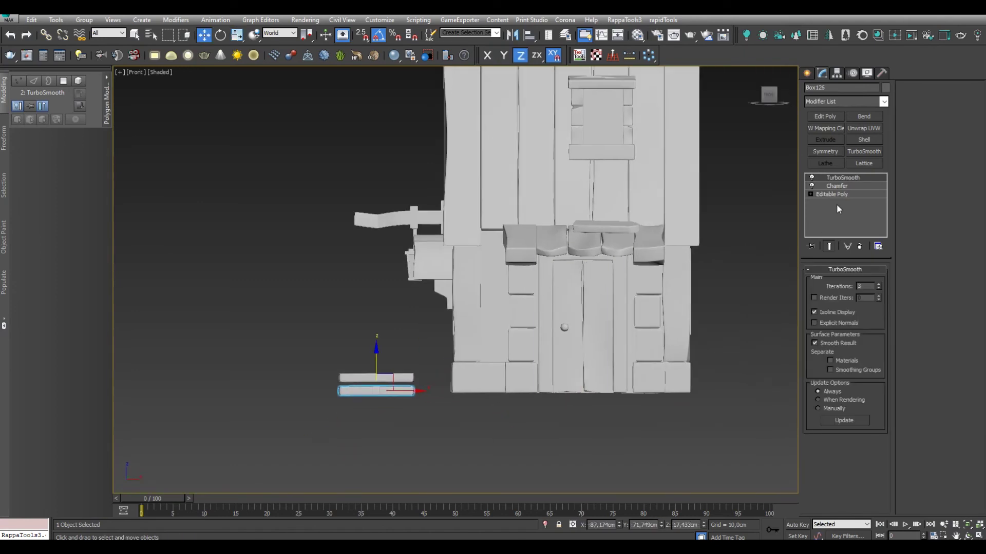
pyautogui.moveTo(513, 308); pyautogui.dragTo(426, 305, button='middle')
pyautogui.click(834, 194)
pyautogui.click(818, 282)
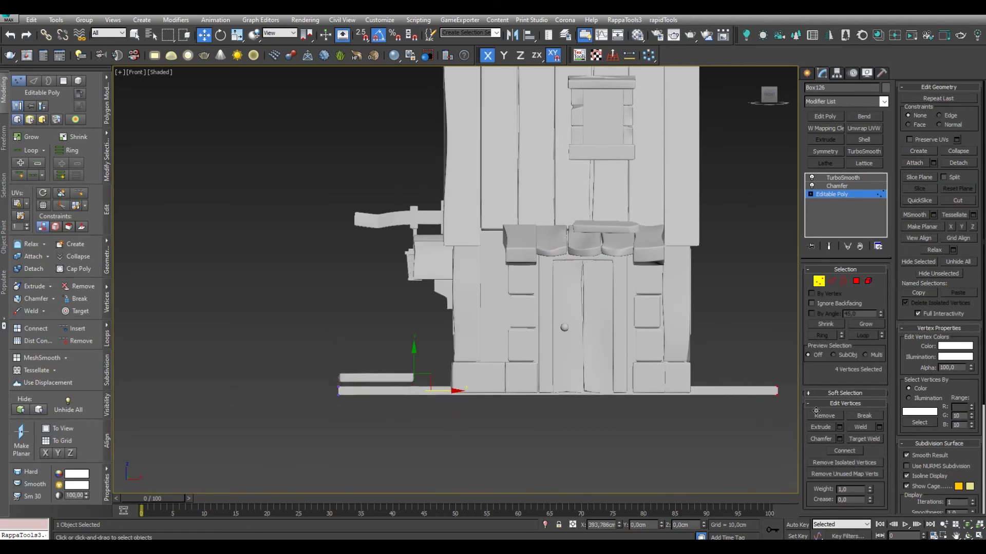
pyautogui.press('l')
pyautogui.moveTo(588, 379)
pyautogui.mouseDown(button='middle')
pyautogui.moveTo(666, 391)
pyautogui.moveTo(540, 362)
pyautogui.mouseUp(button='middle')
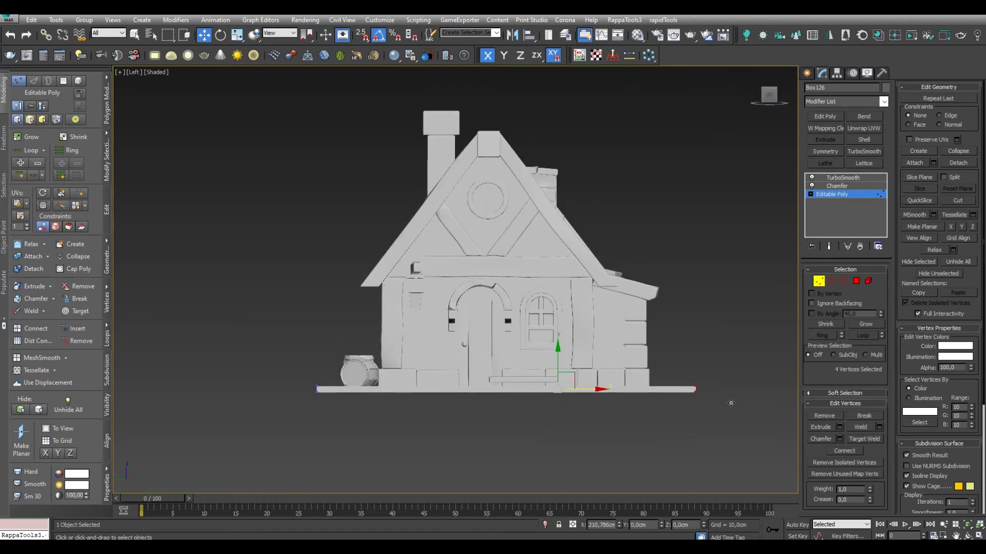
pyautogui.press('1')
pyautogui.moveTo(520, 362)
pyautogui.keyDown('alt'); pyautogui.mouseDown(button='middle')
pyautogui.moveTo(517, 384)
pyautogui.moveTo(534, 390)
pyautogui.mouseUp(button='middle'); pyautogui.keyUp('alt')
# Select the two barrels, then pick the door-step plate in front of the house
pyautogui.click(348, 369)
pyautogui.scroll(5, 348, 369)
pyautogui.keyDown('ctrl'); pyautogui.click(437, 313); pyautogui.keyUp('ctrl')
pyautogui.scroll(2, 431, 298)
pyautogui.keyDown('alt'); pyautogui.moveTo(431, 298); pyautogui.dragTo(434, 290, button='middle'); pyautogui.keyUp('alt')
pyautogui.scroll(-10, 434, 290)
pyautogui.keyDown('alt'); pyautogui.moveTo(626, 308); pyautogui.dragTo(630, 329, button='middle'); pyautogui.keyUp('alt')
pyautogui.click(630, 329)
pyautogui.scroll(3, 630, 327)
pyautogui.scroll(-3, 609, 336)
# Scale the plate along one axis in Top view and place a copy beside the original
pyautogui.press('r')
pyautogui.press('t')
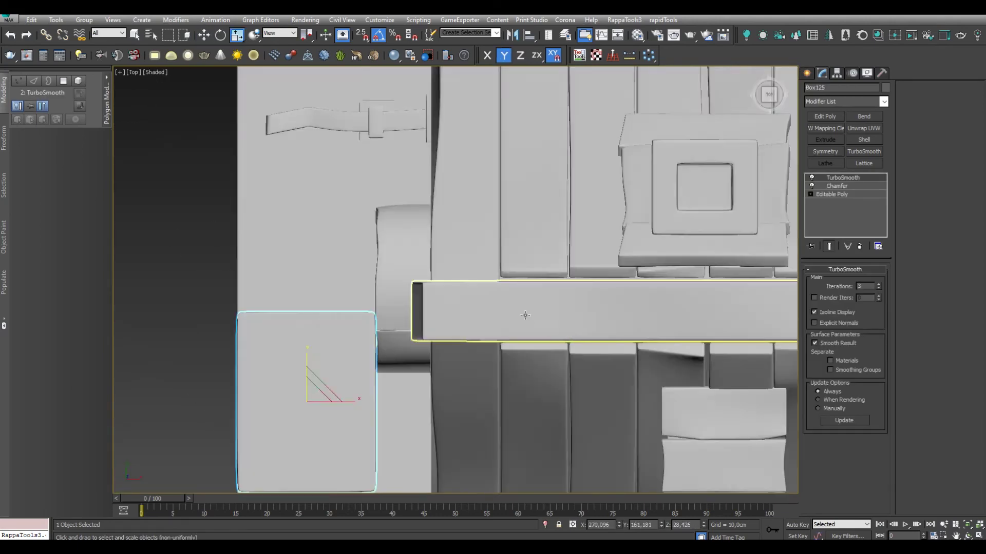
pyautogui.press('u')
pyautogui.scroll(3, 410, 337)
pyautogui.scroll(1, 432, 339)
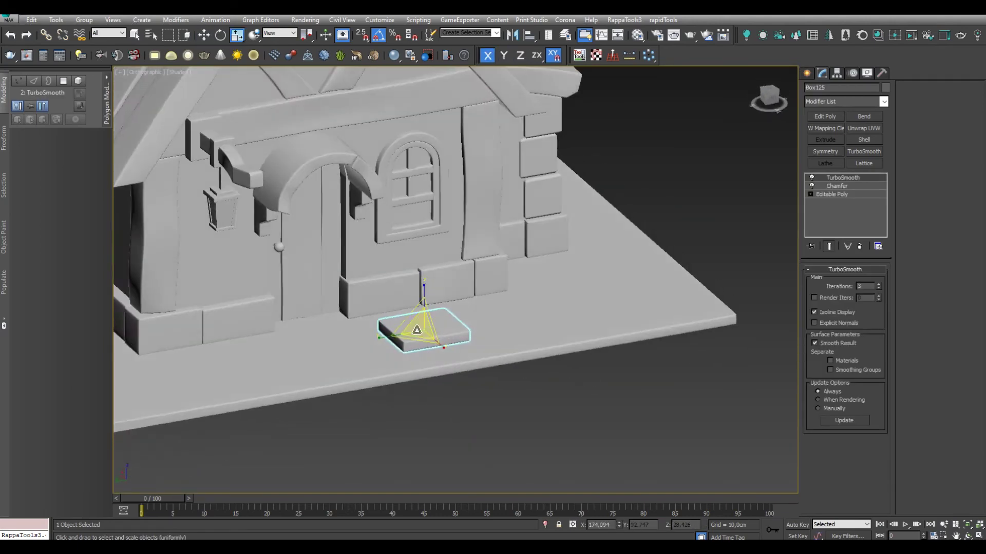
pyautogui.scroll(1, 432, 323)
pyautogui.scroll(-1, 429, 326)
pyautogui.keyDown('shift'); pyautogui.moveTo(405, 359); pyautogui.dragTo(457, 390); pyautogui.keyUp('shift')
pyautogui.scroll(-3, 457, 390)
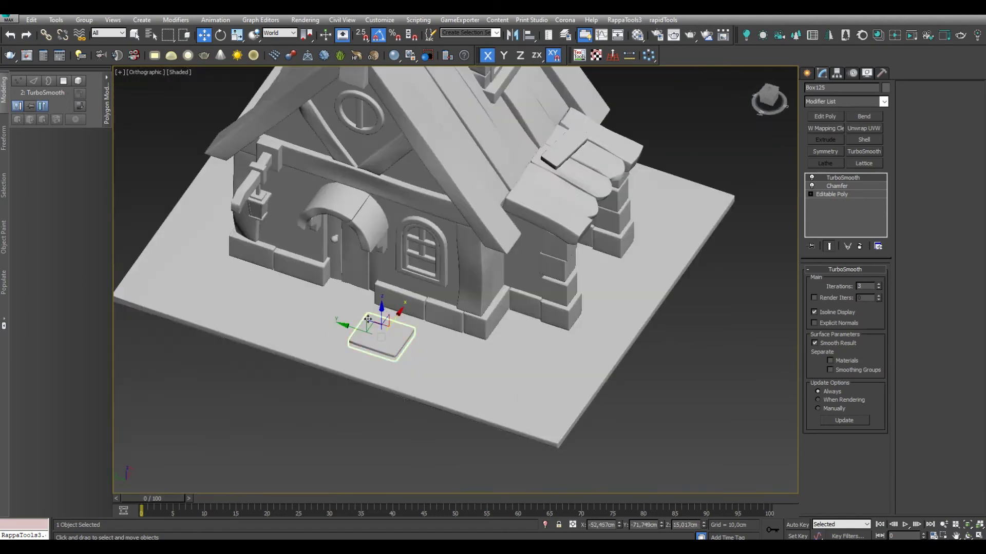
pyautogui.scroll(4, 462, 359)
# Skew Box127 by moving its corner vertices at Editable Poly vertex level, with edged faces shown
pyautogui.click(831, 194)
pyautogui.press('1')
pyautogui.scroll(2, 580, 360)
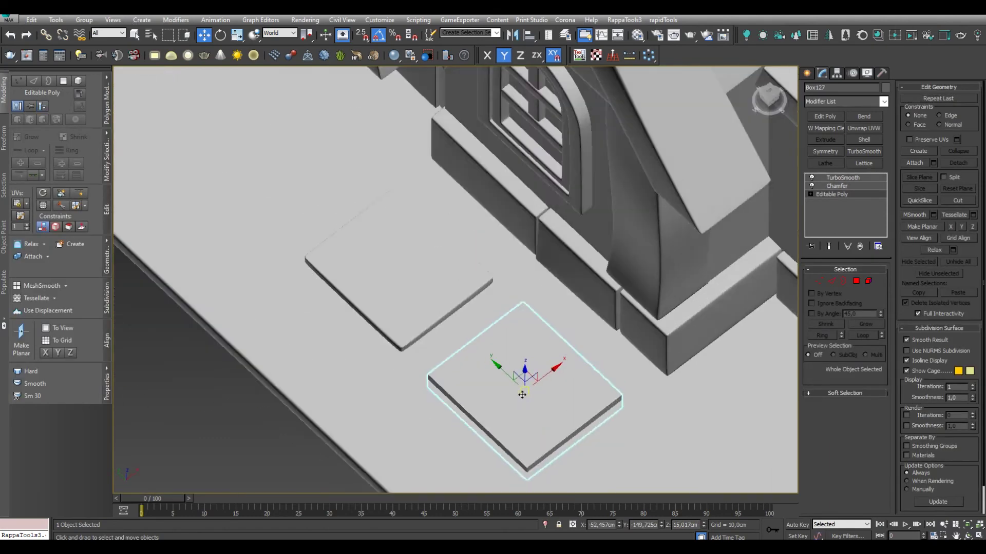
pyautogui.press('F4')
pyautogui.scroll(3, 580, 359)
pyautogui.scroll(-3, 580, 358)
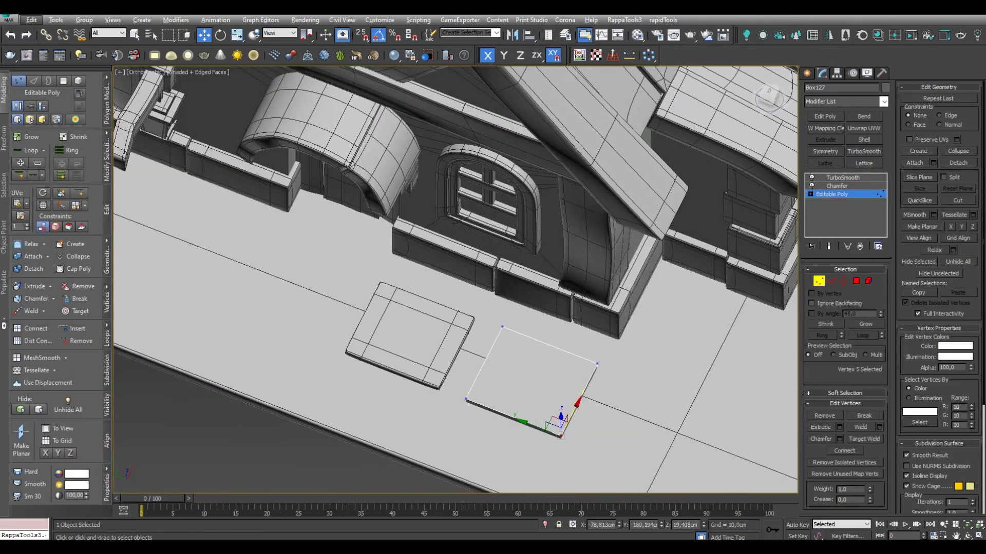
pyautogui.scroll(2, 565, 370)
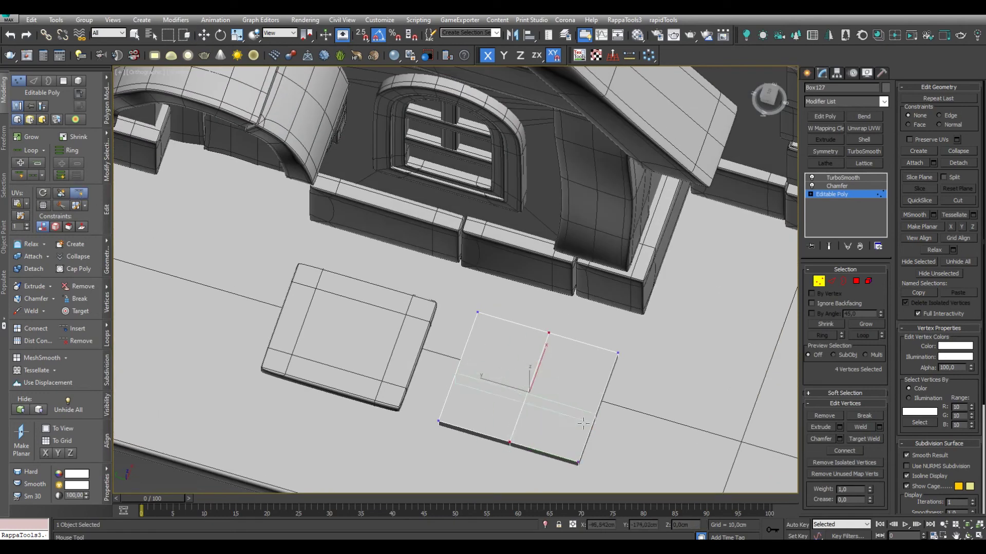
pyautogui.press('w')
pyautogui.scroll(-3, 565, 359)
pyautogui.scroll(3, 485, 375)
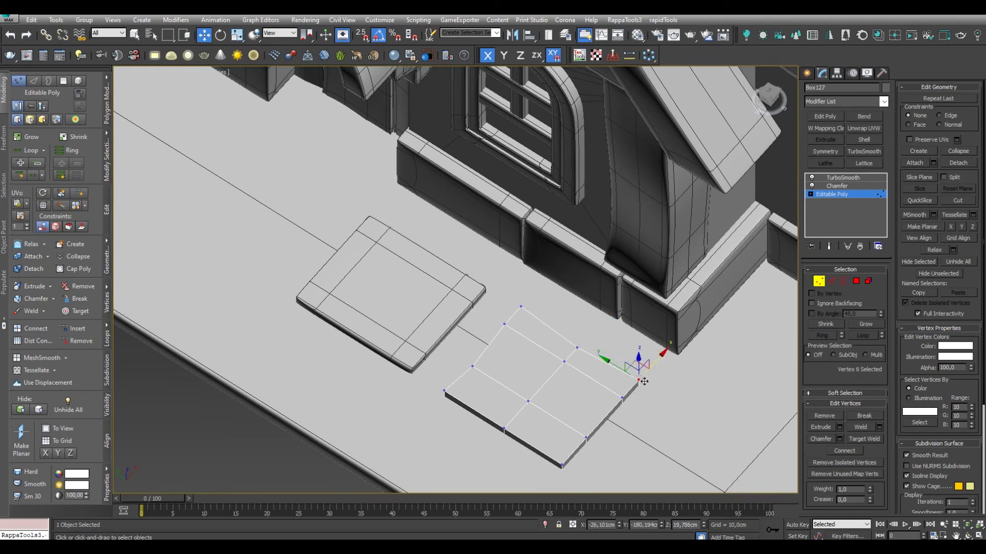
# Return to Box127's TurboSmooth result, then select and frame the neighbouring slab Box125
pyautogui.press('pageup')
pyautogui.press('pageup')
pyautogui.scroll(-2, 568, 266)
pyautogui.keyDown('alt'); pyautogui.moveTo(568, 266); pyautogui.dragTo(583, 317, button='middle'); pyautogui.keyUp('alt')
pyautogui.scroll(2, 582, 317)
pyautogui.moveTo(592, 356)
pyautogui.keyDown('alt'); pyautogui.mouseDown(button='middle')
pyautogui.moveTo(508, 400)
pyautogui.moveTo(534, 349)
pyautogui.moveTo(534, 380)
pyautogui.moveTo(554, 340)
pyautogui.mouseUp(button='middle'); pyautogui.keyUp('alt')
pyautogui.press('w')
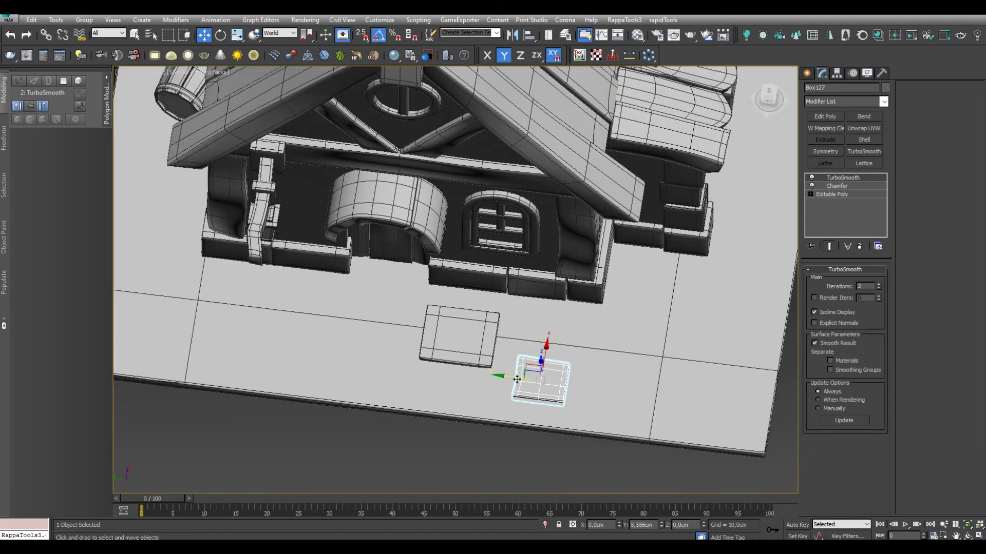
pyautogui.click(506, 352)
pyautogui.keyDown('alt'); pyautogui.moveTo(520, 388); pyautogui.dragTo(495, 336, button='middle'); pyautogui.keyUp('alt')
pyautogui.press('z')
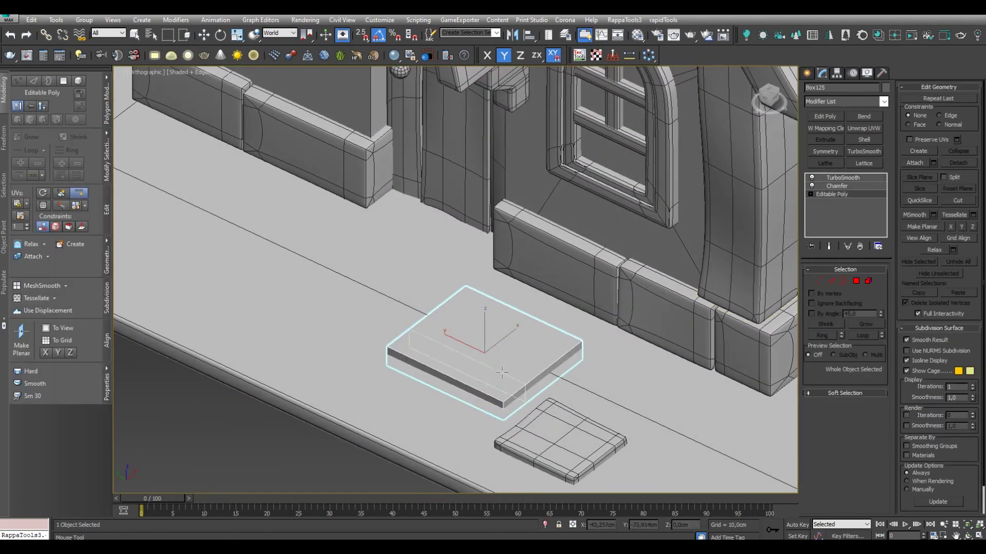
# Warp Box125's vertices and return to its smoothed result
pyautogui.click(817, 280)
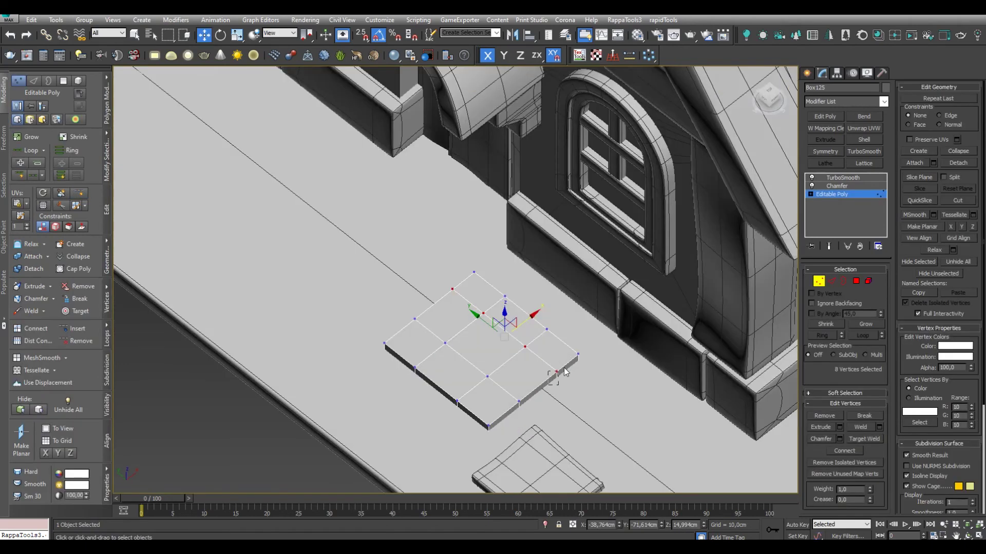
pyautogui.keyDown('alt'); pyautogui.moveTo(585, 350); pyautogui.dragTo(574, 324, button='middle'); pyautogui.keyUp('alt')
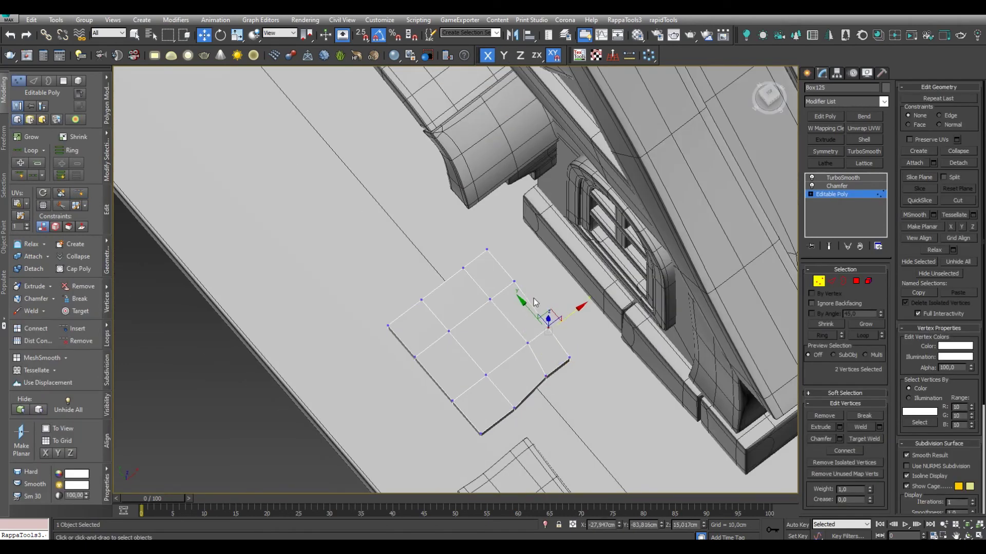
pyautogui.click(818, 281)
pyautogui.keyDown('alt'); pyautogui.moveTo(513, 329); pyautogui.dragTo(483, 344, button='middle'); pyautogui.keyUp('alt')
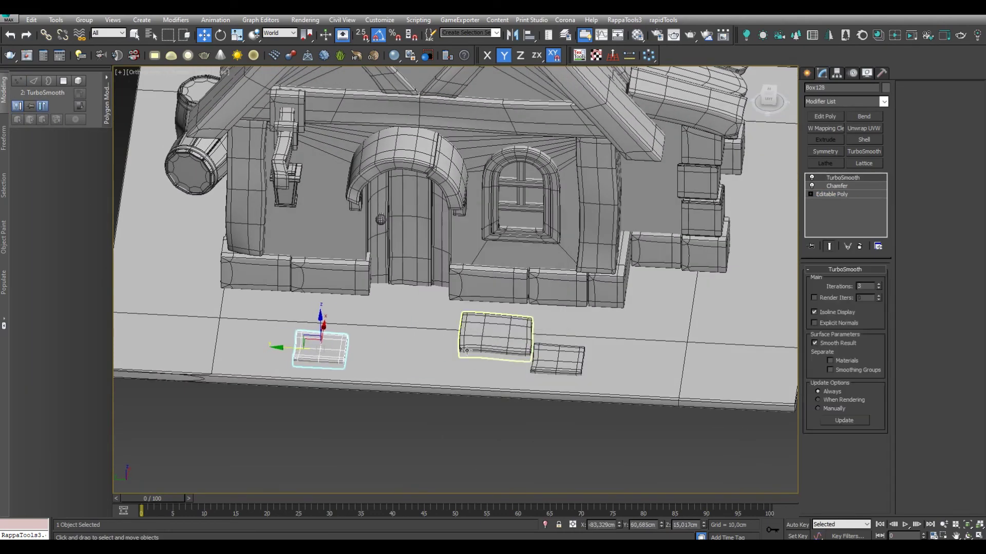
# Shift-drag two copies of the slab beside the original, confirming Clone Options each time
pyautogui.scroll(-3, 289, 354)
pyautogui.scroll(3, 506, 345)
pyautogui.moveTo(289, 353)
pyautogui.keyDown('alt'); pyautogui.mouseDown(button='middle')
pyautogui.moveTo(505, 344)
pyautogui.moveTo(437, 333)
pyautogui.mouseUp(button='middle'); pyautogui.keyUp('alt')
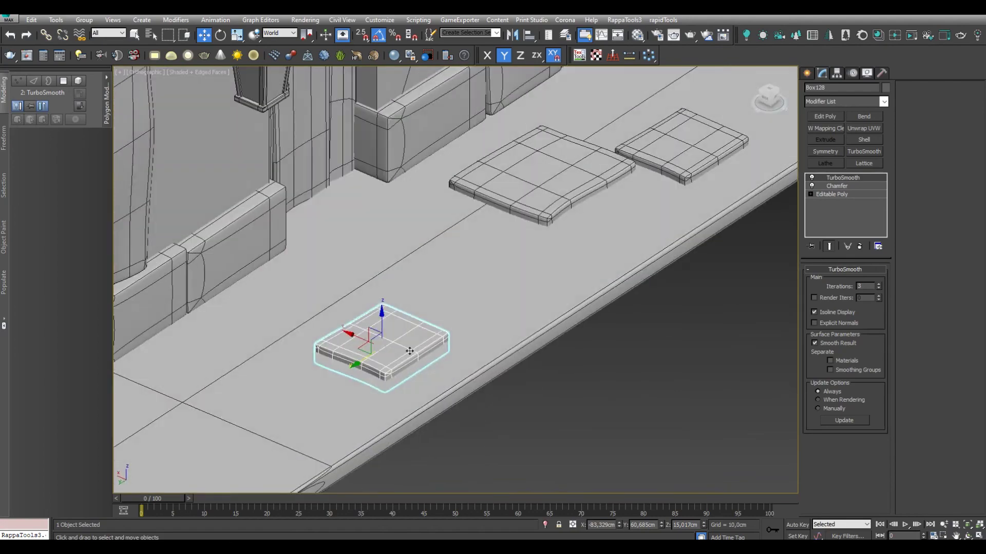
pyautogui.scroll(-5, 437, 333)
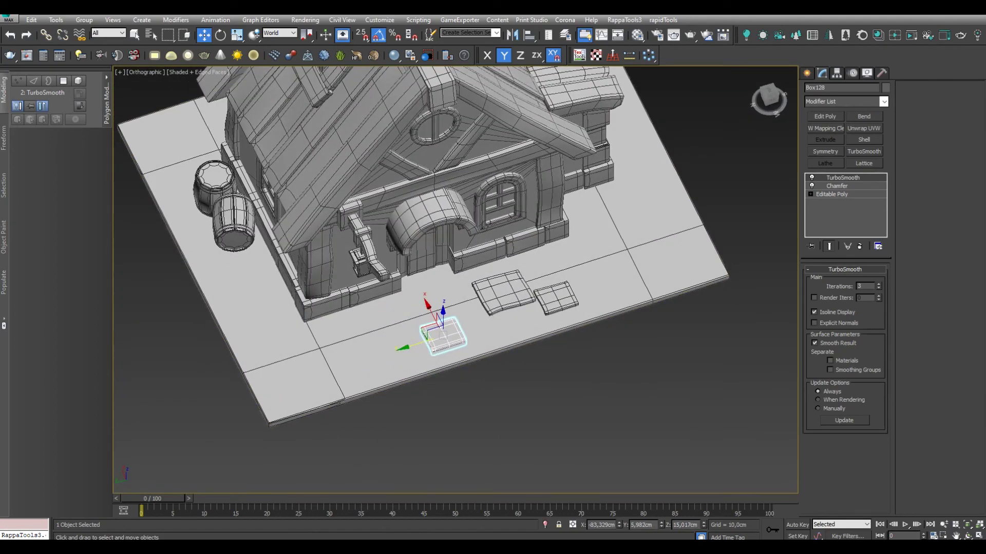
pyautogui.keyDown('shift'); pyautogui.moveTo(442, 336); pyautogui.dragTo(410, 322); pyautogui.keyUp('shift')
pyautogui.click(495, 321)
pyautogui.moveTo(495, 321)
pyautogui.keyDown('alt'); pyautogui.mouseDown(button='middle')
pyautogui.moveTo(380, 329)
pyautogui.moveTo(472, 360)
pyautogui.mouseUp(button='middle'); pyautogui.keyUp('alt')
pyautogui.keyDown('shift'); pyautogui.moveTo(557, 415); pyautogui.dragTo(565, 410); pyautogui.keyUp('shift')
pyautogui.click(497, 324)
# Rotate the copied slab to a new angle and confirm another slab copy
pyautogui.press('e')
pyautogui.moveTo(497, 323)
pyautogui.keyDown('alt'); pyautogui.mouseDown(button='middle')
pyautogui.moveTo(638, 411)
pyautogui.moveTo(601, 370)
pyautogui.mouseUp(button='middle'); pyautogui.keyUp('alt')
pyautogui.press('w')
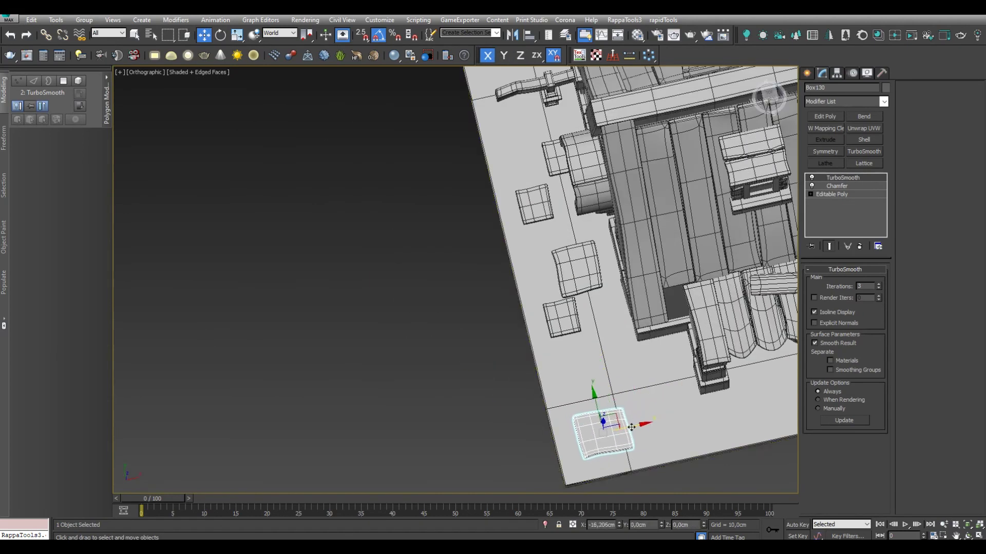
pyautogui.keyDown('alt'); pyautogui.moveTo(631, 427); pyautogui.dragTo(552, 421, button='middle'); pyautogui.keyUp('alt')
pyautogui.click(494, 321)
pyautogui.keyDown('alt'); pyautogui.moveTo(496, 328); pyautogui.dragTo(514, 414, button='middle'); pyautogui.keyUp('alt')
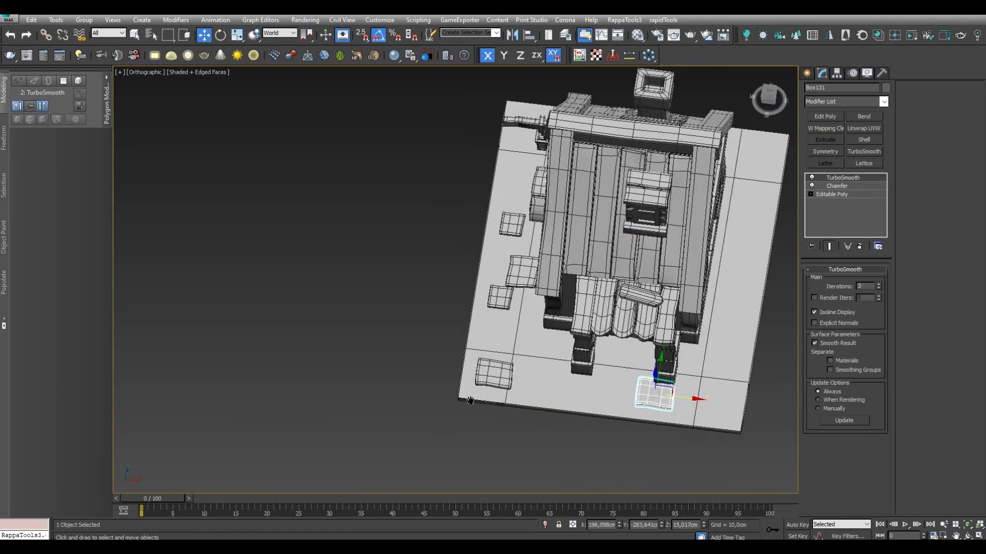
# Clone Box127 to new spots along the path as copies
pyautogui.scroll(5, 514, 415)
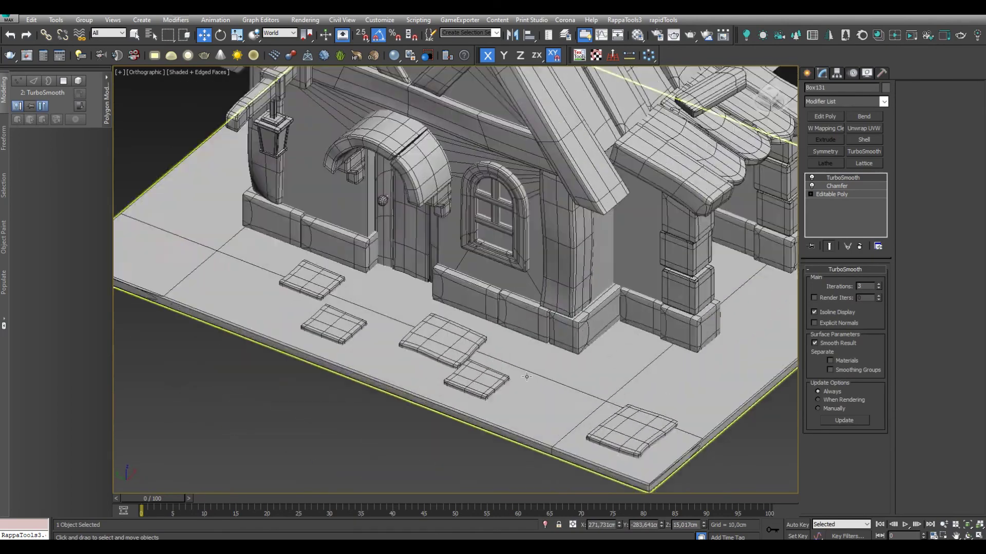
pyautogui.click(452, 377)
pyautogui.scroll(1, 461, 366)
pyautogui.click(493, 320)
pyautogui.scroll(-3, 567, 338)
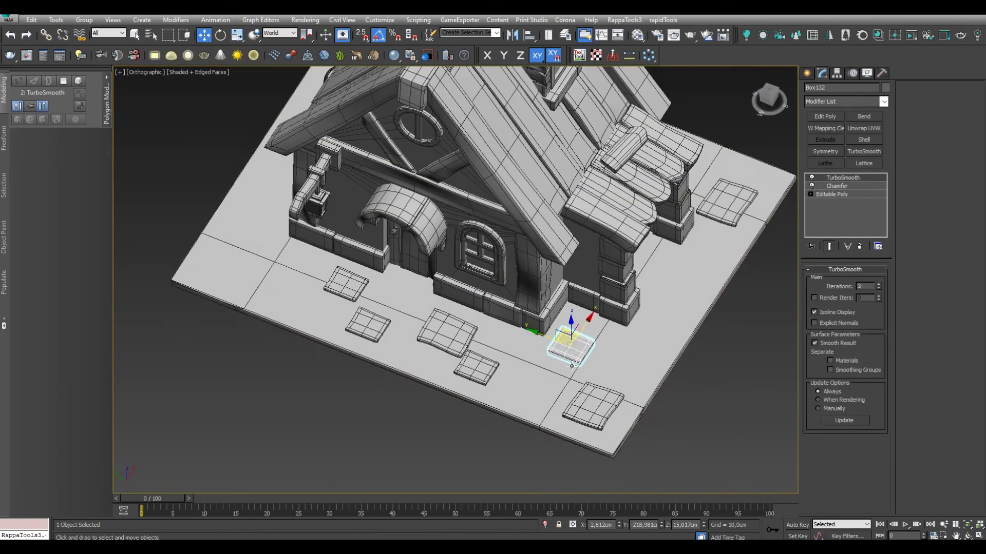
pyautogui.scroll(3, 582, 339)
pyautogui.keyDown('shift'); pyautogui.moveTo(590, 339); pyautogui.dragTo(637, 349); pyautogui.keyUp('shift')
pyautogui.click(498, 321)
pyautogui.moveTo(508, 328)
pyautogui.keyDown('alt'); pyautogui.mouseDown(button='middle')
pyautogui.moveTo(649, 373)
pyautogui.moveTo(639, 359)
pyautogui.mouseUp(button='middle'); pyautogui.keyUp('alt')
# Clear the selection and orbit out to see the whole house
pyautogui.scroll(3, 616, 359)
pyautogui.press('w')
pyautogui.scroll(2, 563, 340)
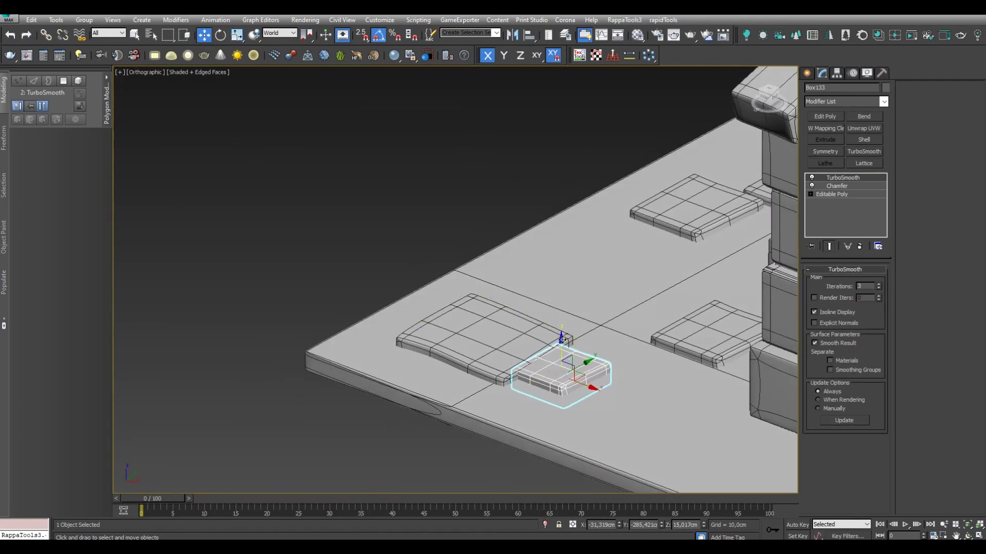
pyautogui.scroll(-5, 588, 391)
pyautogui.scroll(-3, 587, 379)
pyautogui.click(400, 325)
pyautogui.keyDown('alt'); pyautogui.moveTo(401, 326); pyautogui.dragTo(520, 314, button='middle'); pyautogui.keyUp('alt')
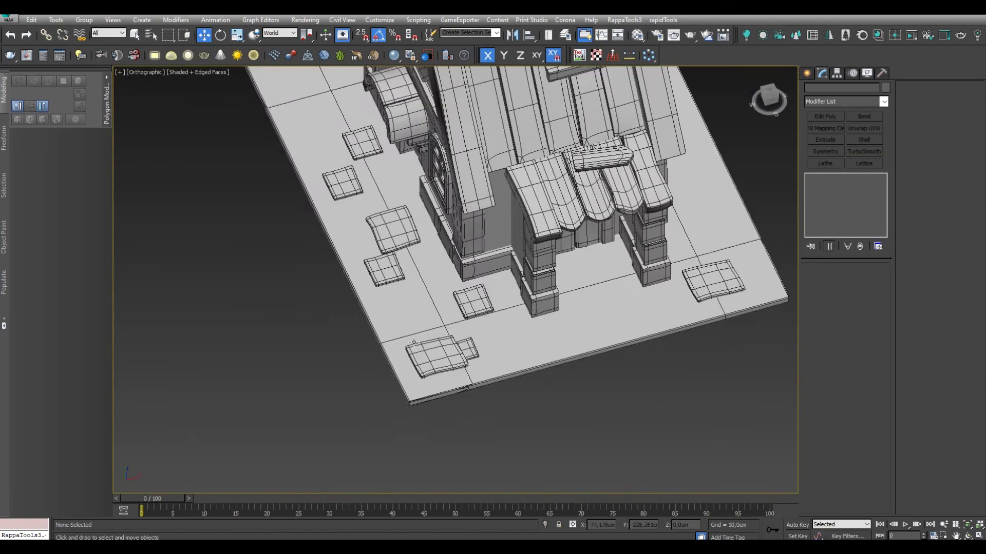
# Select stone tile Box130 and slide it to the right
pyautogui.press('F4')
pyautogui.click(464, 347)
pyautogui.moveTo(464, 347)
pyautogui.keyDown('alt'); pyautogui.mouseDown(button='middle')
pyautogui.moveTo(576, 431)
pyautogui.moveTo(603, 373)
pyautogui.moveTo(565, 370)
pyautogui.mouseUp(button='middle'); pyautogui.keyUp('alt')
pyautogui.press('F4')
pyautogui.scroll(3, 564, 371)
pyautogui.scroll(3, 544, 369)
pyautogui.scroll(1, 537, 369)
pyautogui.moveTo(537, 370); pyautogui.dragTo(591, 370)
# Copy the upper-left slab across the platform and confirm the clones
pyautogui.moveTo(504, 388)
pyautogui.keyDown('alt'); pyautogui.mouseDown(button='middle')
pyautogui.moveTo(439, 343)
pyautogui.moveTo(168, 226)
pyautogui.mouseUp(button='middle'); pyautogui.keyUp('alt')
pyautogui.scroll(-5, 405, 329)
pyautogui.scroll(3, 168, 226)
pyautogui.click(218, 199)
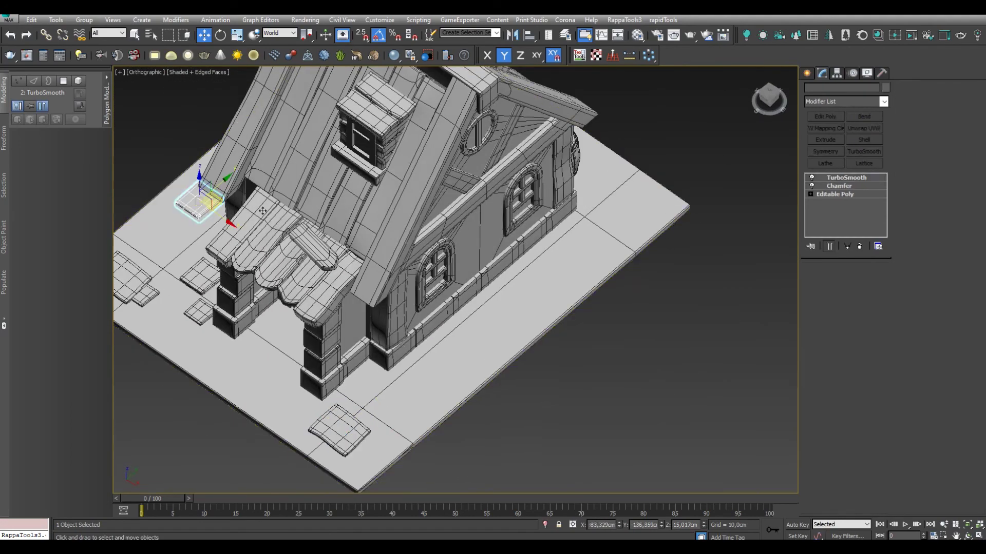
pyautogui.moveTo(432, 371)
pyautogui.keyDown('shift'); pyautogui.mouseDown()
pyautogui.moveTo(534, 321)
pyautogui.moveTo(590, 244)
pyautogui.mouseUp(); pyautogui.keyUp('shift')
pyautogui.press('Return')
pyautogui.press('Return')
pyautogui.scroll(-3, 551, 299)
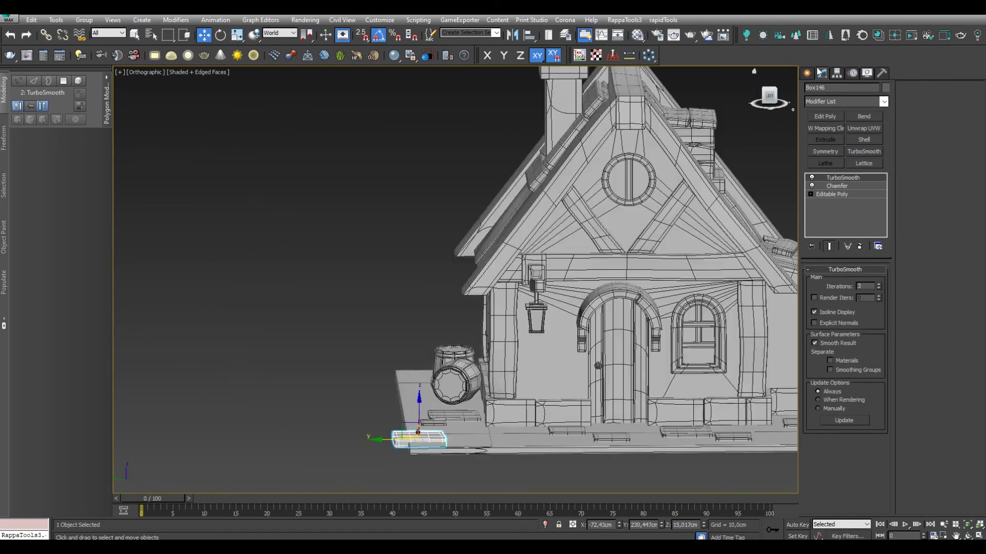
# Reshape the copied slab by editing a group of its vertices at vertex level
pyautogui.scroll(3, 387, 442)
pyautogui.click(831, 194)
pyautogui.press('1')
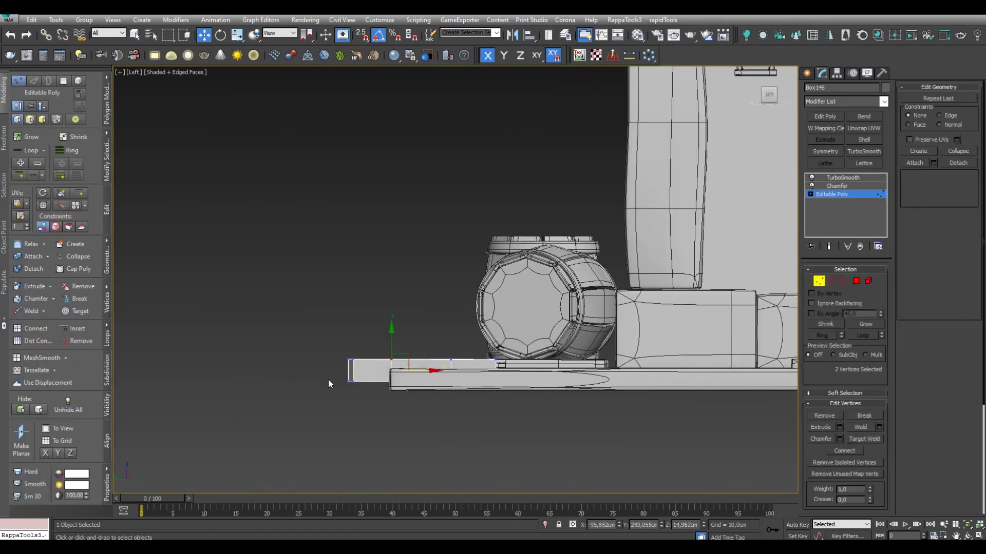
pyautogui.scroll(3, 328, 380)
pyautogui.moveTo(325, 377); pyautogui.dragTo(721, 436)
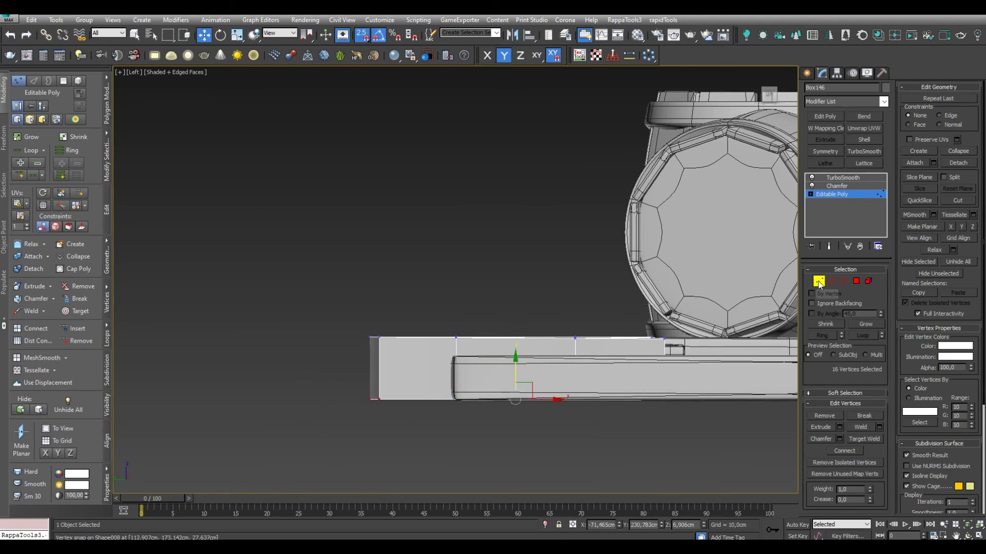
pyautogui.click(842, 177)
pyautogui.scroll(-3, 478, 312)
pyautogui.moveTo(479, 312)
pyautogui.keyDown('alt'); pyautogui.mouseDown(button='middle')
pyautogui.moveTo(436, 334)
pyautogui.moveTo(390, 380)
pyautogui.moveTo(279, 383)
pyautogui.mouseUp(button='middle'); pyautogui.keyUp('alt')
pyautogui.scroll(3, 383, 391)
# Clone the slab to two new spots on the platform
pyautogui.keyDown('shift'); pyautogui.moveTo(642, 228); pyautogui.dragTo(650, 207); pyautogui.keyUp('shift')
pyautogui.click(506, 322)
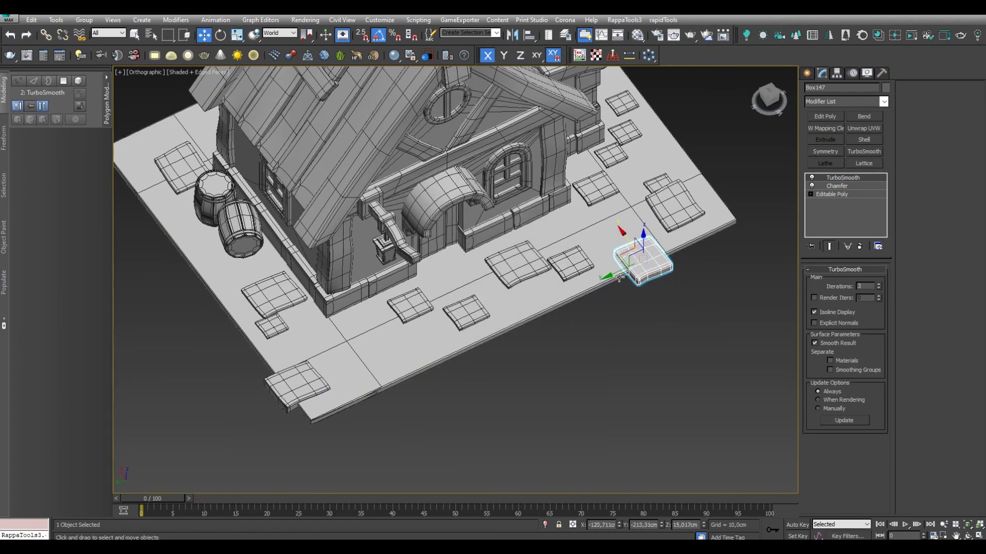
pyautogui.scroll(-3, 620, 277)
pyautogui.moveTo(619, 278)
pyautogui.keyDown('alt'); pyautogui.mouseDown(button='middle')
pyautogui.moveTo(560, 359)
pyautogui.moveTo(409, 357)
pyautogui.mouseUp(button='middle'); pyautogui.keyUp('alt')
pyautogui.scroll(3, 560, 359)
pyautogui.keyDown('shift'); pyautogui.moveTo(409, 357); pyautogui.dragTo(654, 339); pyautogui.keyUp('shift')
pyautogui.click(505, 322)
pyautogui.scroll(-3, 504, 322)
pyautogui.keyDown('alt'); pyautogui.moveTo(505, 328); pyautogui.dragTo(542, 340, button='middle'); pyautogui.keyUp('alt')
# Place another slab copy and stretch it along its width with Select and Scale
pyautogui.scroll(3, 543, 340)
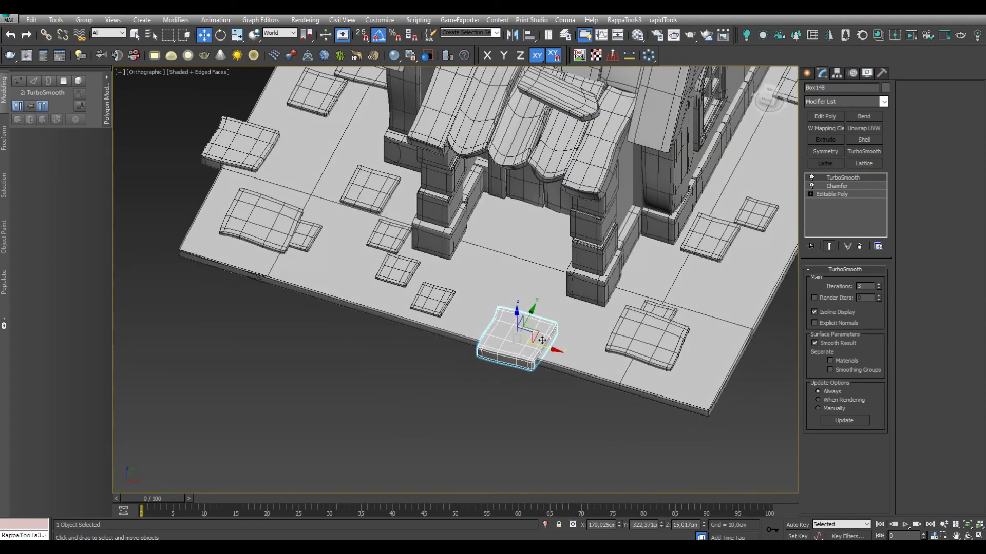
pyautogui.keyDown('shift'); pyautogui.moveTo(358, 284); pyautogui.dragTo(360, 286); pyautogui.keyUp('shift')
pyautogui.click(504, 322)
pyautogui.scroll(-3, 504, 323)
pyautogui.keyDown('alt'); pyautogui.moveTo(504, 322); pyautogui.dragTo(395, 371, button='middle'); pyautogui.keyUp('alt')
pyautogui.press('r')
pyautogui.scroll(3, 415, 358)
pyautogui.scroll(-3, 414, 358)
# Turn off Edged Faces and check the slabs around the house corners from the front side
pyautogui.click(462, 390)
pyautogui.press('w')
pyautogui.scroll(1, 471, 398)
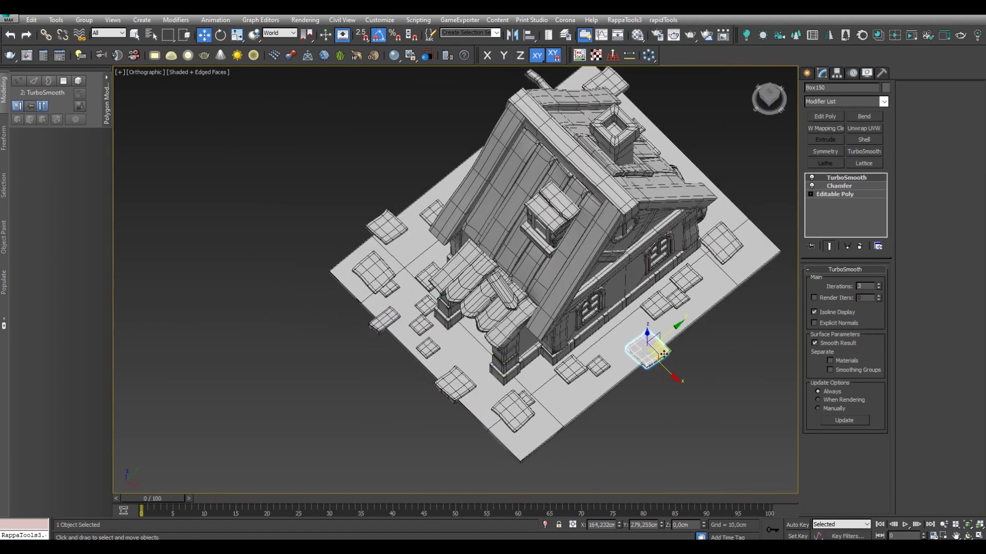
pyautogui.scroll(-2, 664, 354)
pyautogui.moveTo(664, 354)
pyautogui.keyDown('alt'); pyautogui.mouseDown(button='middle')
pyautogui.moveTo(616, 401)
pyautogui.moveTo(513, 360)
pyautogui.moveTo(521, 385)
pyautogui.moveTo(642, 385)
pyautogui.moveTo(519, 383)
pyautogui.moveTo(600, 358)
pyautogui.moveTo(580, 366)
pyautogui.mouseUp(button='middle'); pyautogui.keyUp('alt')
pyautogui.press('F4')
pyautogui.click(604, 407)
pyautogui.scroll(2, 480, 355)
pyautogui.scroll(2, 482, 378)
pyautogui.scroll(-2, 522, 385)
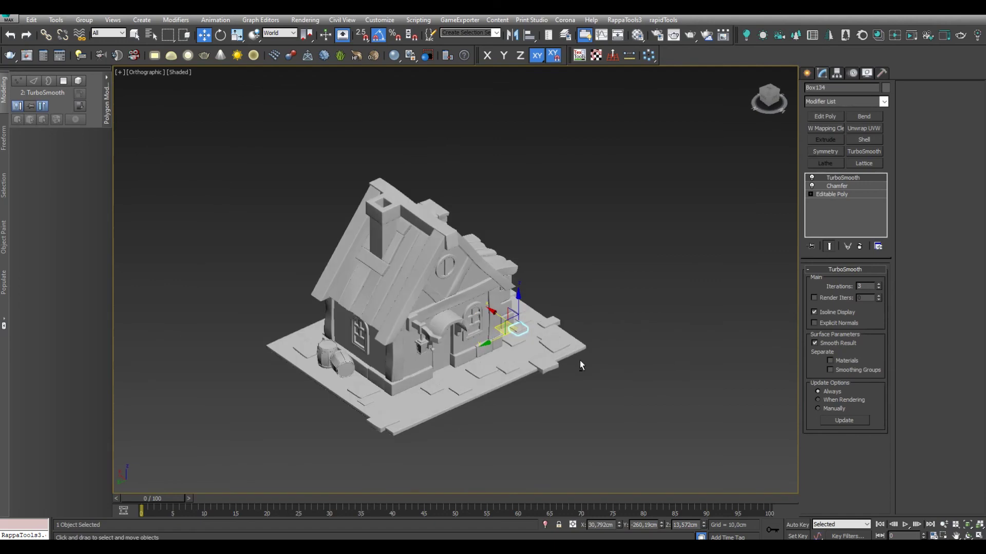
pyautogui.scroll(3, 565, 370)
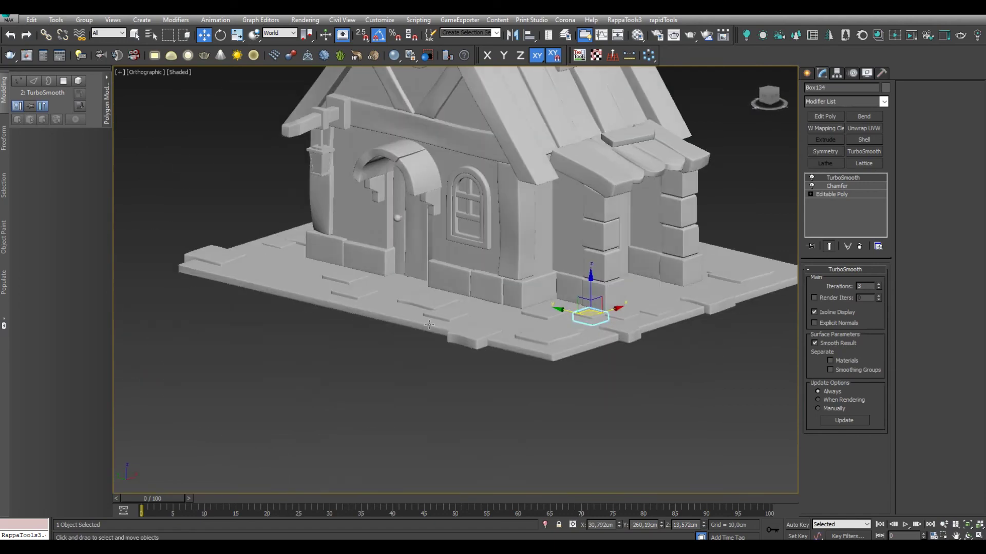
pyautogui.keyDown('alt'); pyautogui.moveTo(565, 369); pyautogui.dragTo(513, 385, button='middle'); pyautogui.keyUp('alt')
pyautogui.scroll(2, 514, 385)
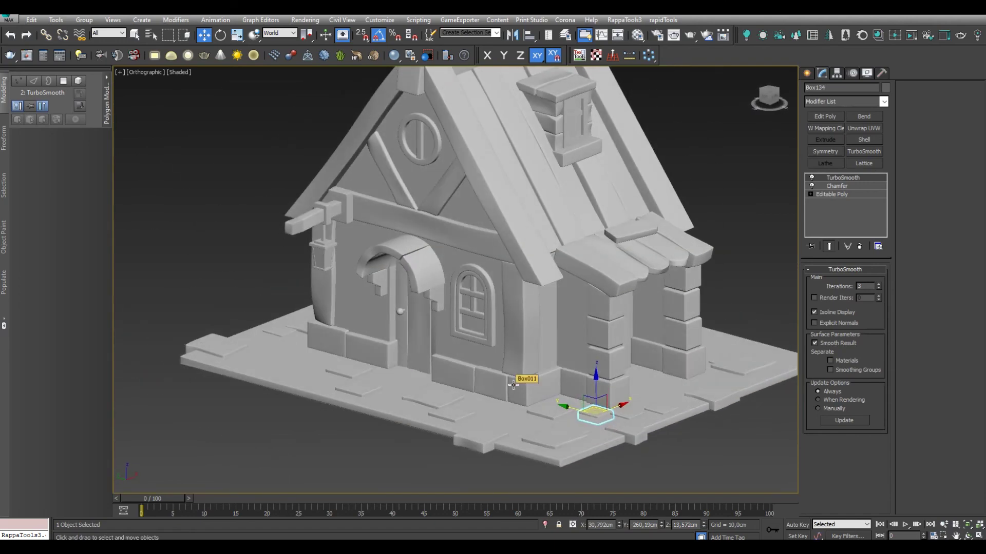
pyautogui.scroll(-2, 513, 385)
pyautogui.moveTo(544, 359)
pyautogui.keyDown('alt'); pyautogui.mouseDown(button='middle')
pyautogui.moveTo(478, 334)
pyautogui.moveTo(451, 311)
pyautogui.moveTo(514, 313)
pyautogui.moveTo(534, 298)
pyautogui.mouseUp(button='middle'); pyautogui.keyUp('alt')
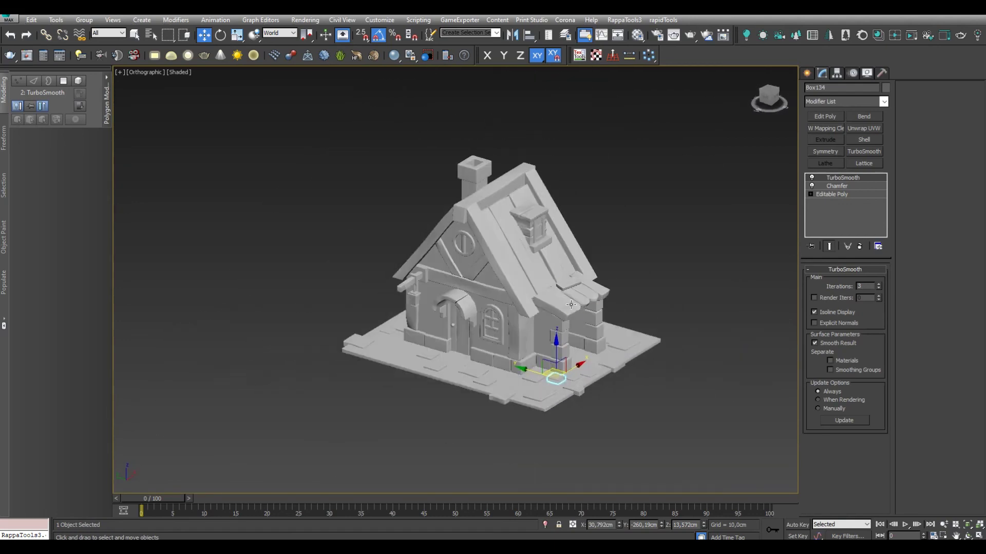
pyautogui.scroll(3, 514, 313)
pyautogui.scroll(-1, 514, 313)
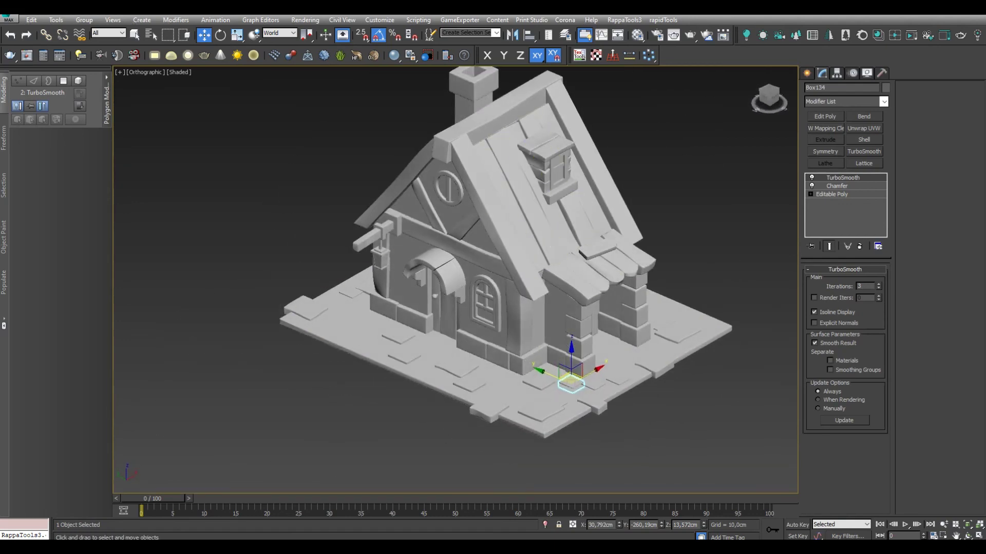